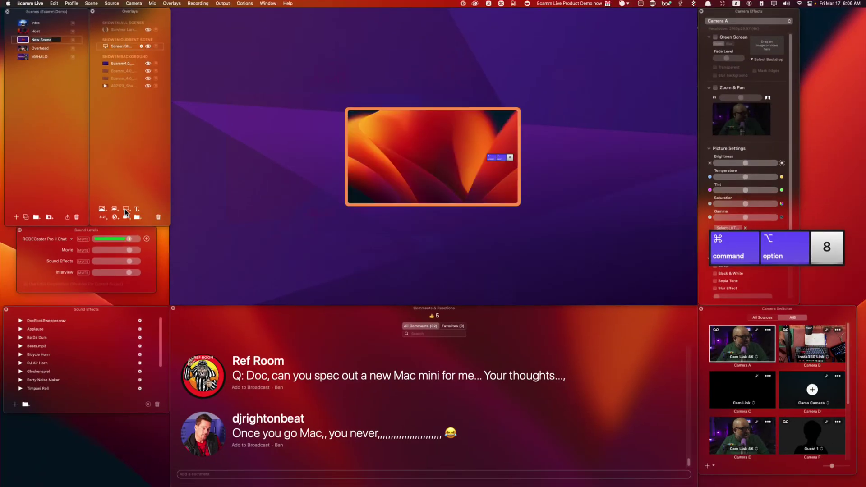
Move the screen share to the top-right, stretch it across the canvas, and air a viewer comment.
left_click_drag(392, 164, 581, 85)
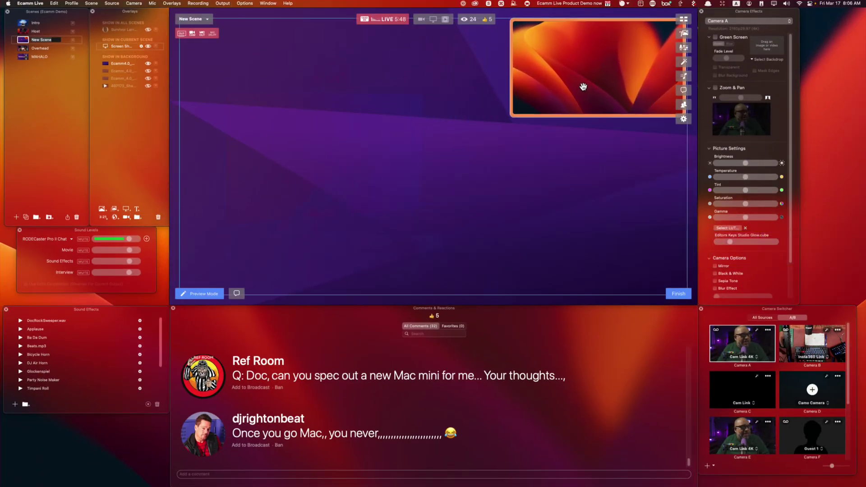
left_click_drag(512, 116, 243, 344)
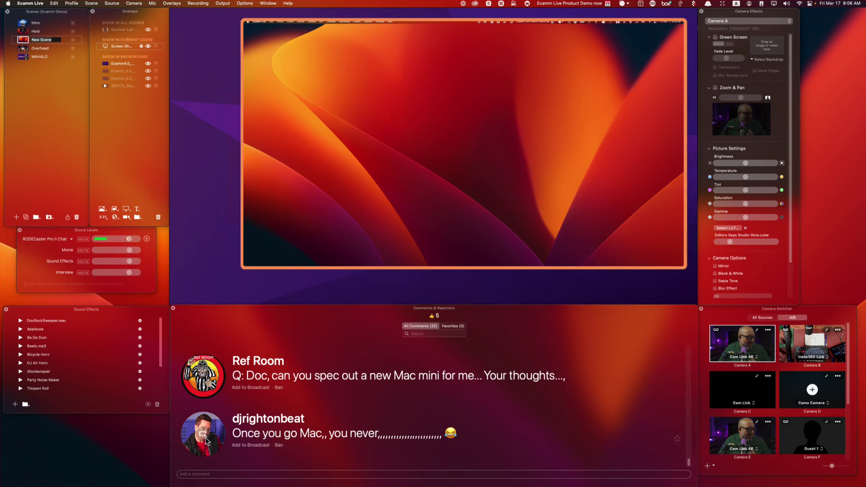
left_click(250, 445)
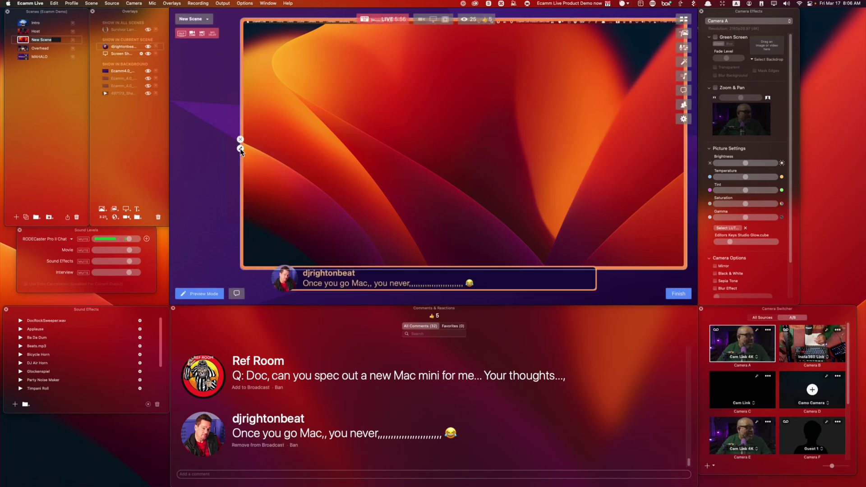
Open the screen share's settings and put the newer viewer comment on air.
left_click(240, 149)
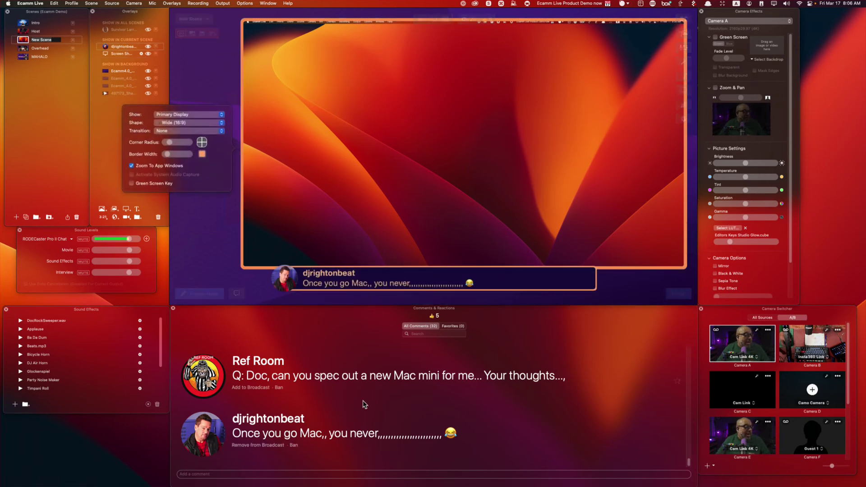
scroll(334, 402, "up", 2)
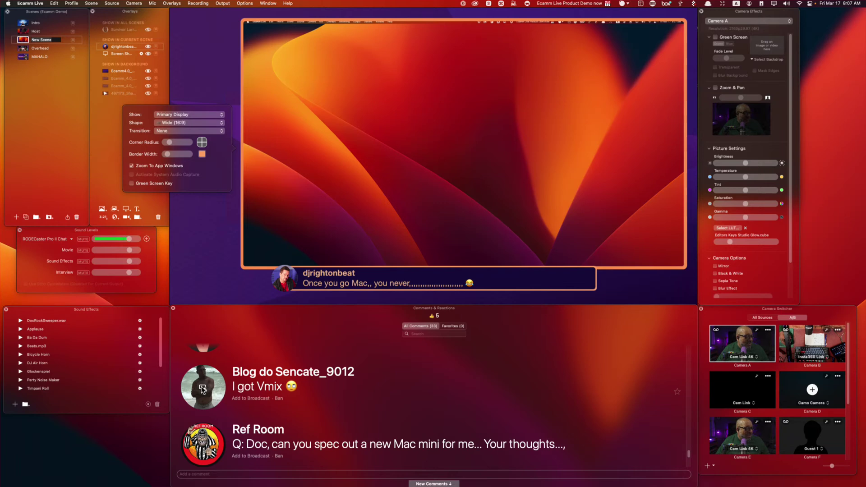
left_click(203, 390)
mouse_move(357, 180)
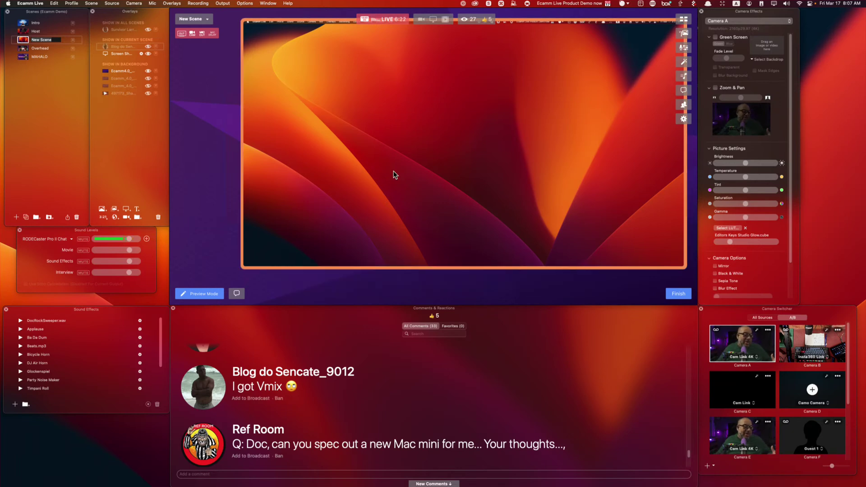
Add a Camera A overlay shaped Tall (9:16) and move it to the scene's top-left corner.
left_click(127, 218)
left_click_drag(382, 221, 533, 228)
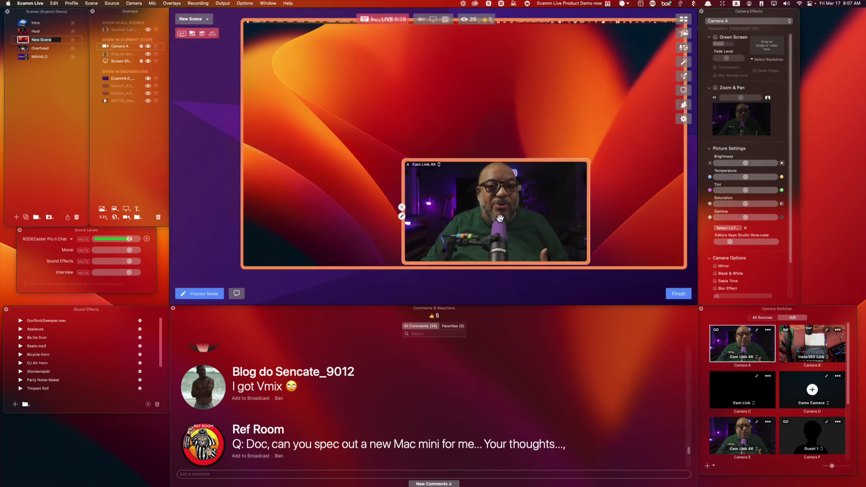
left_click(403, 212)
left_click(356, 196)
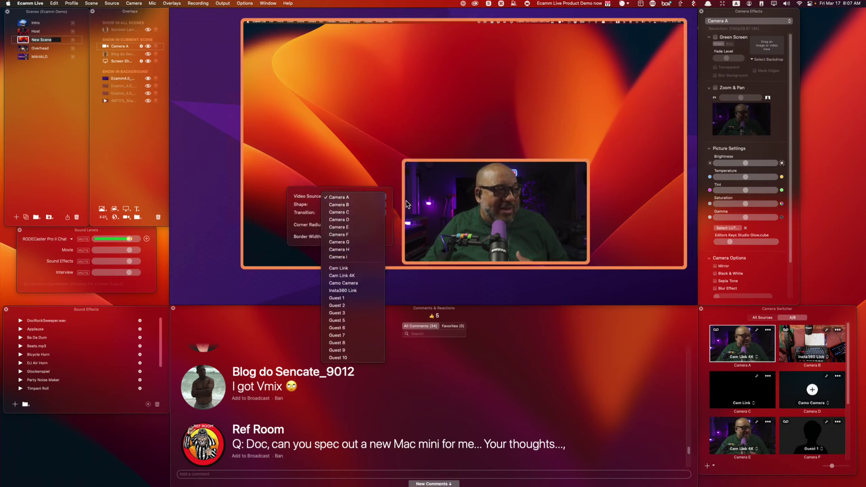
left_click(375, 198)
left_click(378, 205)
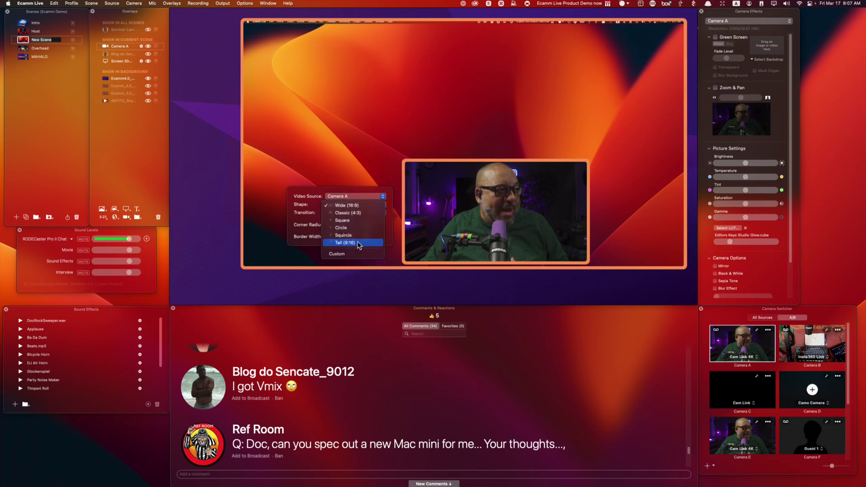
left_click(354, 243)
left_click_drag(434, 245, 245, 131)
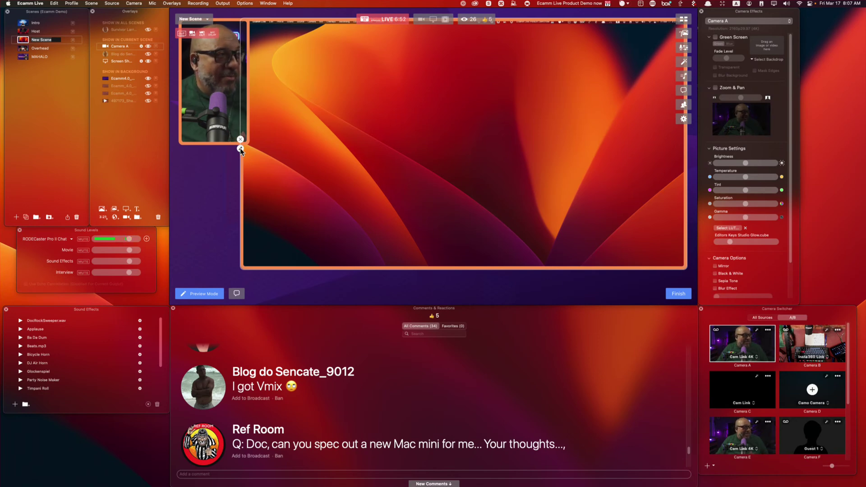
Set the screen-share overlay to show only the Google Chrome window.
left_click(265, 174)
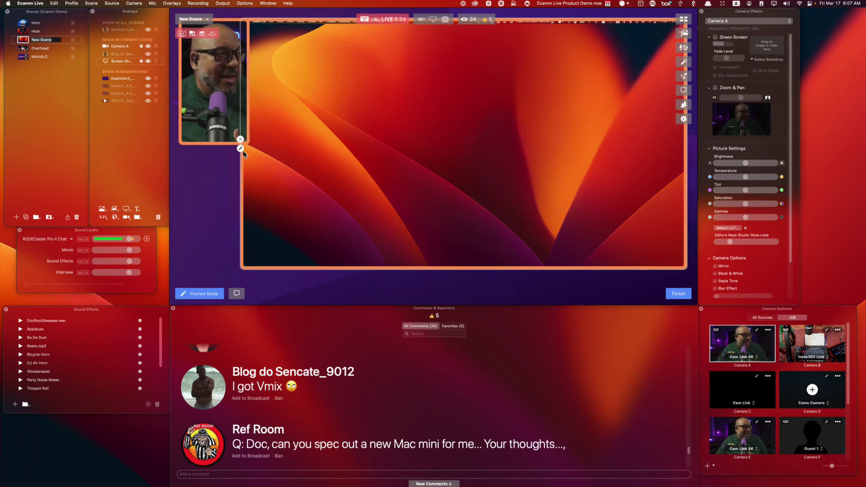
left_click(240, 149)
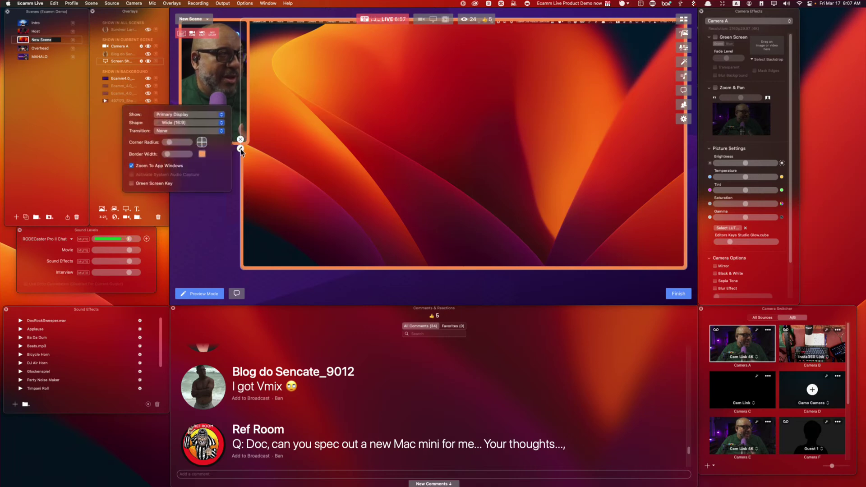
left_click(200, 115)
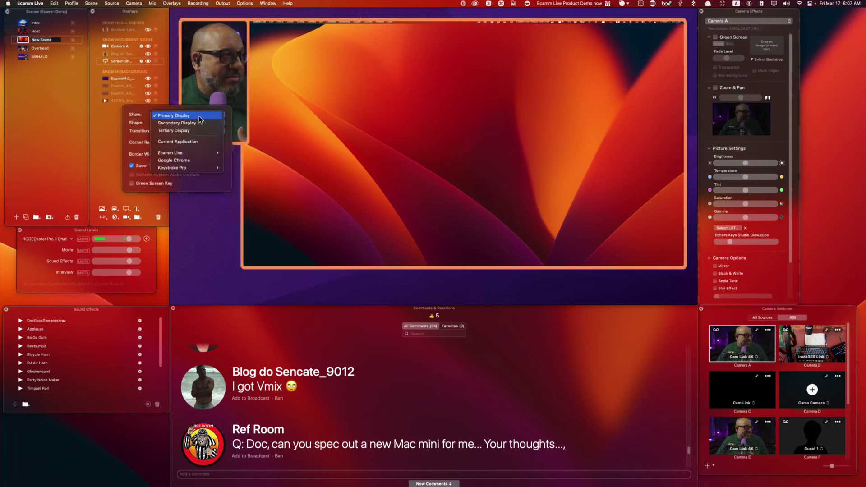
left_click(206, 161)
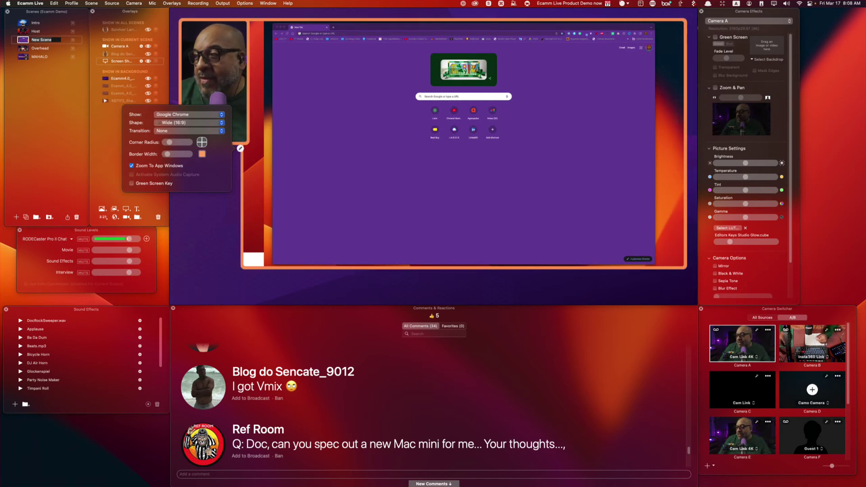
In Chrome, enter the overlays.uno address and load the site.
key("super+Tab")
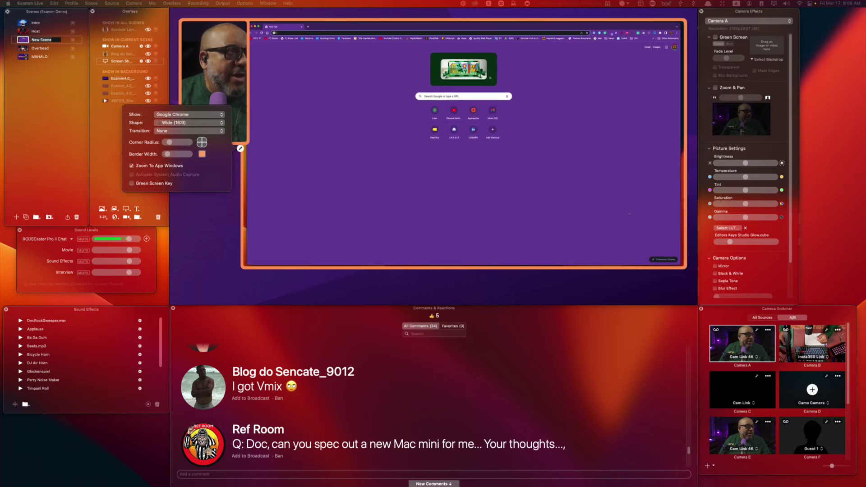
left_click(310, 31)
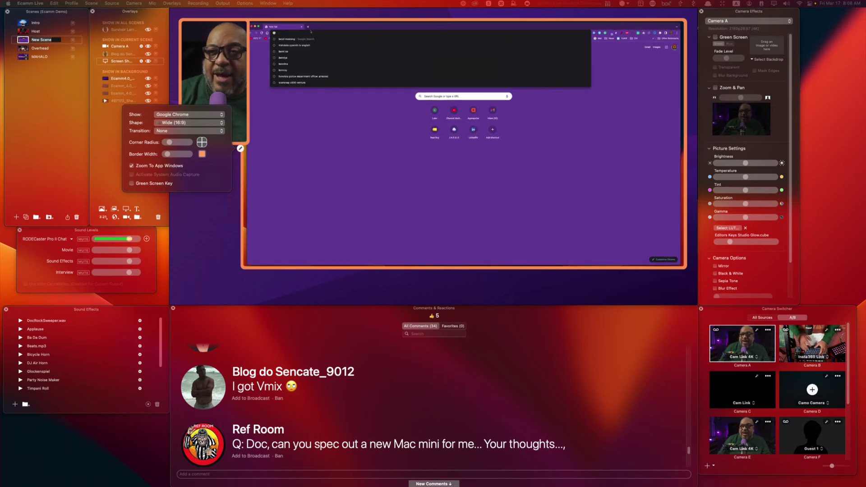
type("e")
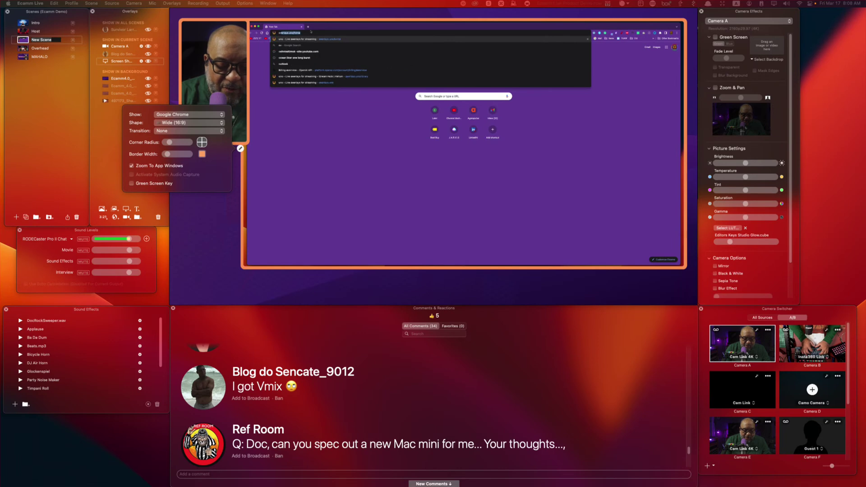
type("verlays.uno/home")
key("Return")
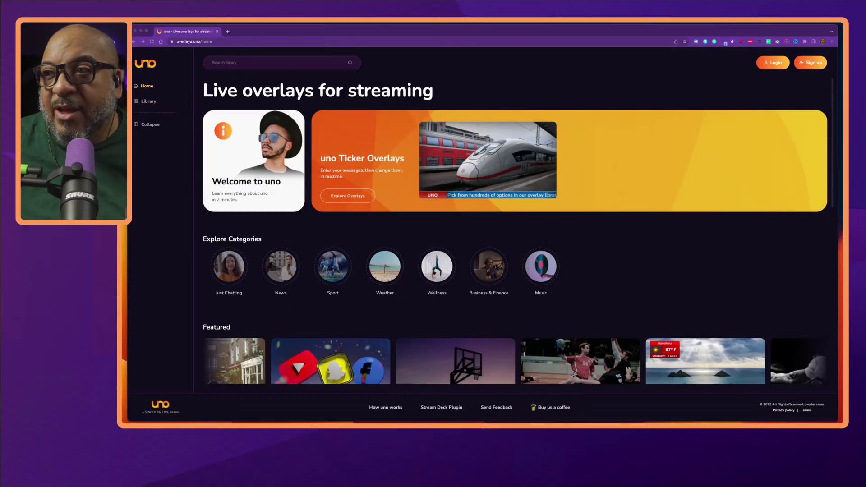
Scroll to New Overlays and open Lower Third | Ireland in the editor with Try Overlay.
scroll(514, 226, "down", 4)
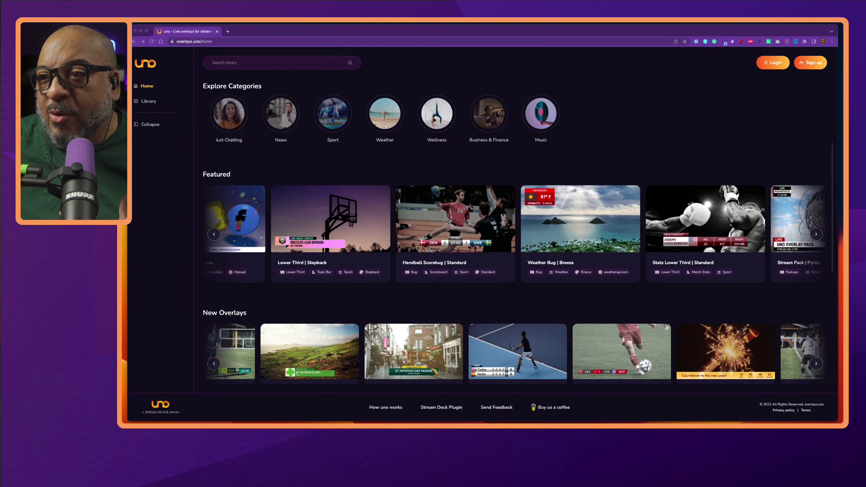
scroll(514, 225, "down", 2)
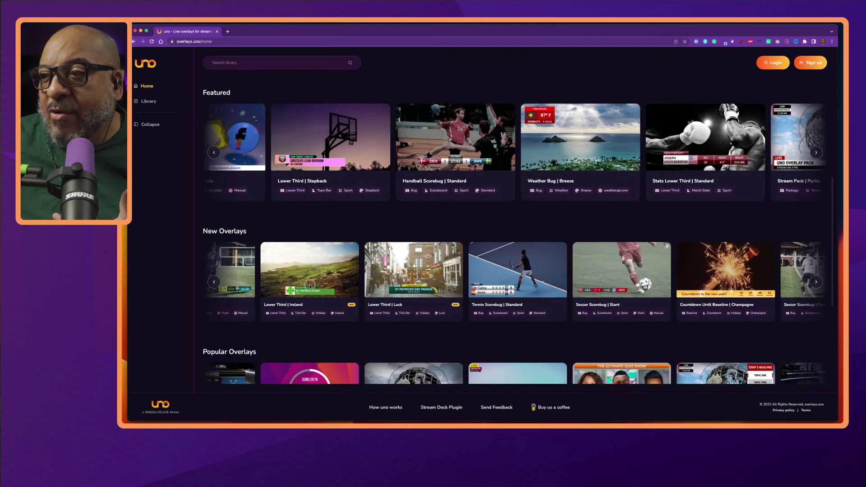
left_click(300, 284)
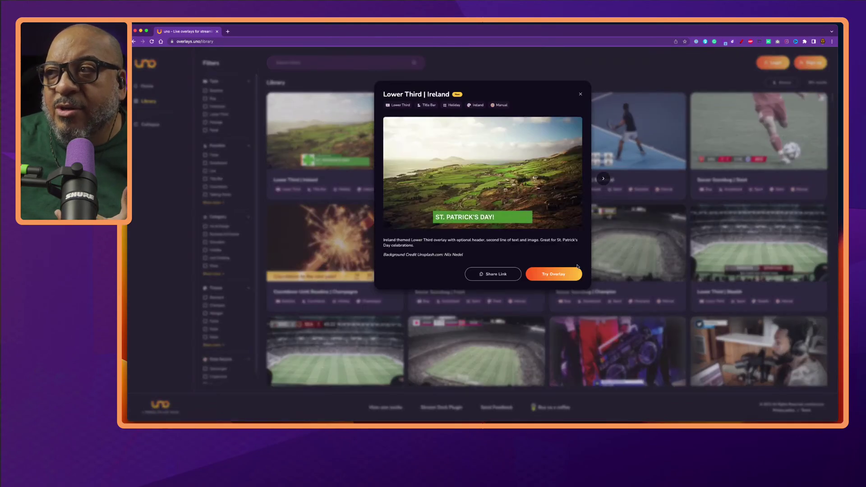
left_click(554, 274)
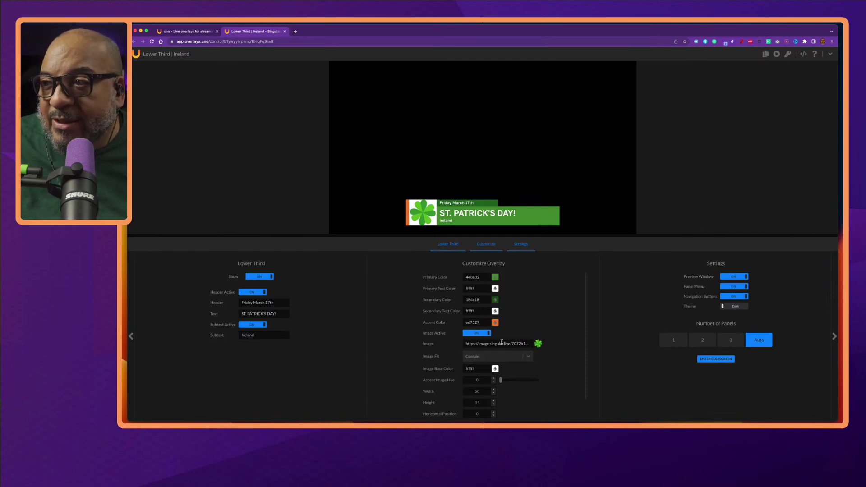
Inspect and select the overlay's Image URL, dismissing the enlarged clover preview.
scroll(537, 317, "down", 1)
left_click(512, 329)
mouse_move(535, 330)
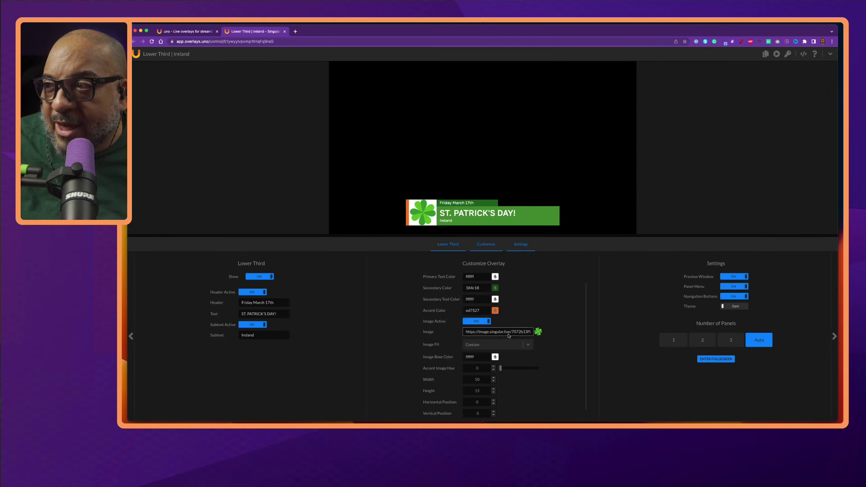
triple_click(495, 332)
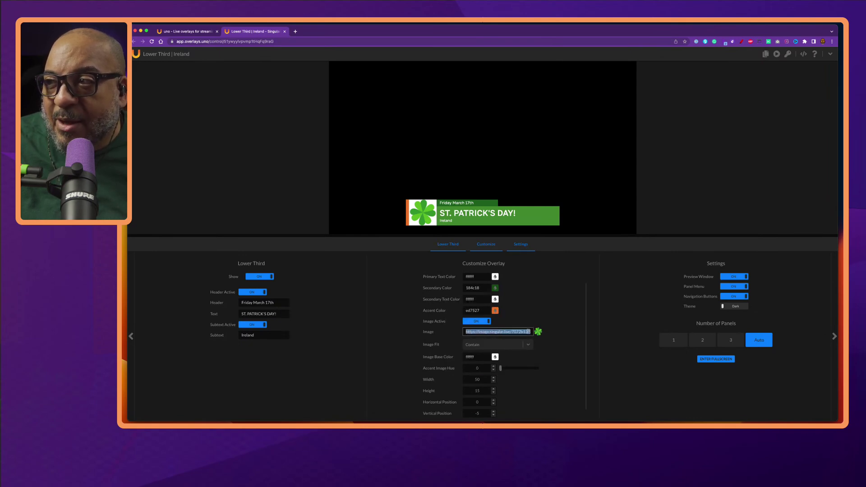
mouse_move(538, 332)
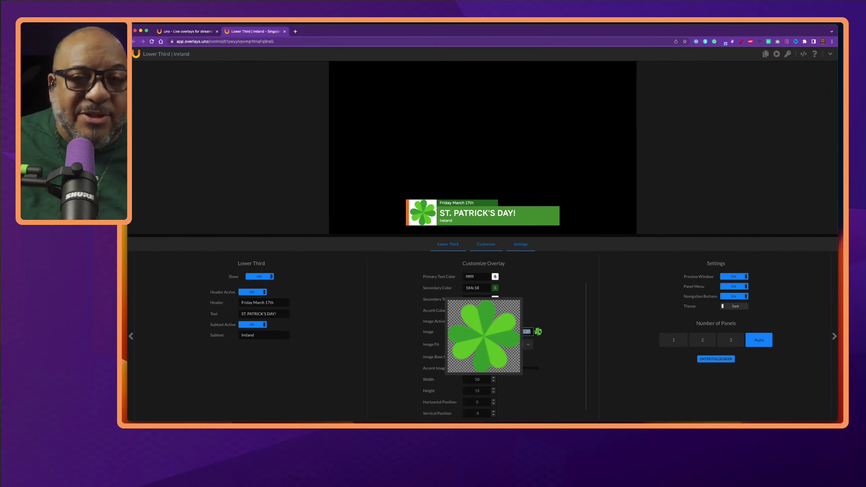
left_click(552, 330)
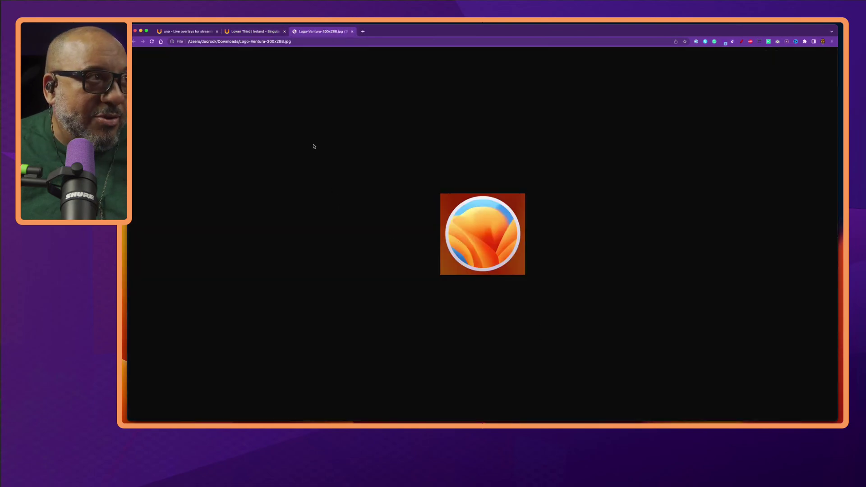
Back in the Lower Third | Ireland editor, clear the Image URL field.
left_click(265, 31)
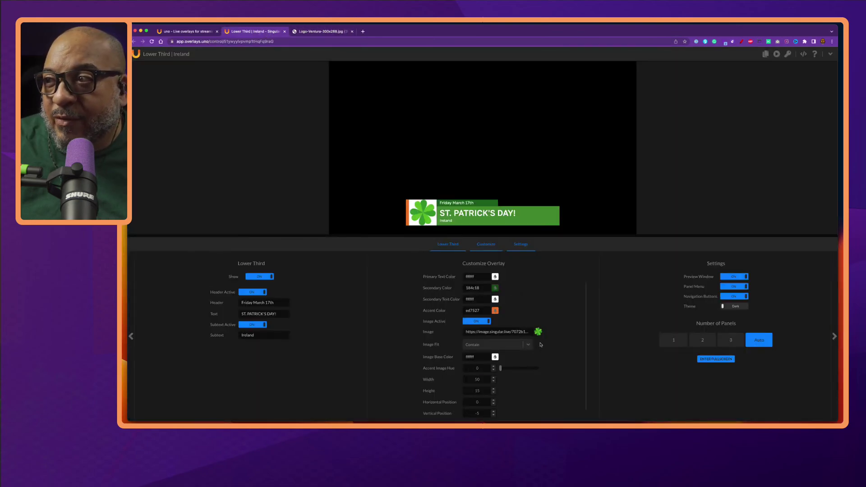
left_click(520, 333)
key("super+a")
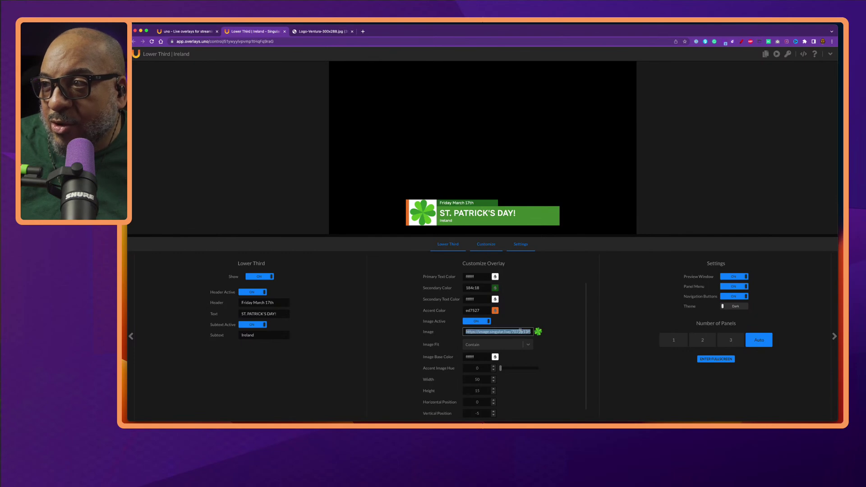
key("BackSpace")
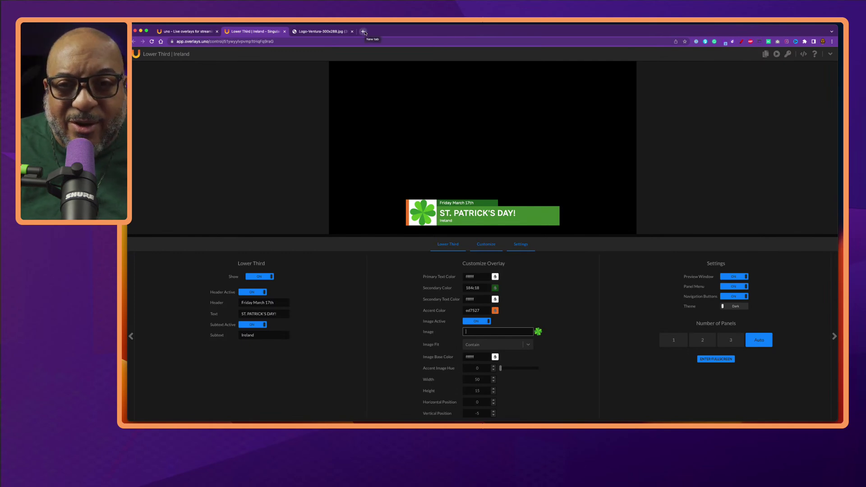
Search for Droplr in a new tab and go to its sign-in page.
left_click(364, 32)
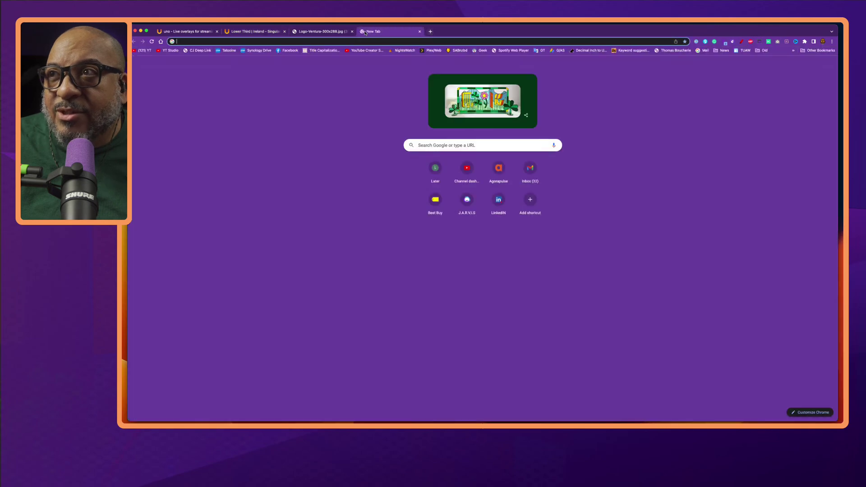
type("droplr")
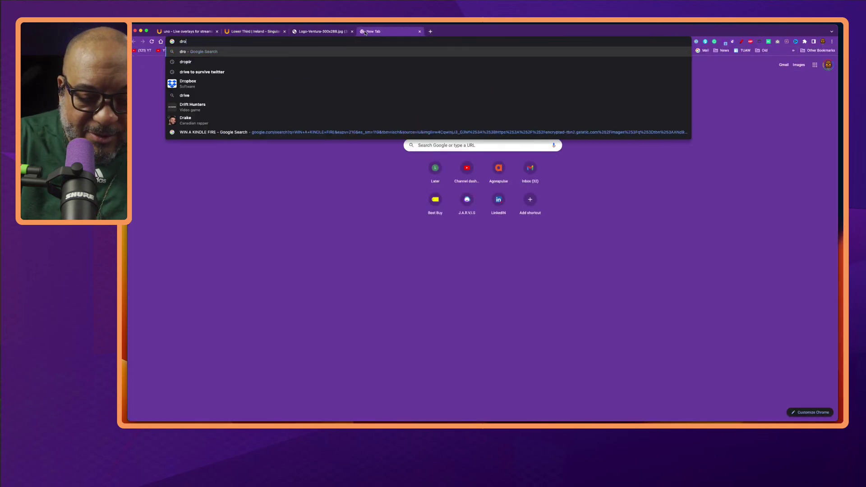
key("Return")
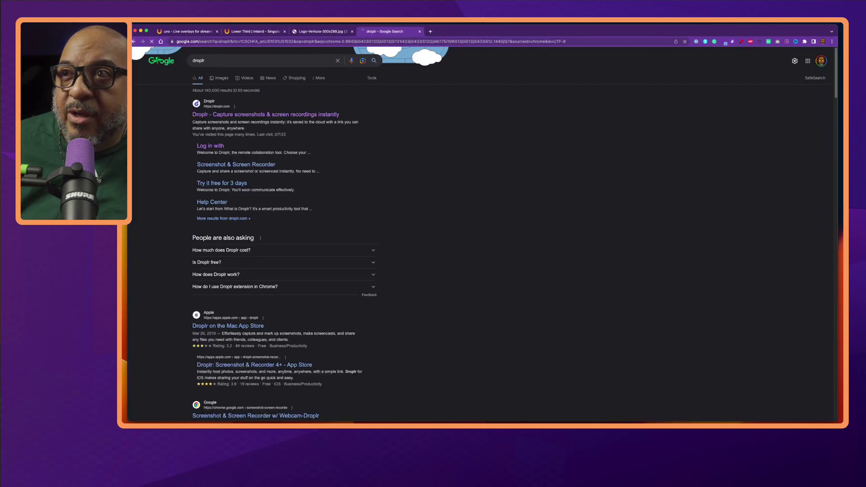
left_click(221, 147)
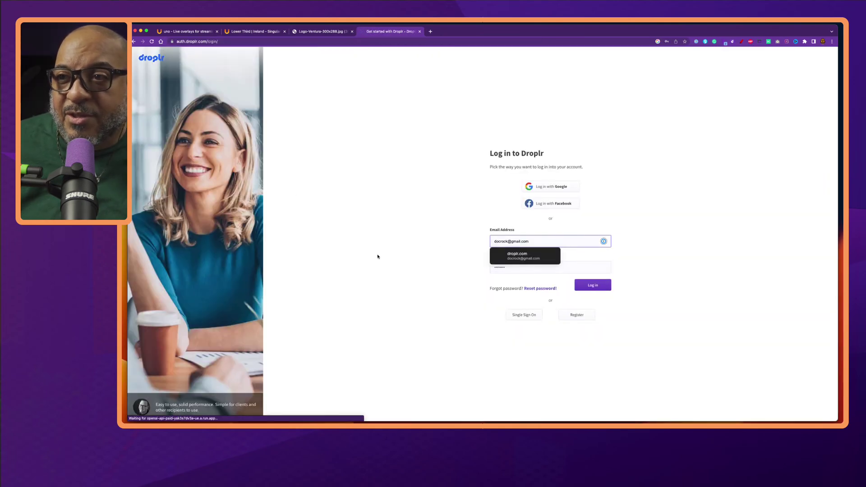
Sign in, upload Logo-Ventura-300x288.jpg to My items, and return to the overlay controls.
left_click(593, 285)
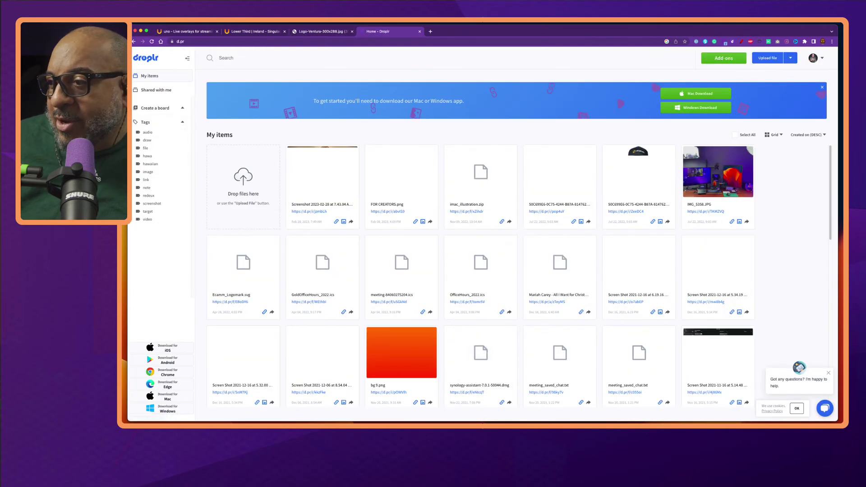
left_click_drag(322, 180, 259, 192)
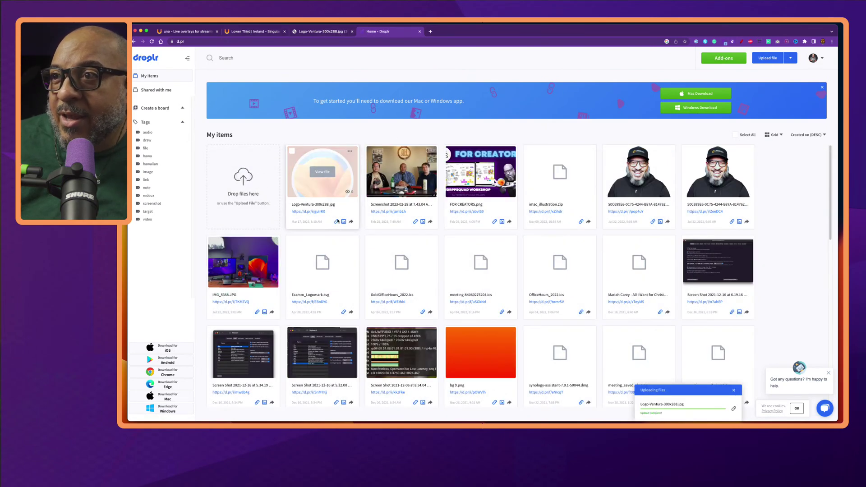
left_click(267, 32)
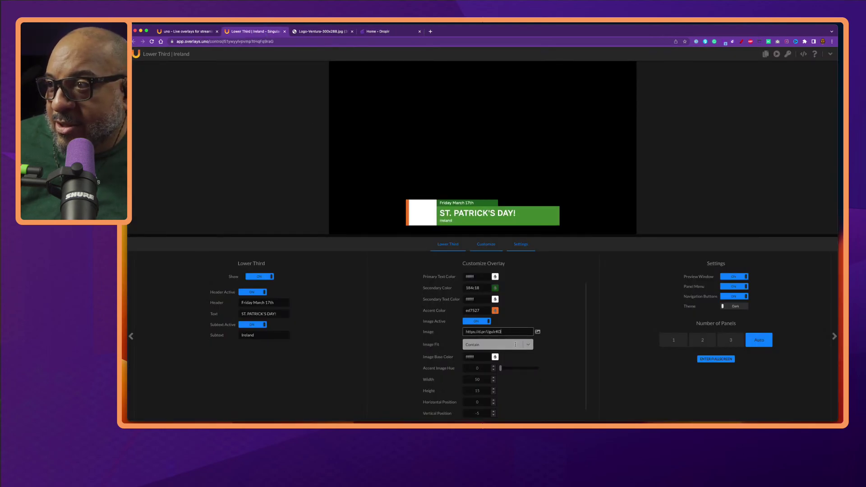
Set the lower third's Image Fit option to Fill.
left_click(530, 347)
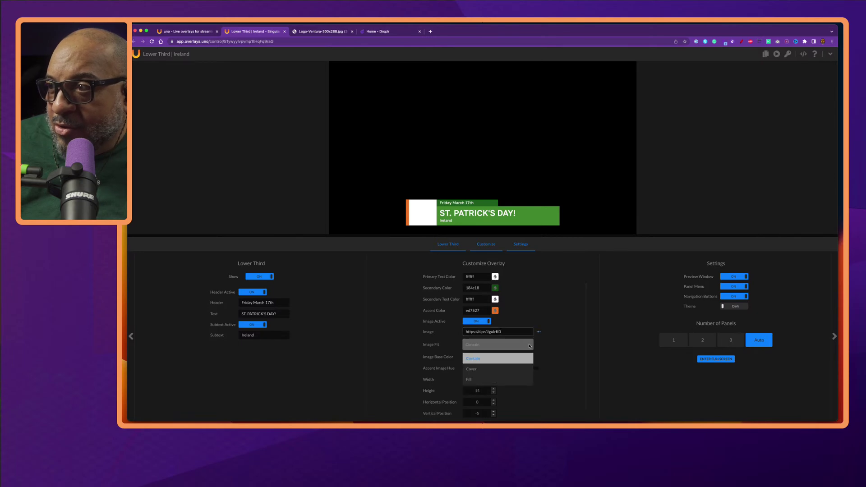
left_click(474, 381)
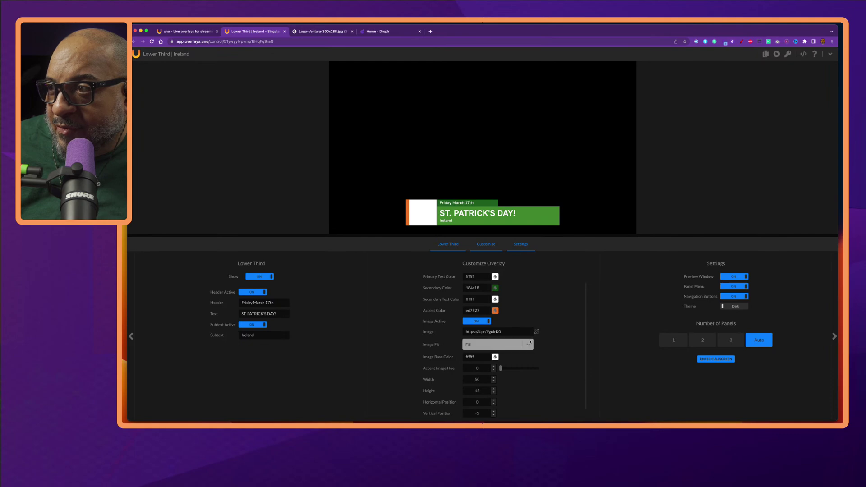
left_click(502, 348)
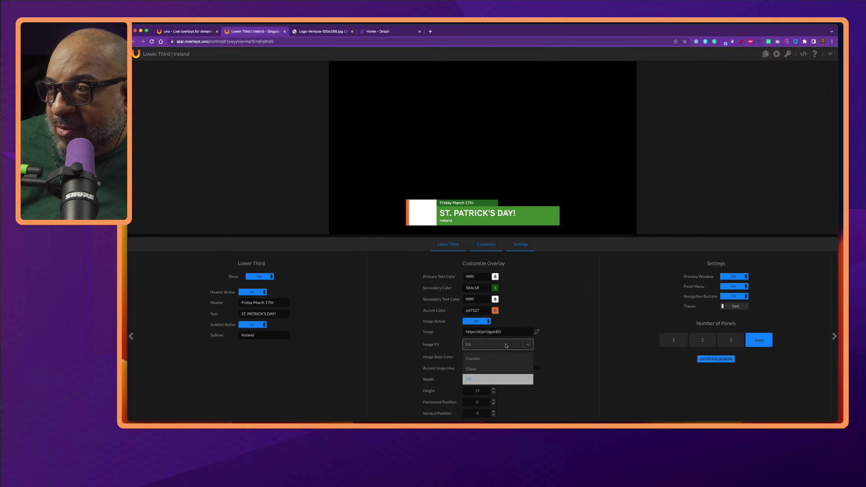
left_click(556, 328)
mouse_move(535, 331)
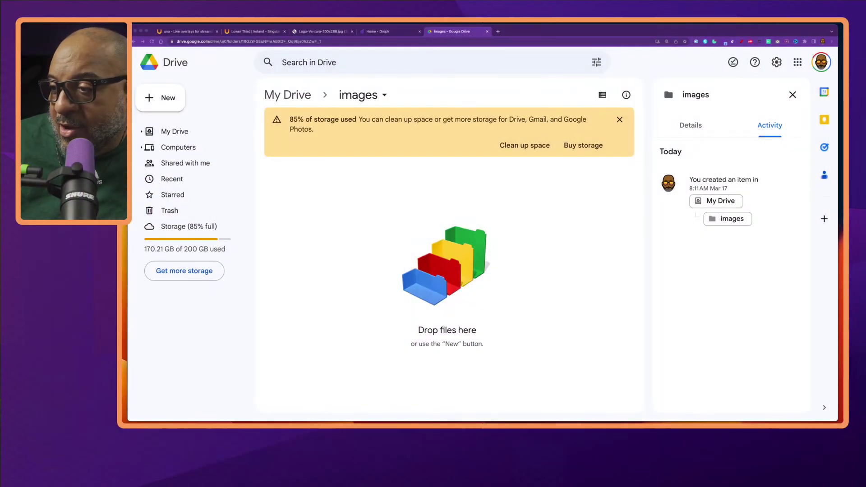
Upload Logo-Ventura-300x288.jpg into the Drive images folder and open its sharing settings.
left_click_drag(399, 486, 400, 317)
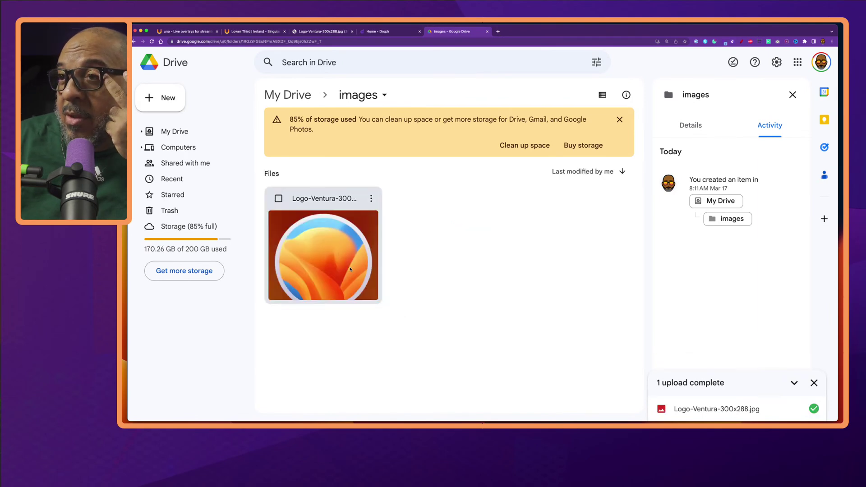
left_click(370, 200)
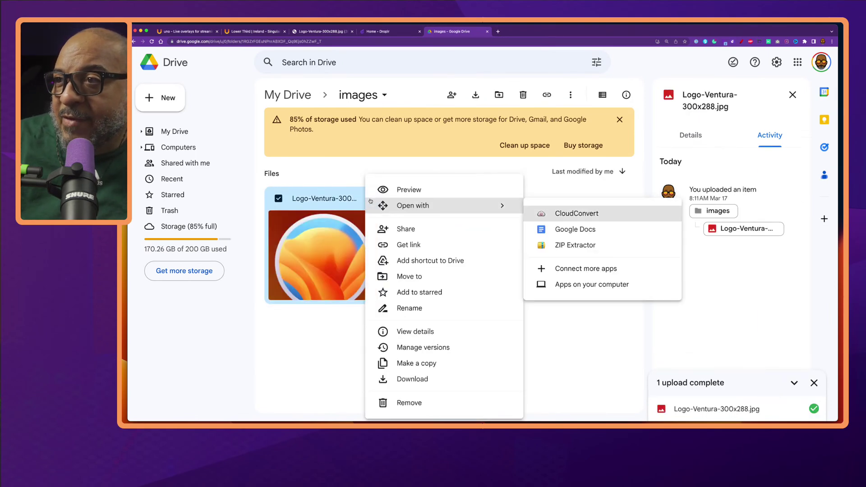
left_click(422, 246)
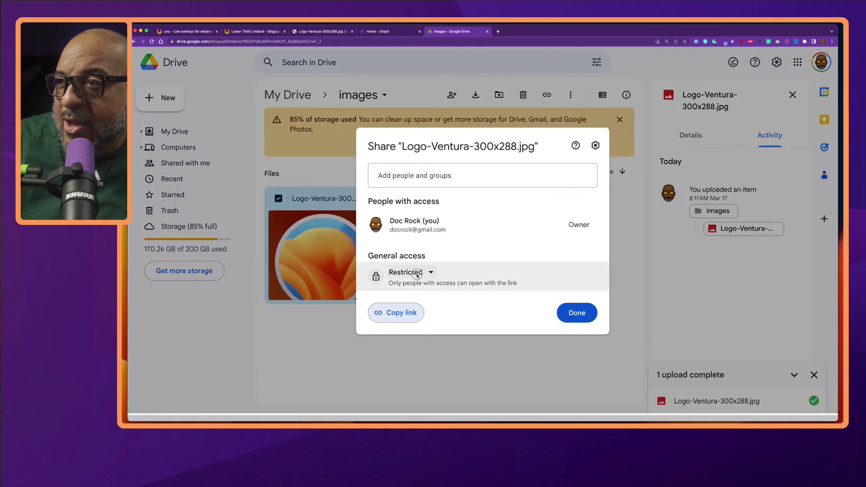
Set access to Anyone with the link, copy the link, and select uno's current Image URL.
left_click(416, 275)
left_click(438, 314)
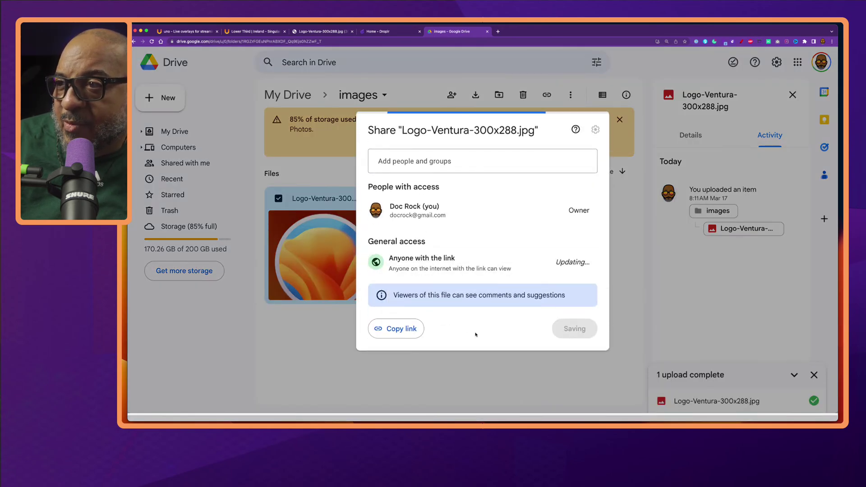
left_click(405, 327)
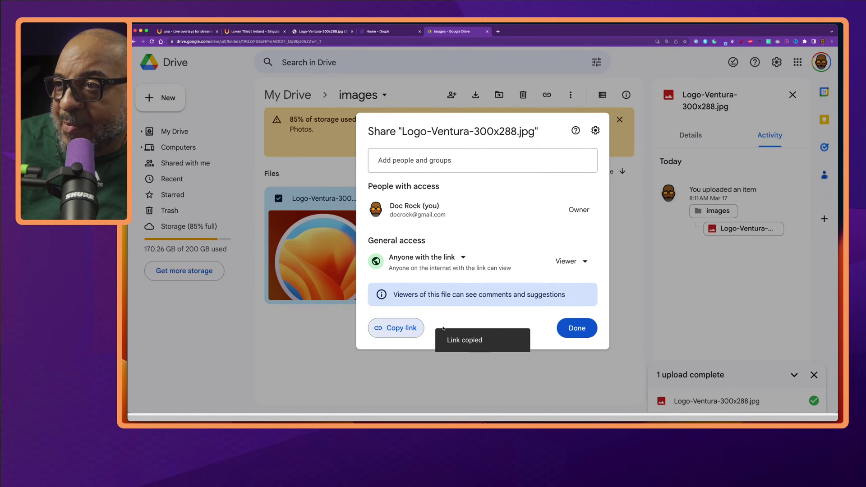
left_click(576, 328)
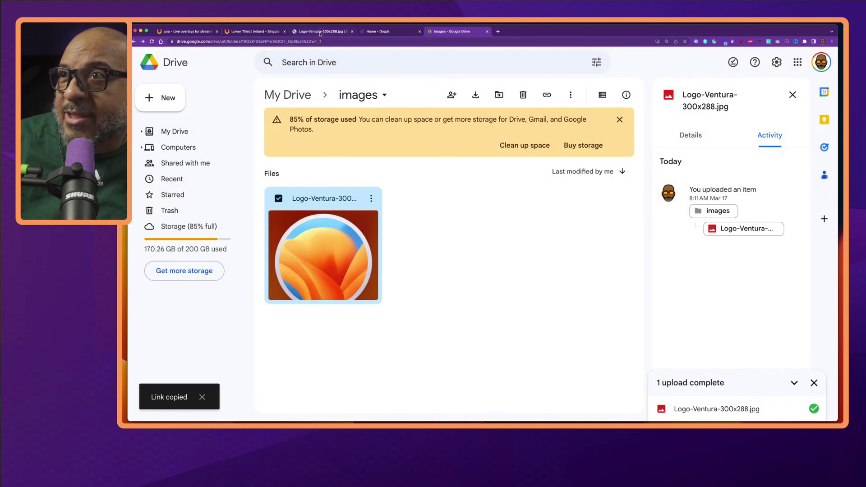
left_click(265, 32)
left_click(508, 329)
Paste the Google Drive link into the Image URL and set Image Fit to Contain.
key("ctrl+v")
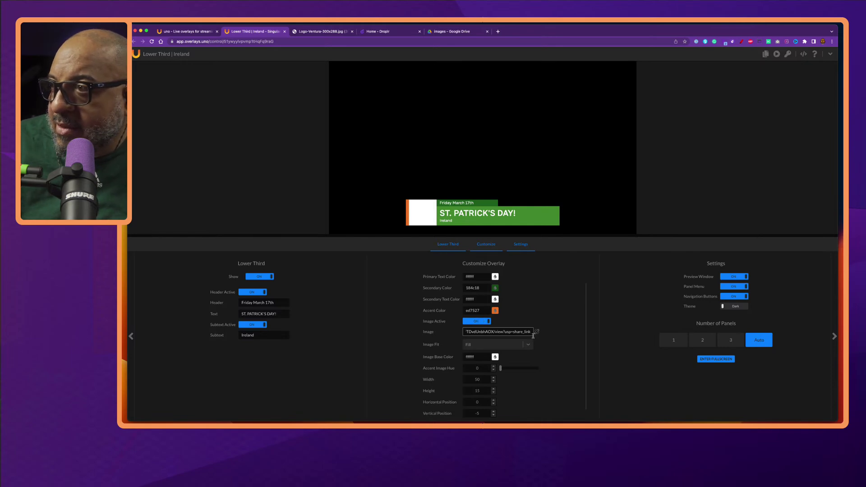
mouse_move(538, 332)
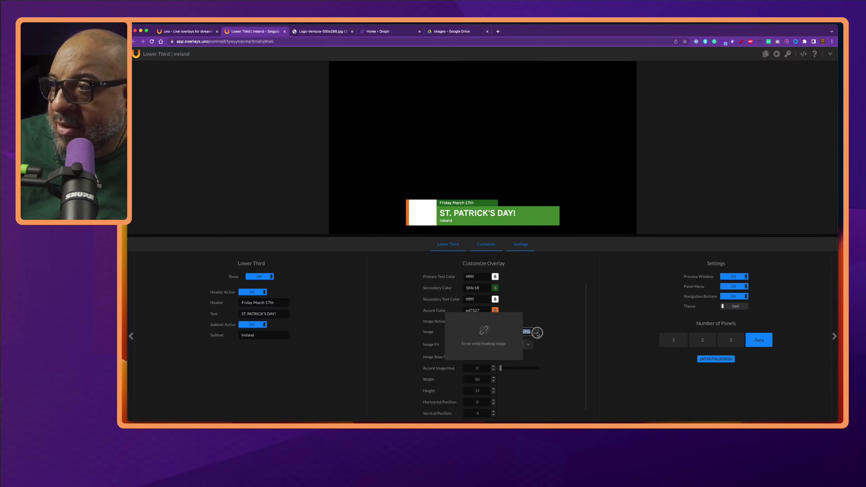
left_click(516, 345)
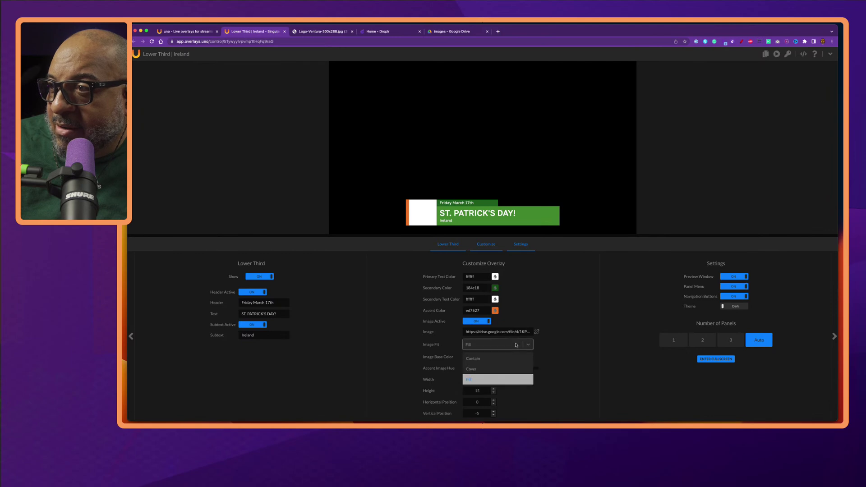
left_click(473, 358)
left_click(530, 329)
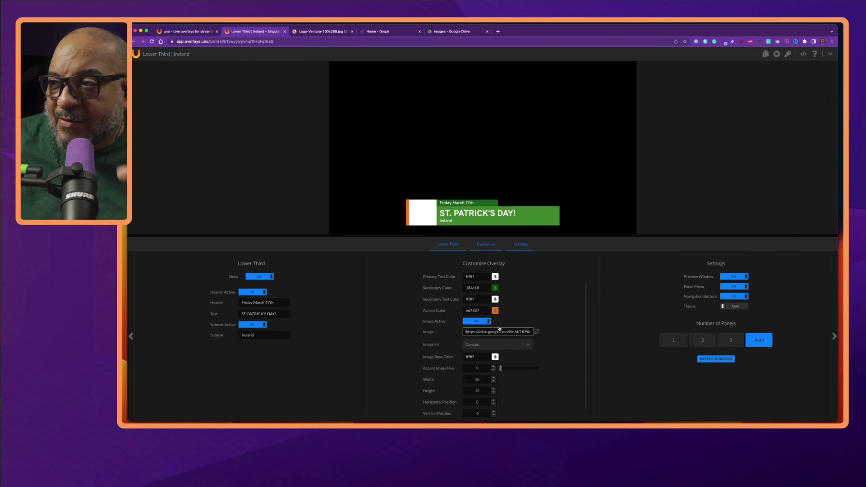
mouse_move(537, 332)
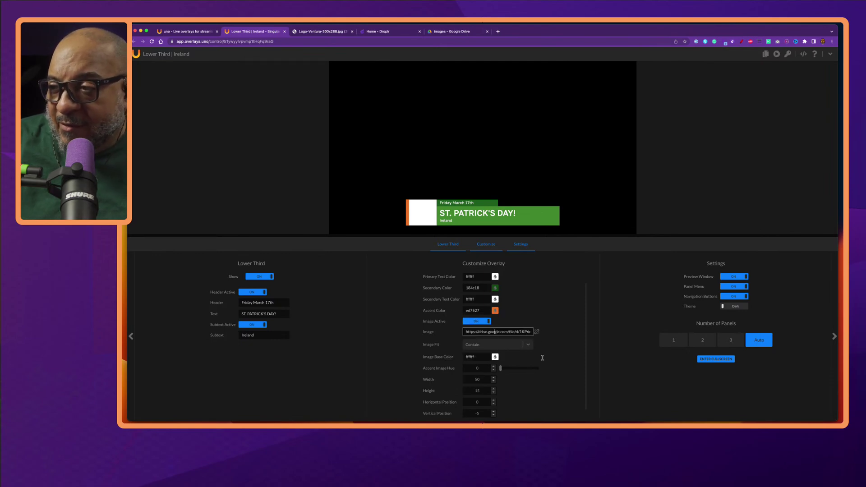
scroll(537, 387, "down", 1)
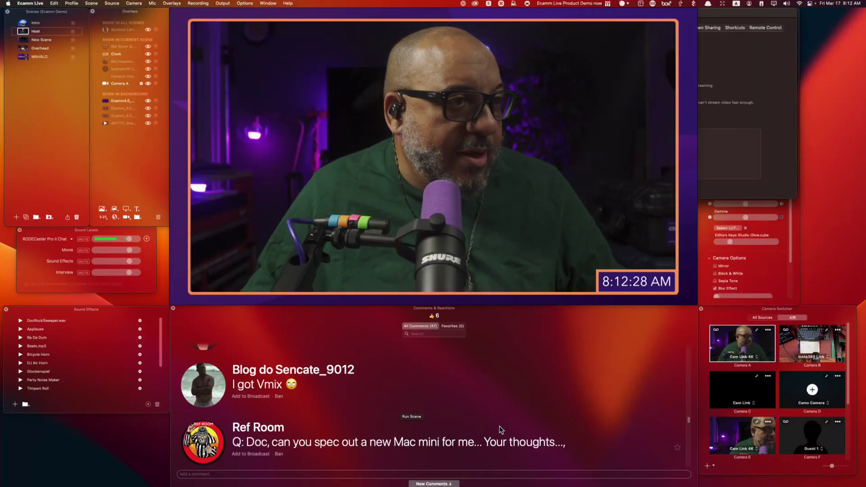
Scroll through the comments and put the Mac studio comment on air.
scroll(499, 427, "down", 5)
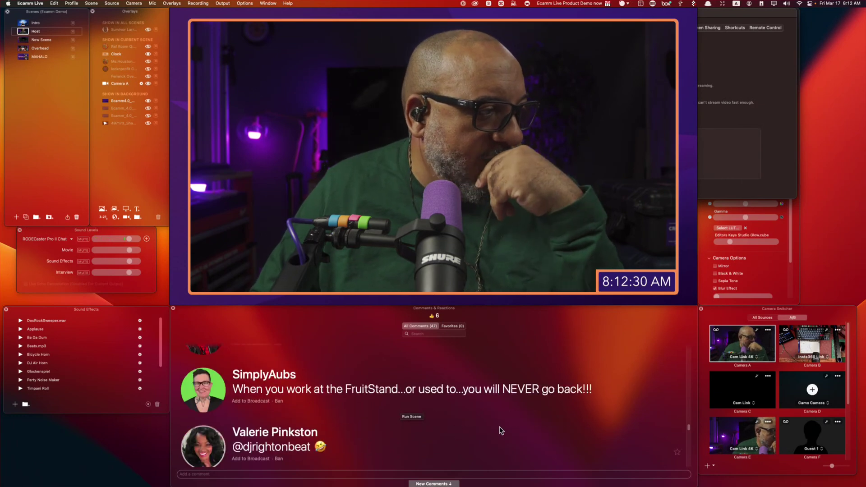
scroll(500, 429, "down", 2)
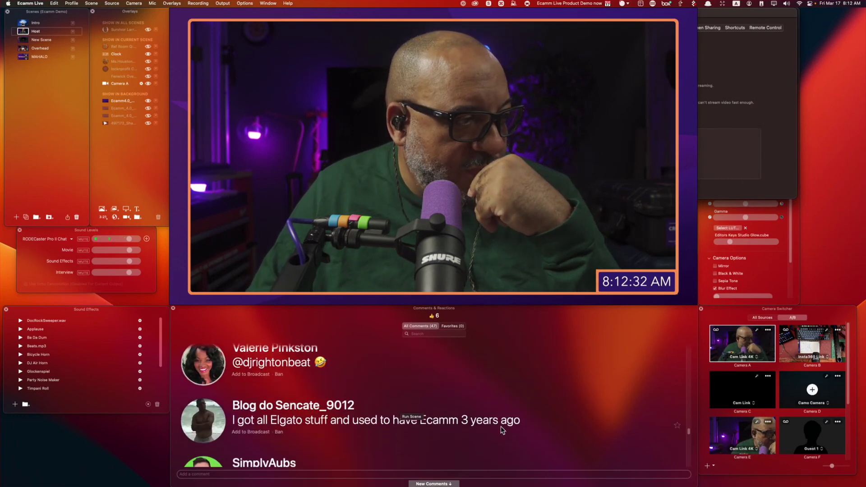
scroll(501, 426, "down", 1)
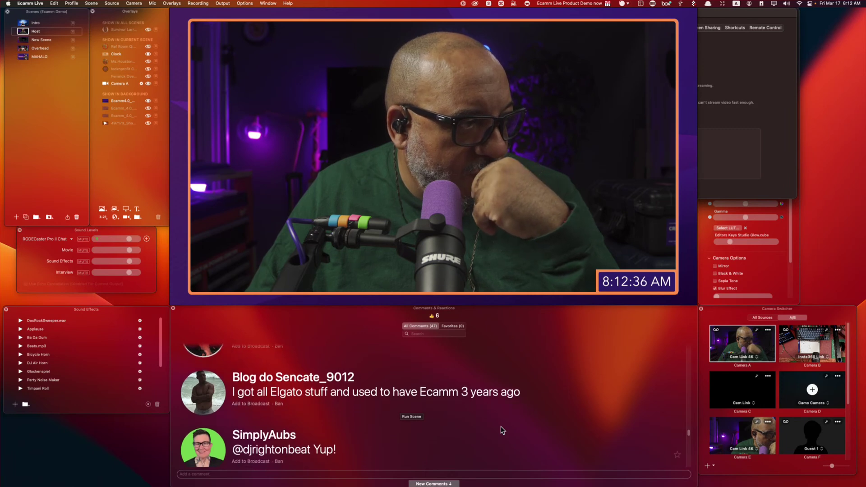
scroll(349, 408, "down", 3)
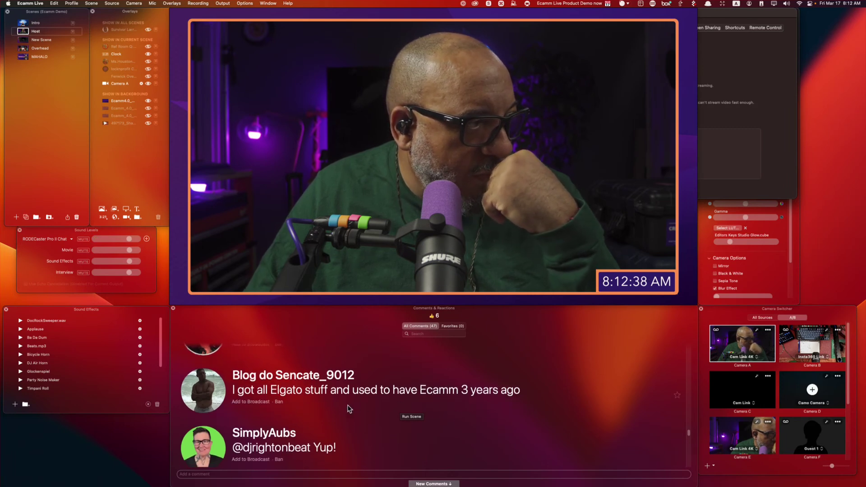
scroll(349, 408, "down", 4)
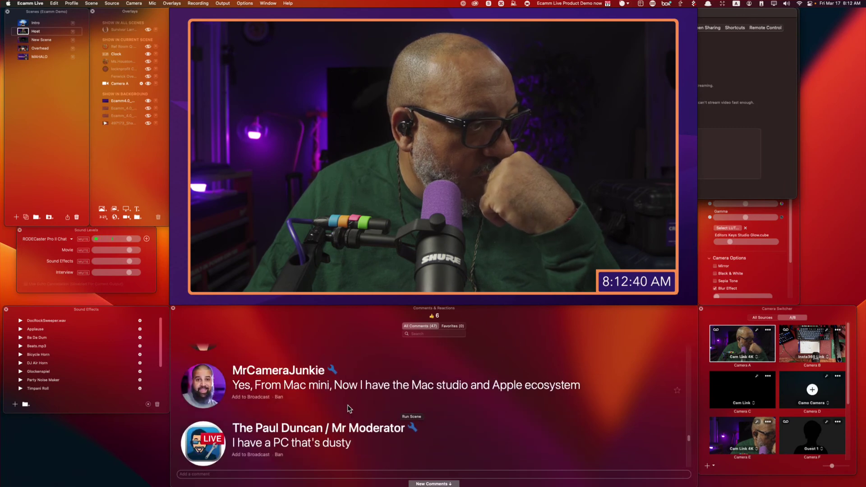
left_click(210, 387)
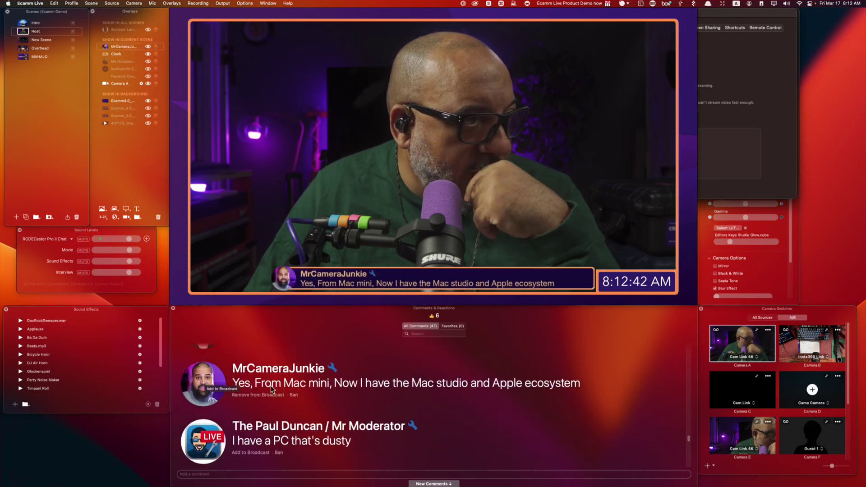
Add the Tocantins Brazil comment about learning English to the broadcast.
scroll(391, 409, "down", 1)
scroll(391, 409, "down", 5)
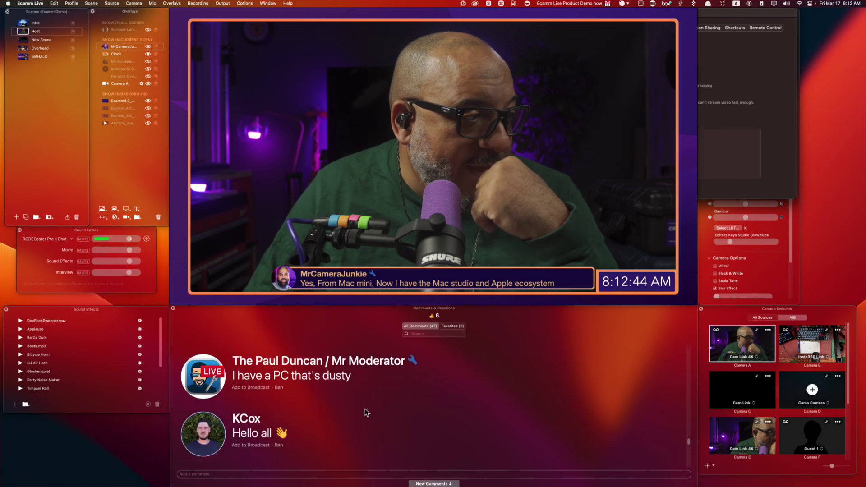
scroll(277, 394, "down", 4)
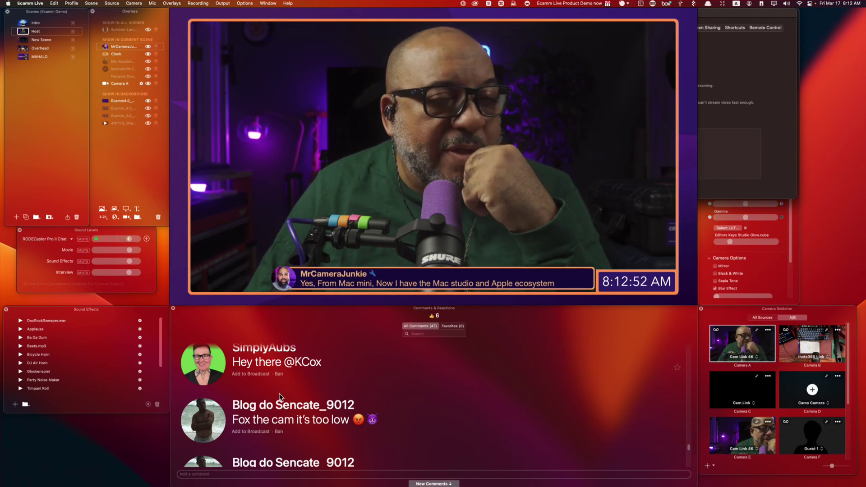
scroll(293, 404, "down", 2)
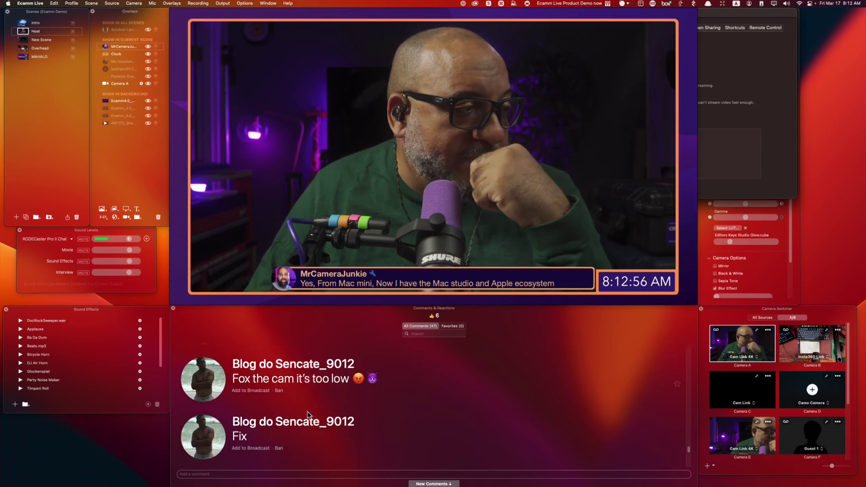
scroll(307, 410, "down", 1)
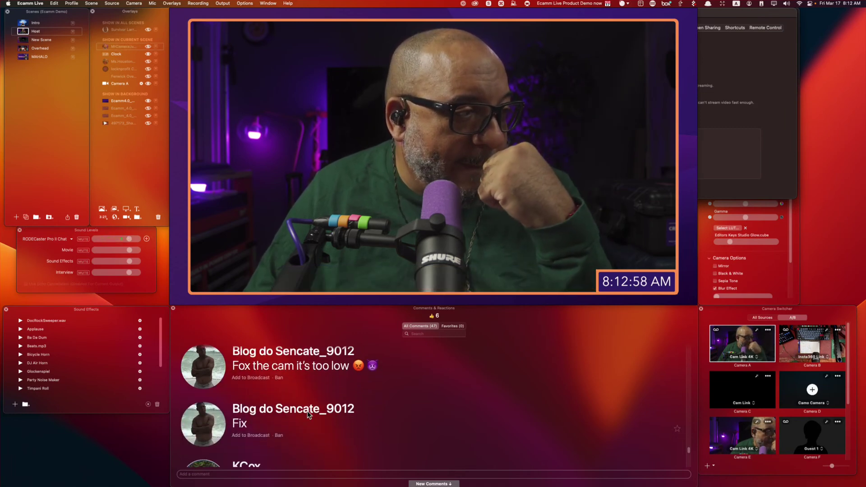
scroll(307, 414, "down", 4)
scroll(307, 414, "down", 4)
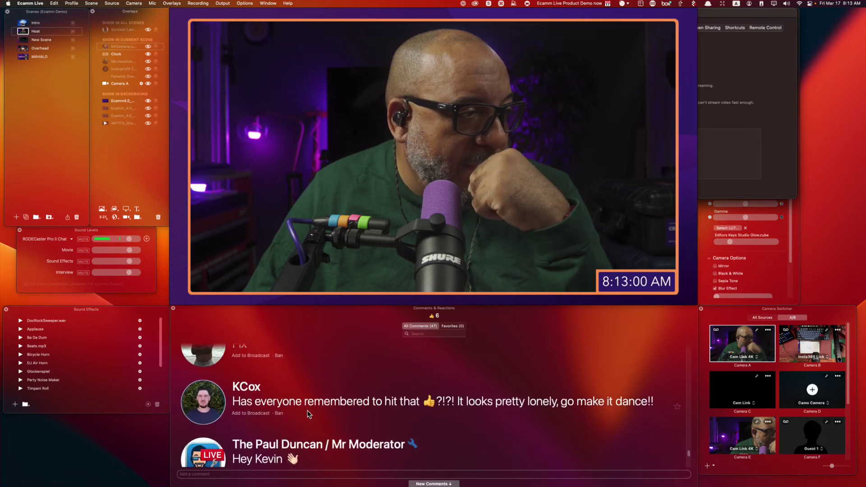
scroll(309, 412, "down", 3)
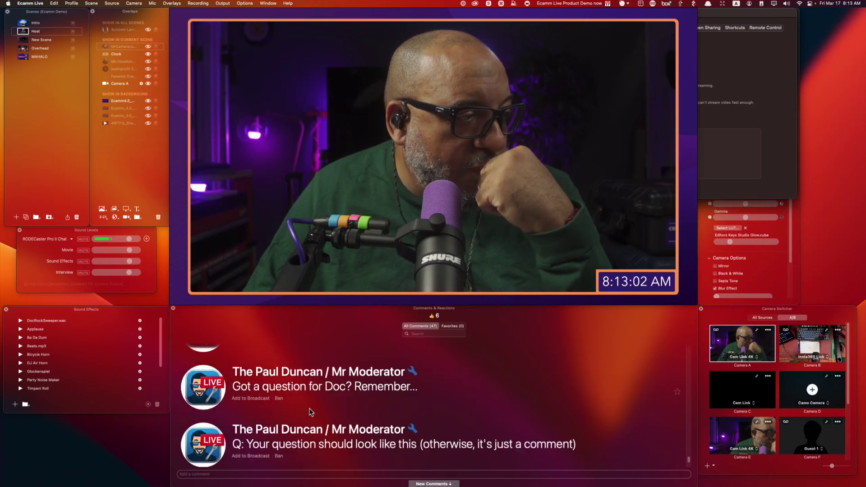
scroll(309, 412, "down", 4)
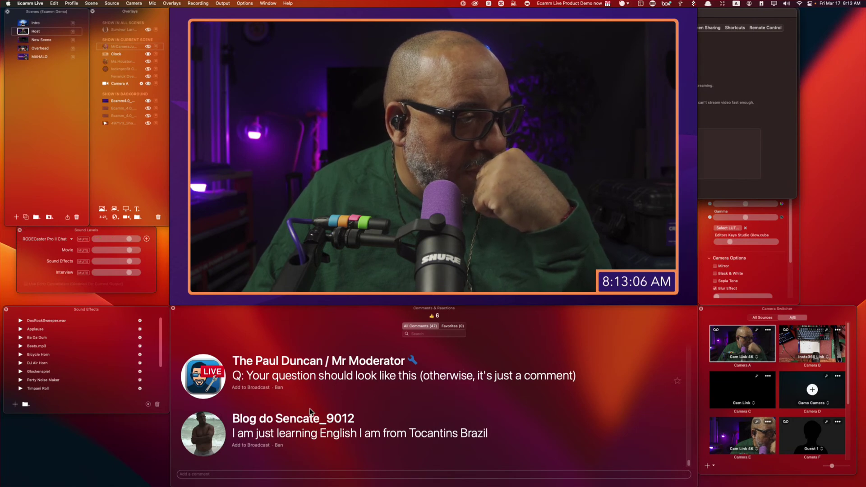
left_click(205, 434)
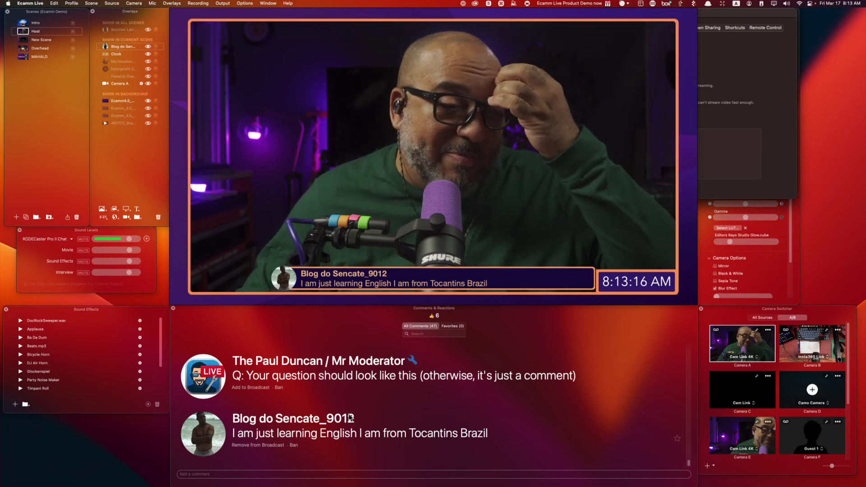
mouse_move(218, 176)
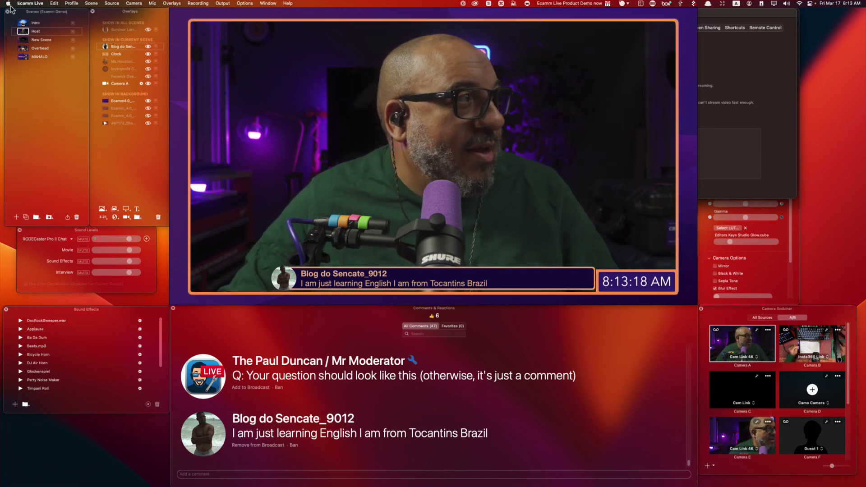
scroll(279, 361, "up", 3)
scroll(275, 365, "up", 10)
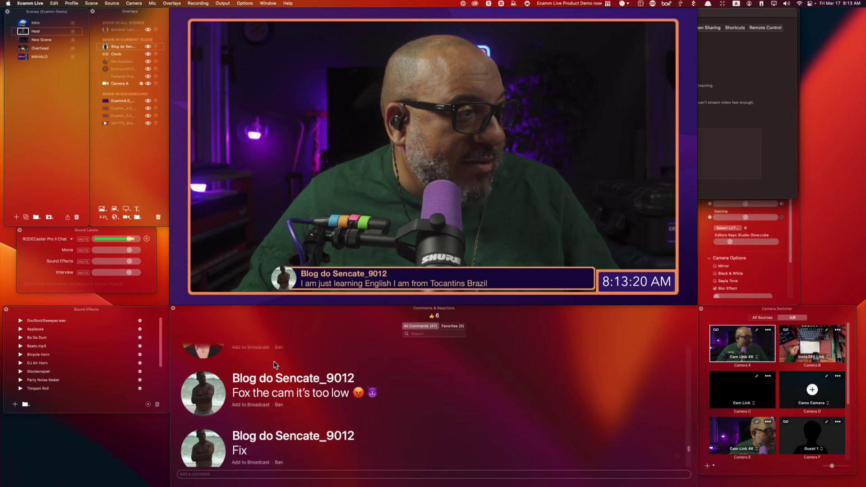
scroll(253, 378, "up", 3)
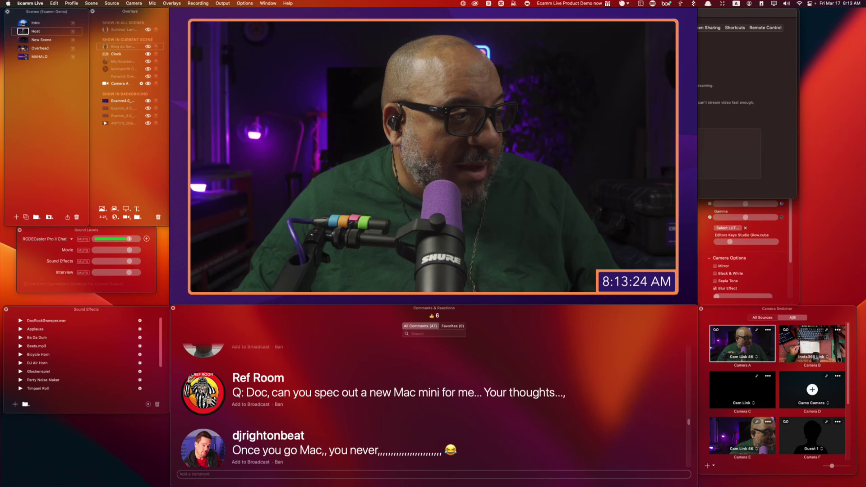
left_click(245, 396)
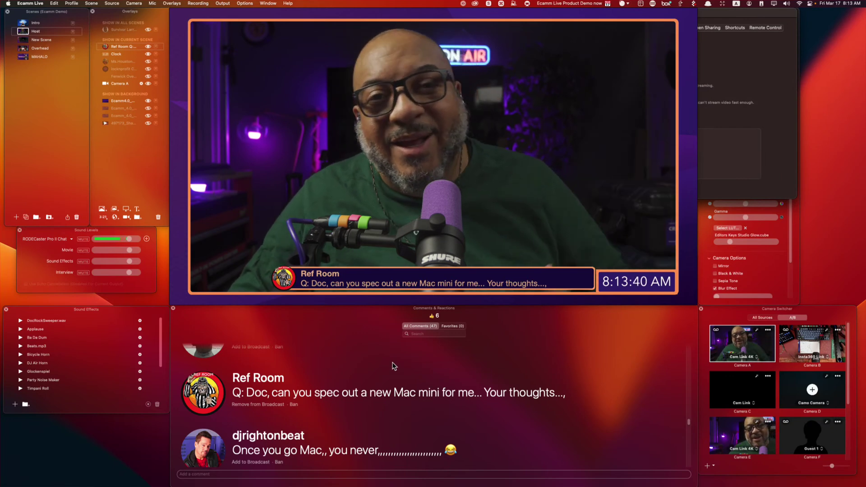
left_click(392, 365)
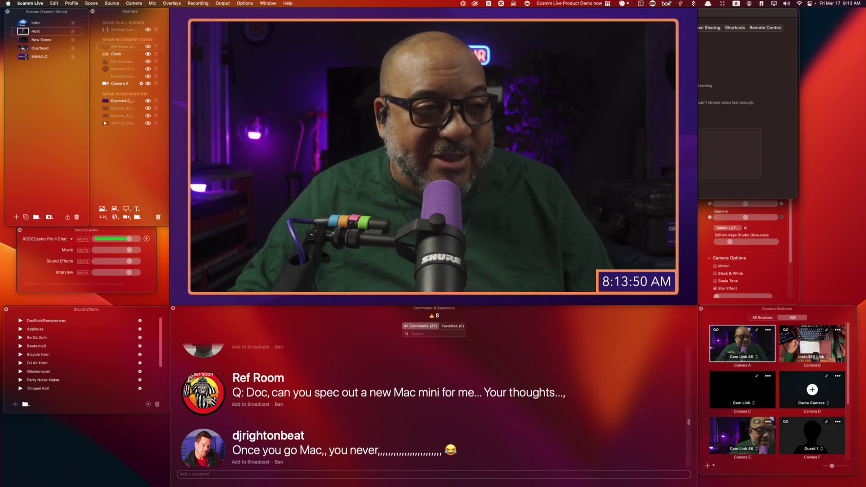
mouse_move(190, 168)
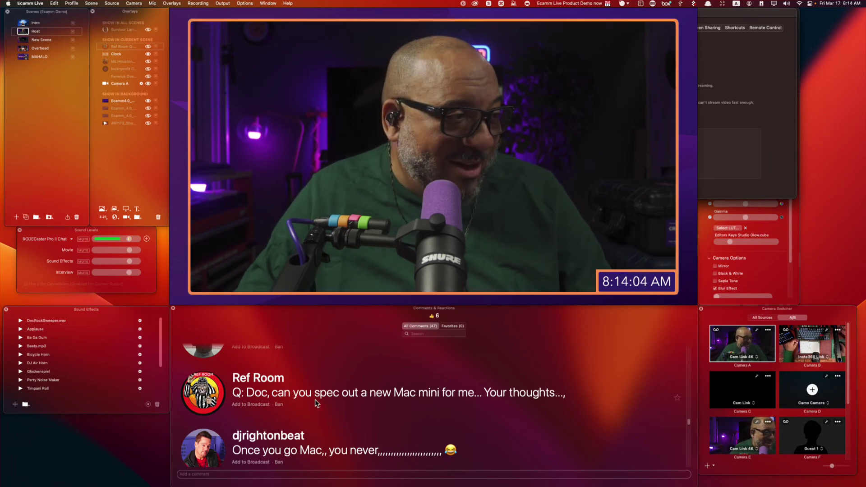
scroll(350, 373, "down", 5)
scroll(349, 373, "up", 5)
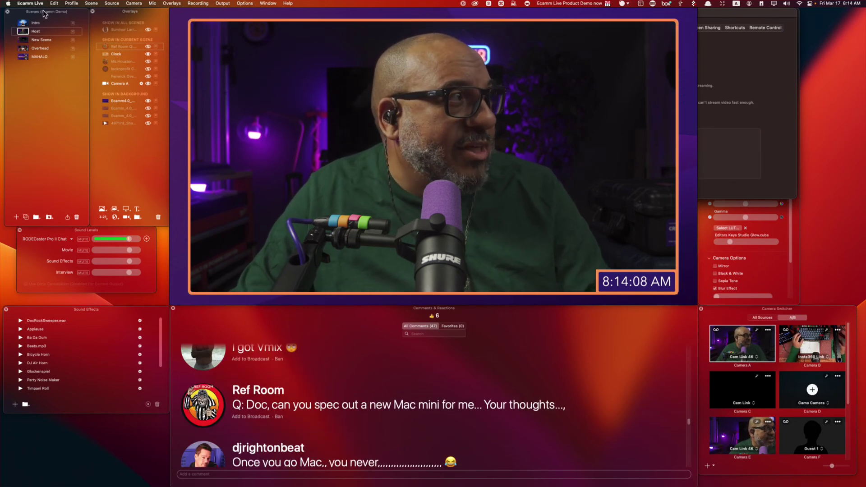
Close Preferences, then open and dismiss the profile list, staying on Ecamm Demo.
left_click(723, 17)
left_click(506, 13)
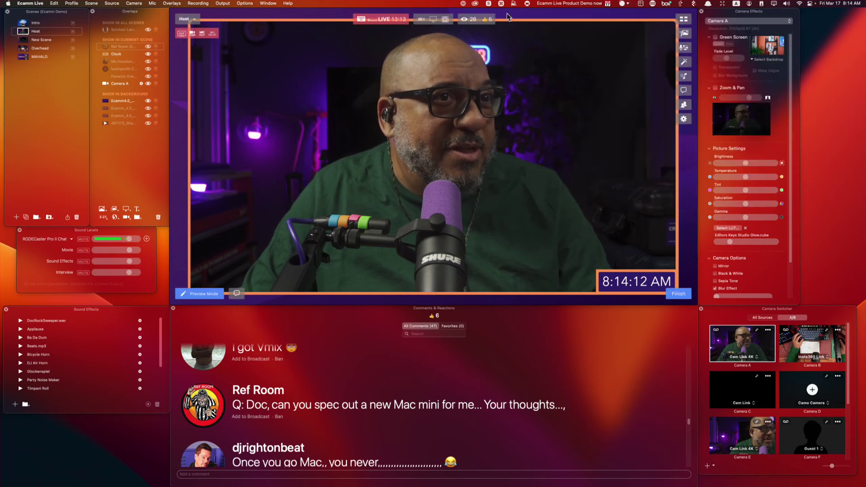
mouse_move(208, 239)
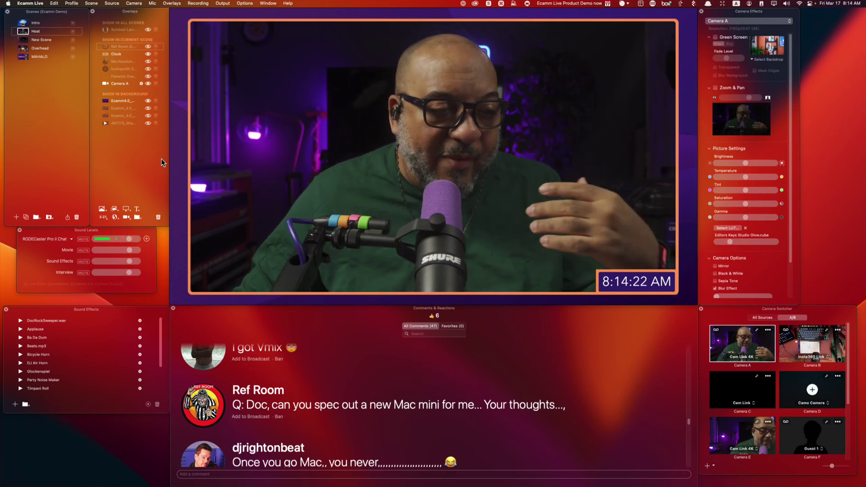
left_click(71, 3)
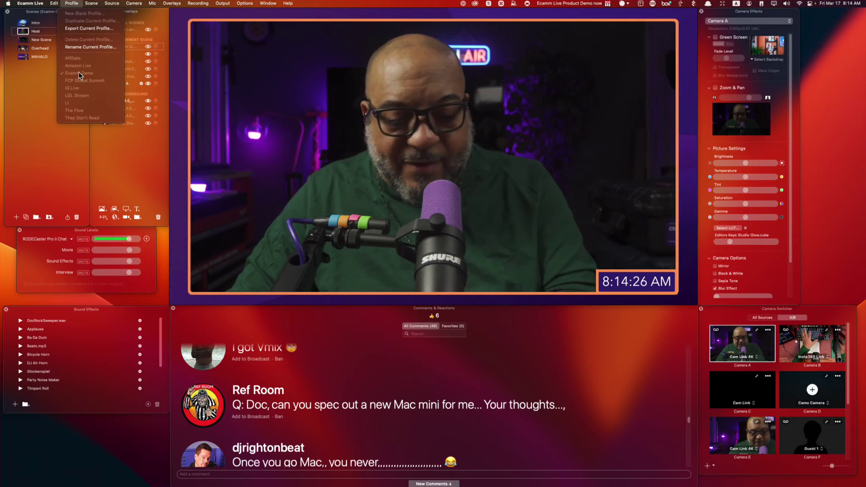
key("super+alt+8")
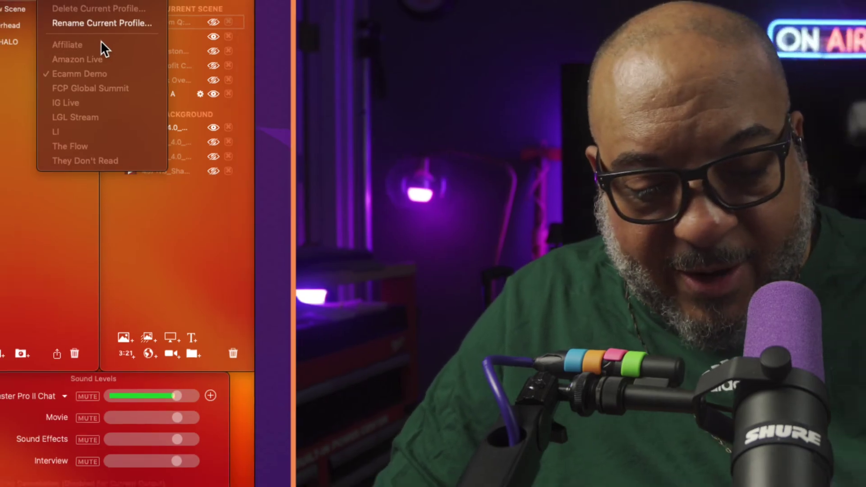
key("super+alt+8")
left_click(25, 28)
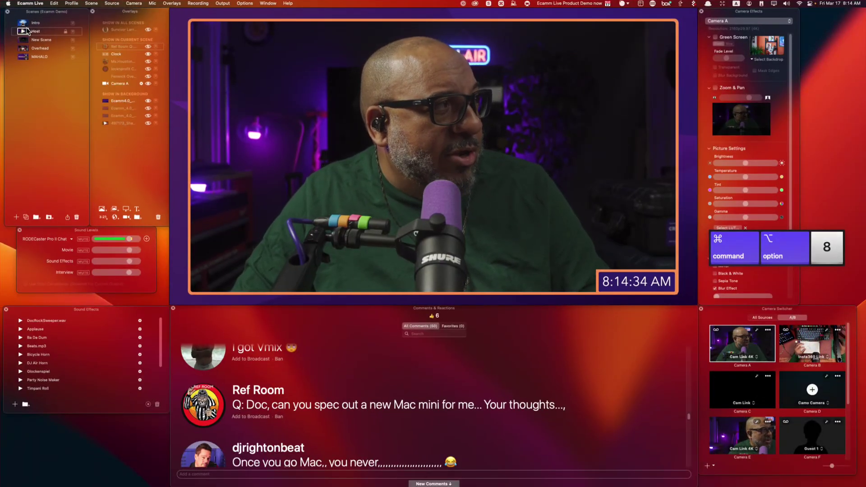
In Video preferences, confirm Blank stays the default source mode for new scenes.
key("super+comma")
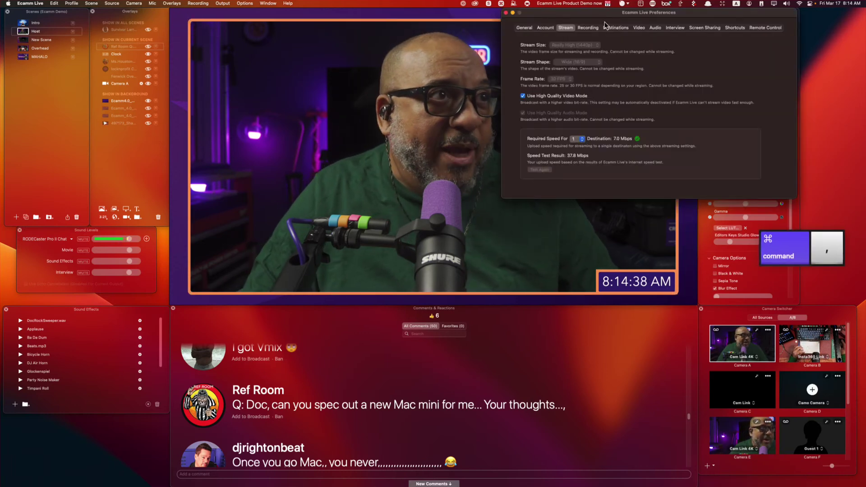
left_click(639, 28)
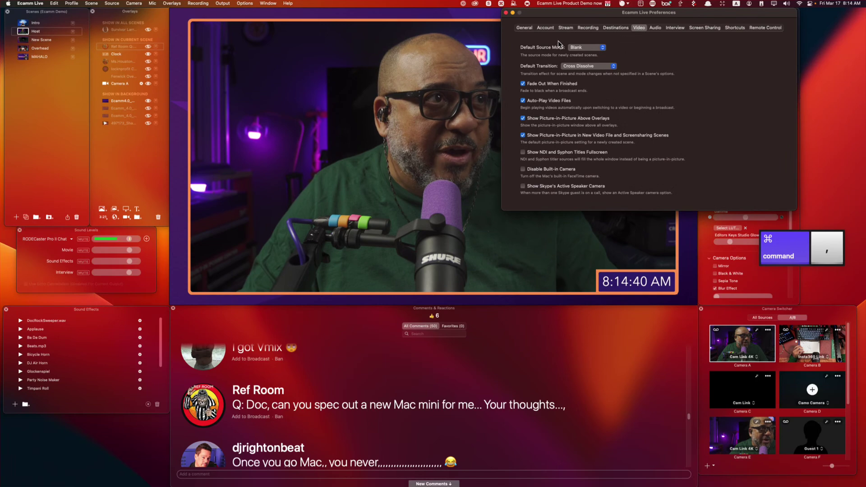
key("alt+super+8")
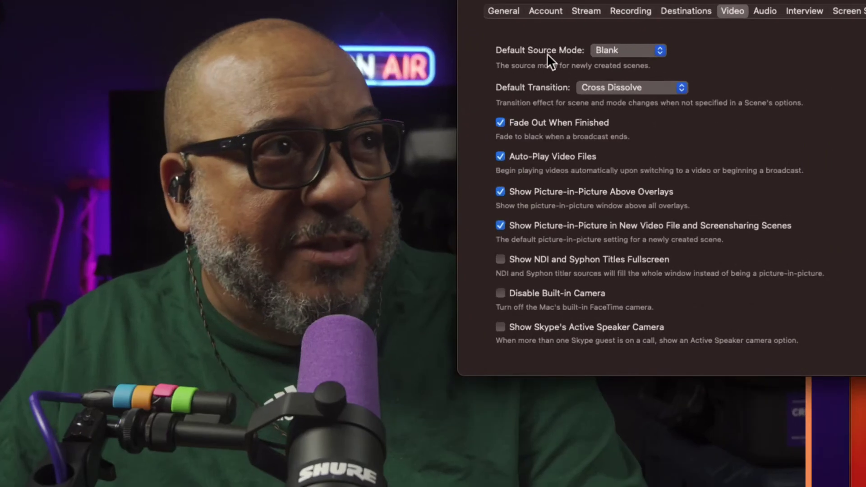
left_click(605, 51)
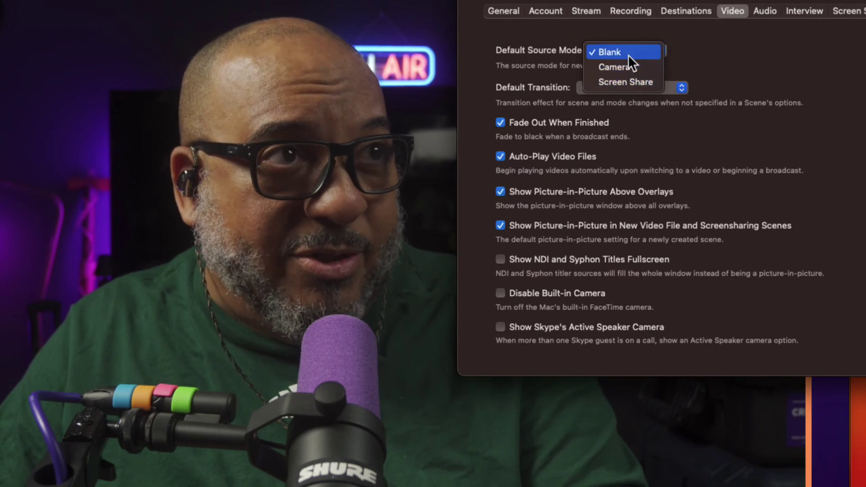
left_click(628, 53)
key("alt+super+8")
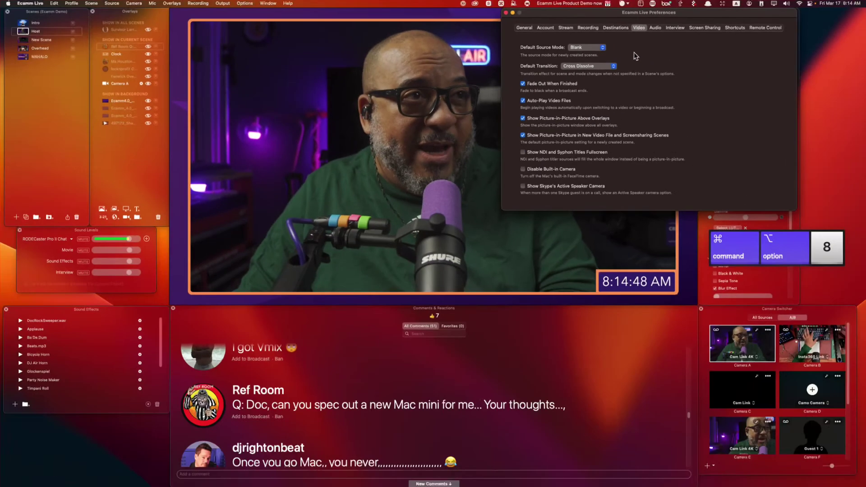
Close Preferences and switch the broadcast to New Scene.
left_click(505, 13)
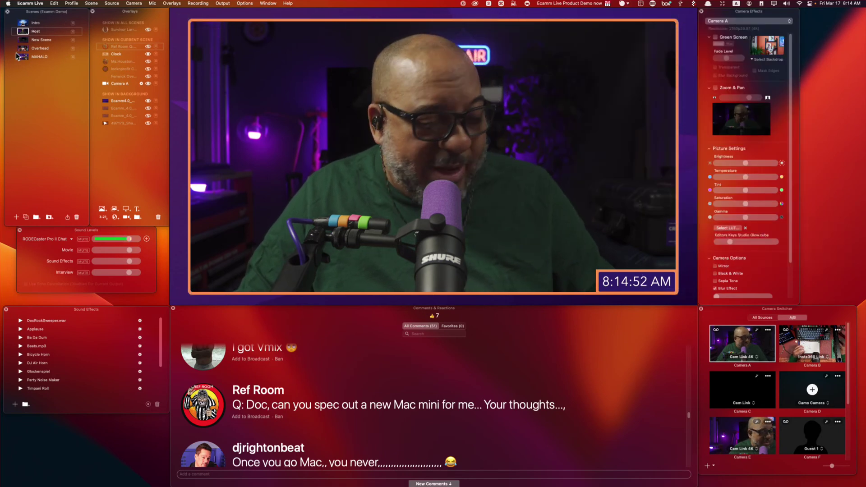
key("shift+super+b")
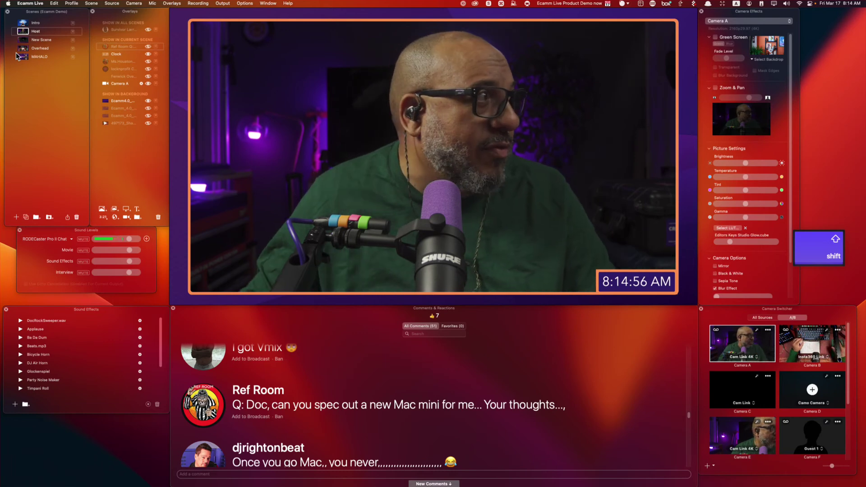
left_click(23, 40)
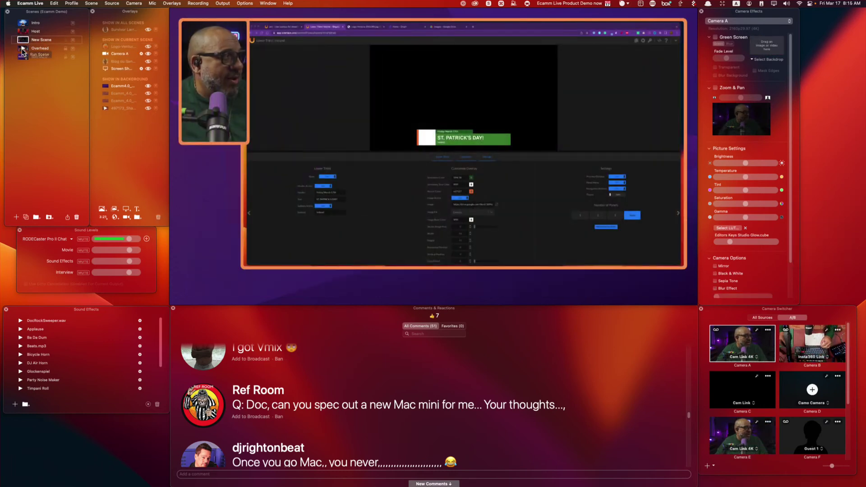
Try the Shift-Command-B shortcut to add a new blank scene.
key("shift+super")
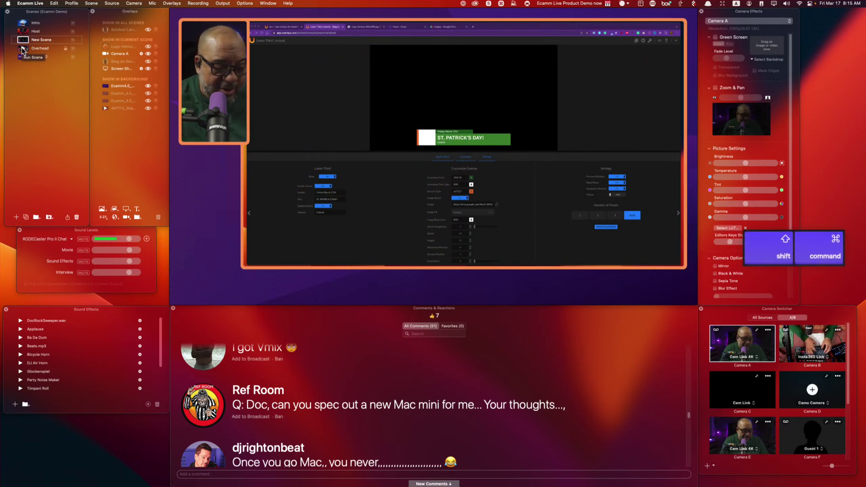
key("shift+super+b")
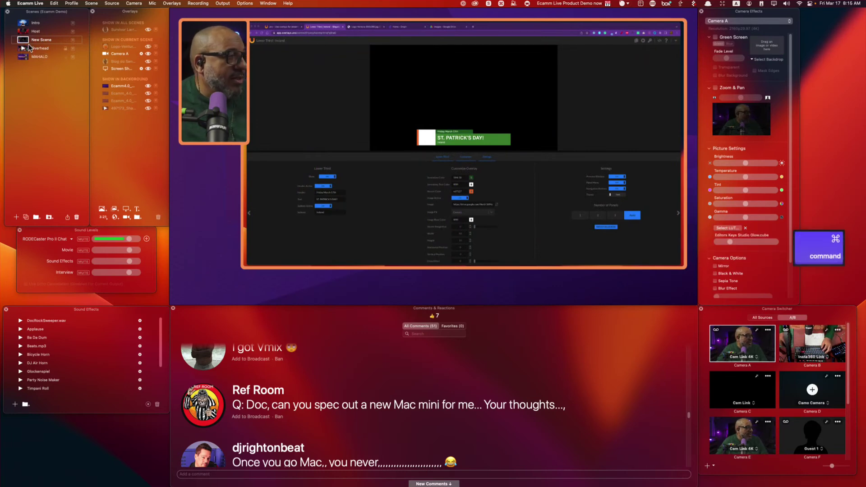
Add a second blank New Scene and hide the purple Ecamm4.0 background overlay.
left_click(17, 218)
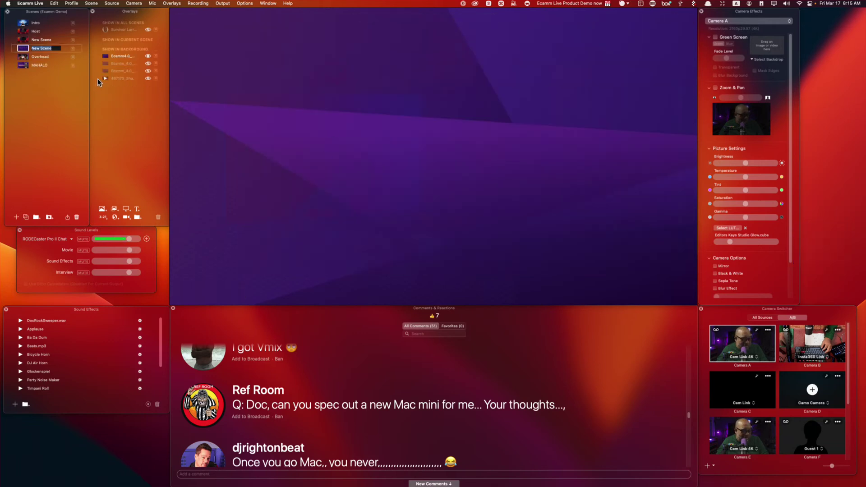
mouse_move(248, 89)
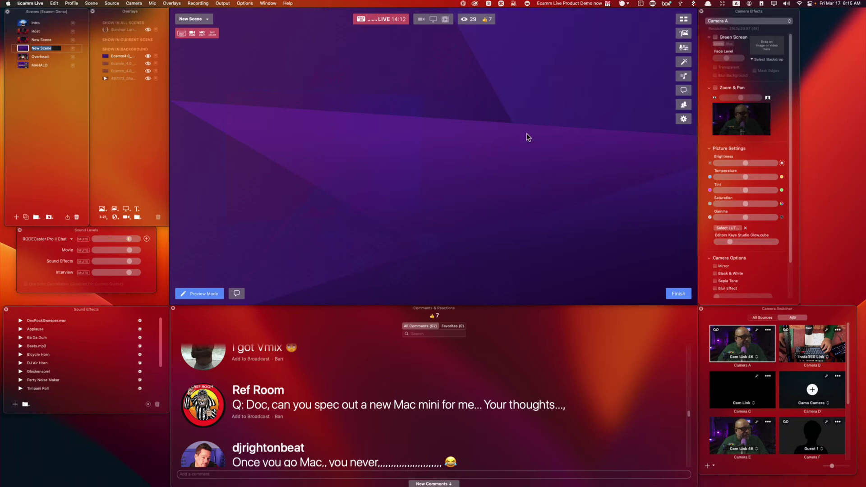
left_click(149, 56)
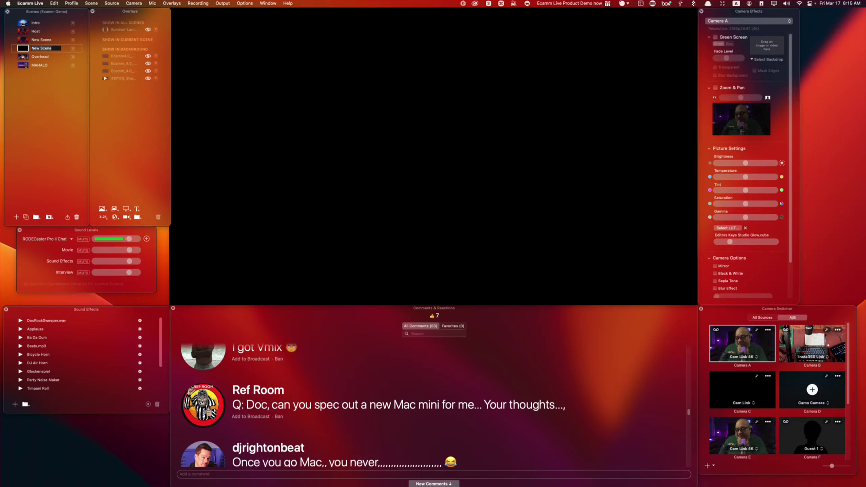
Drop Ecamm_4.0_StreamFrame_4K.jpg onto the scene, shift it right, and move it to the background layer.
left_click_drag(296, 87, 348, 109)
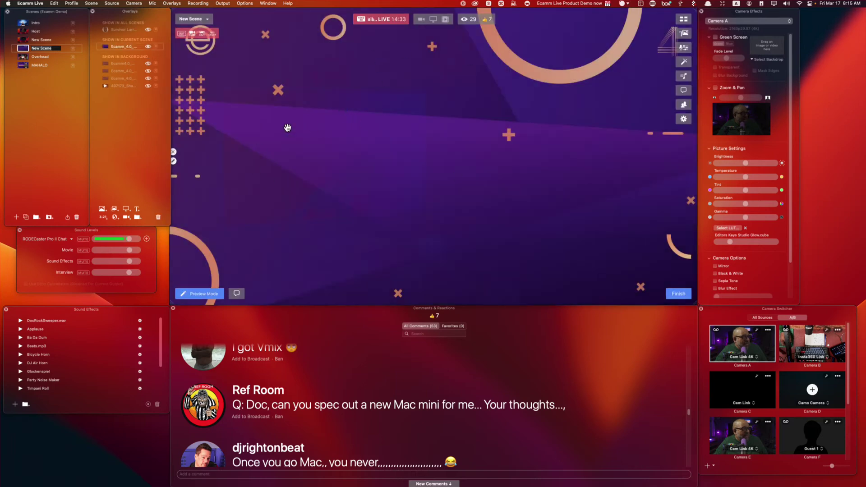
scroll(454, 190, "down", 5)
left_click_drag(387, 179, 460, 174)
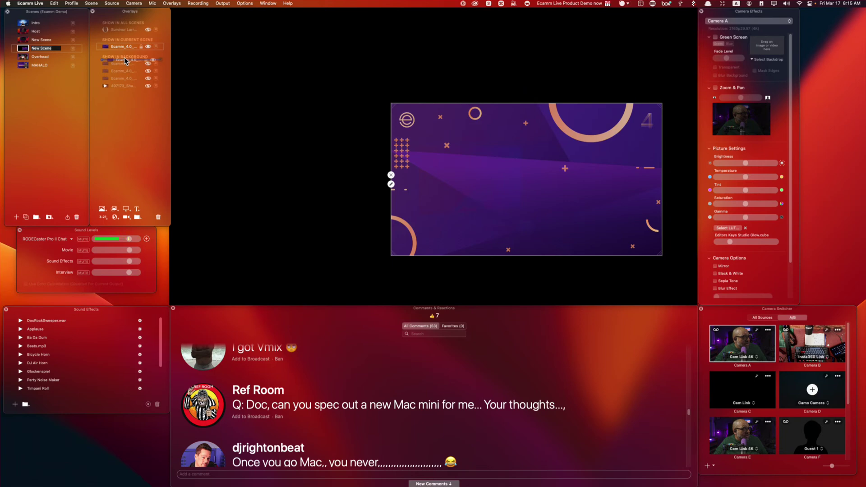
left_click_drag(124, 58, 124, 59)
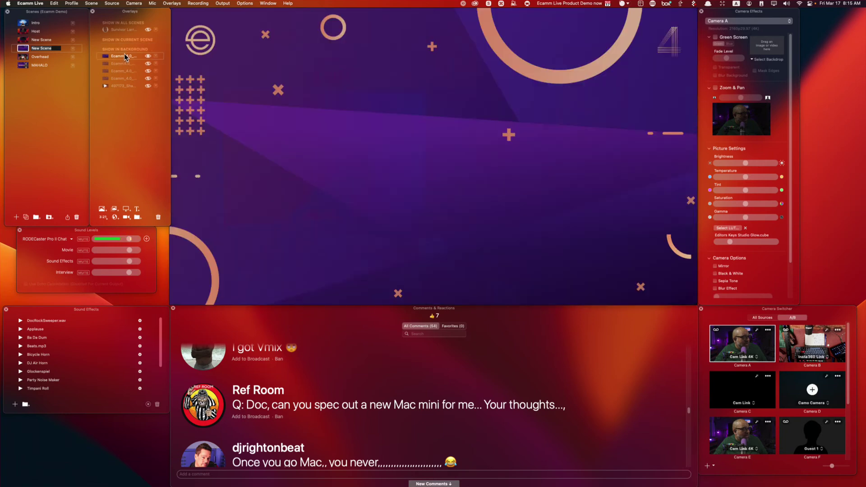
key("super+space")
key("super+8")
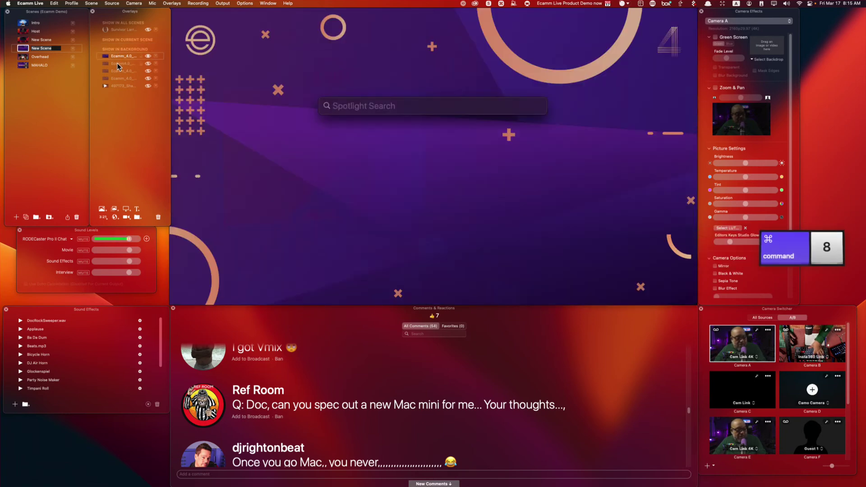
left_click(107, 15)
key("super+8")
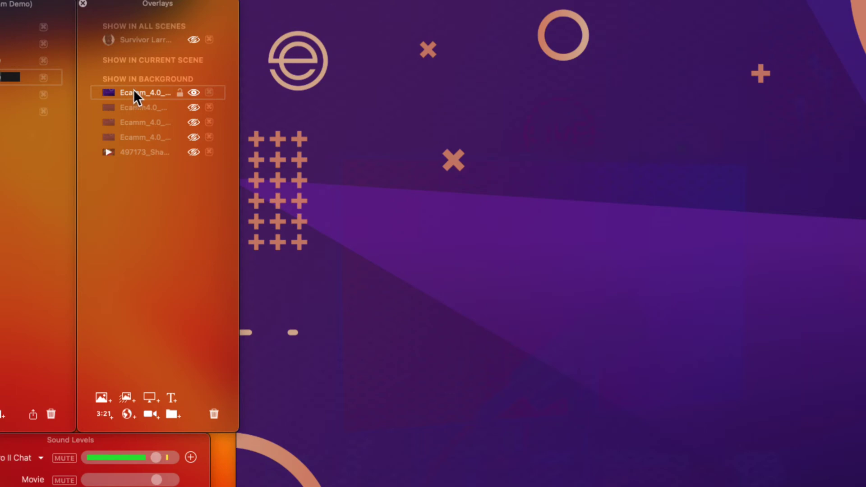
Move the Ecamm_4.0 overlay between layers, delete it, and show the Ecamm4.0 background again.
left_click_drag(135, 93, 138, 72)
scroll(386, 170, "down", 10)
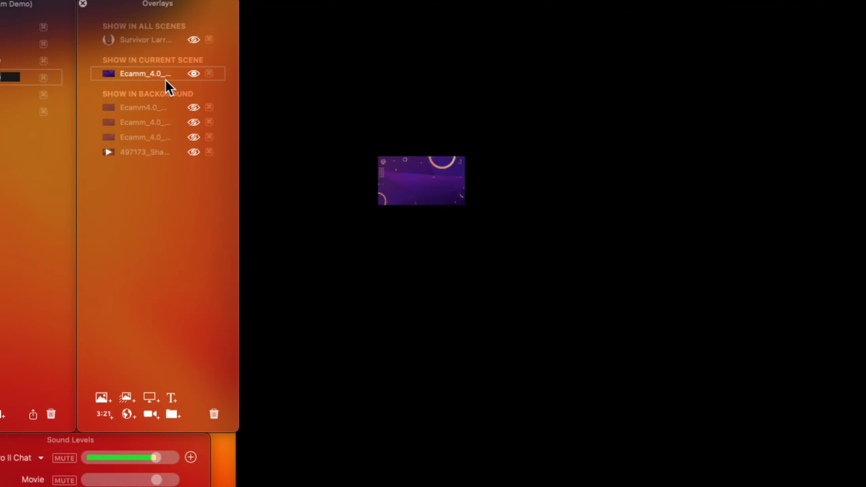
mouse_move(149, 74)
left_mouse_down()
mouse_move(151, 105)
mouse_move(139, 70)
left_mouse_up()
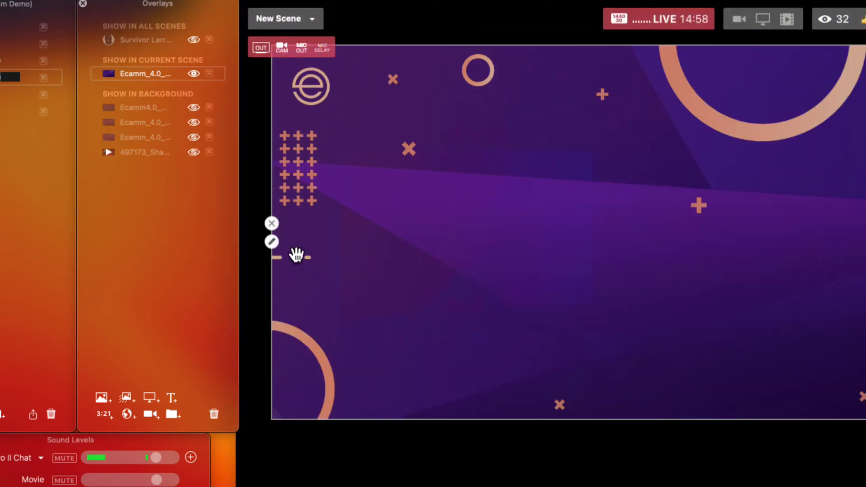
left_click(271, 223)
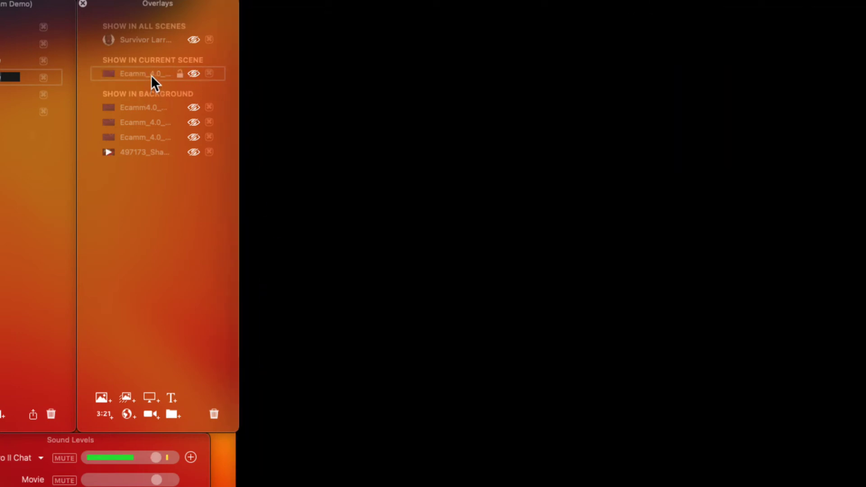
left_click(214, 412)
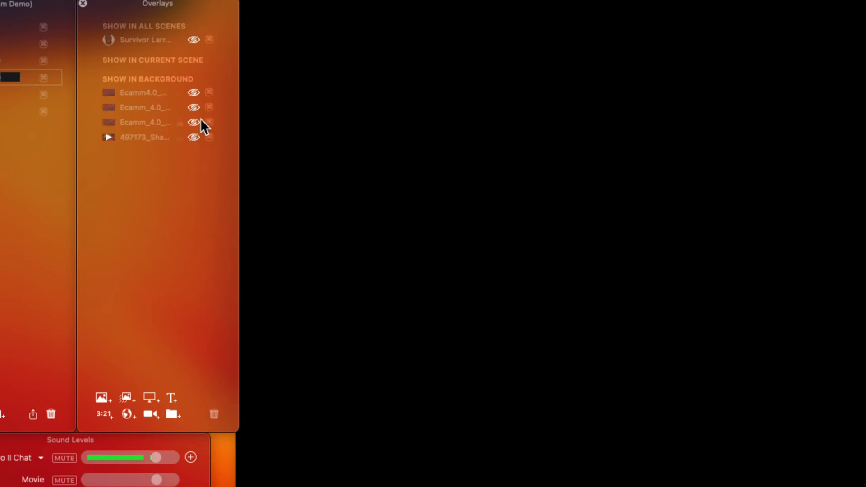
left_click(193, 93)
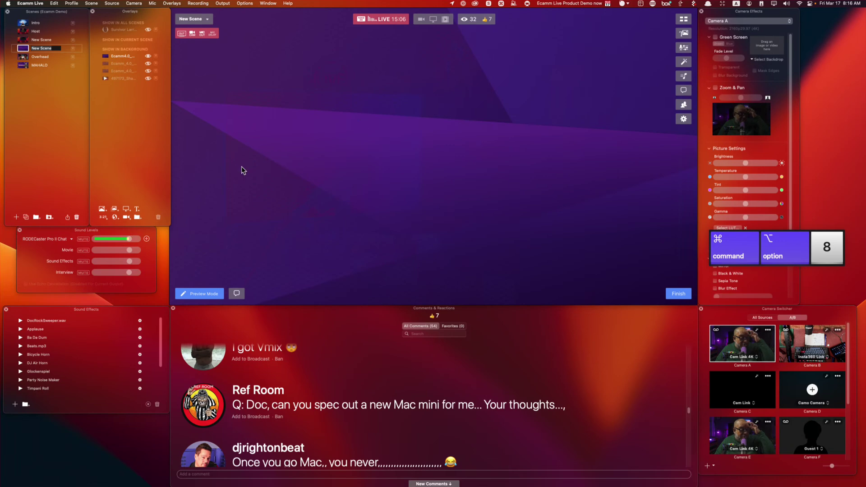
Add a Camera A overlay centred in the scene, keeping Camera A as its source.
left_click(125, 217)
left_click_drag(365, 214, 466, 175)
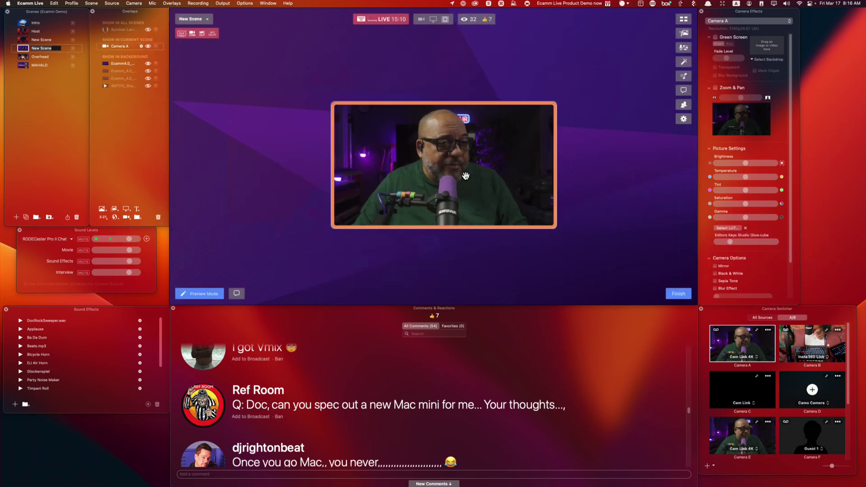
mouse_move(464, 176)
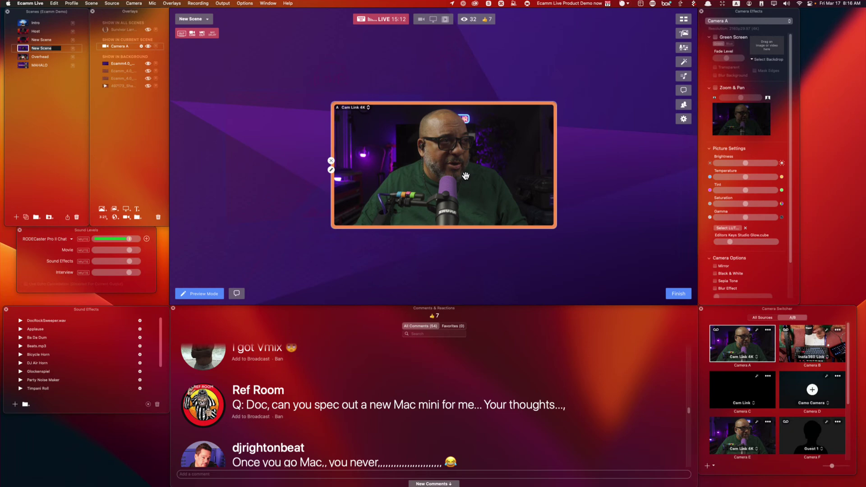
left_click(331, 170)
left_click(295, 151)
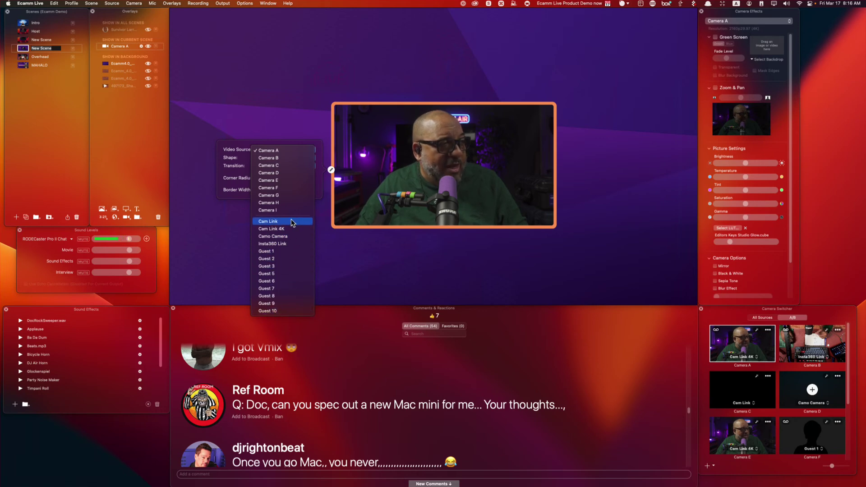
left_click(404, 256)
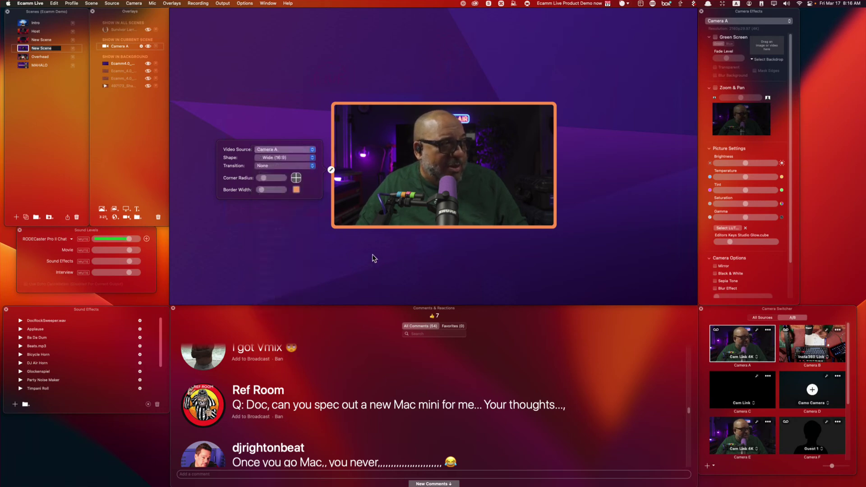
Try frame shapes, settle on a taller Custom rectangle, and set Fly In From Left transition.
left_click(281, 157)
left_click(280, 164)
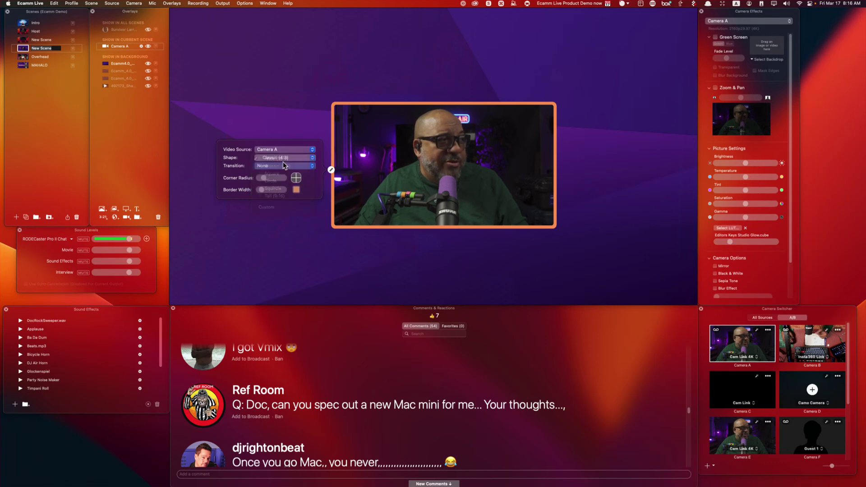
left_click(286, 158)
left_click(283, 167)
left_click(286, 156)
left_click(289, 165)
left_click(291, 157)
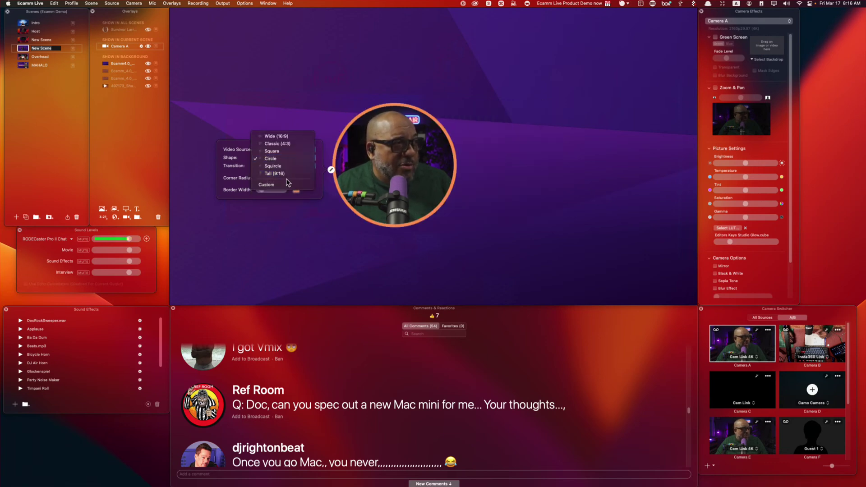
left_click(288, 184)
left_click_drag(455, 228, 487, 246)
left_click(331, 181)
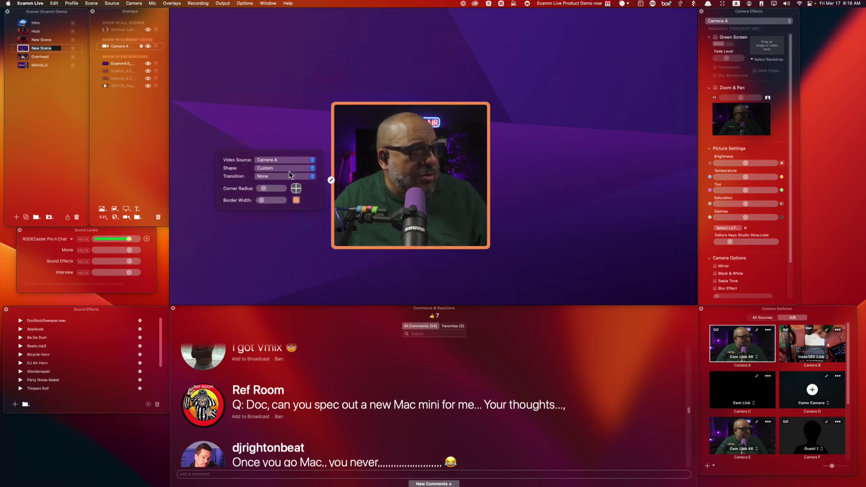
left_click(279, 177)
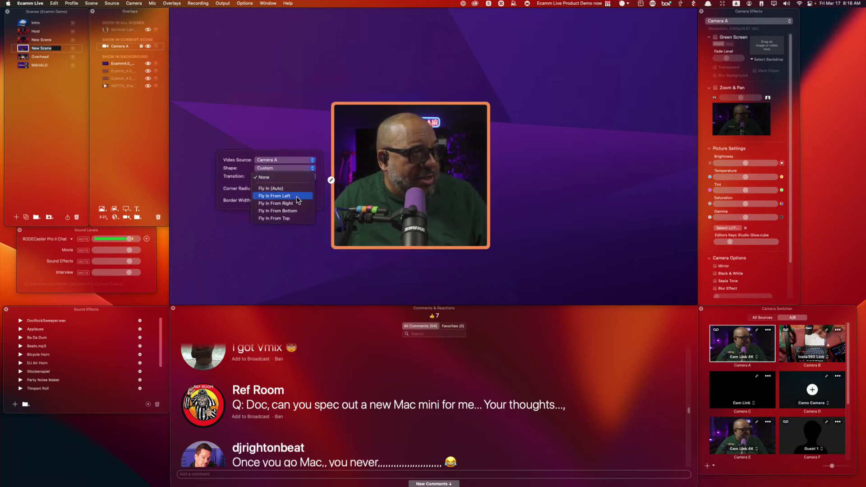
Test Camera A's fly-in by toggling its visibility, then set its transition to None.
left_click(149, 48)
left_click(149, 46)
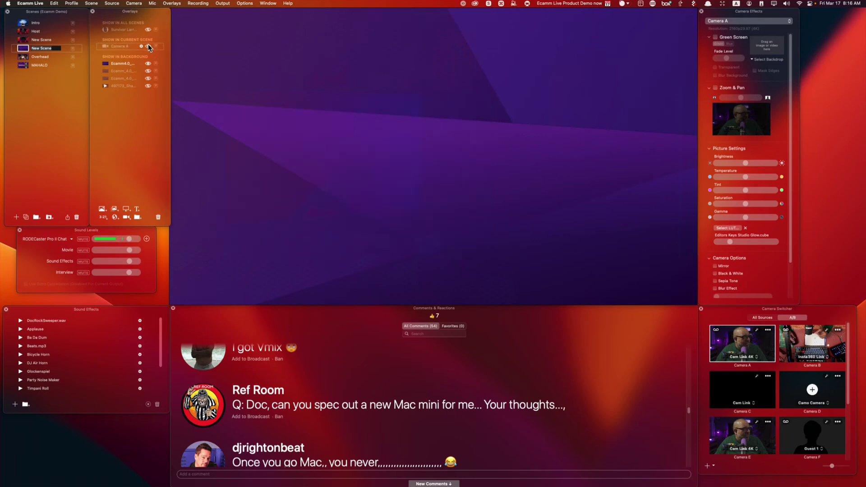
left_click(149, 46)
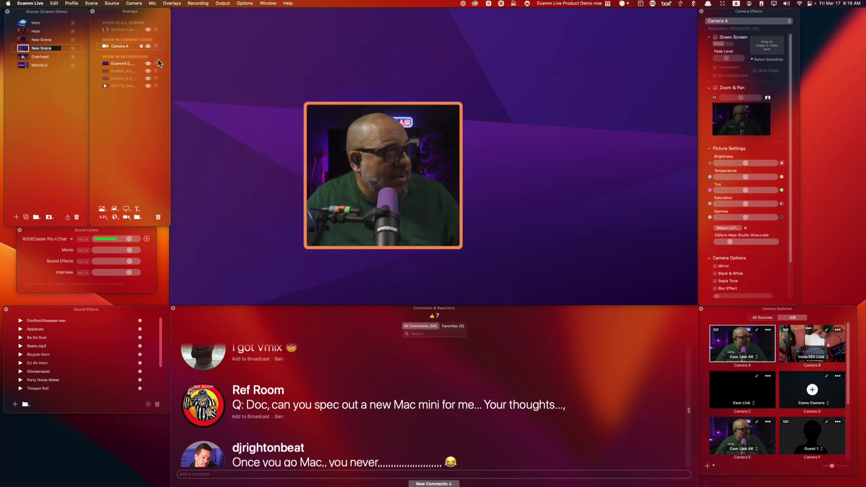
left_click(331, 180)
left_click(281, 177)
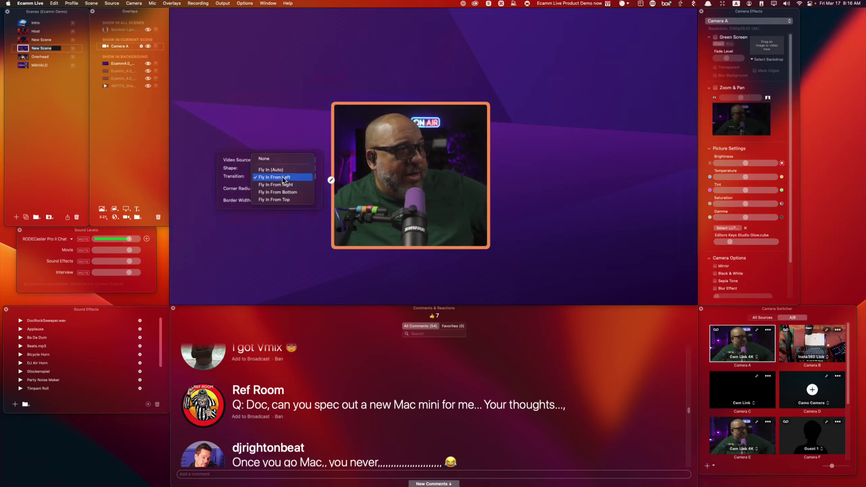
left_click(289, 159)
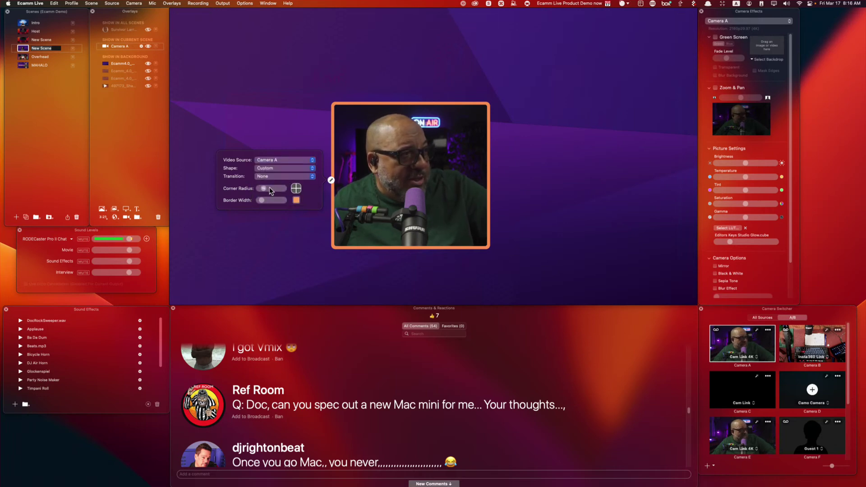
Try corner rounding and border thickness, then move the camera to the upper left.
mouse_move(265, 188)
left_mouse_down()
mouse_move(288, 189)
mouse_move(263, 195)
left_mouse_up()
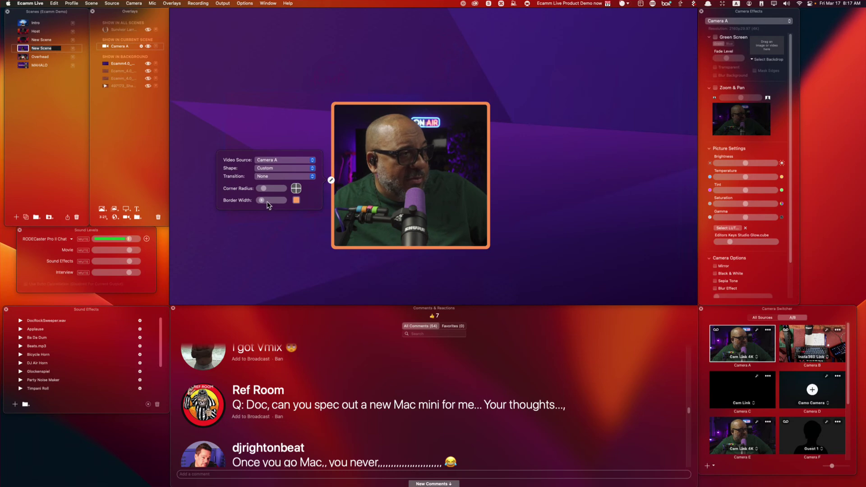
mouse_move(261, 203)
left_mouse_down()
mouse_move(288, 203)
mouse_move(244, 204)
mouse_move(263, 205)
left_mouse_up()
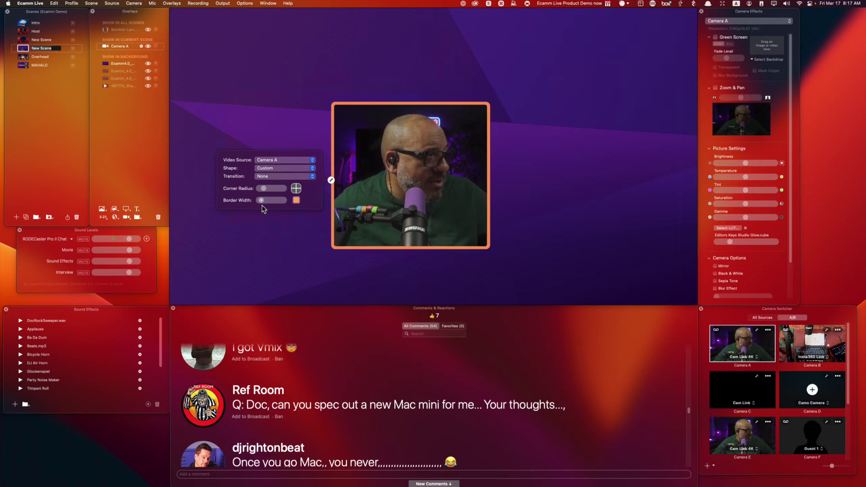
left_click_drag(418, 217, 303, 127)
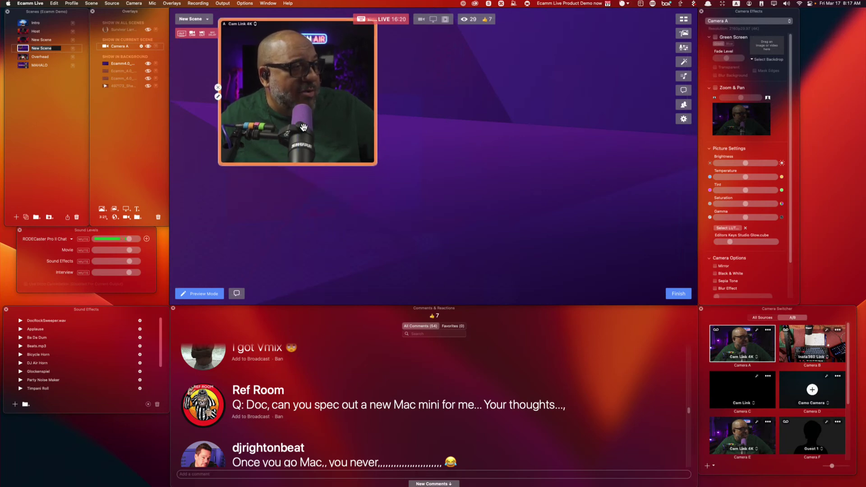
Enlarge and nudge the camera overlay, then add and remove an extra Camera A overlay.
left_click_drag(372, 163, 433, 231)
left_click_drag(393, 190, 375, 189)
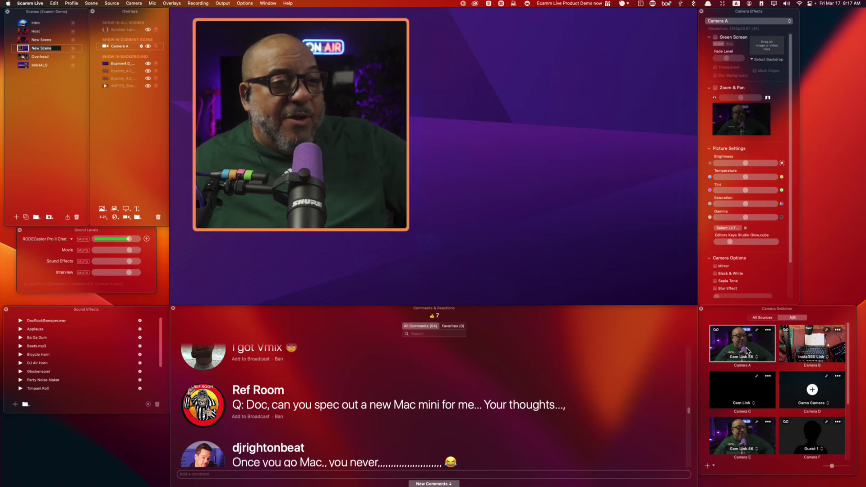
left_click_drag(744, 351, 588, 156)
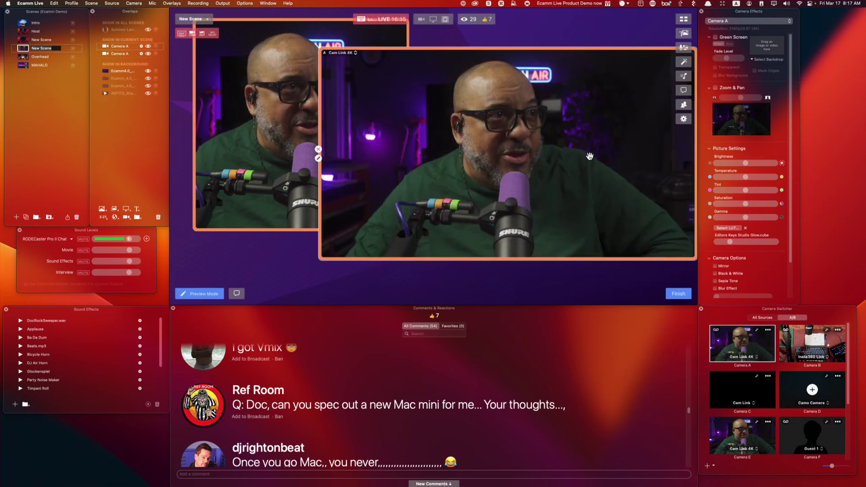
left_click(318, 149)
key("Escape")
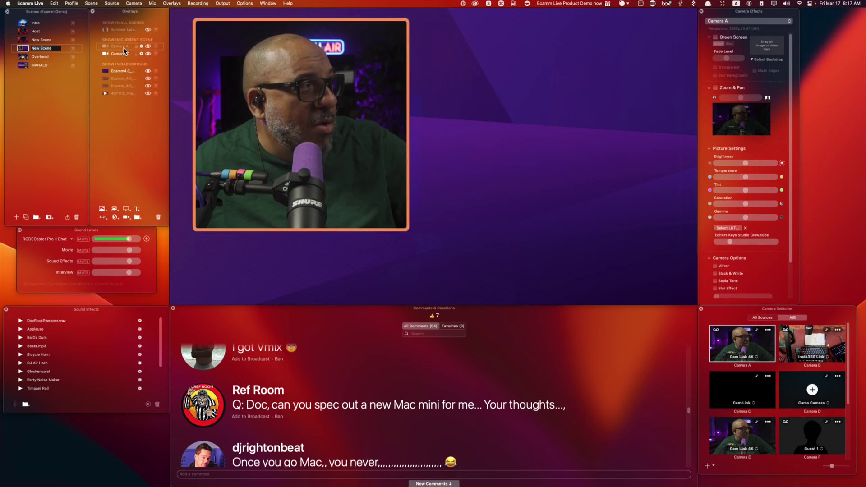
Delete the dimmed duplicate Camera A and Option-drag a copy of the frame to the right.
left_click(158, 217)
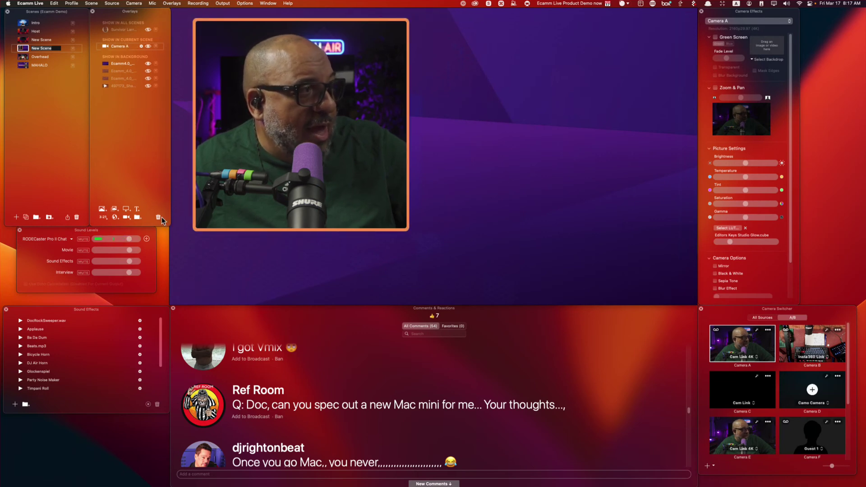
mouse_move(294, 162)
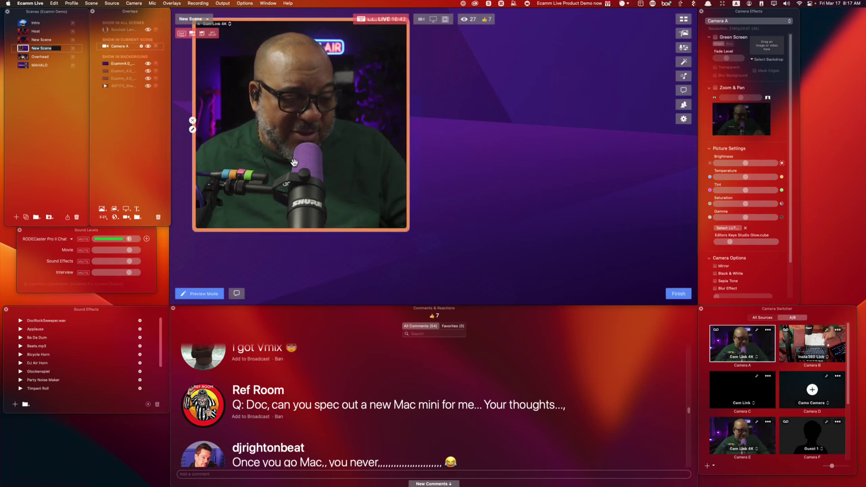
left_click_drag(294, 163, 559, 165)
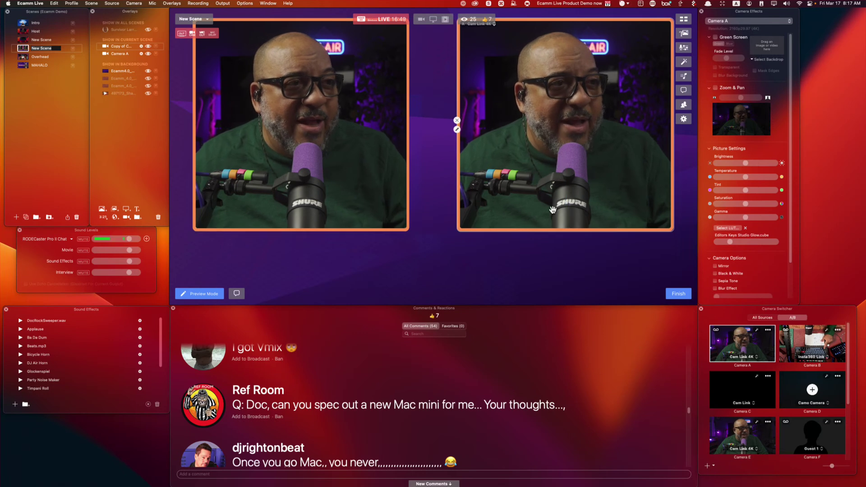
Switch the right frame to the GUEST 1 camera and put the 'studio is too much' comment on air.
left_click(678, 293)
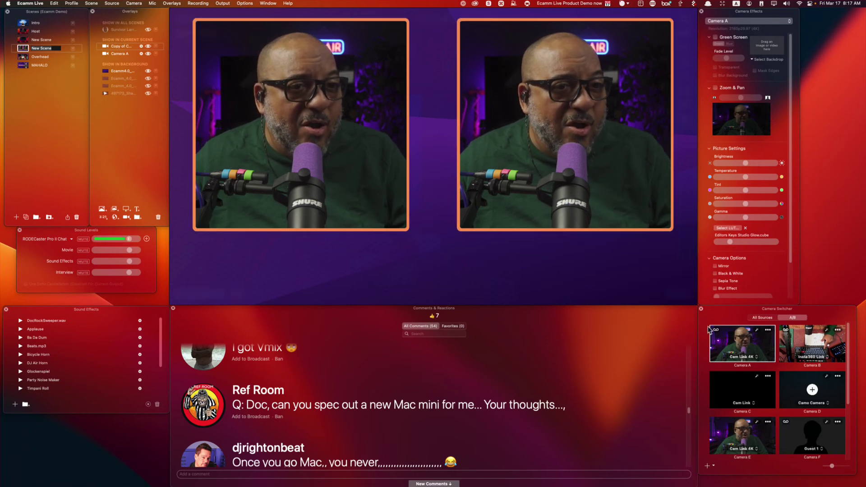
left_click_drag(795, 427, 584, 188)
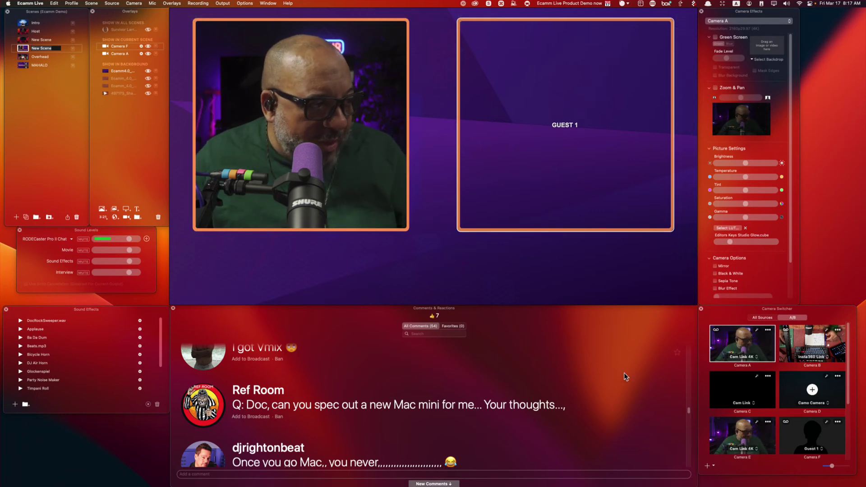
scroll(593, 447, "down", 5)
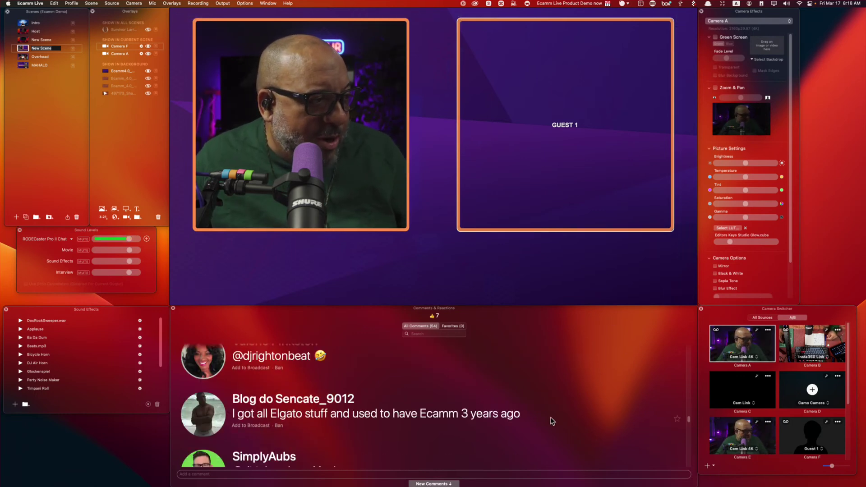
scroll(553, 420, "down", 10)
scroll(553, 421, "down", 10)
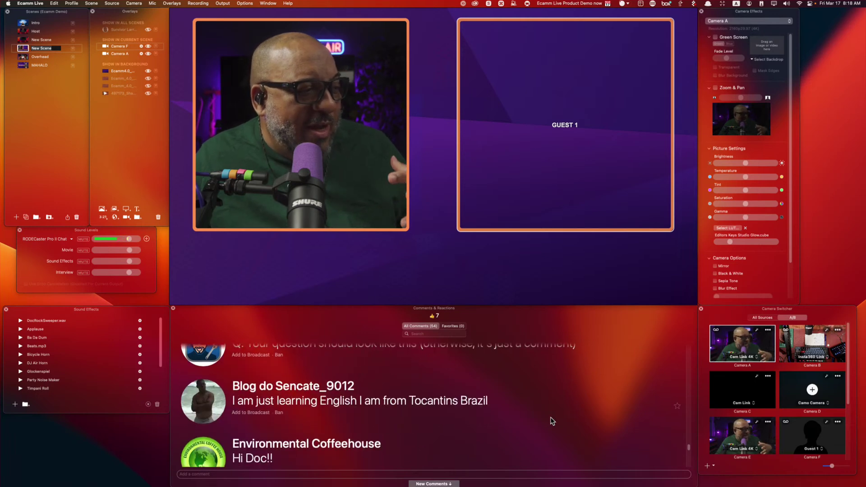
scroll(553, 421, "down", 5)
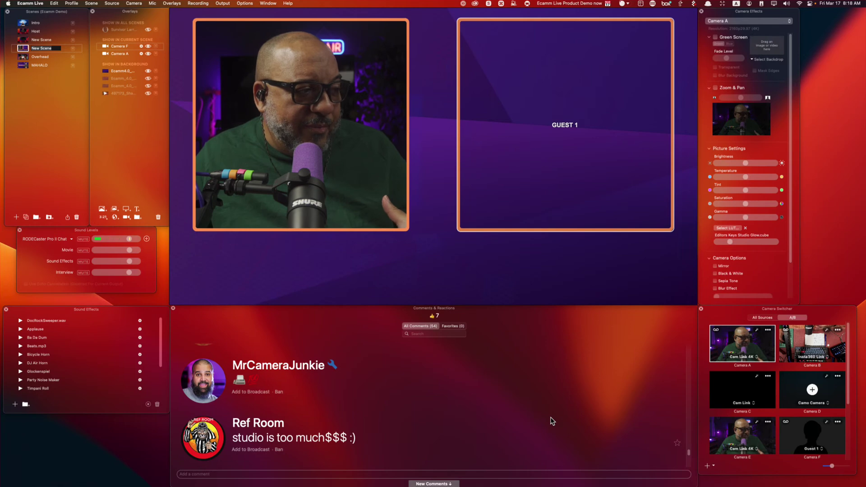
left_click(250, 449)
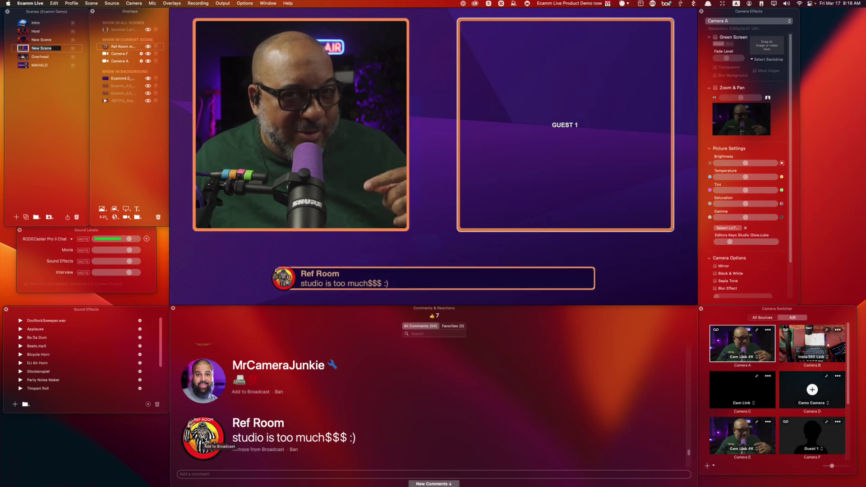
Put the Mac Mini Pro viewer comment on air instead.
scroll(484, 447, "down", 2)
scroll(484, 446, "down", 2)
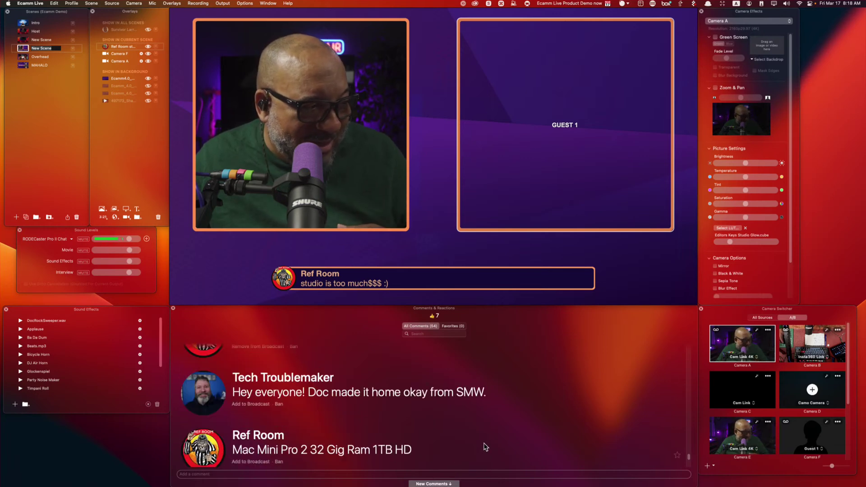
scroll(484, 446, "down", 1)
scroll(484, 446, "down", 1)
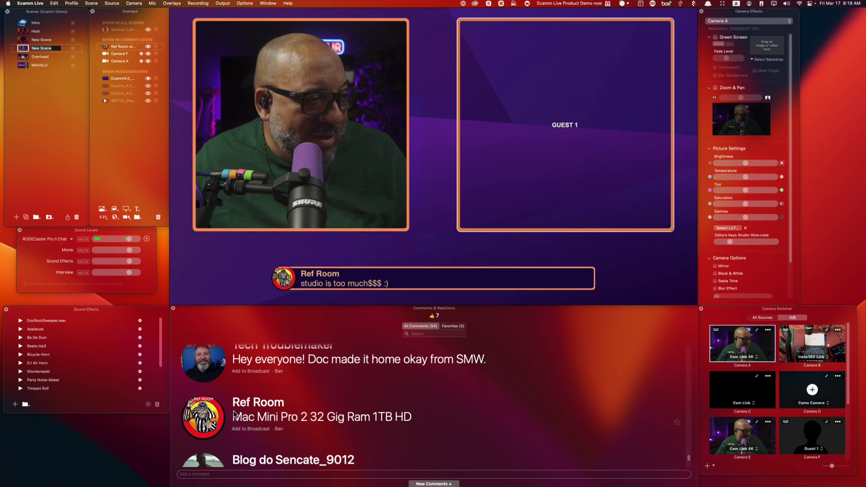
left_click(250, 428)
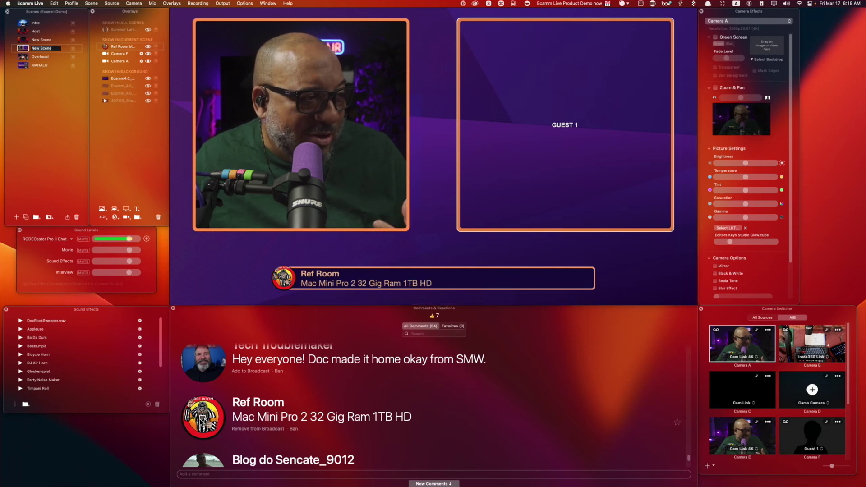
scroll(488, 430, "down", 3)
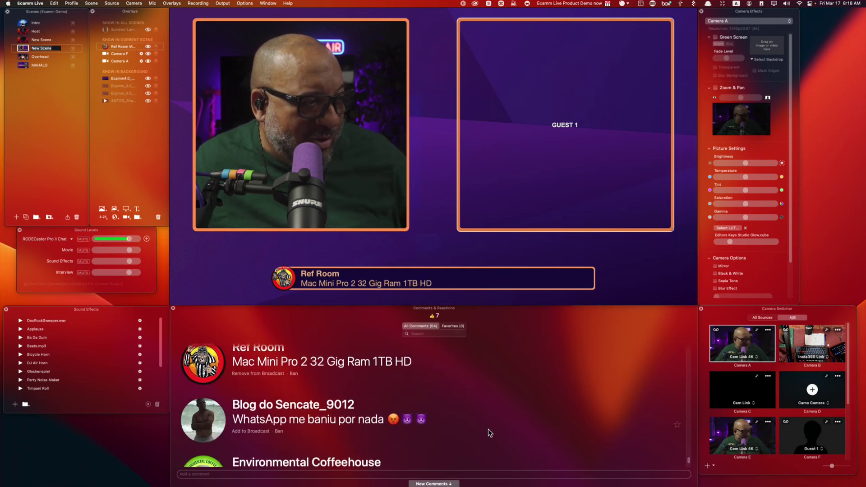
scroll(488, 428, "down", 3)
mouse_move(510, 271)
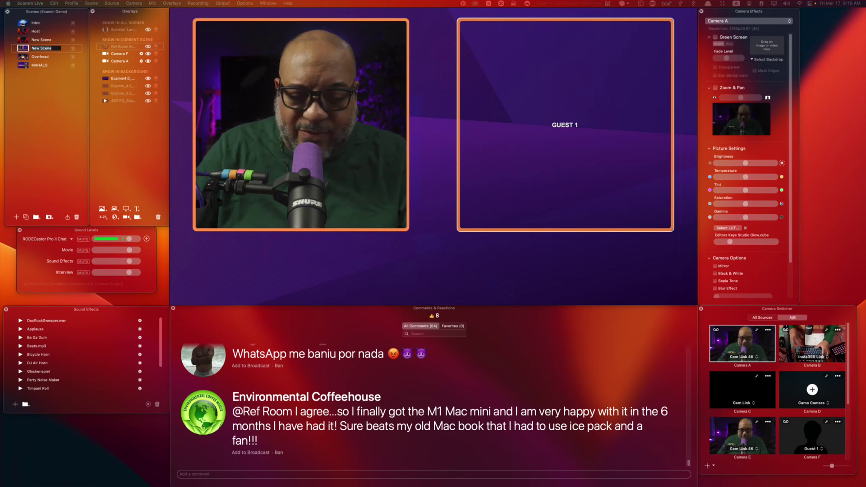
key("shift+e")
key("shift+s")
key("shift+n")
key("shift+f")
key("shift+c")
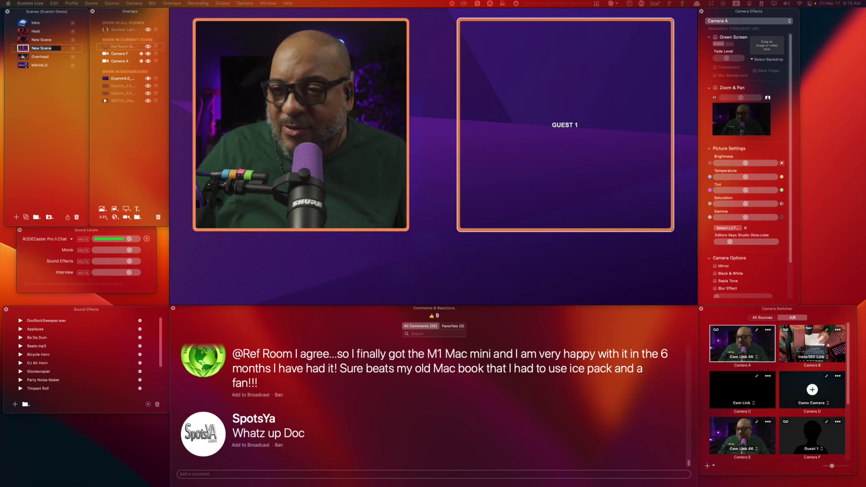
key("super+shift+4")
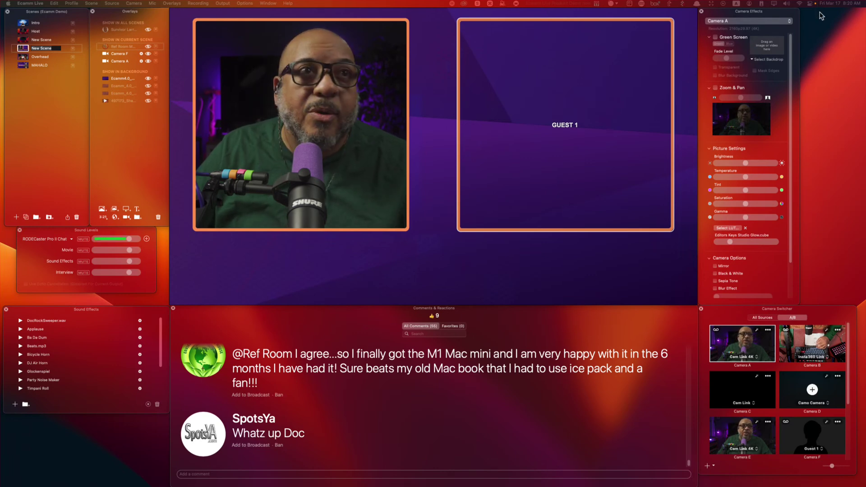
mouse_move(531, 30)
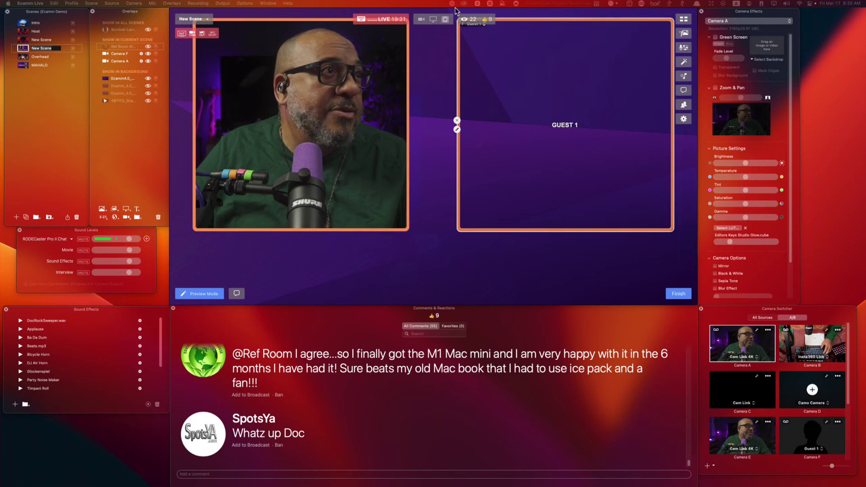
left_click(477, 3)
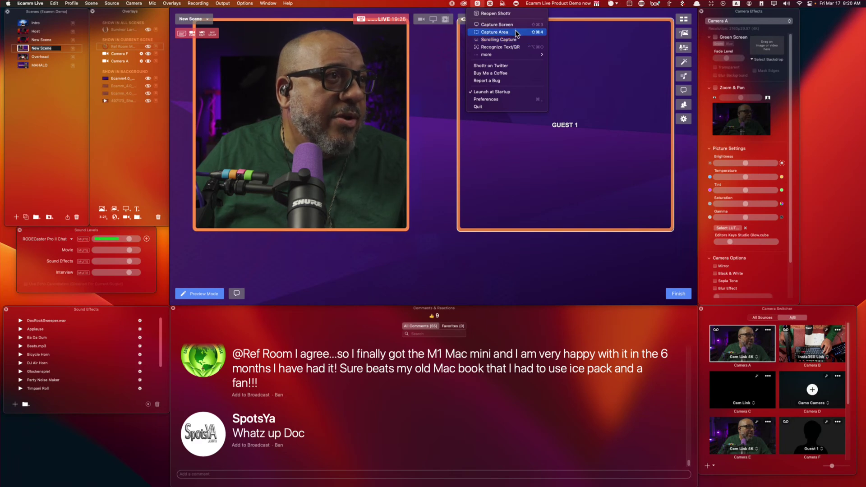
mouse_move(522, 58)
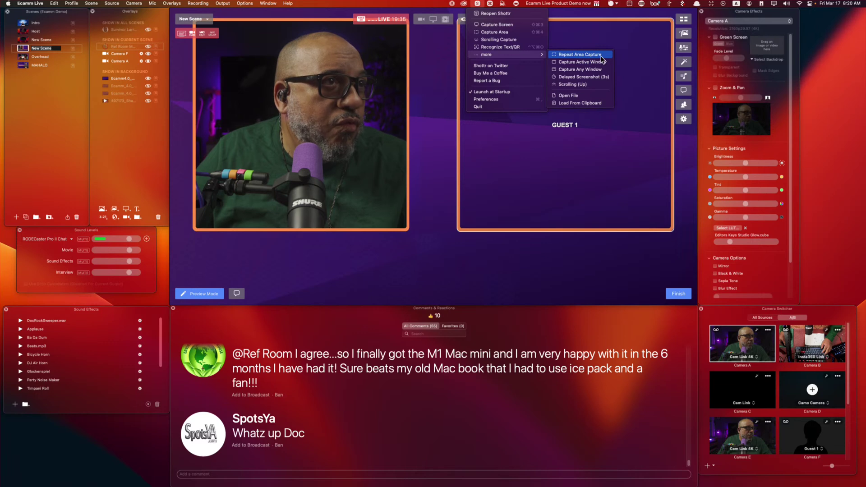
left_click(601, 56)
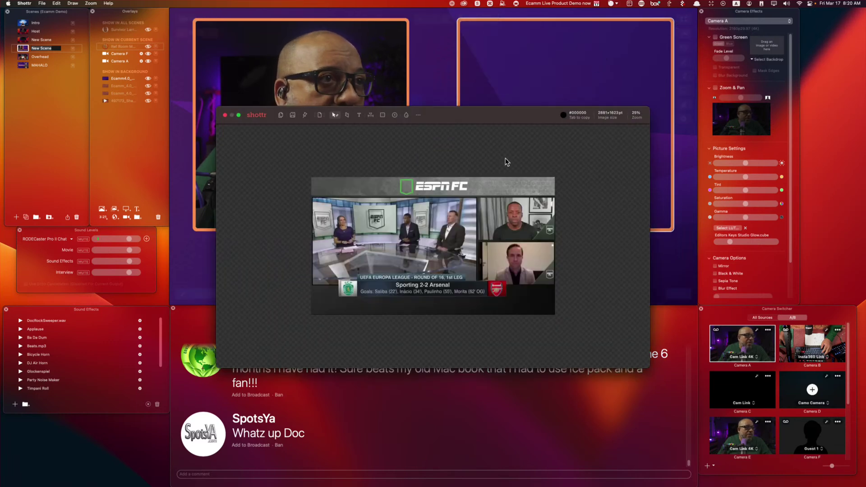
key("c")
left_click_drag(351, 181, 460, 275)
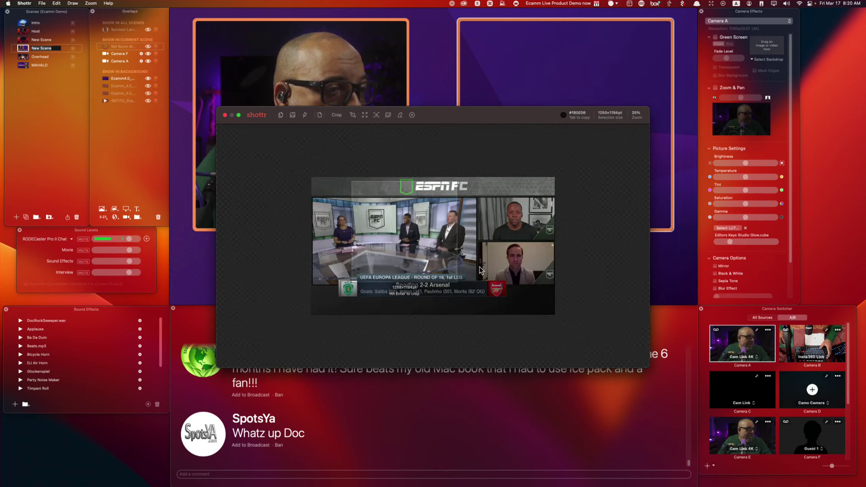
key("Escape")
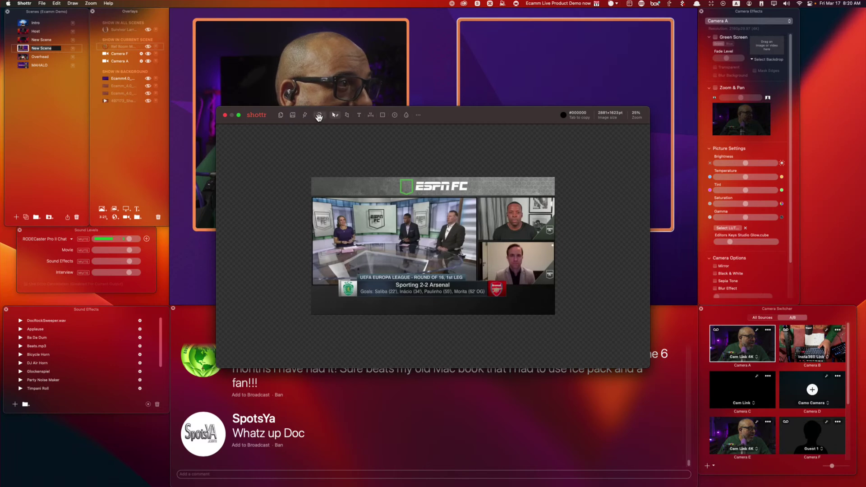
left_click(41, 3)
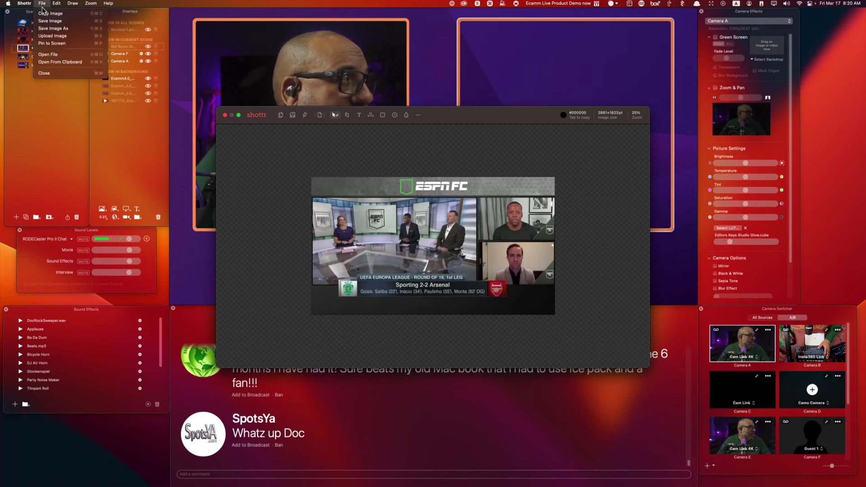
left_click(44, 73)
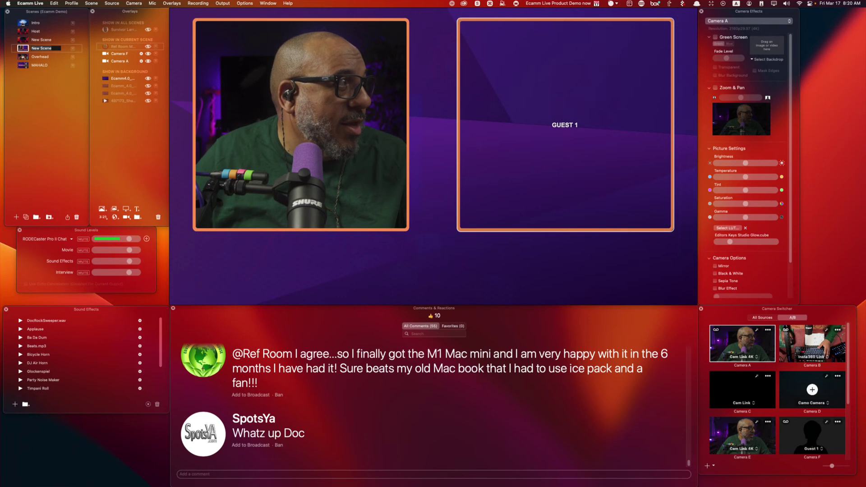
Add a new empty scene and paste the copied screenshot into it.
left_click(17, 217)
key("super+v")
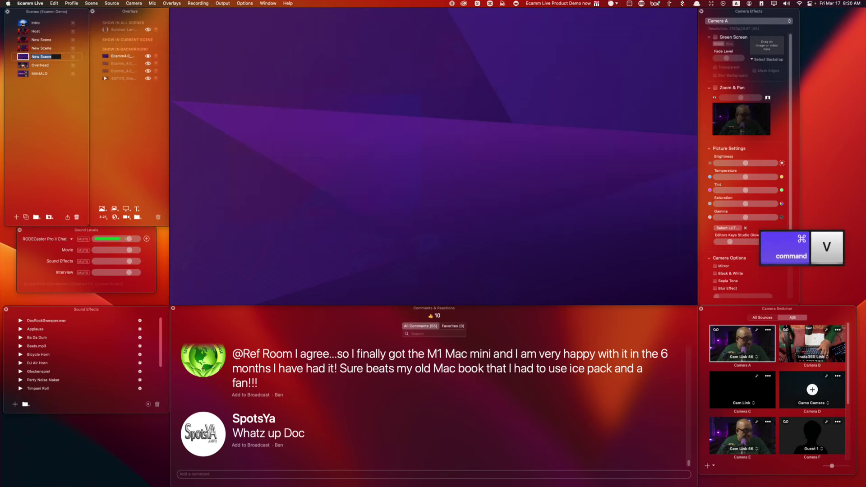
mouse_move(371, 141)
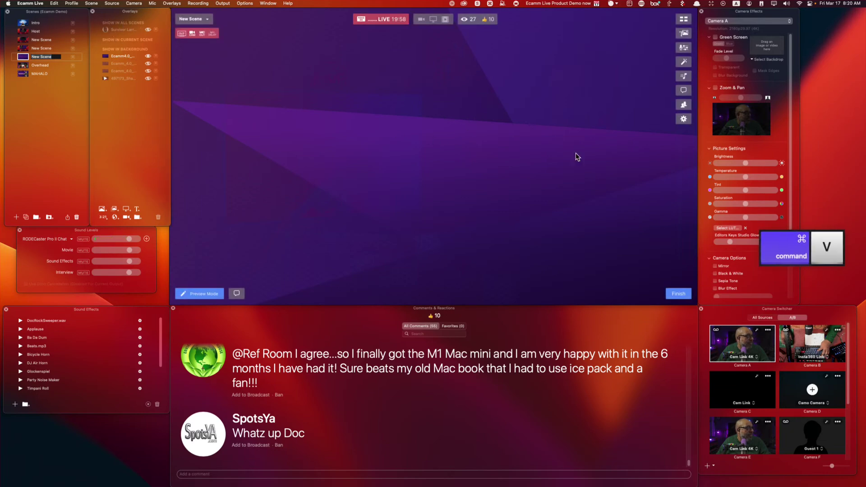
In the screenshot app, save the ESPN FC screenshot as a JPEG and reveal it in Finder.
key("super+Tab")
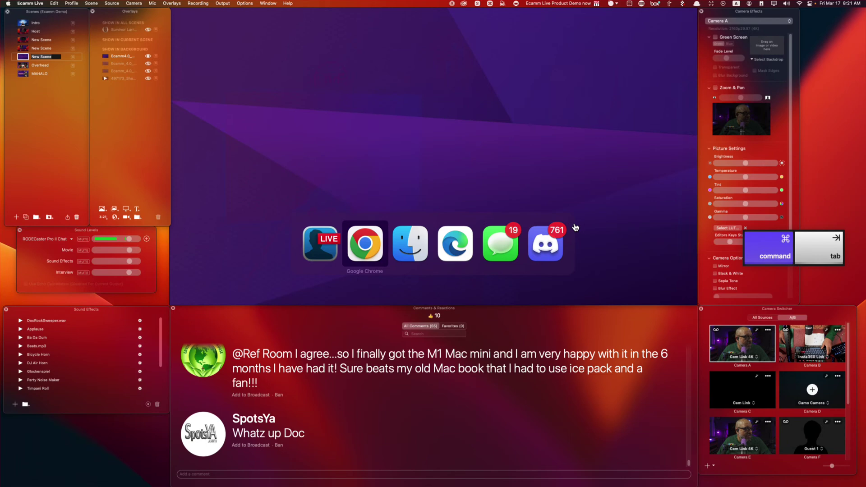
mouse_move(478, 22)
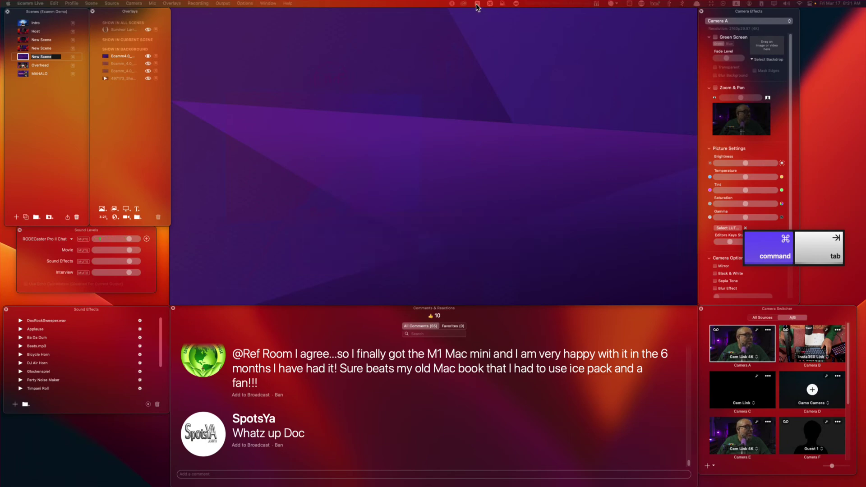
left_click(477, 4)
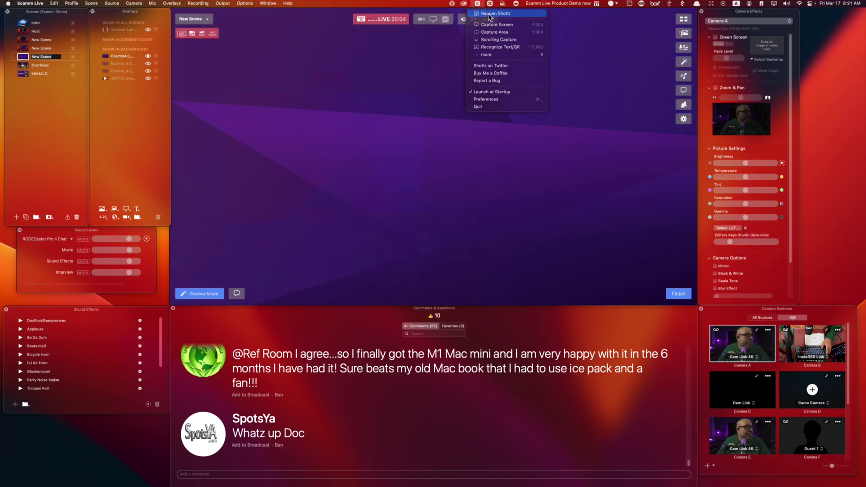
left_click(489, 14)
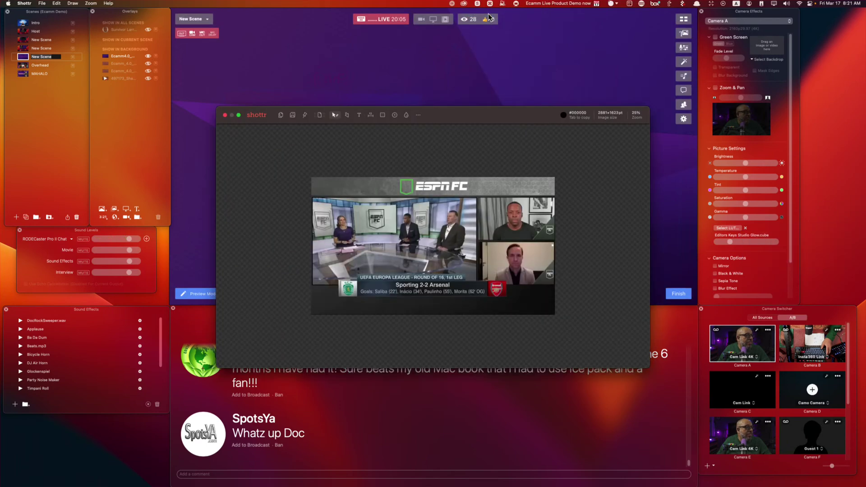
left_click(293, 115)
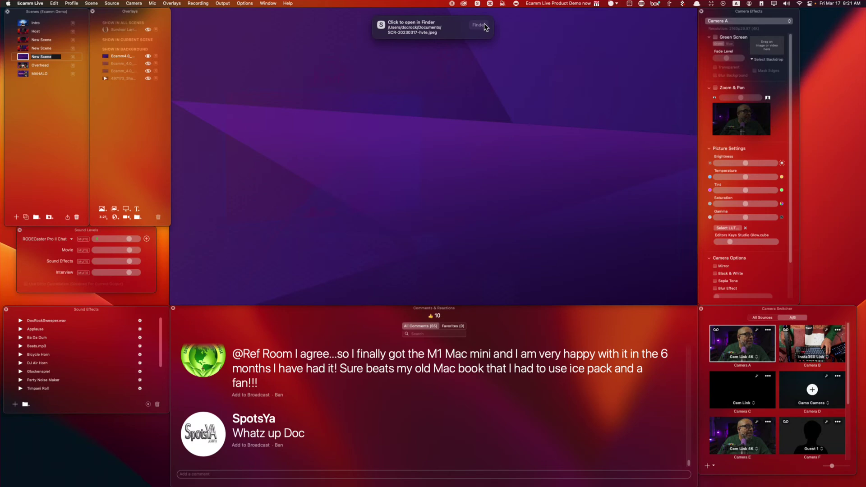
left_click(467, 25)
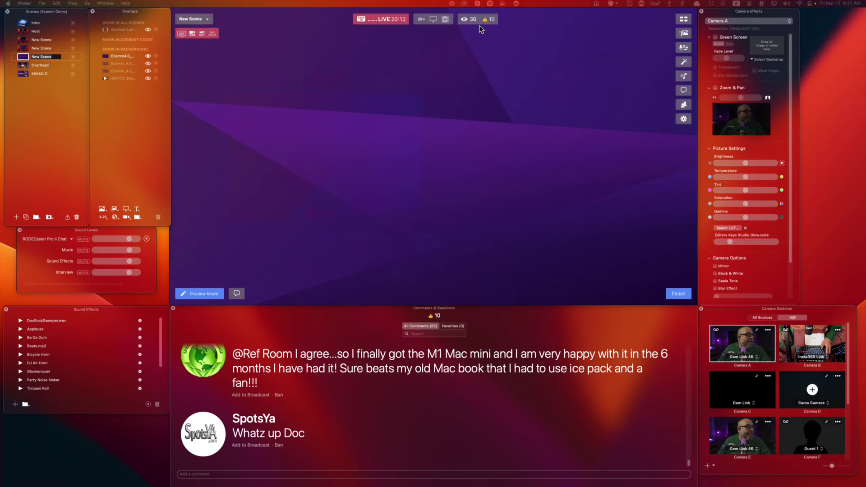
Drop the ESPN FC screenshot in as a full-frame backdrop and add a Camera A frame over it.
left_click_drag(772, 456, 424, 190)
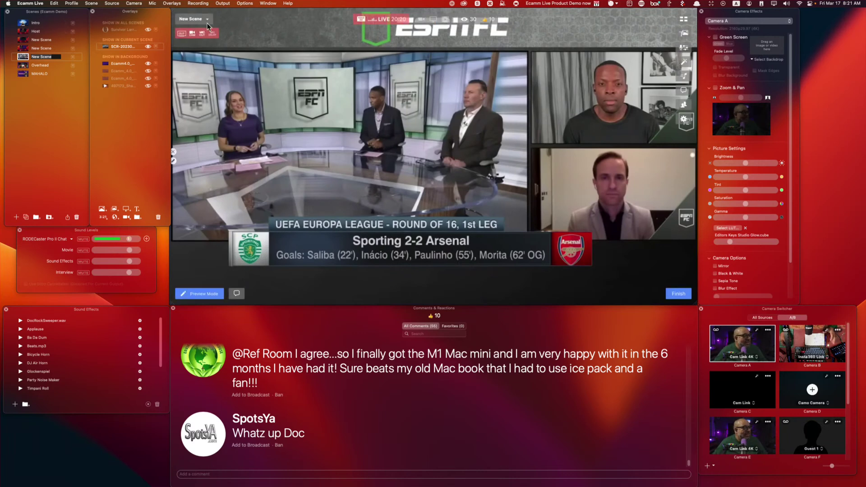
left_click(127, 217)
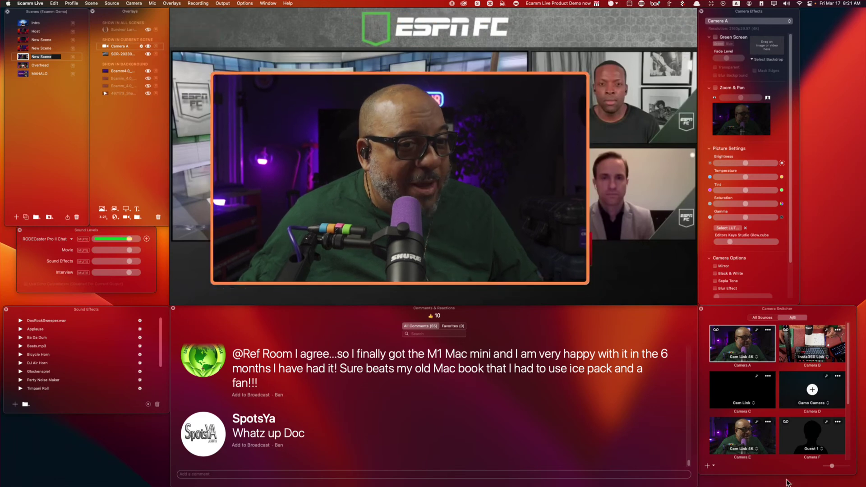
Switch the camera window to the Guest 1 feed and position it over the ESPN studio shot.
left_click(346, 206)
left_click_drag(475, 232, 423, 195)
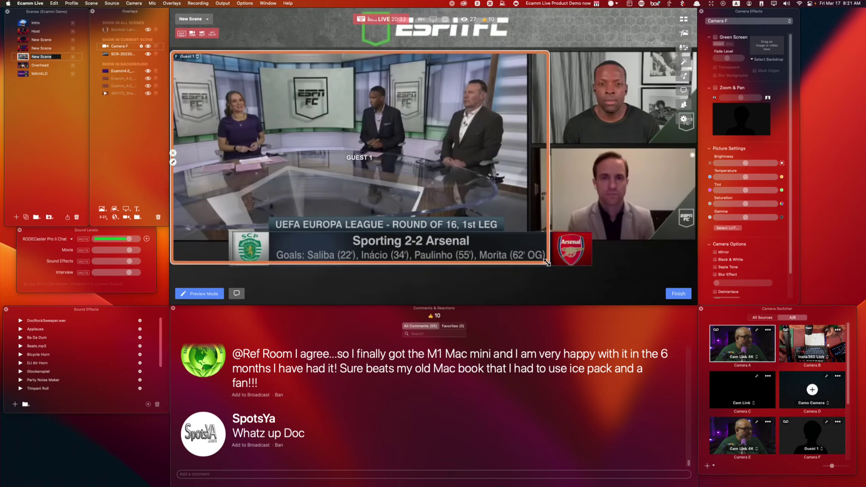
left_click_drag(548, 262, 527, 244)
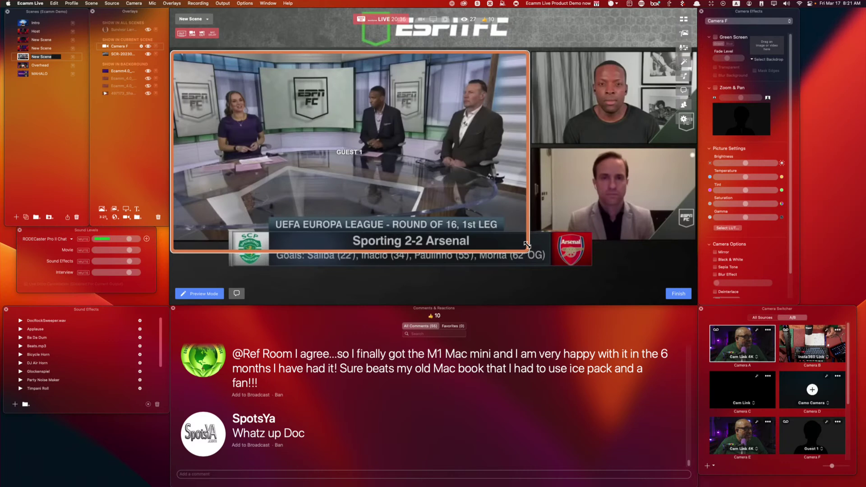
left_click(173, 160)
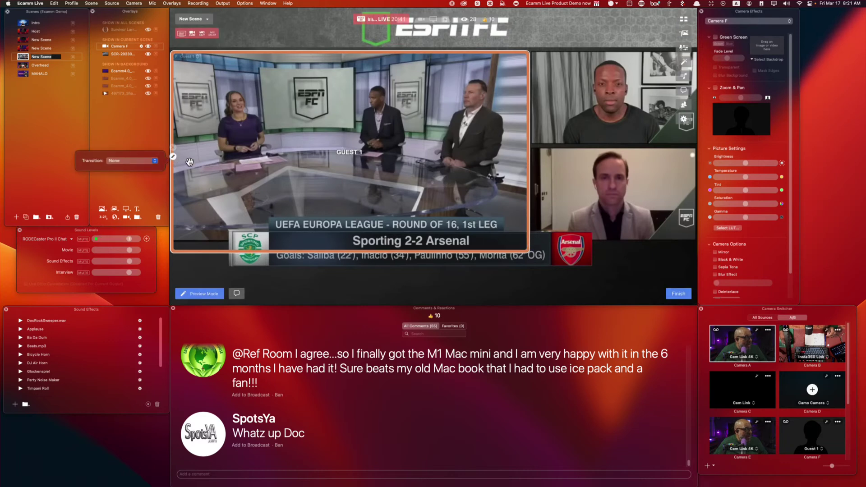
left_click_drag(197, 148, 222, 156)
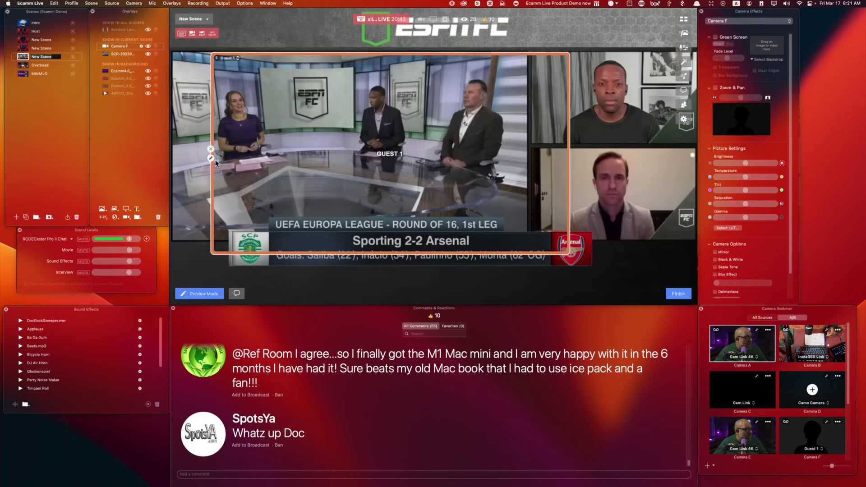
Set the guest frame's shape to Custom, refit it to the studio picture, and Option-drag a copy rightward.
left_click(210, 158)
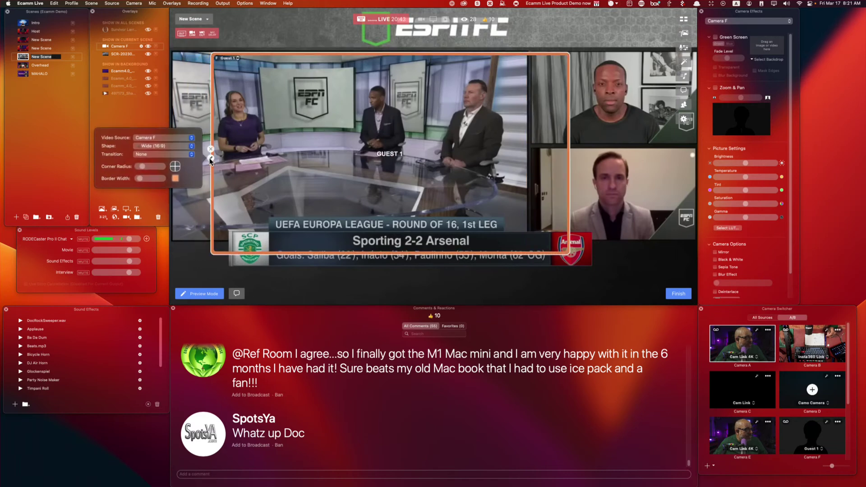
left_click(167, 146)
left_click(168, 198)
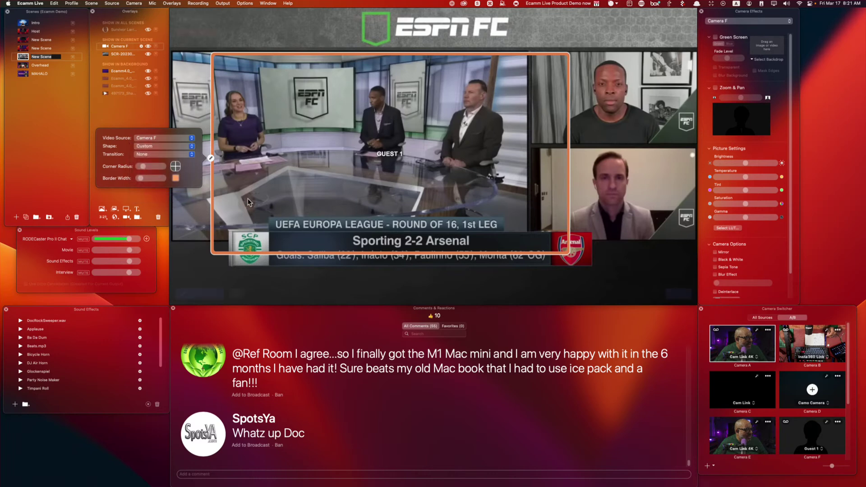
left_click_drag(378, 160, 338, 160)
left_click_drag(532, 250, 525, 242)
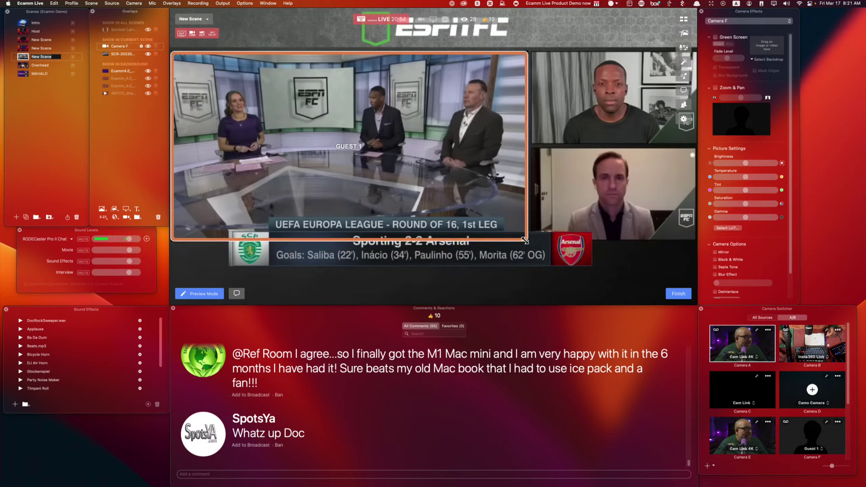
left_click(431, 187, "alt")
left_click_drag(431, 187, 579, 180)
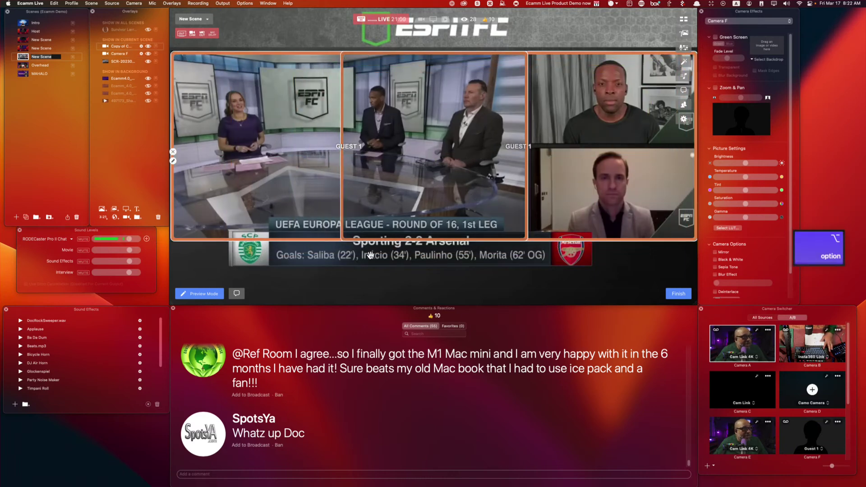
Fit the copy over the upper-right guest picture and duplicate another frame into the lower-right spot.
left_click_drag(341, 241, 532, 141)
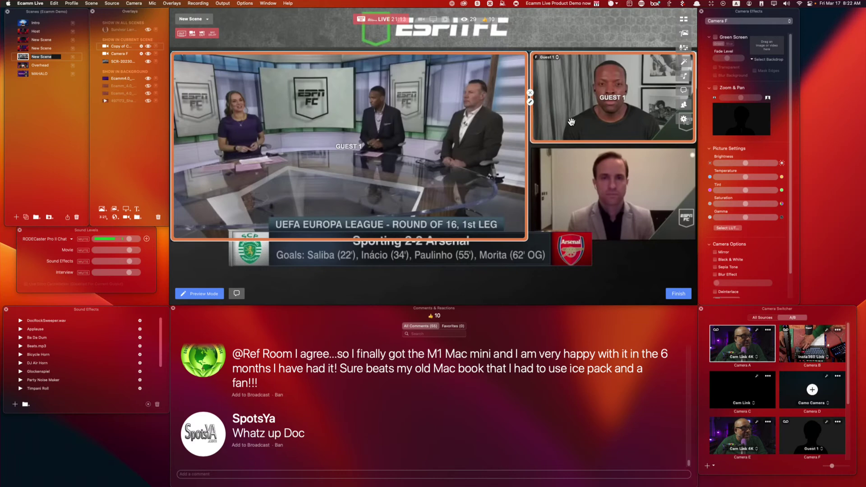
left_click_drag(568, 122, 583, 206)
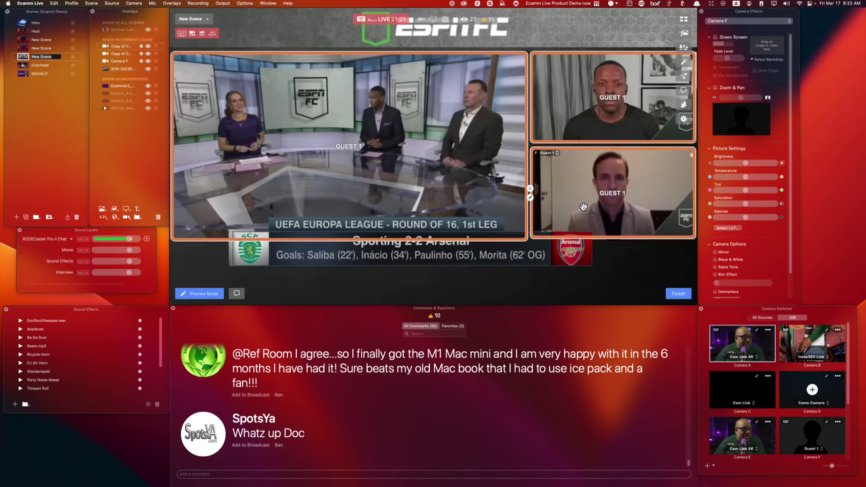
key("Up")
key("Up")
key("Up")
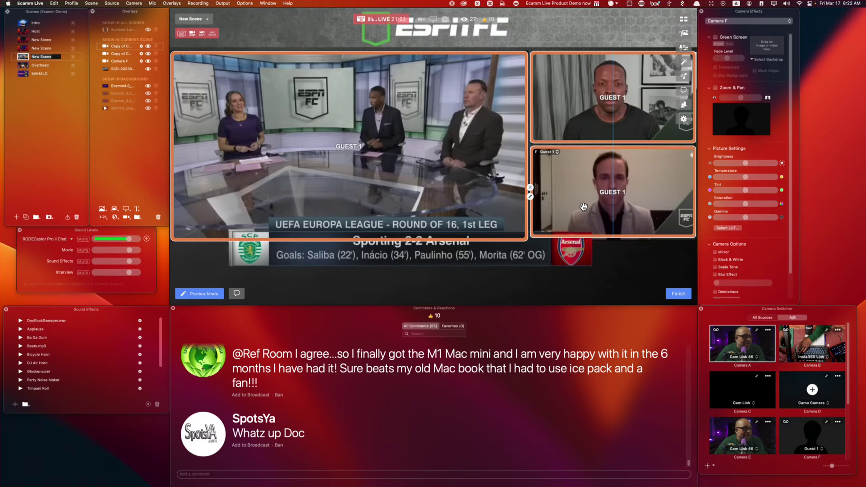
key("Down")
key("Down")
key("Down")
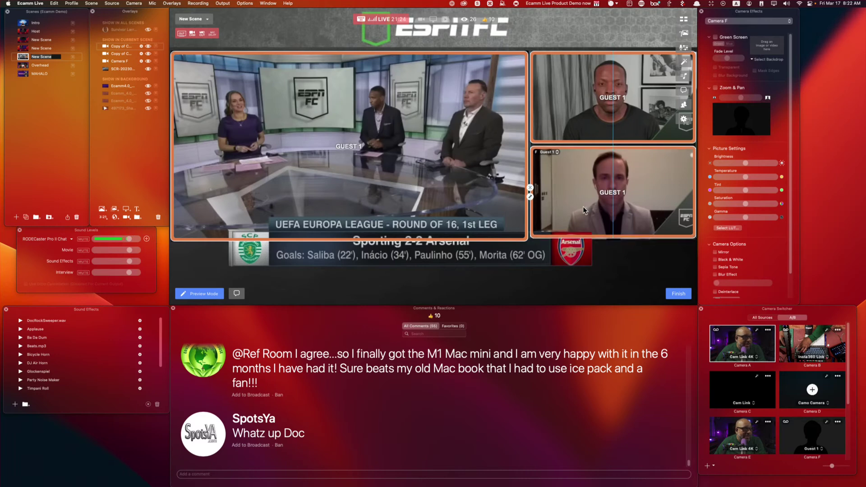
Align the upper-right frame slightly lower, check the other frames, and hide the ESPN screenshot overlay.
left_click(591, 132)
left_click_drag(591, 133, 593, 133)
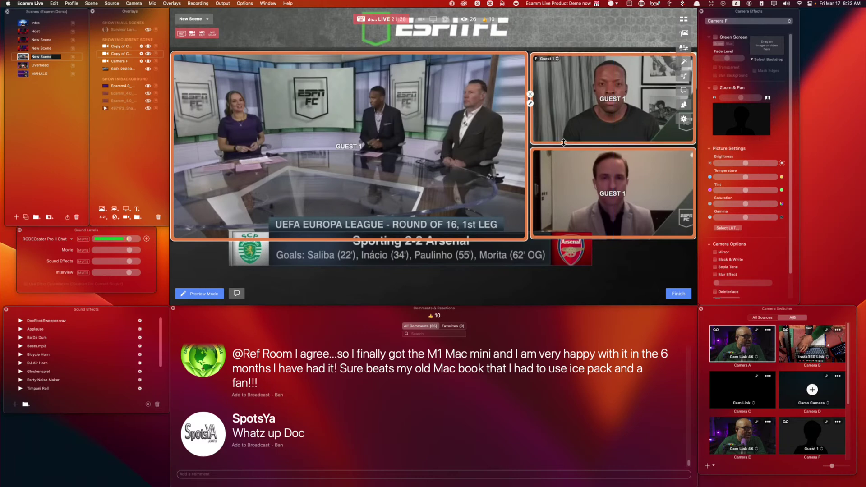
left_click(590, 202)
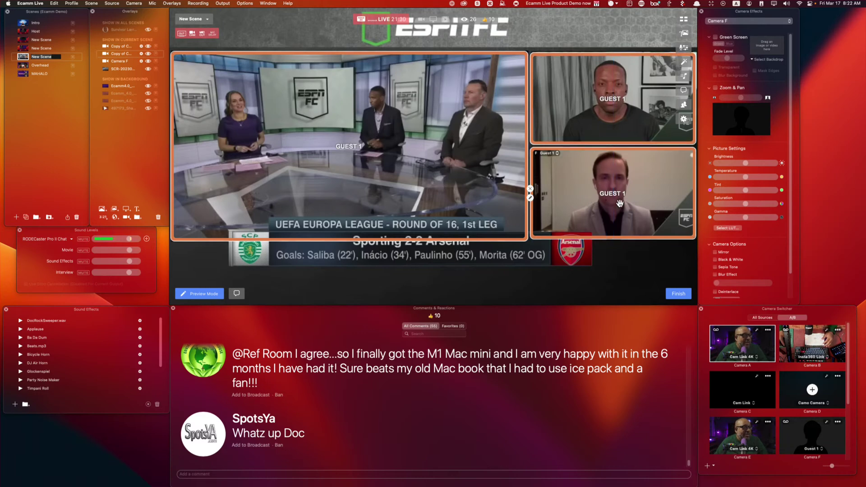
left_click(646, 275)
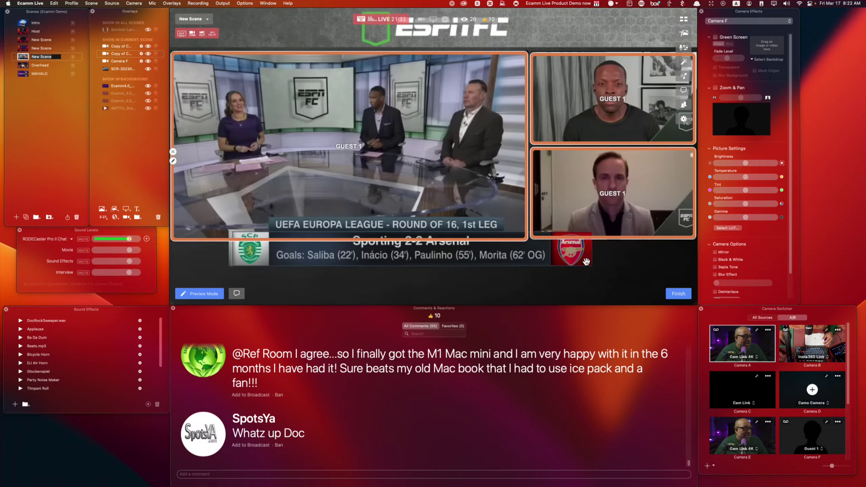
left_click(147, 69)
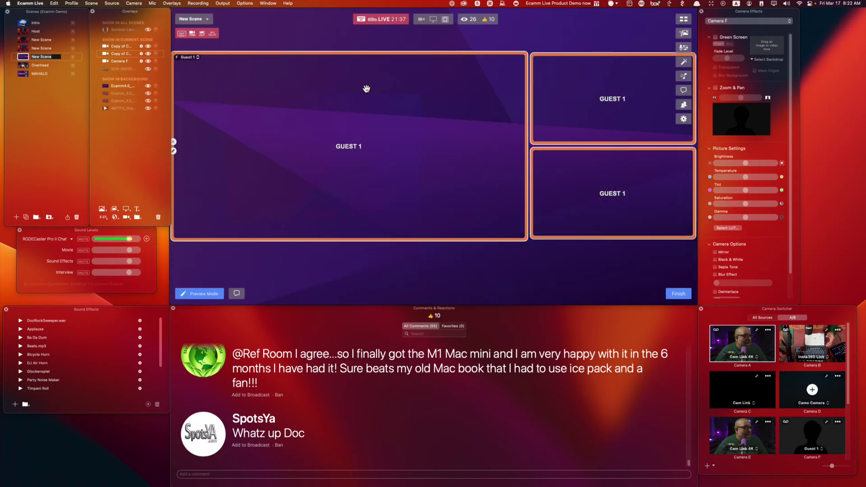
Put Camera A into the large frame and a Sepia Tone Camera E into the lower-right frame.
left_click_drag(719, 359, 424, 183)
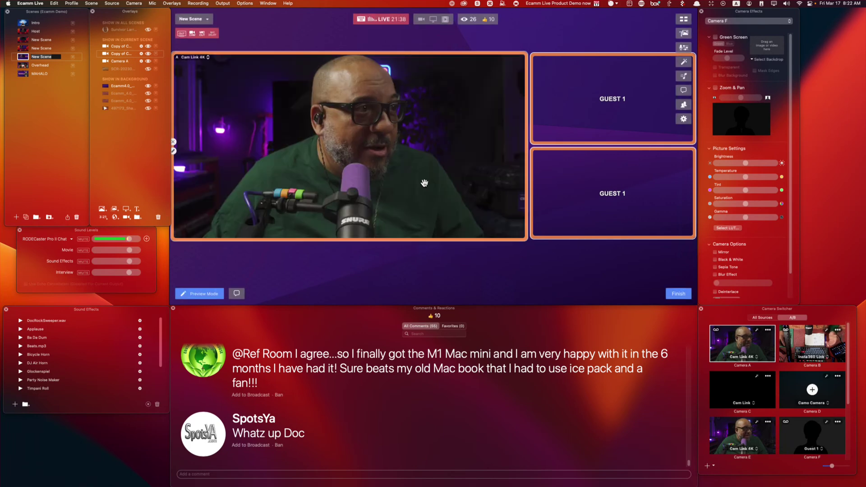
left_click(752, 444)
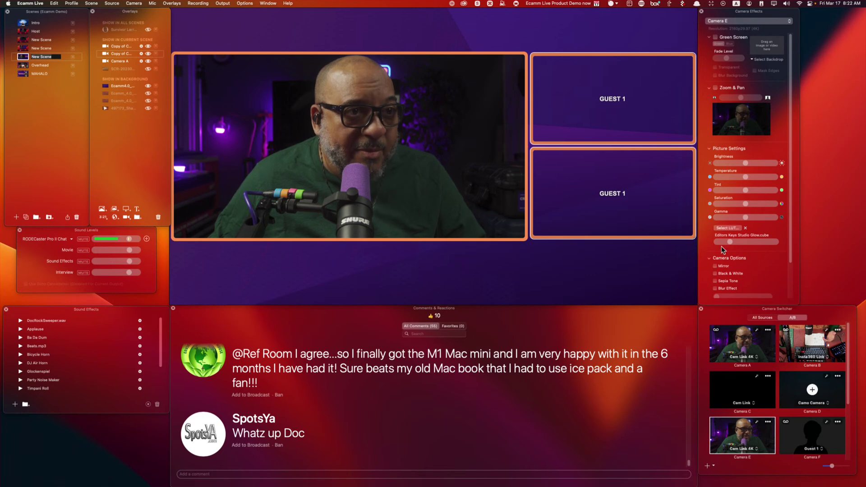
scroll(728, 262, "down", 3)
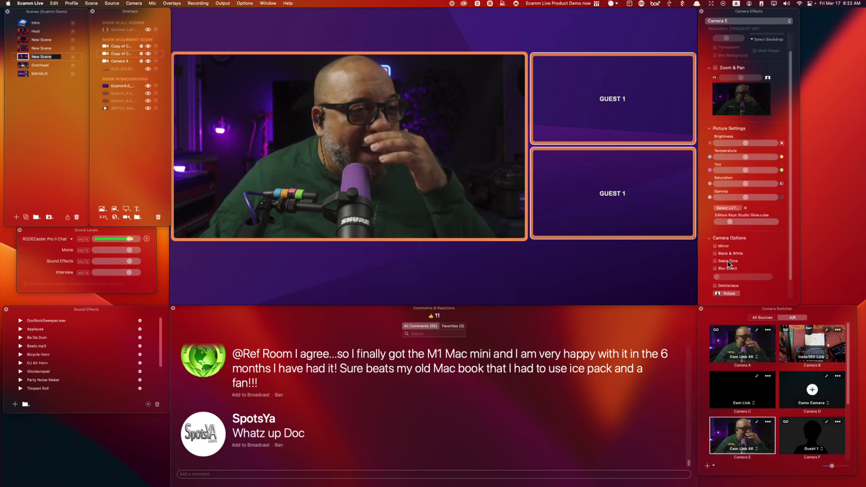
left_click(725, 262)
left_click(730, 433)
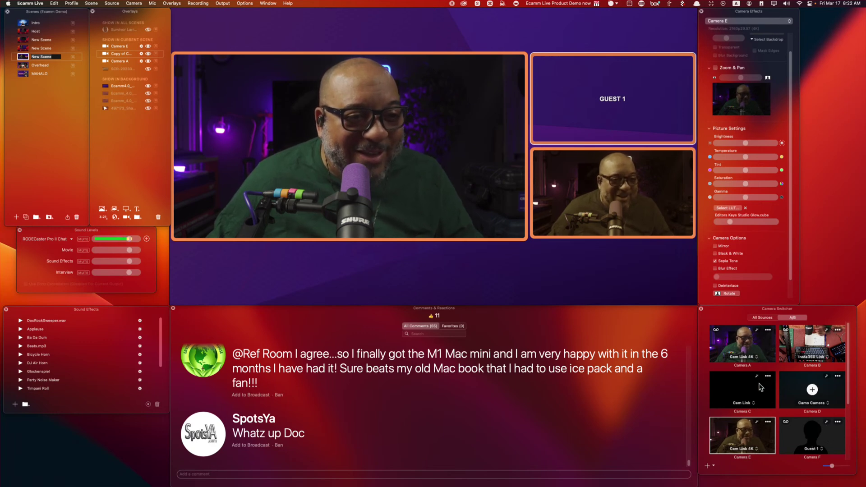
Put a Black & White Cam Link 4K Camera C in the upper-right frame and trim the main frame's height.
left_click(750, 403)
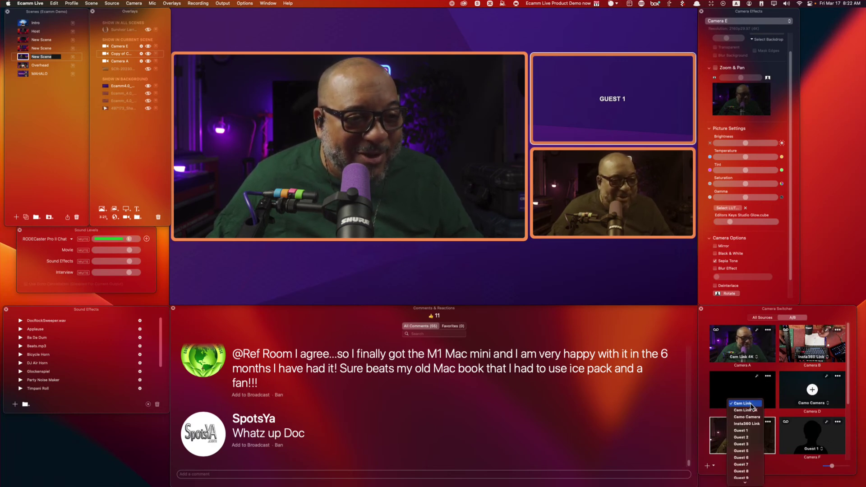
left_click(745, 410)
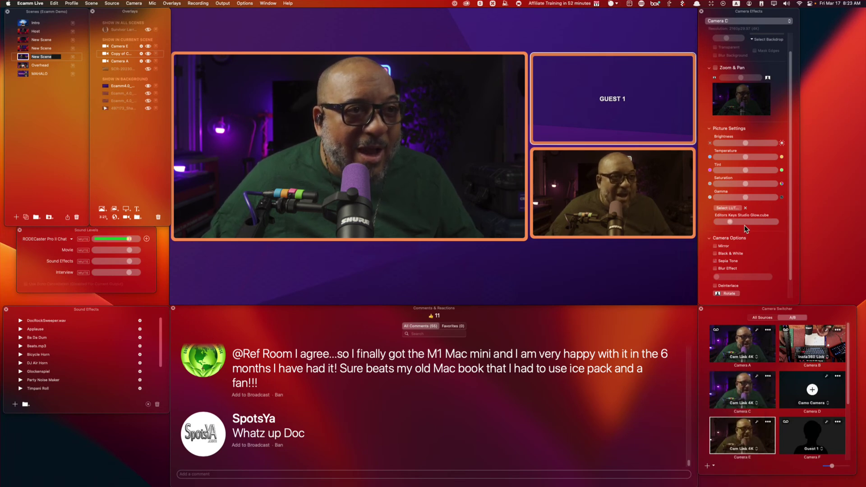
left_click(721, 255)
left_click_drag(744, 388, 624, 117)
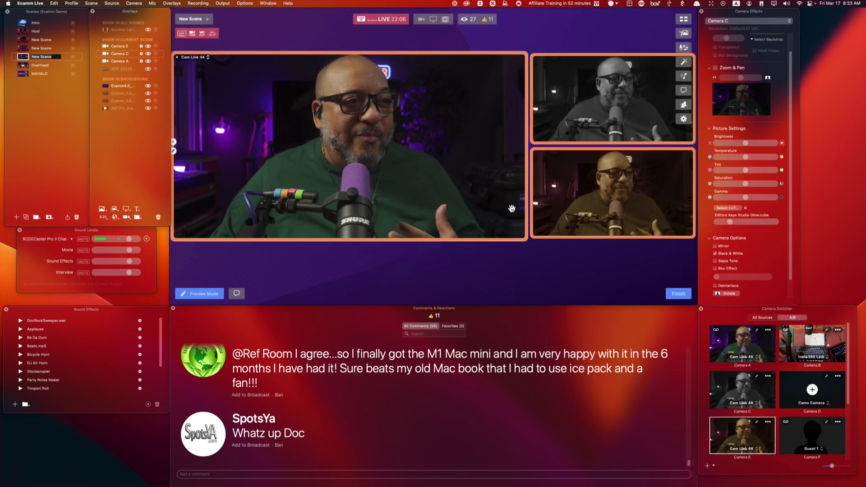
left_click(481, 183)
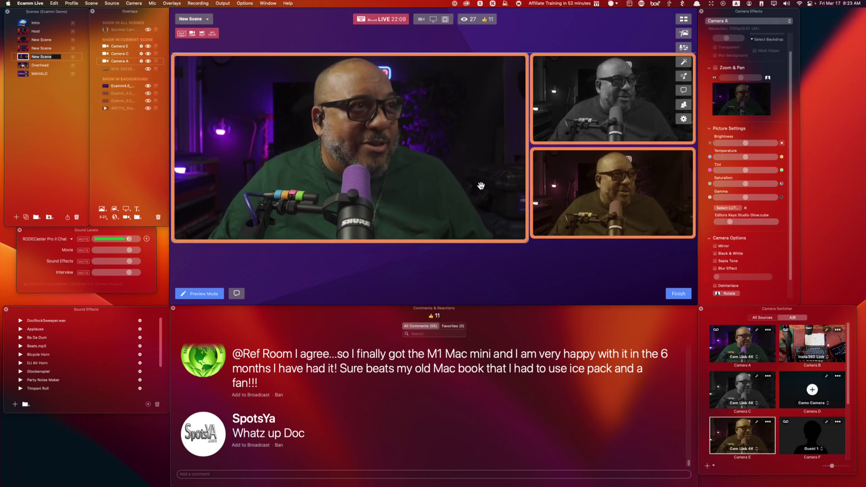
left_click_drag(524, 242, 521, 237)
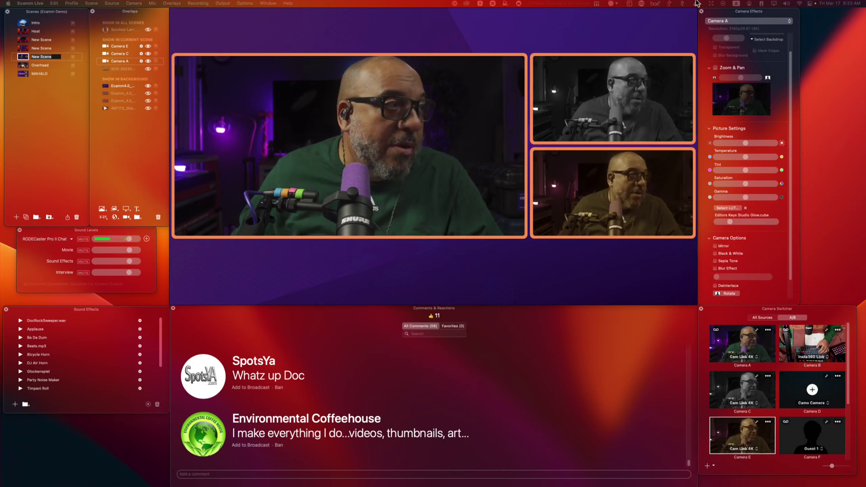
Switch to the screen-share scene and browse Google Images results for purple backgrounds.
left_click(20, 40)
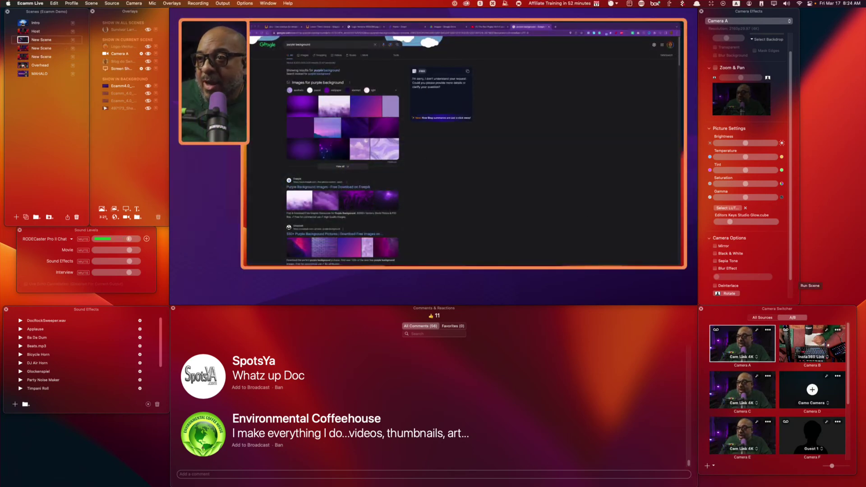
scroll(464, 145, "down", 5)
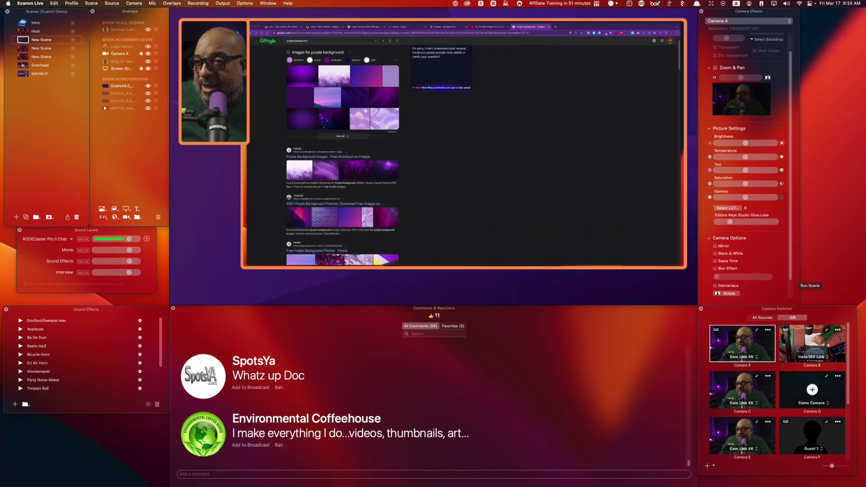
scroll(378, 155, "down", 2)
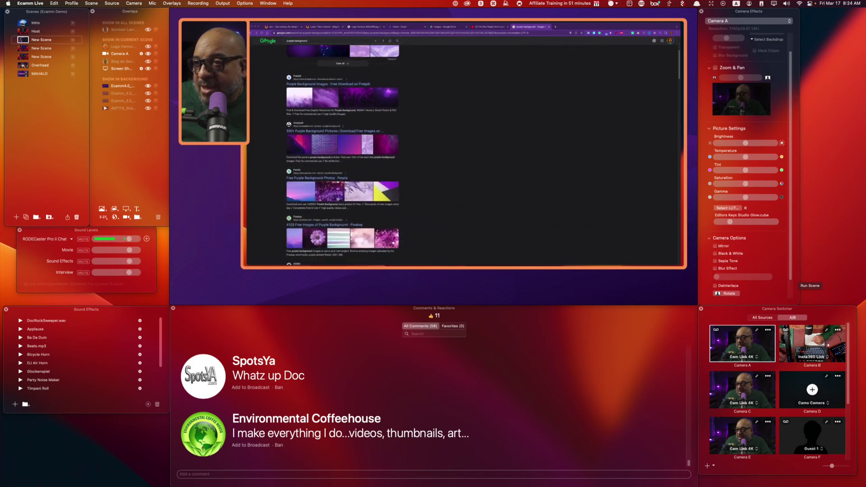
scroll(342, 158, "up", 5)
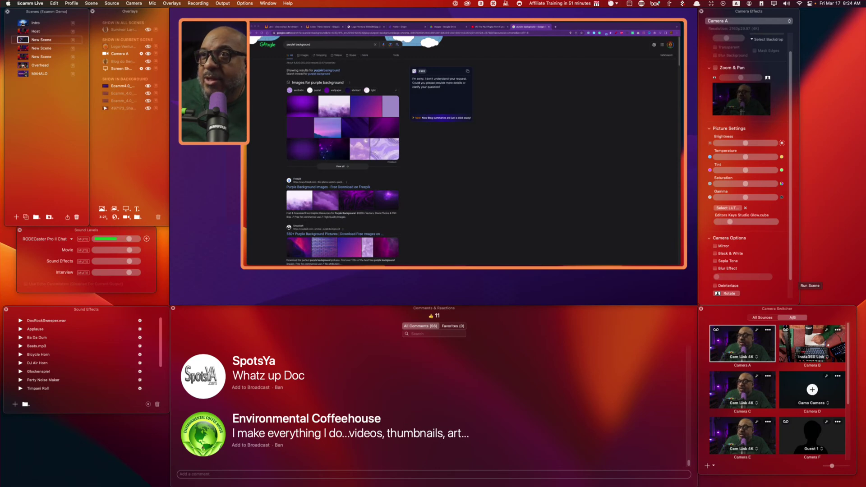
left_click(339, 167)
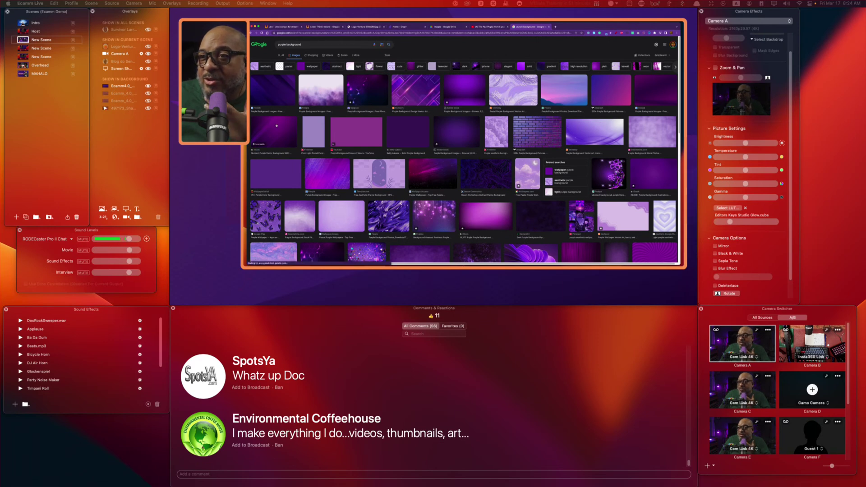
left_click(276, 125)
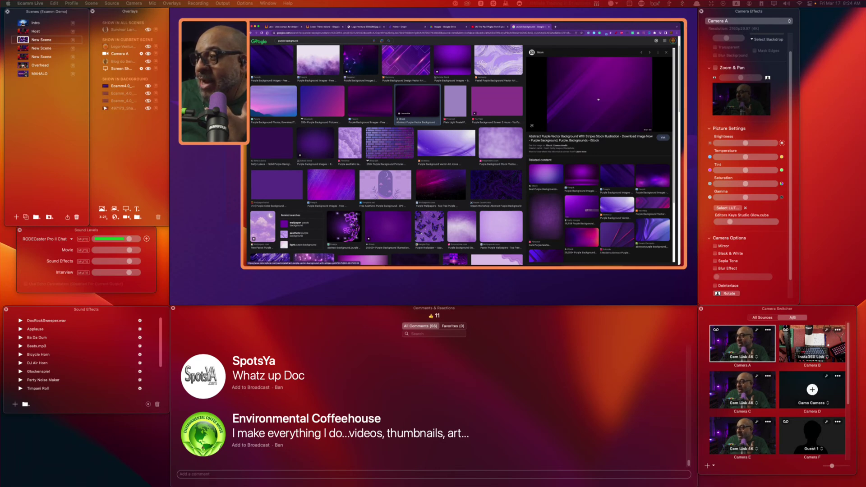
scroll(394, 58, "up", 2)
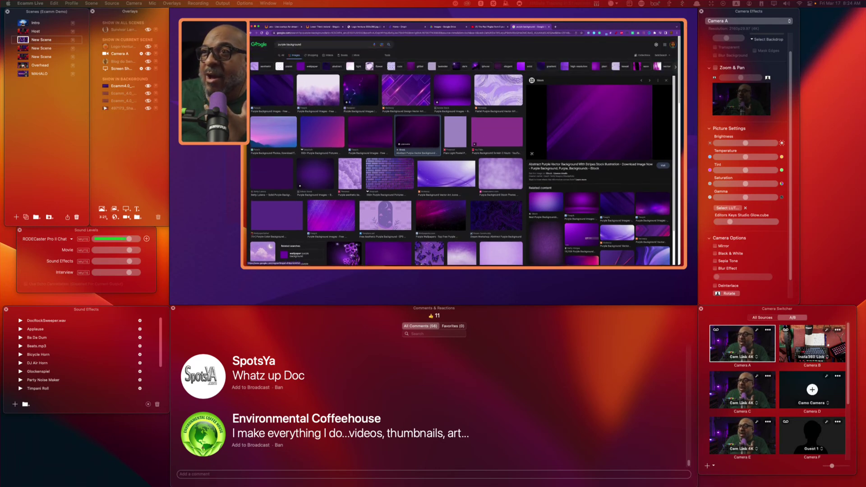
Filter the results to Large images and open a large purple background in a new tab.
left_click(387, 54)
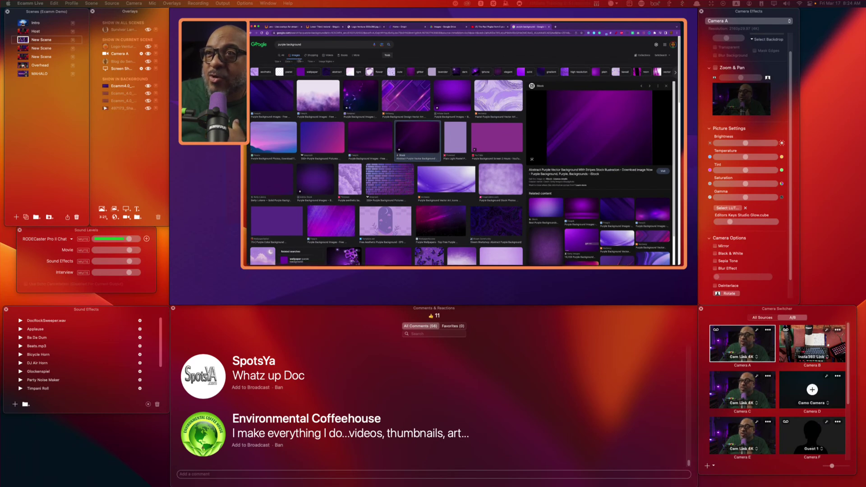
left_click(278, 72)
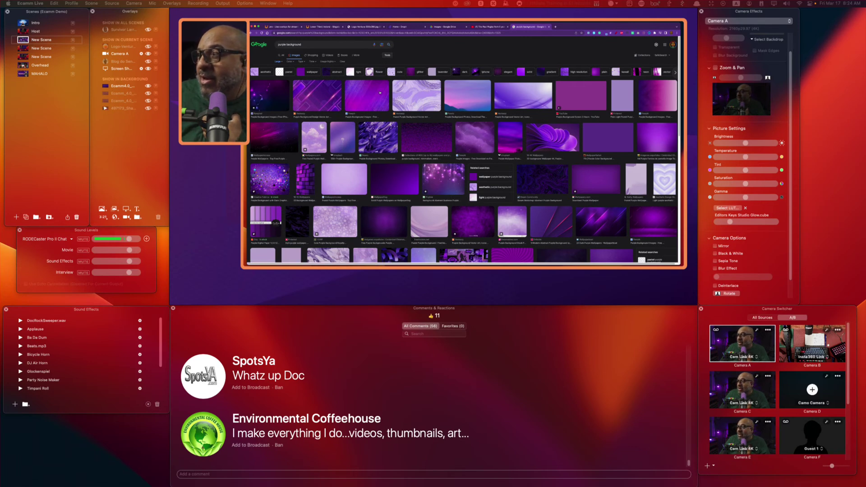
left_click(665, 133)
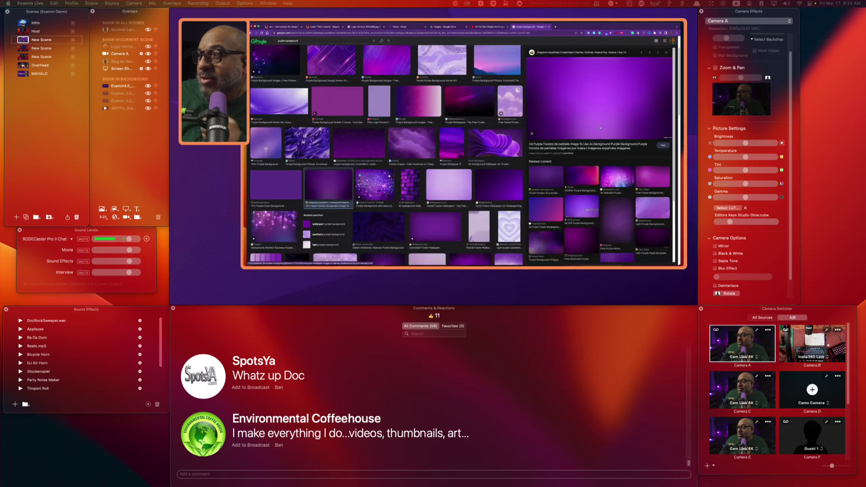
right_click(574, 110)
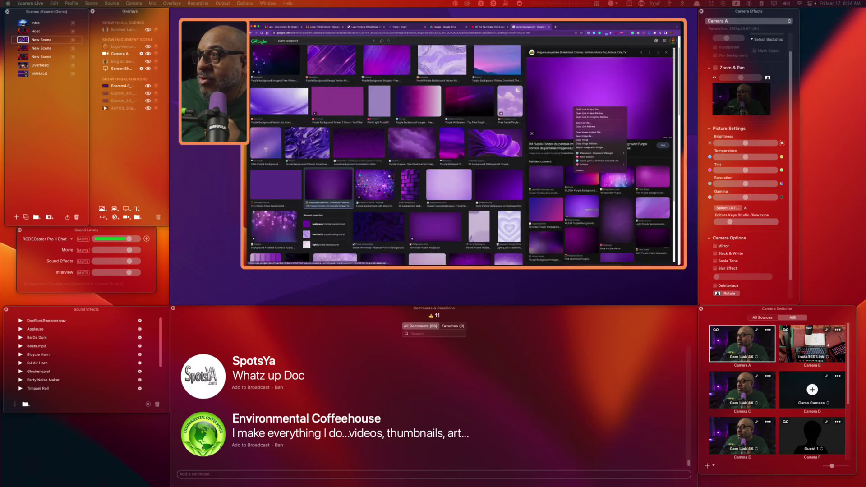
left_click(590, 132)
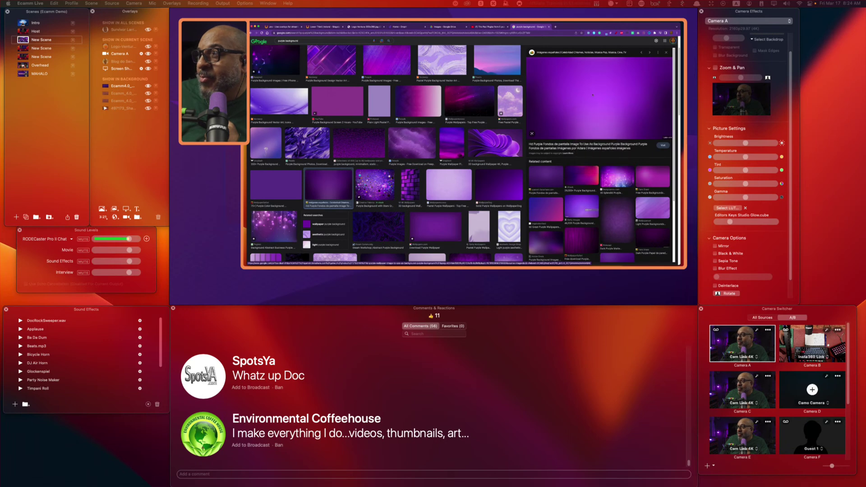
left_click(569, 26)
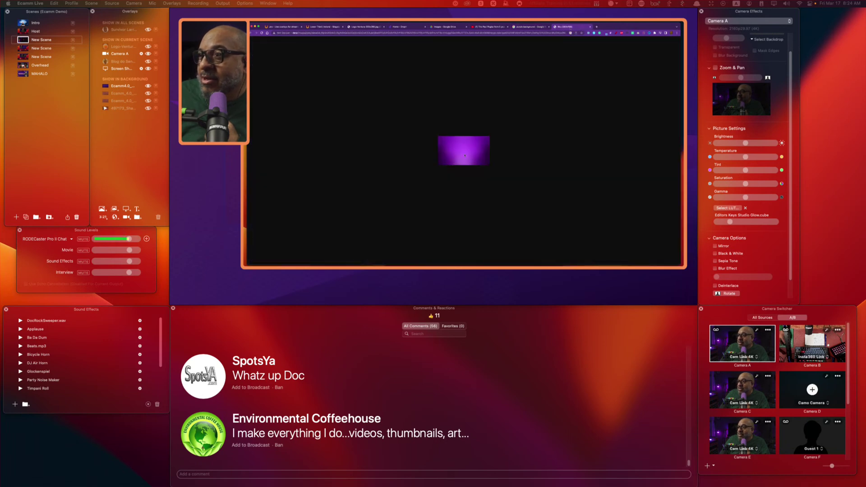
left_click(529, 27)
left_click(574, 110)
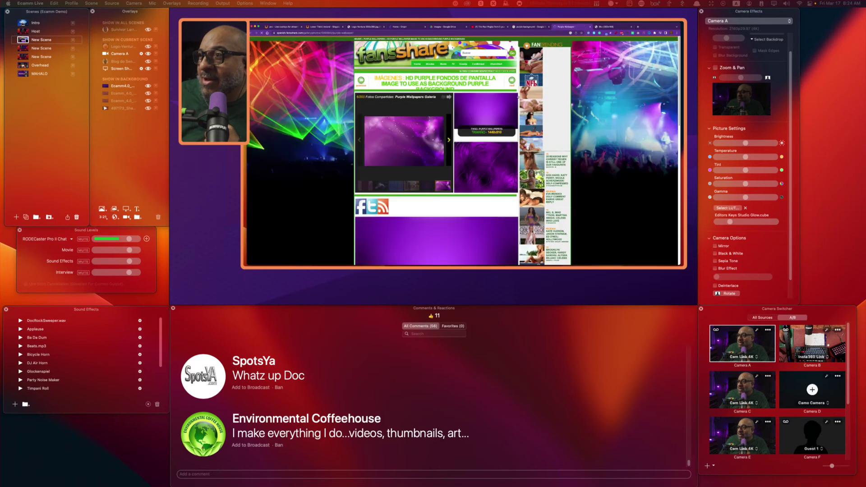
Open the full-size HD purple wallpaper from its host page in its own tab.
scroll(447, 208, "down", 5)
right_click(427, 162)
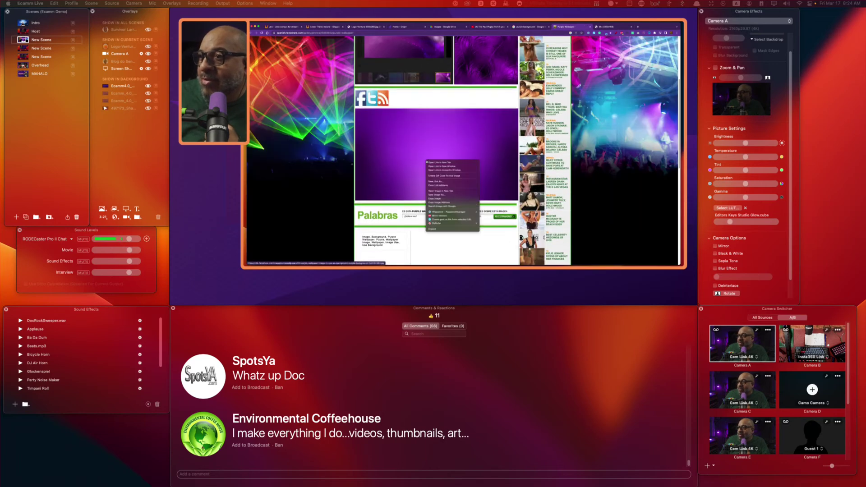
left_click(453, 191)
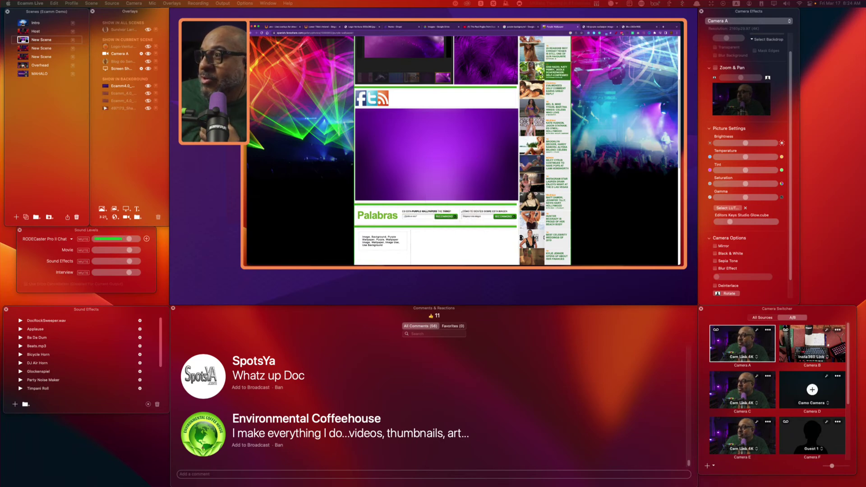
left_click(599, 27)
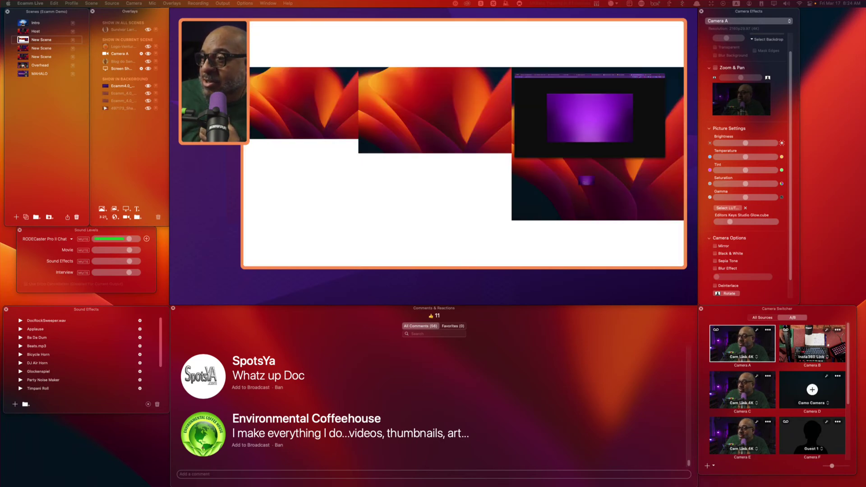
Drag the purple wallpaper file into the three-camera New Scene.
left_click_drag(559, 266, 167, 149)
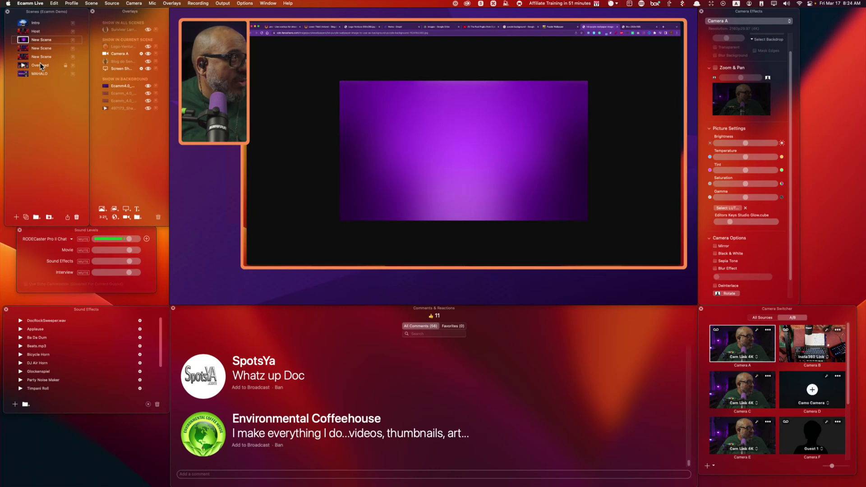
left_click(24, 57)
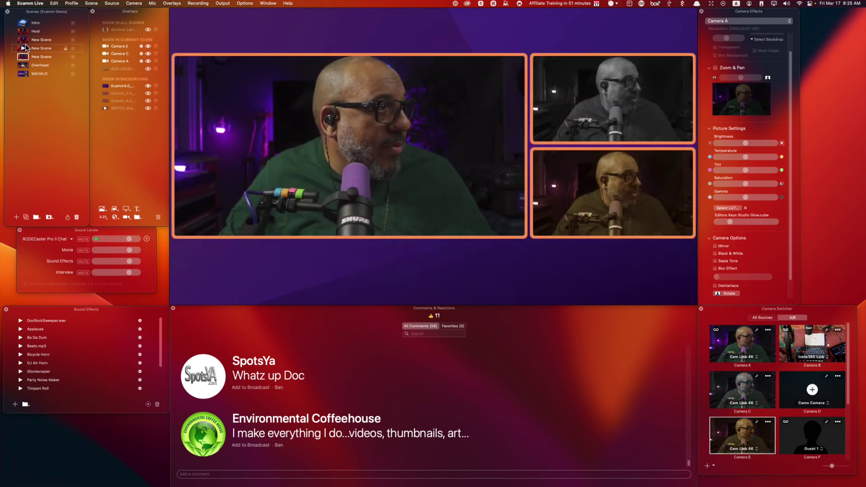
left_click_drag(198, 282, 437, 210)
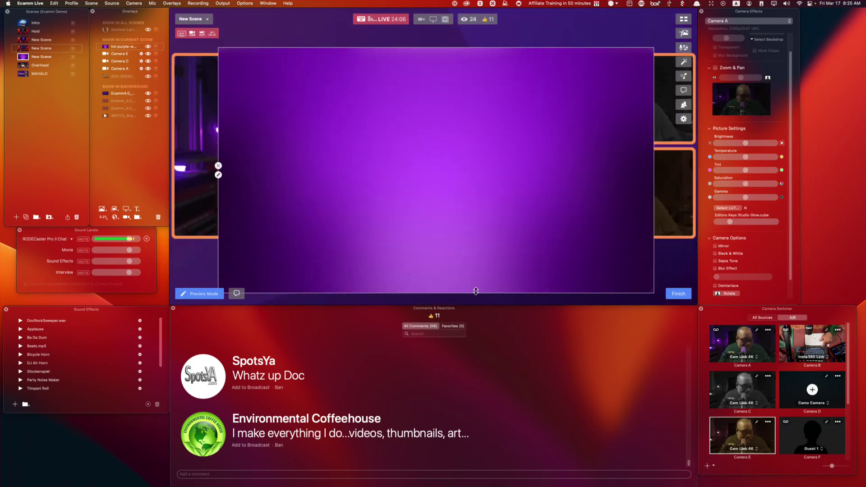
Stretch the purple overlay freely across the preview and move it beneath the camera feeds in Overlays.
key("alt")
left_click_drag(475, 290, 409, 74)
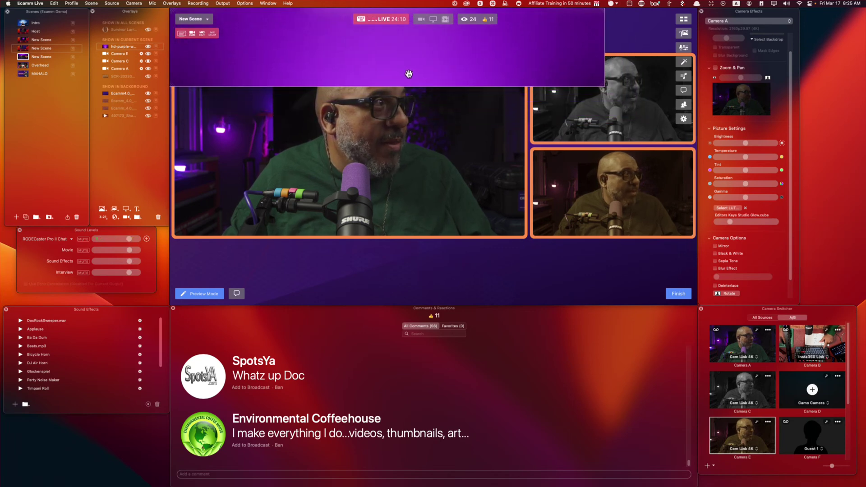
left_click_drag(602, 85, 696, 121)
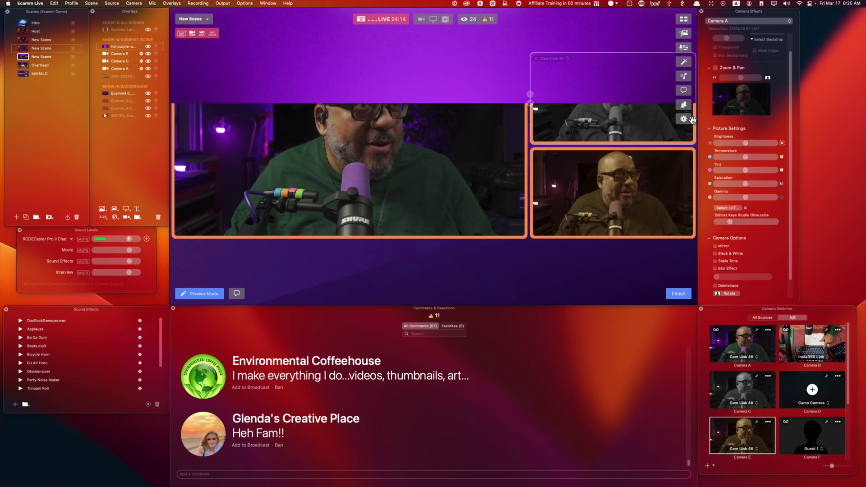
left_click_drag(529, 101, 522, 59)
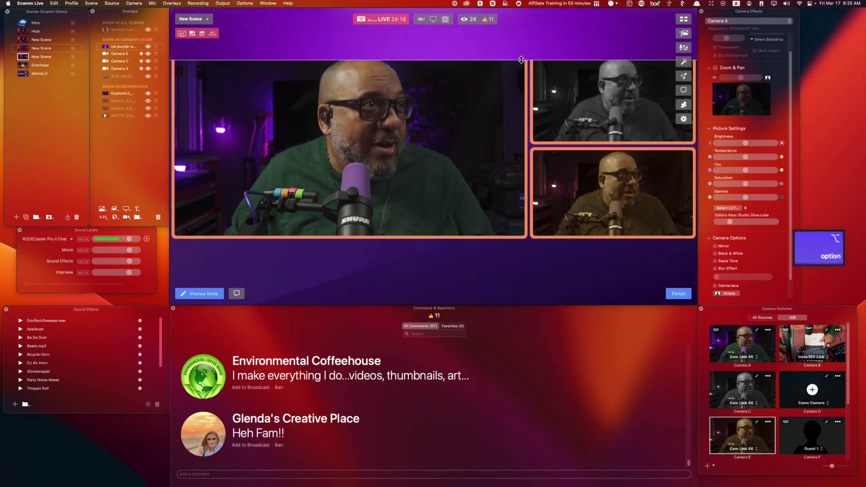
left_click_drag(105, 47, 123, 82)
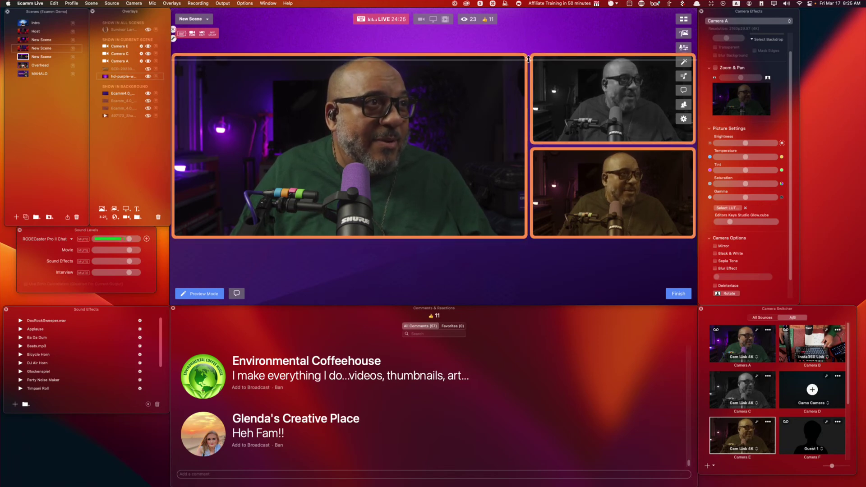
left_click_drag(529, 59, 552, 236)
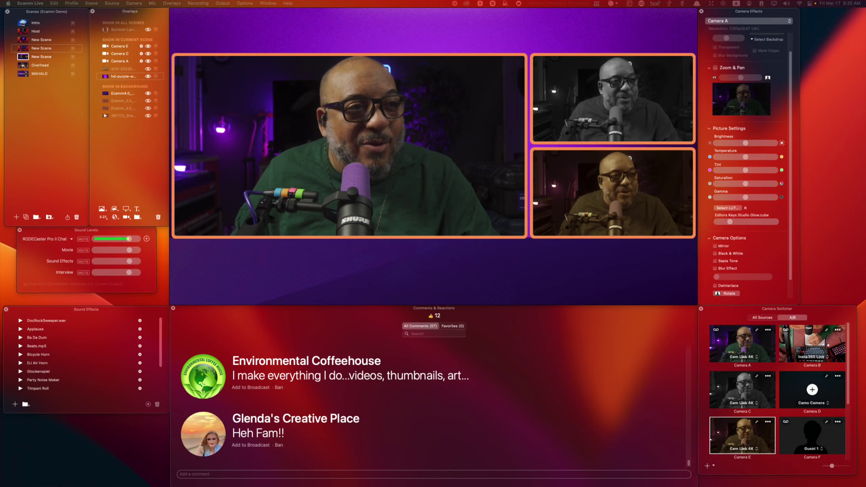
Put the Environmental Coffeehouse comment on air and resize it against the ESPN screenshot, then hide the screenshot.
mouse_move(219, 389)
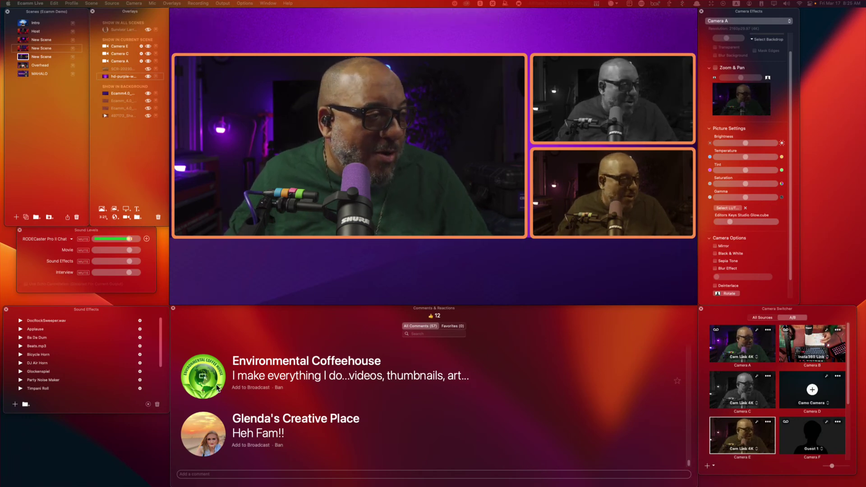
left_click(203, 376)
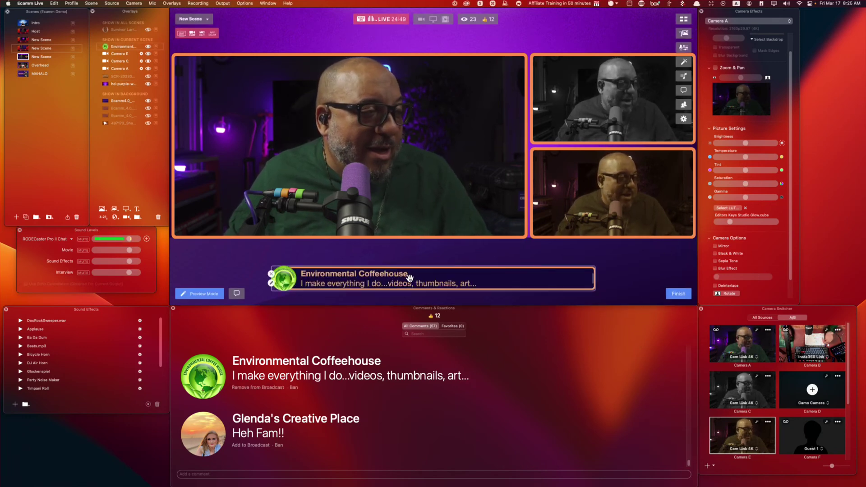
left_click(148, 77)
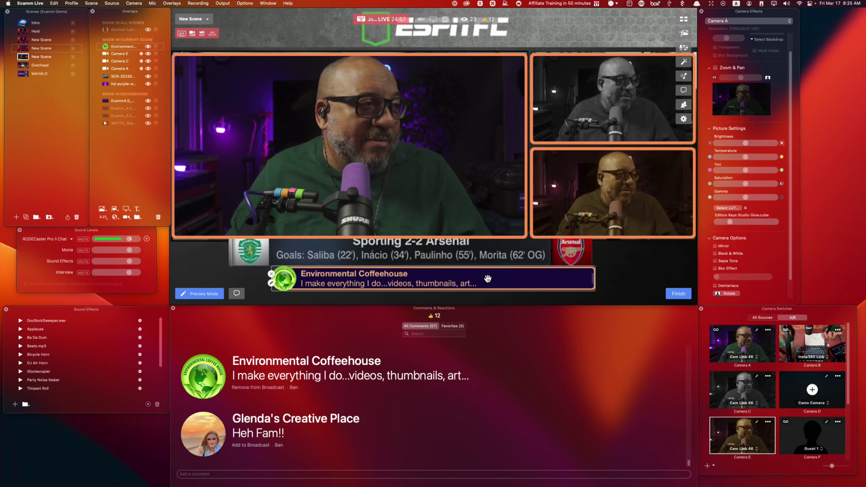
left_click_drag(486, 276, 437, 246)
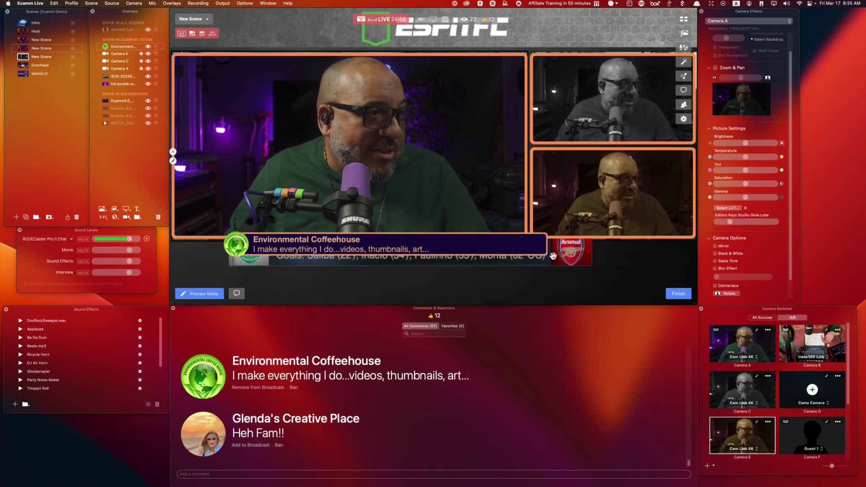
left_click_drag(547, 258, 591, 287)
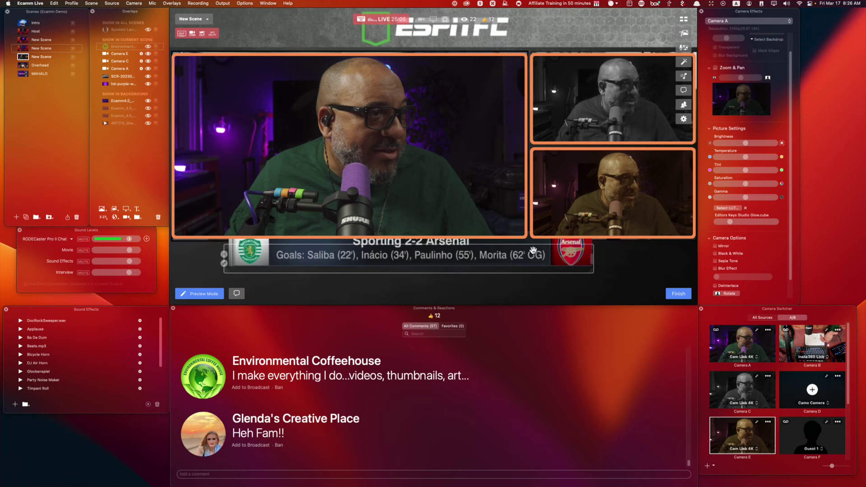
left_click(147, 76)
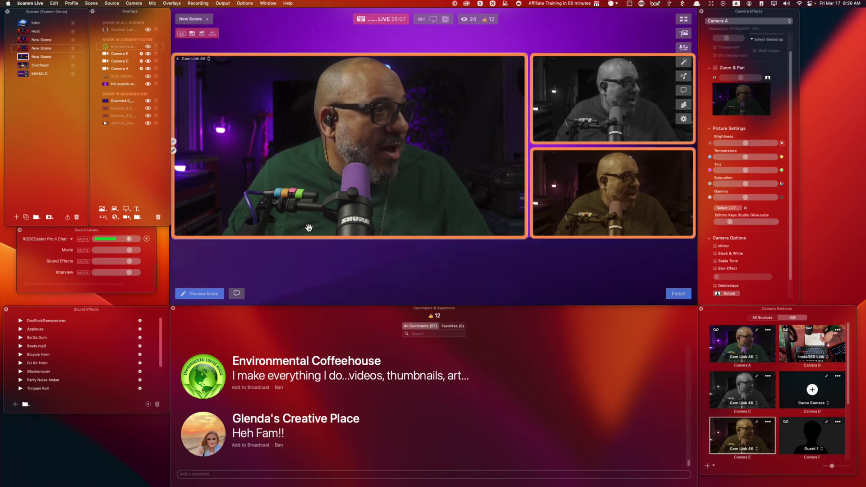
Put the comment back on air and move its banner lower, beneath the camera tiles.
left_click(203, 377)
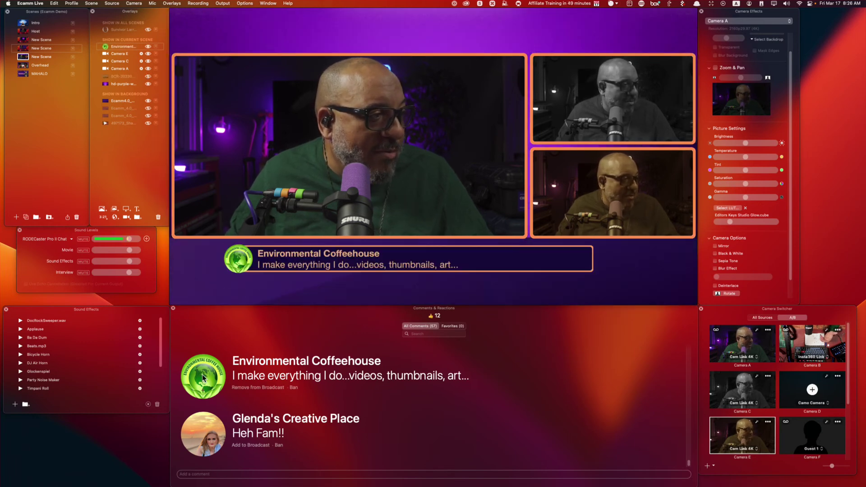
mouse_move(509, 266)
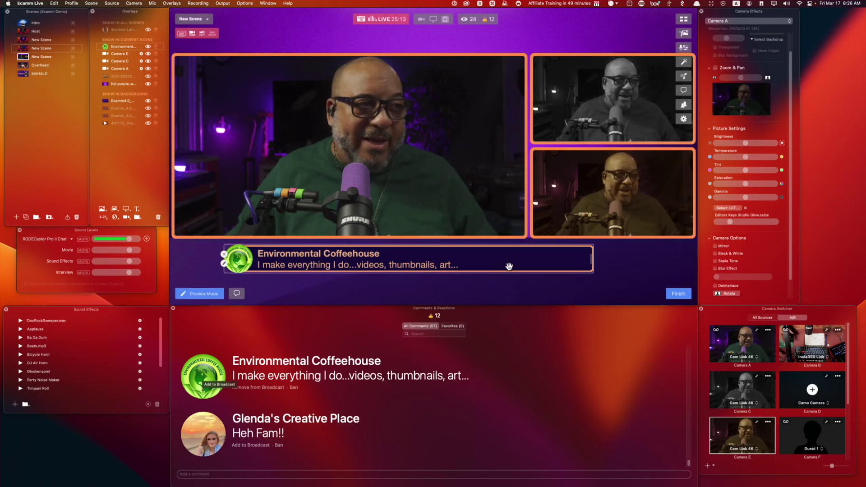
left_click_drag(419, 257, 467, 276)
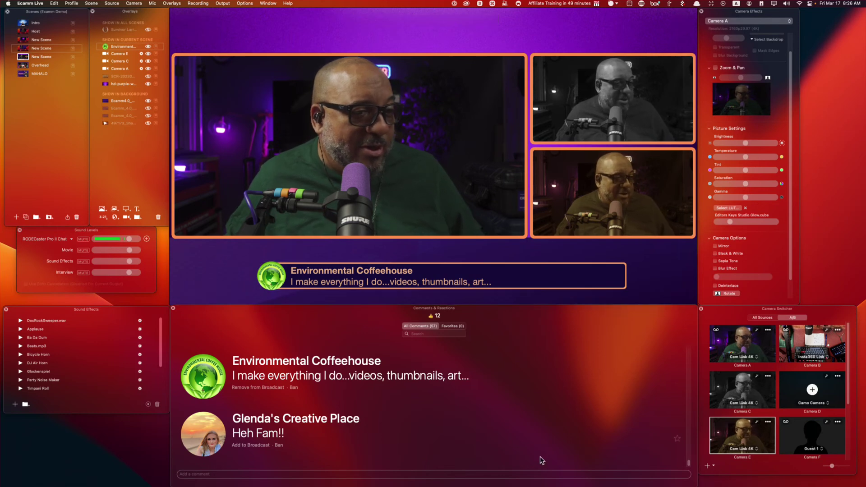
Create a text overlay with the host's name on line one and 'Community Manager | Ecamm Network' below.
left_click(137, 209)
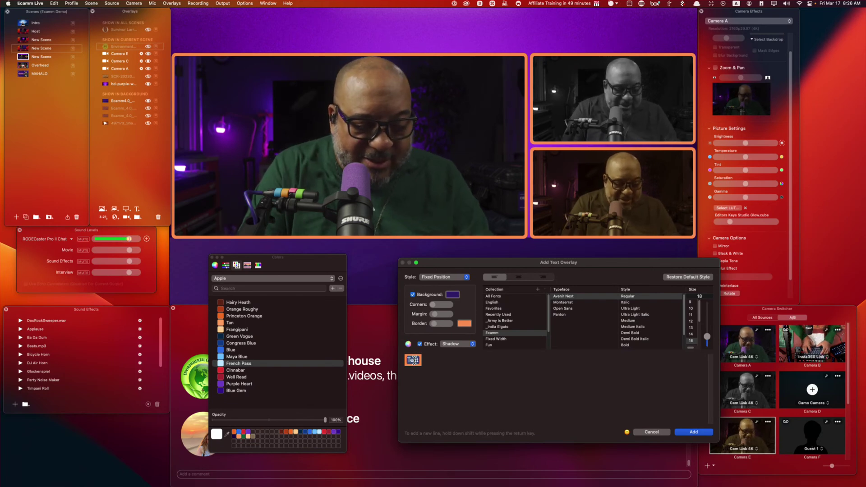
type("Doc Rock")
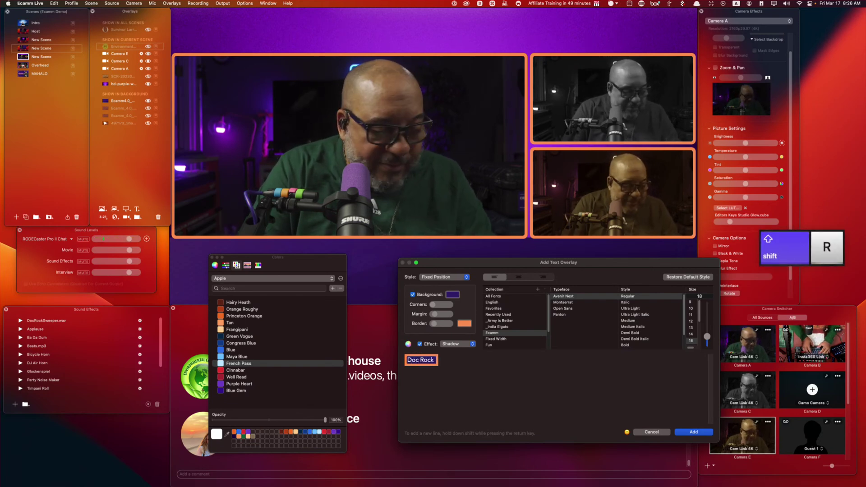
key("shift+Return")
type("Community M<ana")
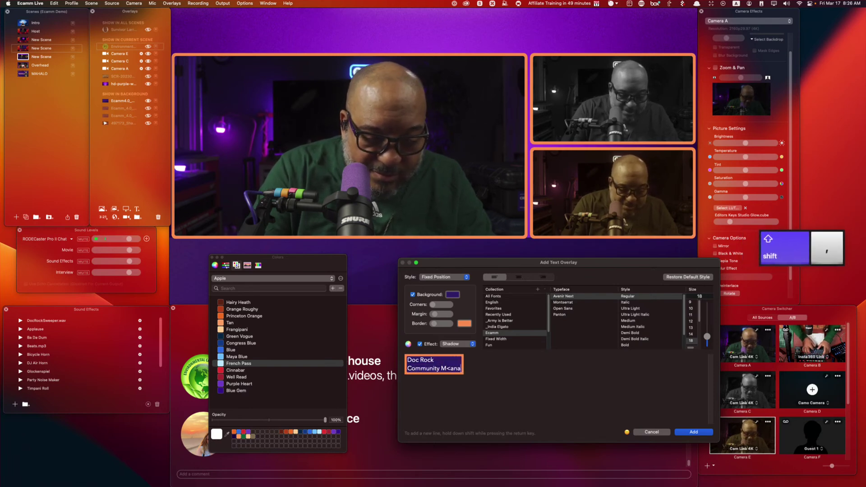
key("BackSpace")
key("BackSpace")
key("BackSpace")
key("BackSpace")
key("BackSpace")
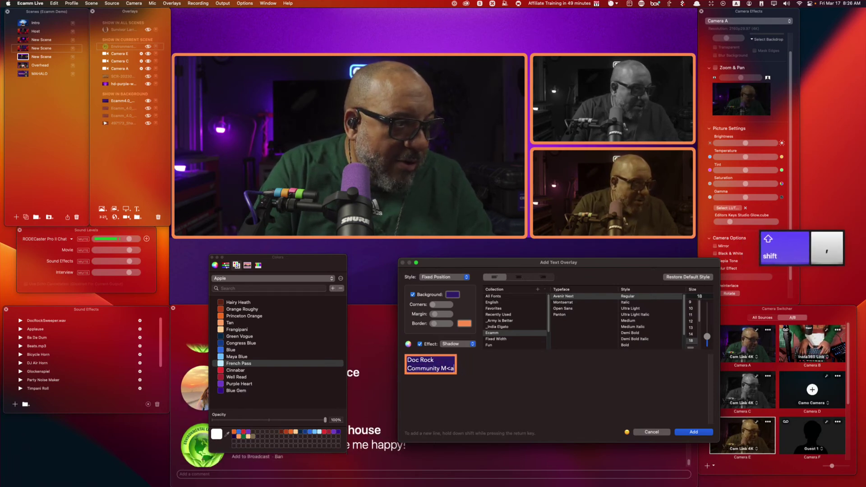
type("ager")
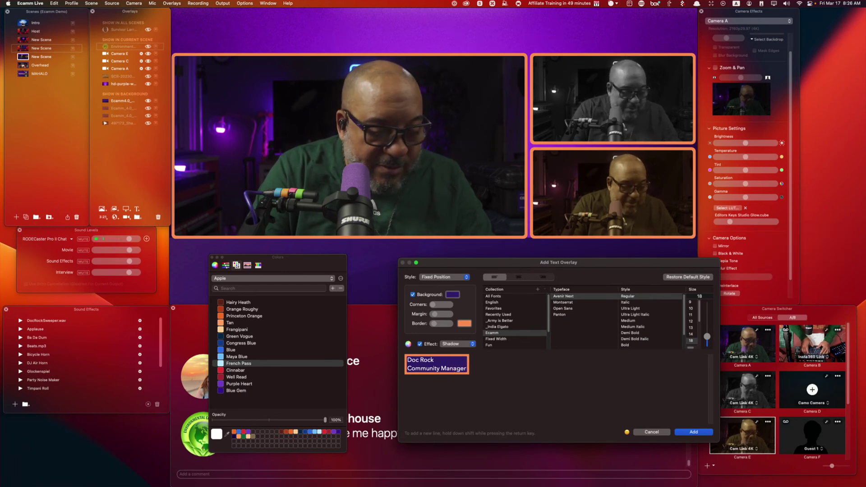
type("nager | Ecamm Network")
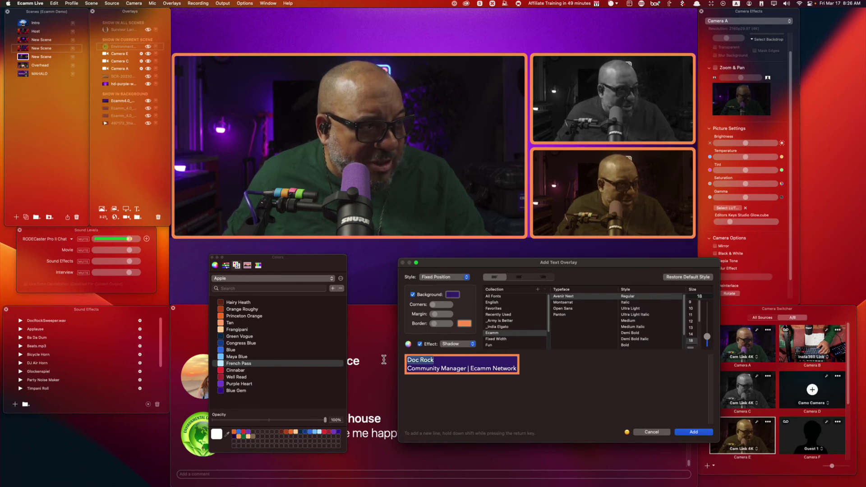
Set the name line to size 36 and the role line to size 24.
left_click_drag(706, 336, 702, 329)
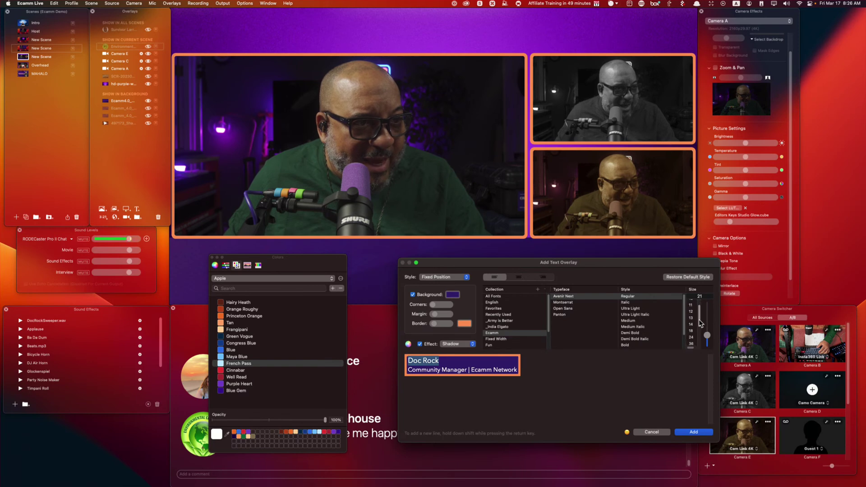
left_click(691, 326)
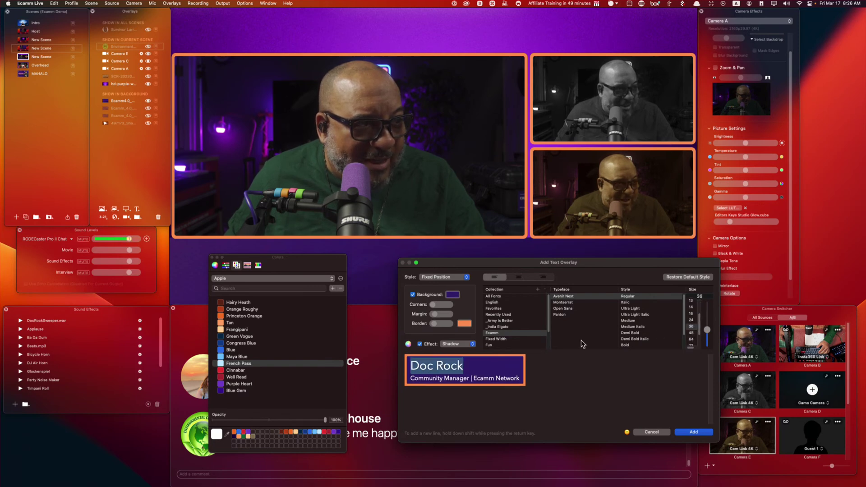
triple_click(503, 378)
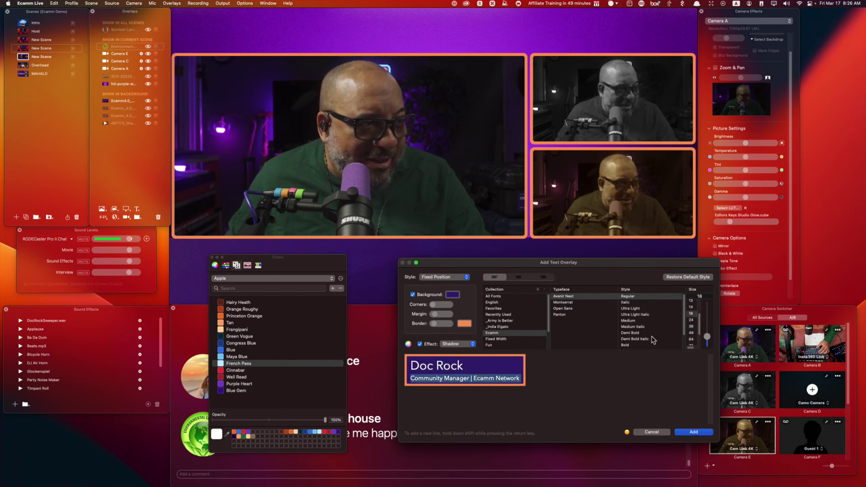
left_click(691, 320)
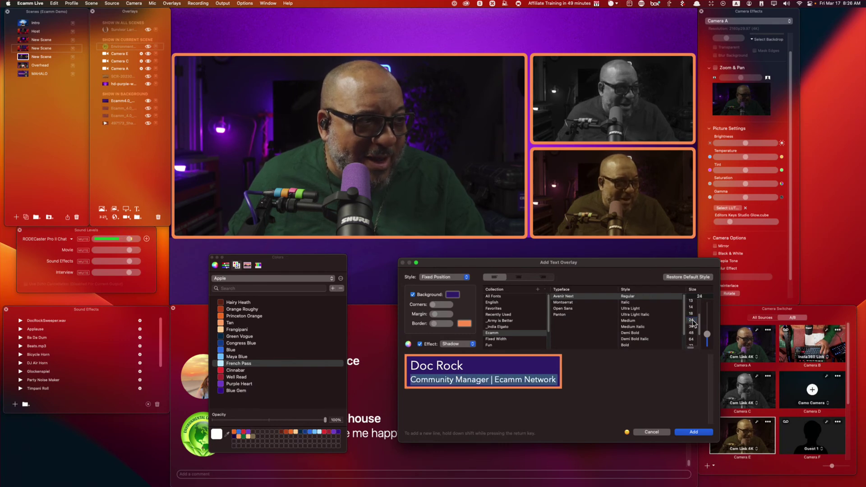
Make the name's first word Ultra Light, its second word Demi Bold, and 'Community Manager' Medium.
double_click(447, 367)
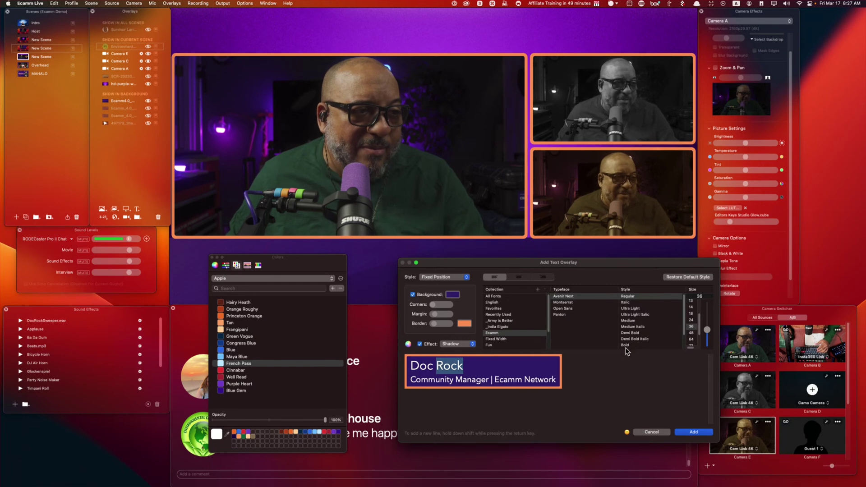
left_click(632, 321)
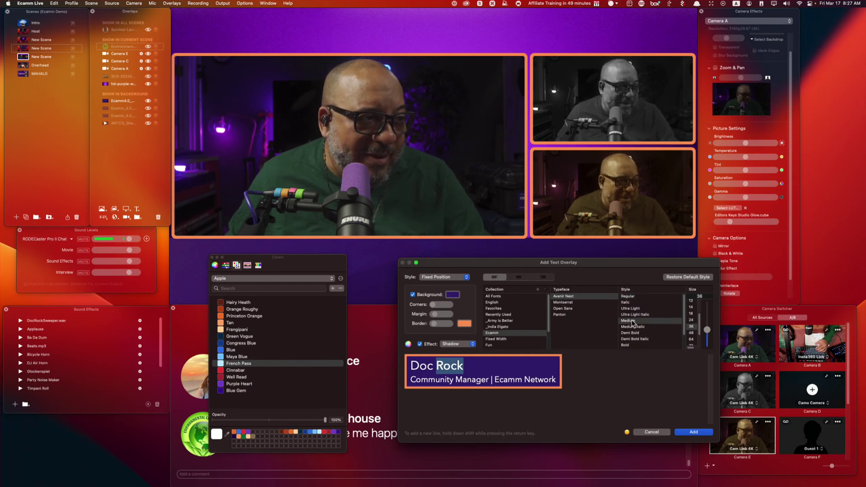
left_click(637, 333)
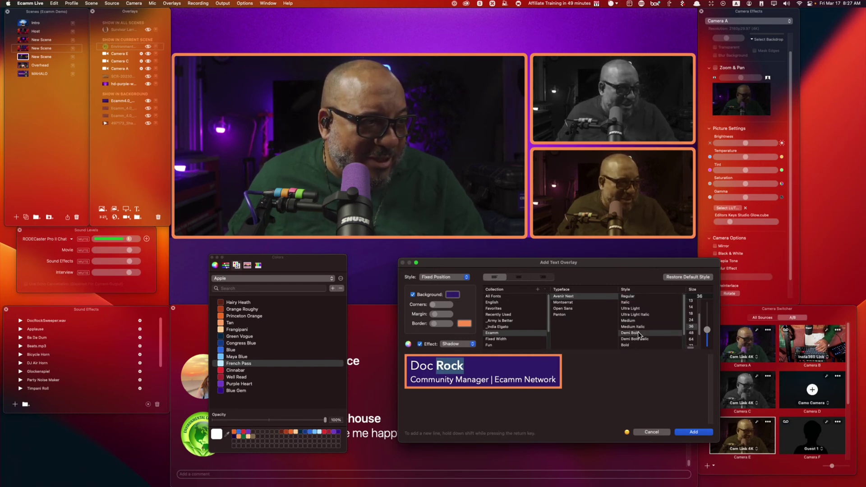
double_click(422, 367)
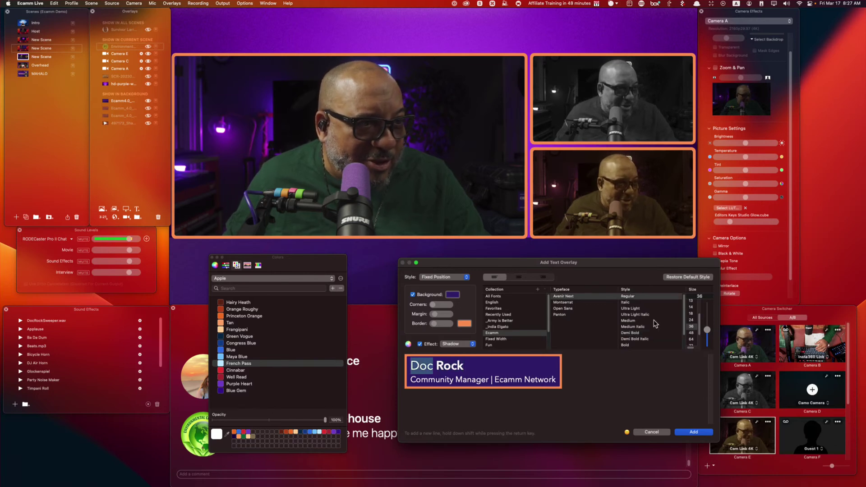
left_click(636, 309)
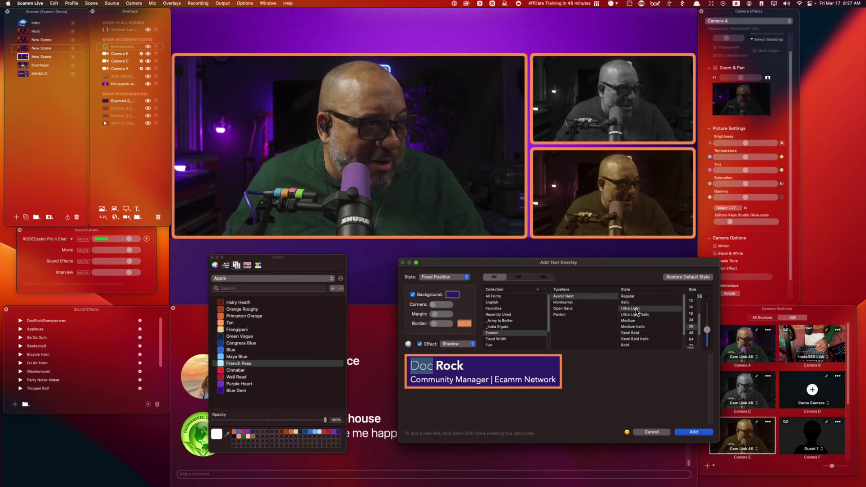
triple_click(524, 381)
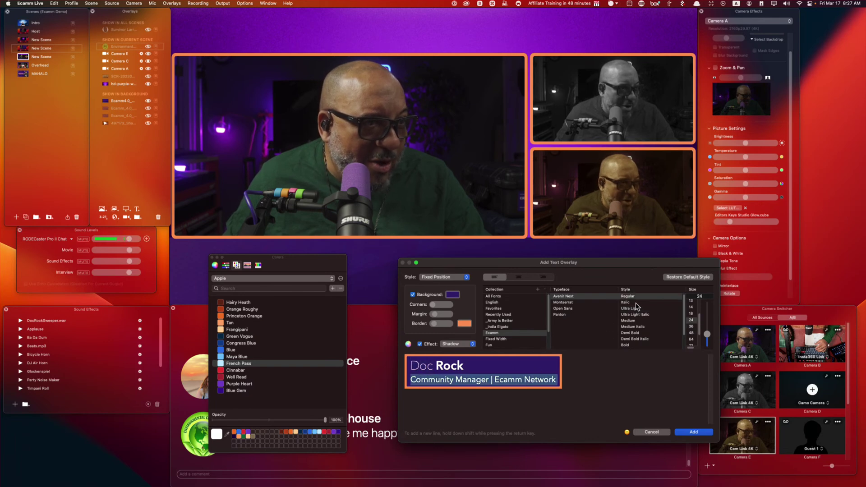
left_click(504, 369)
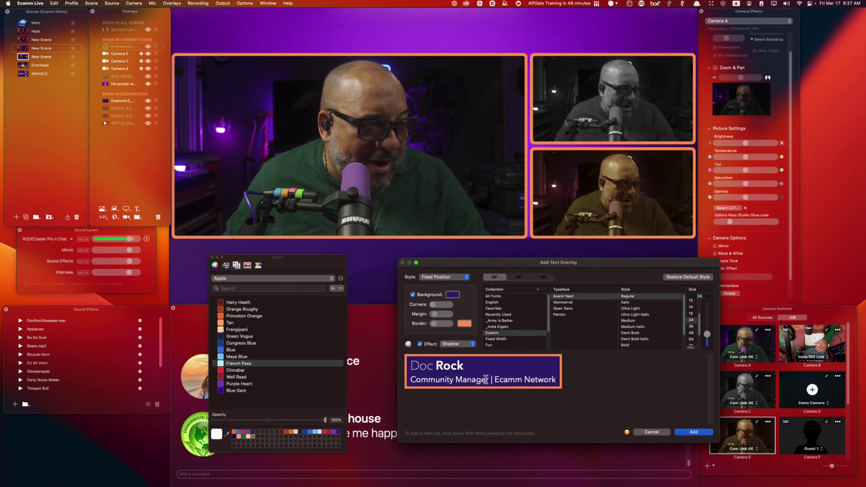
left_click_drag(489, 379, 412, 381)
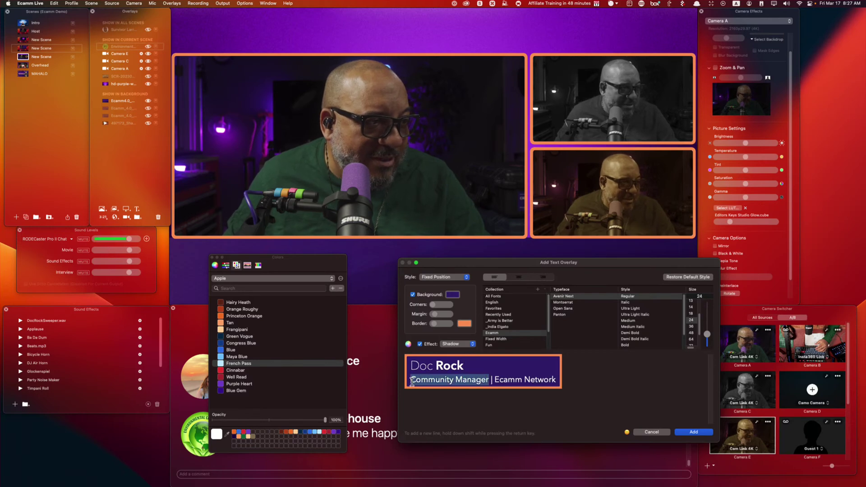
left_click(626, 322)
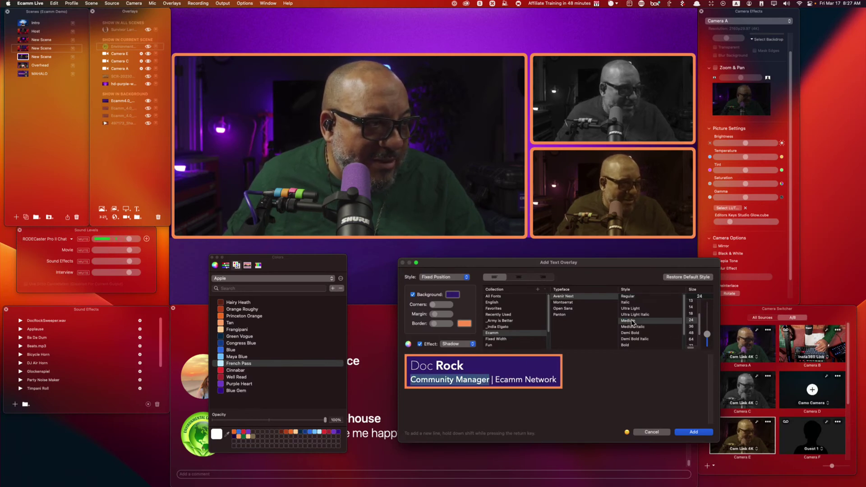
Add the title lower third to the scene and widen it beneath the main camera.
left_click(694, 432)
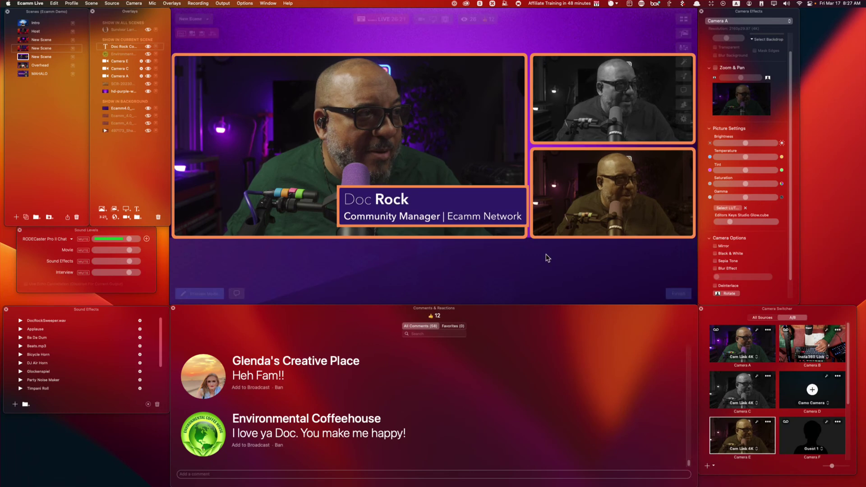
left_click_drag(470, 202, 375, 241)
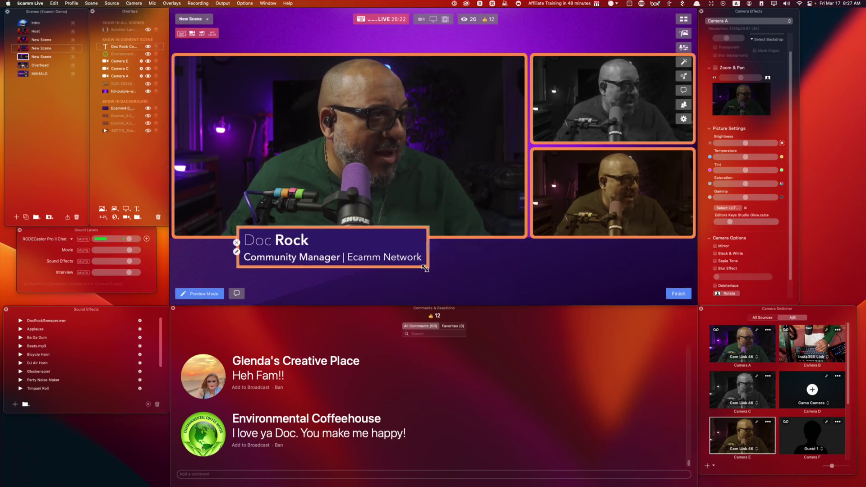
left_click_drag(427, 246, 650, 240)
Fit smaller copies of the lower third onto the bottom and top side tiles and close the original.
left_click_drag(505, 253, 531, 251)
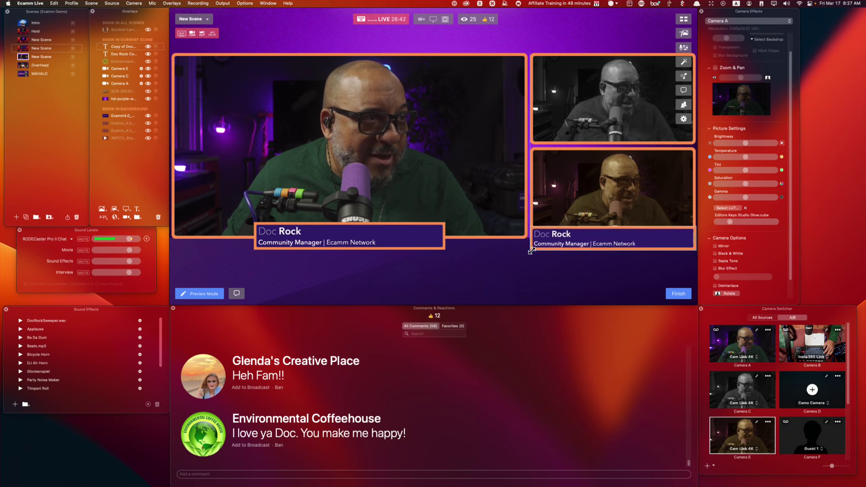
left_click_drag(642, 243, 643, 247)
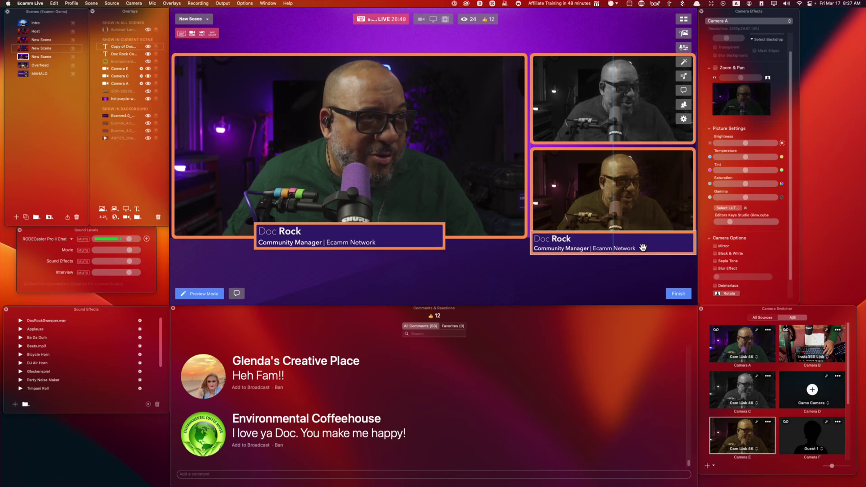
left_click_drag(643, 248, 637, 141)
key("alt")
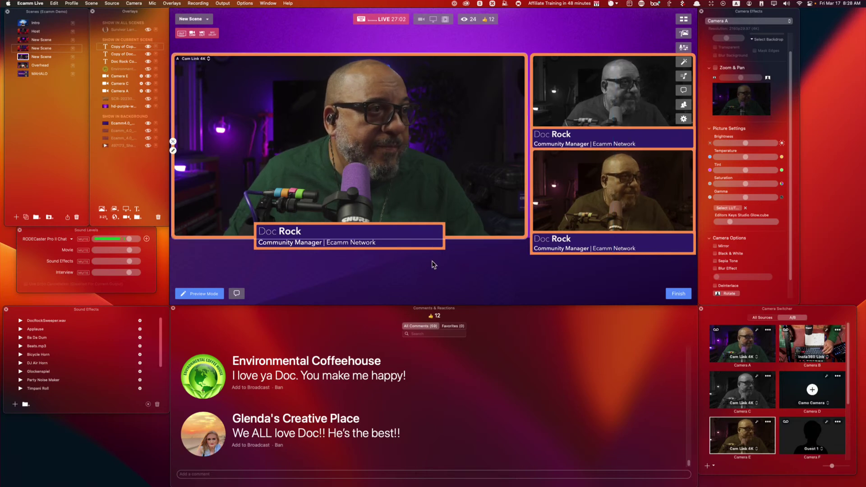
left_click_drag(632, 248, 320, 249)
left_click(253, 232)
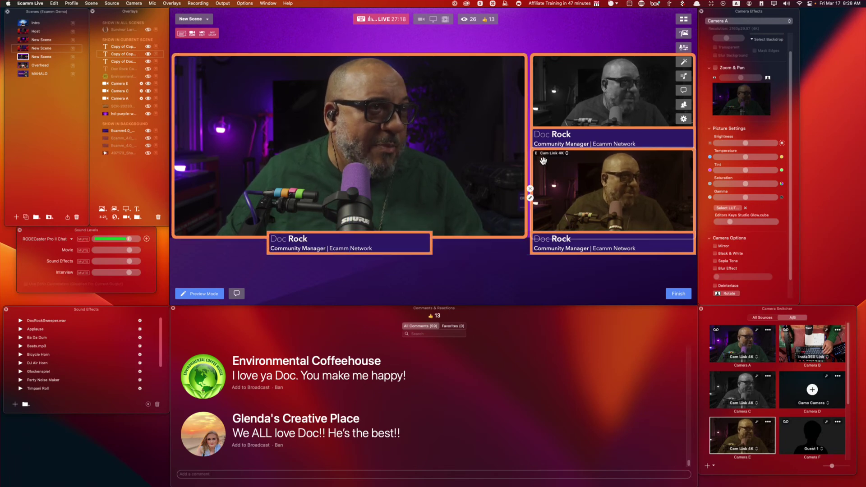
scroll(350, 414, "up", 4)
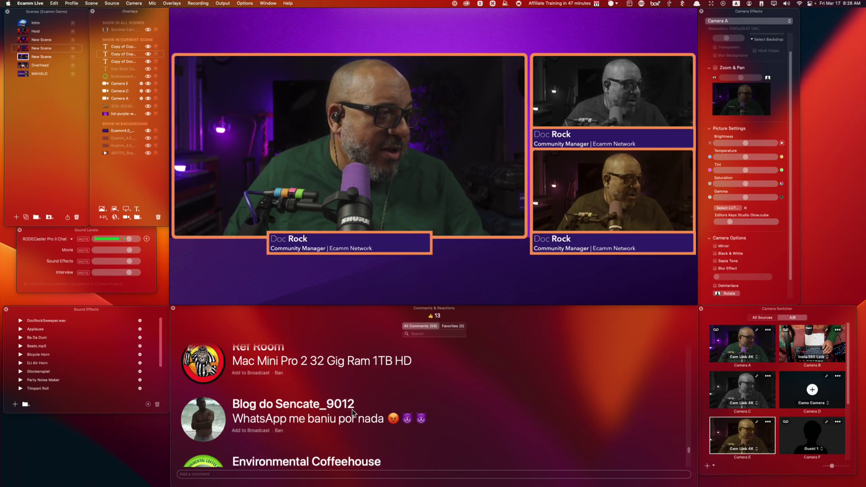
scroll(354, 412, "up", 3)
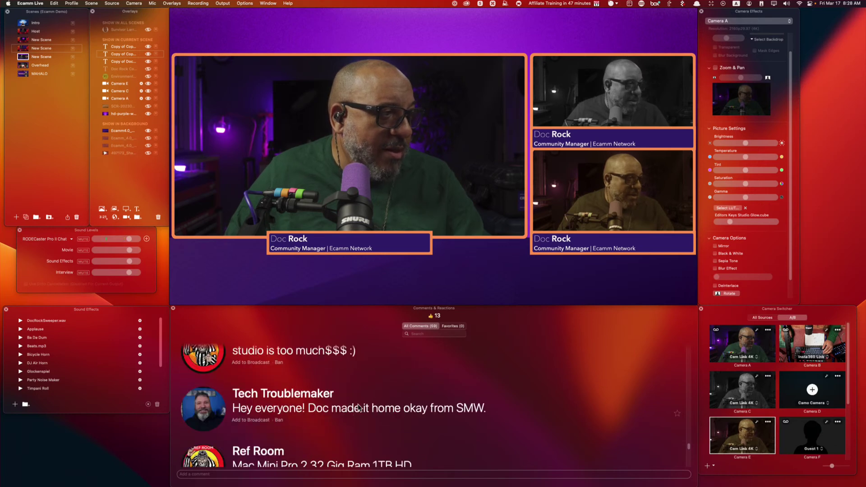
Replace the host's name in the top-right lower third with the guest's full name.
double_click(549, 137)
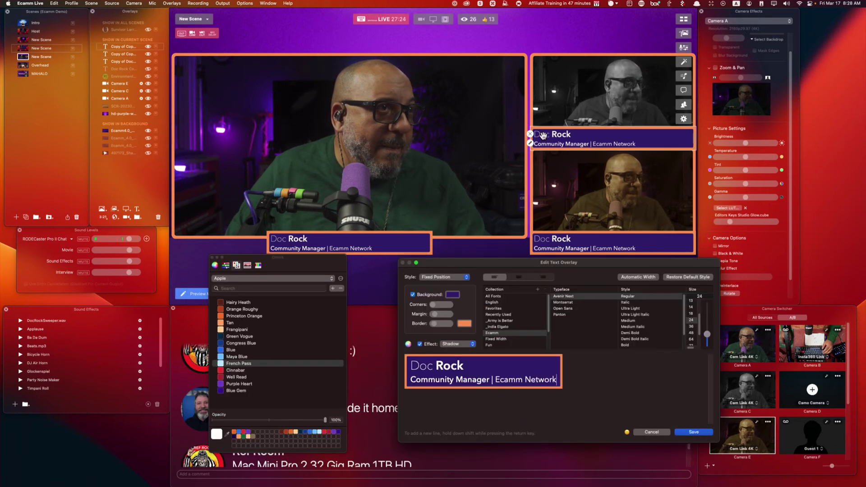
double_click(424, 366)
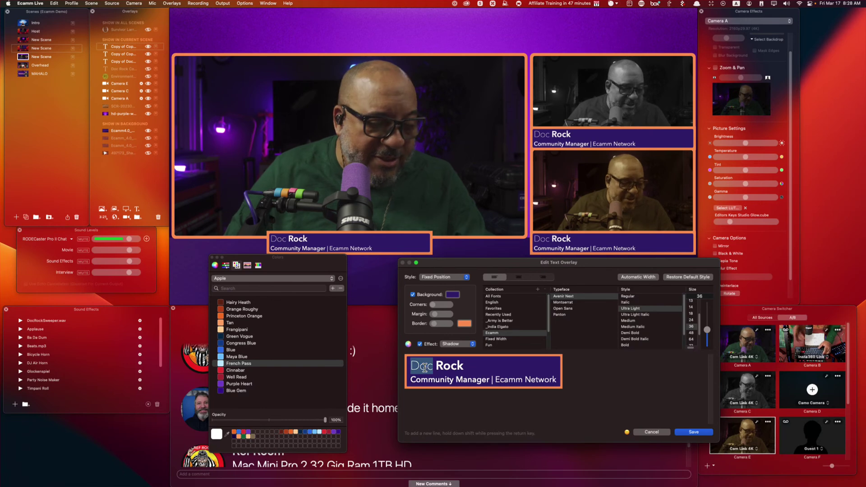
type("Tech")
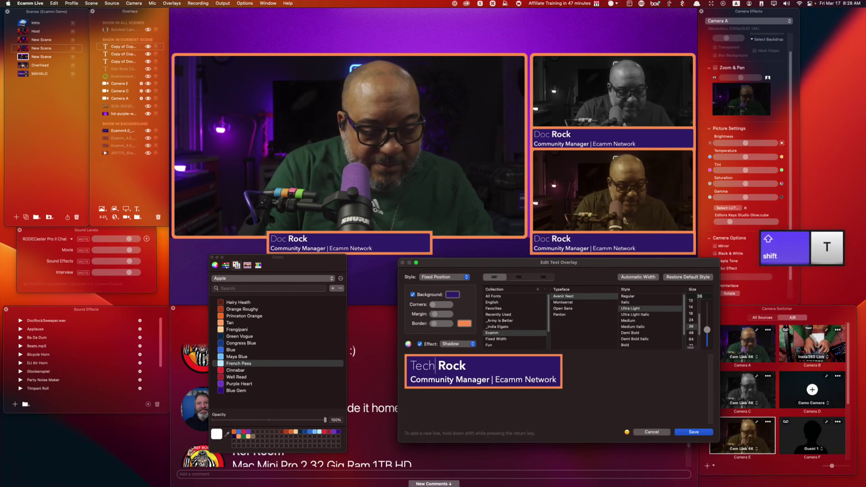
key("Right")
key("Right")
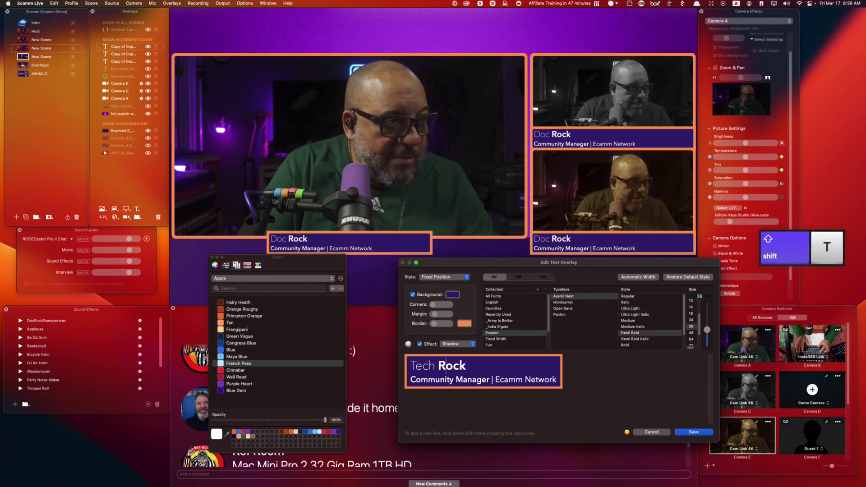
type("TRo")
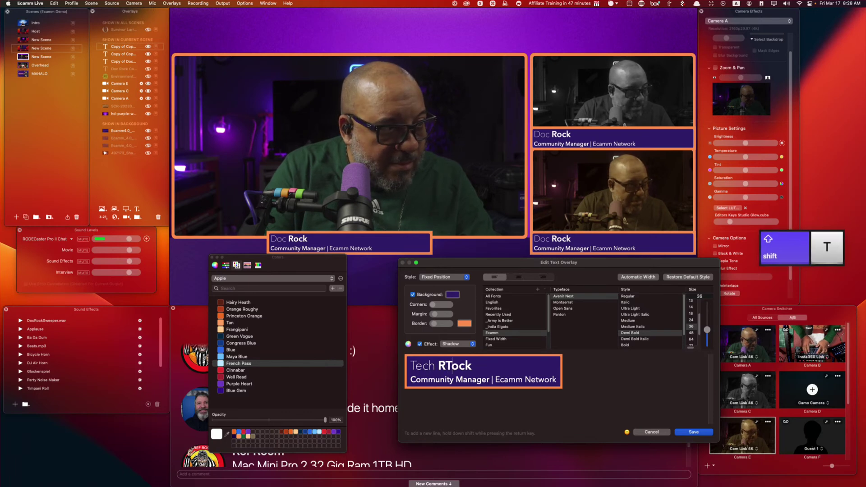
type("ublemaker")
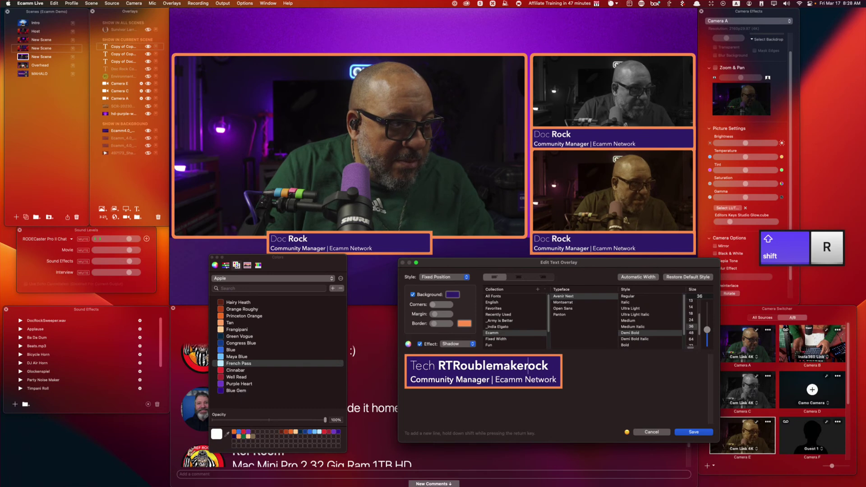
key("Delete")
key("Delete")
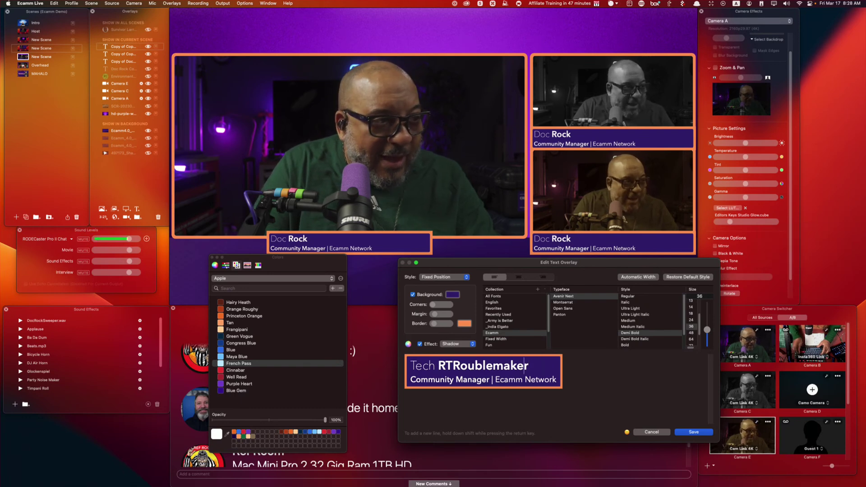
left_click(492, 365)
key("Delete")
type("r")
key("BackSpace")
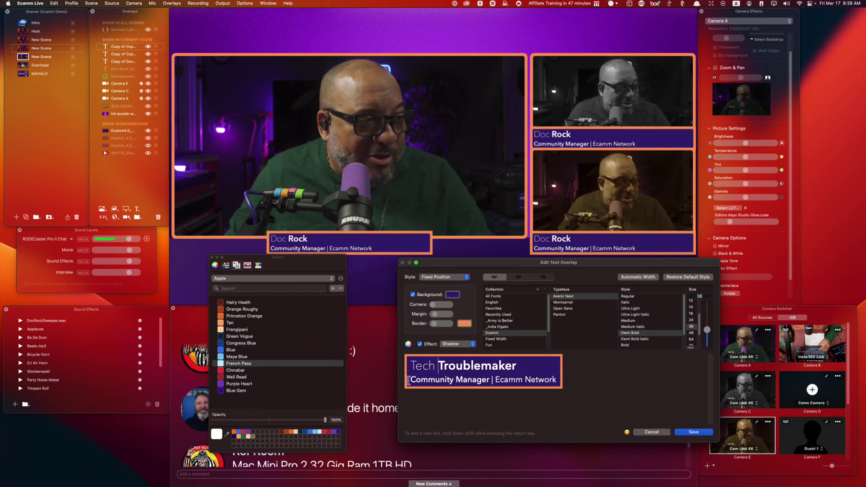
Change the subtitle to 'Tech Podcaster' plus the guest's social handle and save the caption.
left_click_drag(435, 380, 486, 380)
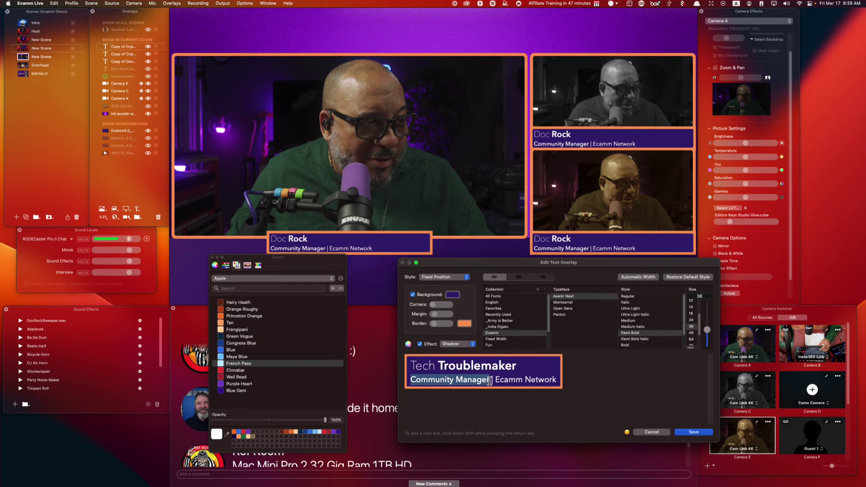
type("Tech")
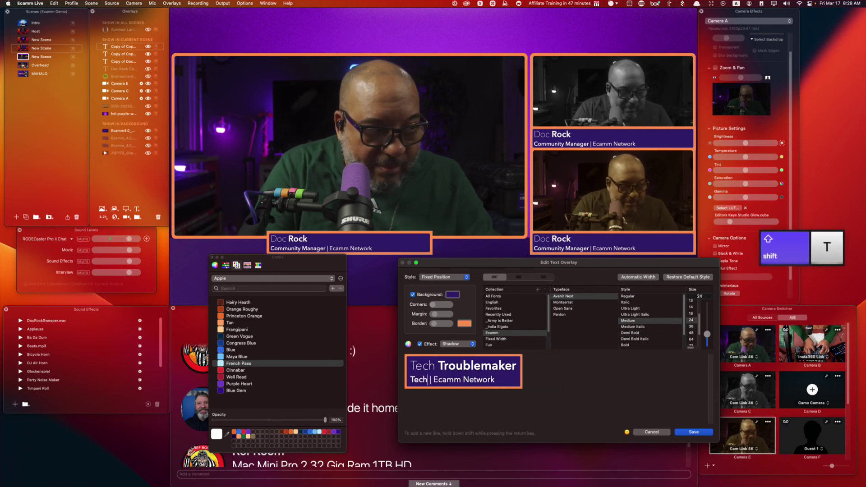
type(" Podcaster")
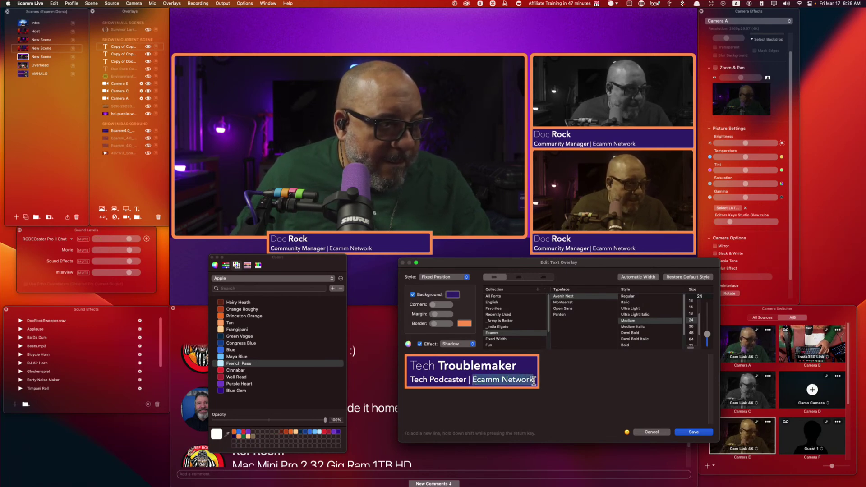
type("@techtr")
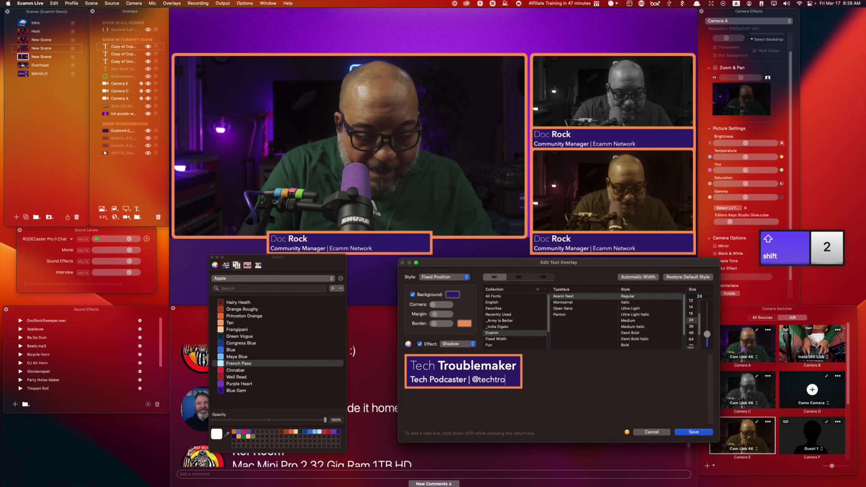
type("oublemaker")
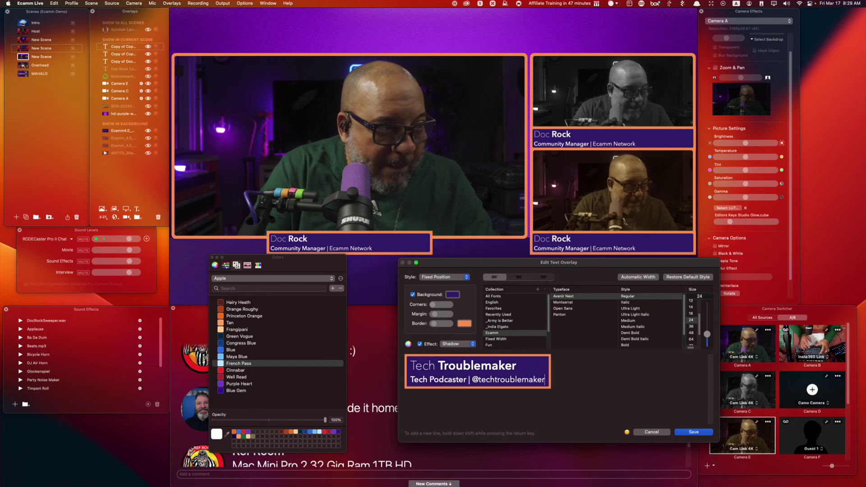
left_click(693, 433)
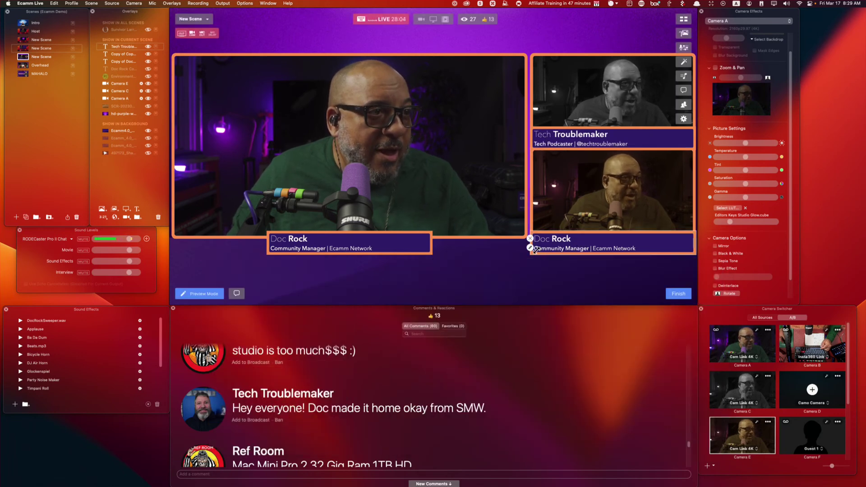
Replace the first name and surname in the lower-right lower third with the moderator's name.
left_click(531, 248)
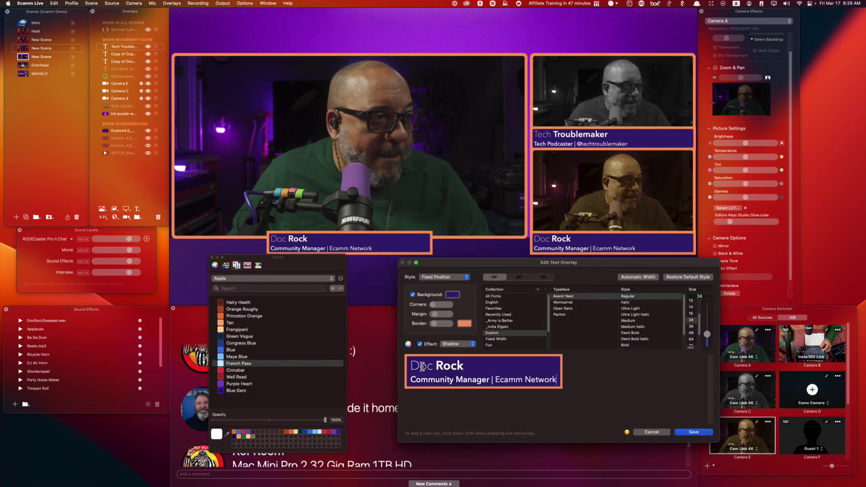
double_click(421, 367)
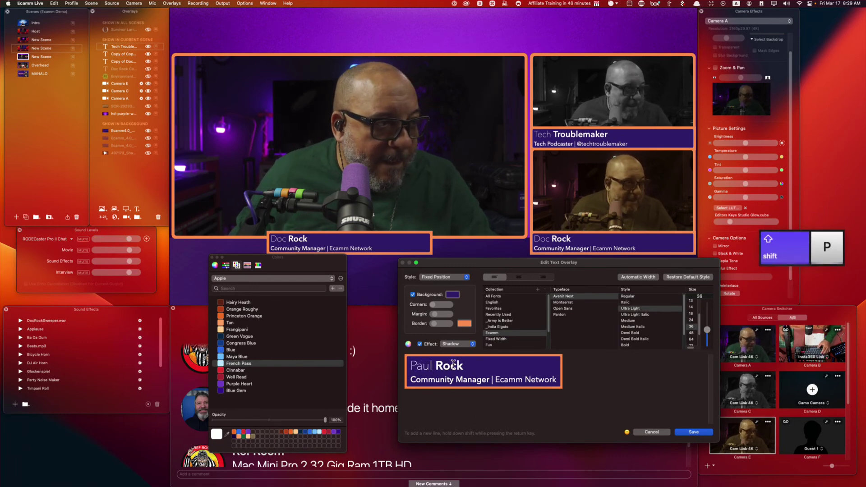
double_click(453, 364)
type("DUN")
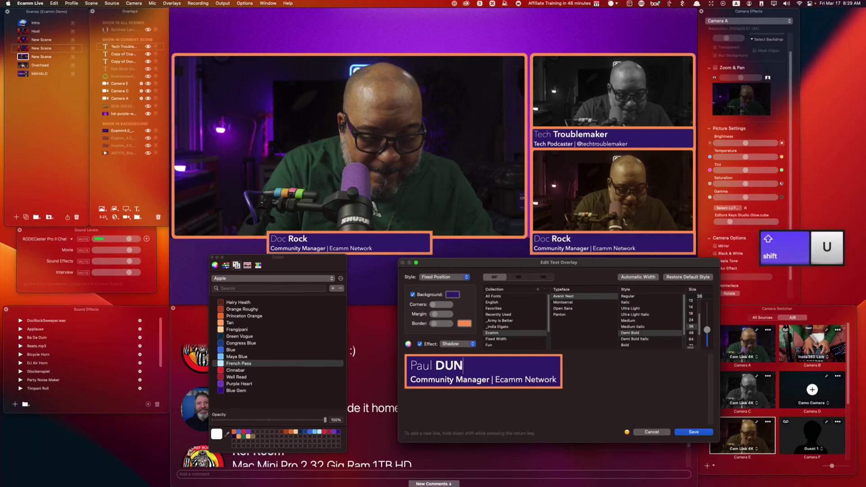
key("BackSpace")
key("BackSpace")
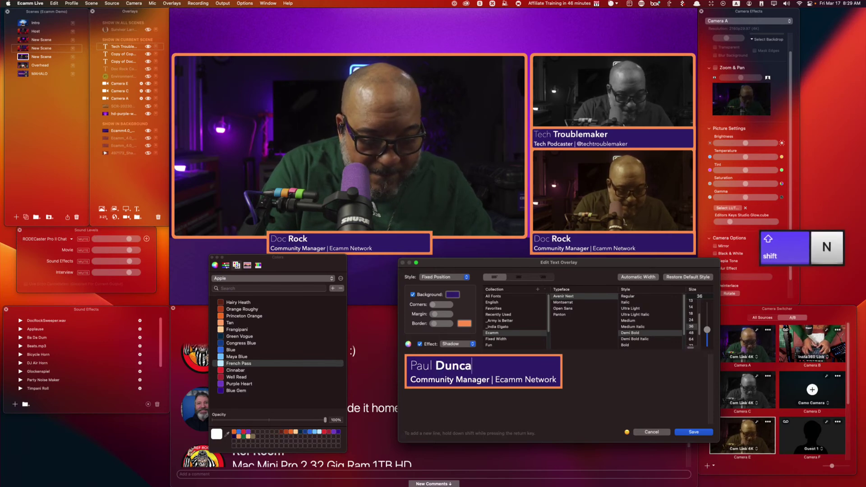
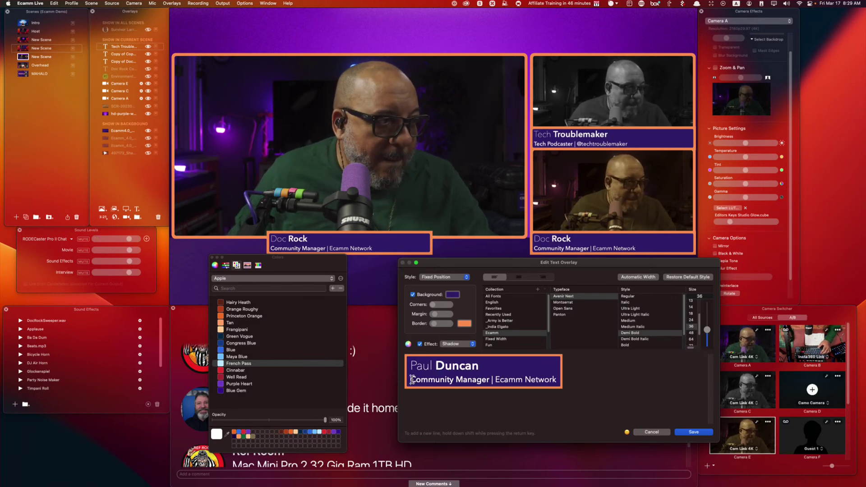
Change the title to 'Mr. Moderator', keep Ecamm Network, and save.
left_click_drag(411, 379, 470, 381)
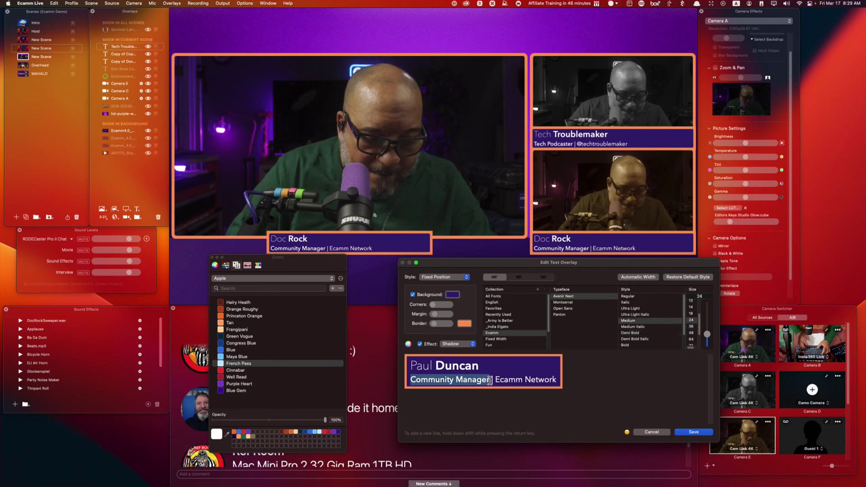
type("Mr. Moderator")
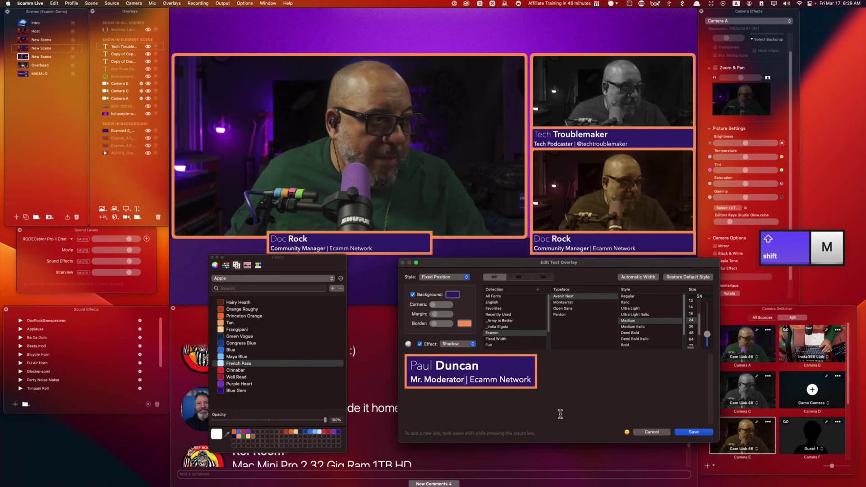
left_click(693, 432)
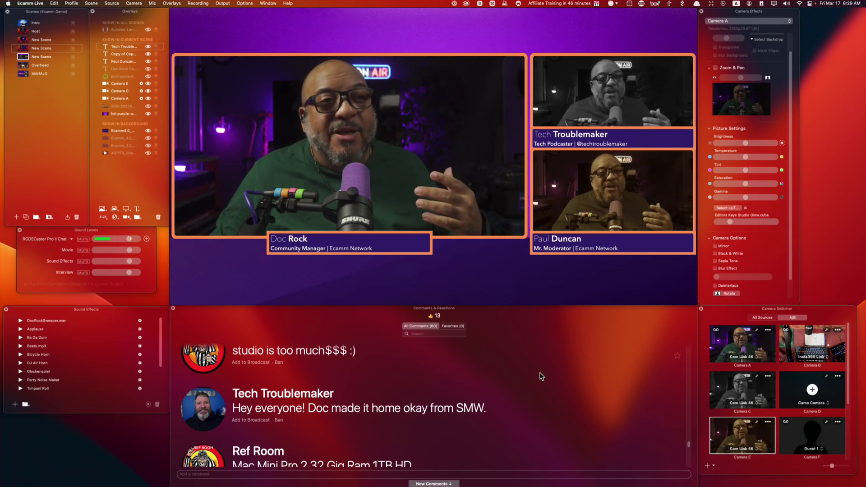
scroll(554, 384, "down", 1)
mouse_move(640, 110)
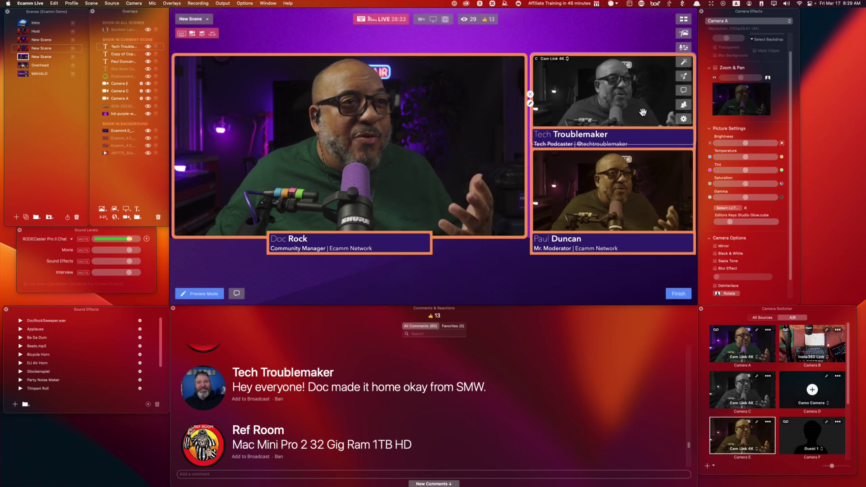
mouse_move(636, 134)
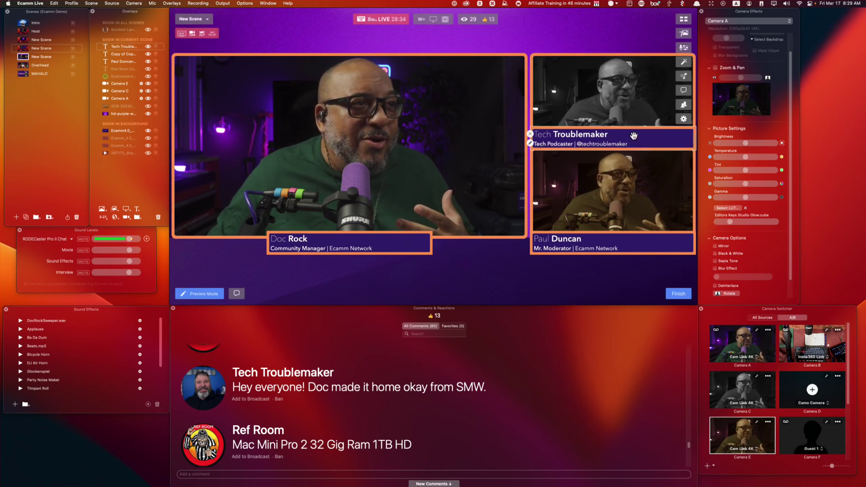
scroll(497, 369, "down", 4)
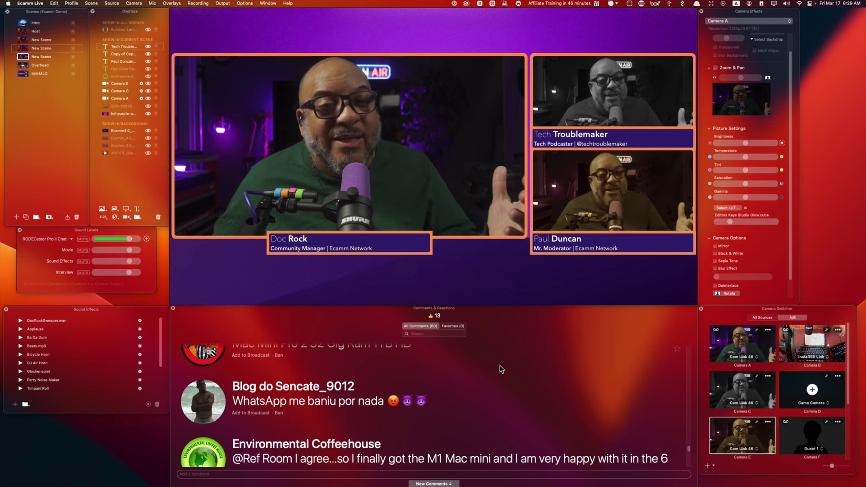
scroll(556, 440, "down", 3)
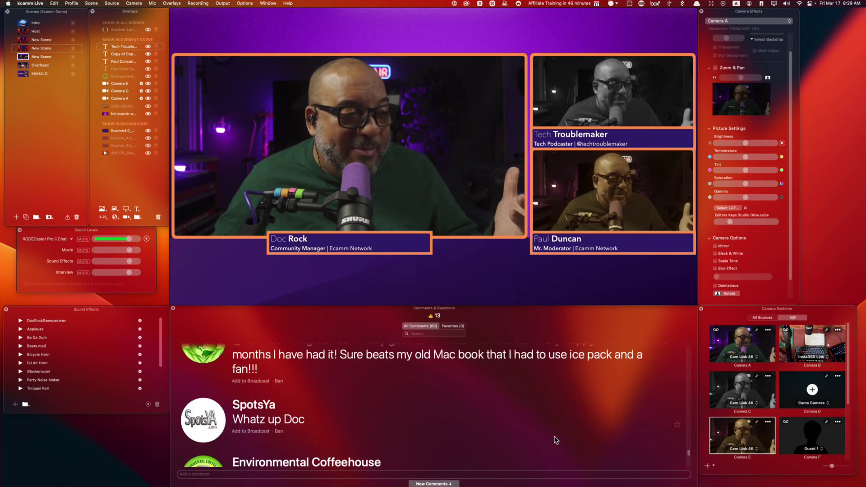
scroll(556, 440, "down", 3)
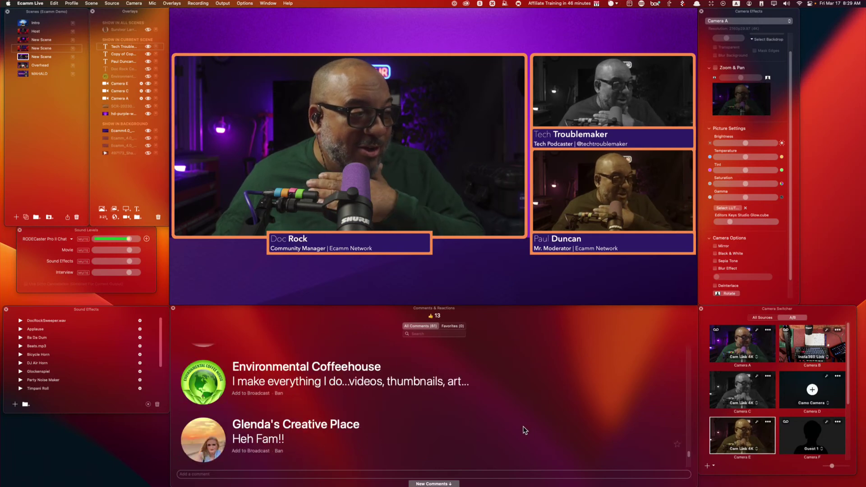
scroll(521, 426, "down", 3)
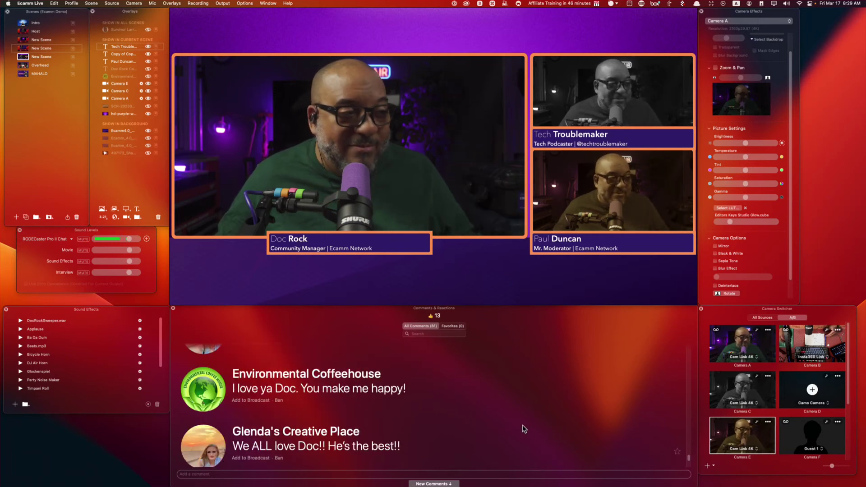
scroll(522, 424, "down", 2)
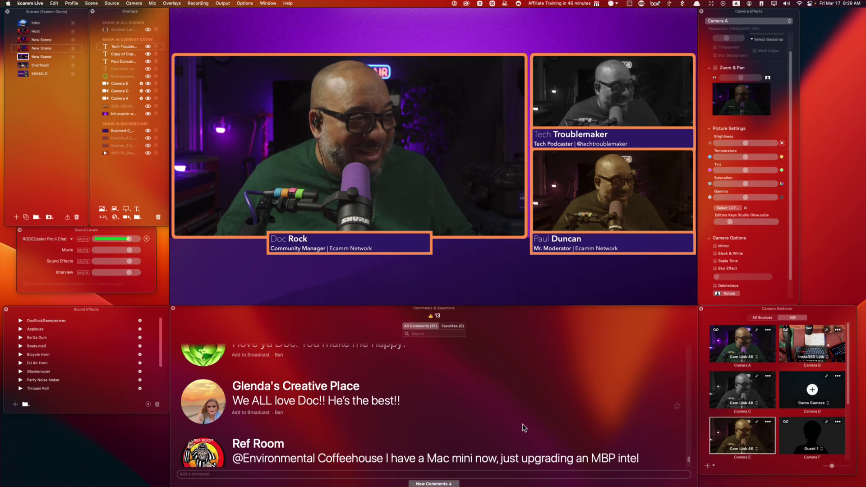
scroll(522, 424, "down", 2)
scroll(523, 426, "down", 2)
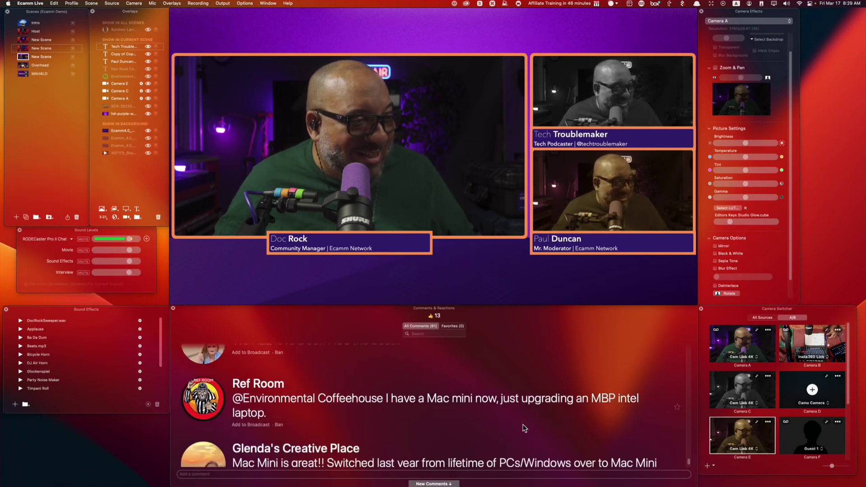
scroll(523, 428, "down", 2)
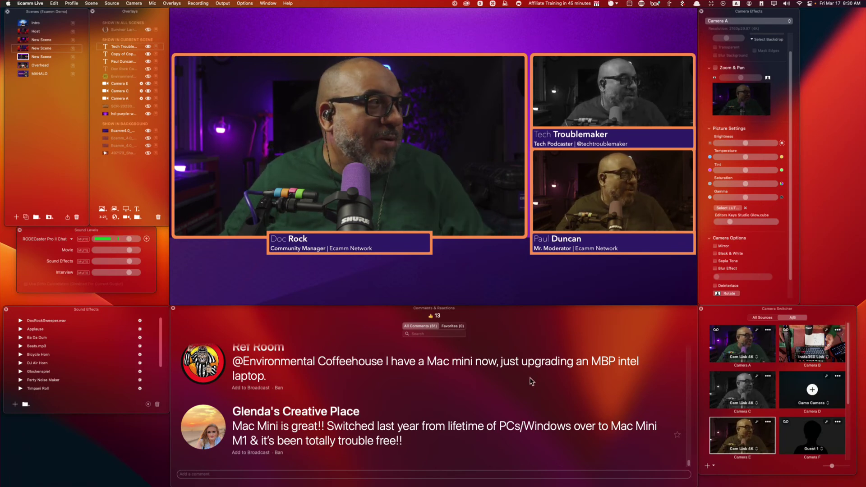
Create a new empty scene and size the Studio Display and Mac Studio image to fill it.
left_click(17, 217)
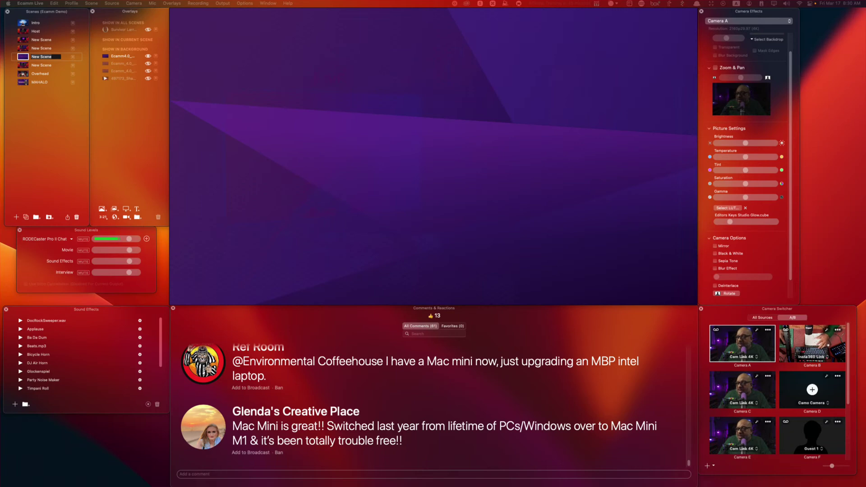
left_click_drag(340, 143, 349, 141)
scroll(487, 208, "down", 10)
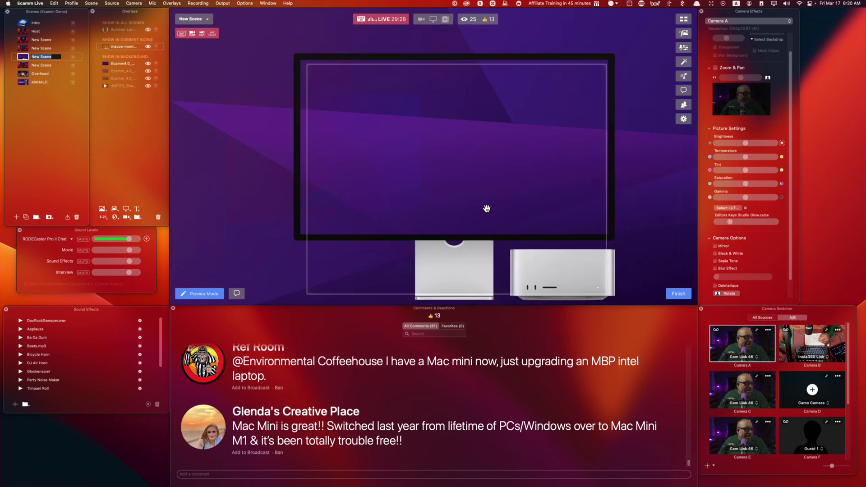
left_click_drag(492, 203, 584, 135)
left_click_drag(447, 209, 323, 347)
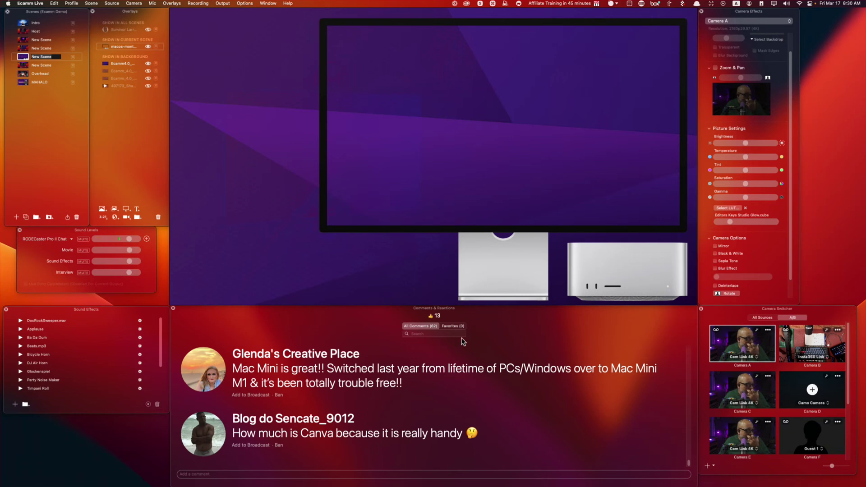
Place Camera A over the display's screen and enlarge it to cover the screen.
left_click_drag(751, 348, 505, 128)
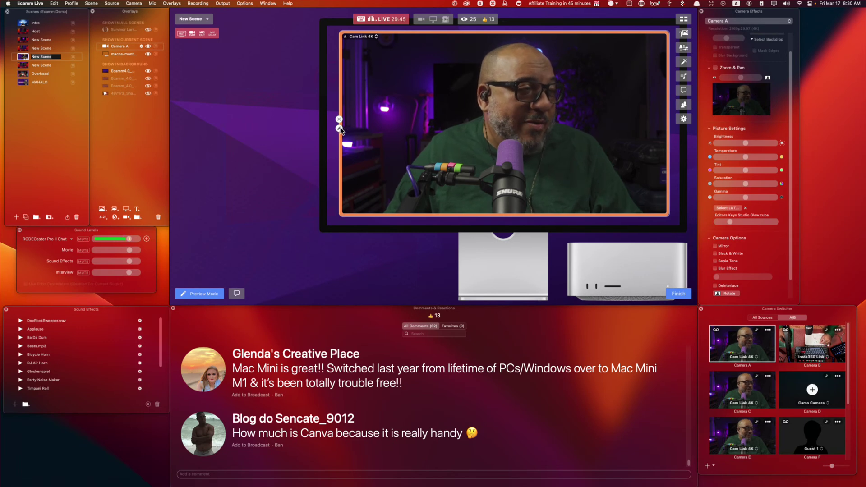
left_click_drag(376, 131, 359, 118)
left_click_drag(650, 202, 682, 226)
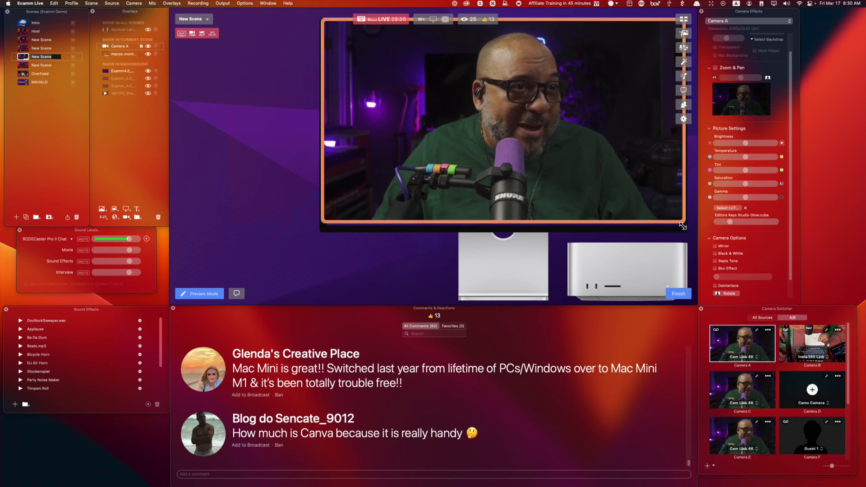
Keep Camera A as the layer's source and change its shape from Wide (16:9) to Custom.
left_click(320, 125)
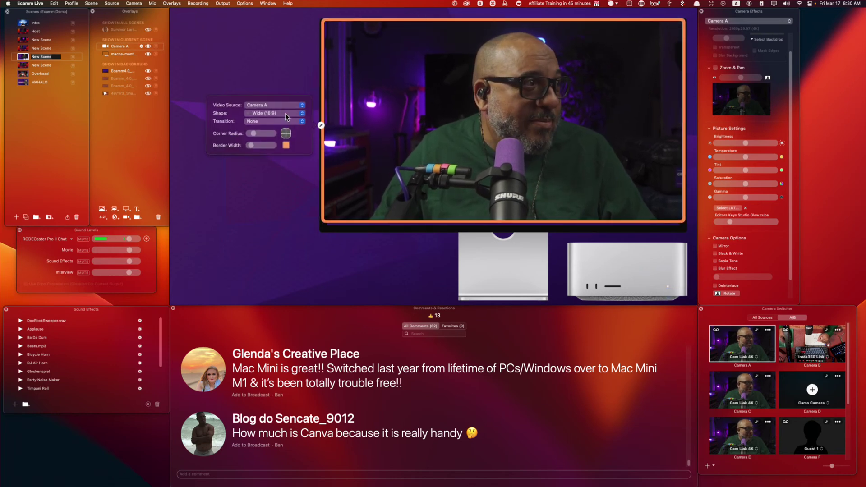
left_click(272, 104)
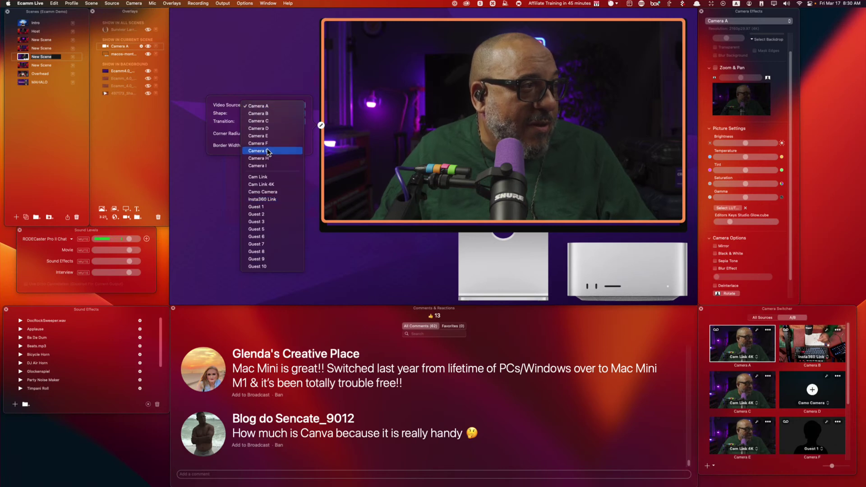
left_click(234, 126)
left_click(273, 116)
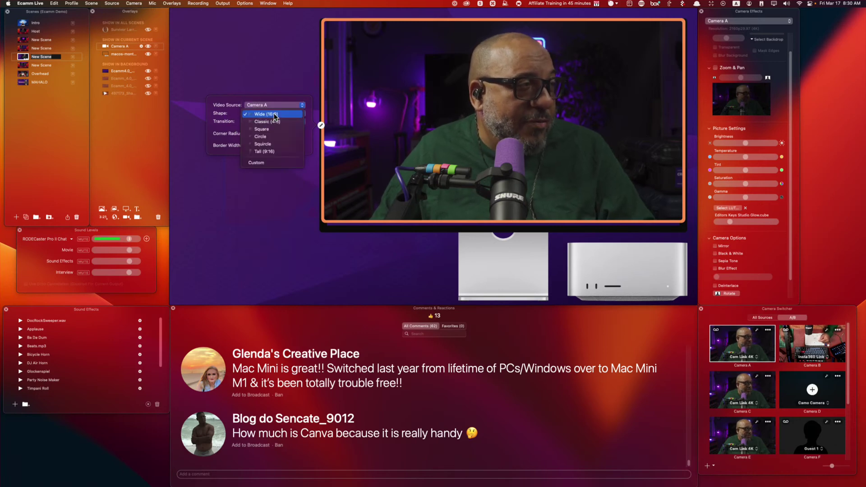
left_click(245, 117)
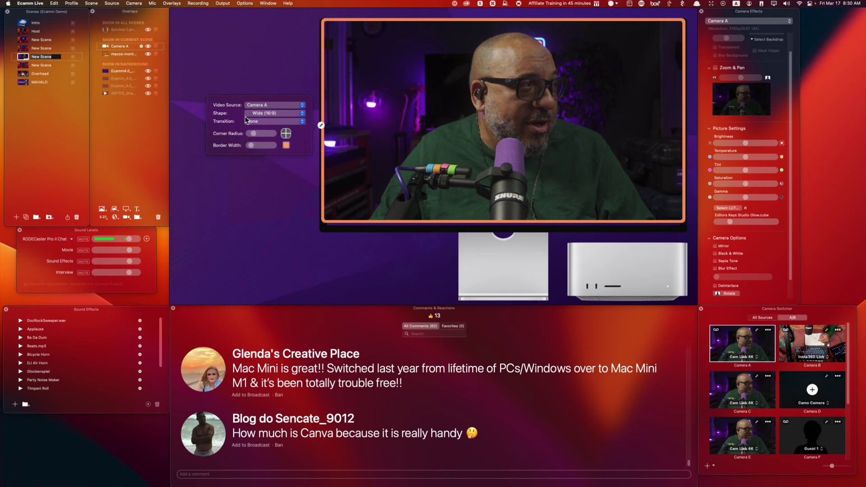
left_click(270, 114)
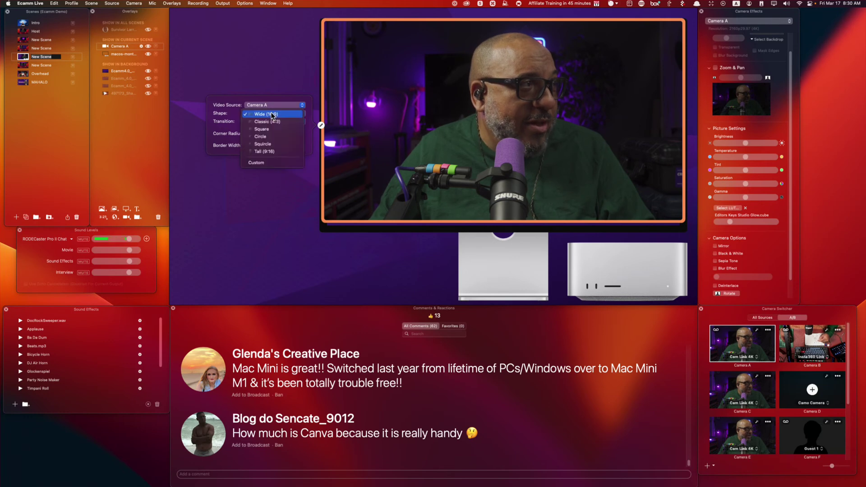
left_click(270, 160)
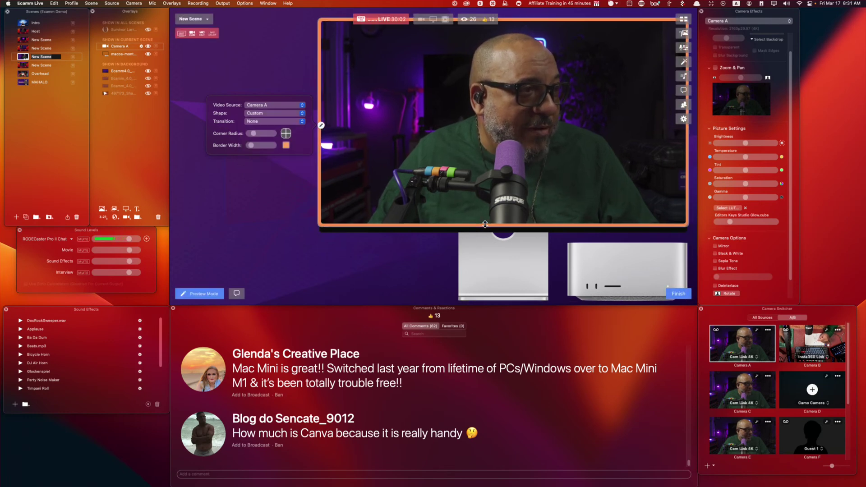
Fit the camera frame's bottom, left and right edges to the screen and layer it behind the monitor image.
left_click_drag(485, 224, 482, 228)
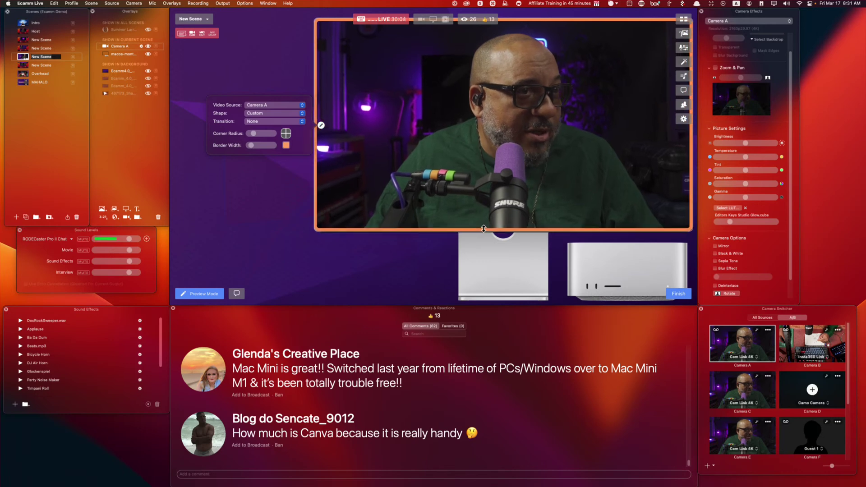
left_click_drag(316, 140, 321, 143)
left_click_drag(690, 151, 684, 153)
left_click_drag(121, 50, 121, 58)
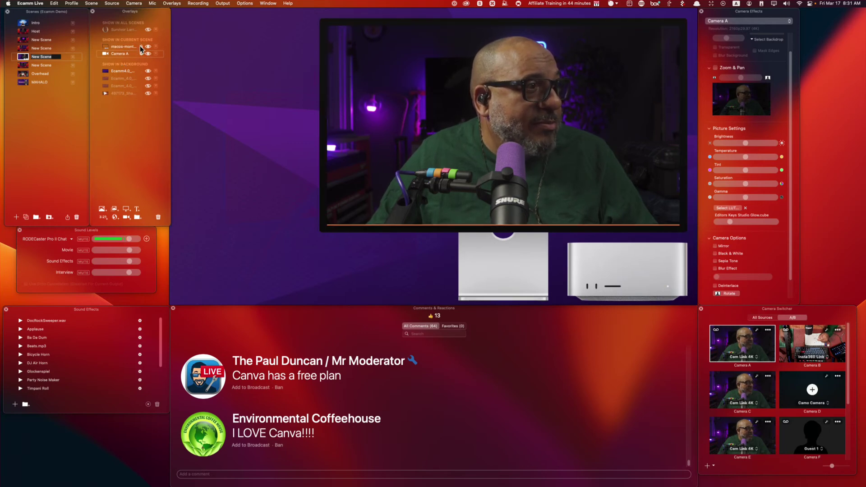
mouse_move(447, 78)
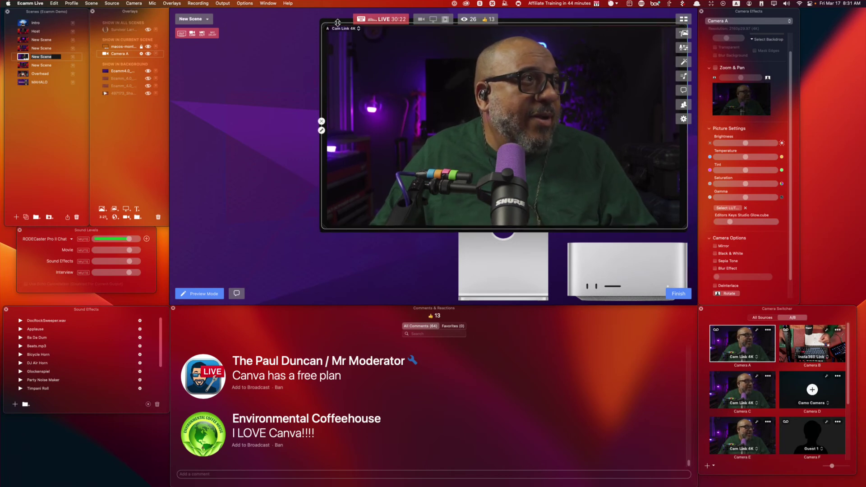
Extend the camera slightly, put the ecamm_e.png logo on the stand, and add the Disclosures 101 PDF.
left_click_drag(329, 22, 327, 20)
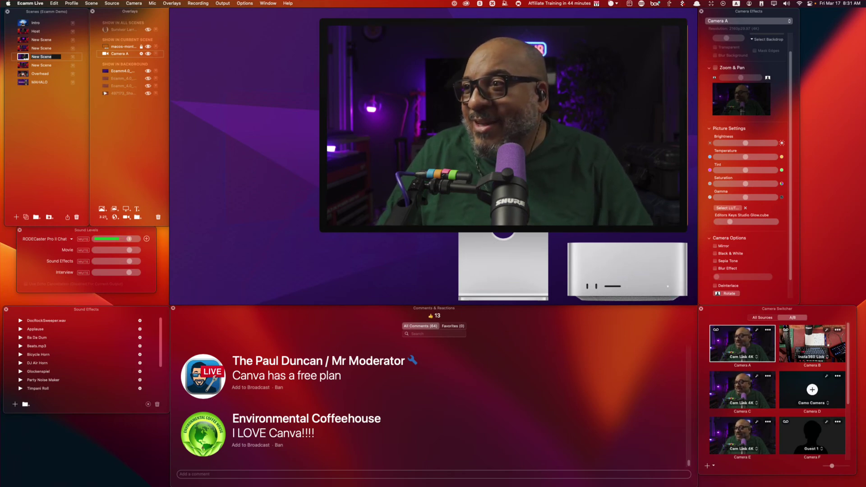
left_click_drag(236, 97, 502, 268)
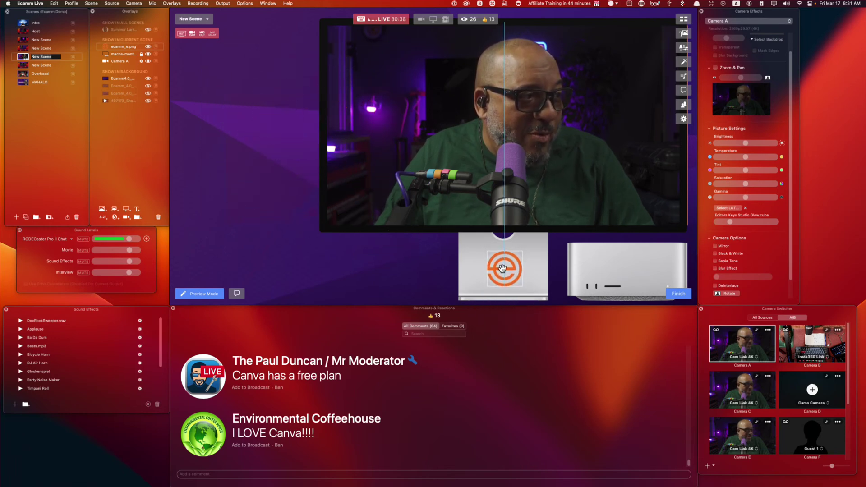
left_click(678, 293)
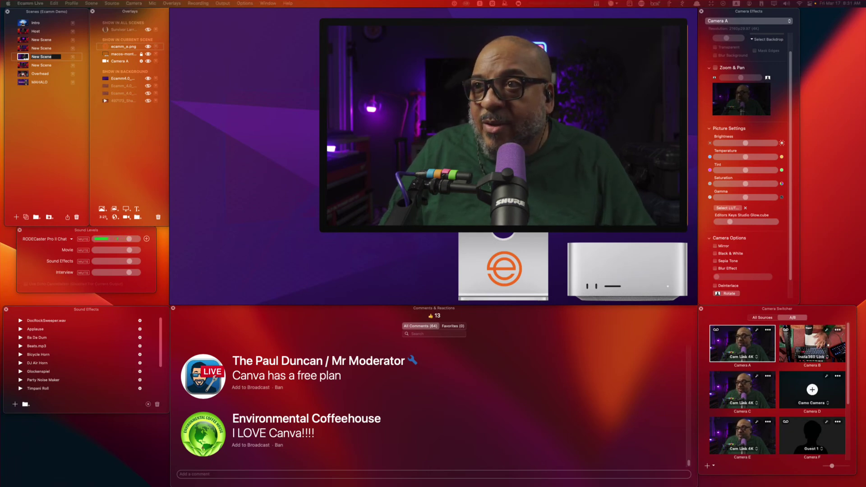
left_click_drag(286, 145, 254, 145)
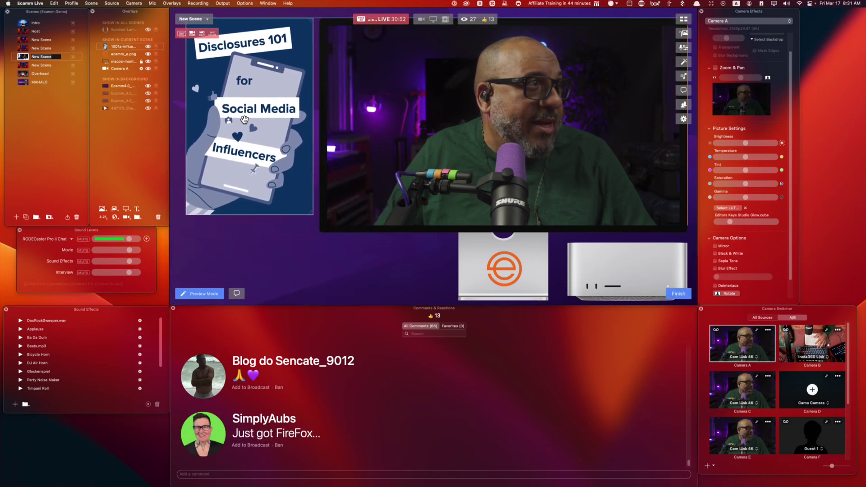
Enlarge the Disclosures 101 overlay down-left, page through to page 5, then return to page 1.
left_click_drag(186, 214, 179, 230)
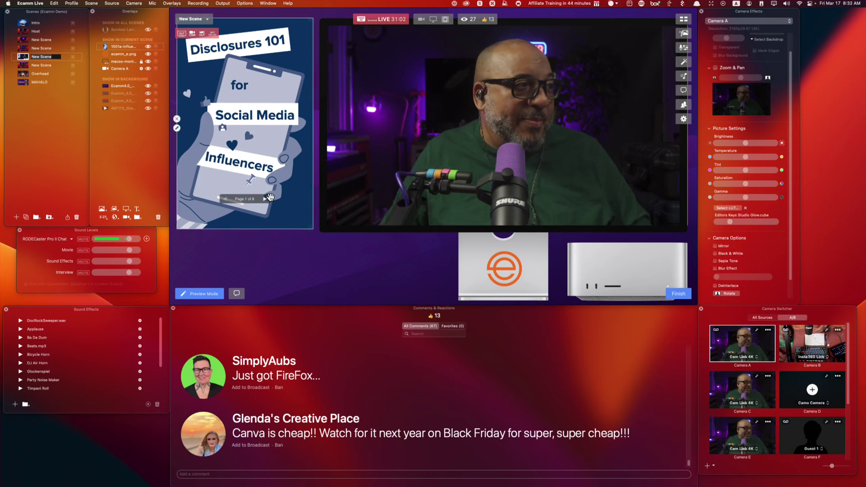
left_click(269, 197)
left_click(268, 197)
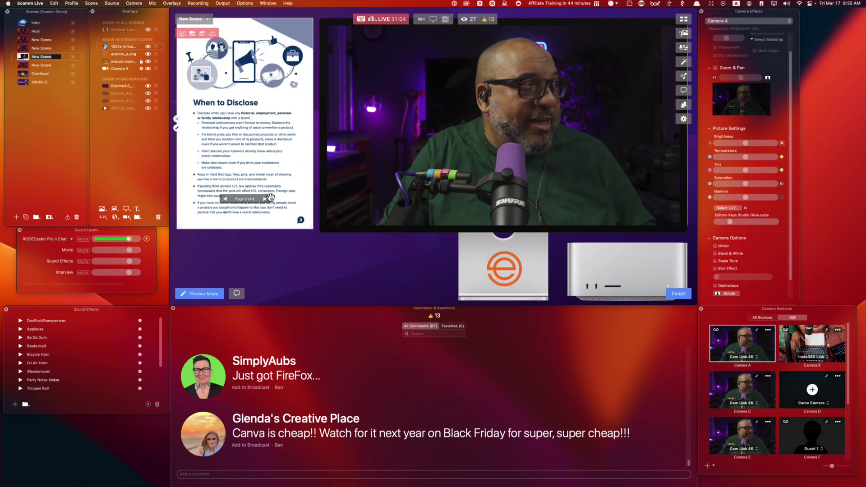
left_click(269, 197)
left_click(269, 197)
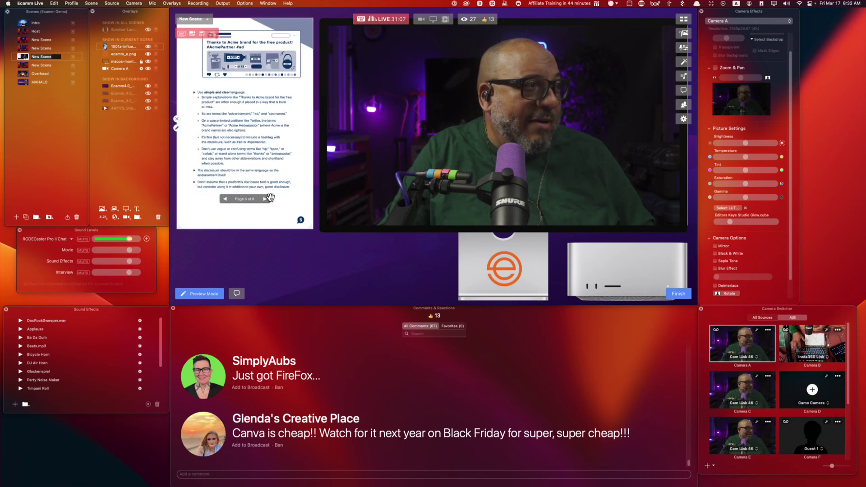
key("Left")
key("Left")
key("Left")
key("Left")
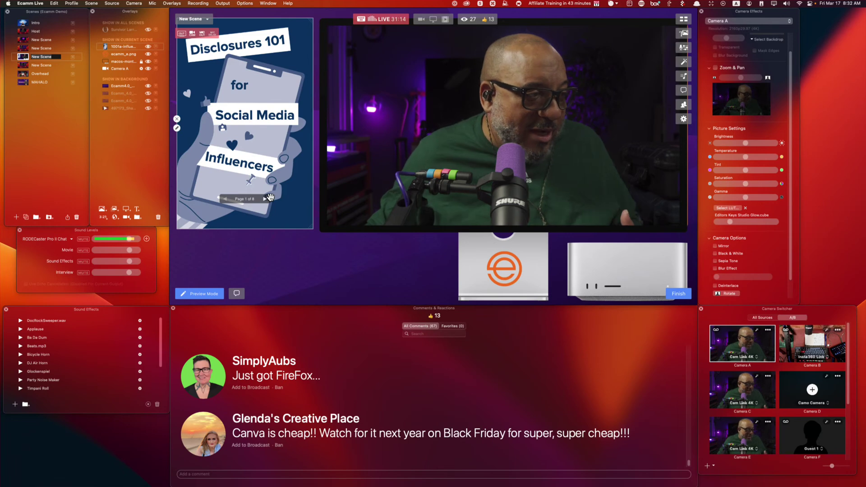
left_click(374, 313)
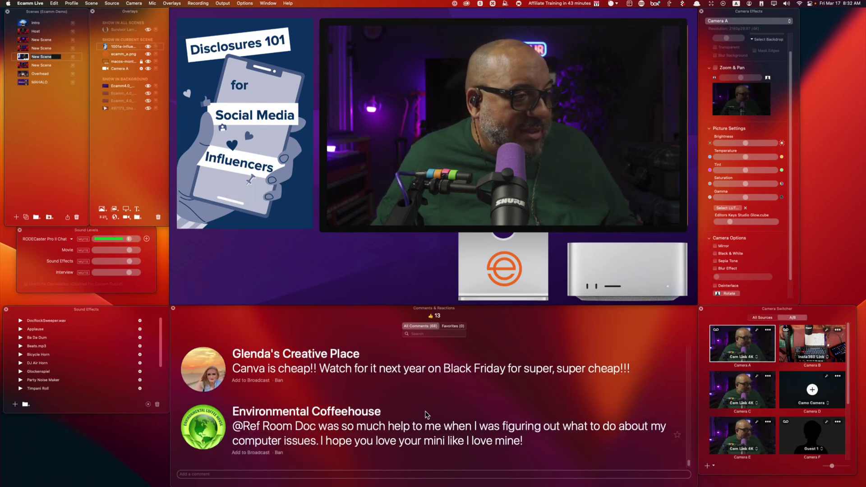
Shift the camera overlay left so its edge snaps to the vertical alignment guide.
mouse_move(321, 269)
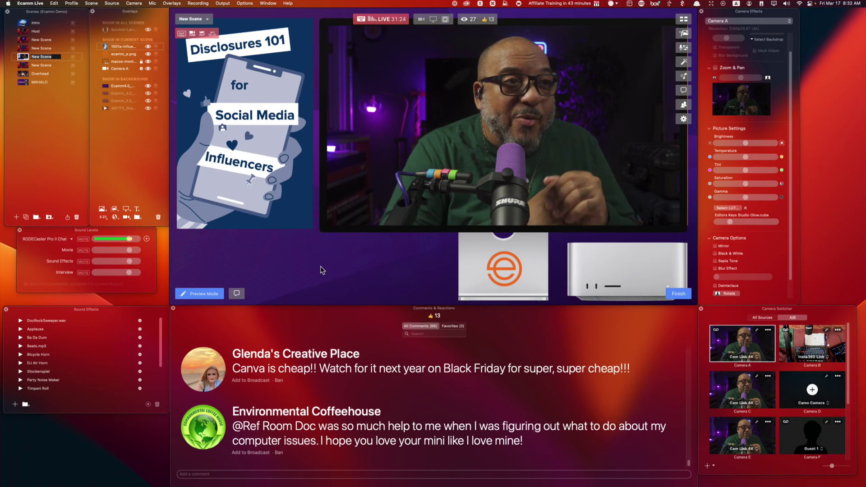
left_click_drag(483, 175, 482, 175)
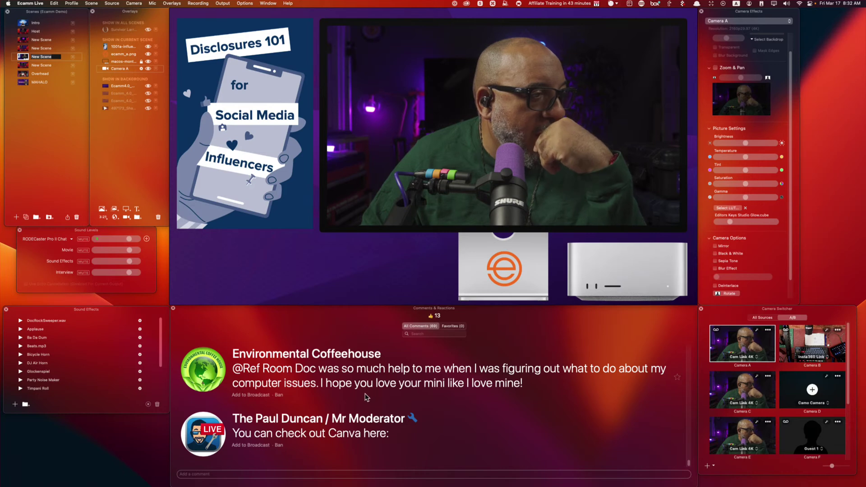
Put the viewer's computer-help comment on the broadcast and add LCS_VP9.webm as a scene overlay.
left_click(209, 373)
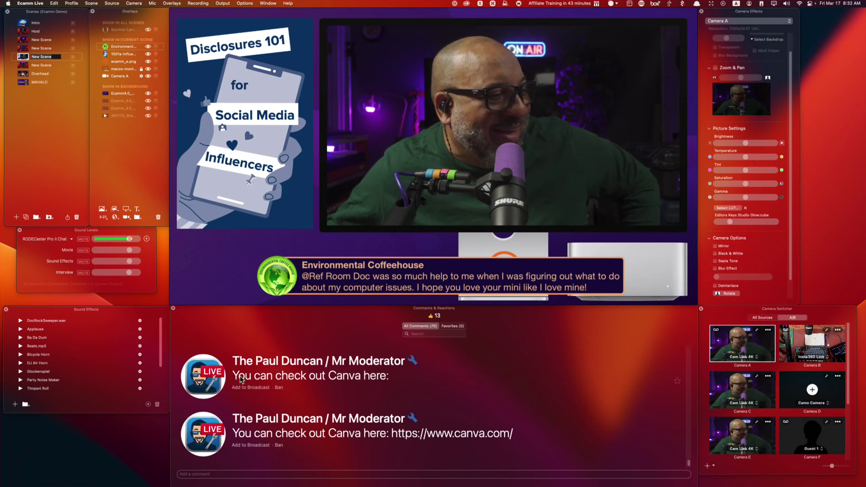
mouse_move(193, 95)
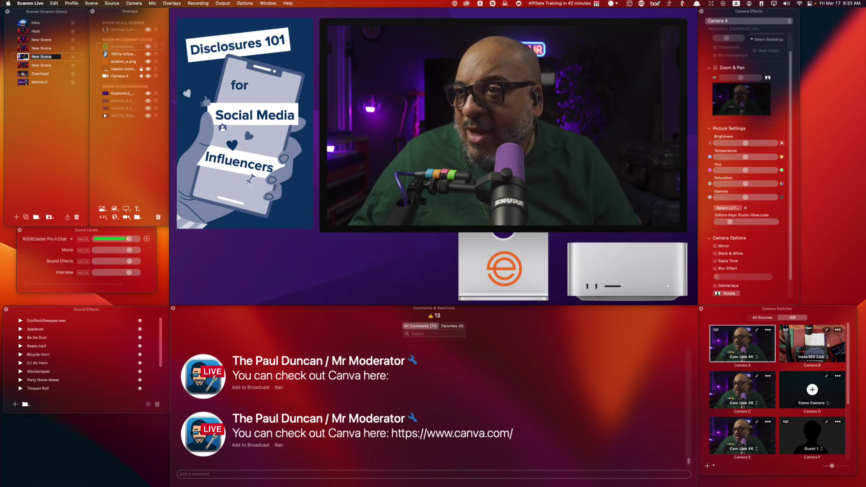
left_click_drag(632, 416, 184, 140)
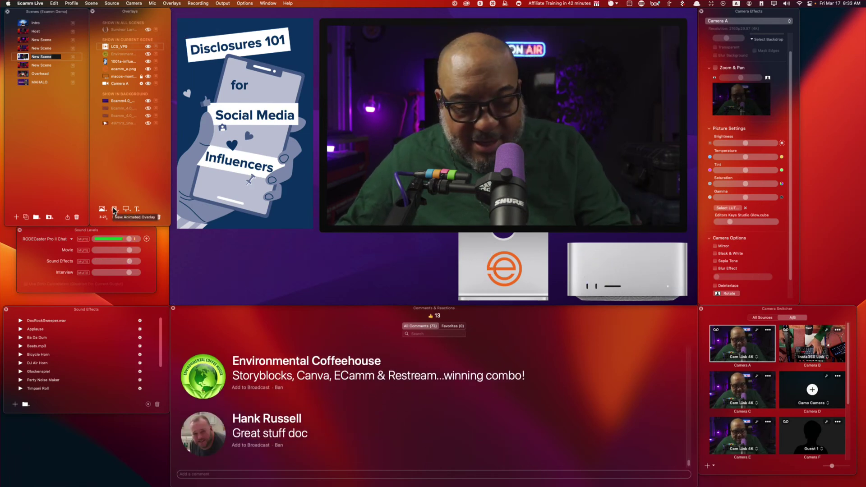
key("super+alt")
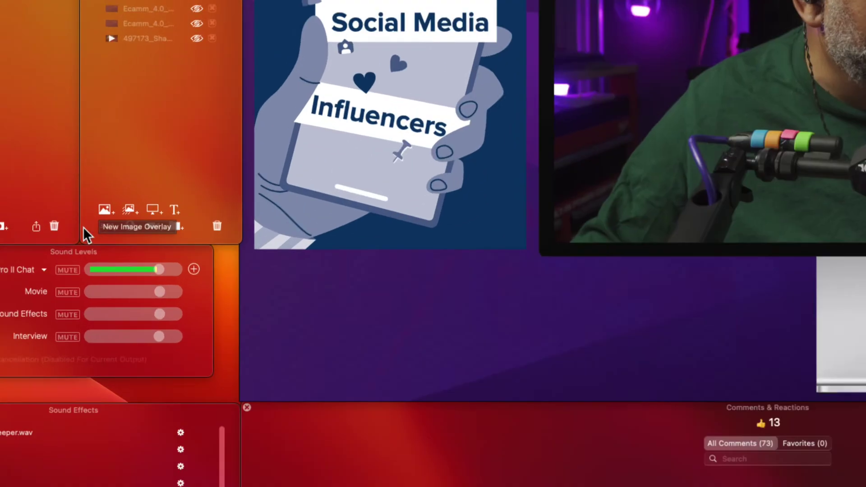
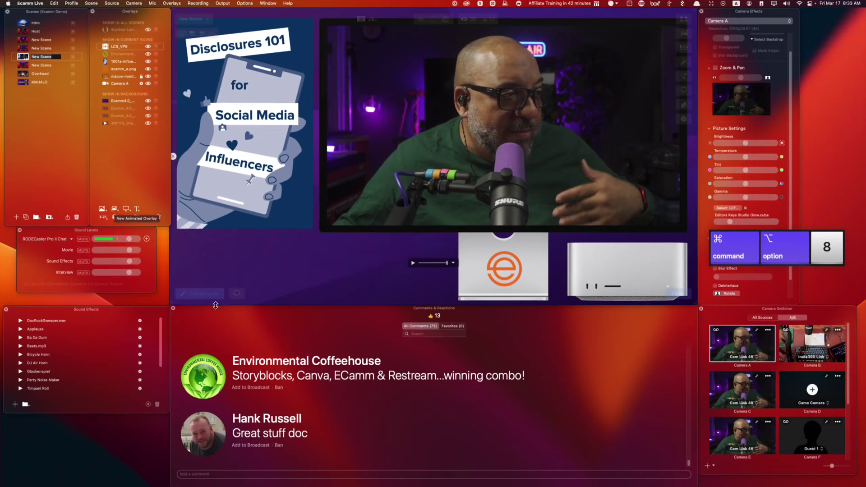
Put the winning-combo viewer comment on the broadcast as a lower third.
scroll(358, 412, "up", 1)
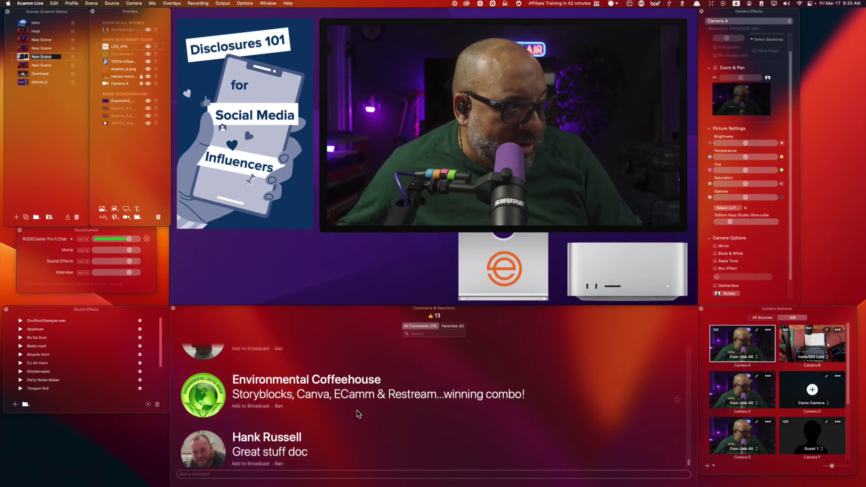
left_click(202, 396)
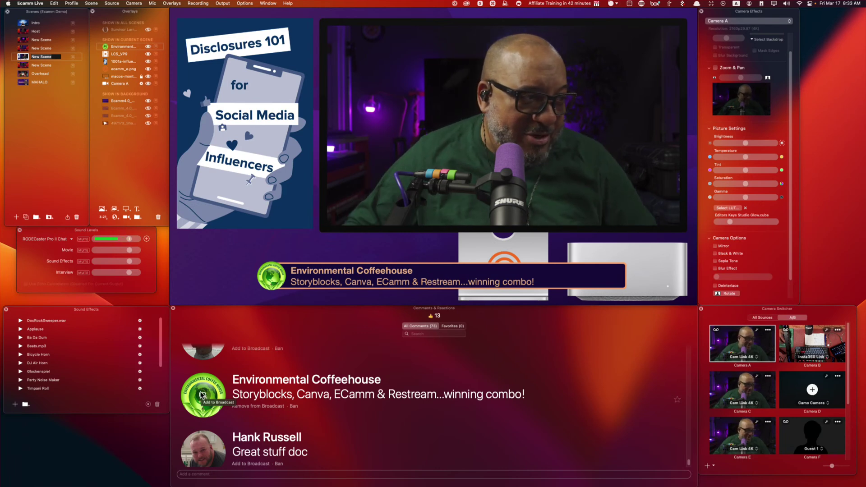
scroll(373, 440, "up", 2)
scroll(373, 440, "down", 1)
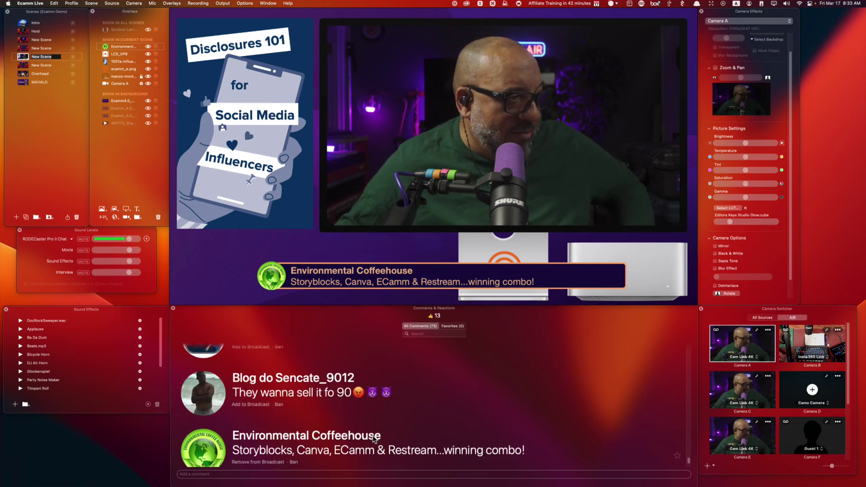
Swap in the 'Great stuff' doc comment, then switch to the host camera and Guest 1 scene.
scroll(374, 440, "up", 2)
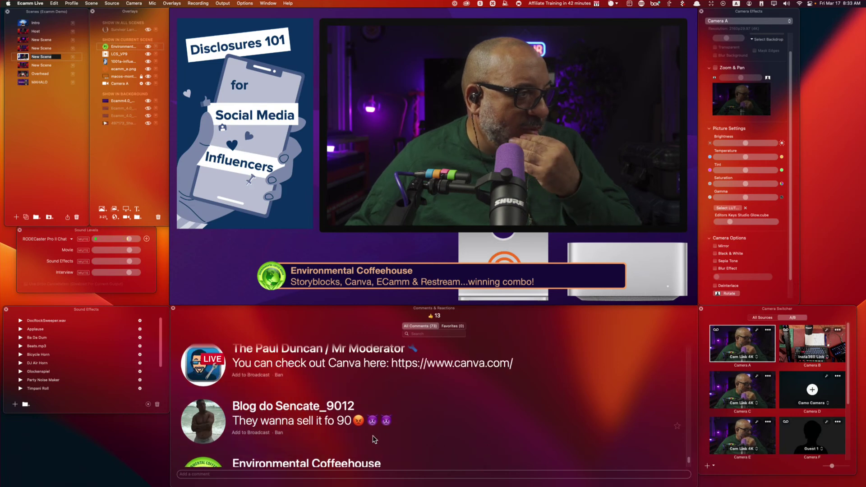
scroll(373, 440, "up", 3)
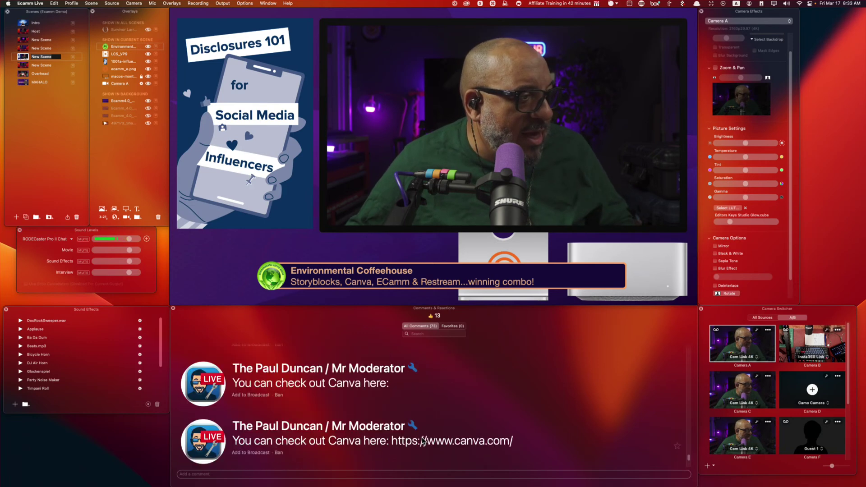
scroll(424, 440, "down", 5)
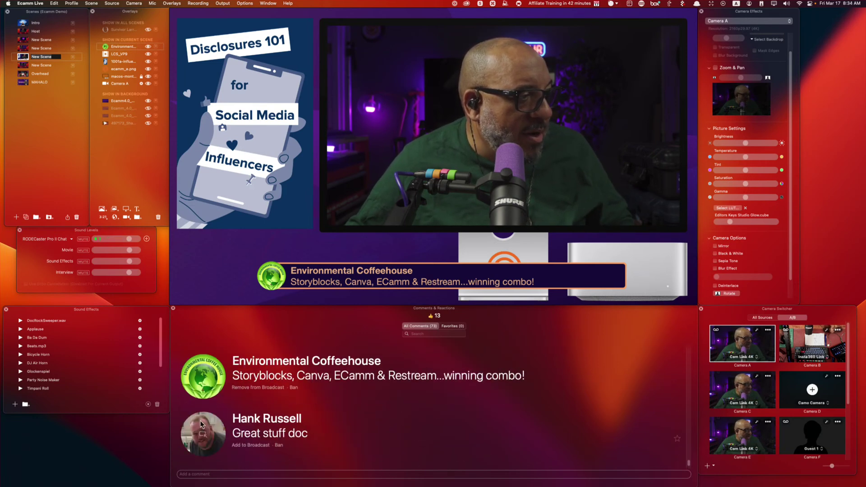
left_click(212, 431)
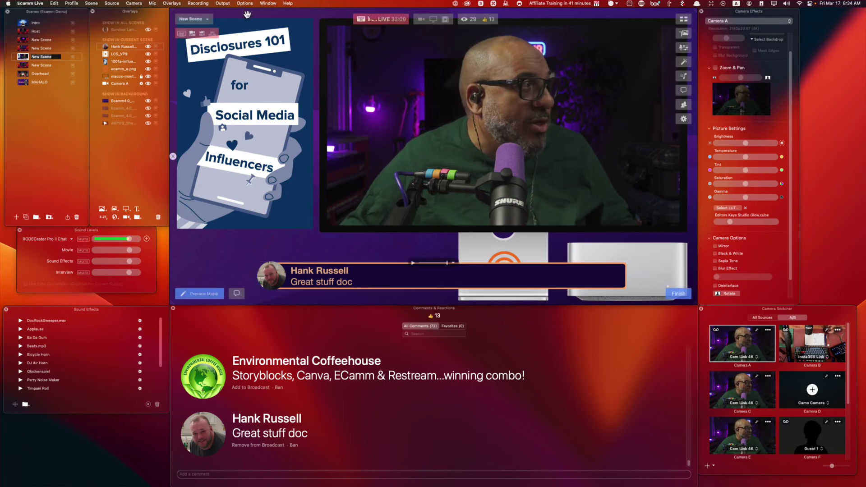
left_click(25, 48)
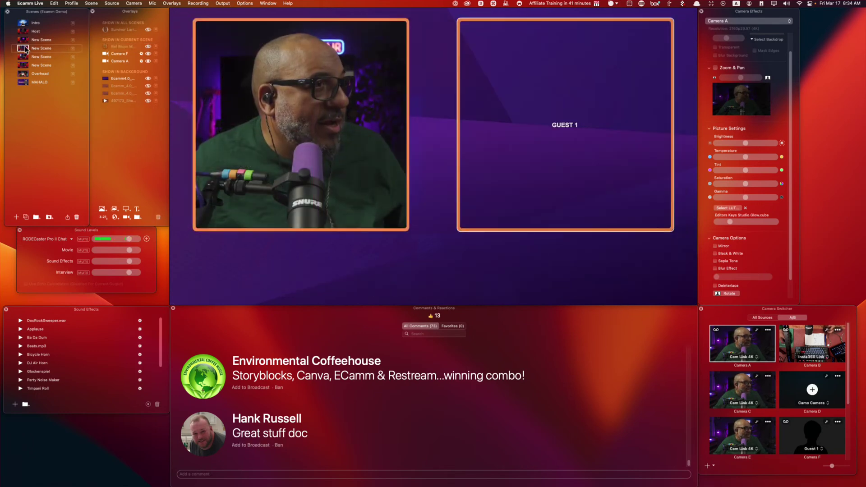
Switch to the browser-share scene and search YouTube for 'ecamm' in Chrome.
left_click(25, 40)
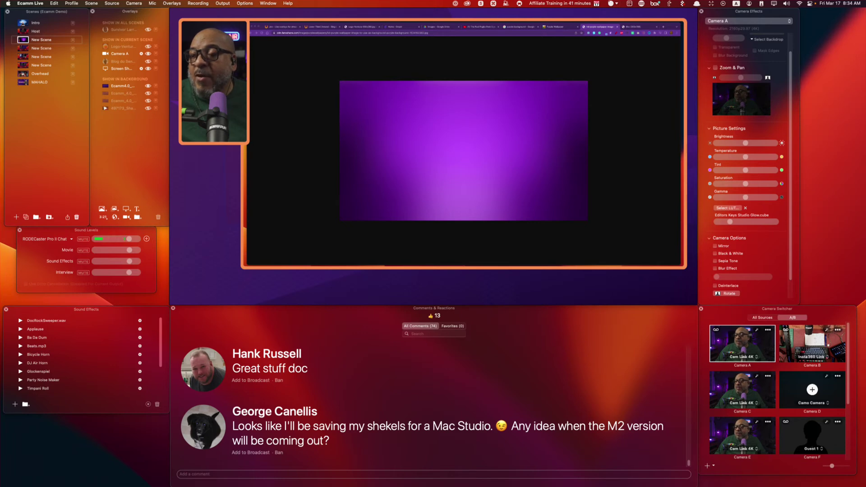
left_click(475, 27)
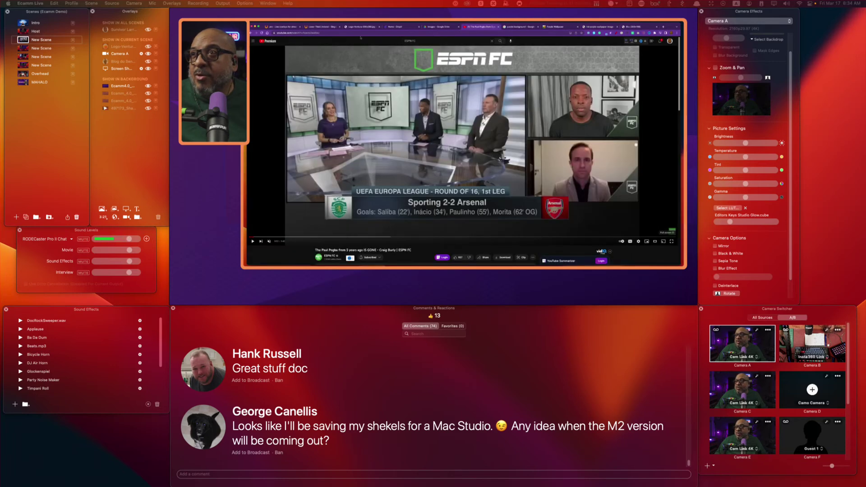
left_click(427, 41)
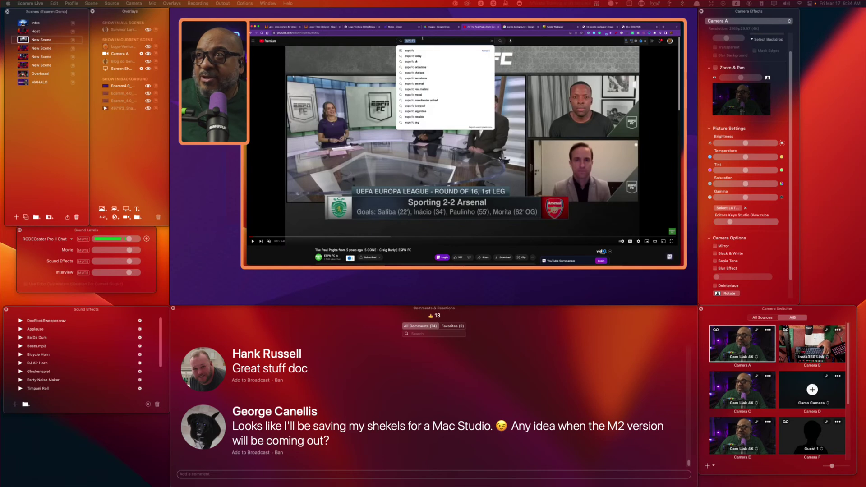
triple_click(422, 40)
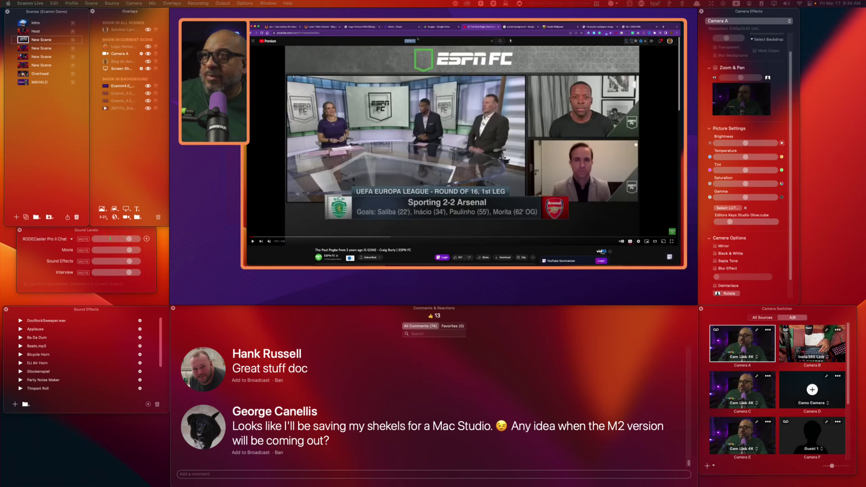
type("e")
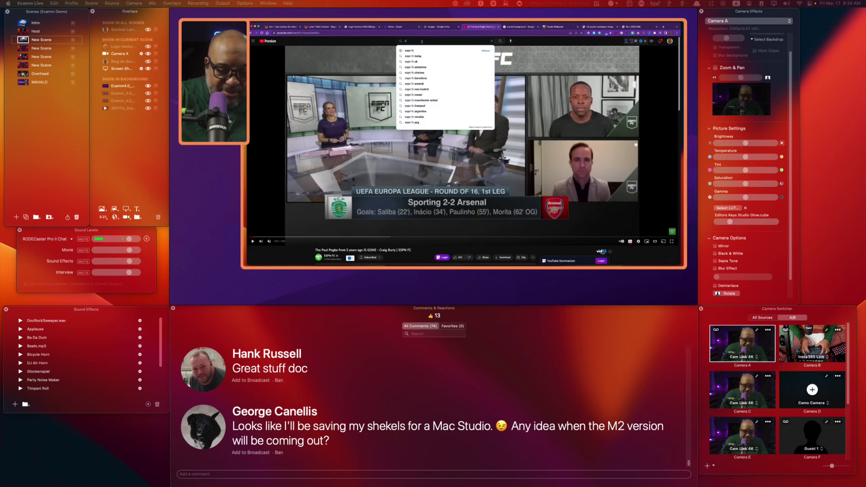
type("camm")
key("Return")
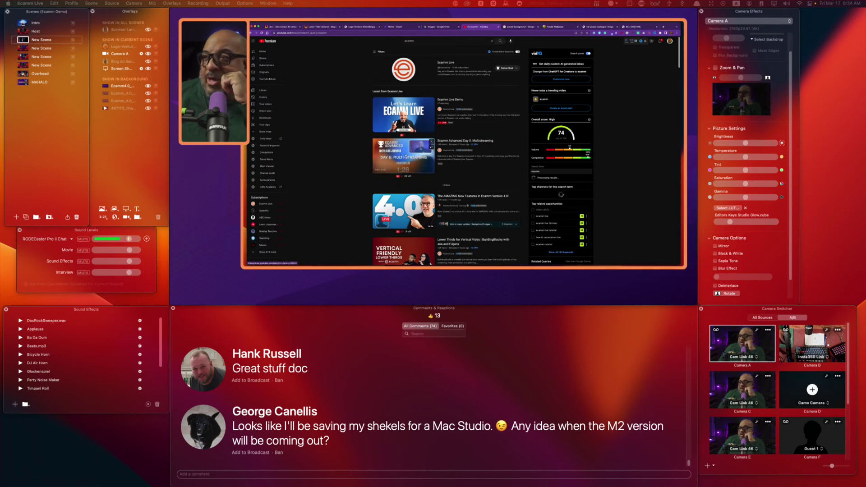
Open the Ecamm Advanced Day 5 video and skip ahead past the countdown.
left_click(406, 157)
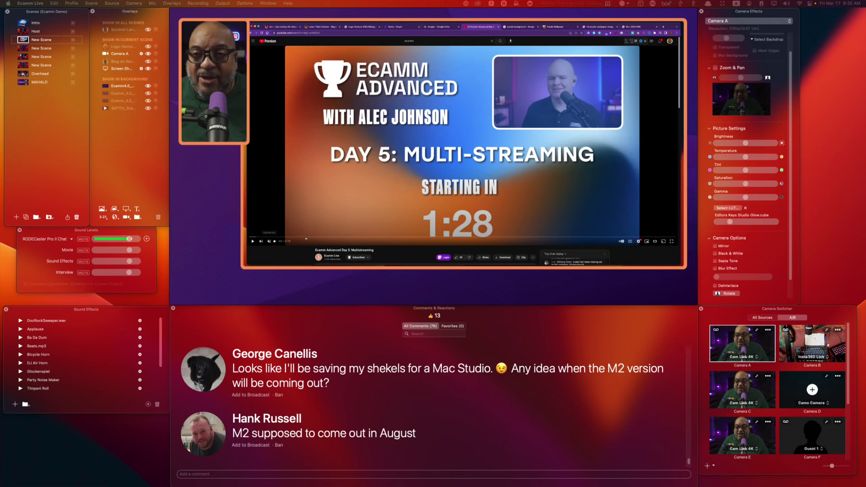
left_click(315, 238)
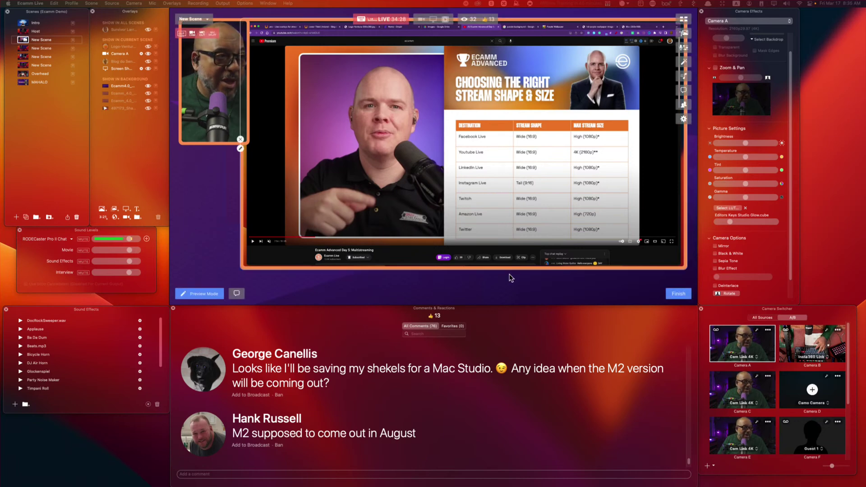
Crop the bottom and left edges off the screen-share overlay.
key("alt")
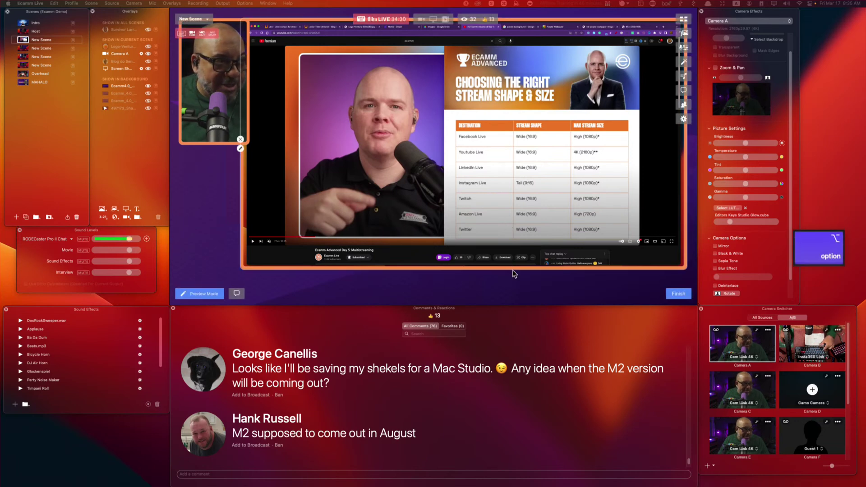
left_click_drag(512, 269, 513, 258)
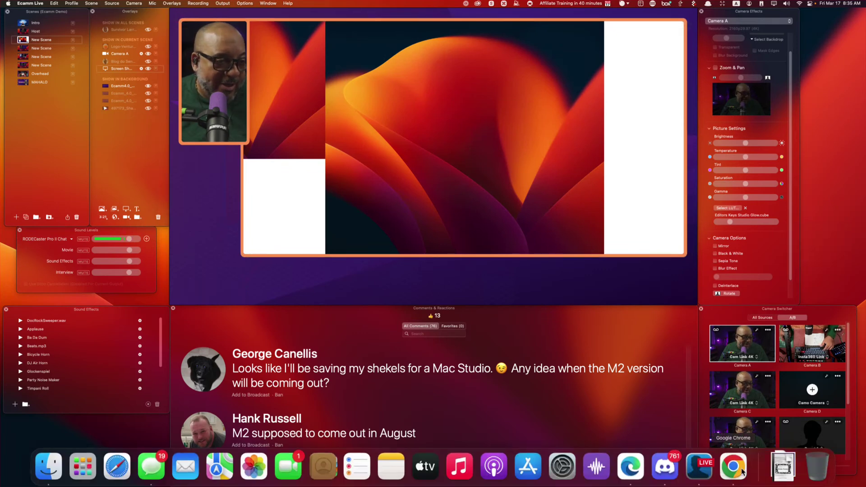
left_click(736, 466)
left_click(614, 195)
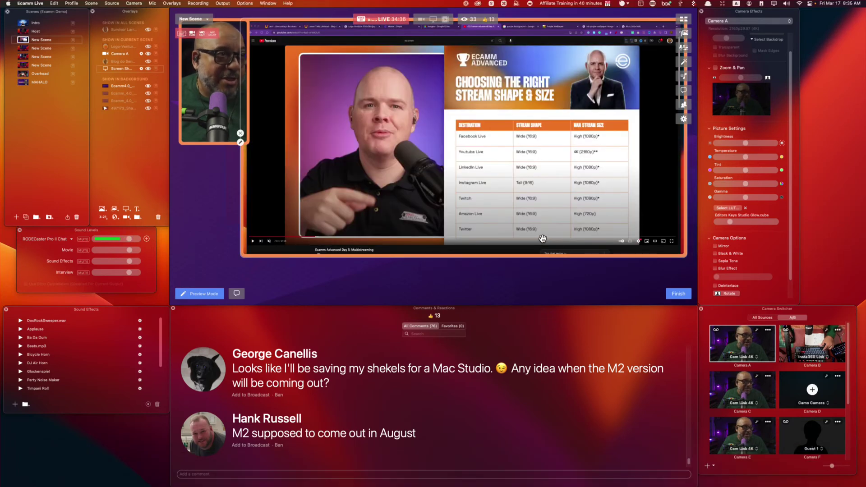
key("alt")
left_click_drag(533, 255, 537, 247)
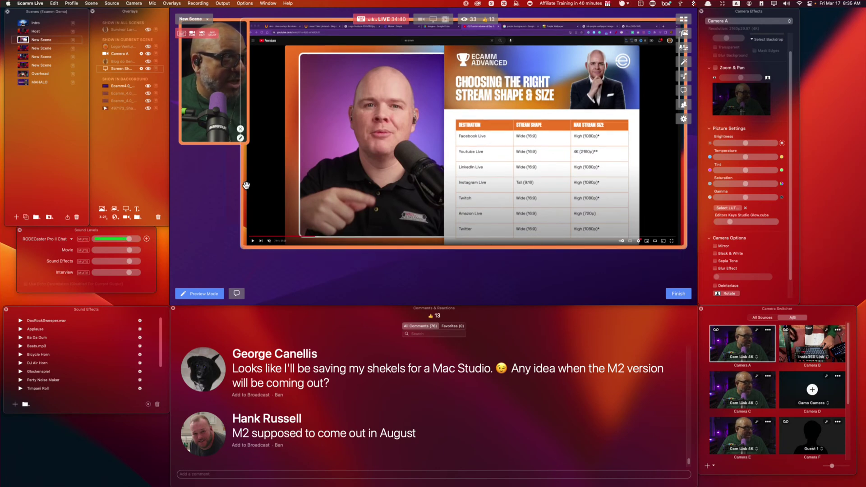
key("alt")
left_click_drag(240, 187, 281, 187)
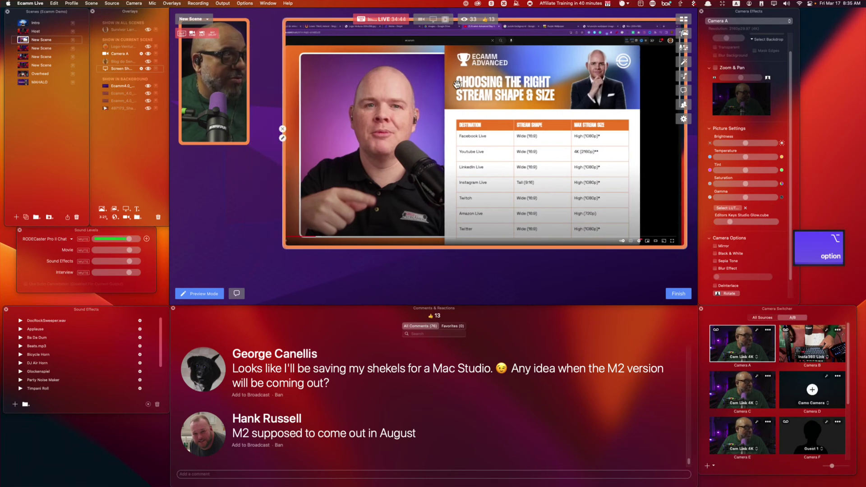
Crop off the browser tabs and right side, then move the video up-right and enlarge it.
key("alt")
left_click_drag(561, 21, 563, 44)
left_click_drag(686, 169, 642, 182)
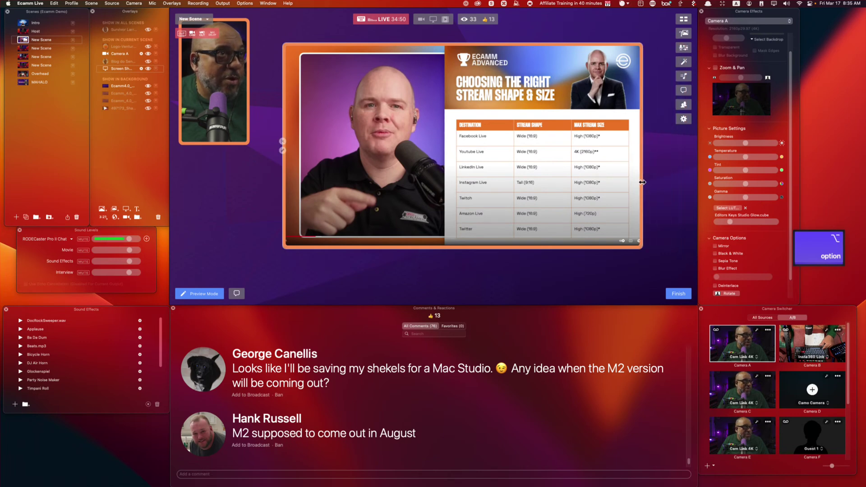
left_click_drag(543, 218, 590, 195)
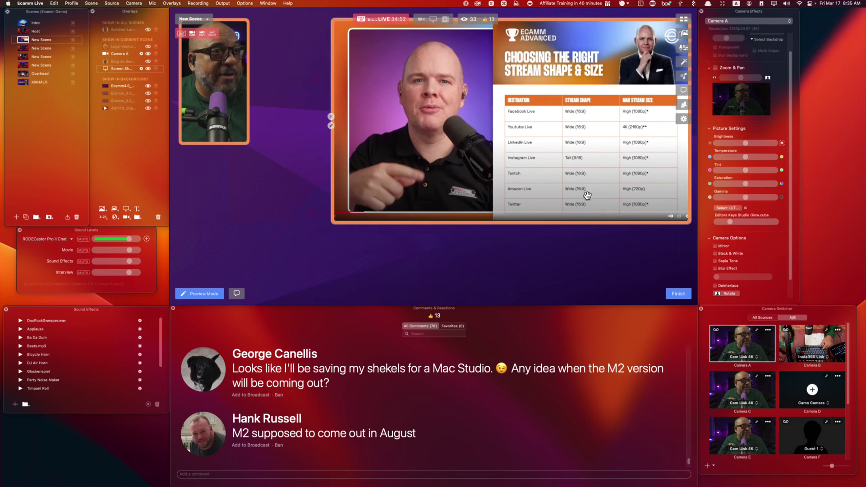
left_click_drag(331, 223, 259, 261)
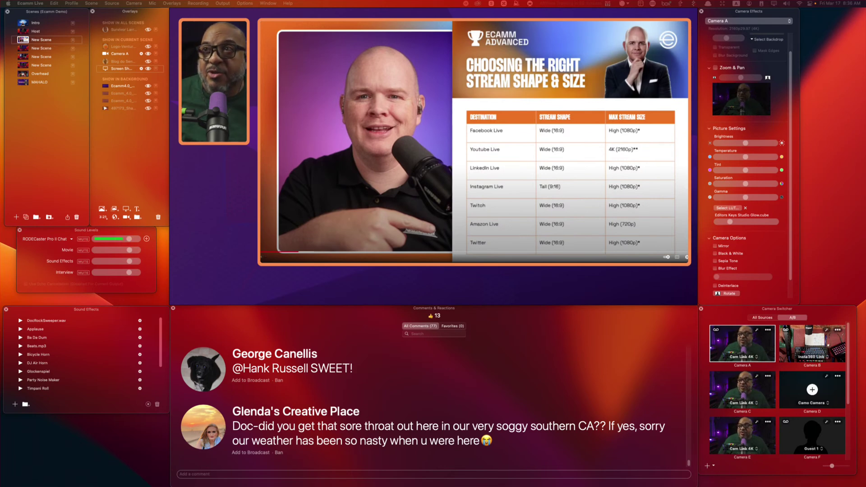
Add a High-Resolution widget overlay using the copied Ecamm Advanced Day 5 video URL.
key("super+c")
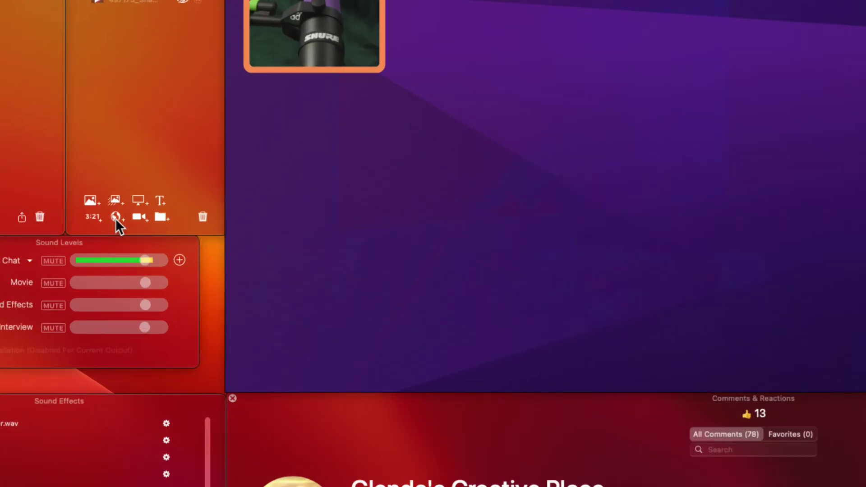
key("super+alt+8")
left_click(115, 218)
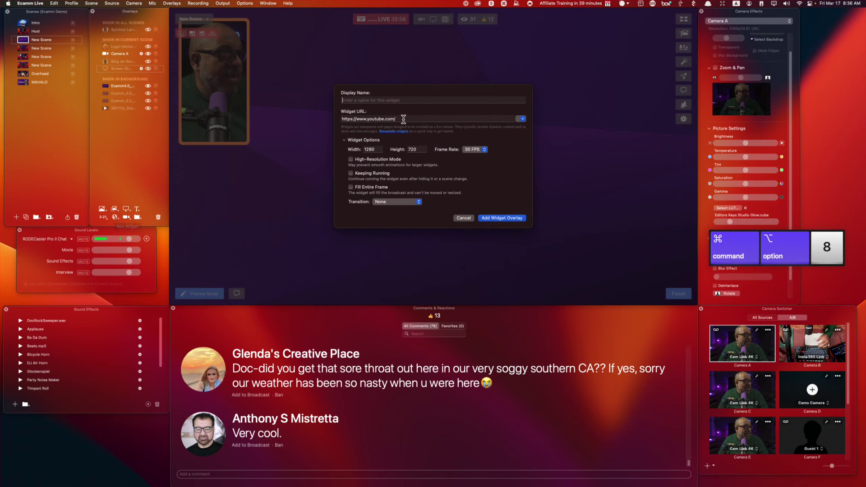
triple_click(397, 119)
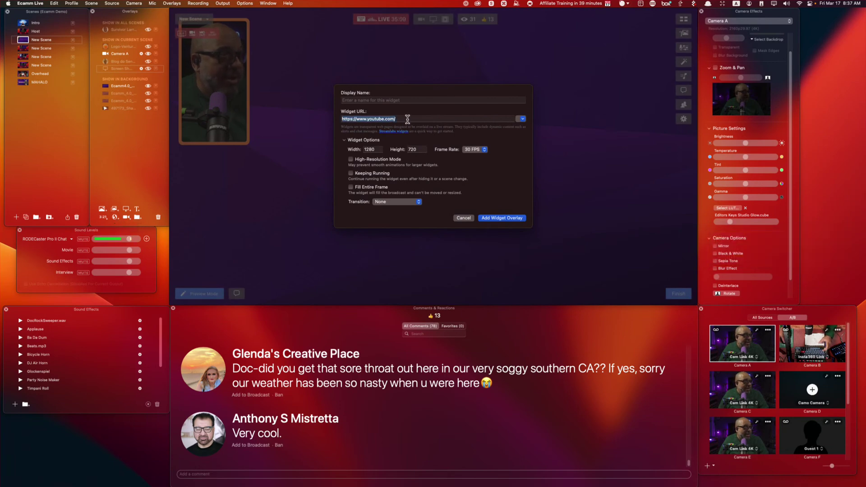
key("super+v")
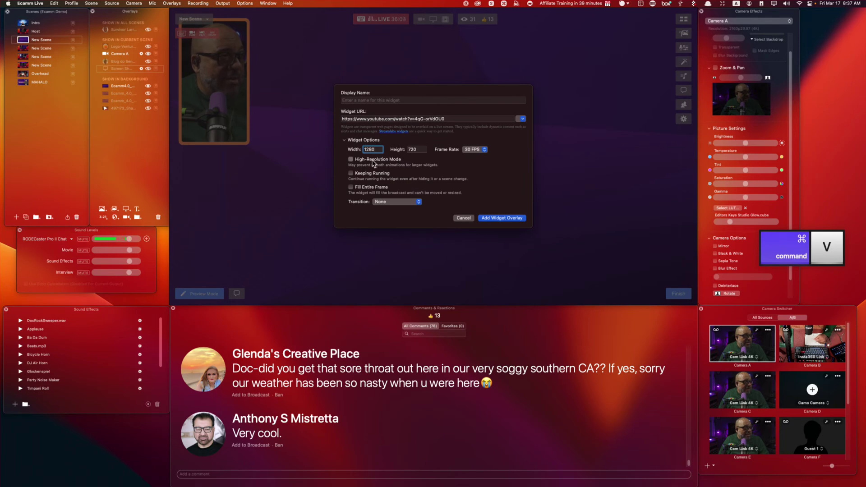
left_click(373, 162)
left_click(501, 219)
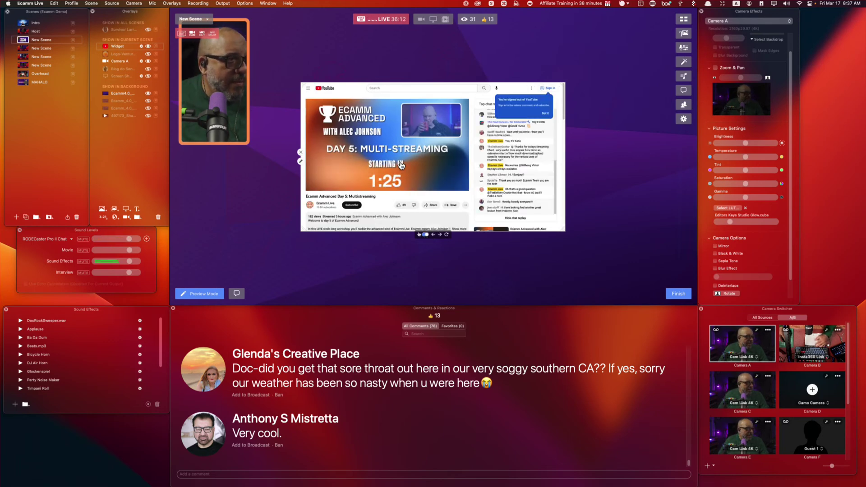
Skip ahead in the widget's video and switch its YouTube player to theater mode.
left_click(338, 179)
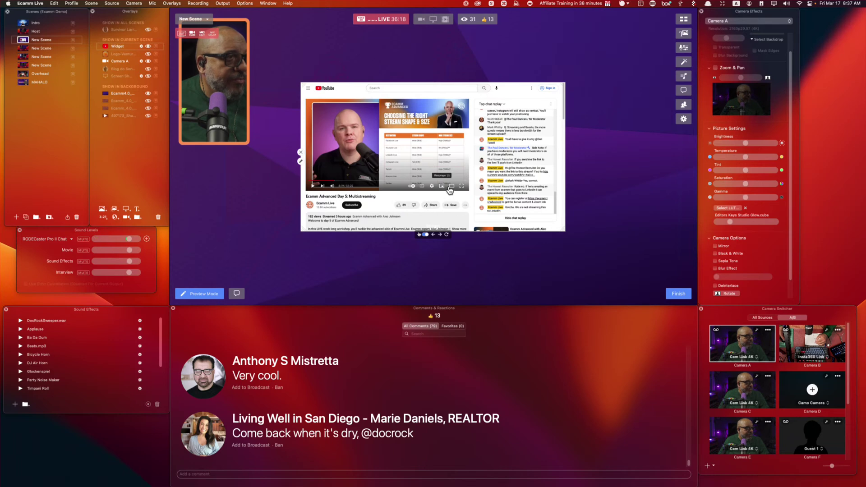
left_click(451, 187)
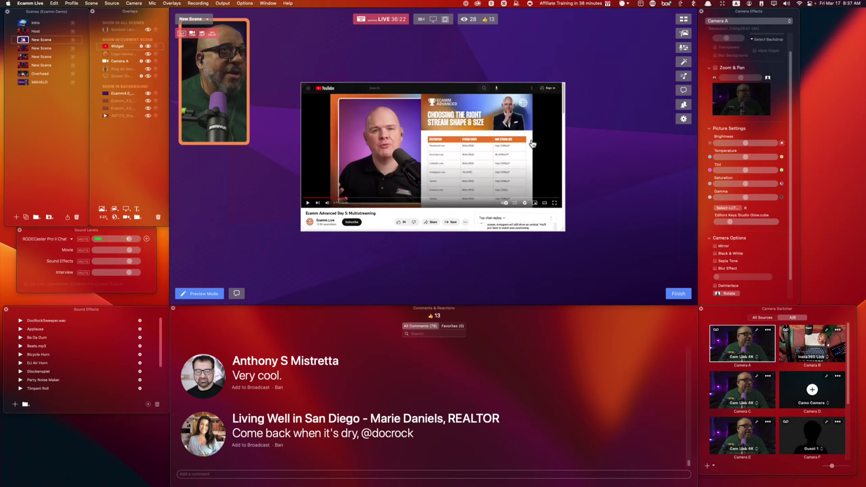
left_click(432, 153)
left_click(433, 153)
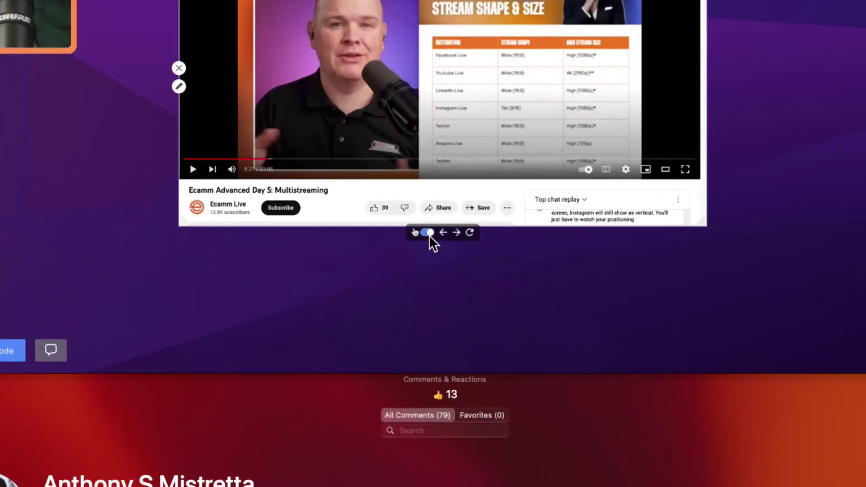
Disable widget interaction, move the widget to the top-right and enlarge it toward the bottom-left.
left_click(428, 233)
left_click_drag(495, 212, 543, 130)
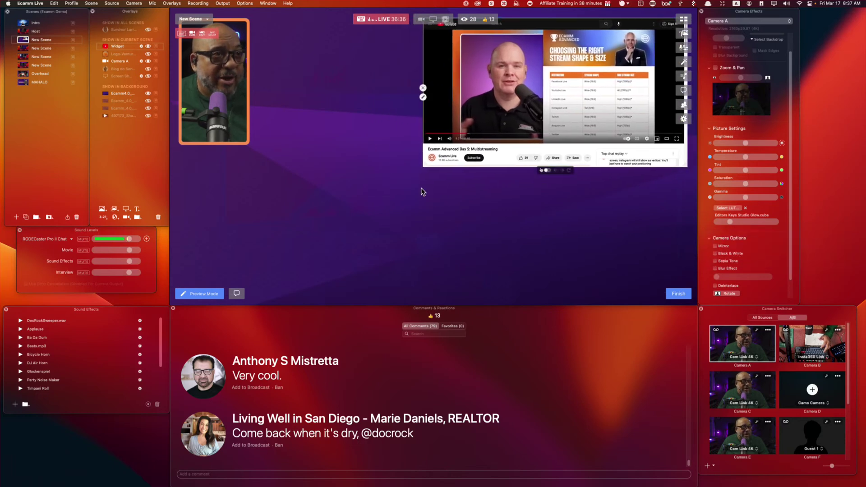
left_click_drag(425, 166, 267, 260)
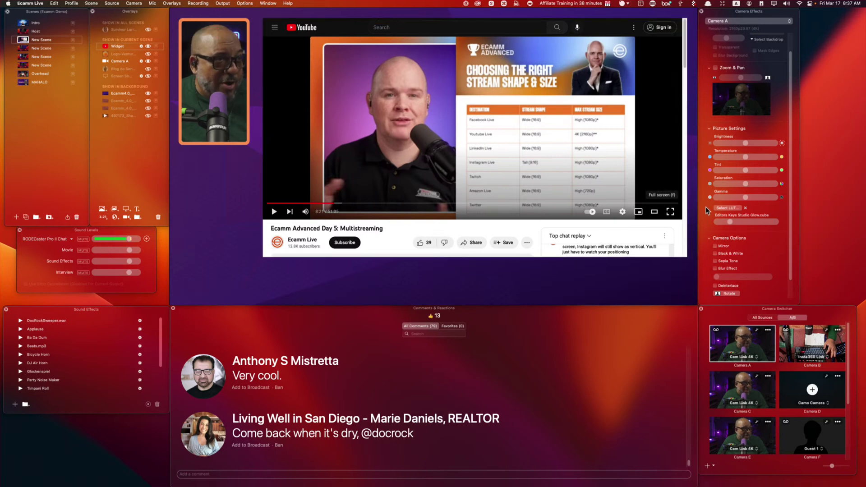
Put the widget's YouTube video in full screen with playback quality on Auto.
left_click(671, 213)
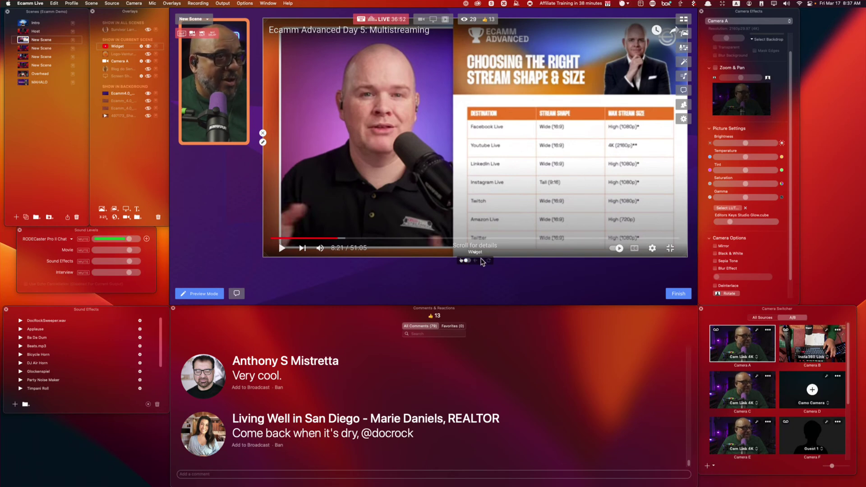
left_click(653, 249)
left_click(654, 224)
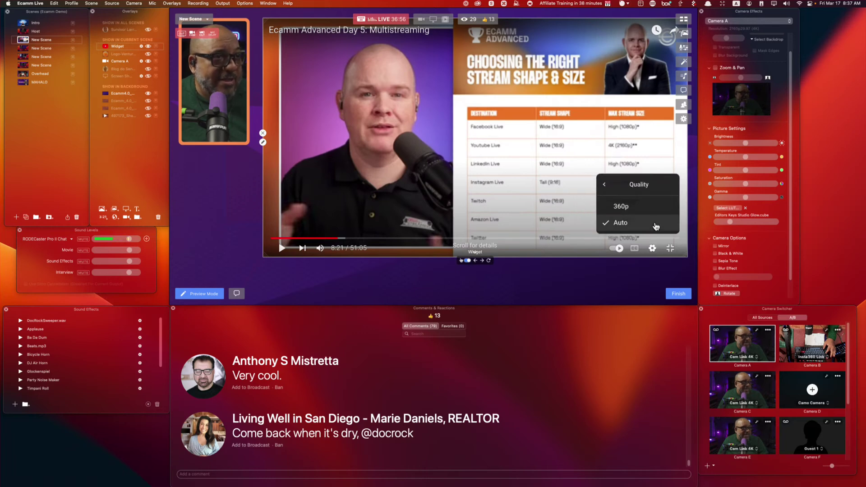
left_click(620, 222)
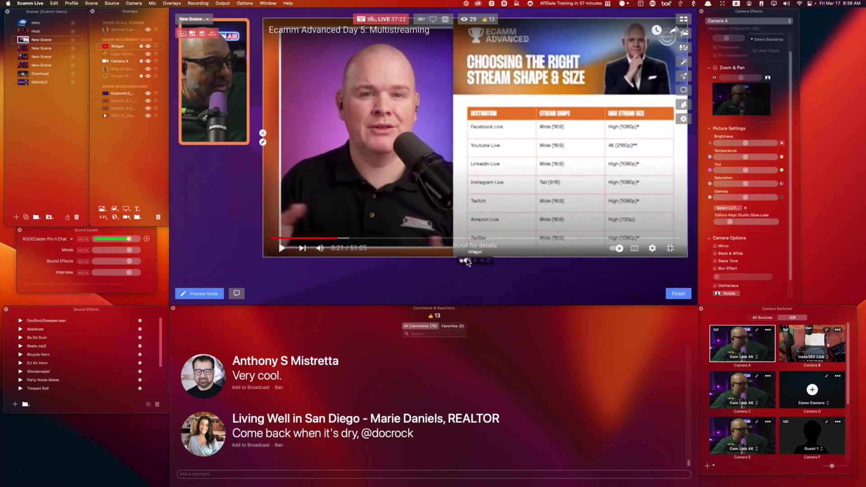
Add the viewer's 'Come back when it's dry' comment to the broadcast as a lower third.
scroll(505, 187, "down", 10)
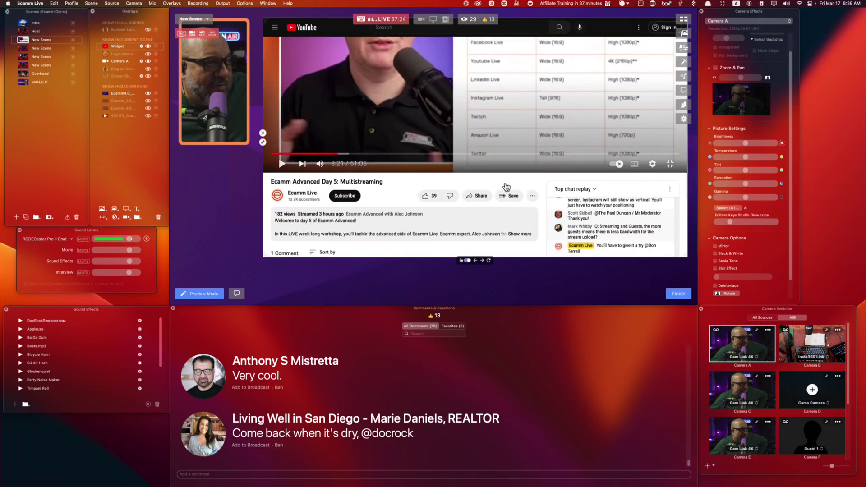
scroll(506, 187, "up", 5)
scroll(505, 187, "up", 3)
scroll(506, 187, "down", 10)
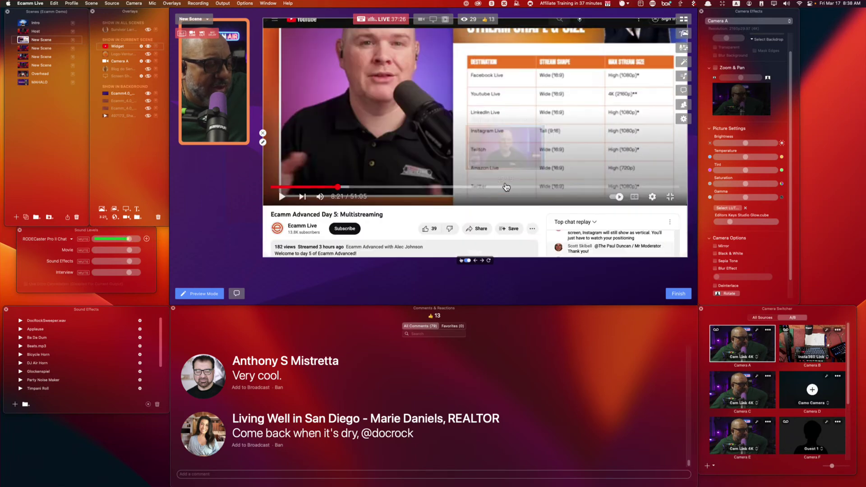
scroll(506, 186, "down", 5)
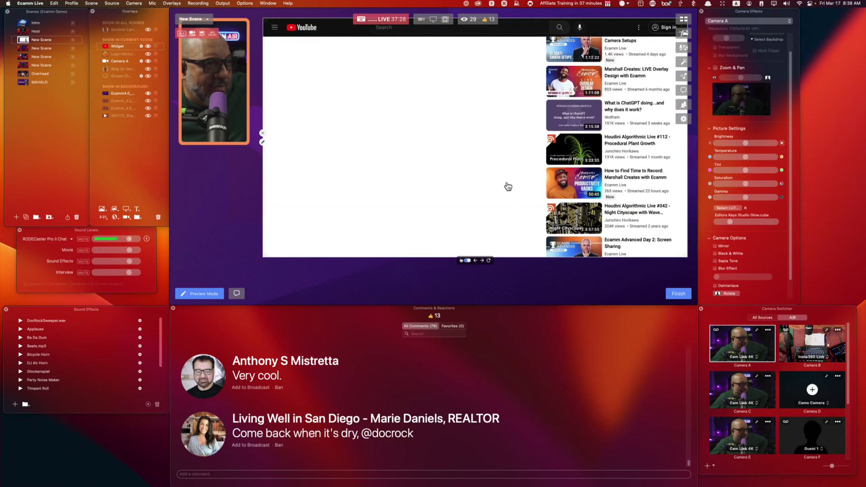
scroll(507, 186, "up", 10)
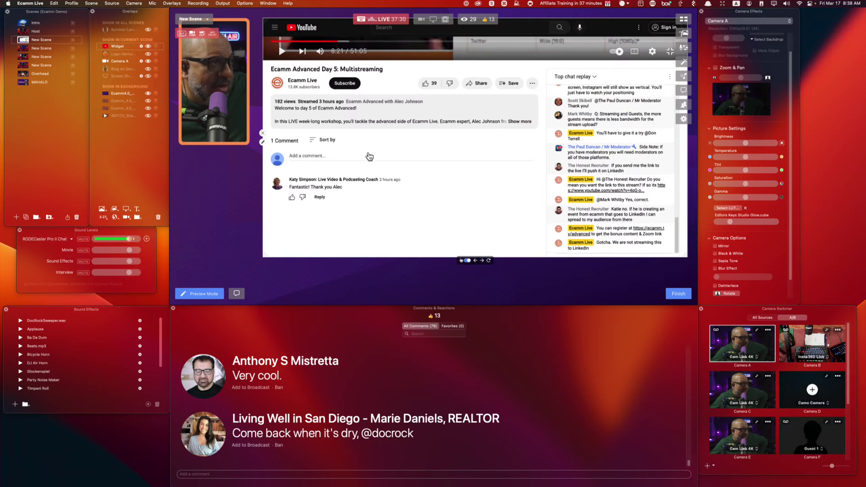
scroll(451, 160, "up", 5)
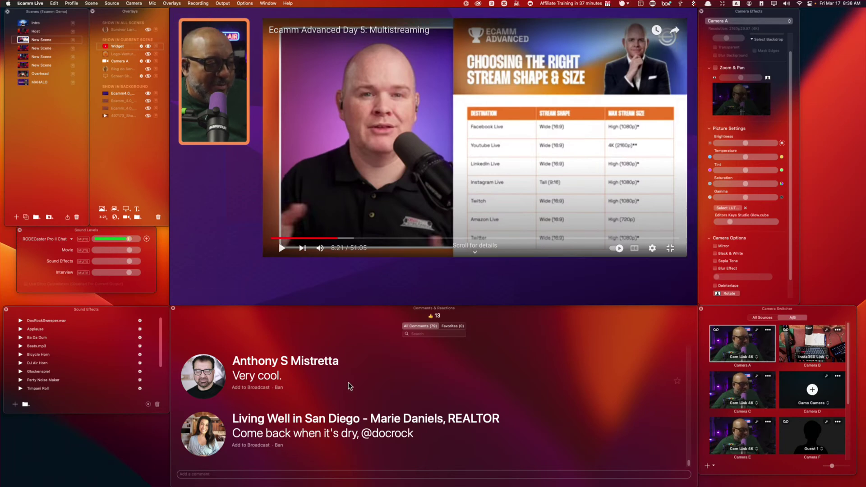
left_click(408, 419)
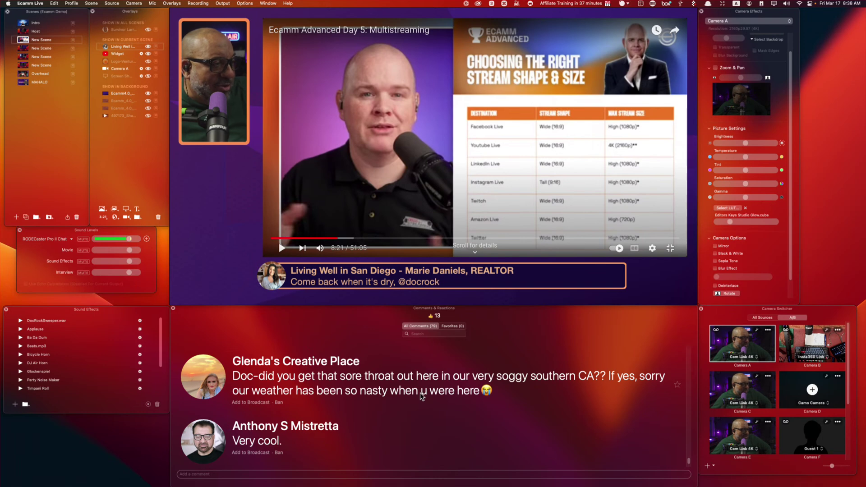
Put the soggy-weather question on air in place of the previous comment.
left_click(215, 394)
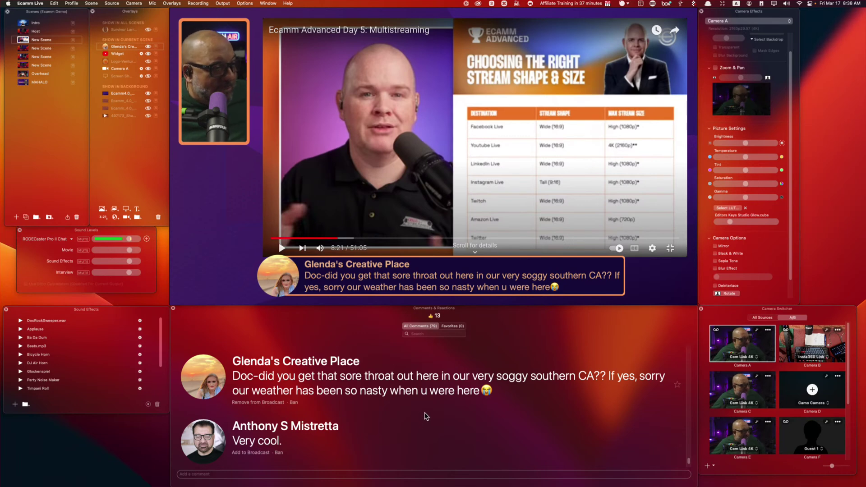
scroll(425, 416, "down", 3)
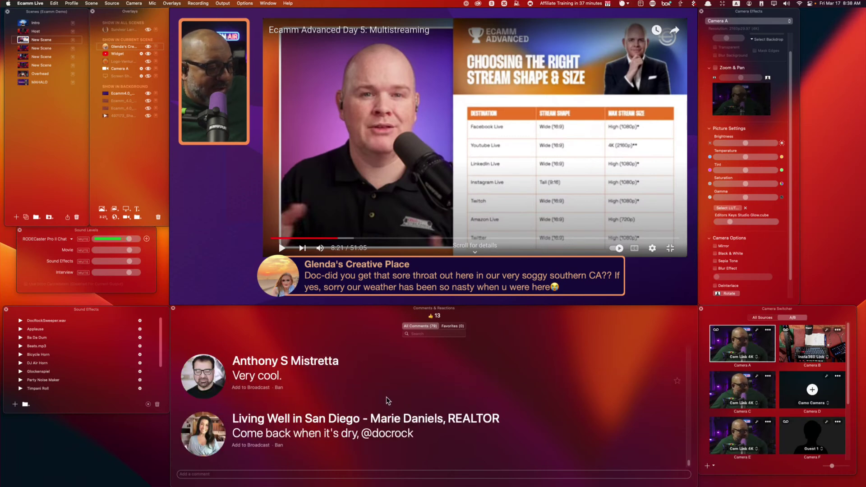
scroll(390, 389, "down", 3)
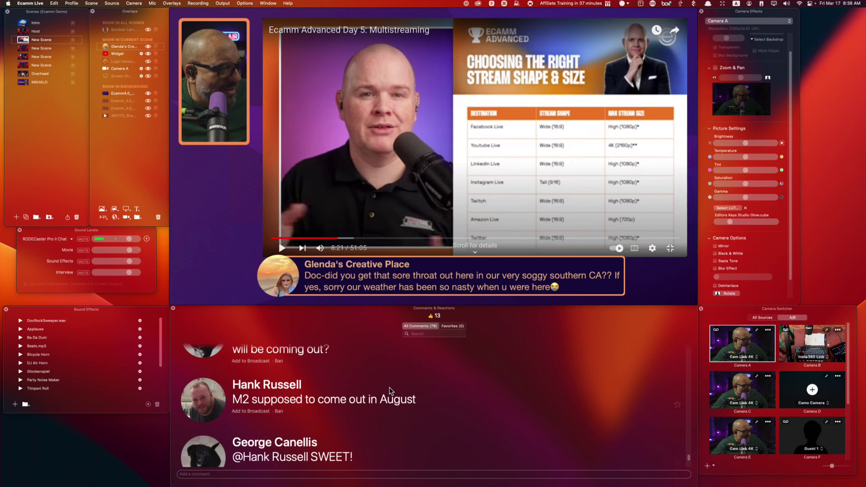
scroll(391, 389, "up", 2)
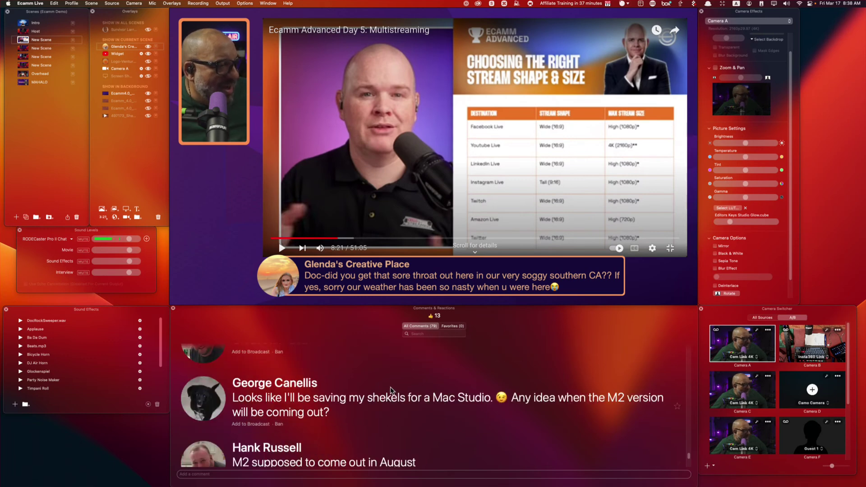
scroll(390, 391, "down", 2)
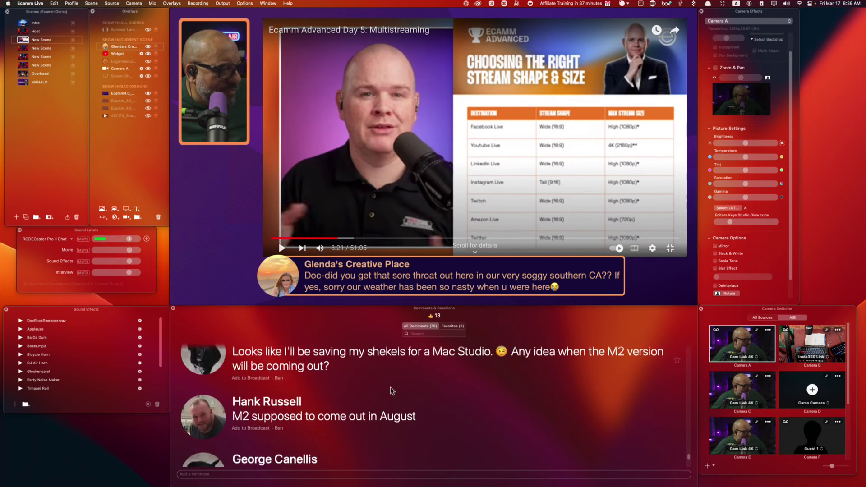
Send the M2-in-August reply to the broadcast and nudge its banner slightly right and down.
left_click(202, 416)
mouse_move(424, 272)
left_click_drag(422, 274, 441, 283)
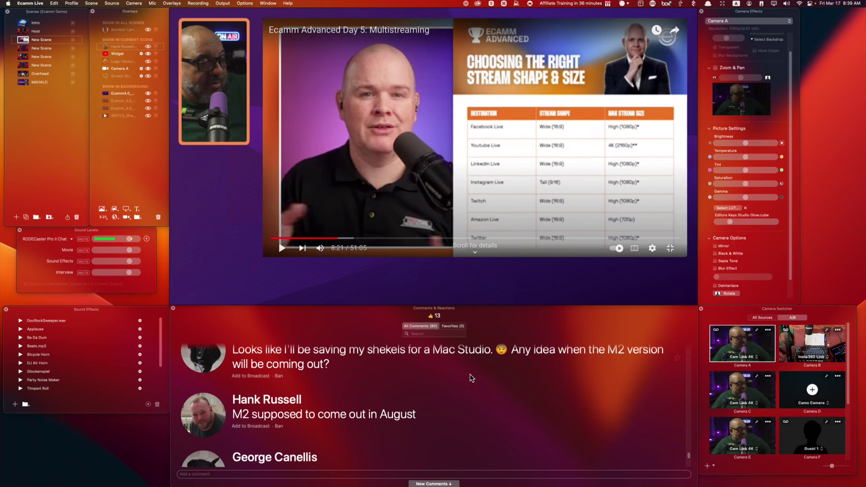
scroll(485, 387, "up", 1)
scroll(487, 386, "up", 2)
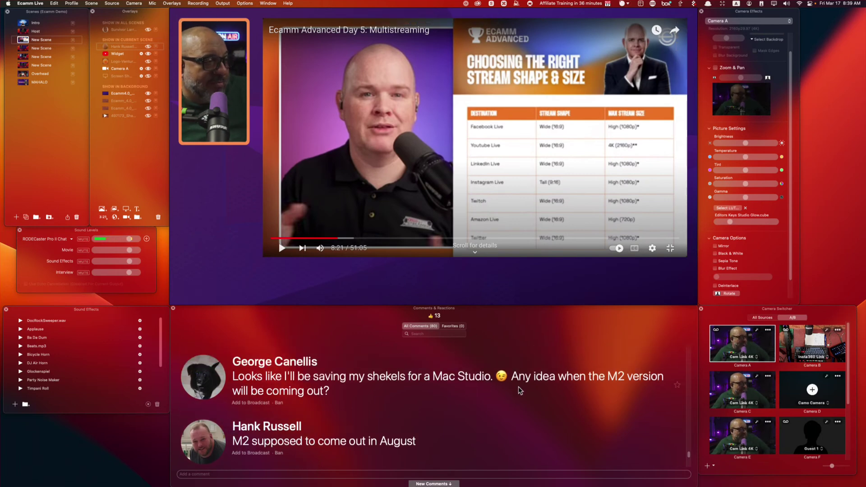
mouse_move(221, 390)
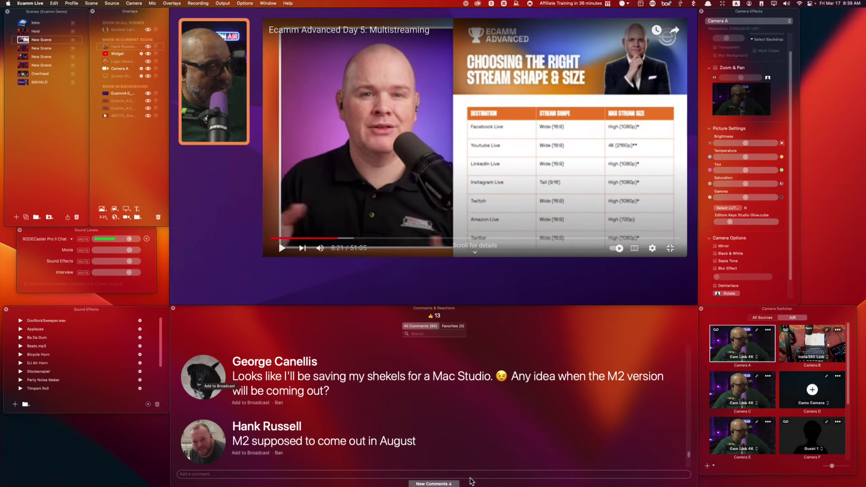
scroll(478, 474, "down", 6)
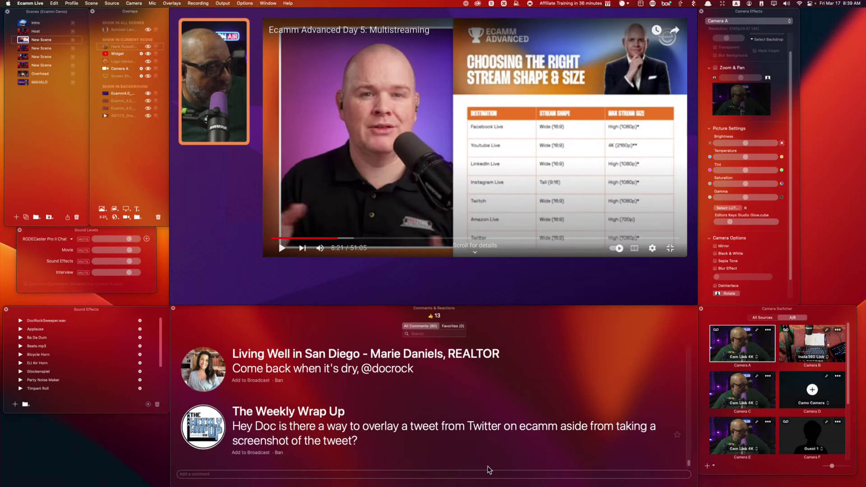
Feature The Weekly Wrap Up's question, cycle through the scenes, then hide the YouTube widget in the first scene.
left_click(204, 430)
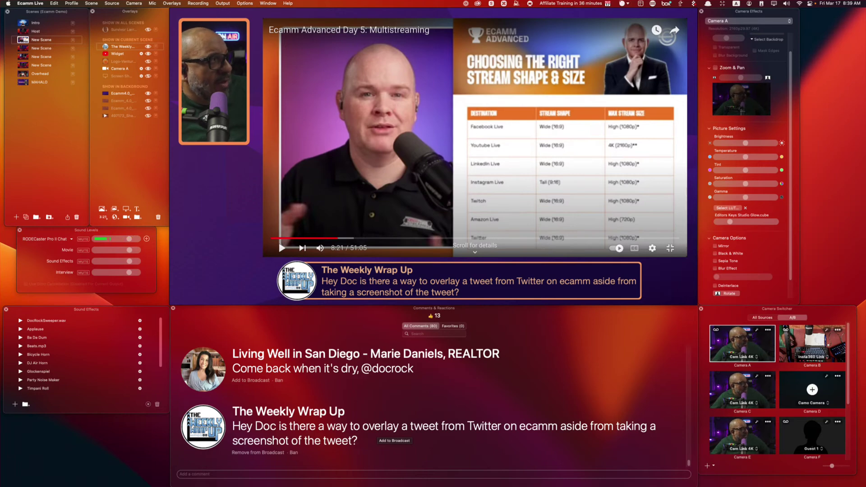
left_click(22, 49)
left_click(25, 57)
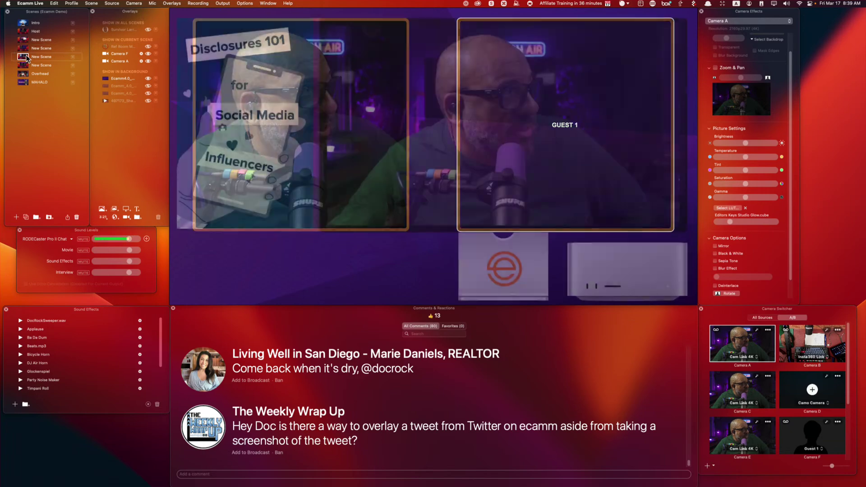
left_click(24, 40)
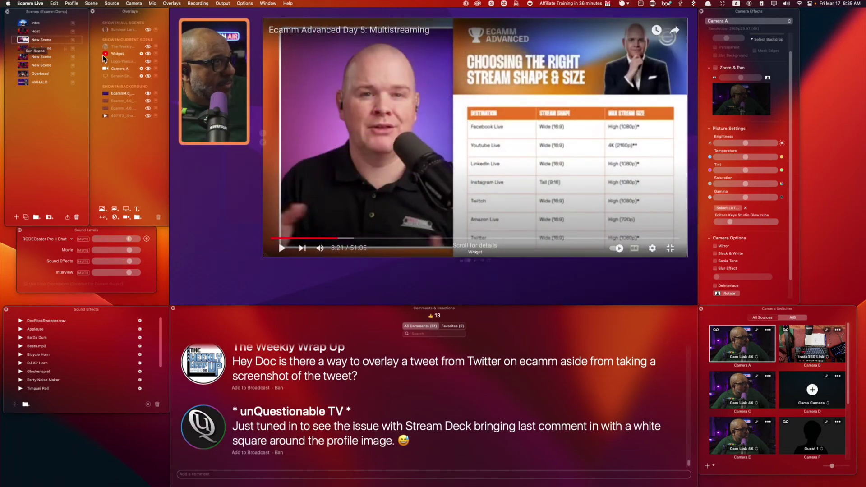
left_click(147, 53)
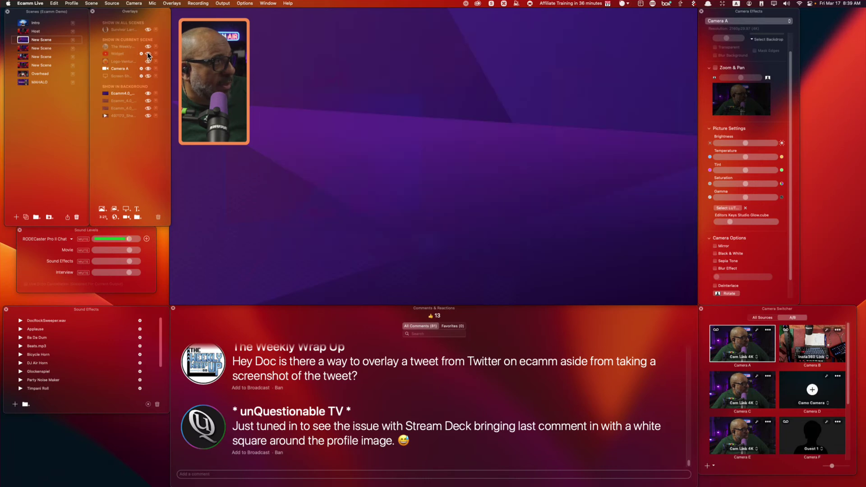
Add a screen-share overlay of the Google Chrome window, moved top-right and enlarged to fill most of the canvas.
left_click(148, 76)
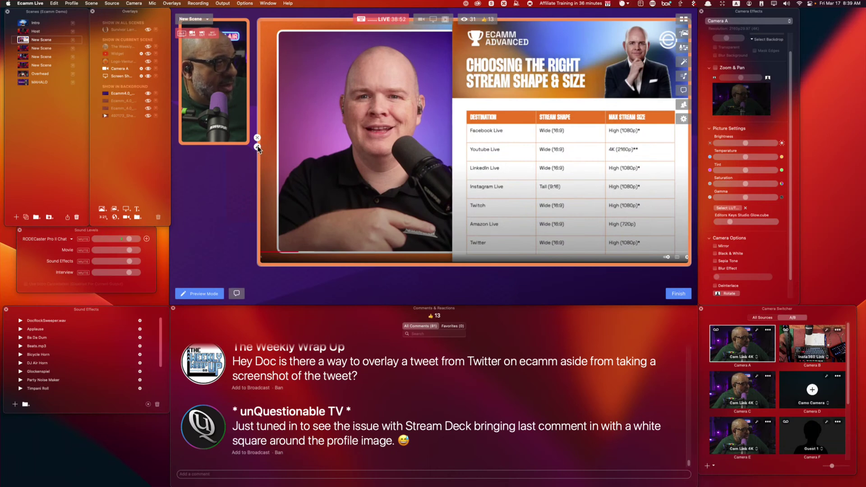
key("Escape")
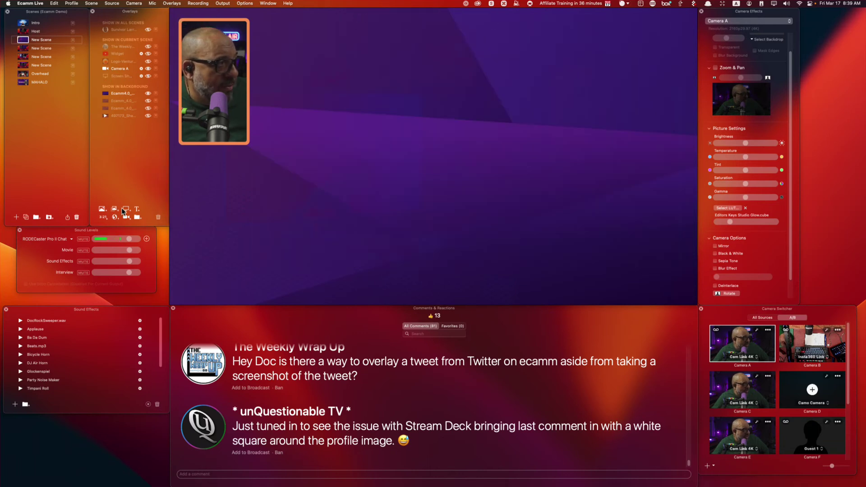
left_click(126, 209)
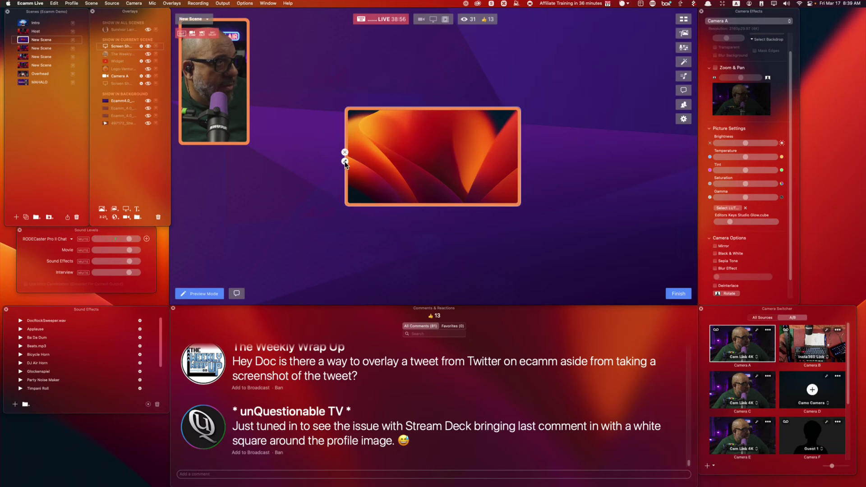
left_click(344, 162)
left_click(291, 130)
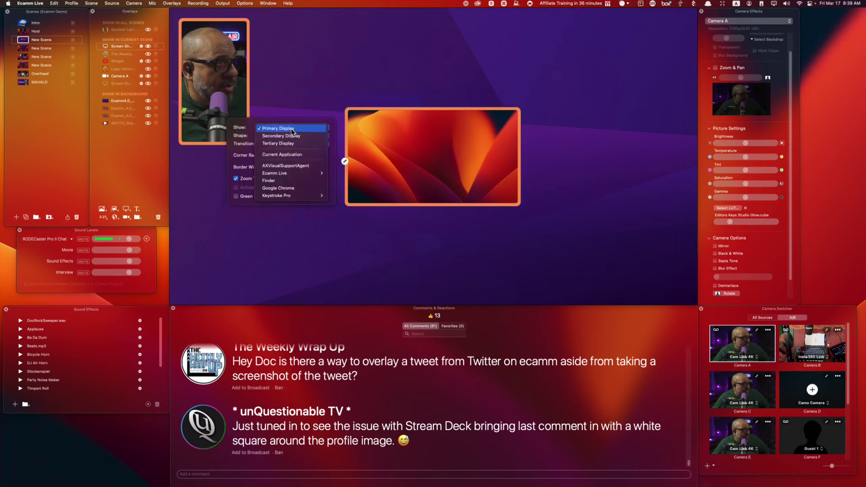
left_click(301, 188)
left_click_drag(418, 188, 576, 99)
left_click_drag(513, 116, 253, 285)
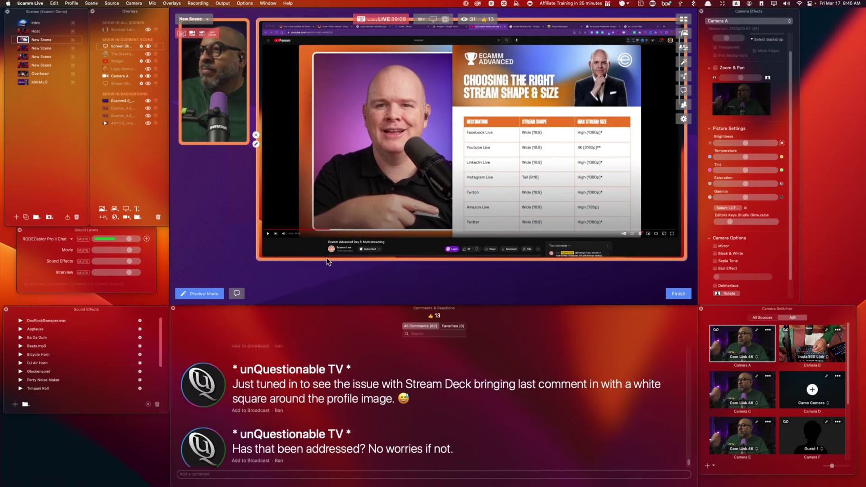
In a new Chrome tab, search 'display tweets in png' and open the TweetPik result.
left_click(645, 26)
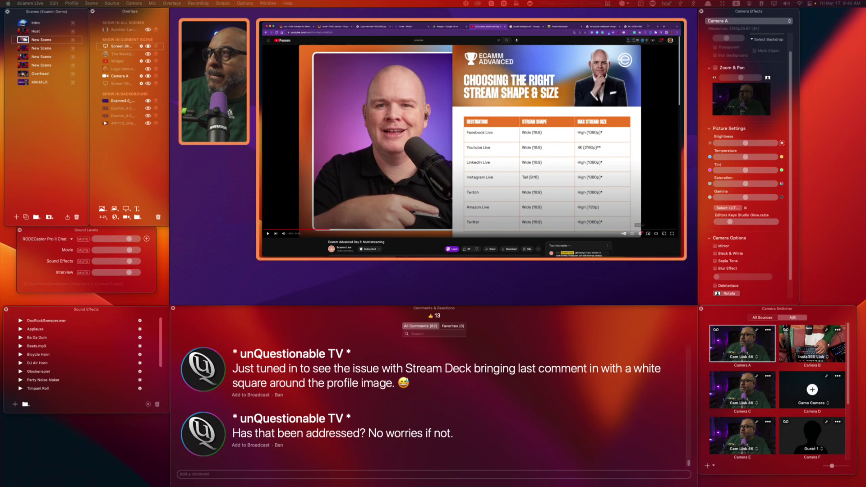
left_click(433, 33)
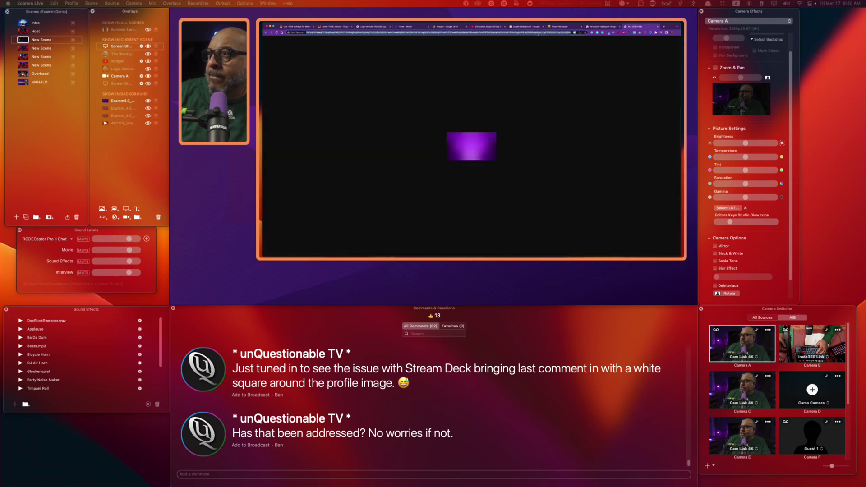
type("disp")
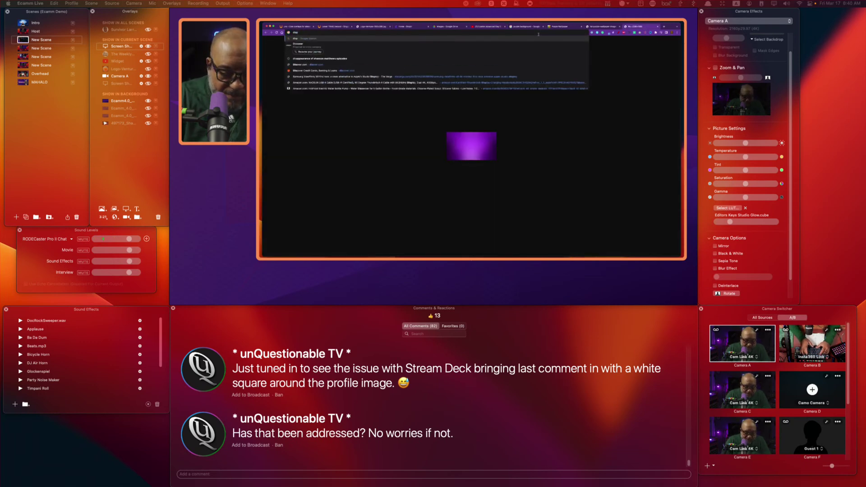
type("lay tweets")
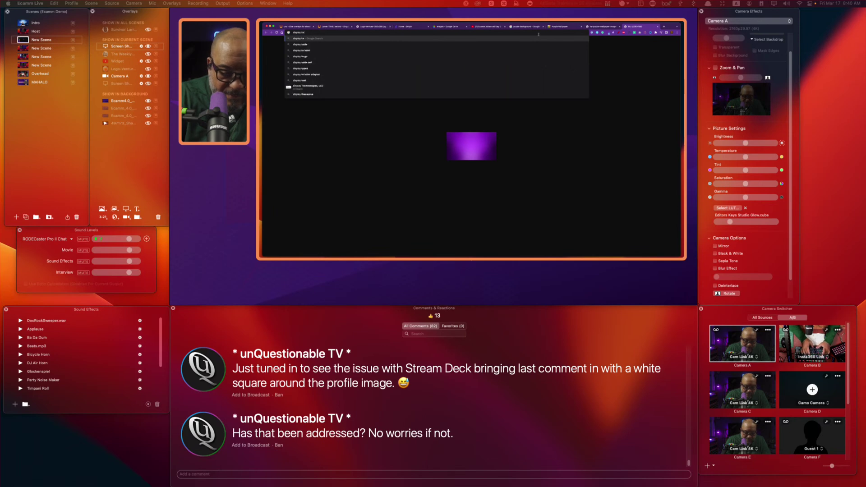
type(" in")
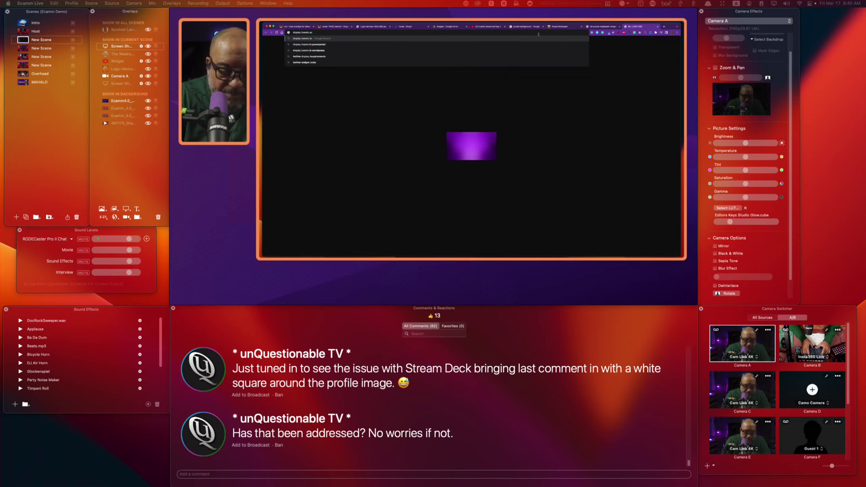
type(" png")
key("Return")
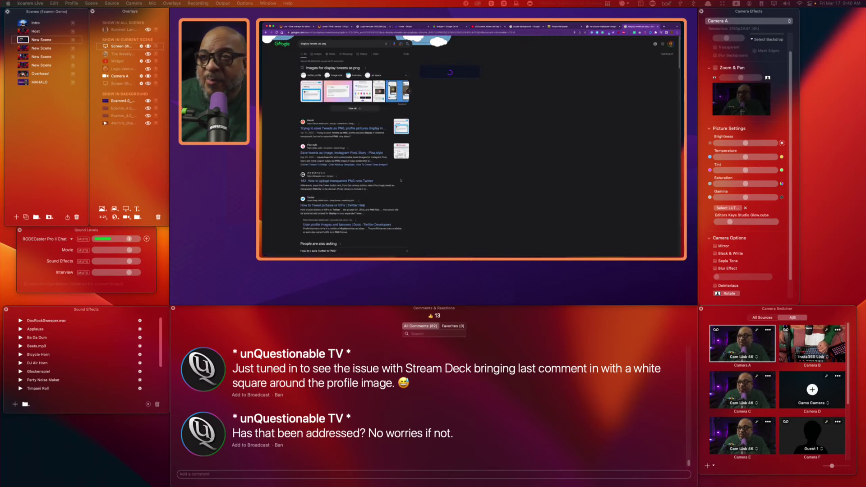
scroll(401, 180, "down", 5)
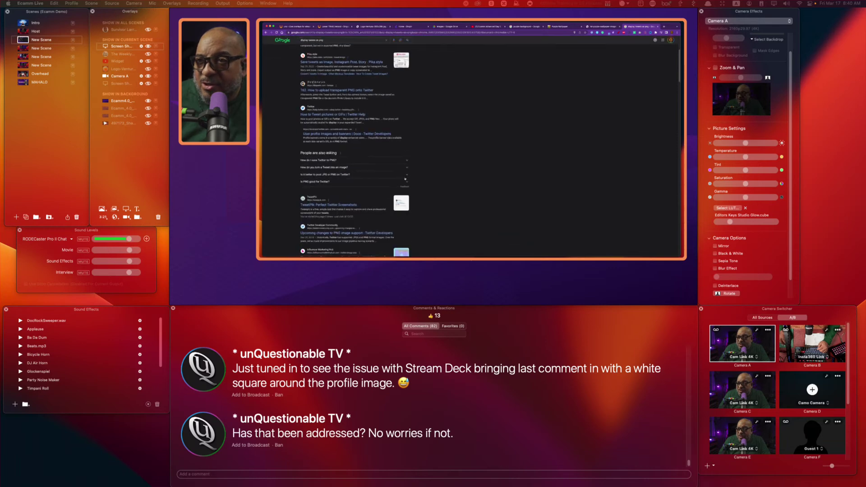
left_click(343, 204)
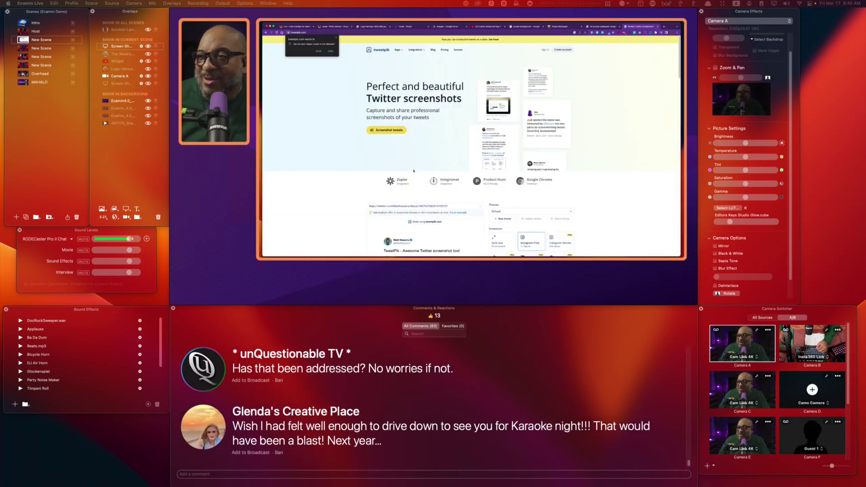
scroll(419, 171, "down", 2)
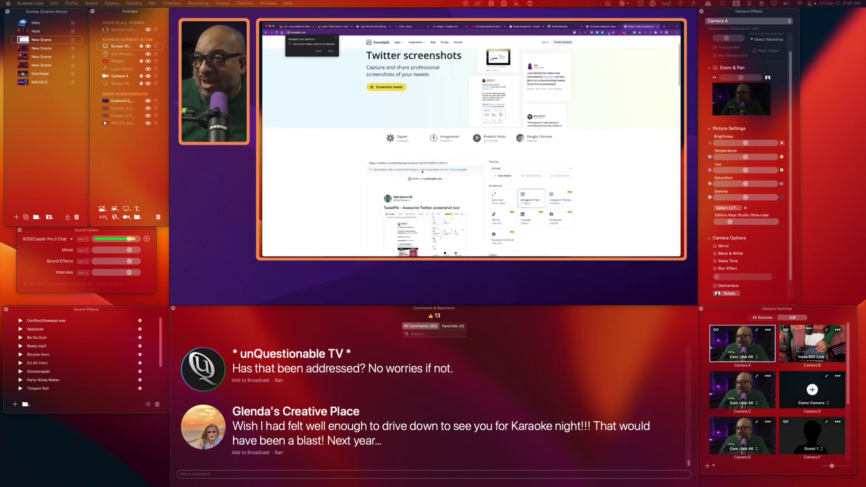
scroll(423, 171, "up", 2)
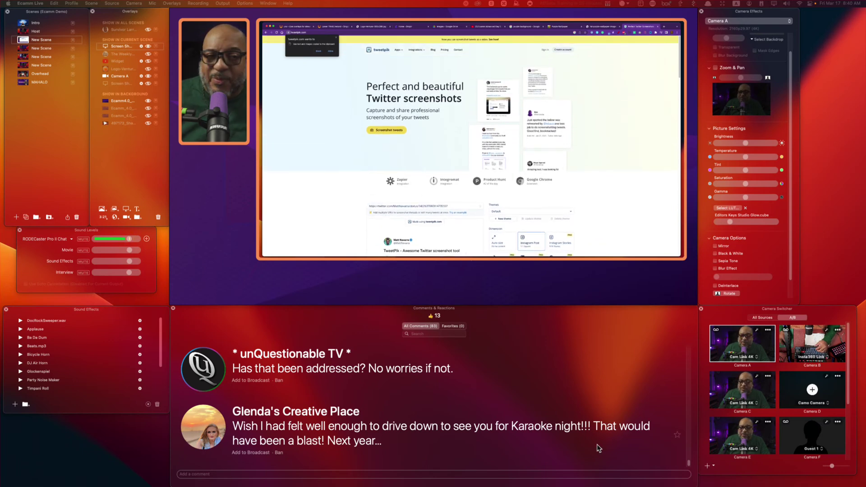
Launch the Twitter app from the app launcher.
left_click(834, 261)
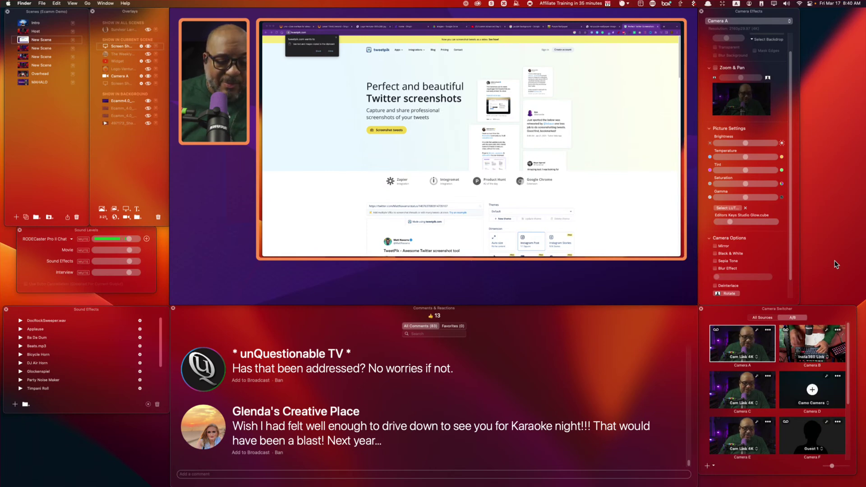
key("super+space")
type("twit")
key("Return")
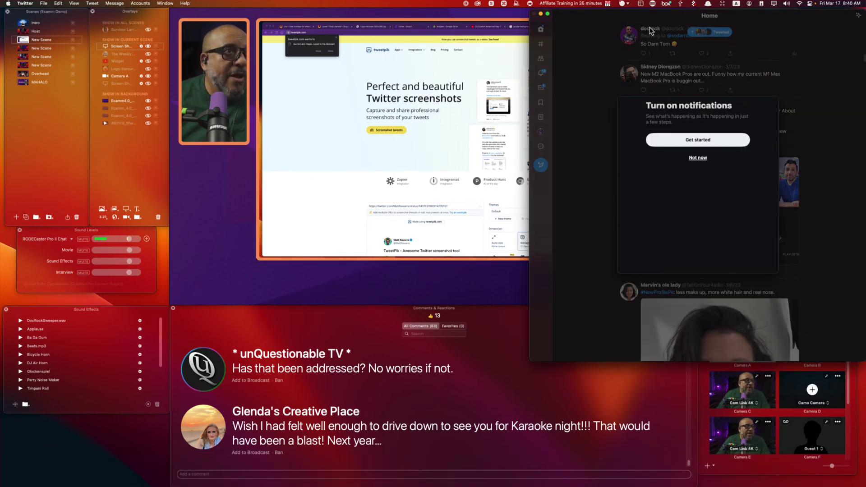
Dismiss the notifications prompt and go to the top tweet author's profile.
left_click(698, 158)
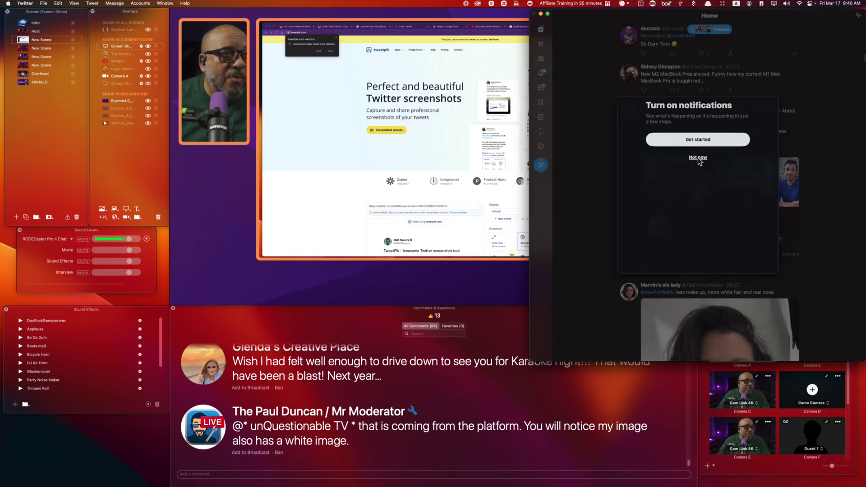
left_click(652, 31)
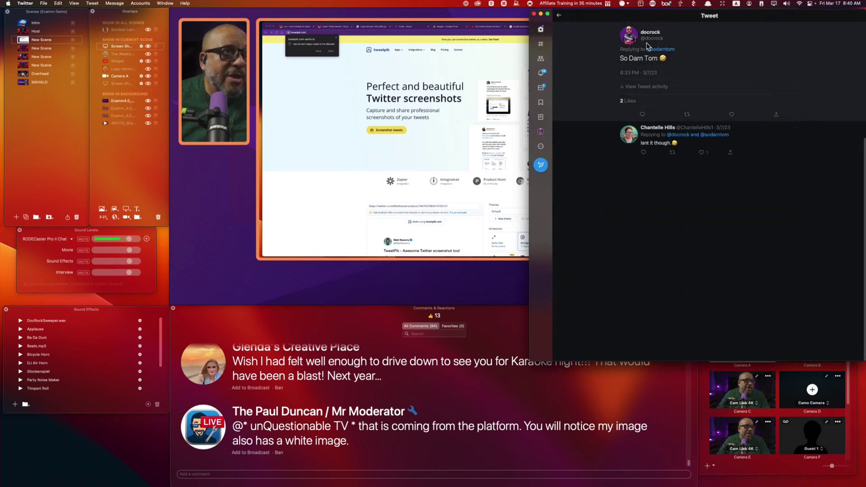
left_click(650, 32)
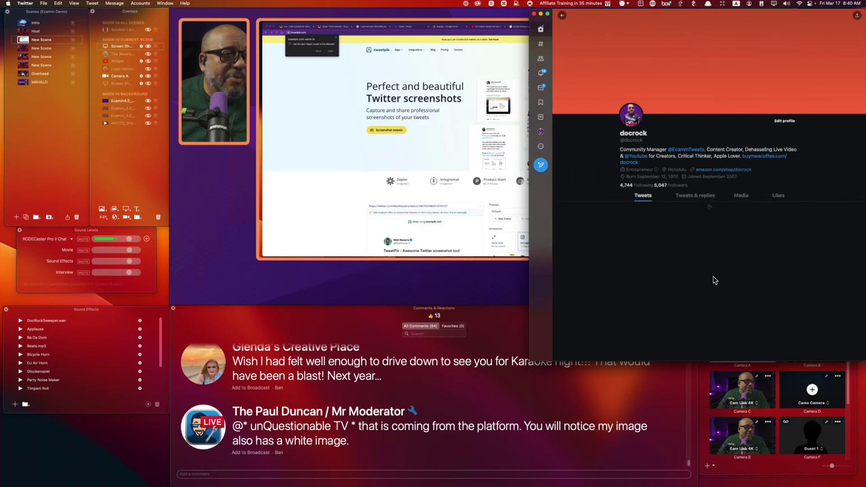
Open the F1 'Drive to Survive' tweet and show its share options.
scroll(737, 282, "down", 5)
scroll(738, 282, "down", 10)
scroll(737, 281, "down", 10)
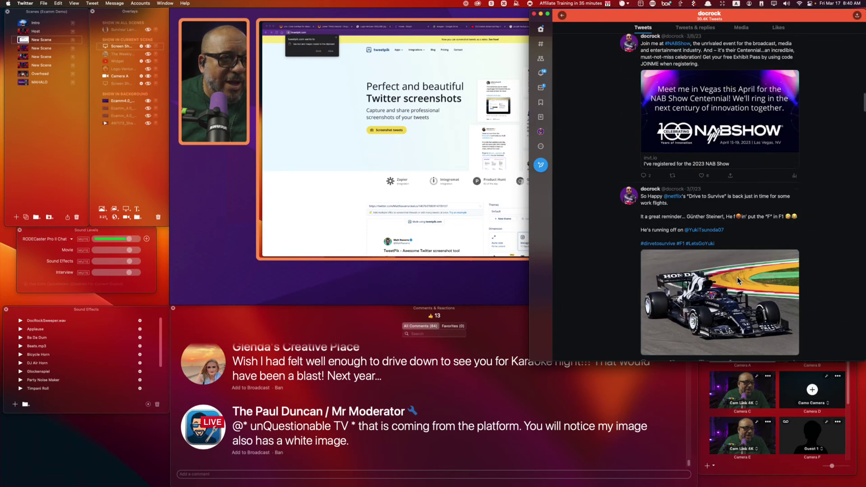
left_click(737, 228)
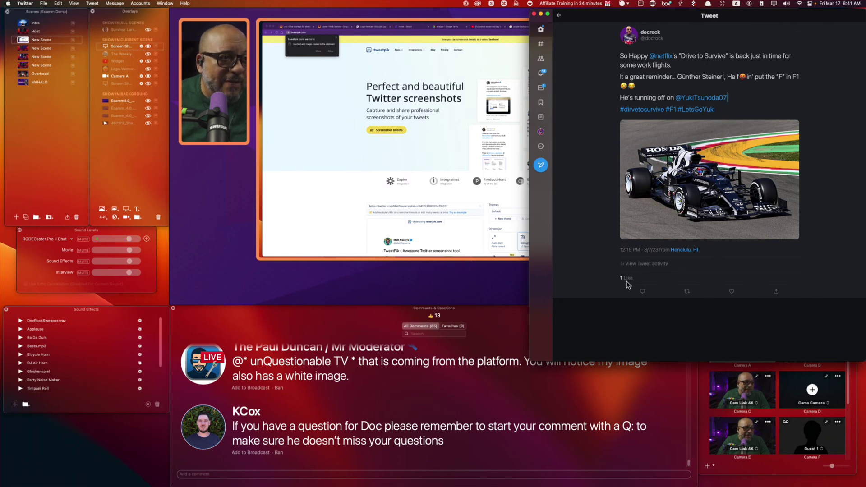
left_click(776, 293)
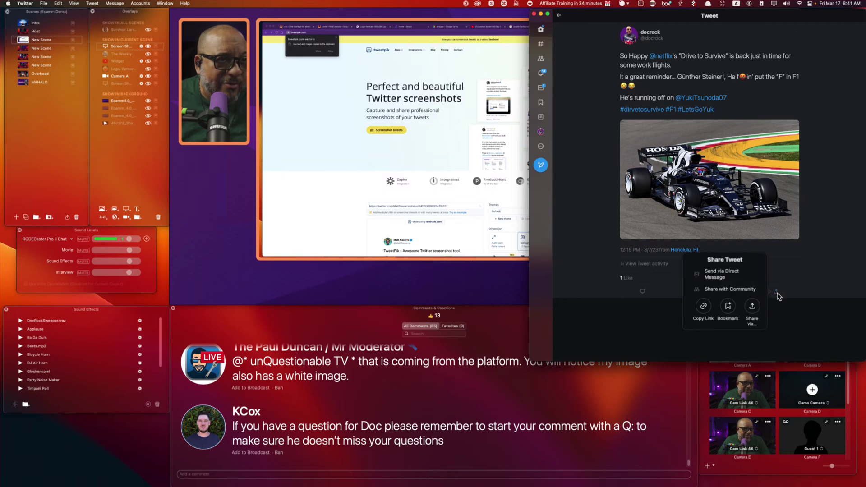
Copy the F1 tweet's link and paste it into TweetPik's tweet URL field.
left_click(703, 307)
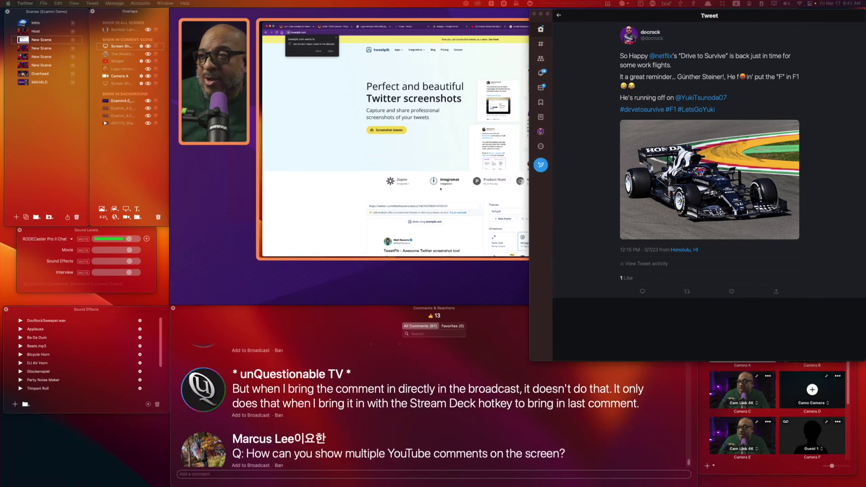
left_click(450, 205)
key("cmd+v")
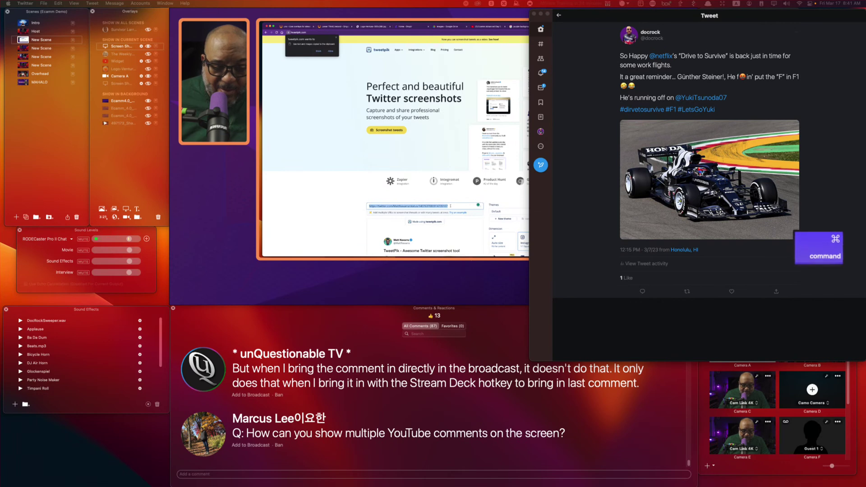
key("super+v")
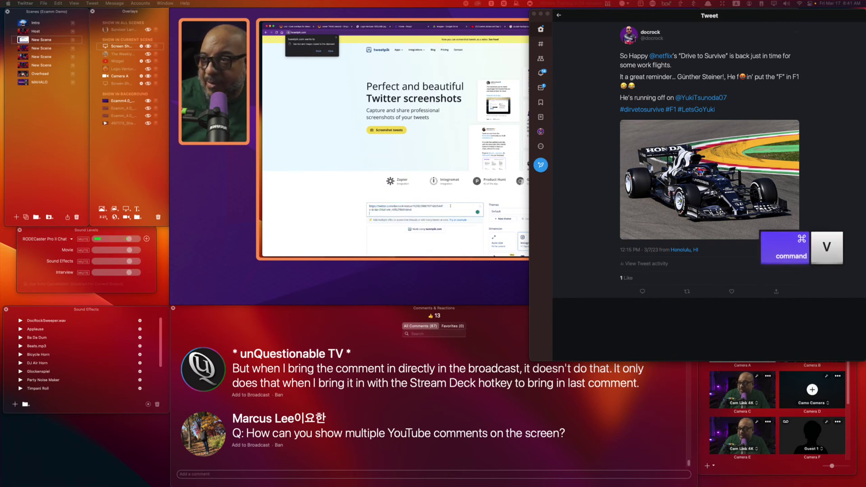
scroll(440, 200, "down", 3)
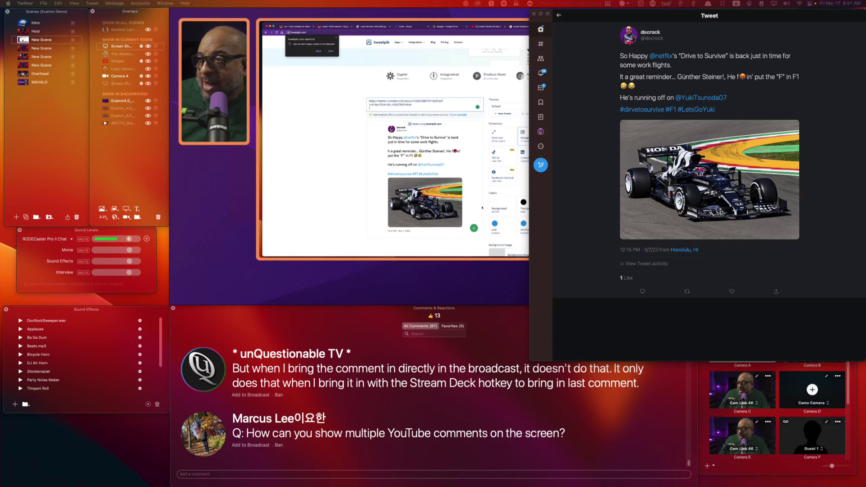
scroll(482, 208, "down", 2)
Give the tweet image a deep blue-purple background and adjust its text colour.
left_click(498, 165)
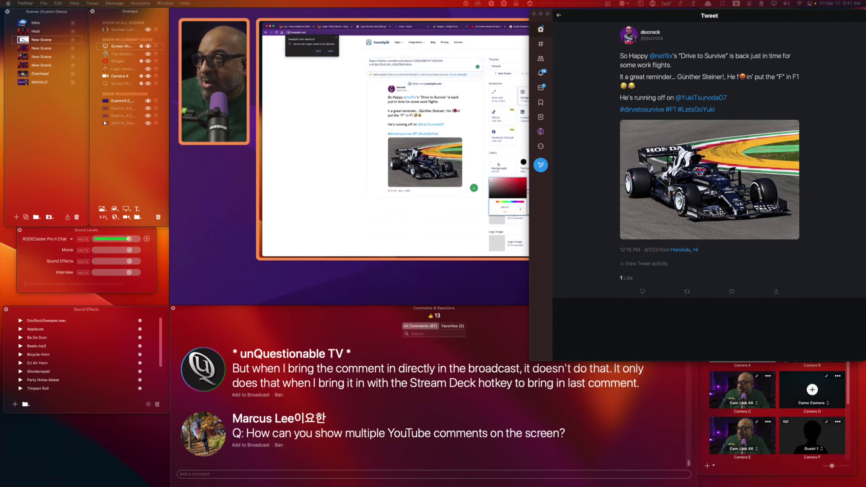
left_click(518, 181)
mouse_move(518, 182)
left_mouse_down()
mouse_move(505, 184)
mouse_move(515, 193)
left_mouse_up()
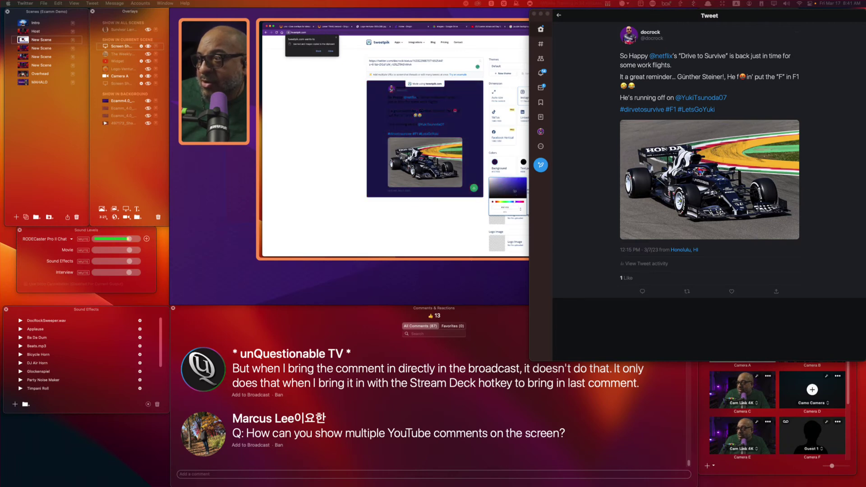
mouse_move(518, 187)
left_mouse_down()
mouse_move(515, 182)
mouse_move(509, 190)
mouse_move(523, 189)
left_mouse_up()
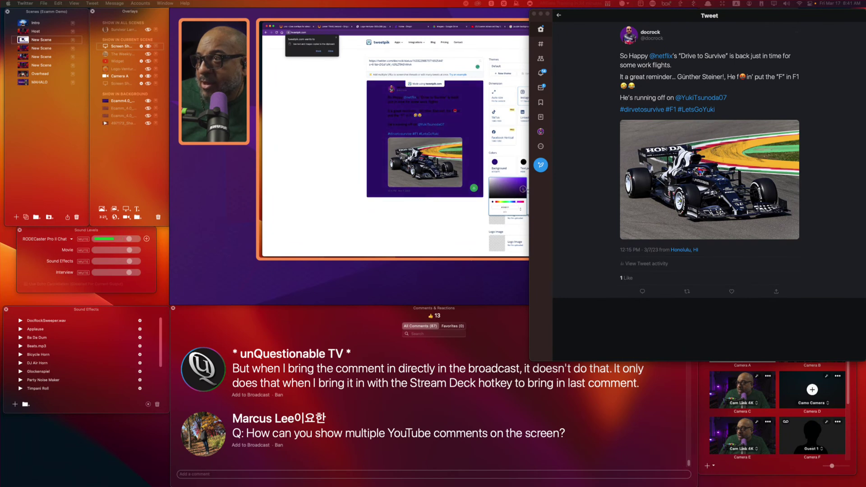
left_click(523, 162)
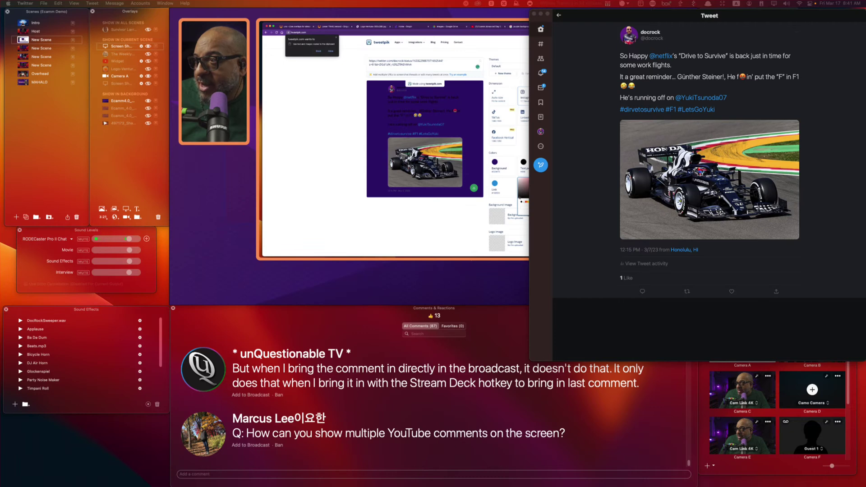
left_click_drag(515, 175, 515, 175)
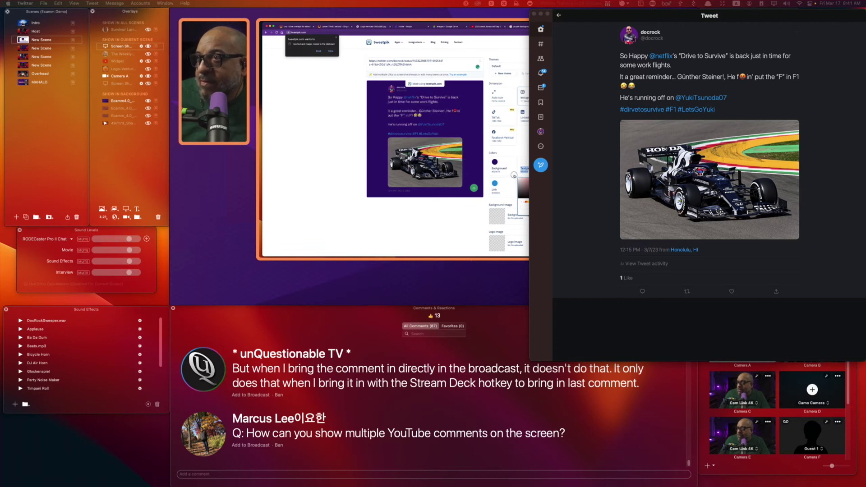
key("Escape")
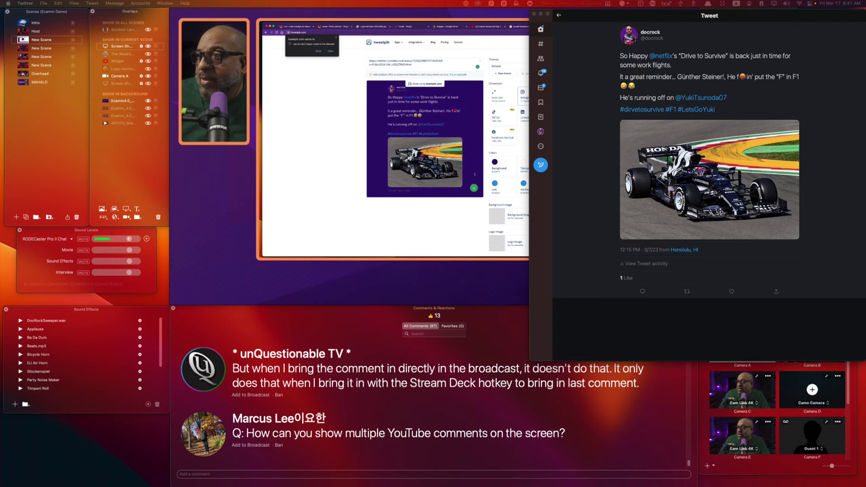
left_click(474, 187)
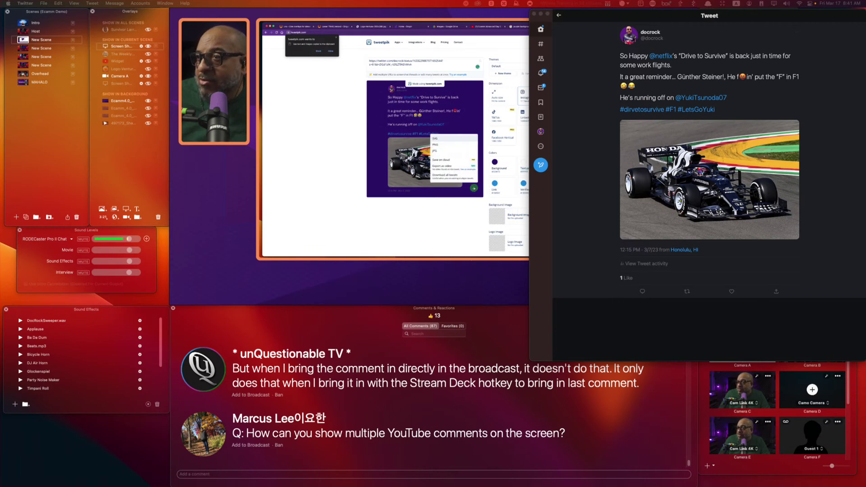
Download the tweet image as a PNG, open it, and drop it onto the Ecamm Live preview.
left_click(441, 145)
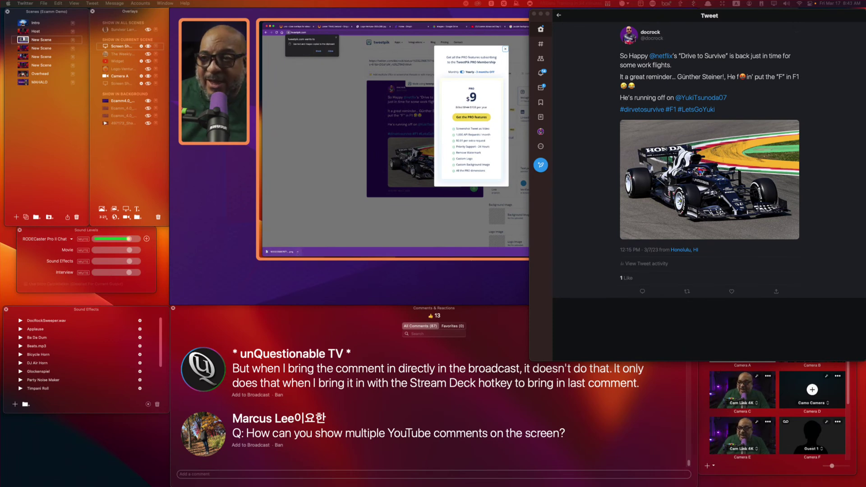
left_click(298, 252)
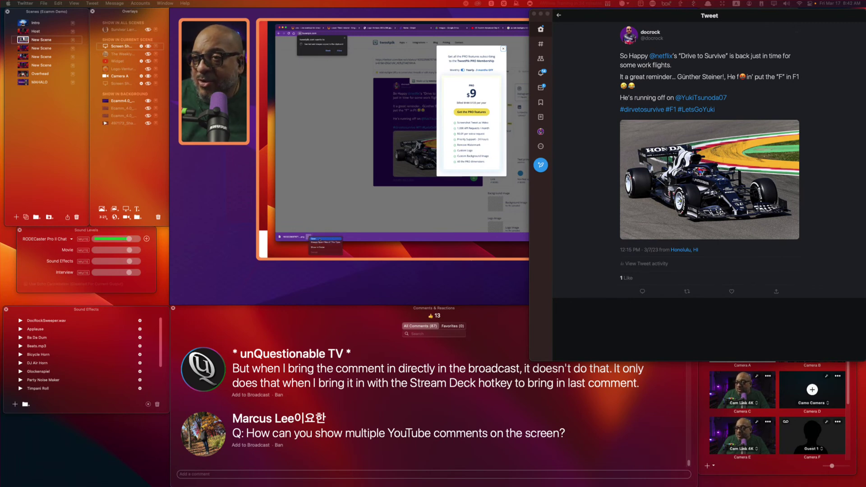
left_click(319, 240)
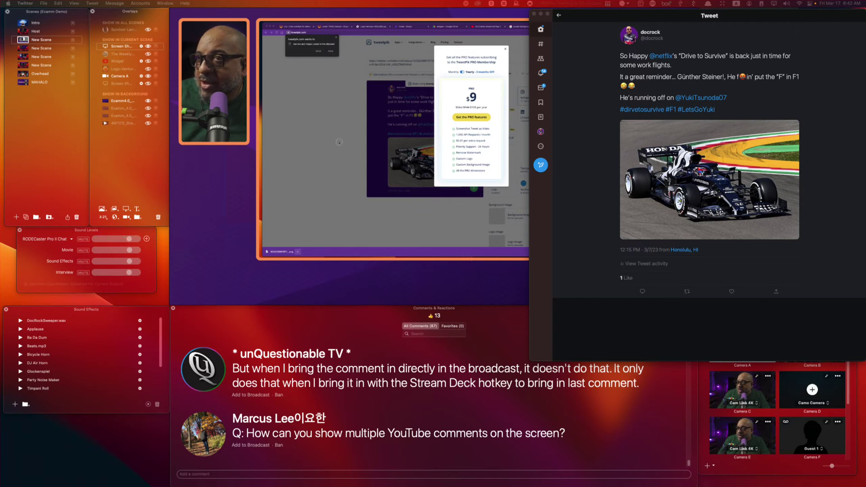
left_click_drag(492, 279, 464, 256)
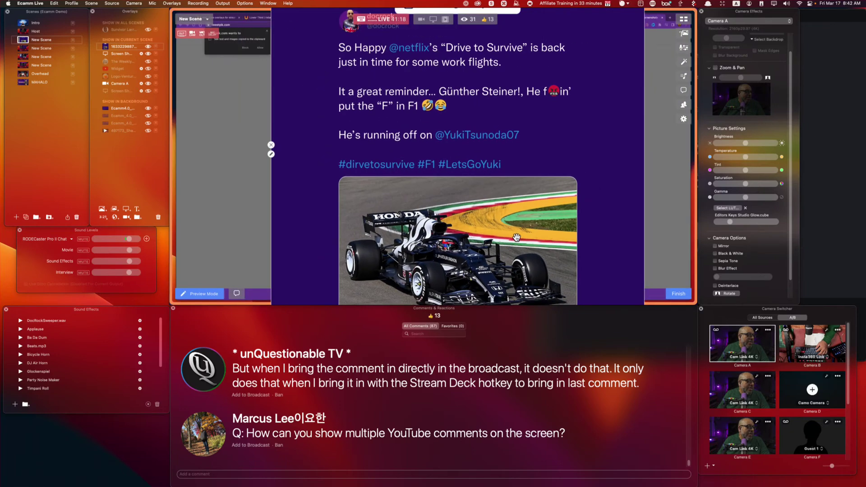
Undo the two tweet overlay changes and create a new scene from the Host scene.
key("super+z")
key("super+z")
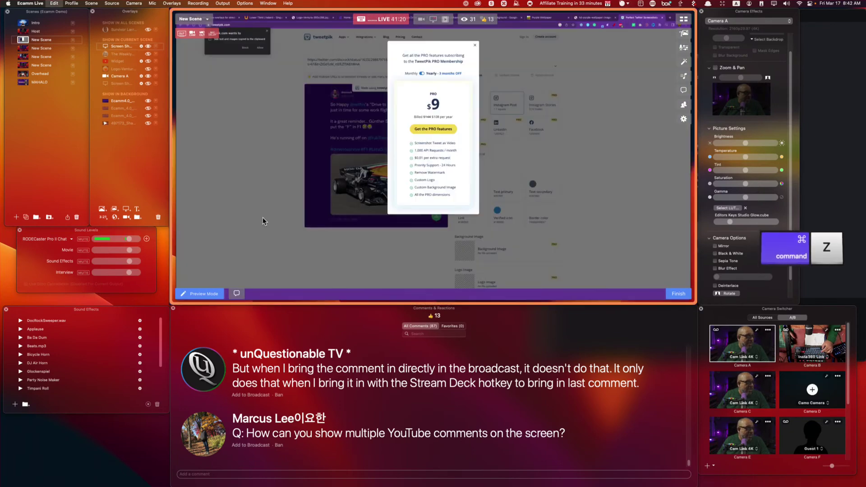
key("super+z")
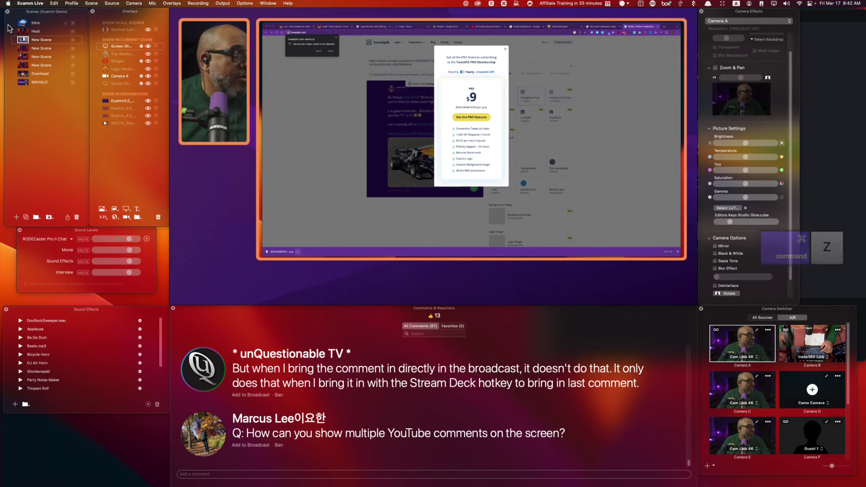
left_click(23, 31)
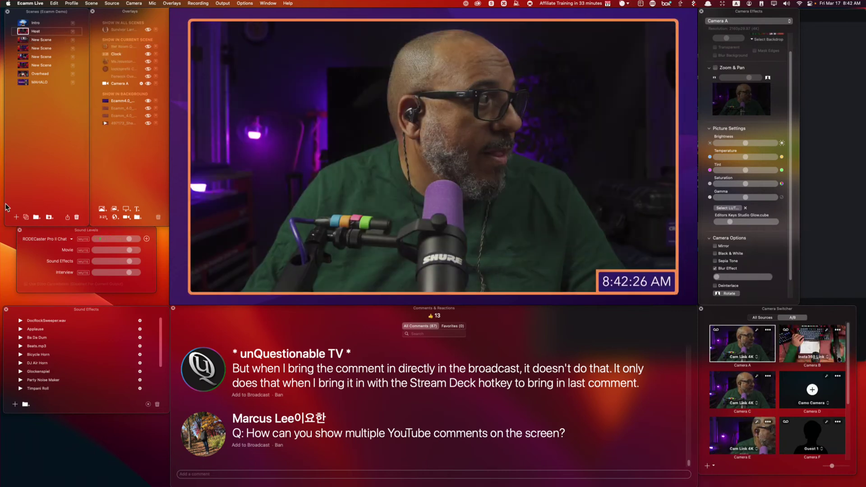
left_click(16, 217)
Place a small Camera A frame at top-left with the tweet card beside it, then finish.
left_click_drag(742, 347, 451, 189)
left_click_drag(620, 288, 454, 242)
left_click_drag(423, 212, 368, 110)
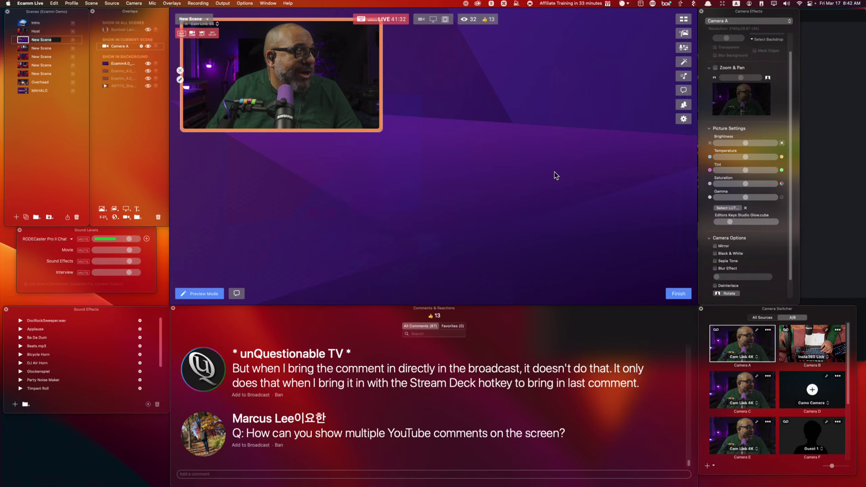
left_click_drag(489, 131, 519, 162)
left_click_drag(451, 265, 550, 212)
left_click(678, 294)
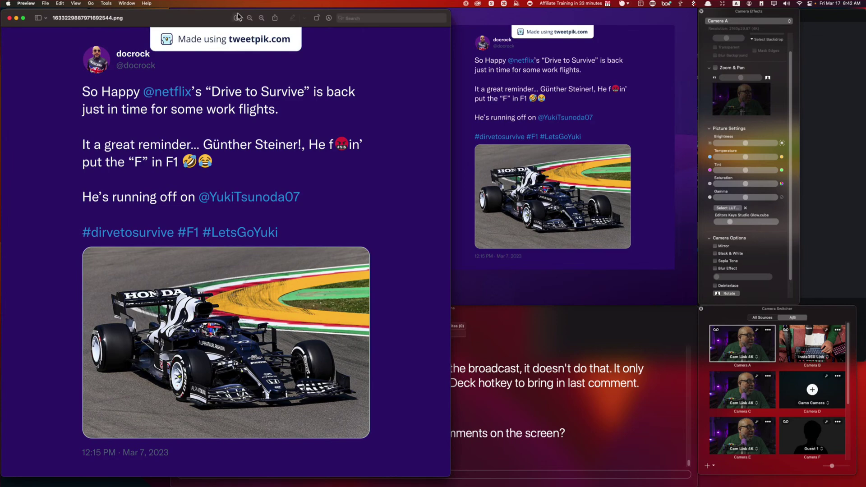
Cover the 'Made using tweetpik.com' banner with a copied purple strip and save the PNG.
left_click_drag(203, 18, 474, 57)
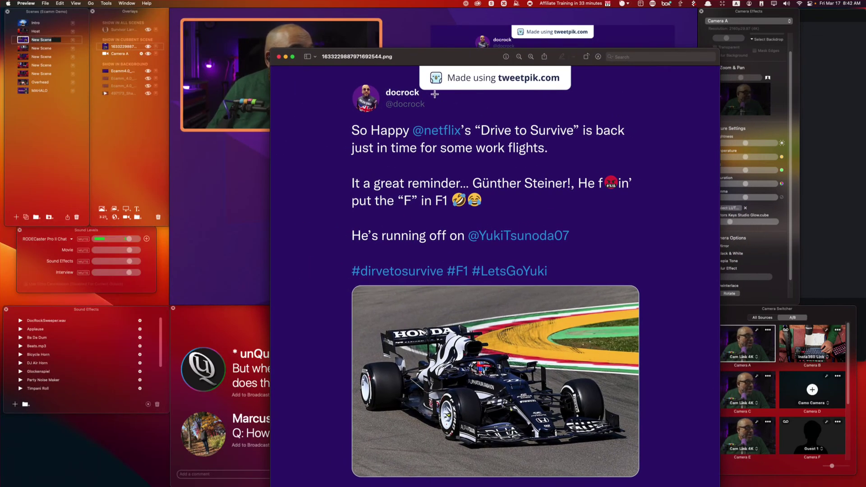
left_click_drag(436, 94, 679, 119)
key("super+c")
key("super+v")
left_click_drag(488, 244, 508, 88)
key("alt")
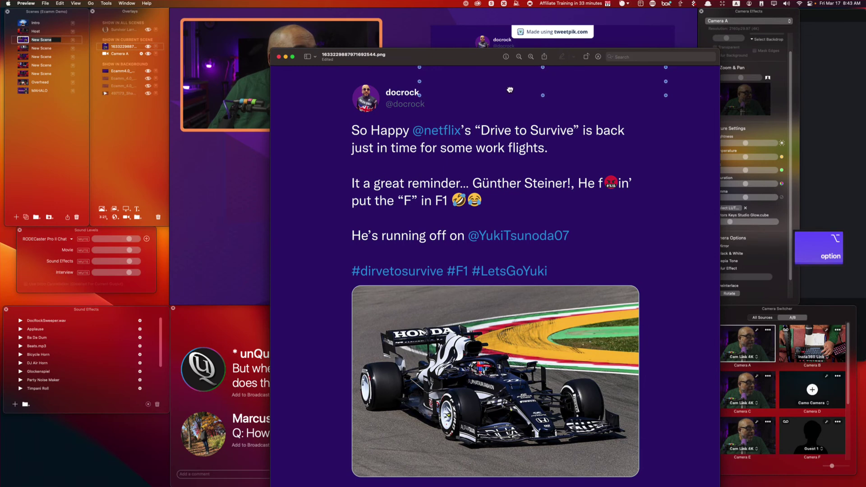
left_click(594, 125)
key("super")
key("super+s")
left_click_drag(404, 48, 403, 198)
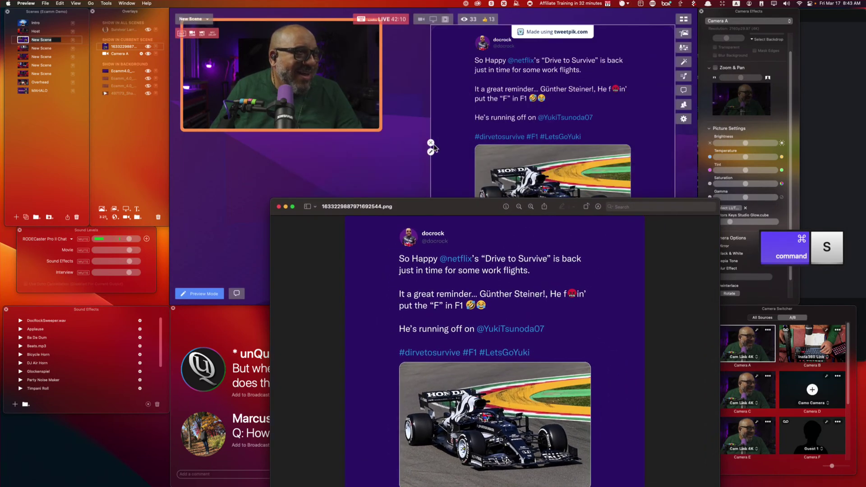
Hide the old tweet overlay and add the edited, banner-free tweet image to the scene.
left_click(433, 143)
left_click(430, 143)
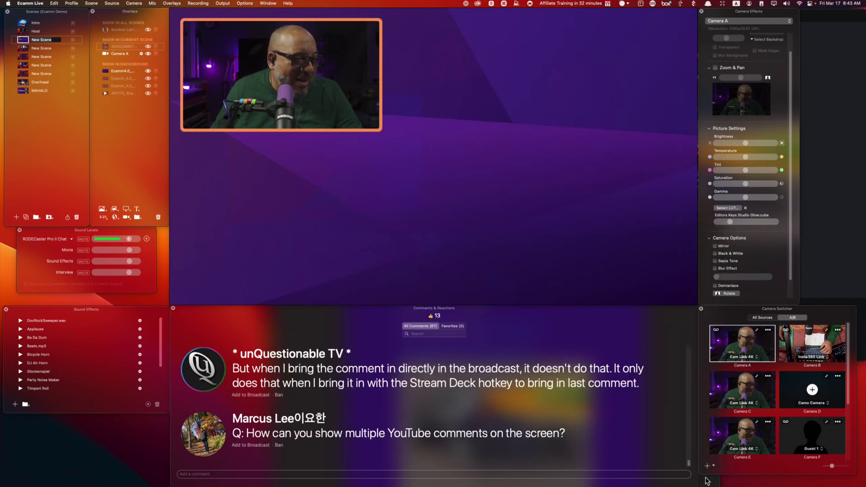
left_click(707, 481)
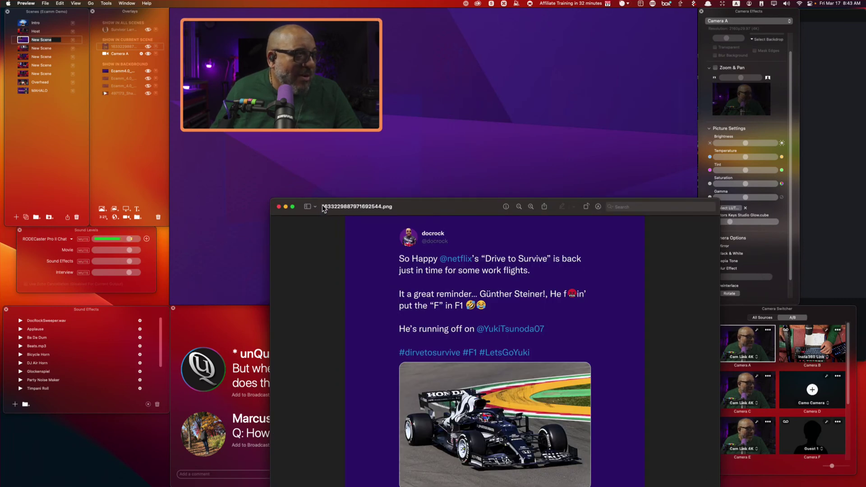
left_click_drag(324, 211, 471, 115)
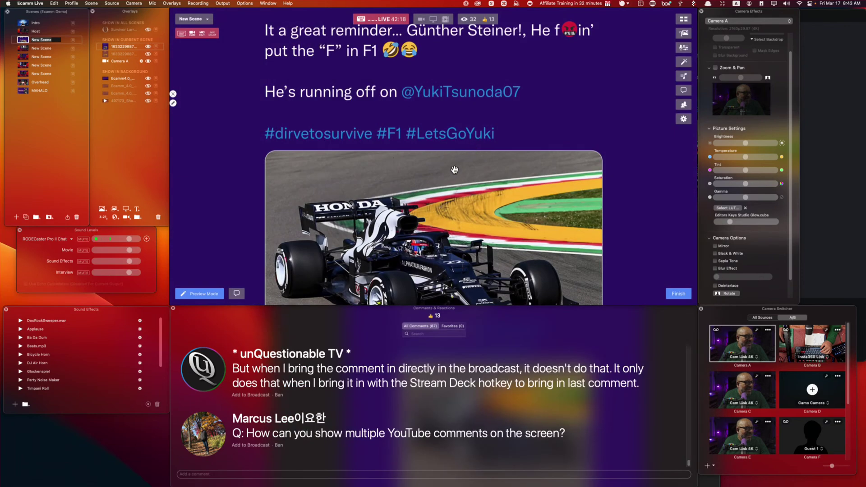
Move the new tweet card to the upper right and enlarge it beside the camera.
left_click_drag(452, 167, 589, 121)
left_click_drag(494, 206, 410, 292)
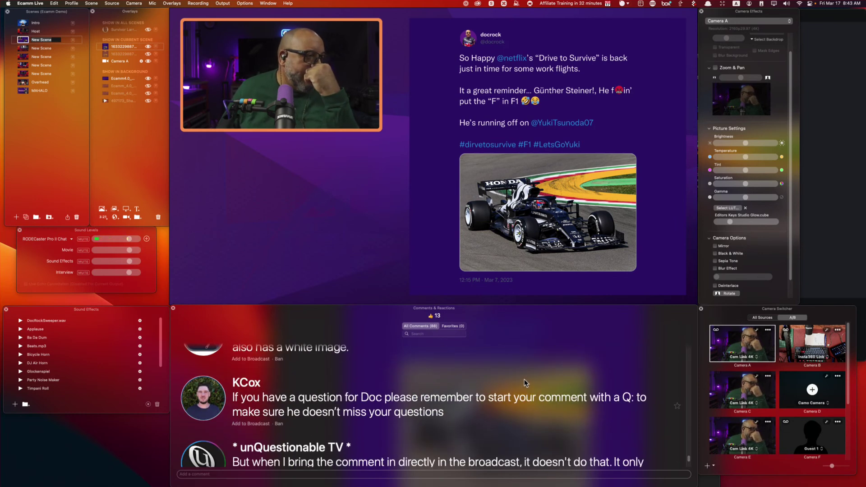
scroll(523, 379, "up", 2)
scroll(524, 380, "up", 1)
scroll(524, 380, "up", 3)
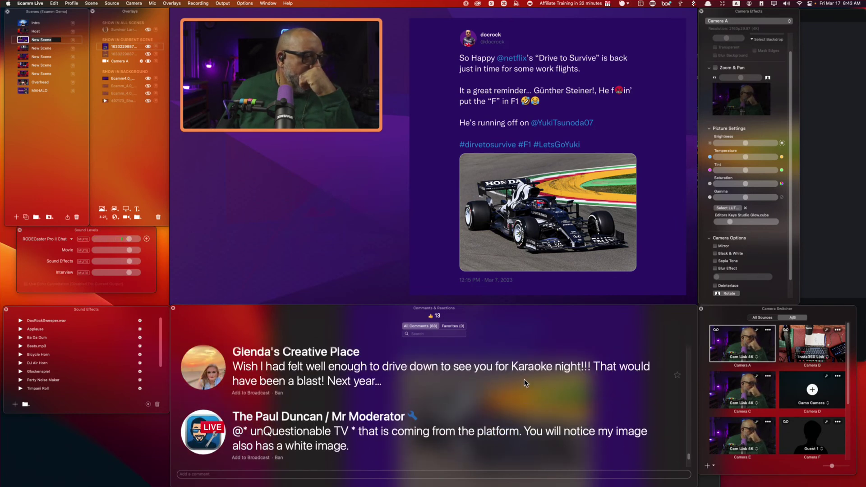
scroll(524, 380, "up", 4)
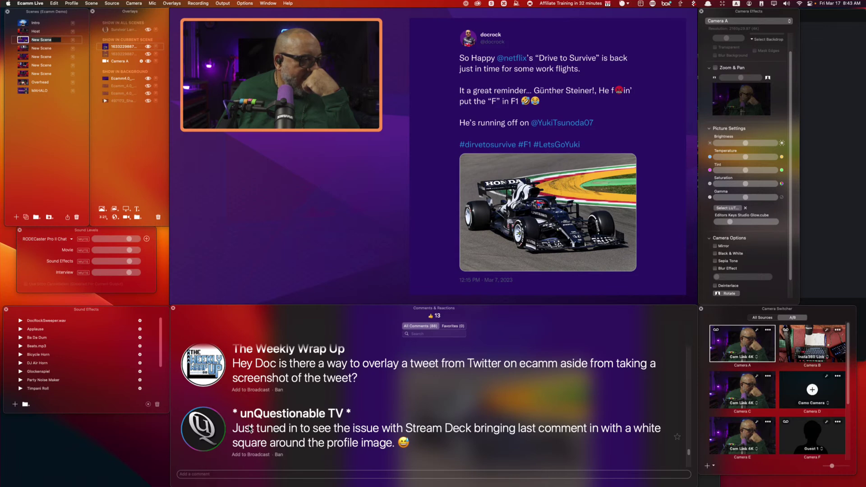
Show the viewer's comment on air, close the Twitter window, and remove the tweet overlay.
left_click(220, 419)
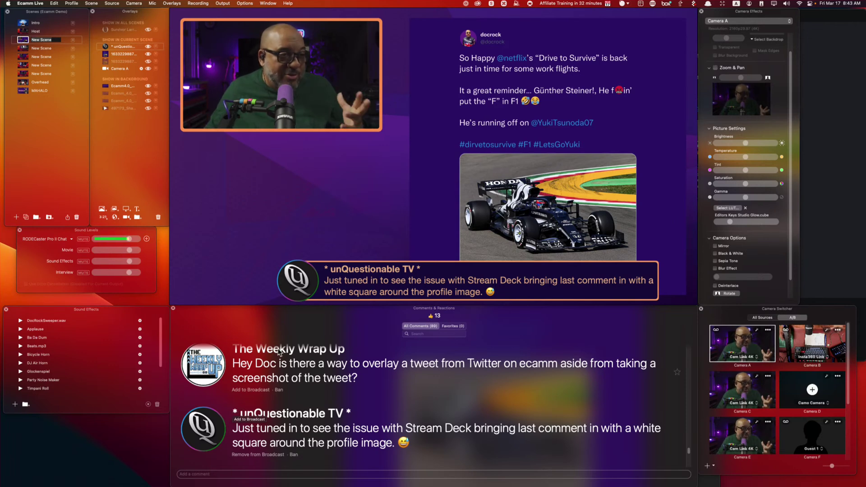
key("super+Tab")
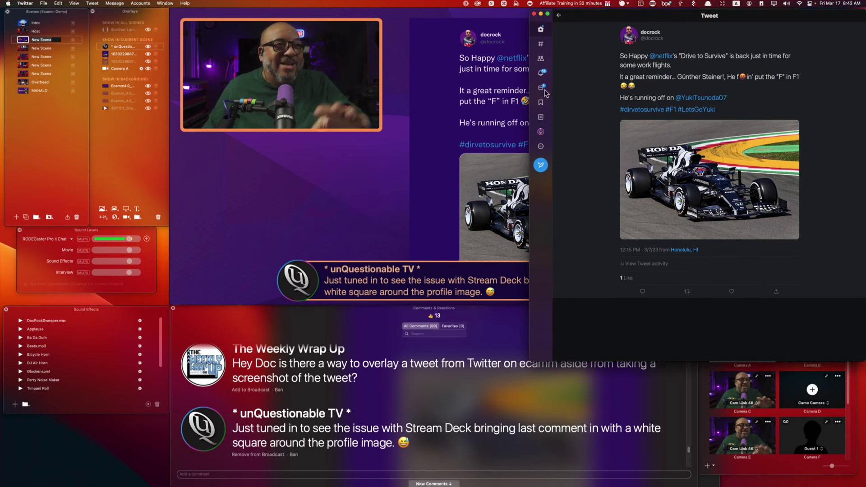
left_click(541, 88)
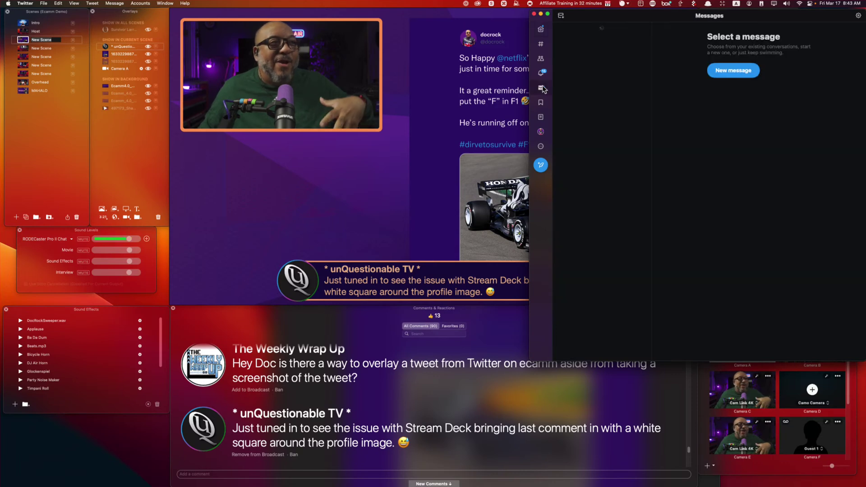
left_click(541, 14)
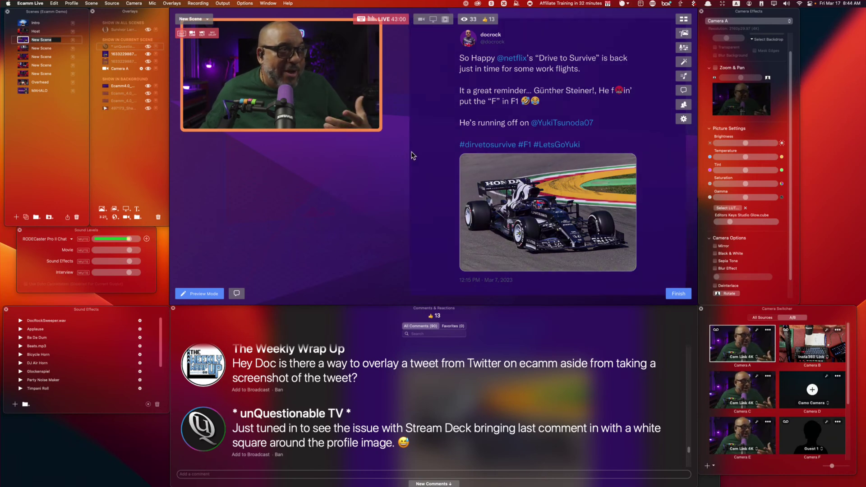
left_click(409, 152)
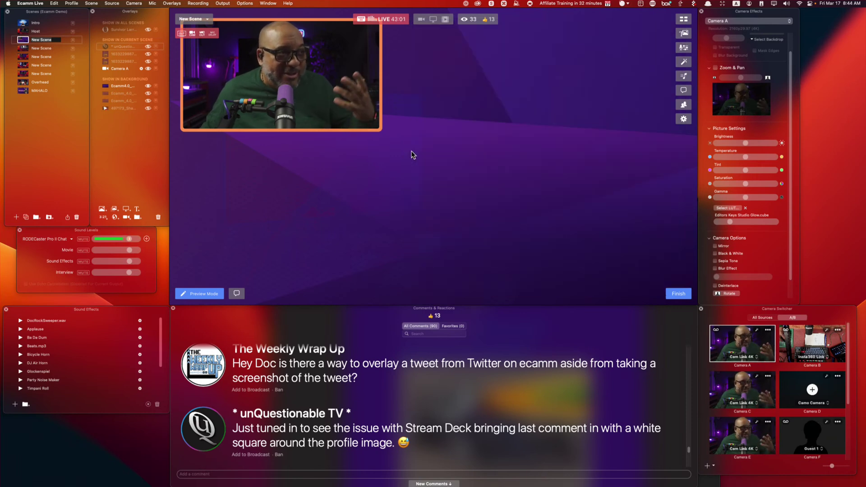
Open Configure Stream Deck from the menu bar and start the 6.1 update.
left_click(652, 4)
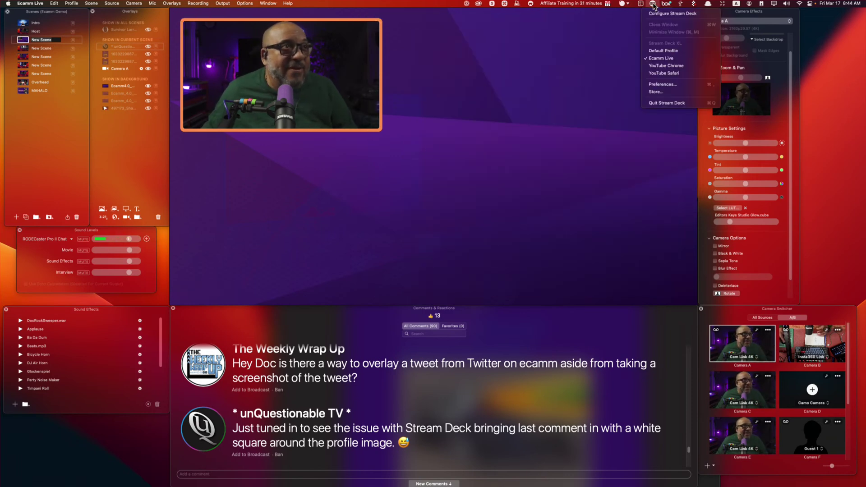
left_click(678, 14)
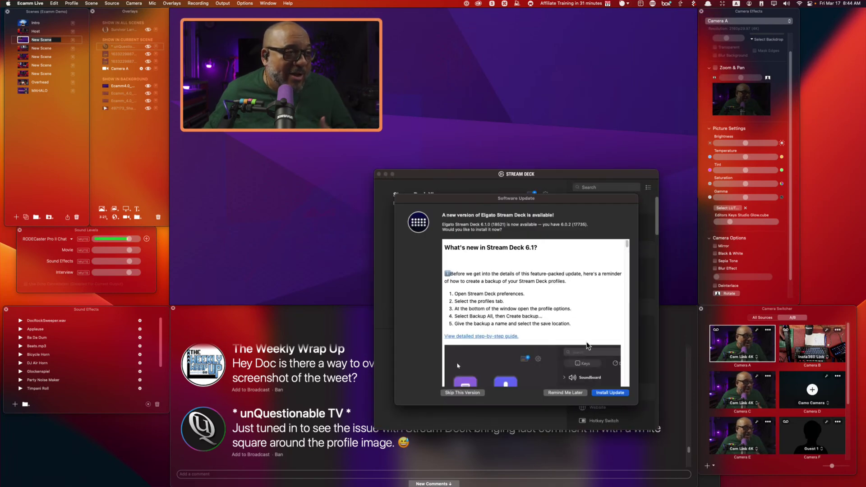
left_click(610, 393)
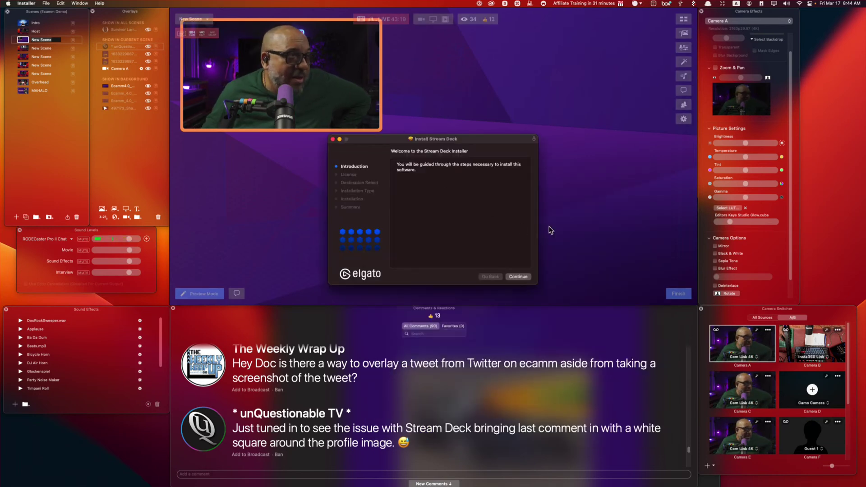
Run the installer through the license and admin password prompts, then close it.
left_click(519, 277)
left_click(523, 277)
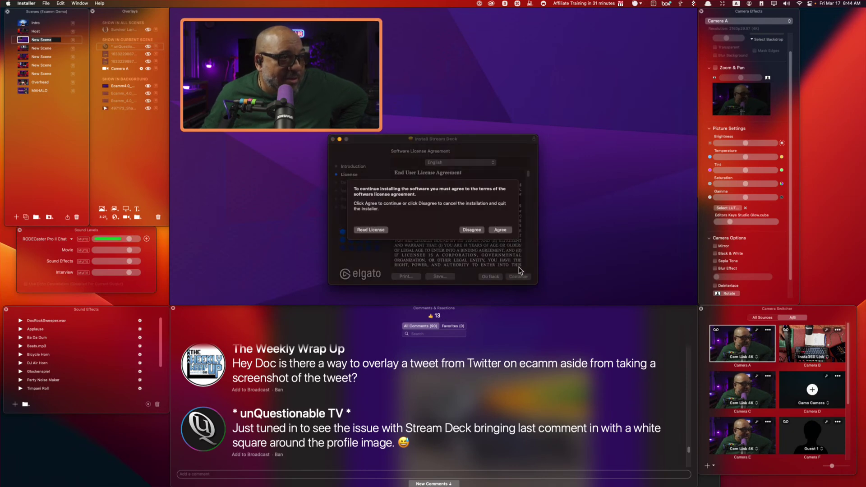
left_click(501, 230)
left_click(520, 277)
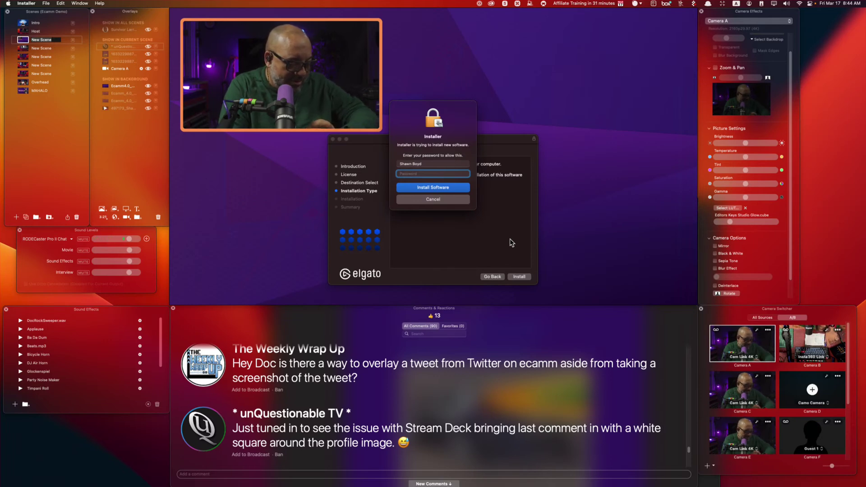
type("•••••")
key("Return")
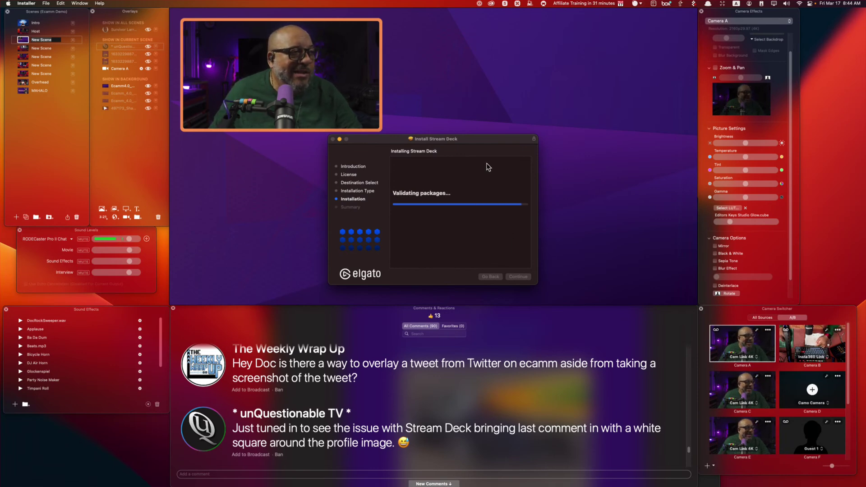
left_click(519, 277)
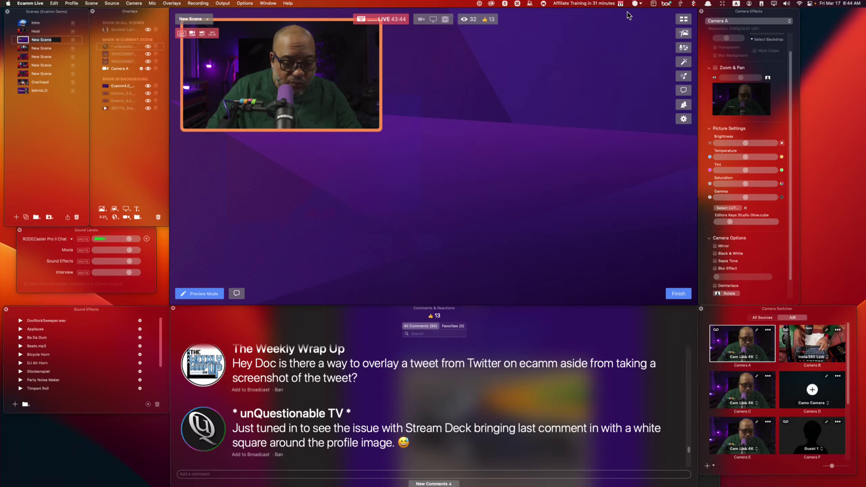
Launch Elgato Stream Deck from Alfred and place its window beside the preview.
key("super+space")
type("st")
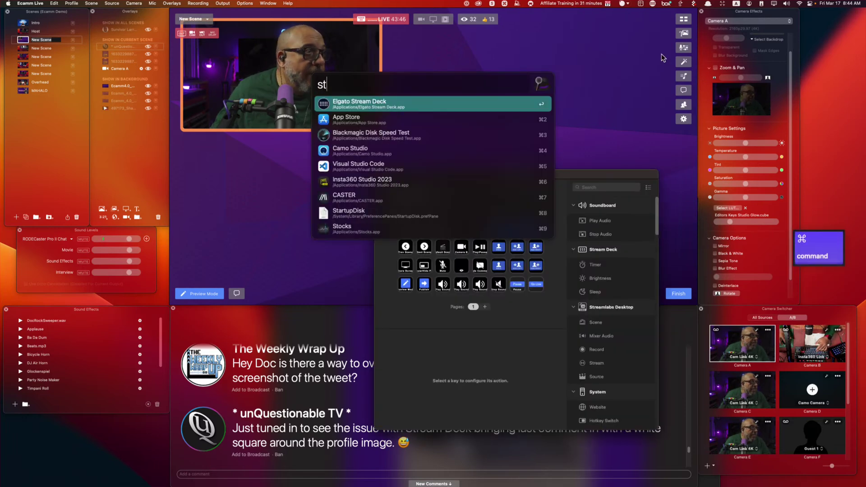
key("Return")
left_click_drag(473, 174, 522, 124)
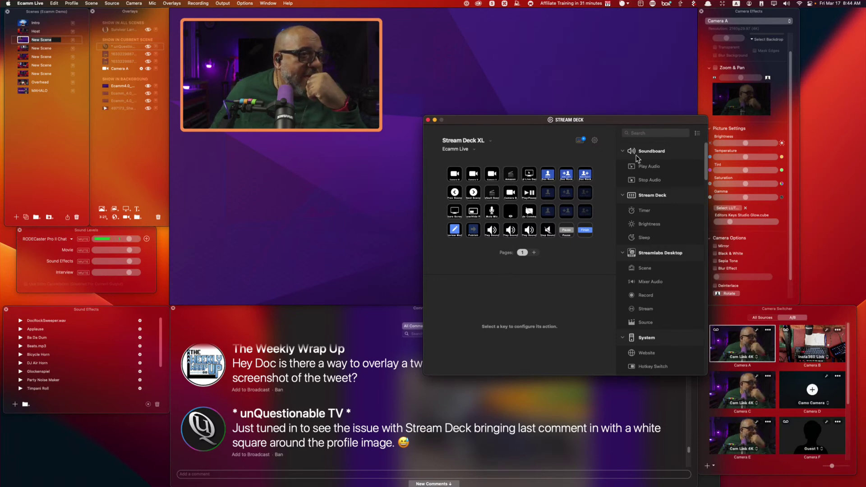
Assign Ecamm Live's Add Last Comment action to a Stream Deck XL key, replacing its action, and return to Ecamm.
scroll(667, 312, "down", 10)
scroll(669, 321, "down", 10)
left_click_drag(649, 261, 509, 175)
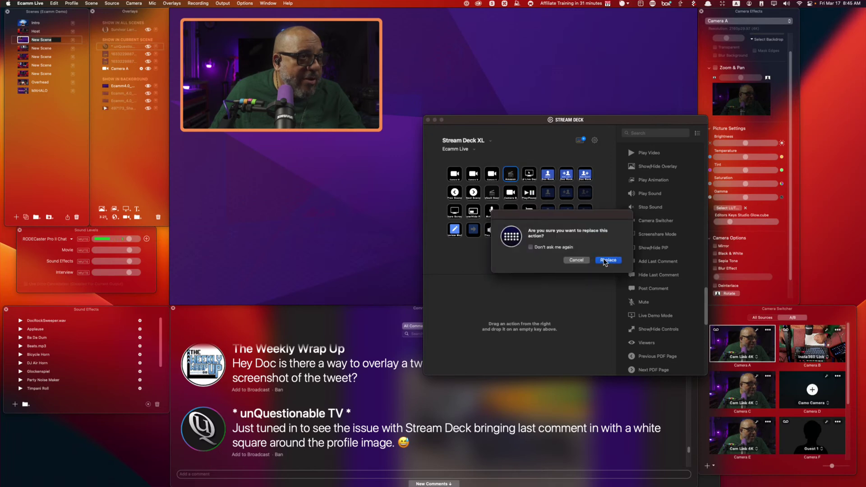
left_click(608, 260)
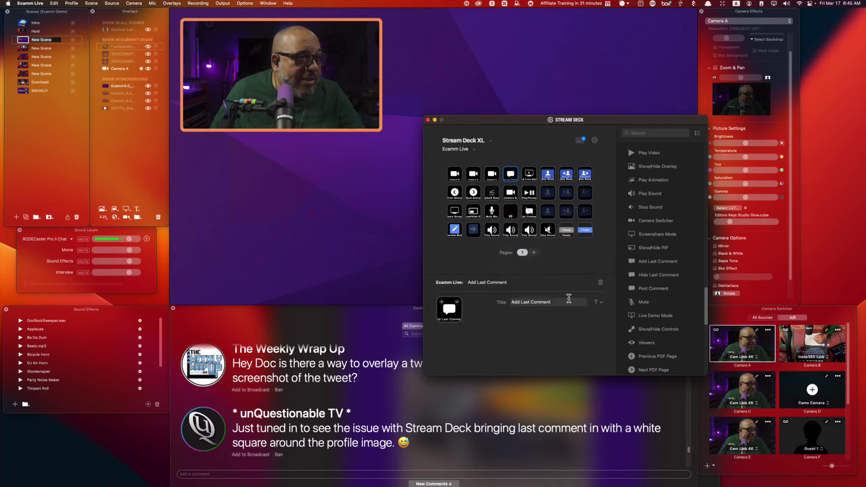
left_click(368, 253)
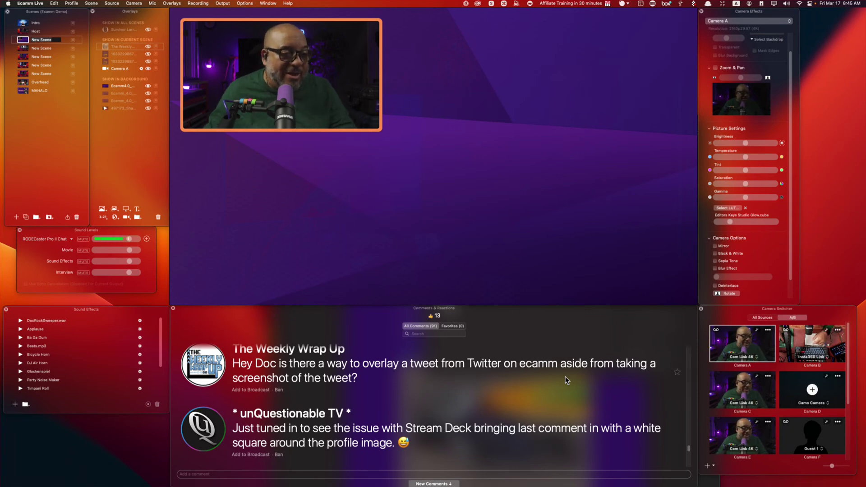
scroll(570, 392, "down", 3)
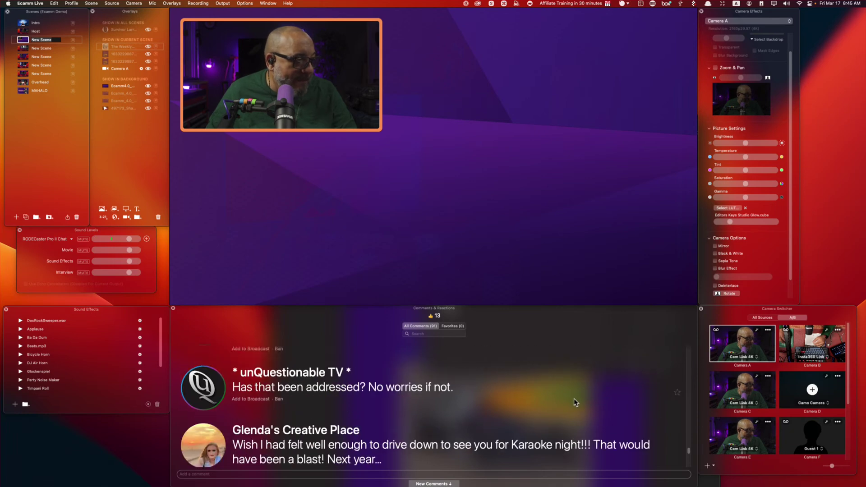
scroll(575, 400, "up", 3)
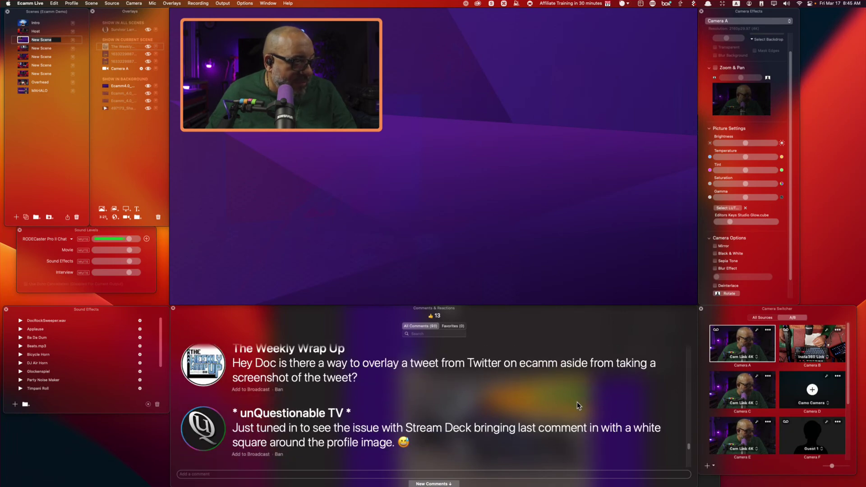
scroll(577, 402, "up", 1)
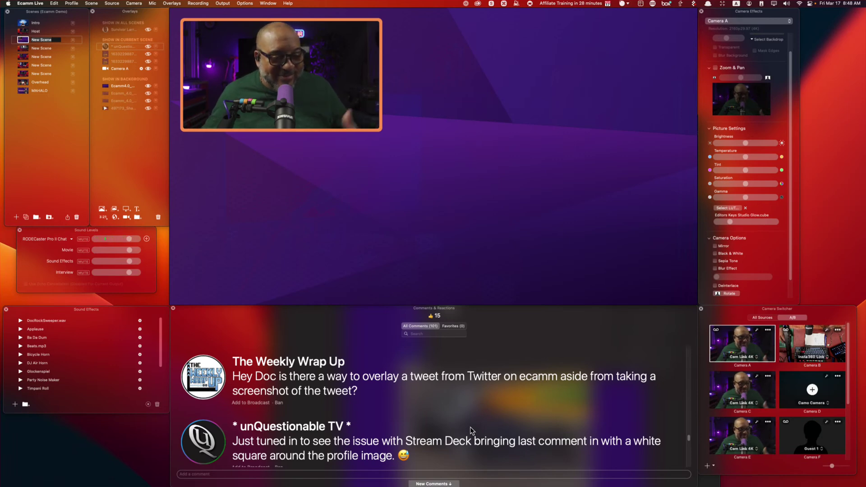
scroll(473, 417, "down", 2)
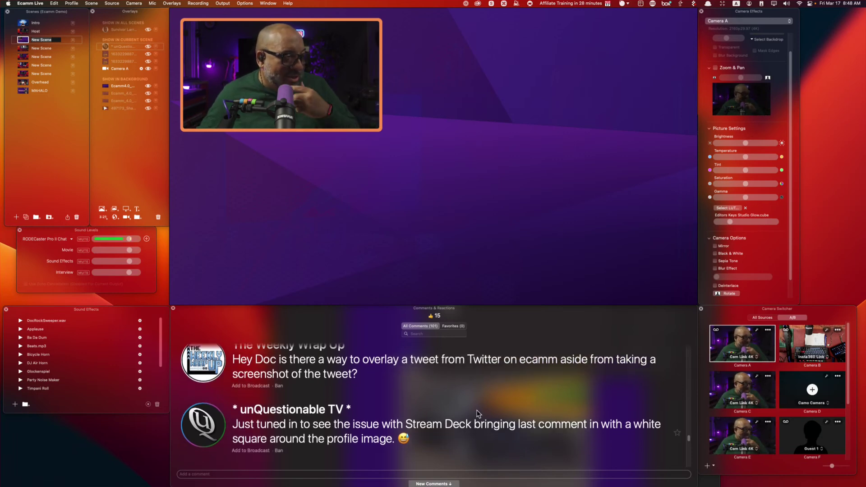
scroll(478, 413, "down", 3)
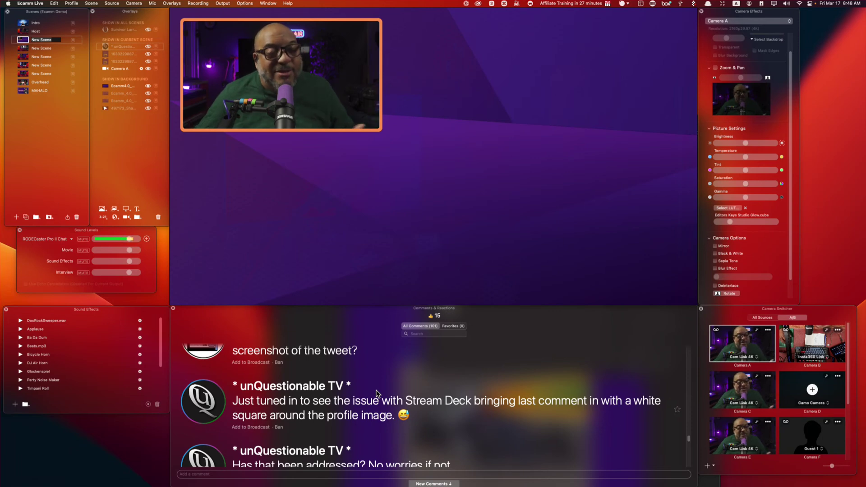
scroll(451, 394, "down", 2)
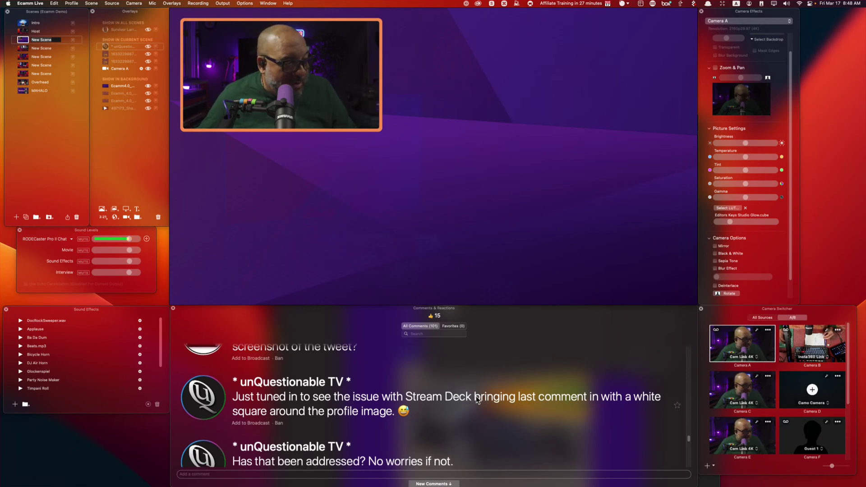
scroll(478, 401, "down", 5)
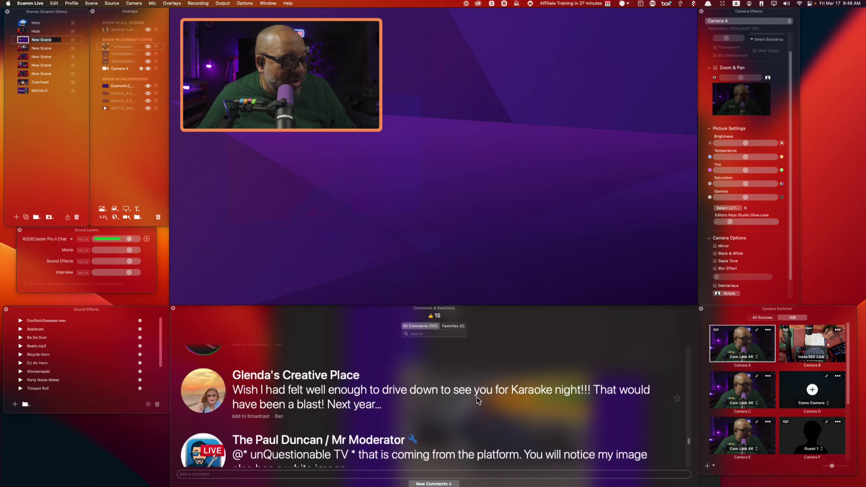
scroll(495, 399, "down", 2)
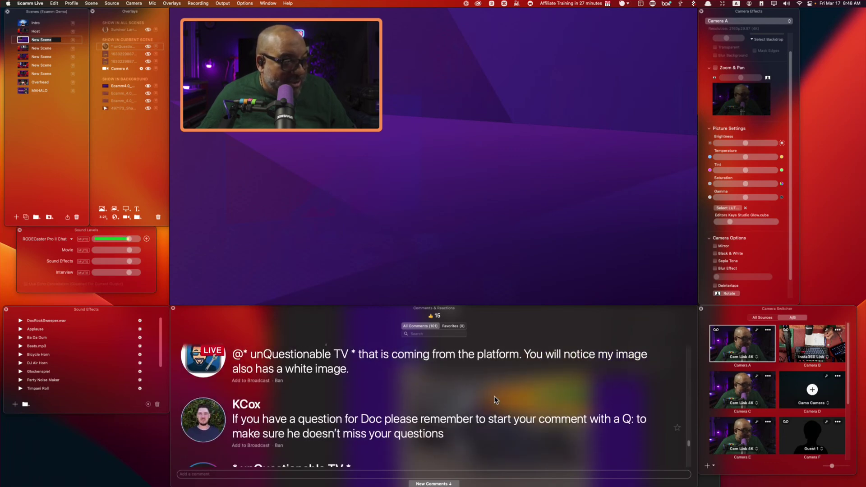
scroll(460, 397, "down", 5)
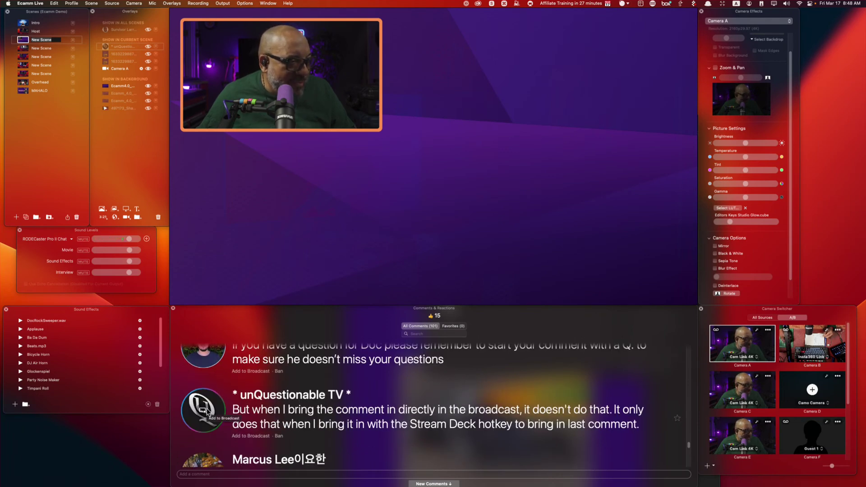
Put the unQuestionable TV comment about the Stream Deck hotkey on air as a lower third.
left_click(206, 410)
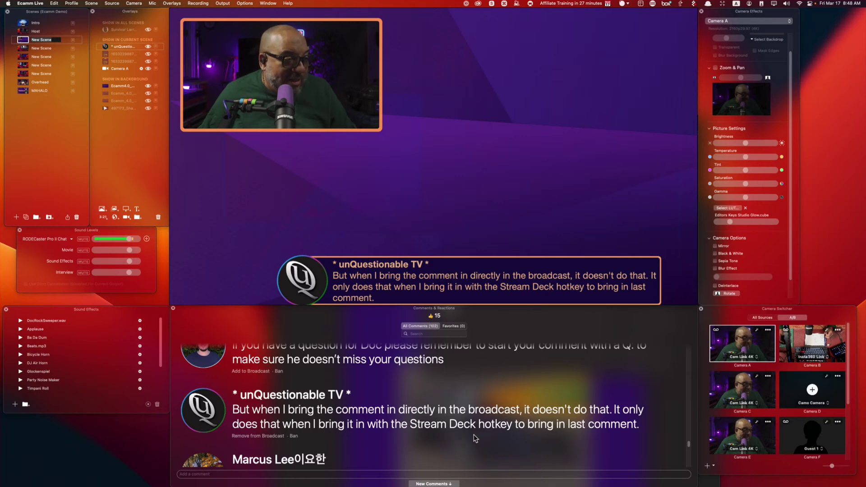
scroll(475, 438, "down", 2)
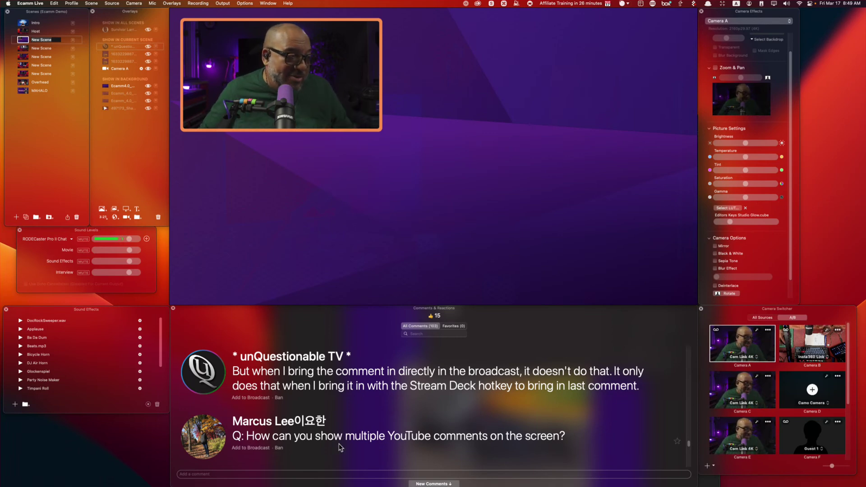
scroll(361, 440, "down", 3)
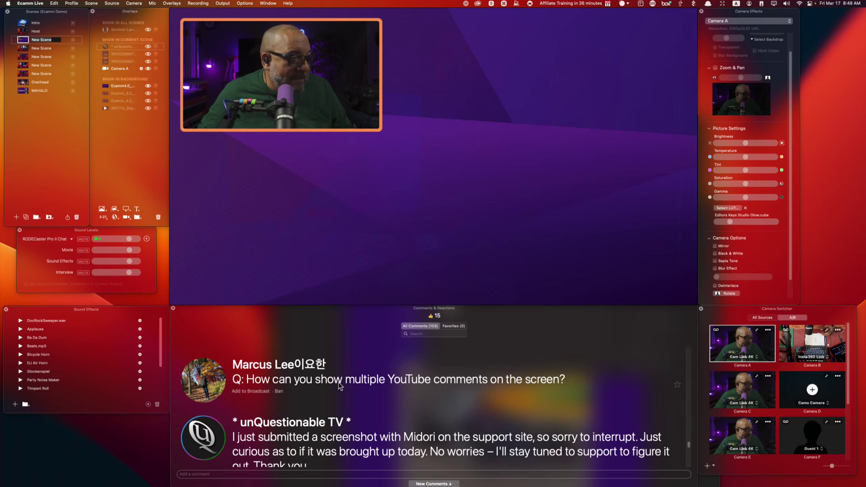
Put the multiple-comments question and three unQuestionable TV comment cards on the canvas, then remove two question cards.
left_click(203, 381)
left_click_drag(205, 386, 415, 151)
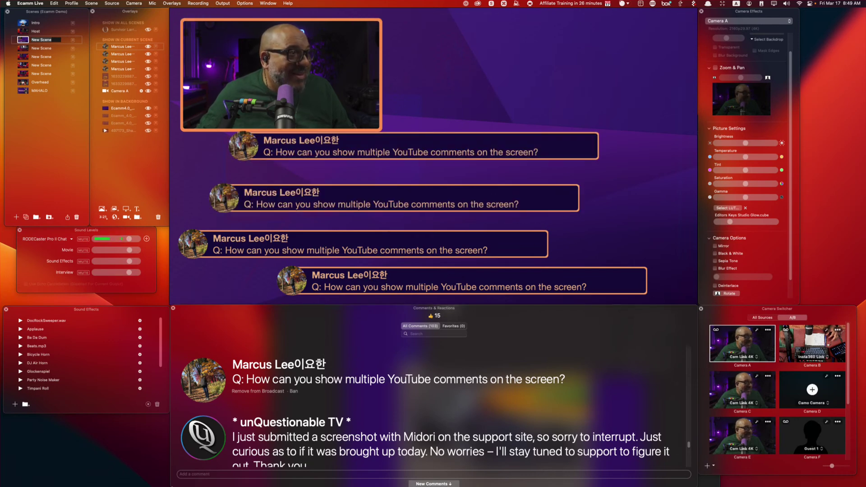
left_click_drag(200, 440, 437, 42)
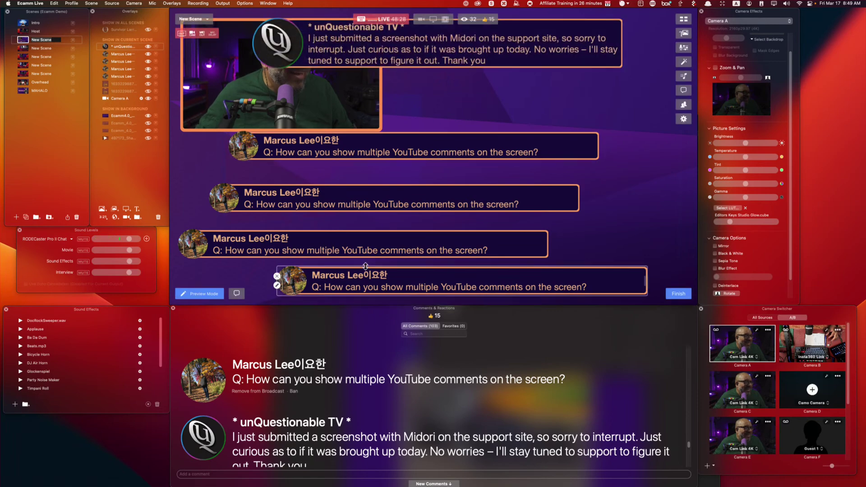
left_click_drag(203, 438, 461, 109)
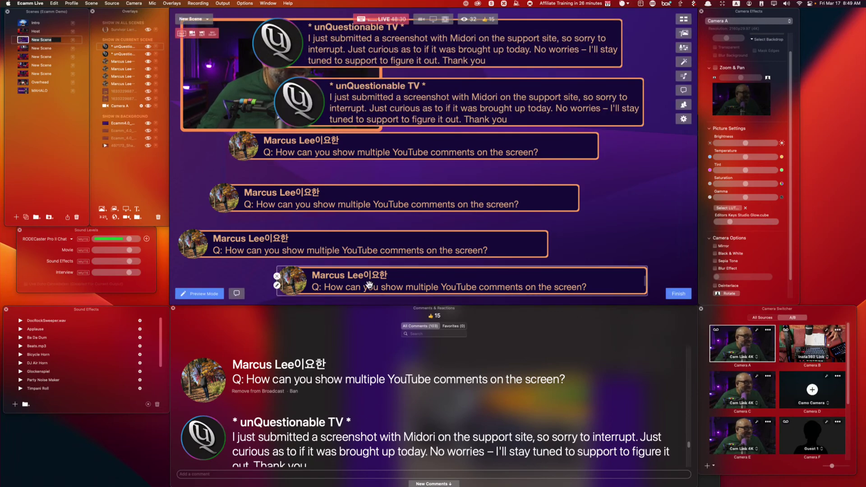
left_click_drag(203, 437, 512, 170)
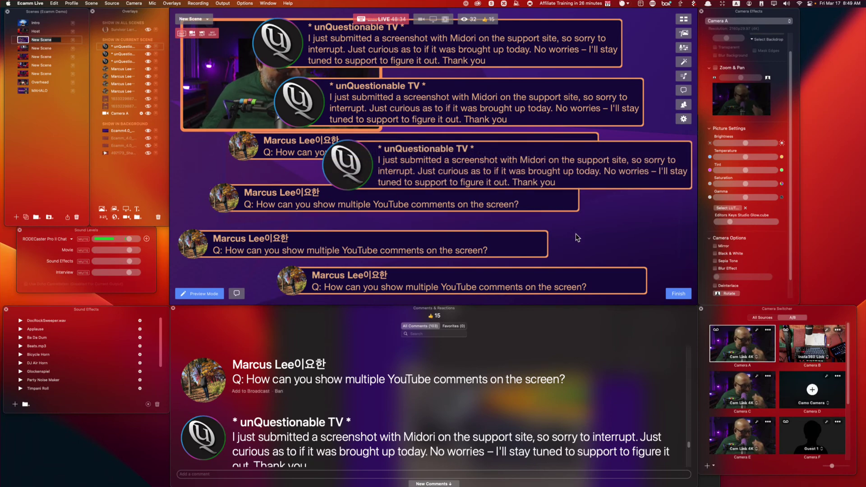
left_click(277, 277)
left_click(349, 252)
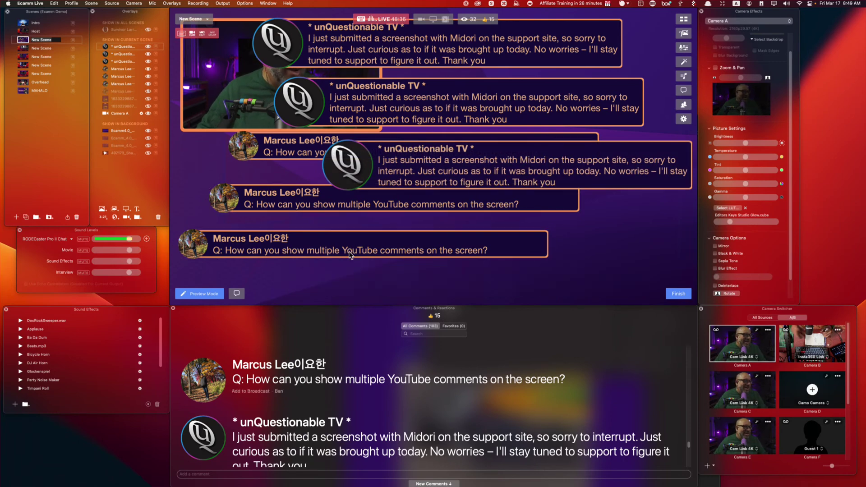
Re-add the question, then place The Weekly Wrap Up's 'Absolutely' and the 'Hello Fam' greeting cards.
left_click(207, 381)
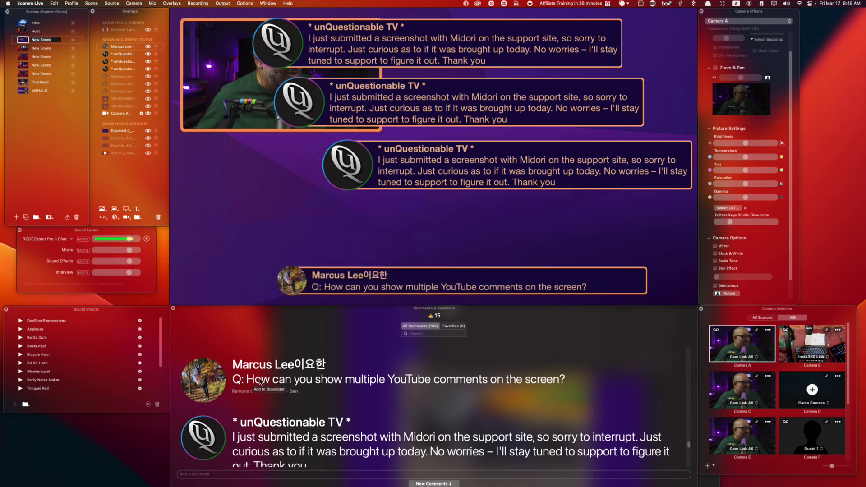
scroll(243, 436, "down", 3)
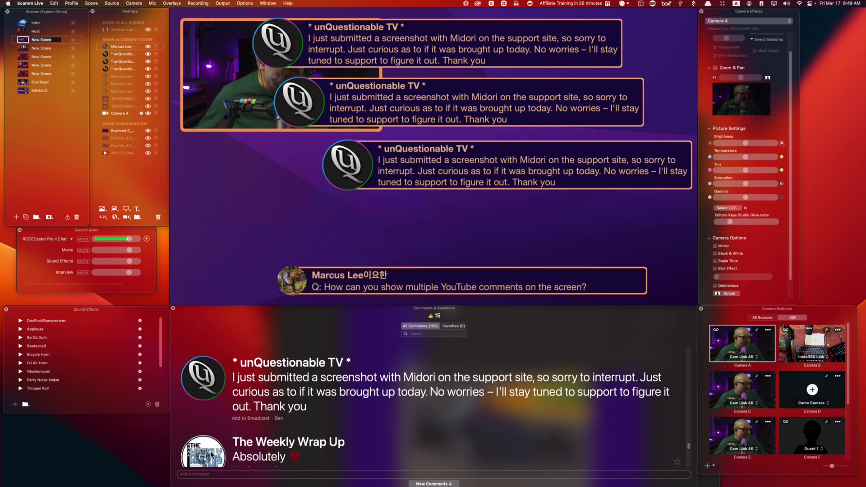
left_click_drag(269, 444, 422, 263)
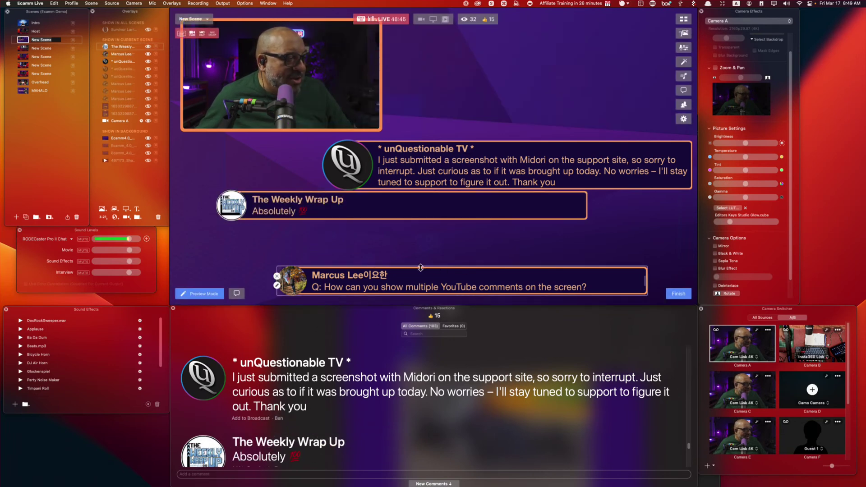
scroll(298, 391, "down", 5)
scroll(297, 392, "up", 2)
left_click_drag(201, 381, 516, 258)
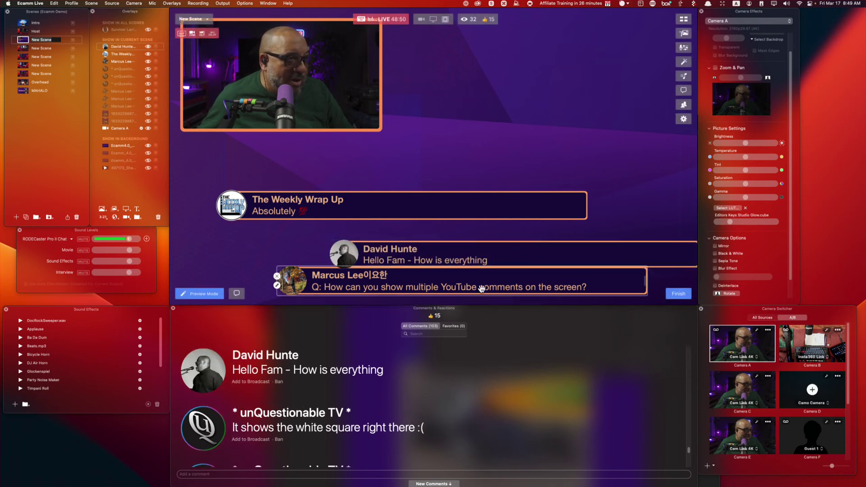
scroll(280, 412, "down", 2)
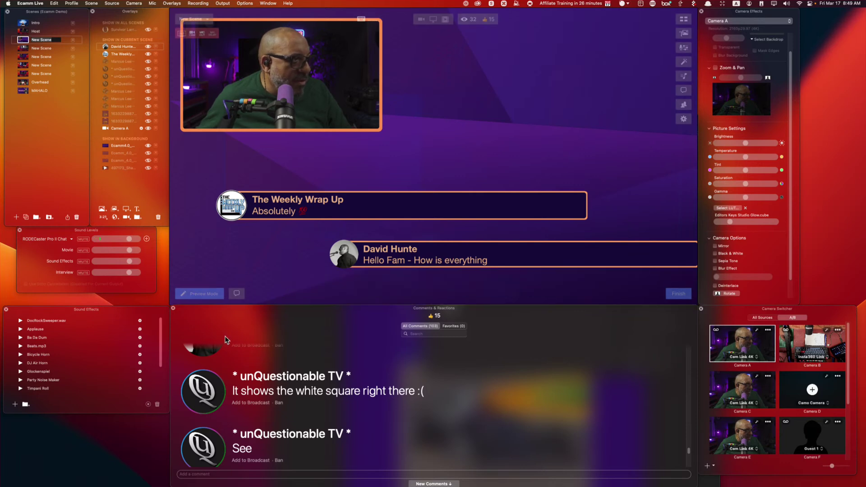
Drag the white-square complaint and the Stream Deck update follow-up comments onto the canvas.
left_click_drag(207, 396, 323, 276)
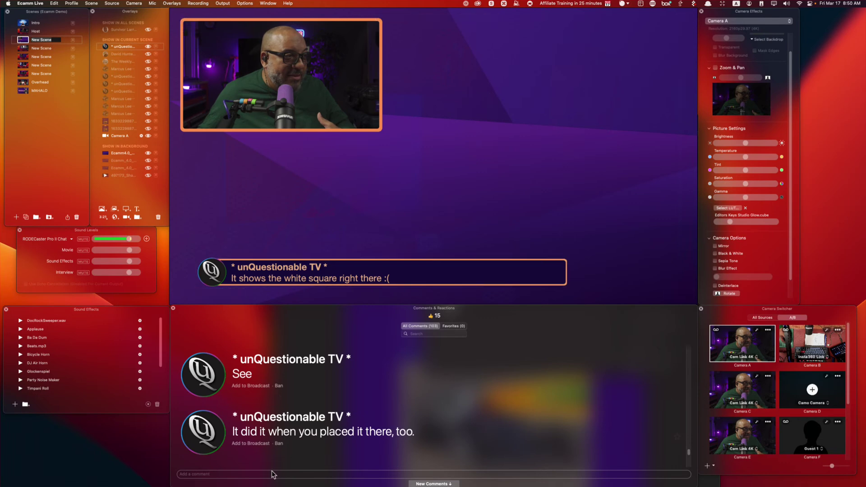
left_click_drag(296, 435, 412, 230)
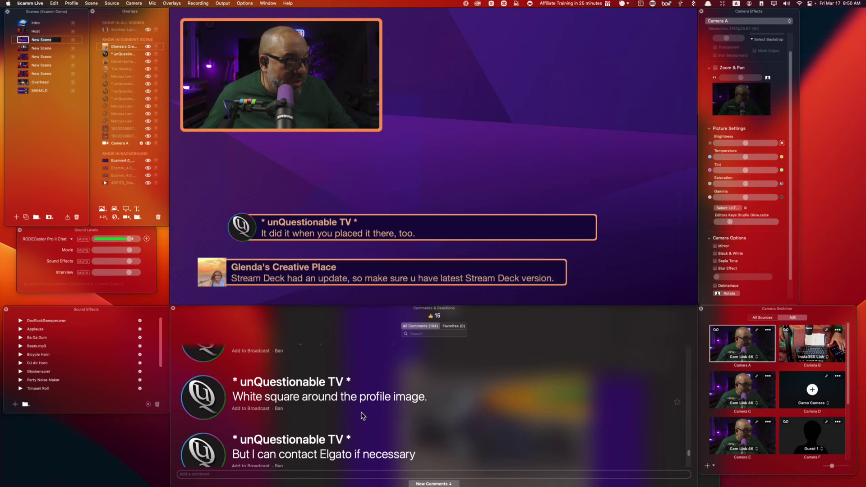
mouse_move(205, 269)
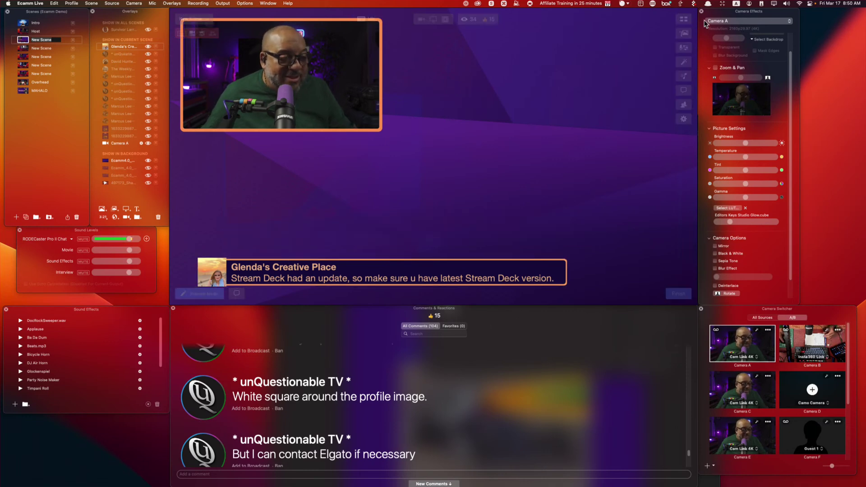
Open the Stream Deck configuration window and clear the Add Last Comment key.
left_click(651, 4)
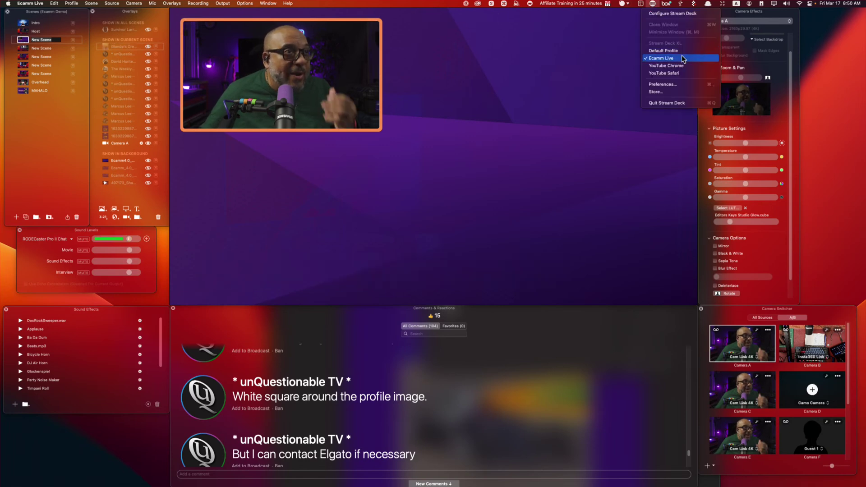
left_click(675, 14)
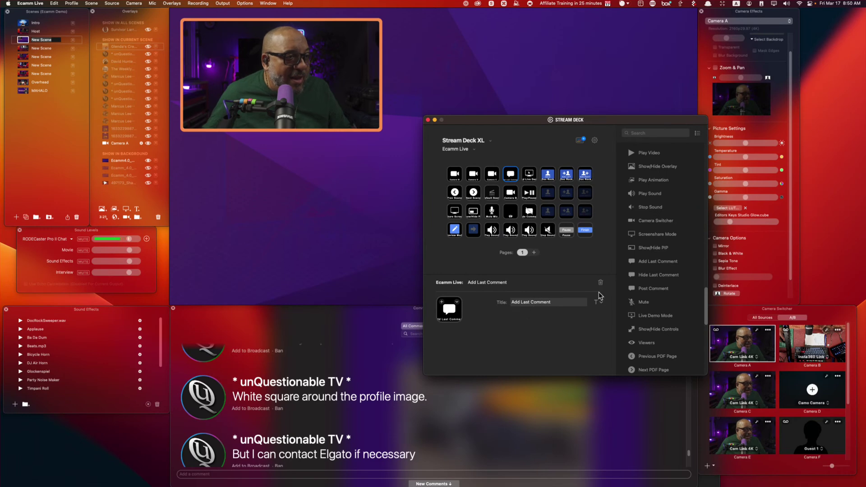
left_click(601, 283)
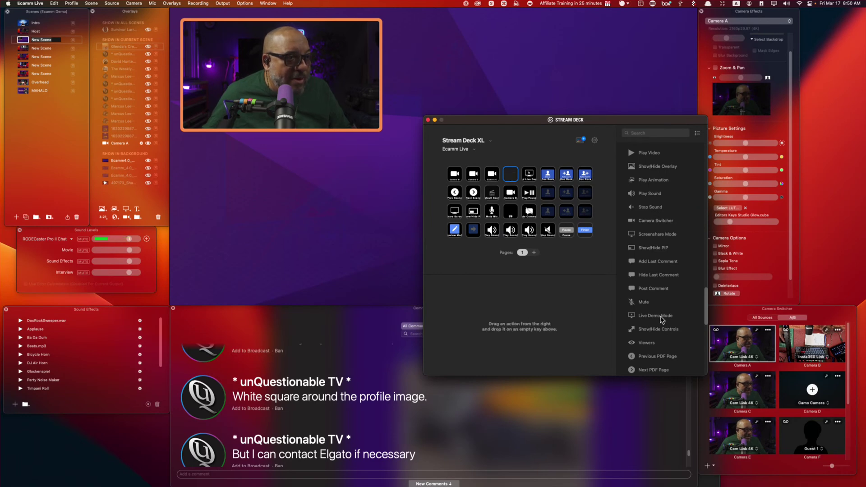
Put a Hotkey action on the empty key, titled UnQuestionable, recording the ⌘K shortcut.
scroll(667, 305, "up", 5)
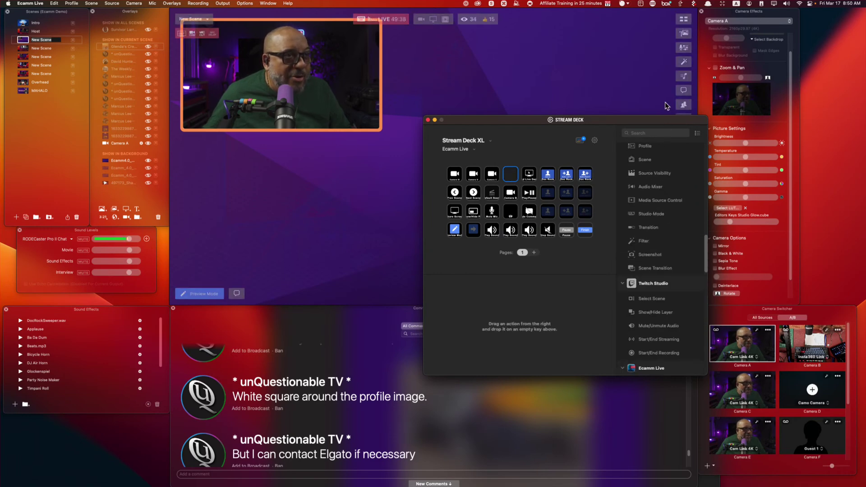
type("hort")
key("BackSpace")
key("BackSpace")
type("t")
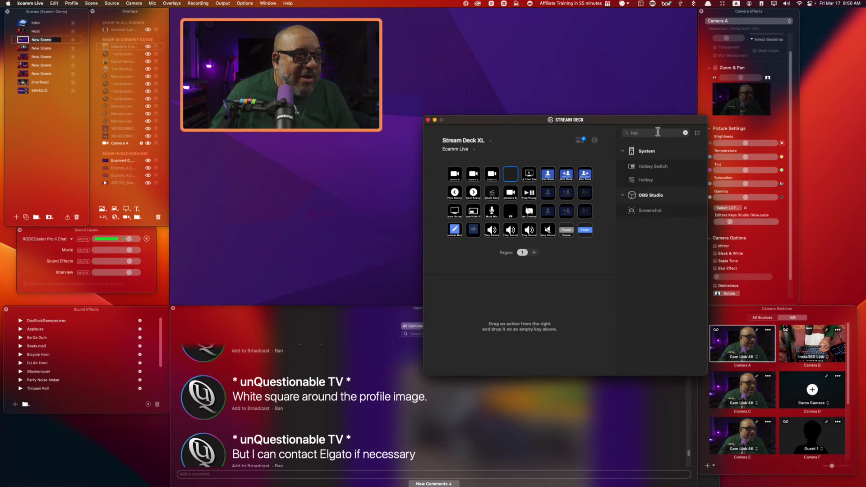
left_click_drag(645, 180, 510, 174)
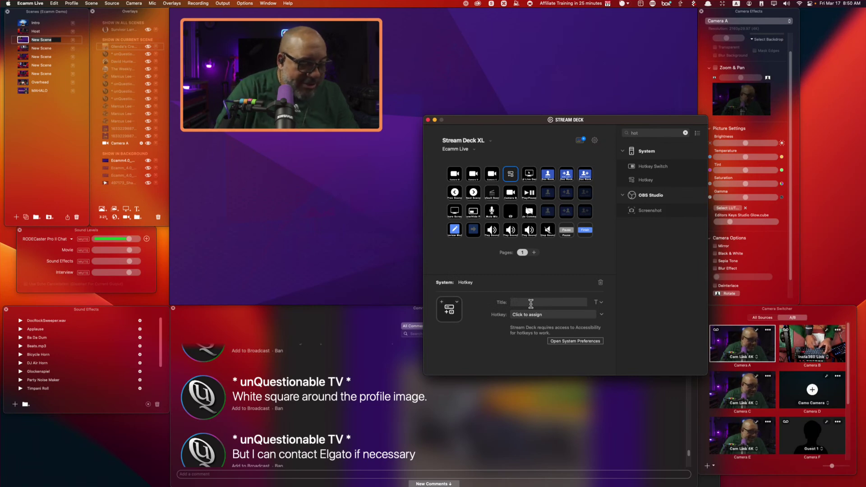
type("UnQu")
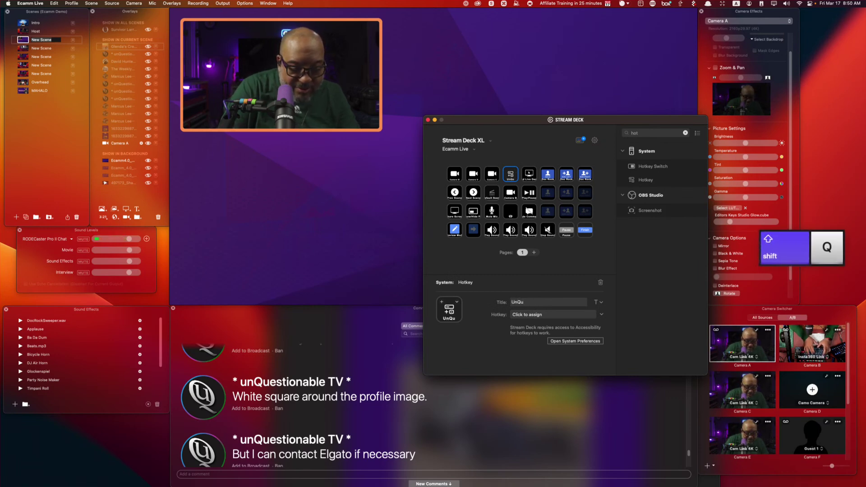
type("estionable")
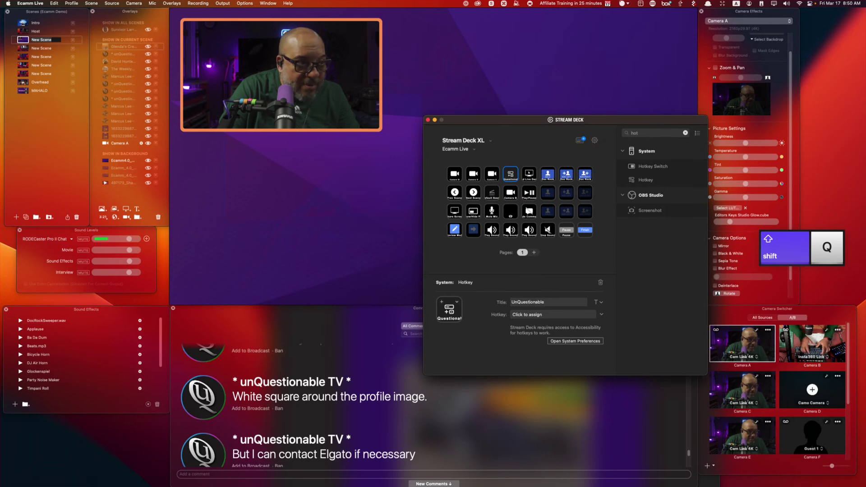
left_click(542, 315)
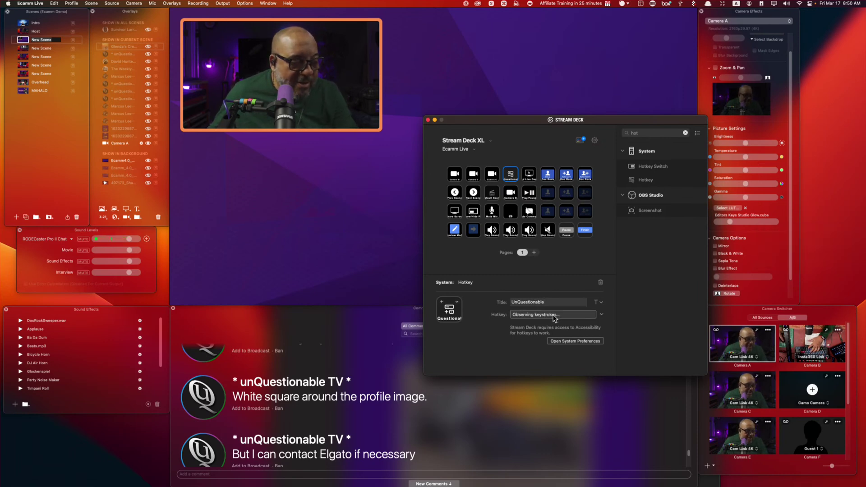
key("super+k")
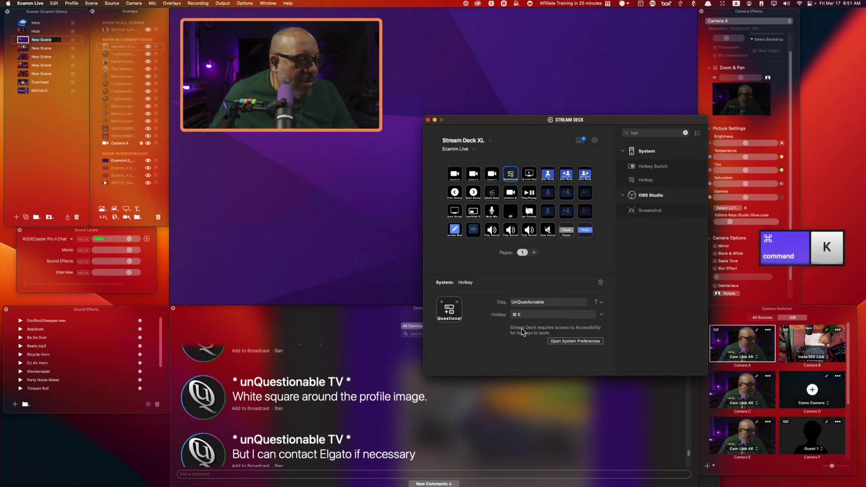
In Ecamm Live, test ⌘K to show the comment overlay and shift the lower third right.
left_click(397, 261)
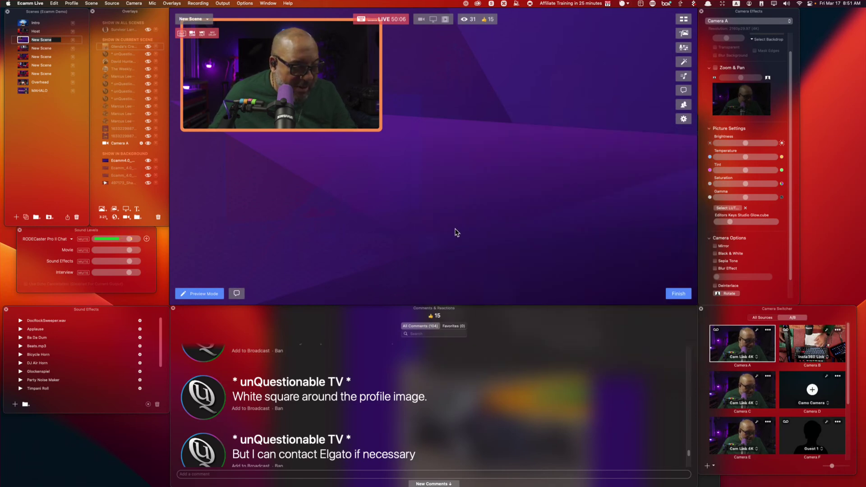
key("super+k")
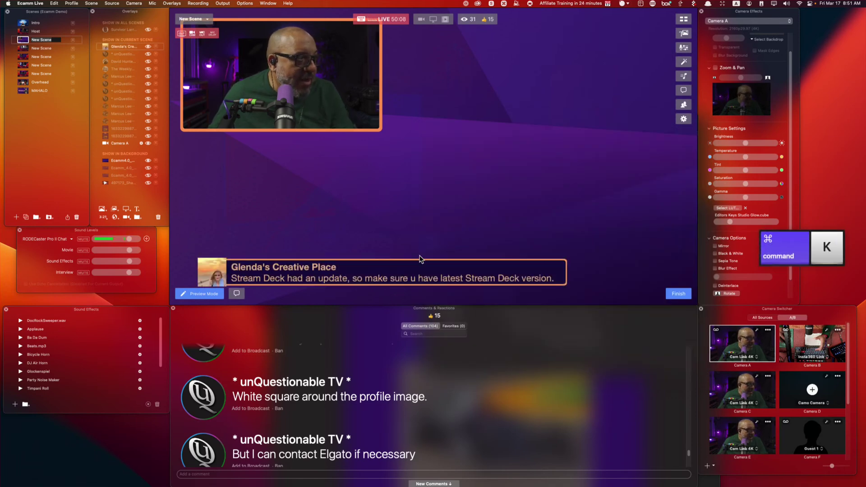
left_click_drag(411, 265, 468, 265)
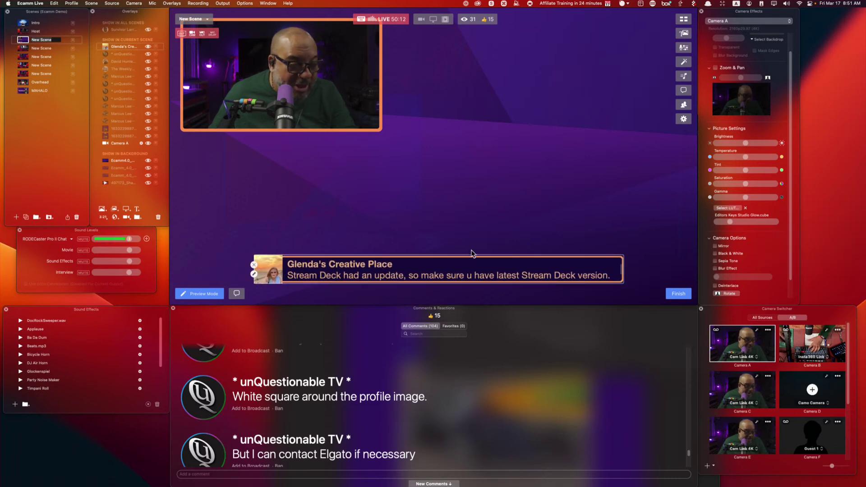
key("super+k")
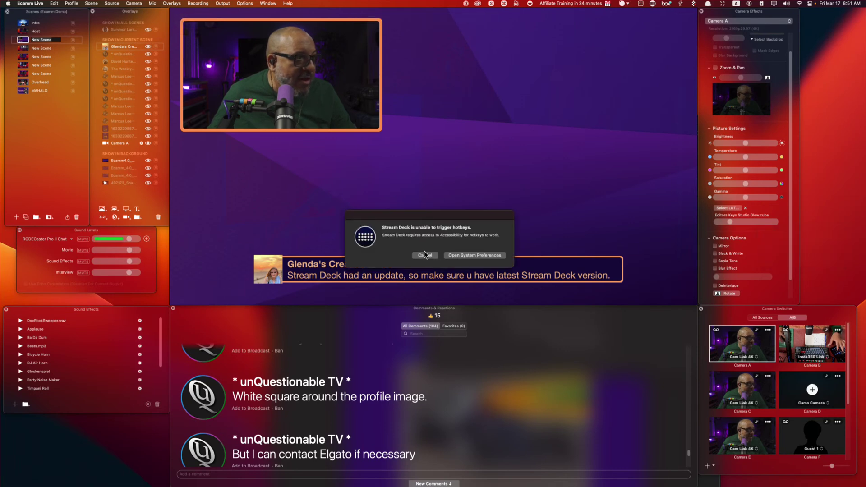
Check Elgato Stream Deck's Accessibility access in System Settings, then close the settings.
left_click(487, 256)
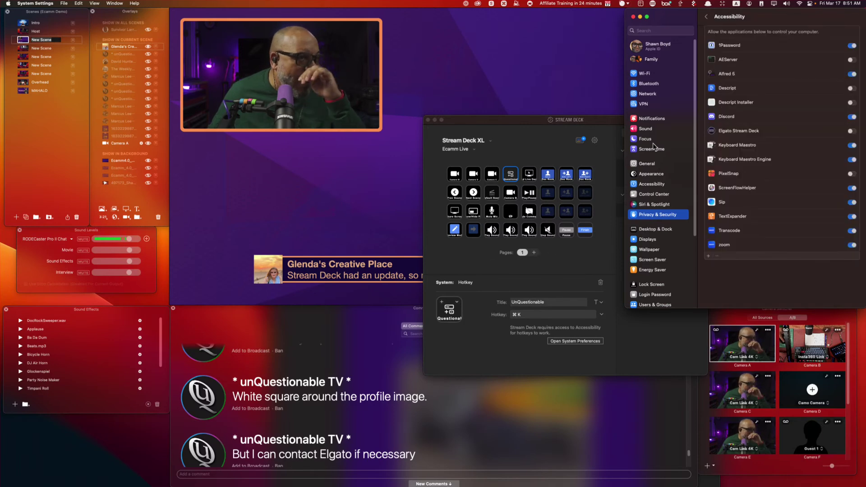
left_click(633, 17)
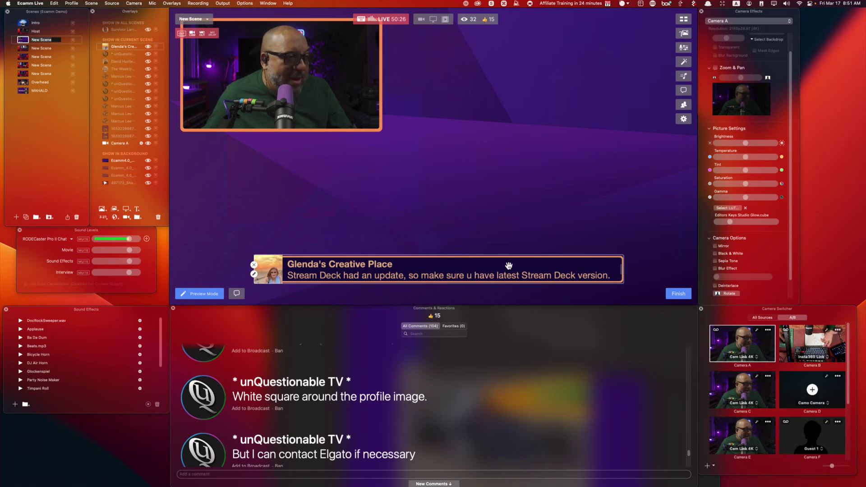
Toggle the Stream Deck update comment overlay with ⌘K and add the White square comment.
key("super")
key("super+k")
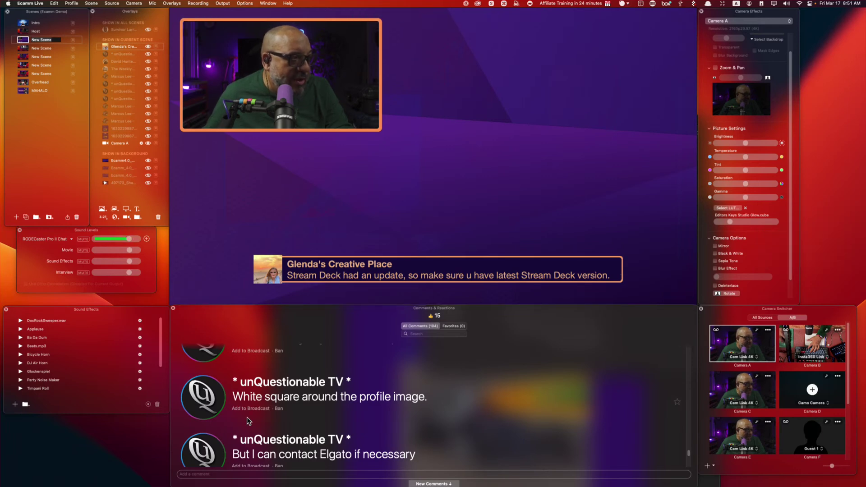
left_click_drag(270, 401, 436, 229)
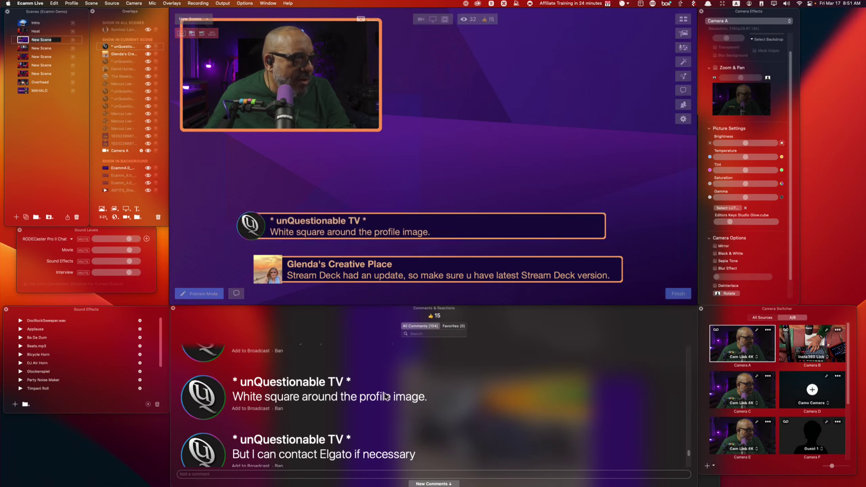
Put the viewer's question about controlling the browser on the broadcast.
scroll(373, 432, "down", 1)
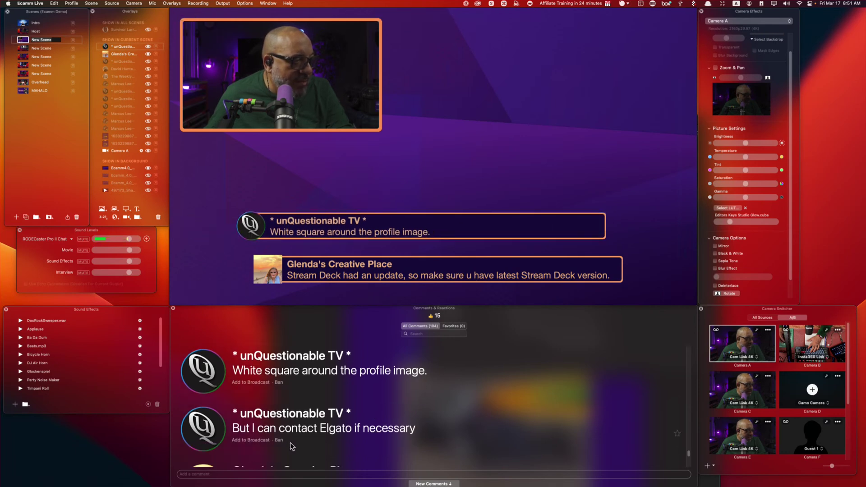
scroll(317, 424, "down", 5)
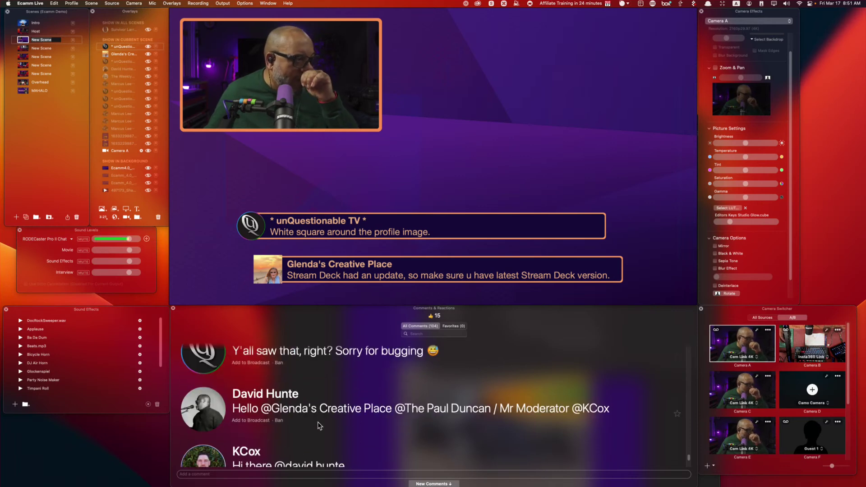
scroll(319, 426, "down", 2)
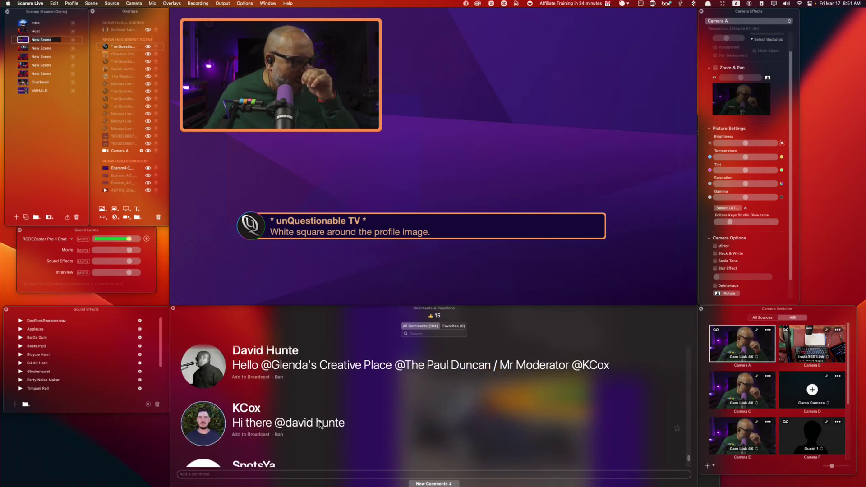
scroll(320, 425, "down", 2)
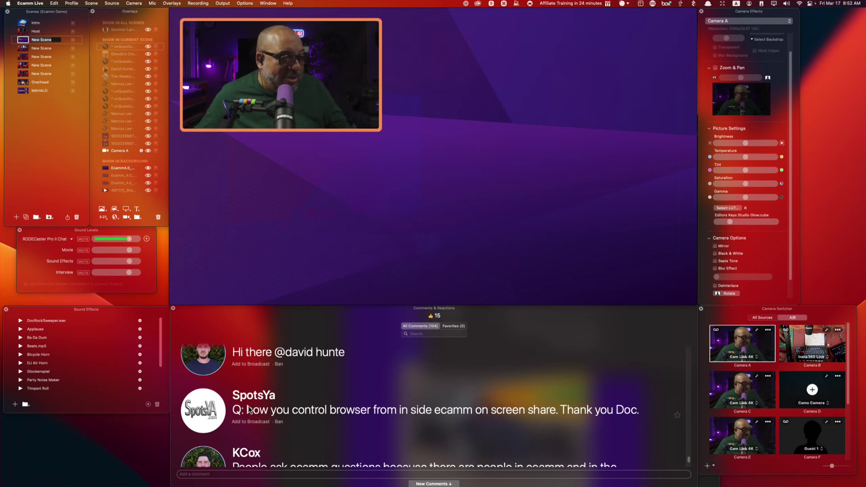
left_click(204, 411)
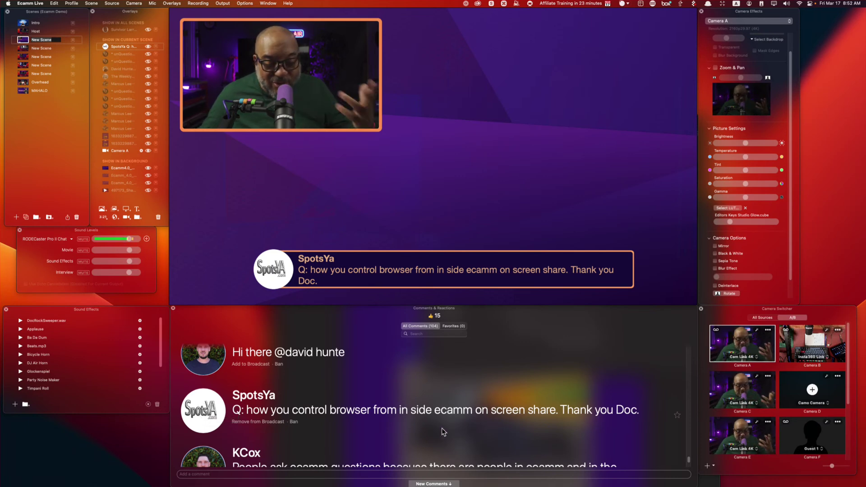
Swap back to the Stream Deck update comment with ⌘K, then show the browser-control question again.
key("super+k")
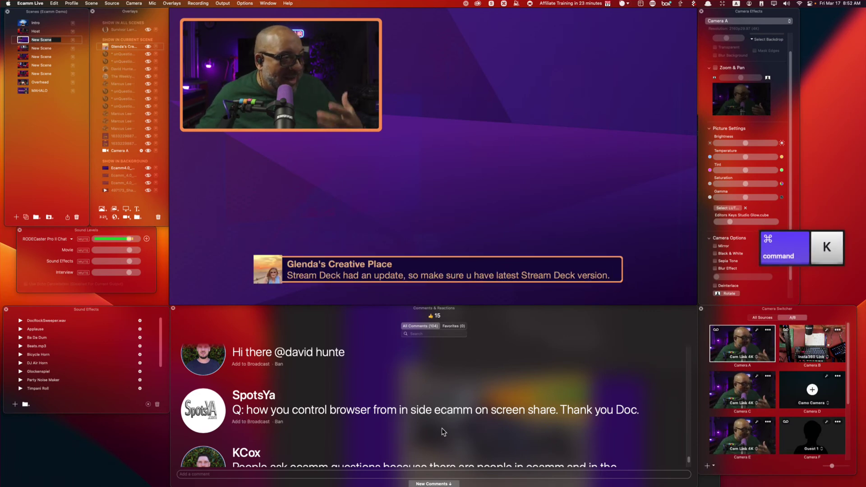
scroll(422, 435, "down", 2)
scroll(421, 432, "down", 5)
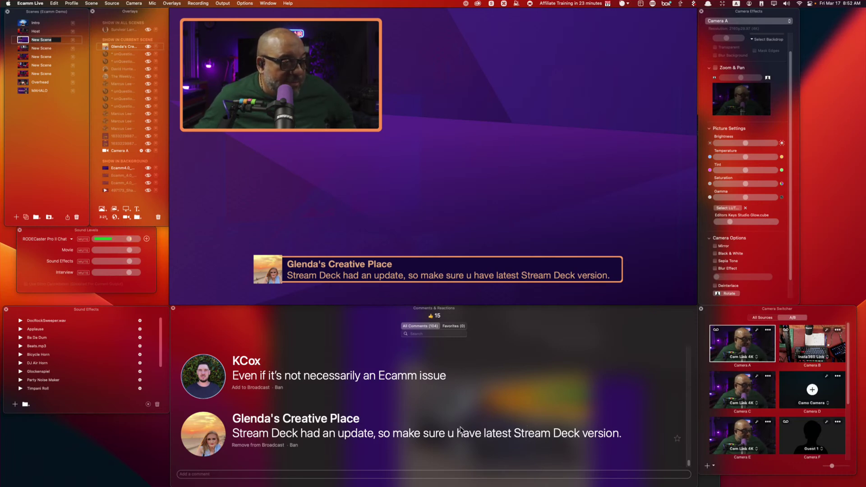
scroll(273, 399, "up", 2)
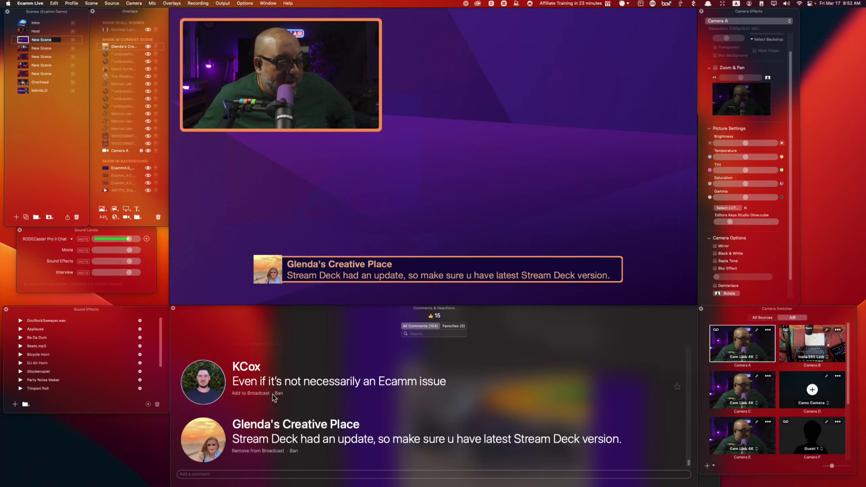
scroll(272, 398, "up", 3)
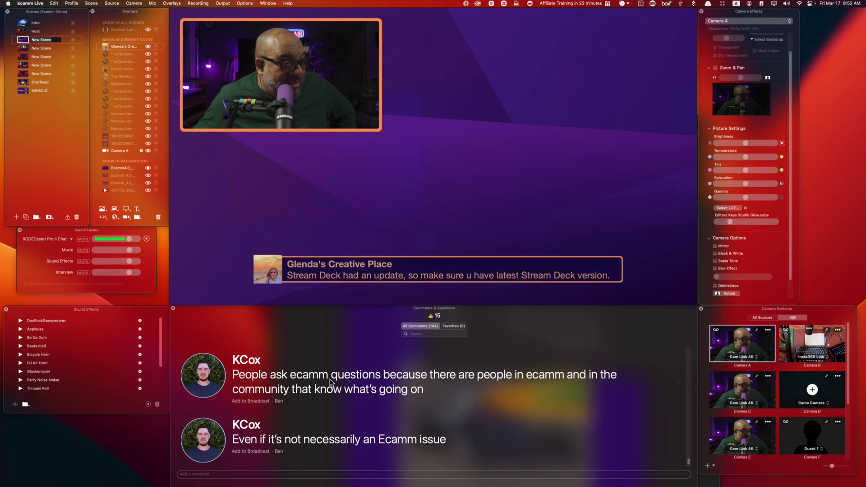
scroll(458, 427, "down", 3)
scroll(458, 427, "up", 5)
scroll(342, 426, "up", 1)
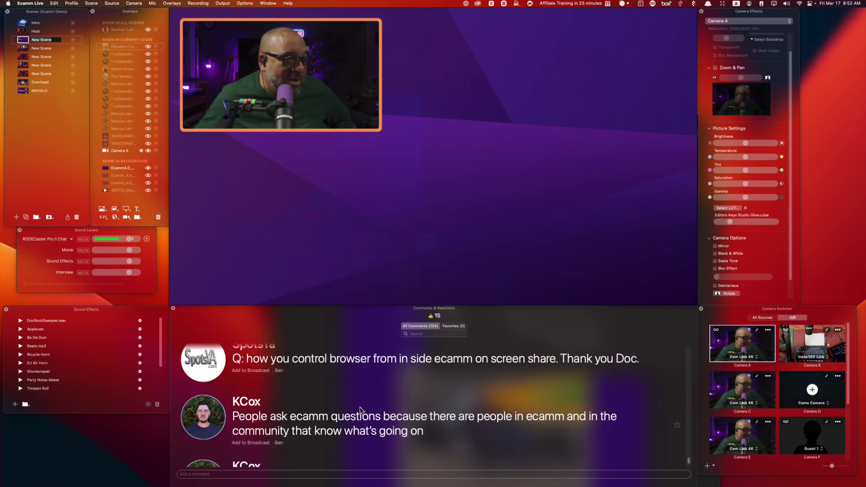
scroll(279, 396, "up", 1)
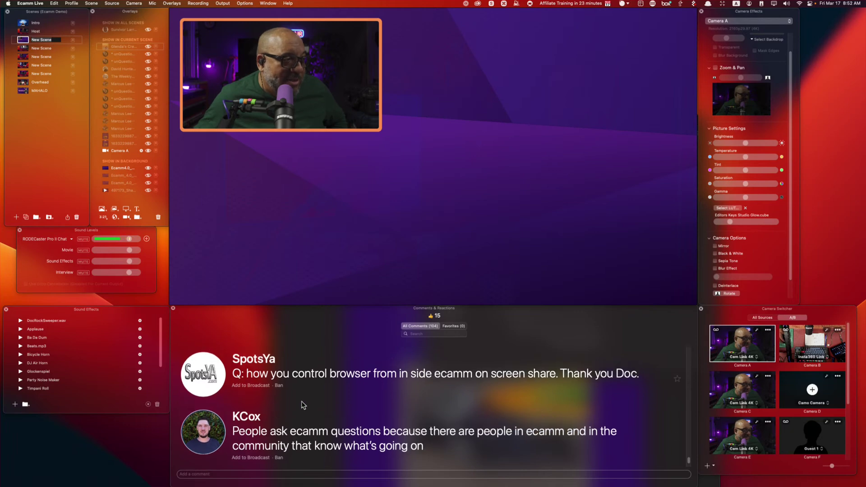
left_click(203, 377)
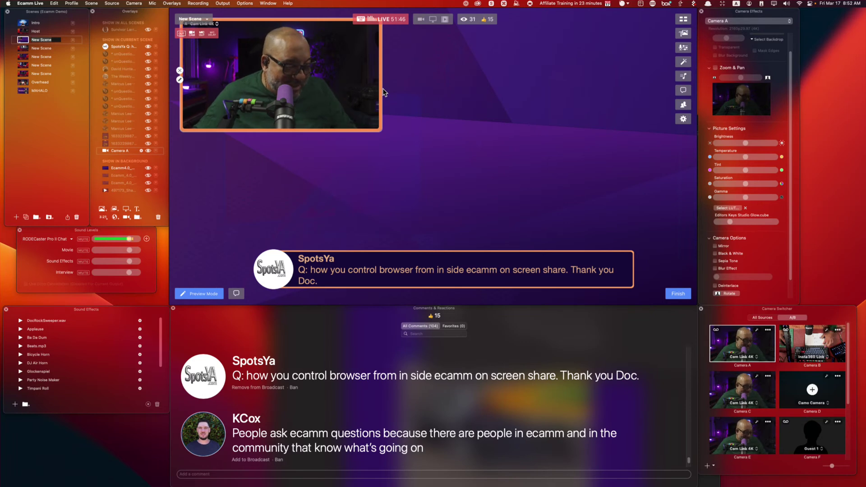
Option-drag the camera overlay's right and left edges inward, then move the narrowed frame to the top-left.
key("alt")
left_click_drag(382, 89, 339, 88)
left_click_drag(188, 98, 239, 78)
left_click_drag(278, 104, 217, 104)
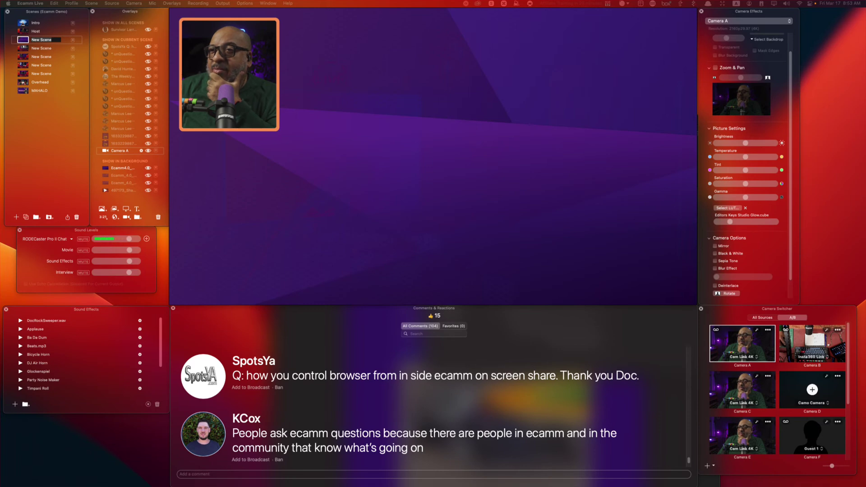
mouse_move(586, 484)
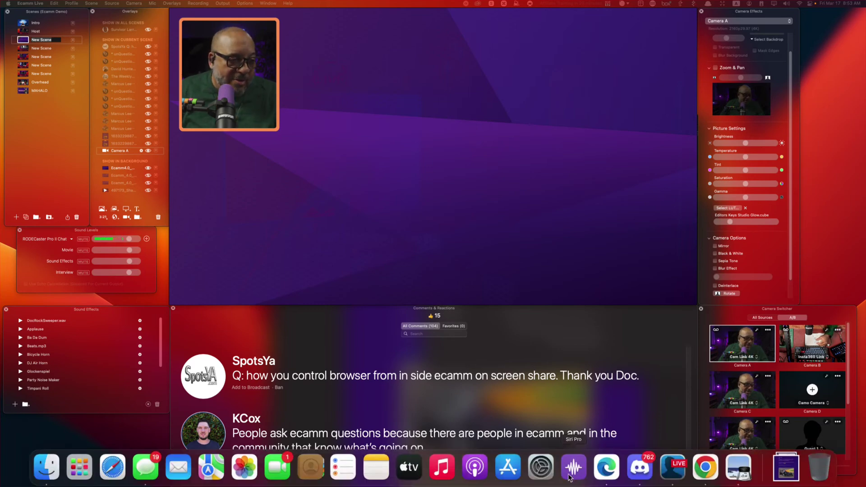
Launch the Twitter app by searching 'twitte' in Alfred.
key("super+space")
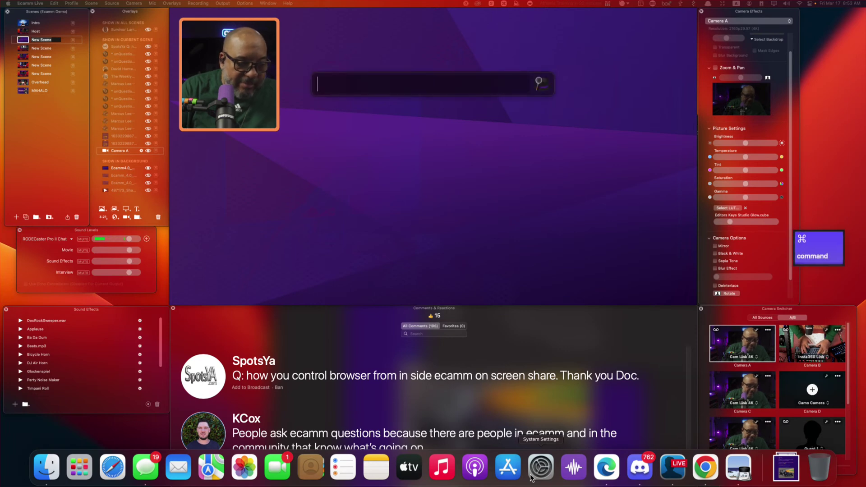
type("twitte")
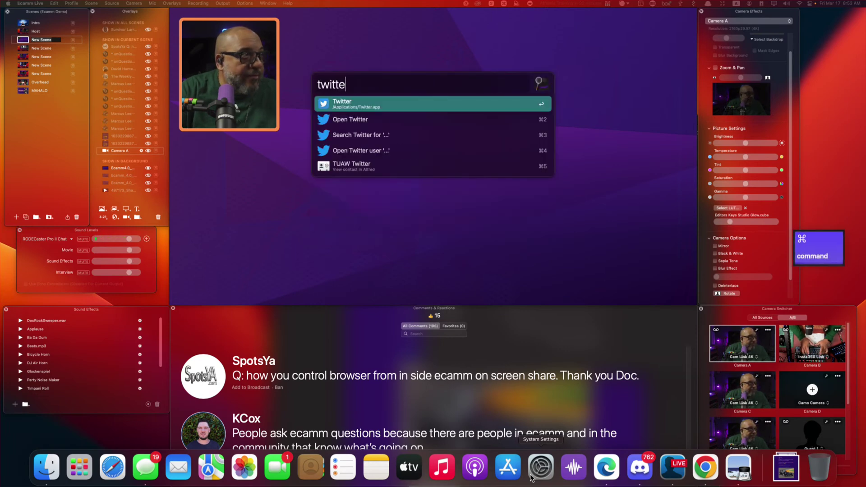
key("Return")
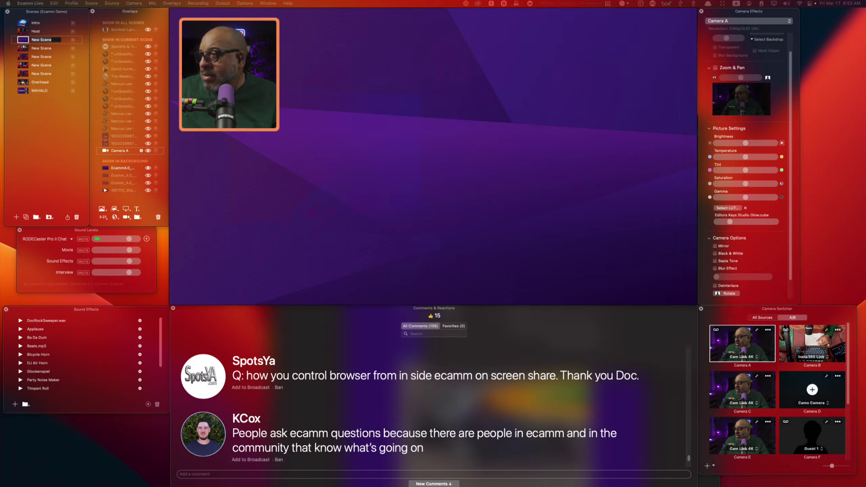
Add a web widget overlay with its Widget URL set to tweetpic.com.
left_click(503, 113)
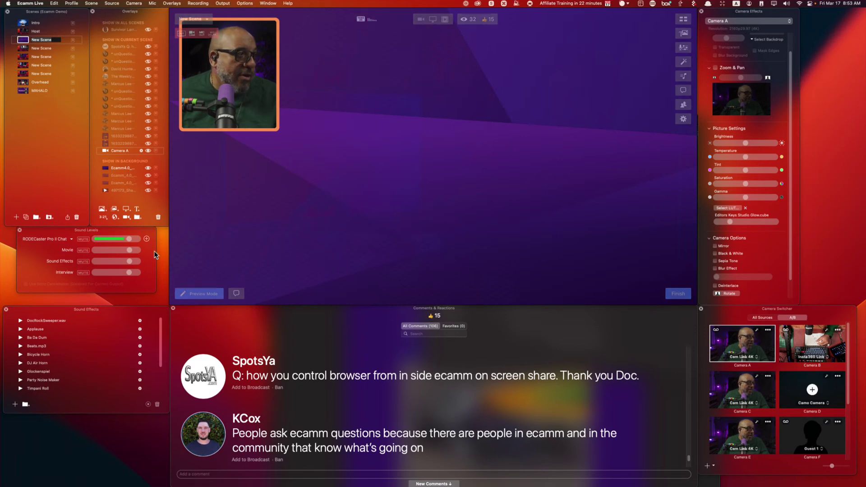
left_click(116, 217)
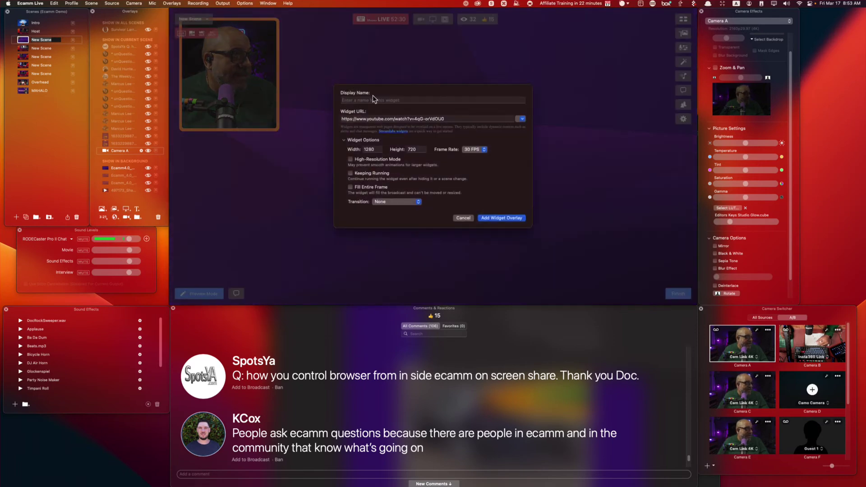
triple_click(459, 119)
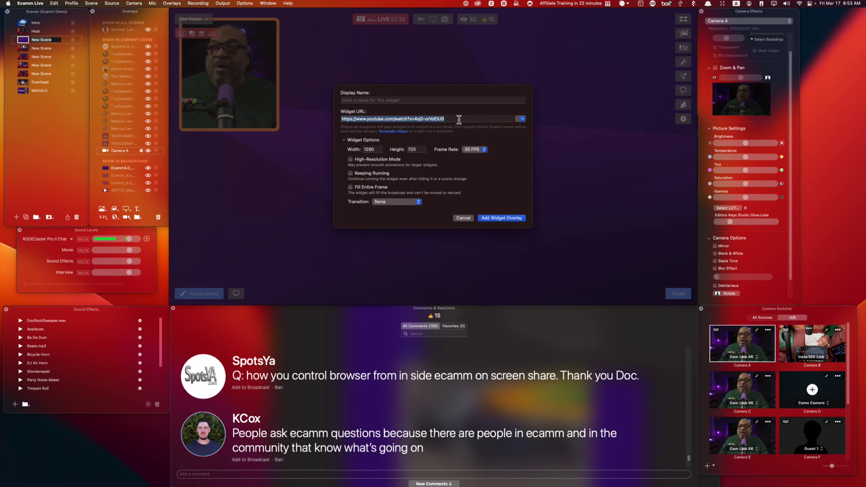
type("tweetpic")
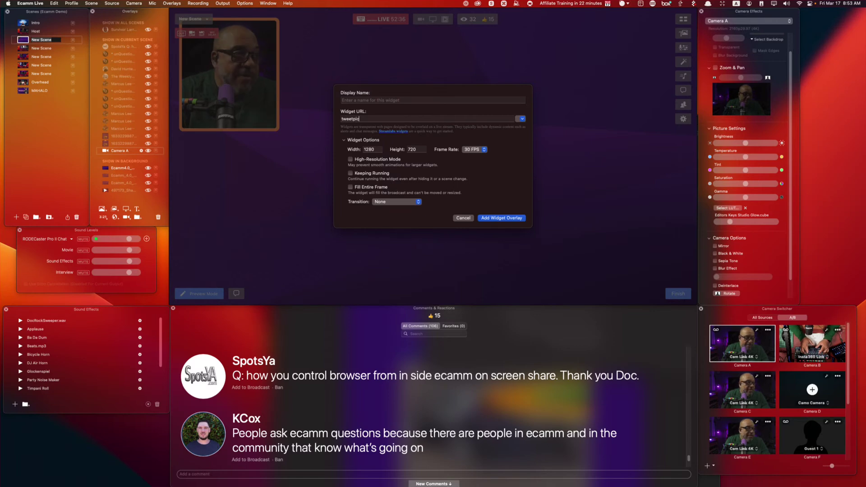
type(".com")
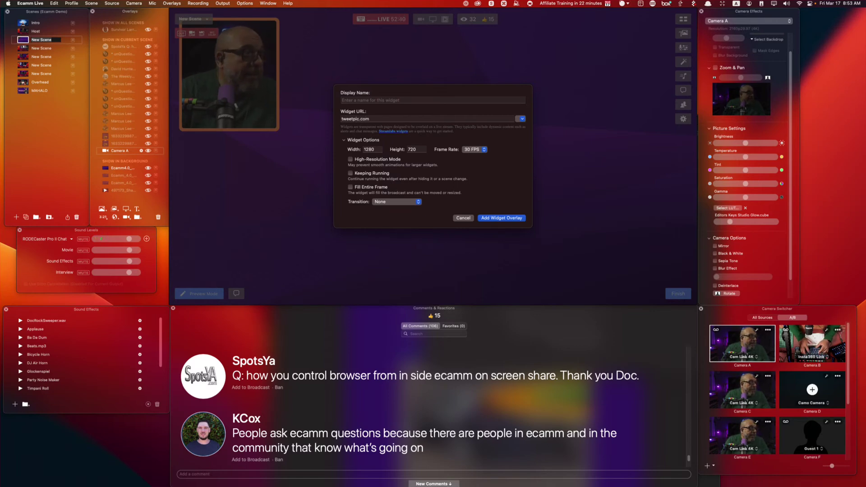
key("Return")
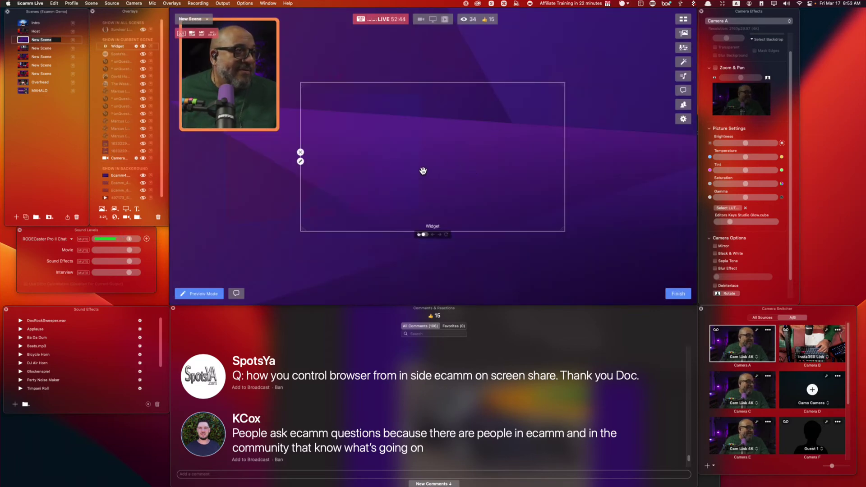
Move the widget overlay toward the top right and stretch it leftward and downward.
left_click_drag(406, 165, 528, 101)
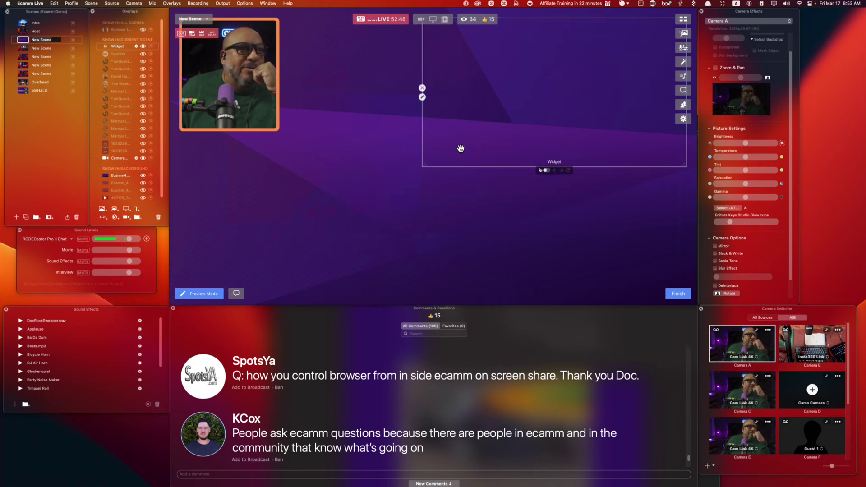
left_click_drag(425, 165, 289, 270)
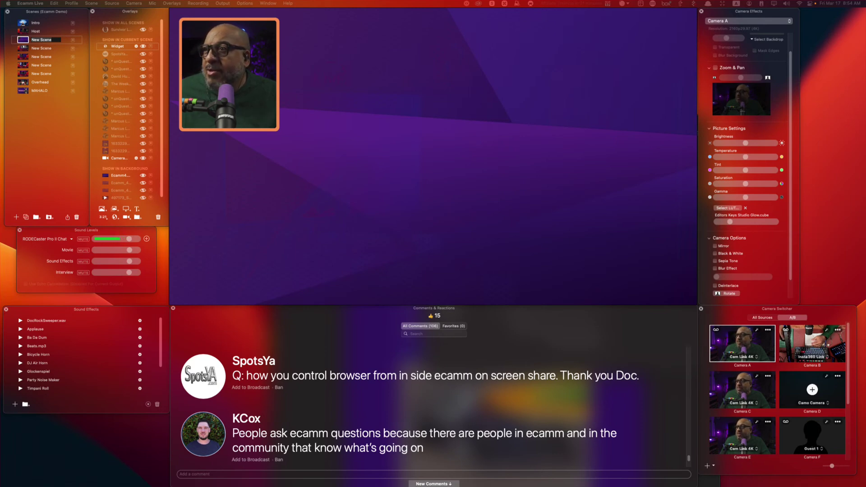
mouse_move(359, 120)
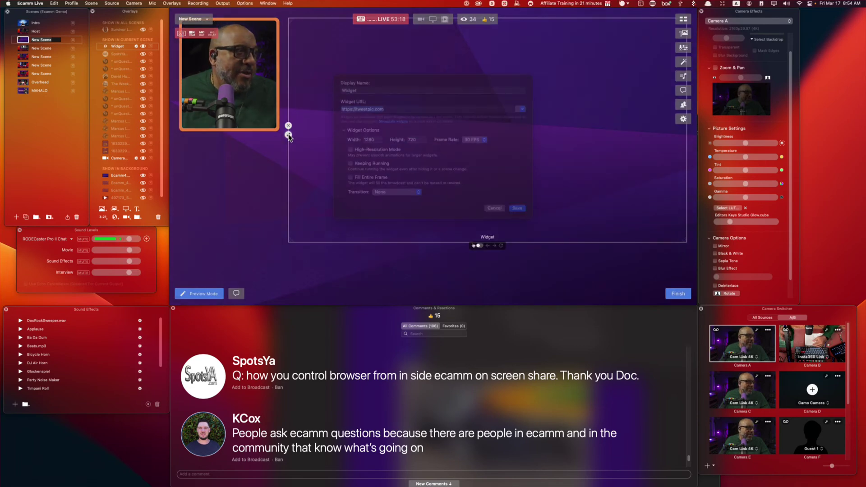
left_click(288, 134)
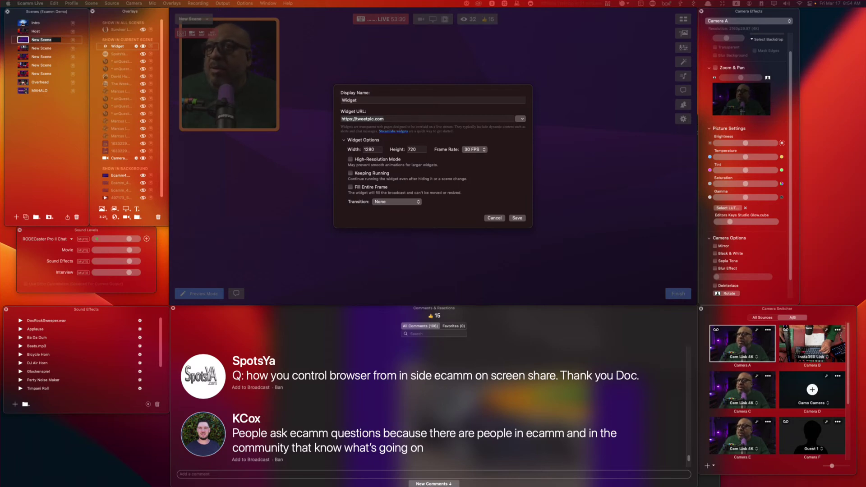
key("super+c")
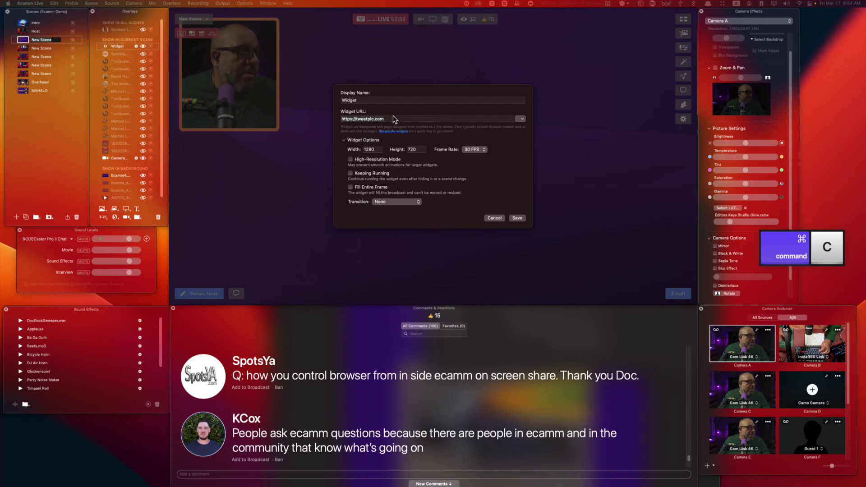
triple_click(392, 116)
key("super+v")
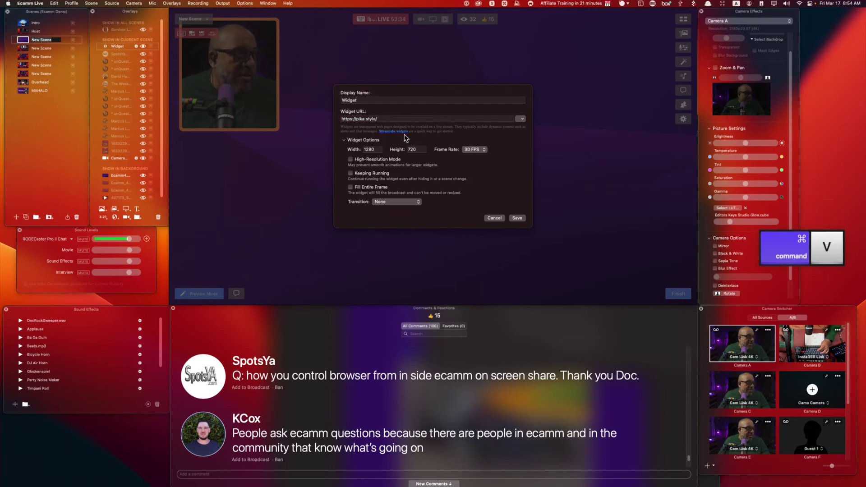
left_click(517, 218)
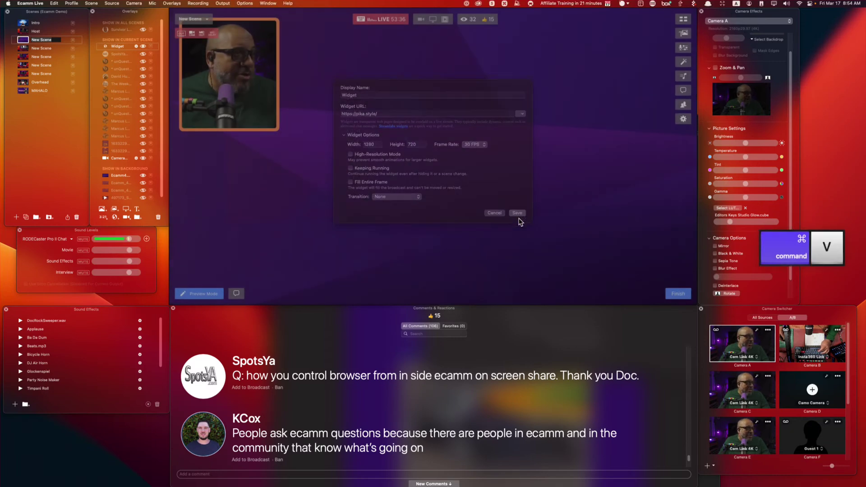
left_click(677, 293)
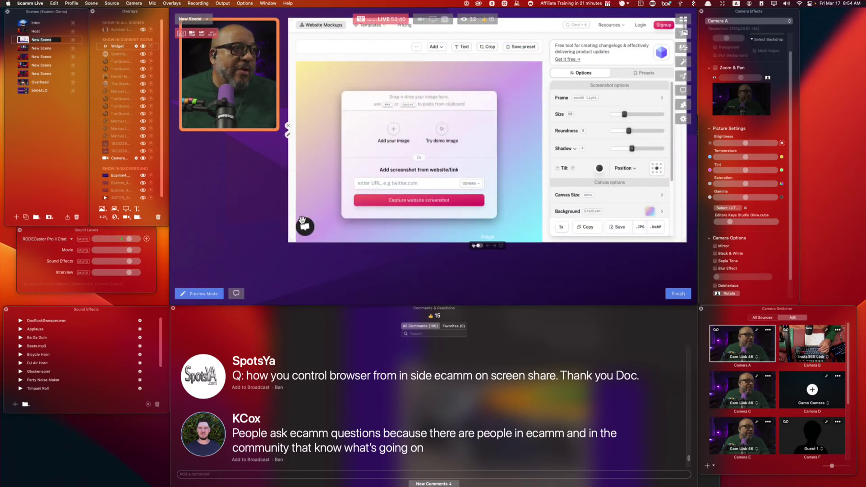
Nudge the pika.style widget slightly right and enable interaction with its web page.
mouse_move(483, 250)
mouse_move(499, 180)
left_mouse_down()
mouse_move(472, 187)
mouse_move(504, 178)
left_mouse_up()
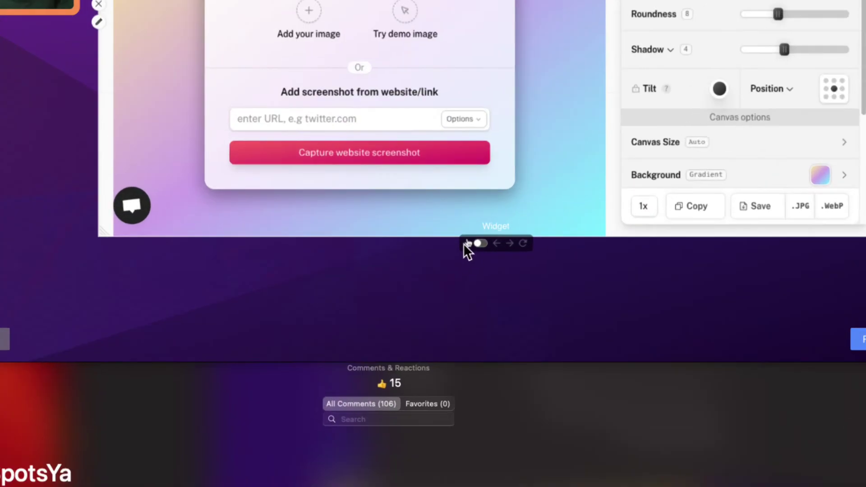
left_click(478, 243)
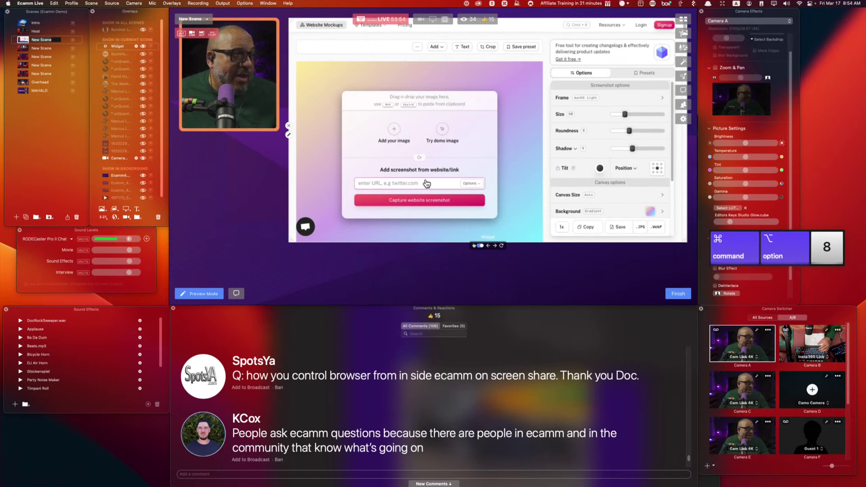
key("super+alt+8")
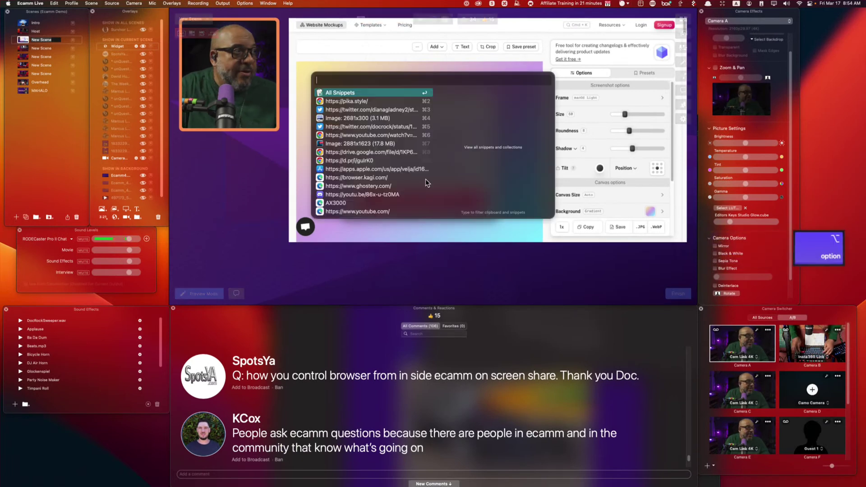
key("Escape")
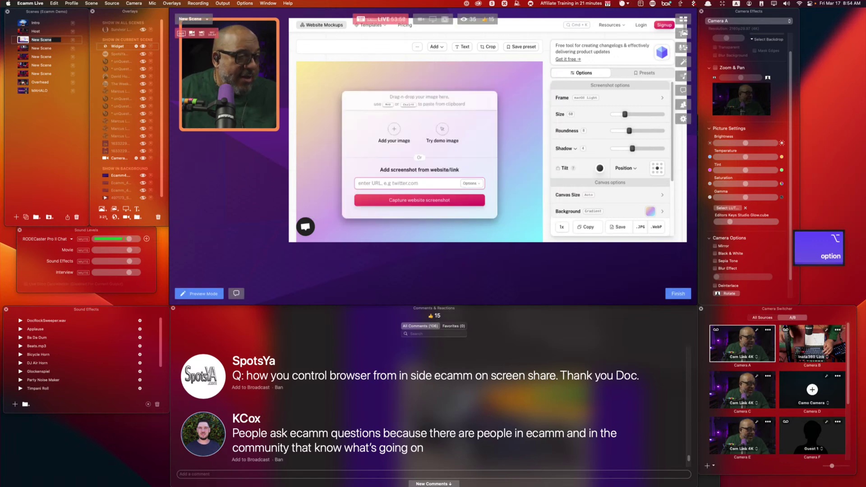
key("super+v")
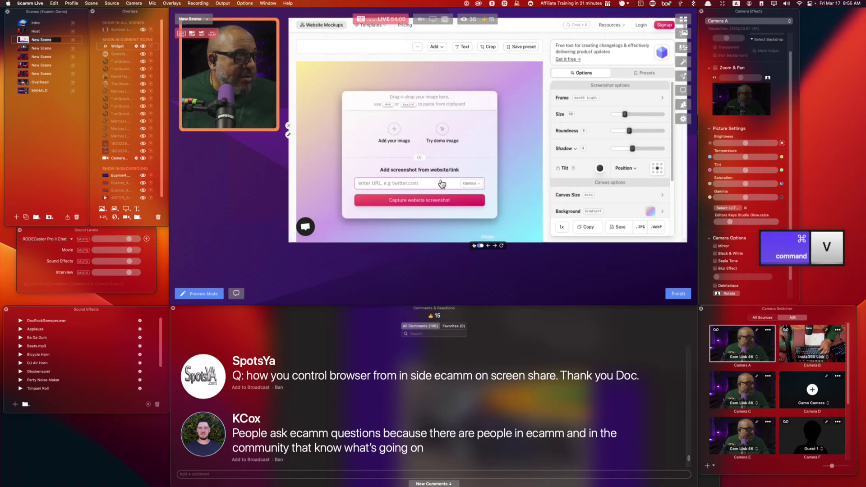
Paste the tweet link into pika.style's URL field and capture its website screenshot.
right_click(437, 183)
left_click(405, 186)
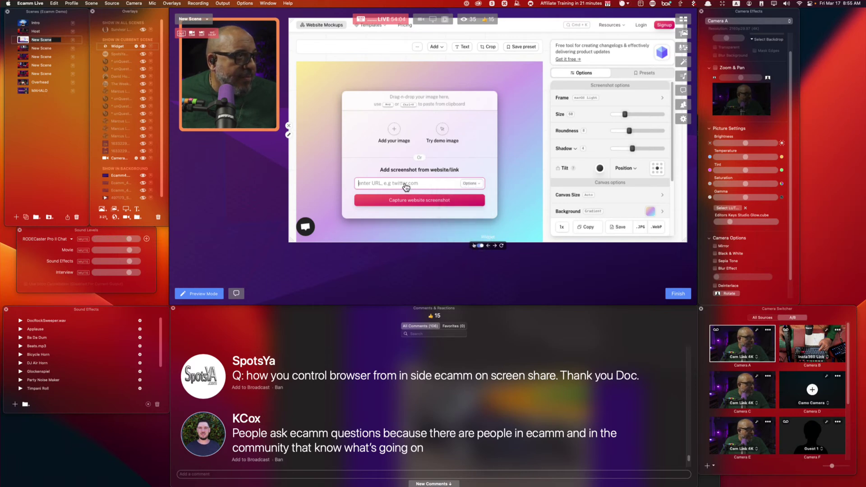
key("super+v")
left_click(423, 206)
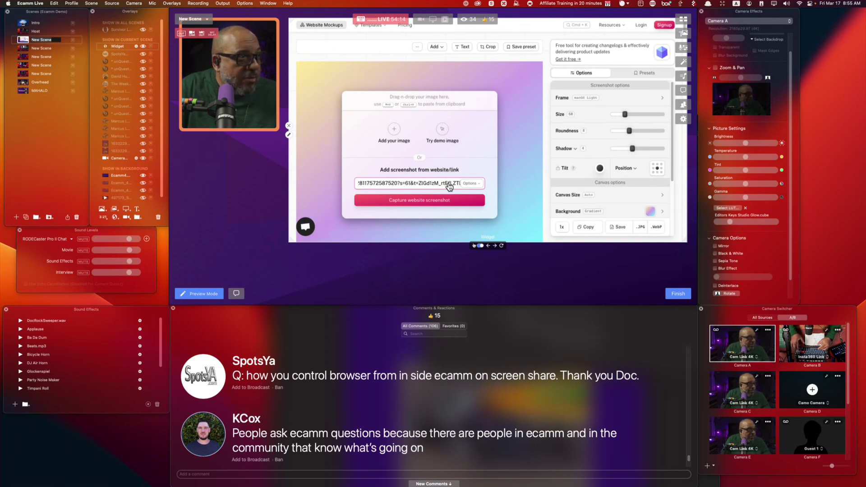
key("Return")
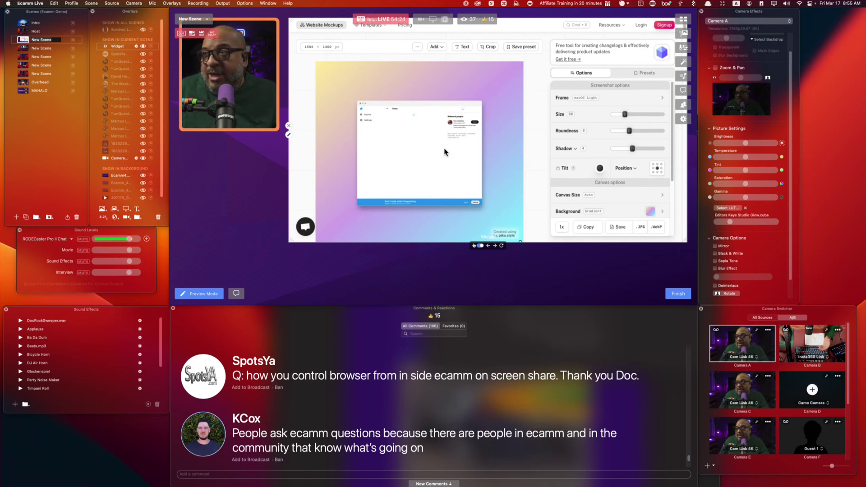
Shrink the tweet screenshot within the mockup and adjust its corner roundness.
left_click_drag(625, 116, 661, 153)
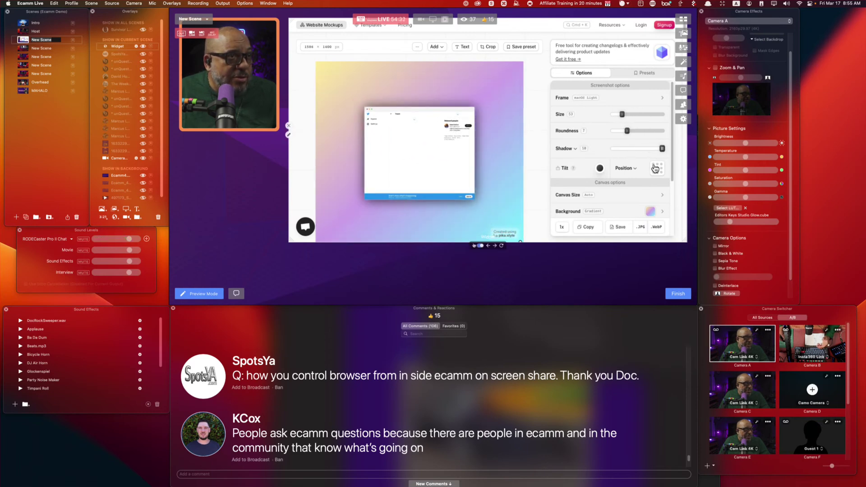
scroll(624, 207, "down", 3)
mouse_move(614, 195)
left_mouse_down()
mouse_move(650, 194)
mouse_move(574, 199)
mouse_move(629, 195)
left_mouse_up()
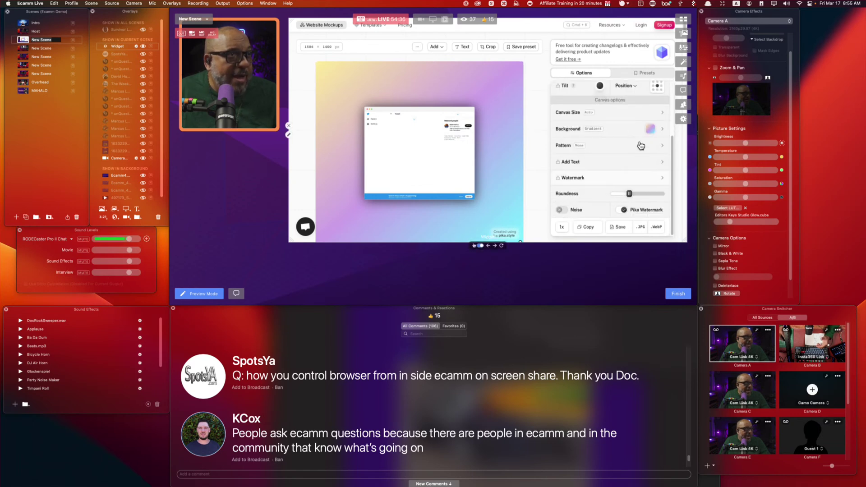
Try several gradient background presets, ending on the lower-left orange-pink gradient.
left_click(650, 130)
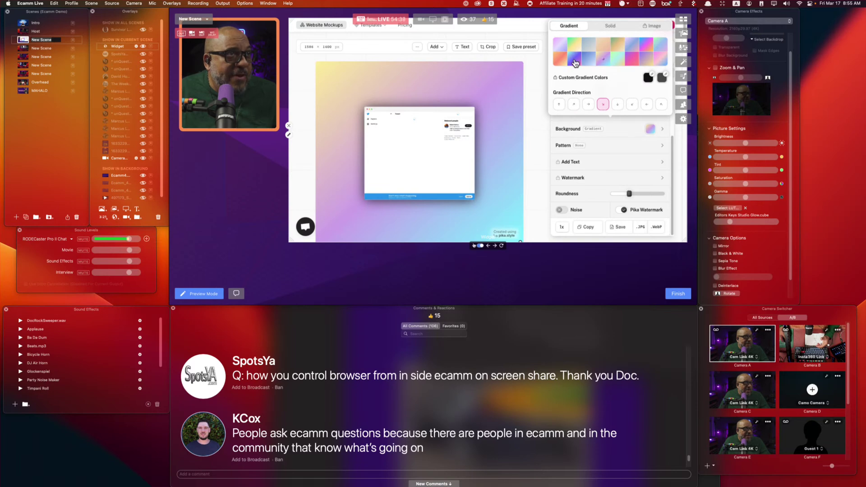
left_click(575, 62)
left_click(626, 61)
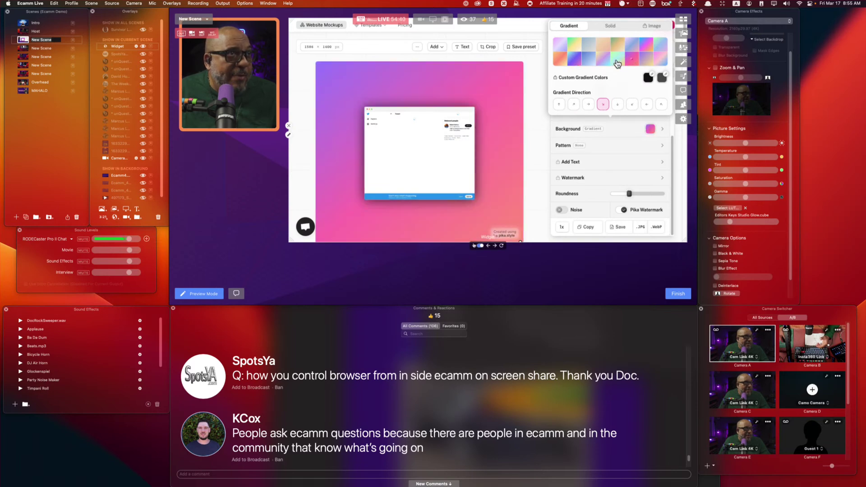
left_click(616, 64)
left_click(602, 65)
left_click(572, 50)
left_click(561, 53)
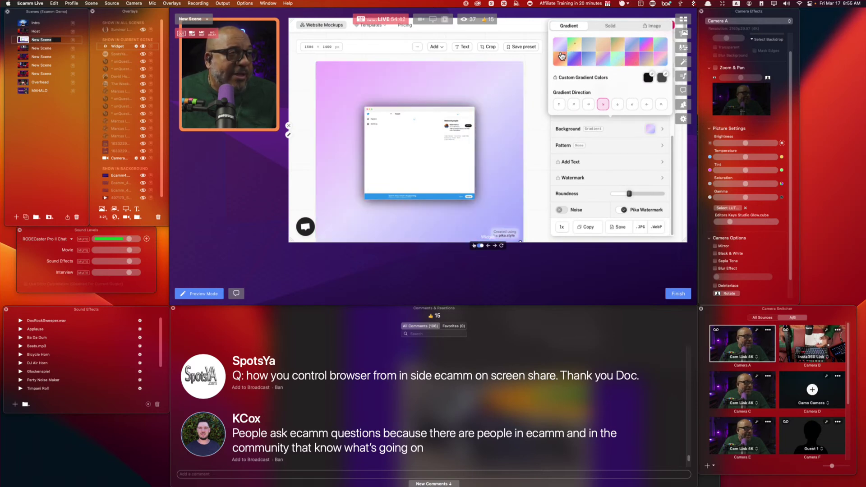
left_click(560, 59)
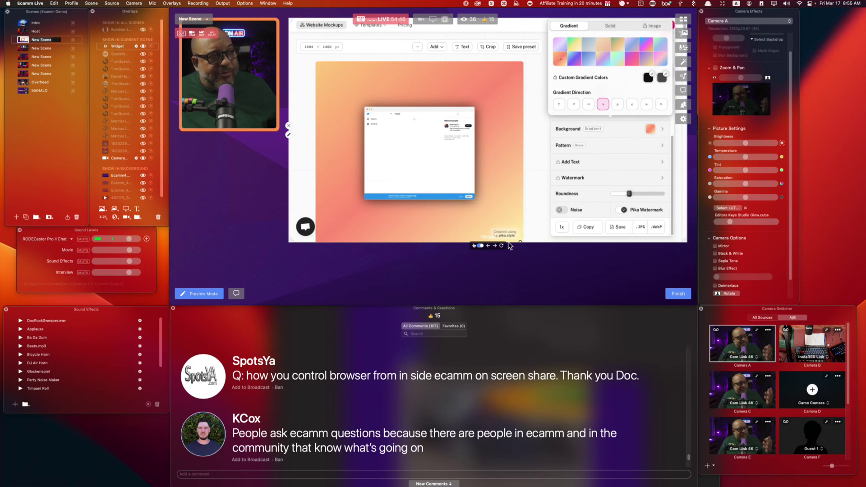
Switch to the Host scene and put the ecamm-questions comment on air as a lower third.
left_click(30, 31)
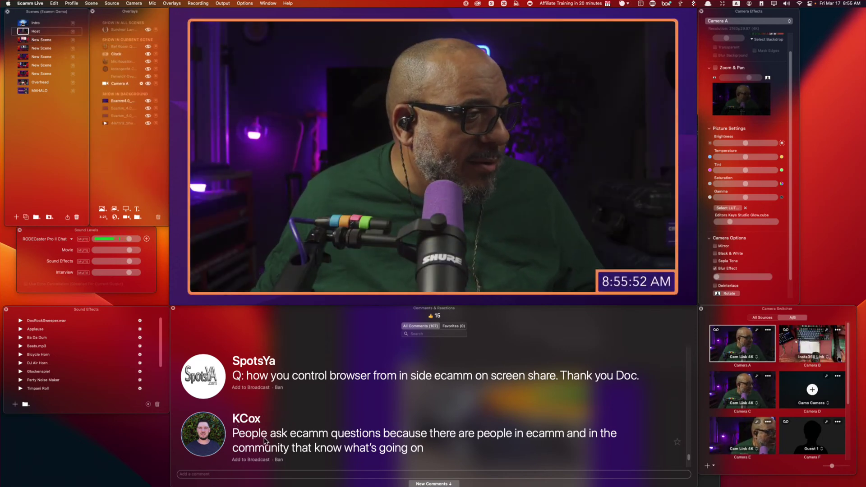
left_click(205, 425)
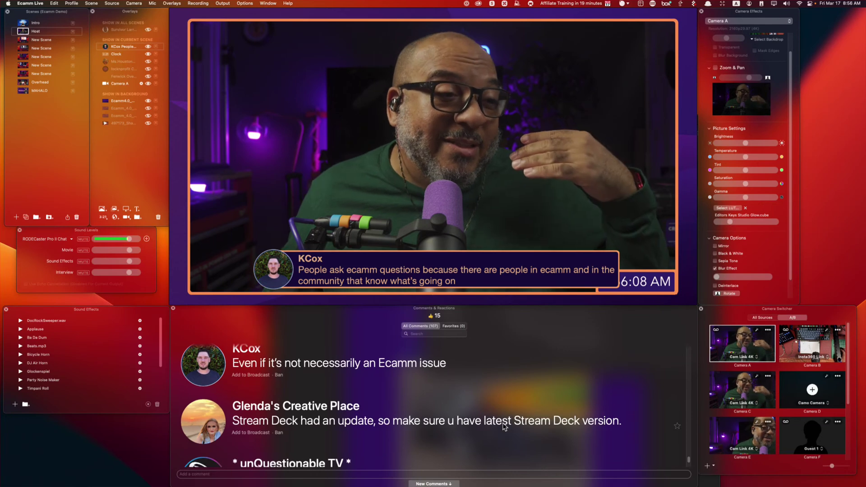
Briefly air the update-question comment, remove it, and shift the Camera Effects panel slightly right.
scroll(503, 423, "down", 5)
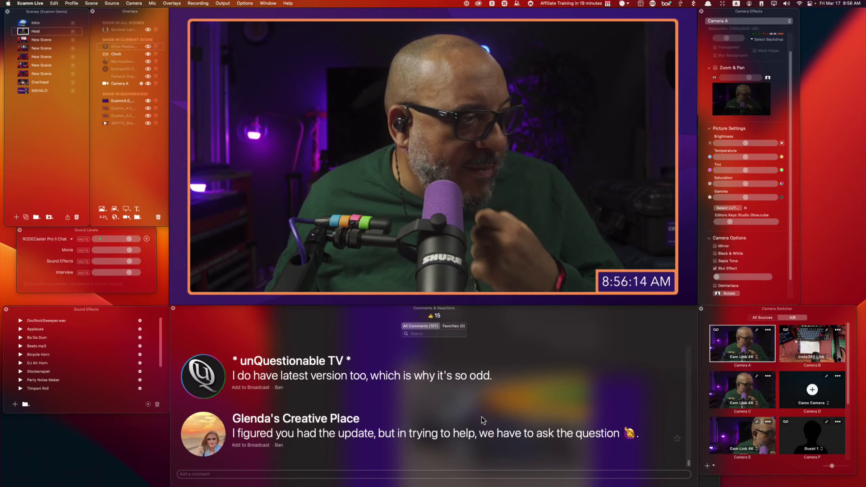
left_click(210, 441)
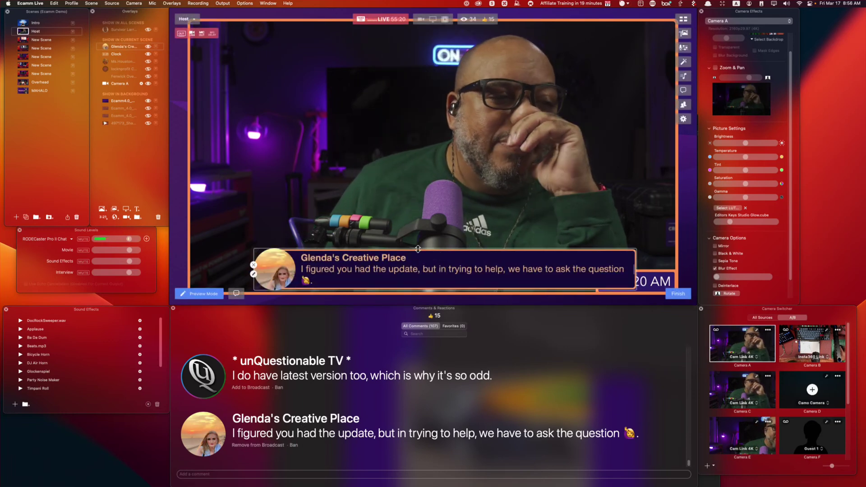
left_click(253, 265)
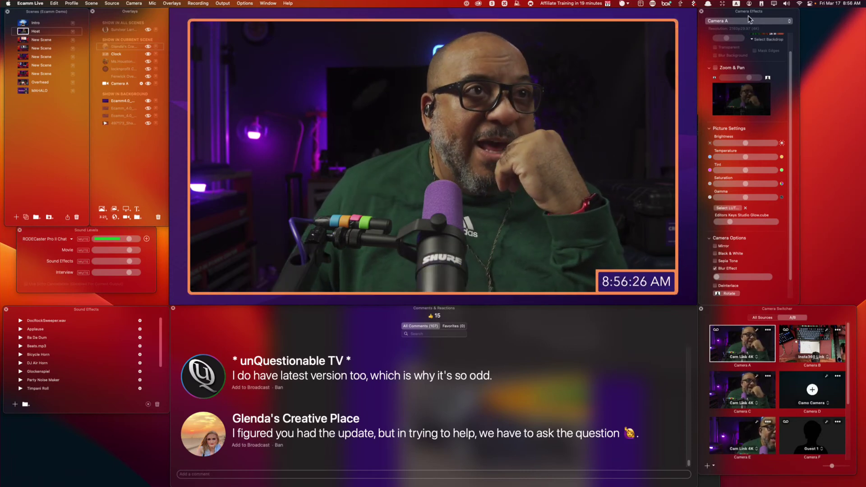
left_click_drag(735, 11, 749, 13)
left_click(701, 120)
Drag the Stream Deck window off to the right and return focus to Ecamm's comments panel.
left_click(699, 119)
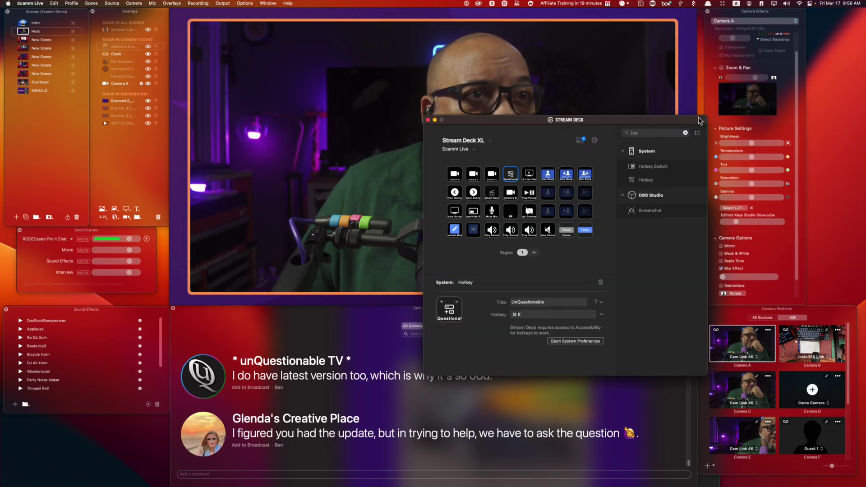
left_click_drag(682, 125, 831, 124)
left_click_drag(766, 13, 759, 14)
left_click(817, 158)
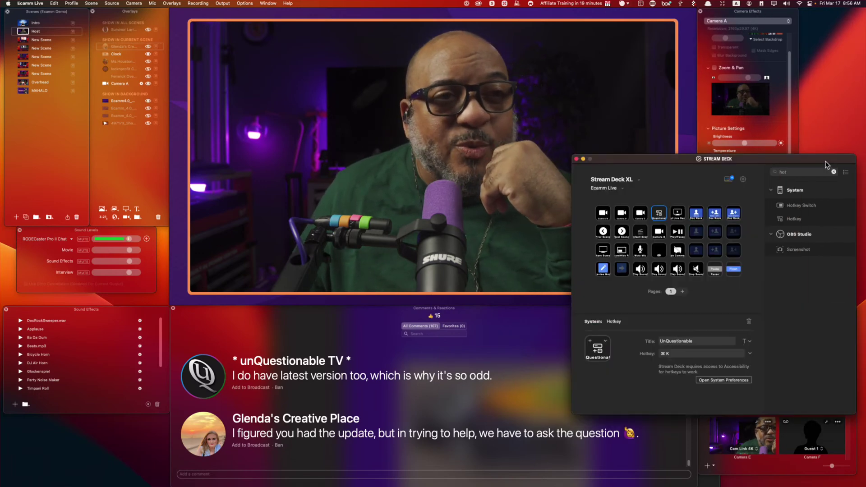
left_click(402, 395)
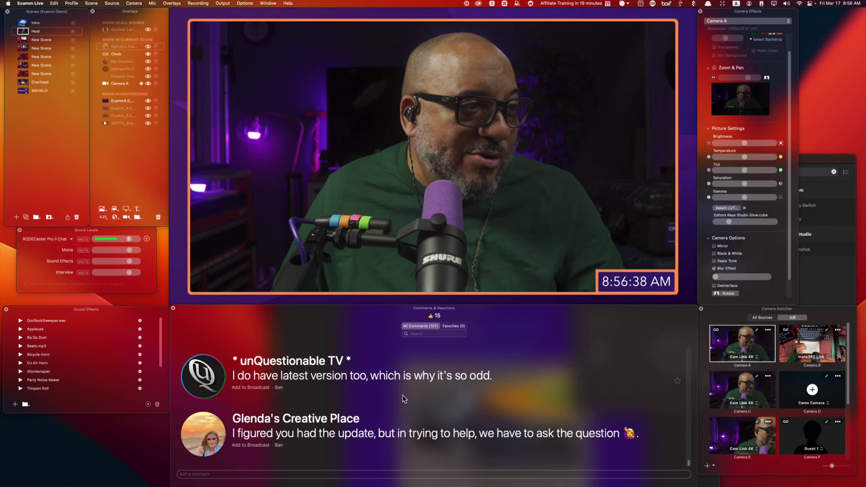
Air the viewer's update-question comment and open the Add Text Overlay countdown timer dialog.
left_click(202, 435)
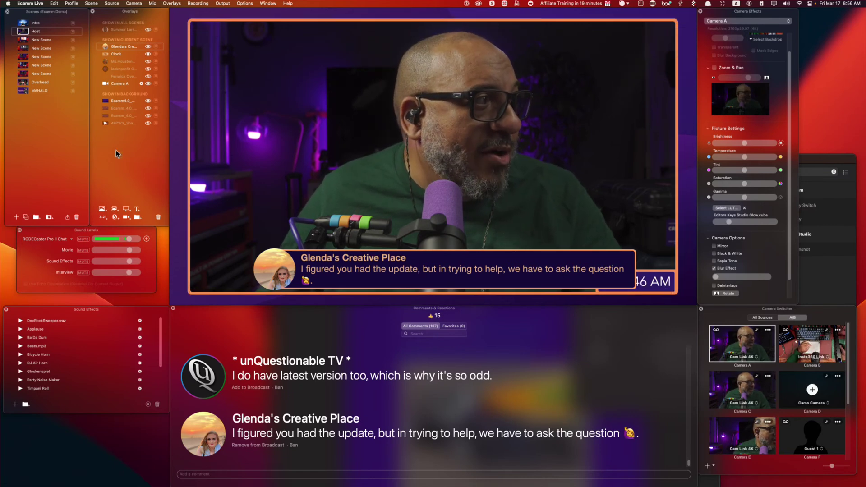
left_click(104, 217)
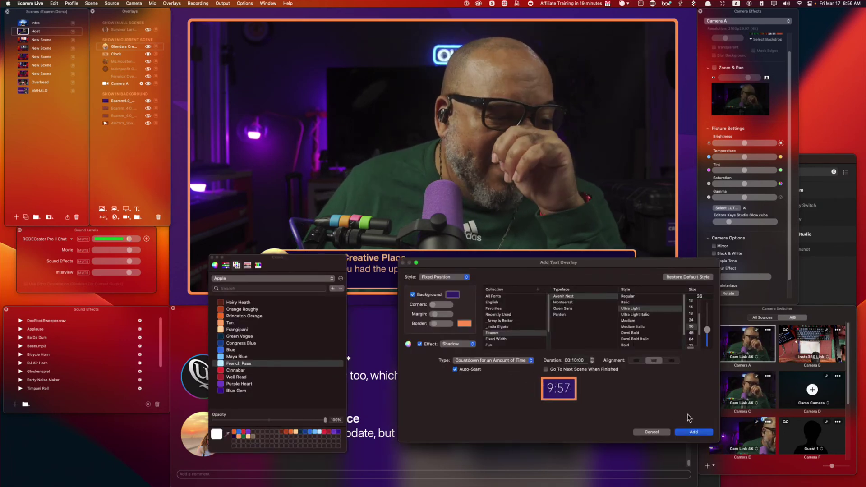
Add the ten-minute countdown in the top-right corner and change it to count down to day 31.
left_click(694, 432)
left_click_drag(644, 52, 577, 86)
double_click(586, 68)
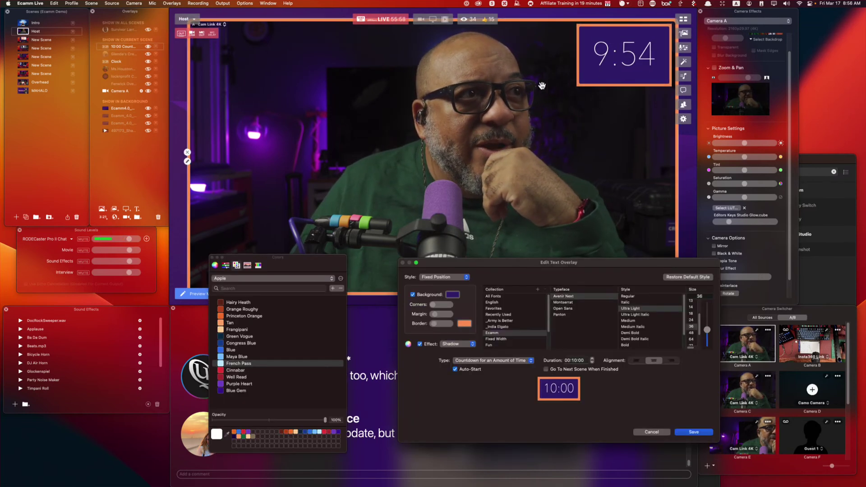
left_click(518, 361)
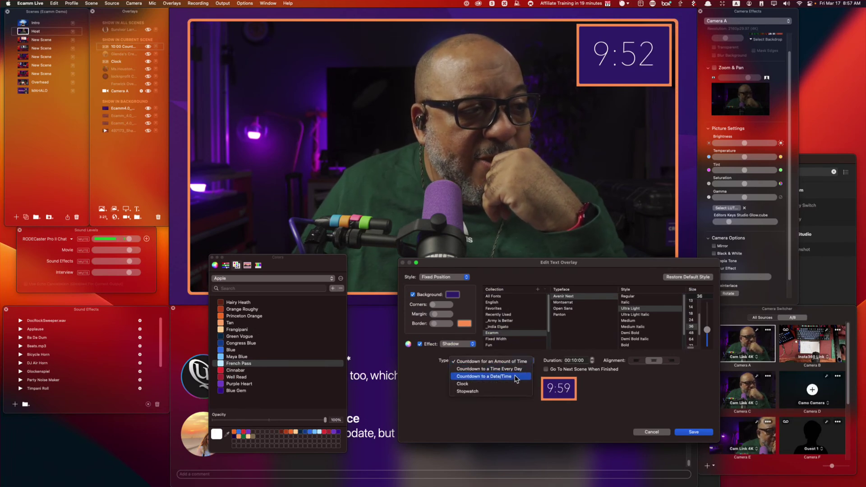
left_click(516, 378)
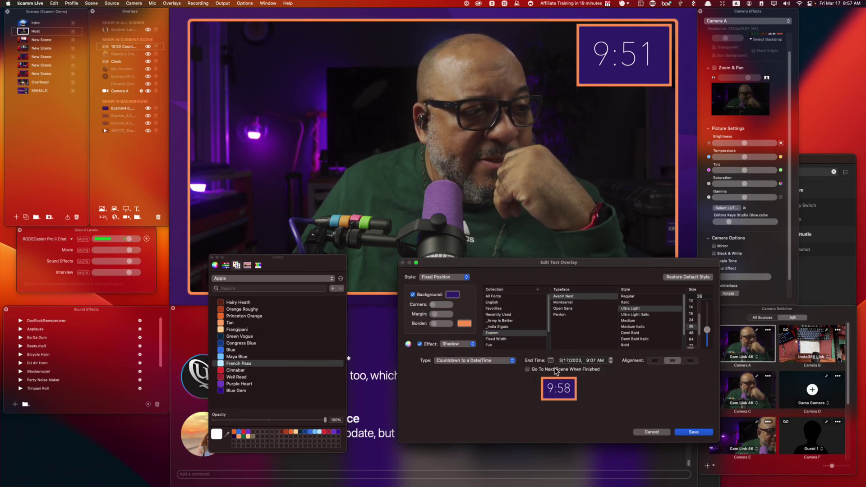
left_click(566, 361)
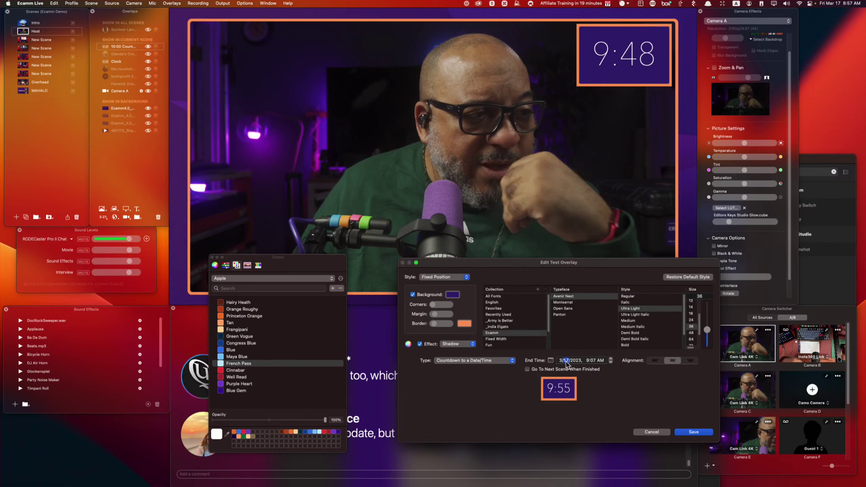
type("31")
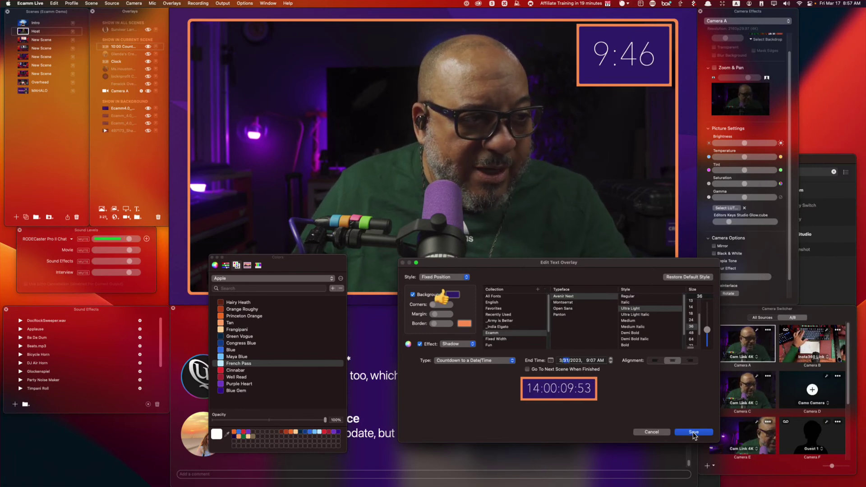
left_click(693, 433)
Nudge the timer slightly left and change its type to Clock.
mouse_move(497, 47)
left_mouse_down()
mouse_move(471, 47)
mouse_move(486, 47)
left_mouse_up()
left_click(469, 59)
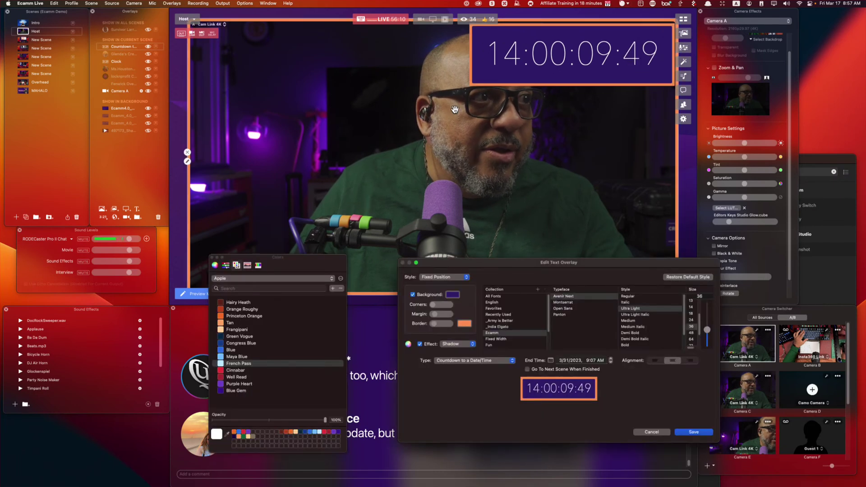
left_click(457, 359)
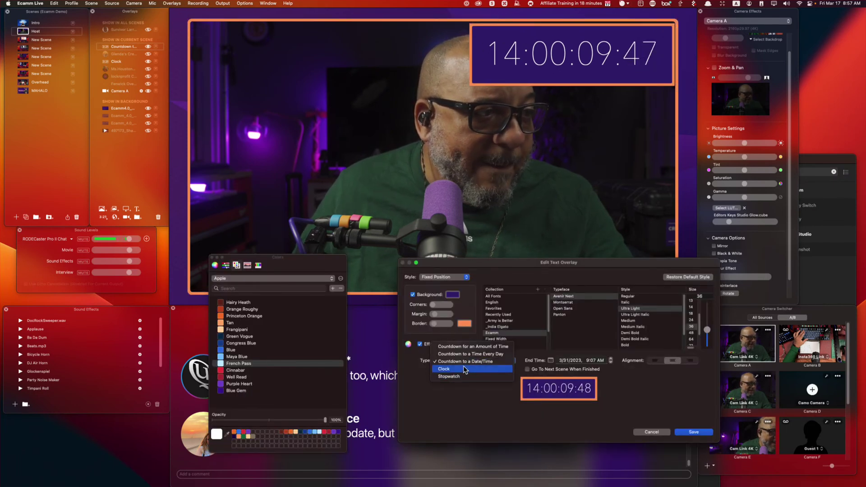
left_click(451, 380)
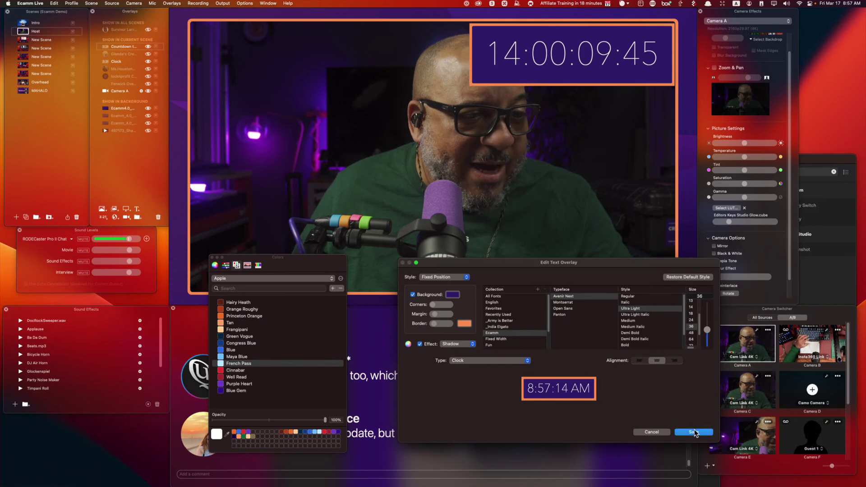
left_click(693, 432)
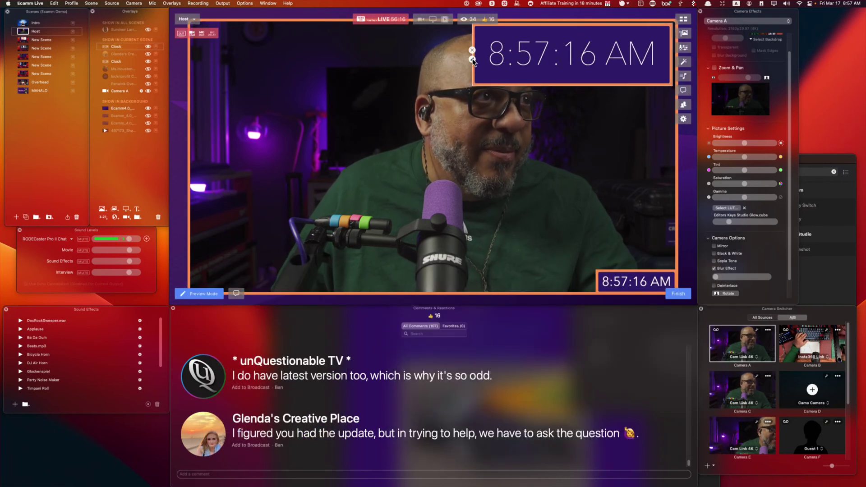
Turn the clock into a stopwatch, then pause and reset it to zero.
left_click(471, 59)
left_click(490, 361)
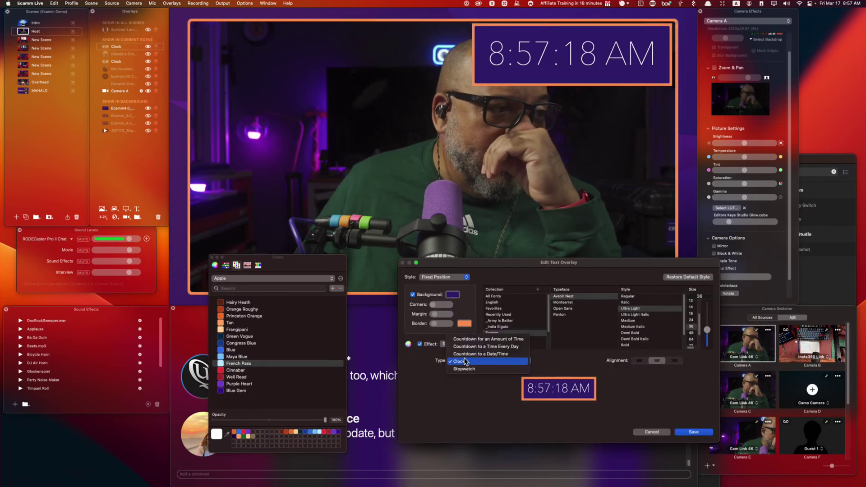
left_click(469, 369)
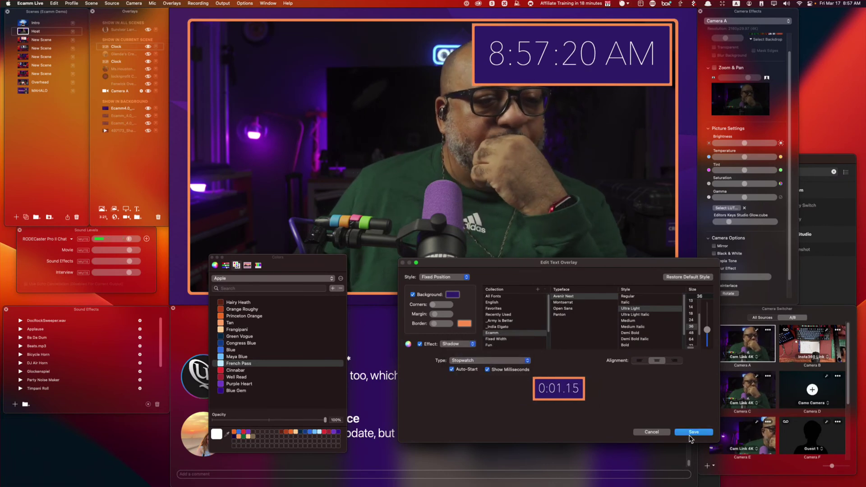
left_click(693, 432)
mouse_move(580, 90)
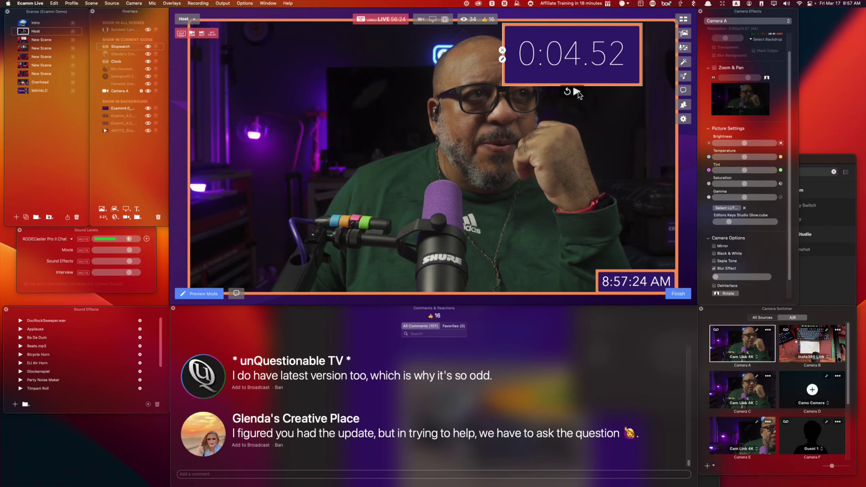
left_click(577, 92)
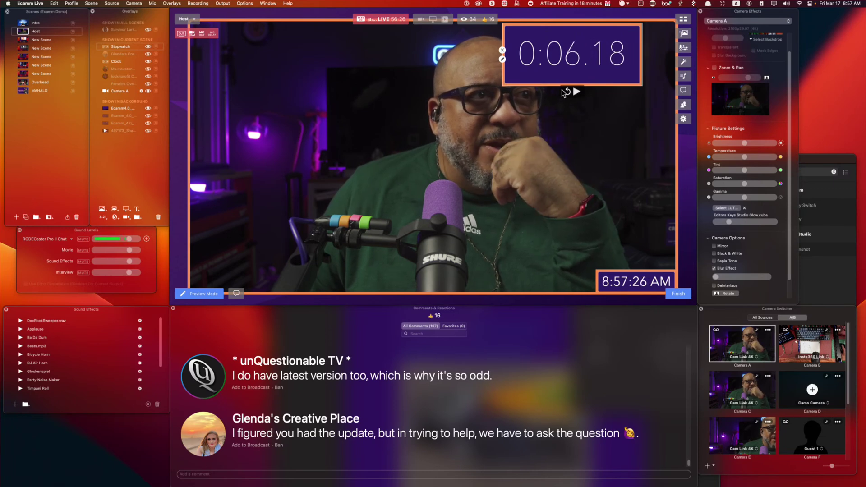
left_click(568, 92)
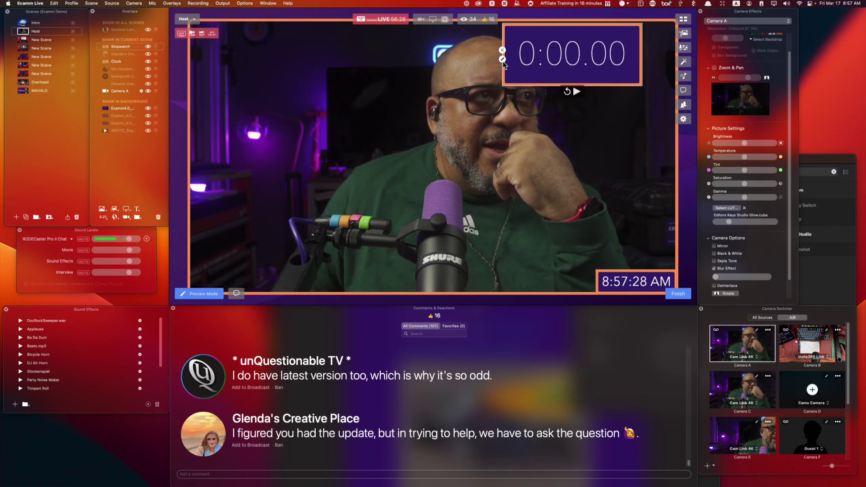
Switch the timer back to a fixed-duration countdown, then cancel the Go To Next Scene change.
left_click(502, 60)
left_click(505, 361)
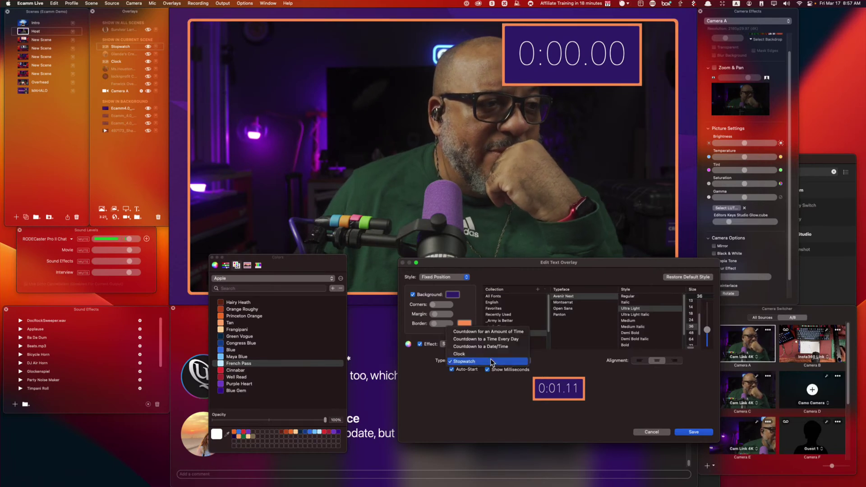
left_click(500, 332)
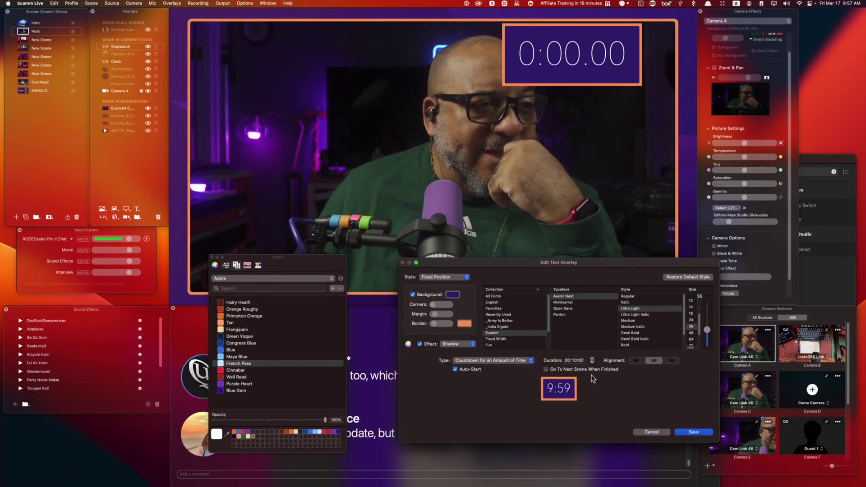
left_click(701, 434)
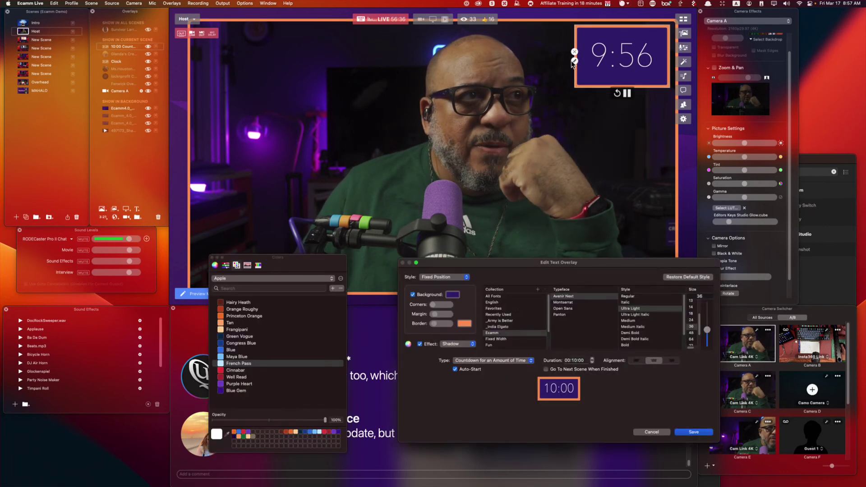
double_click(616, 67)
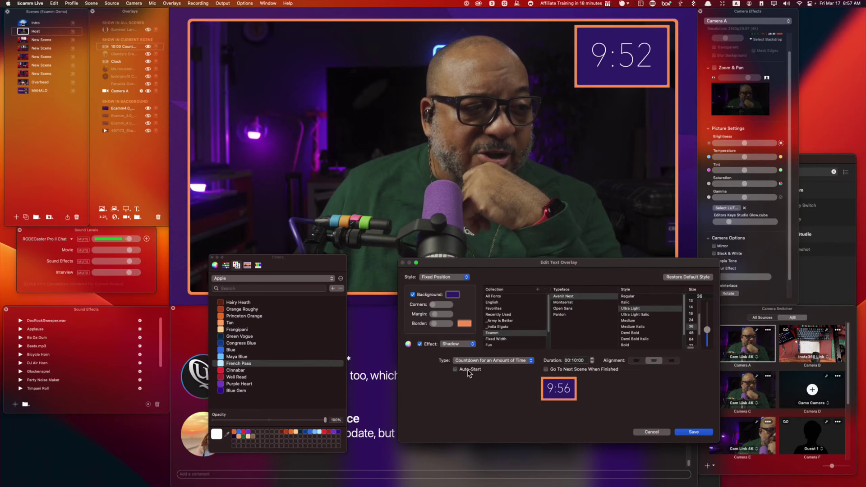
left_click(570, 369)
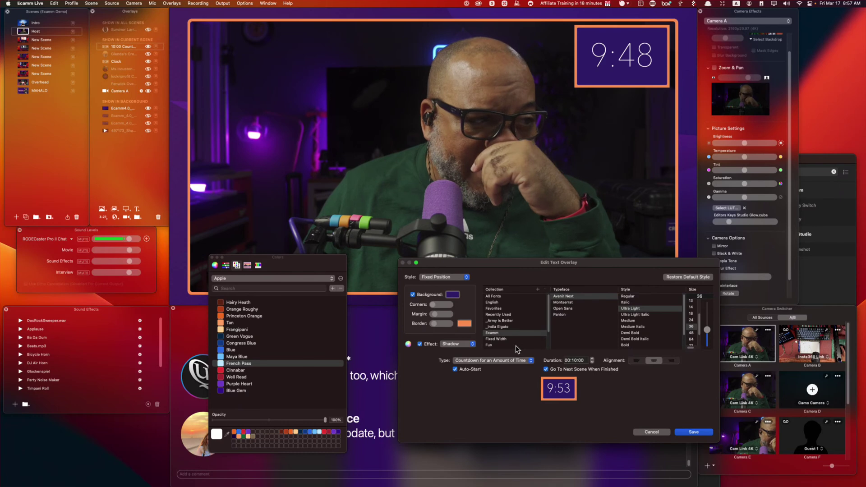
left_click(652, 432)
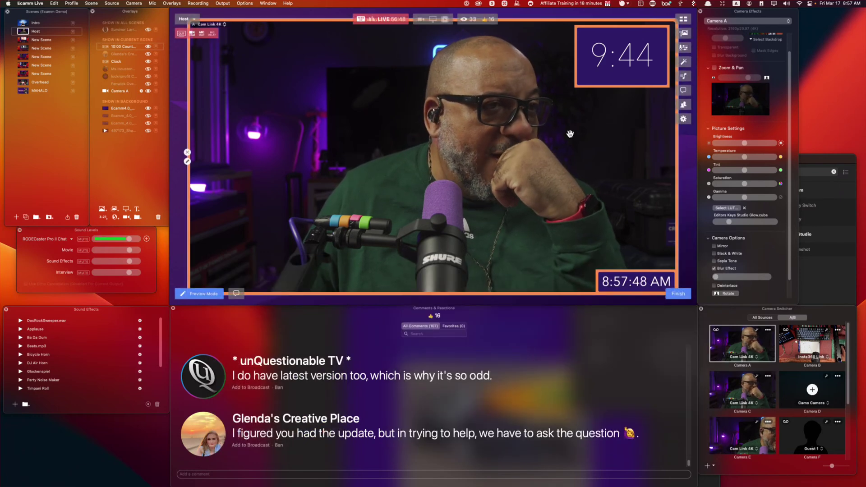
Hide the ten-minute countdown overlay and cancel the new web widget dialog, leaving only the clock.
left_click(575, 52)
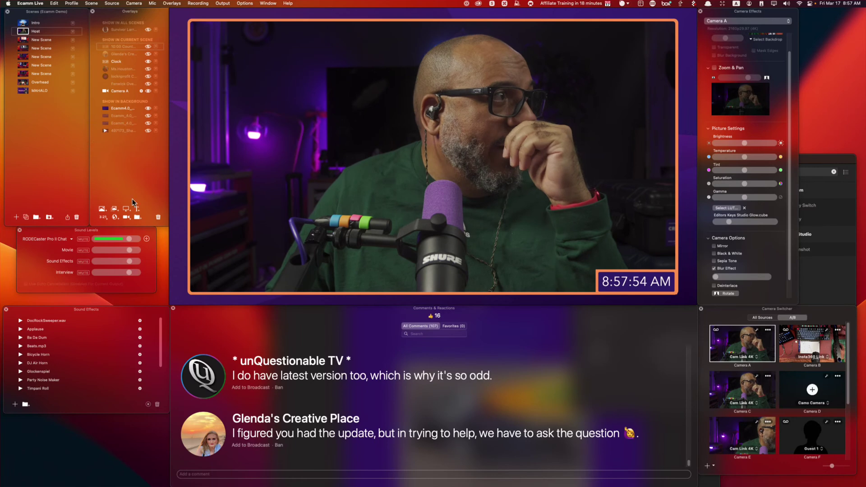
left_click(115, 218)
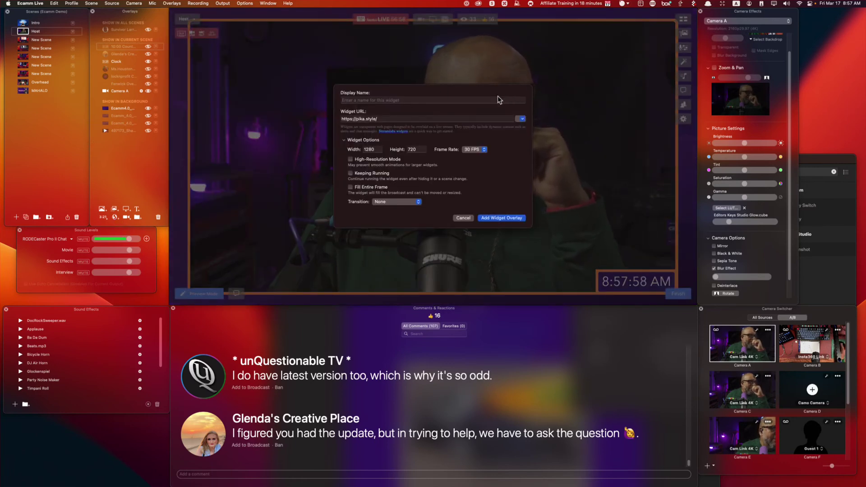
left_click(463, 219)
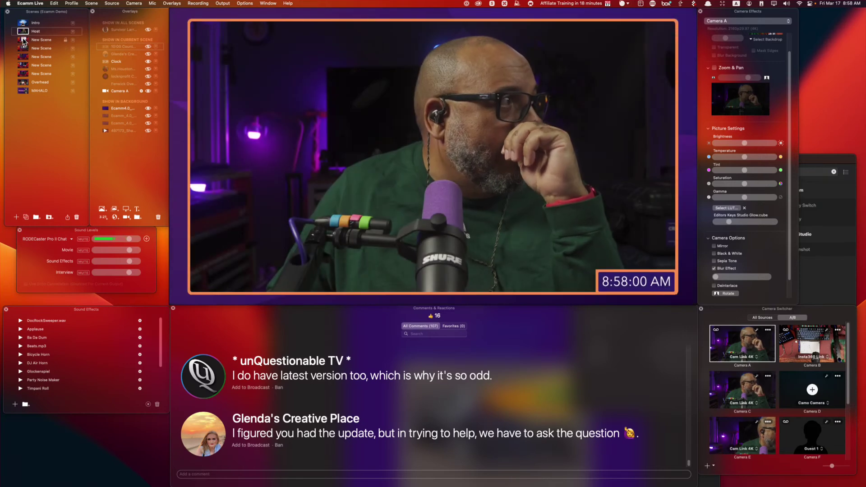
In New Scene, replace the web widget with a screen-share overlay, moved top-right and enlarged about twice.
key("super+3")
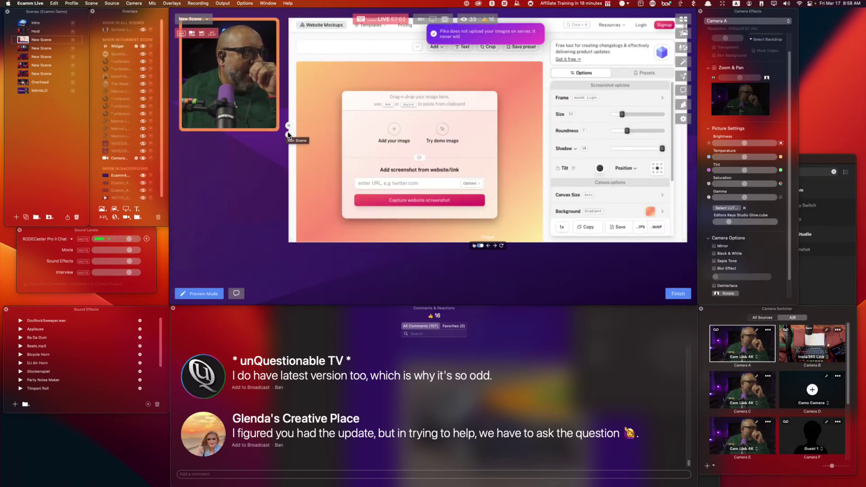
left_click(288, 127)
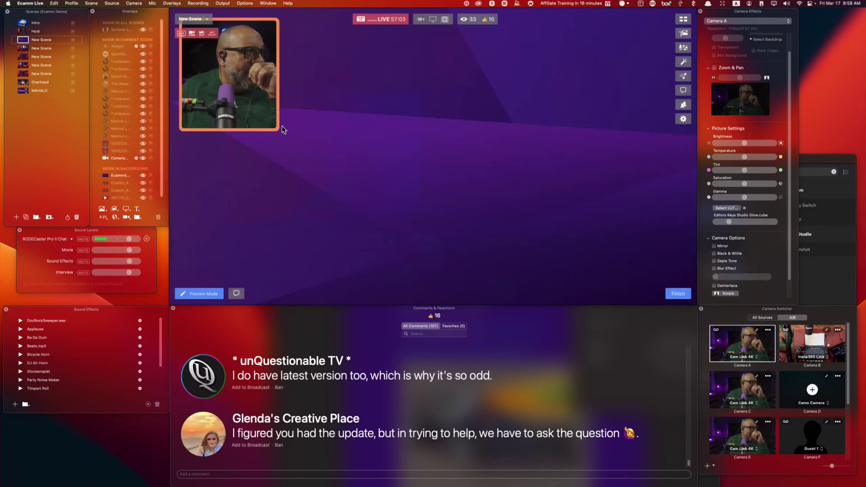
left_click(126, 209)
left_click_drag(444, 152, 620, 59)
left_click_drag(519, 108, 299, 257)
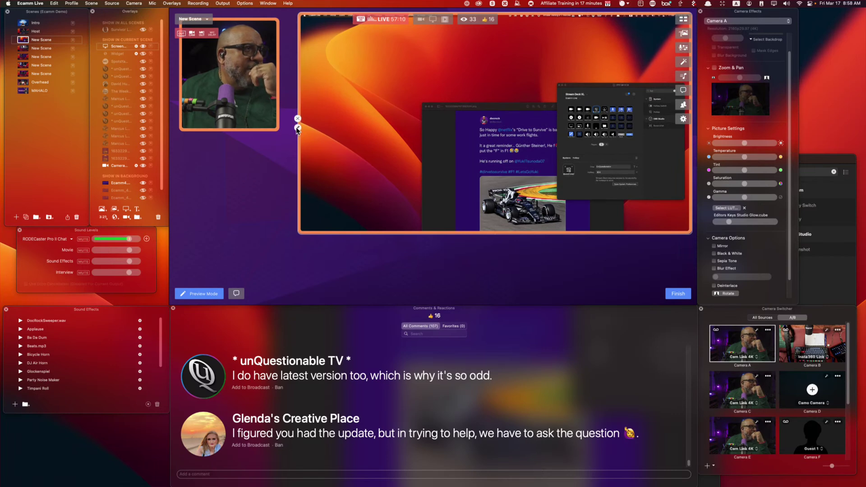
Set the screen share to show only the Google Chrome window.
left_click(298, 127)
left_click(265, 94)
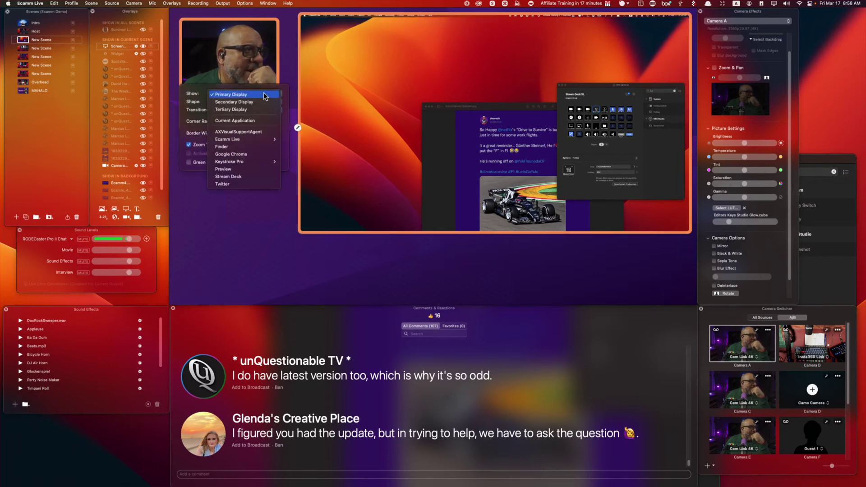
left_click(260, 155)
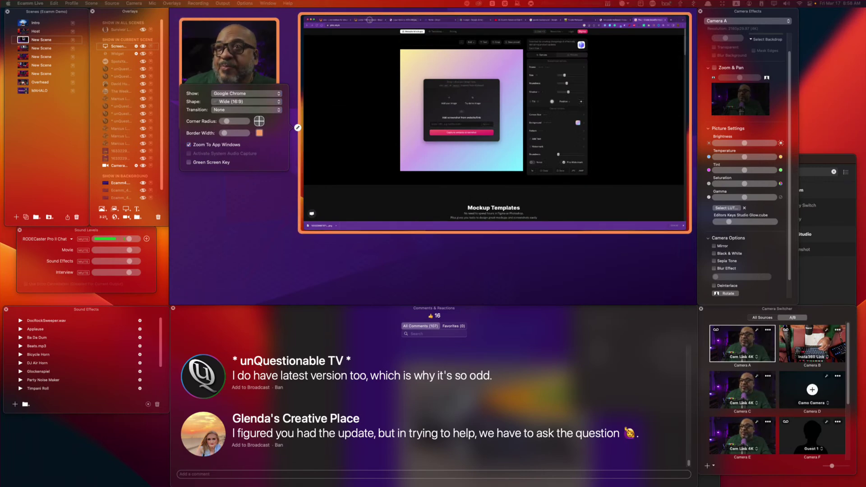
Browse the overlays.uno overlay library tab in the shared Chrome window.
left_click(368, 20)
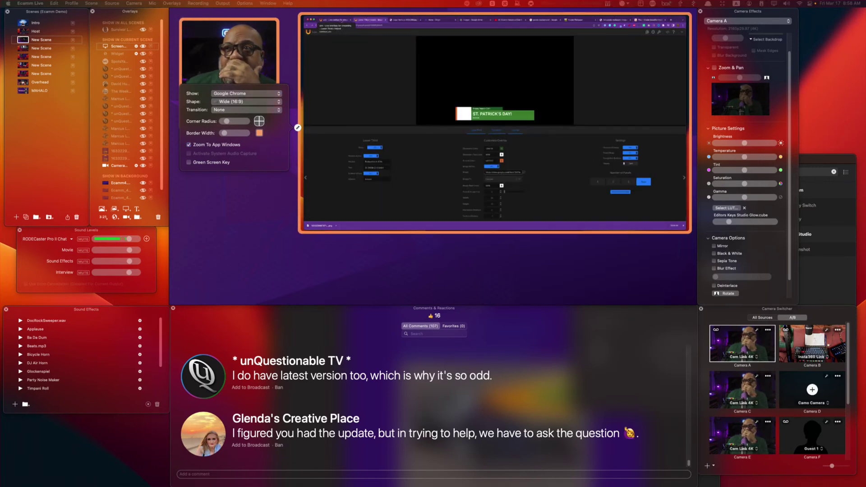
left_click(338, 20)
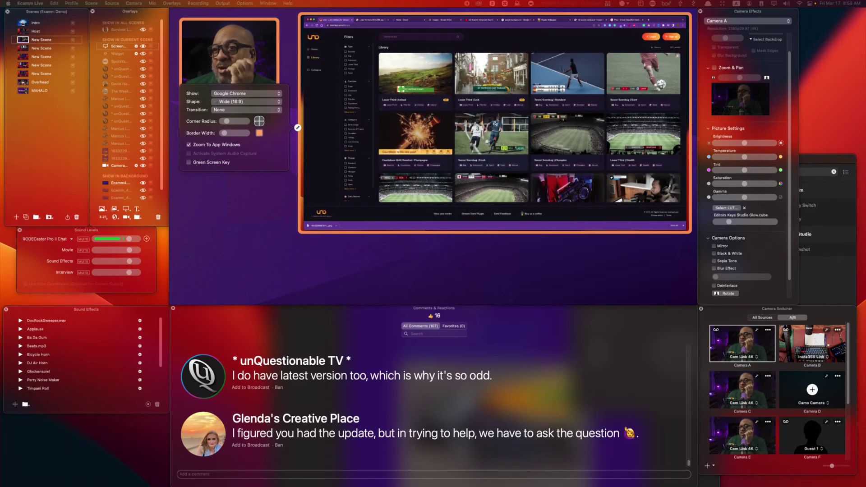
scroll(529, 127, "down", 5)
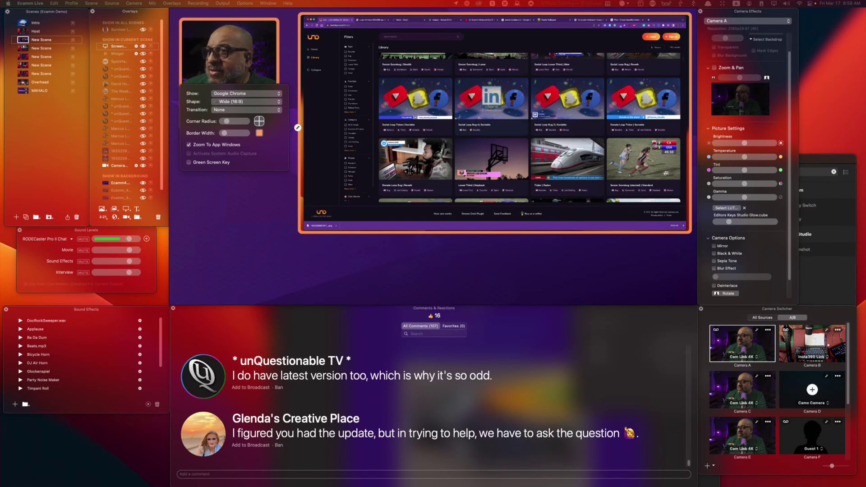
scroll(530, 127, "down", 5)
scroll(530, 126, "up", 5)
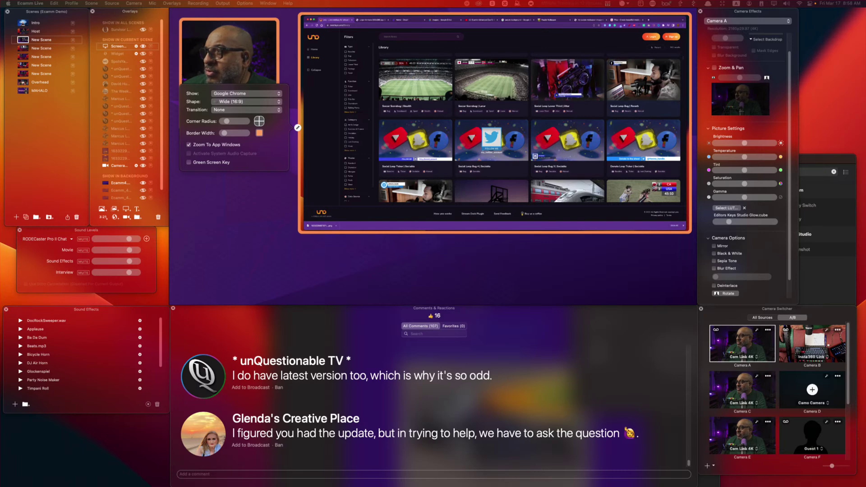
Open the Social Loop Bug Reverb overlay's editor in Chrome, then bring Discord forward.
left_click(640, 84)
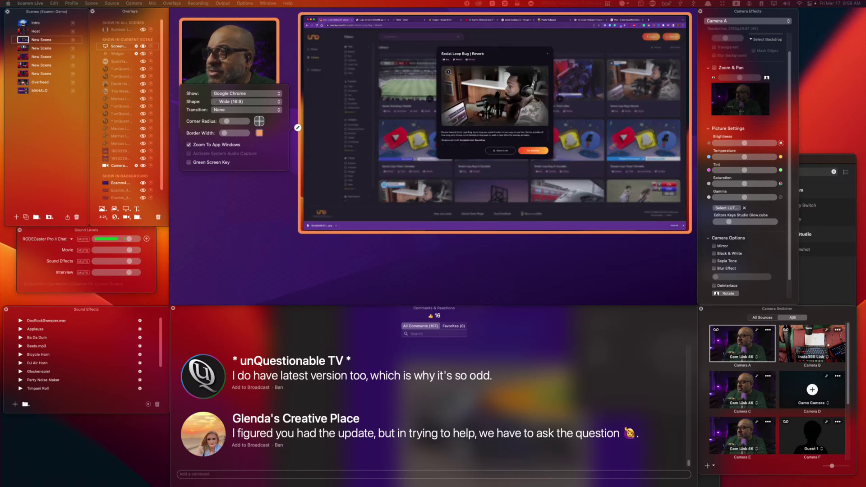
left_click(533, 150)
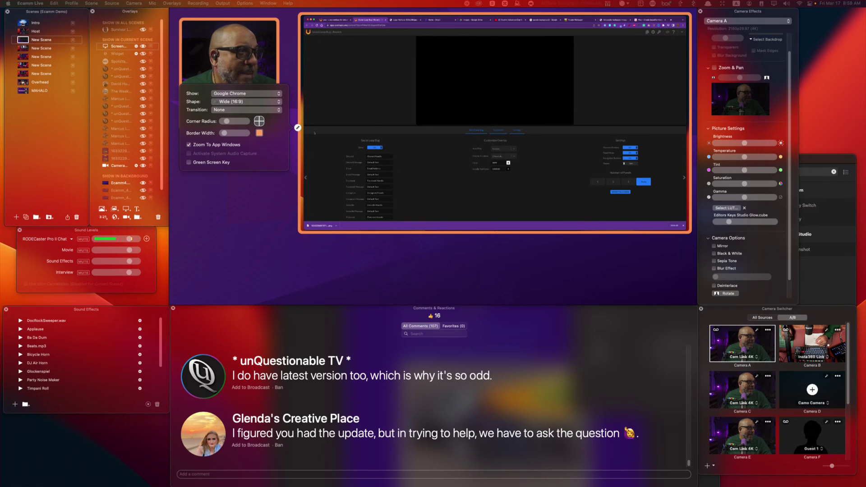
mouse_move(364, 128)
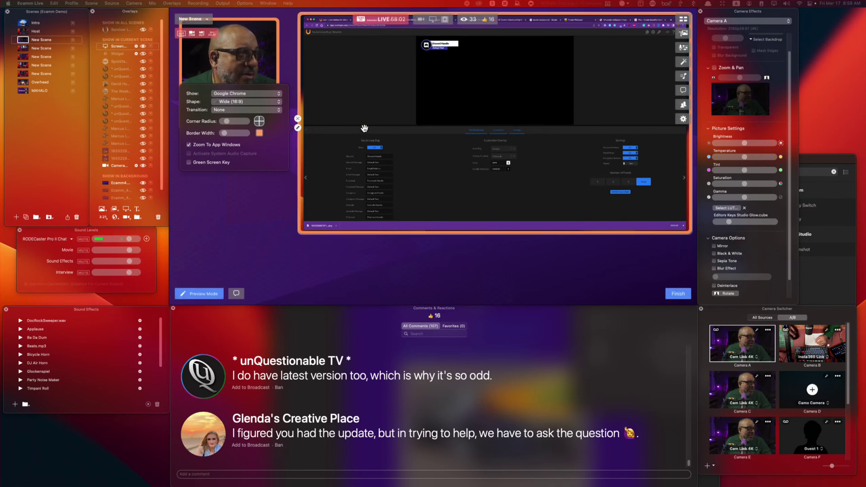
left_click(297, 129)
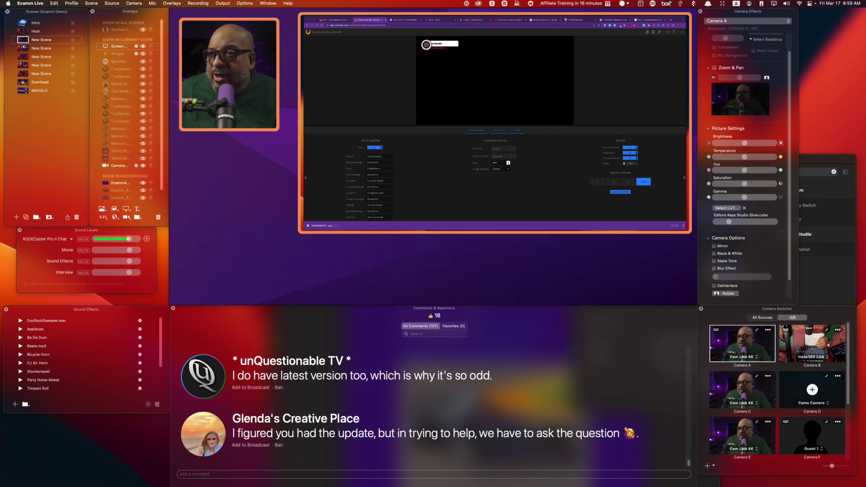
left_click(385, 158)
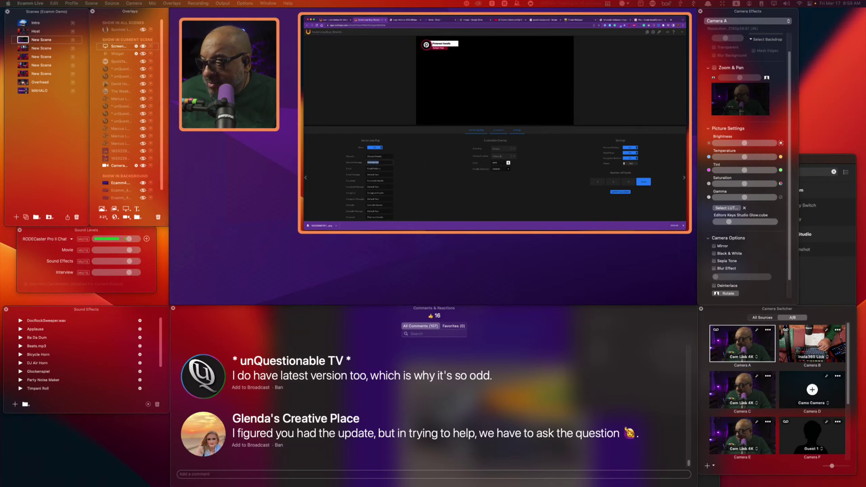
key("super+Tab")
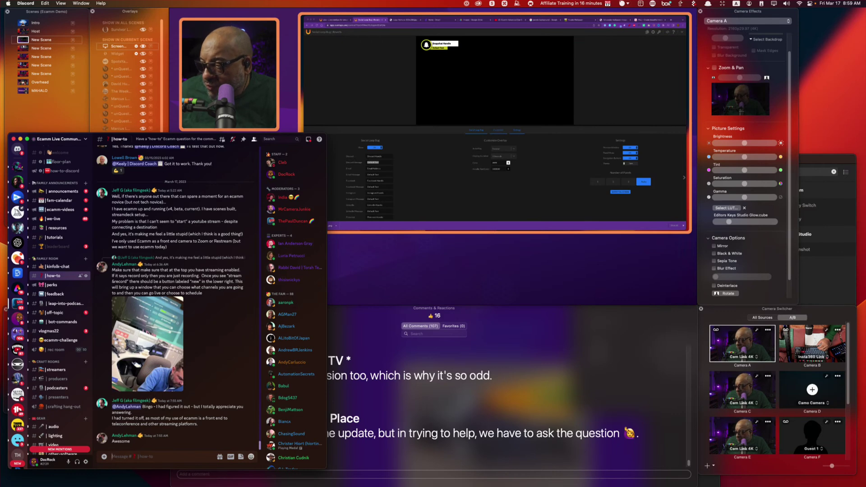
Copy the Discord username from the profile popout into the overlay's Discord Message field.
left_click(49, 461)
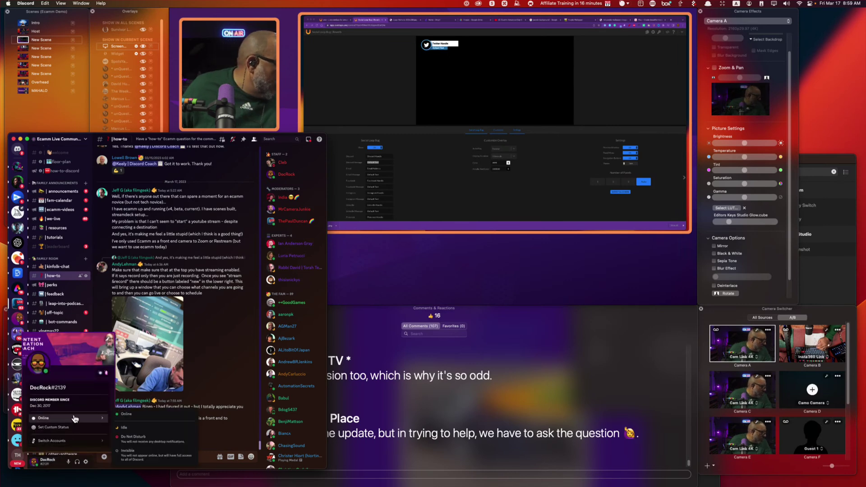
mouse_move(72, 442)
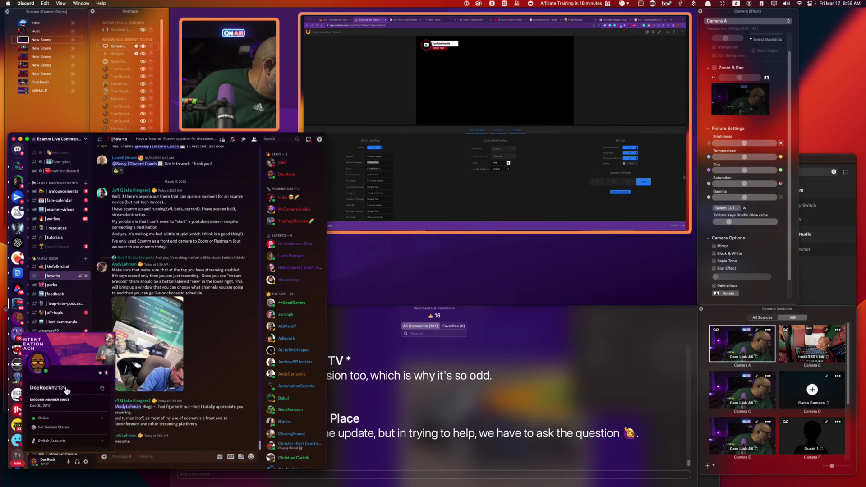
left_click(101, 388)
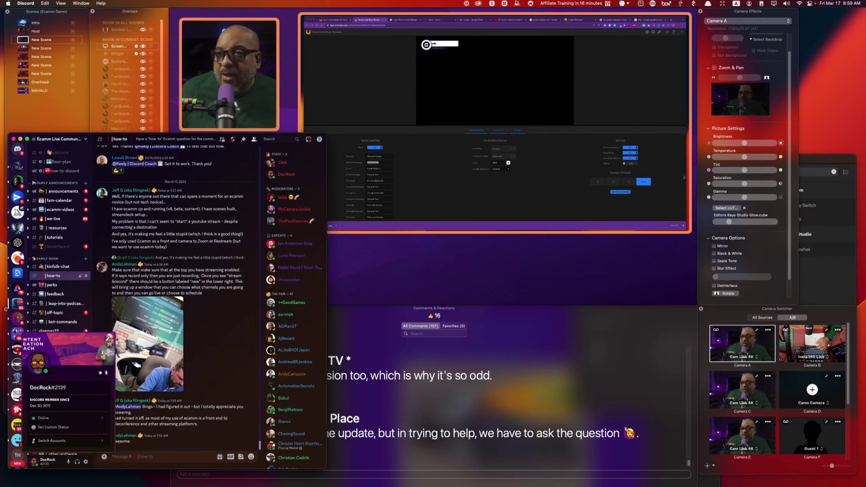
left_click(381, 162)
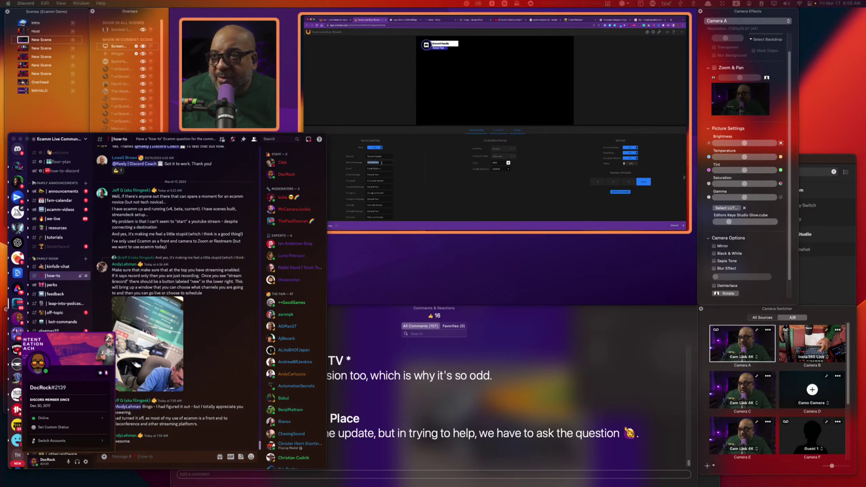
key("super+v")
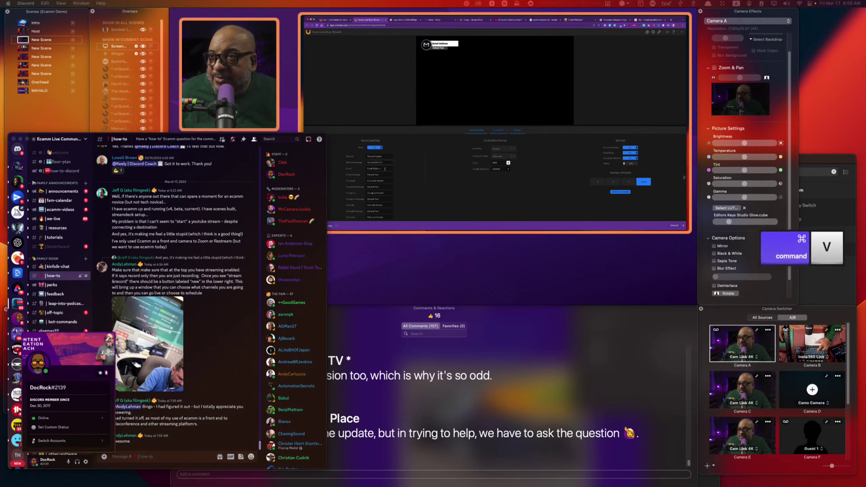
Replace the Email Message text with '@', select the Facebook Message text, and return to Ecamm Live.
triple_click(382, 174)
type("@")
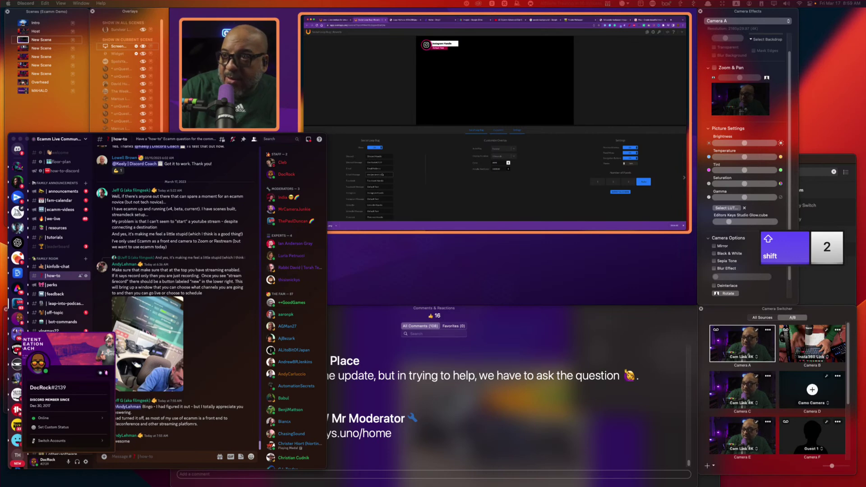
triple_click(382, 186)
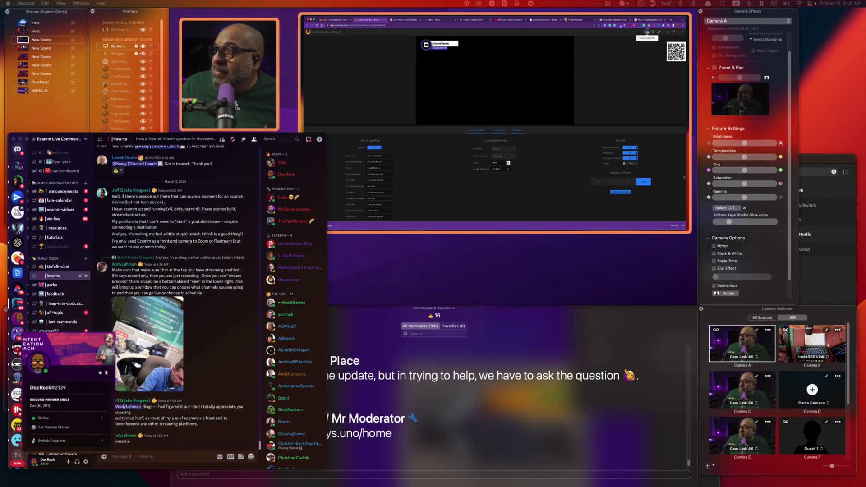
mouse_move(462, 106)
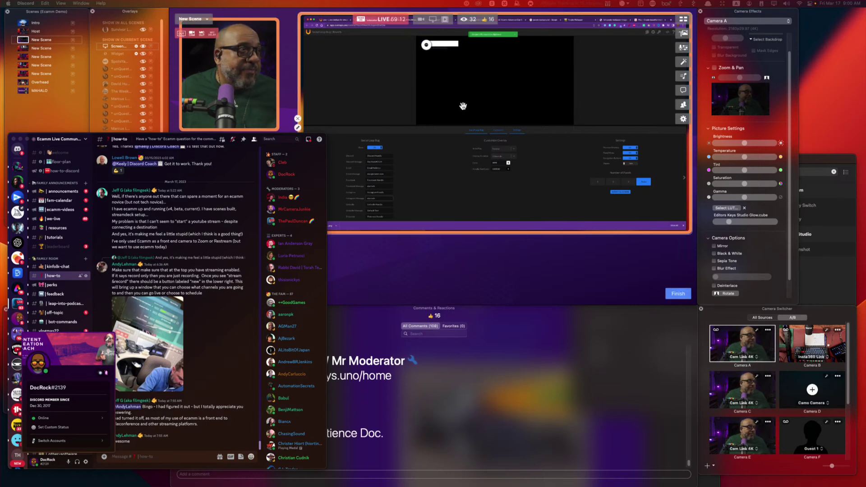
left_click(396, 268)
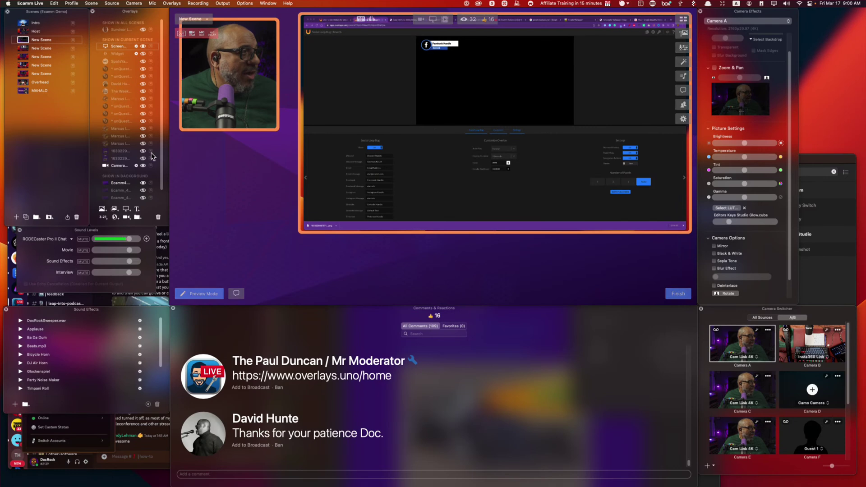
Add a high-resolution, keep-running web widget overlay using the overlays.uno social-handle link copied from Discord.
left_click(116, 217)
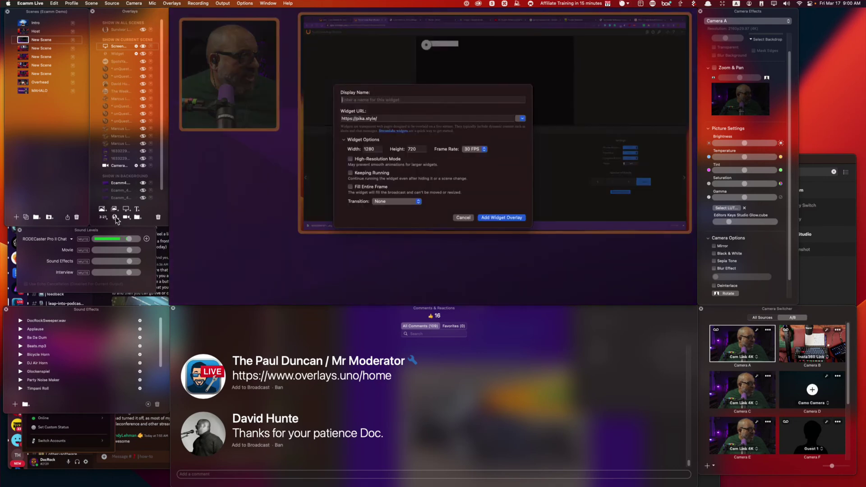
left_click(130, 466)
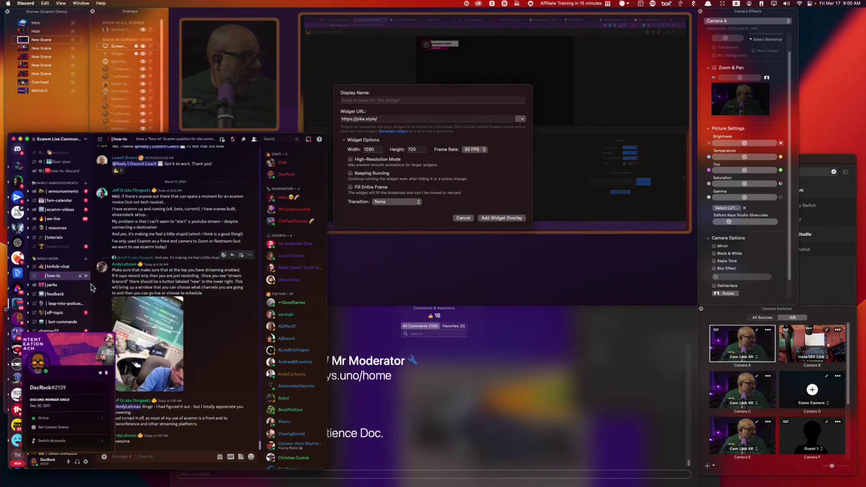
key("super+h")
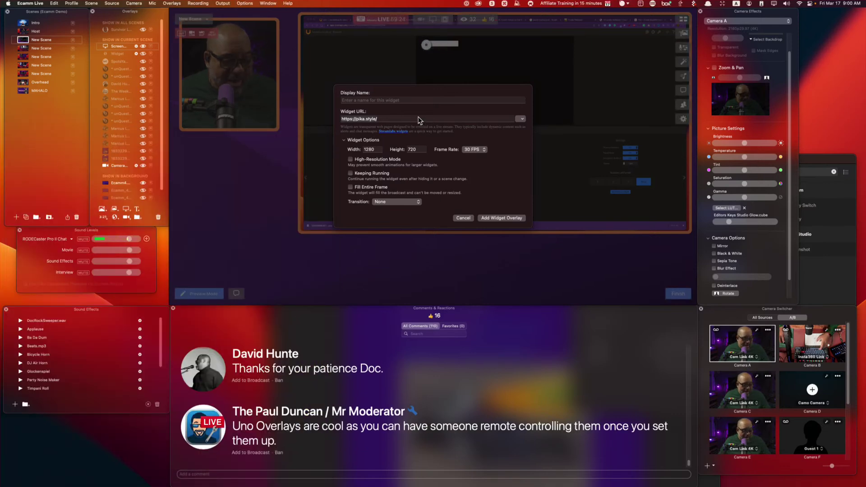
key("super+v")
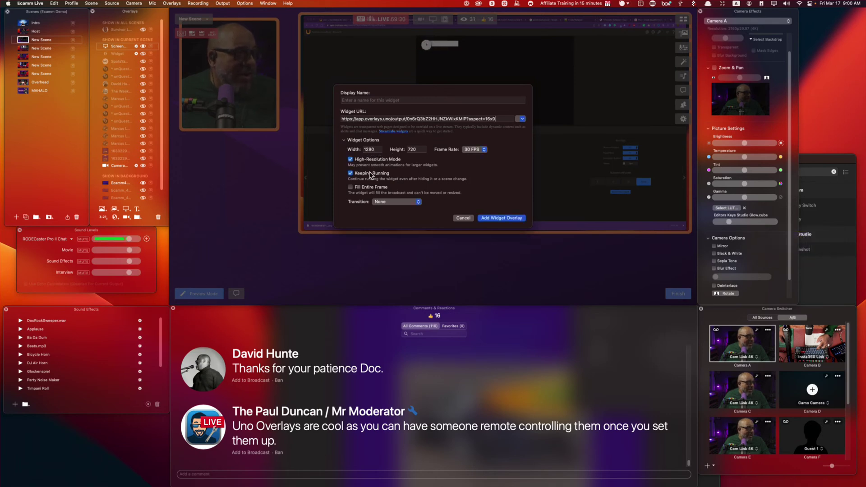
left_click(502, 218)
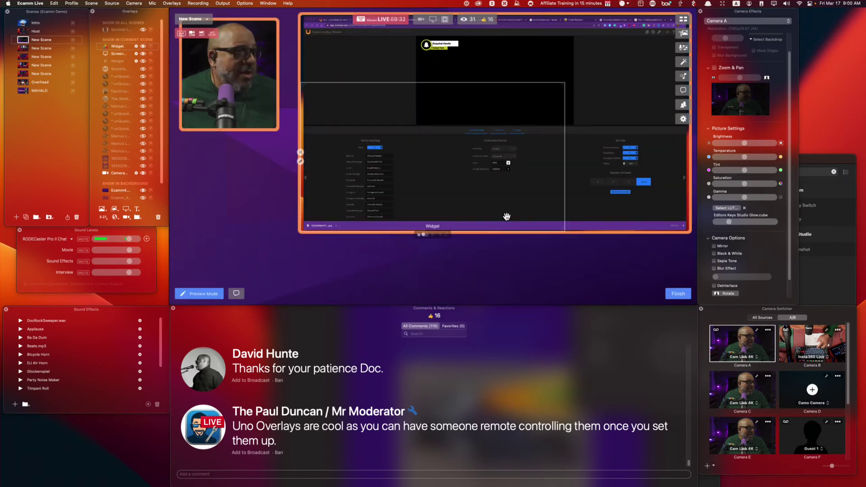
Shorten the social-handle widget into a thin strip and place it at the scene's lower right.
left_click_drag(425, 186, 481, 249)
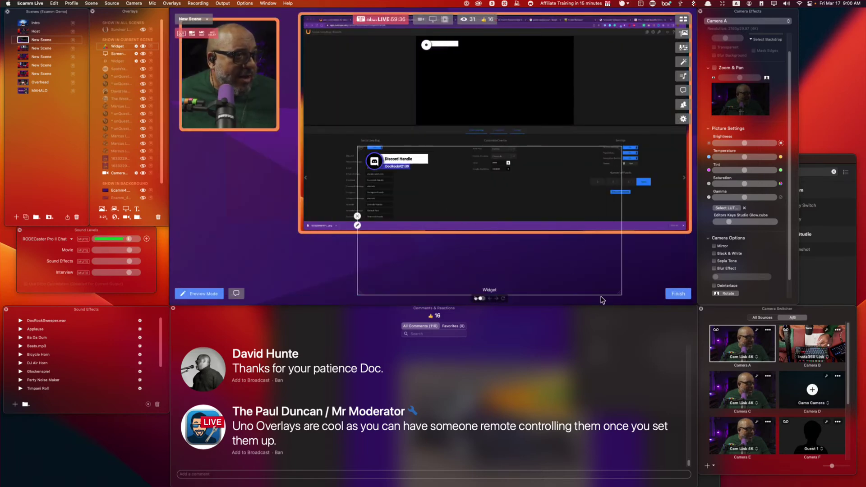
key("alt")
left_click_drag(588, 294, 537, 215)
left_click_drag(433, 165, 586, 265)
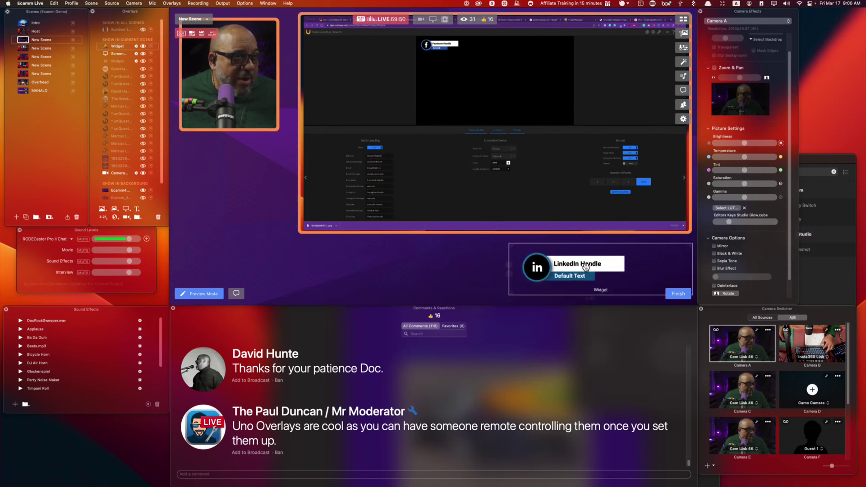
key("Escape")
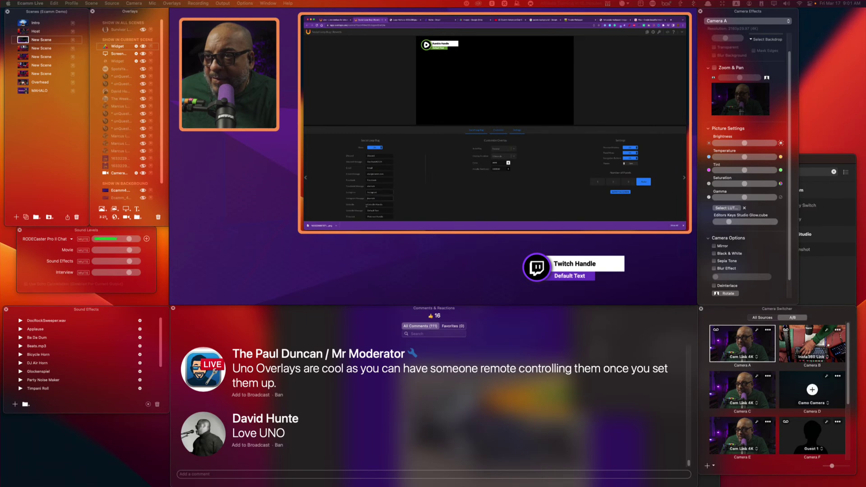
key("shift+2")
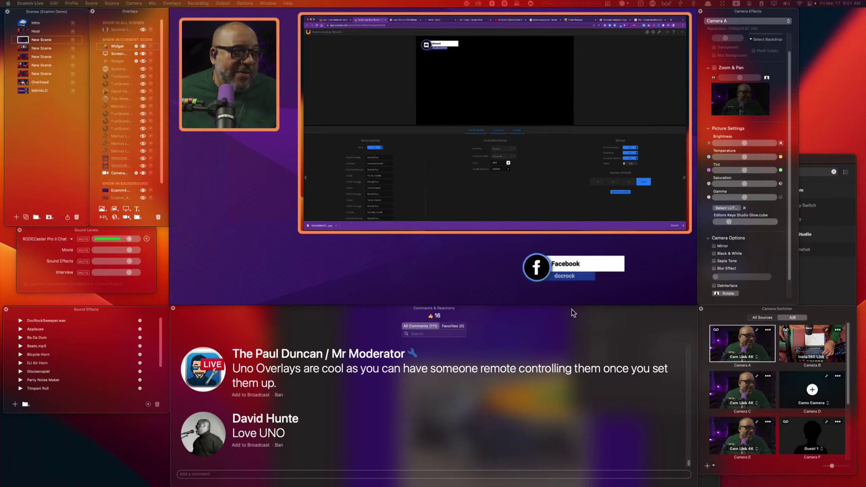
mouse_move(575, 300)
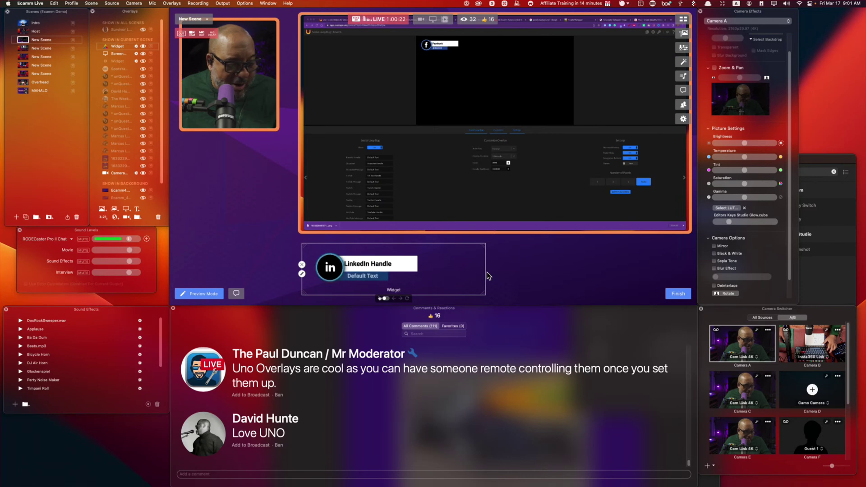
key("alt")
Narrow the social-handle strip from its right side beneath the camera, then switch to the Host scene.
left_click_drag(484, 273, 237, 150)
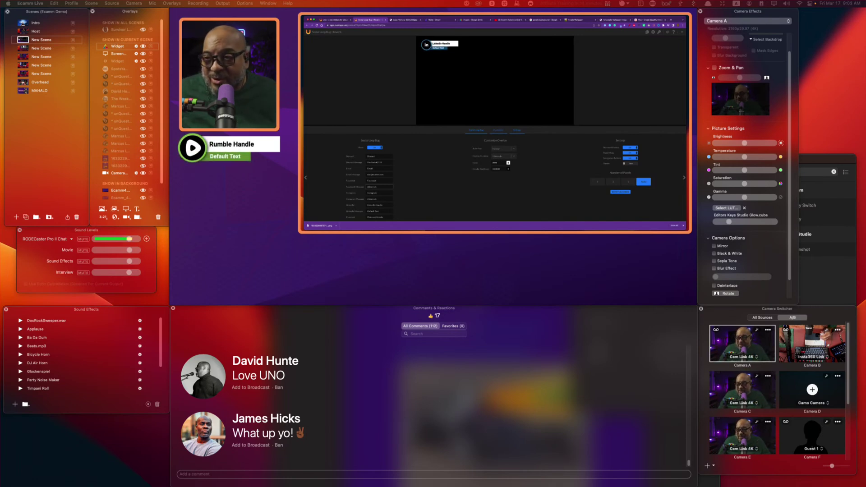
mouse_move(397, 185)
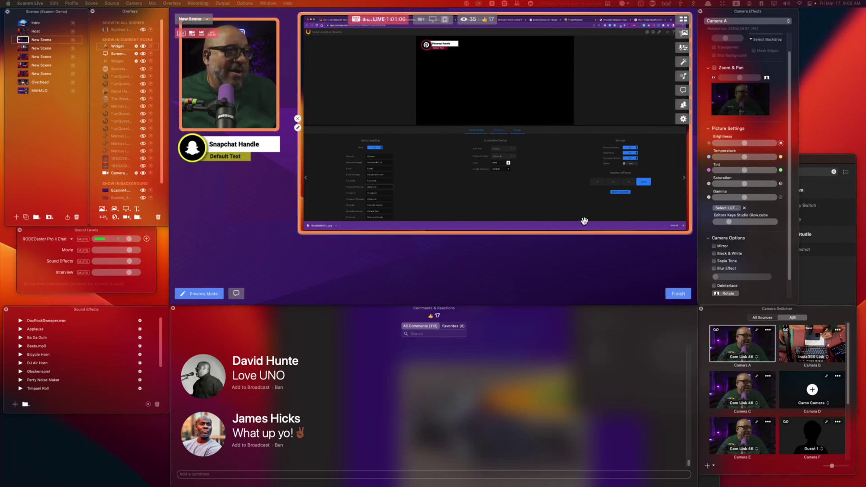
left_click(24, 32)
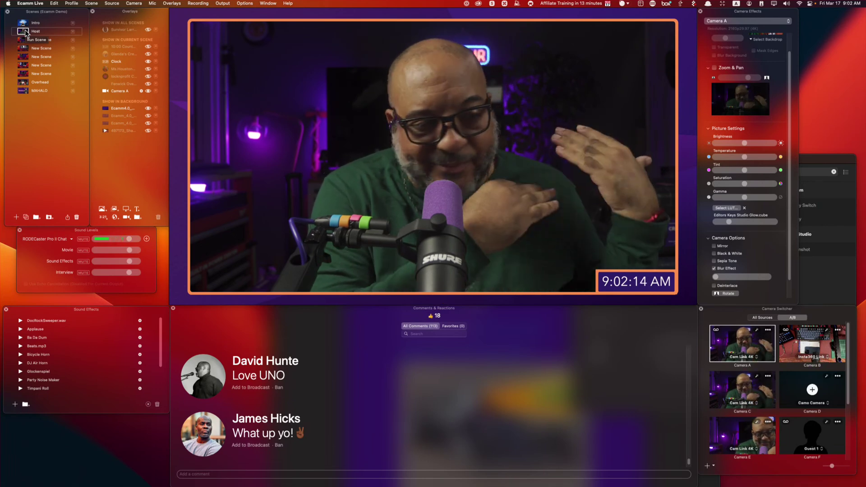
mouse_move(452, 21)
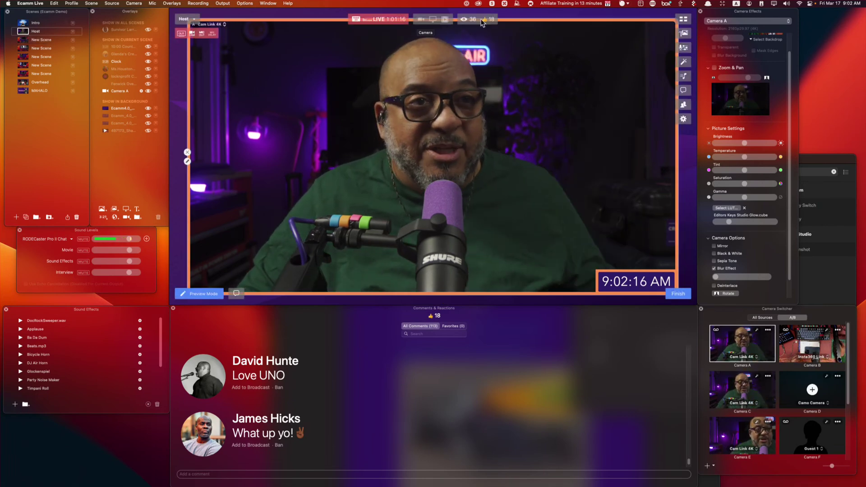
left_click(811, 162)
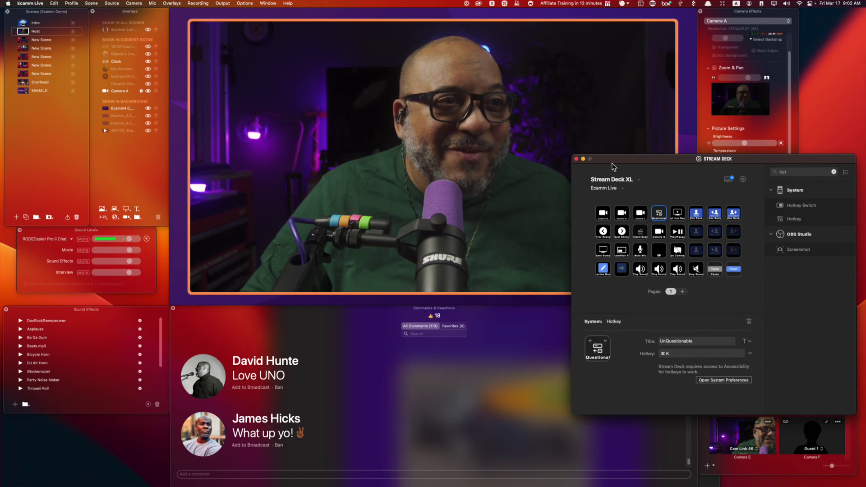
left_click(577, 159)
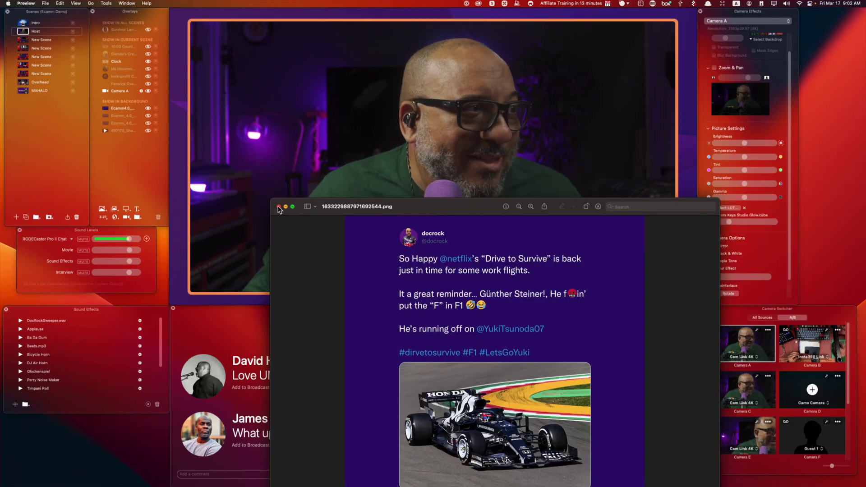
left_click(279, 206)
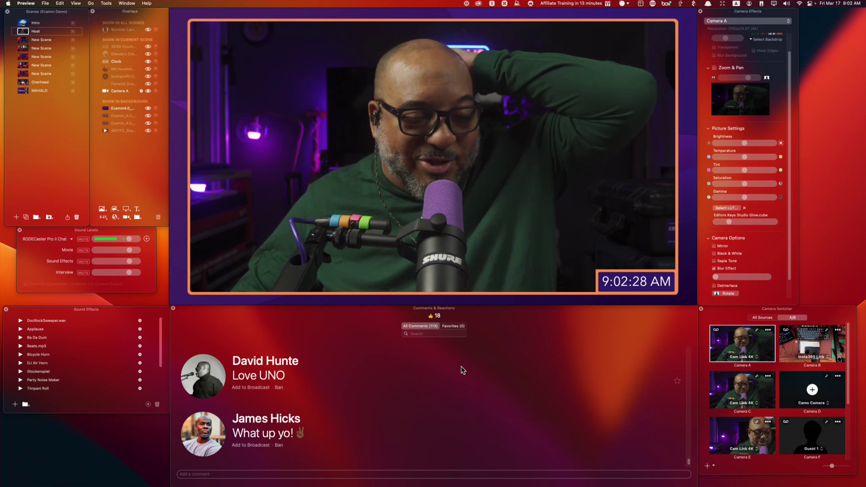
scroll(573, 434, "down", 3)
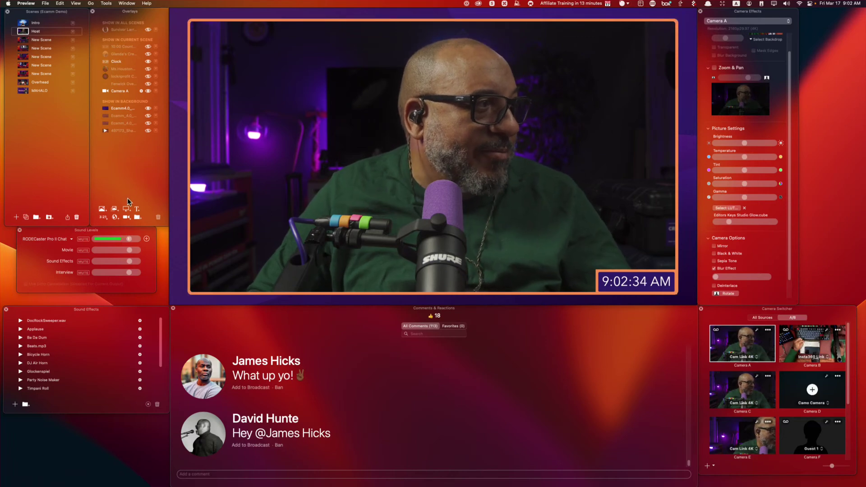
Add a screen-share overlay showing Ecamm Live's Sound Levels window to the Host scene.
left_click(126, 208)
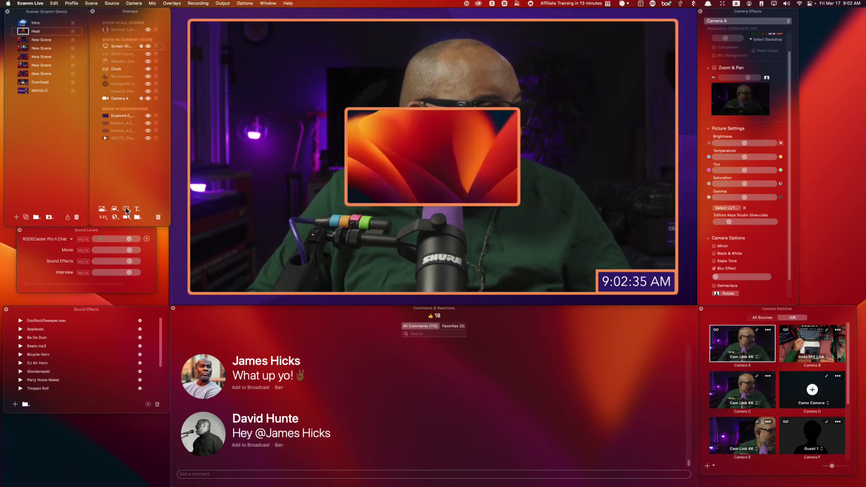
left_click(340, 163)
left_click(300, 129)
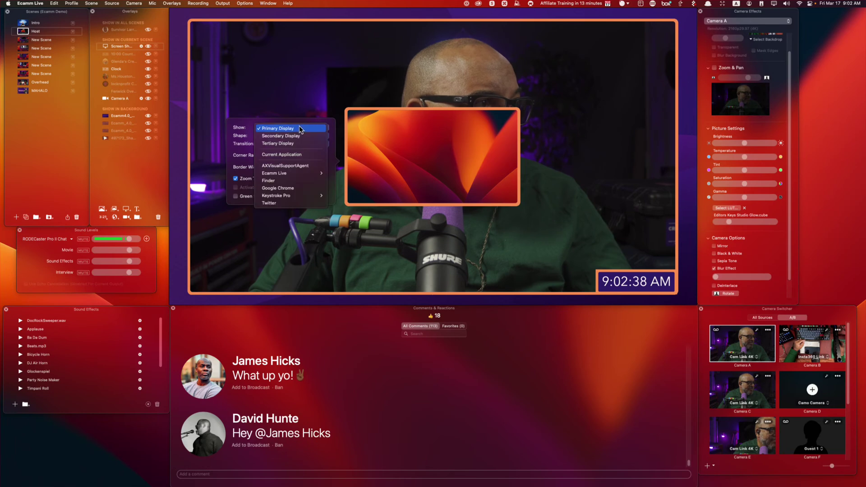
mouse_move(304, 175)
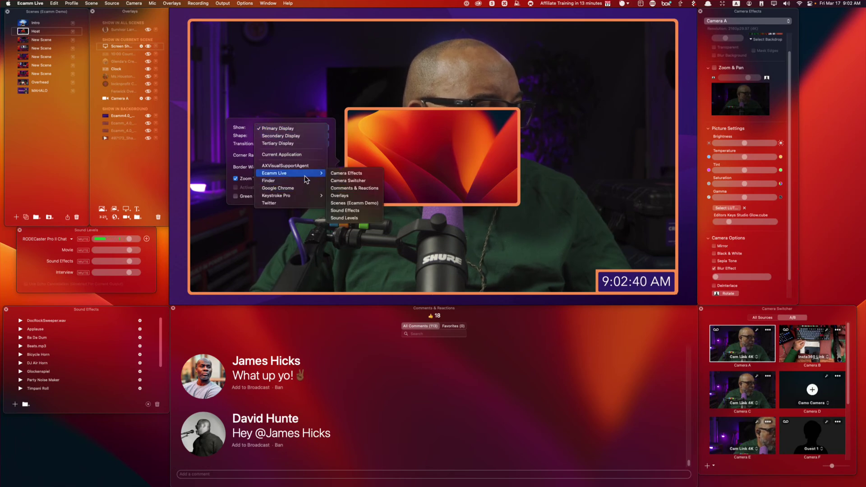
left_click(360, 218)
Trim the Sound Levels overlay's bottom, top and right edges and place it in the top-right corner.
left_click_drag(430, 170, 586, 219)
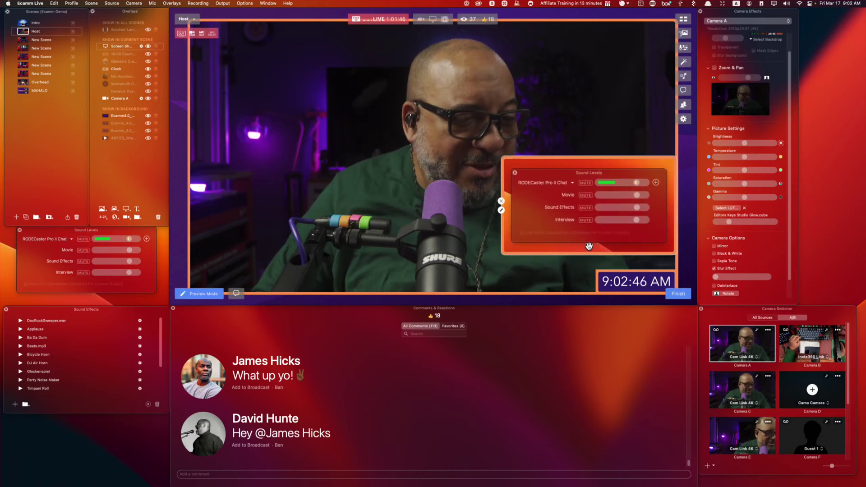
key("alt")
left_click_drag(599, 255, 598, 243)
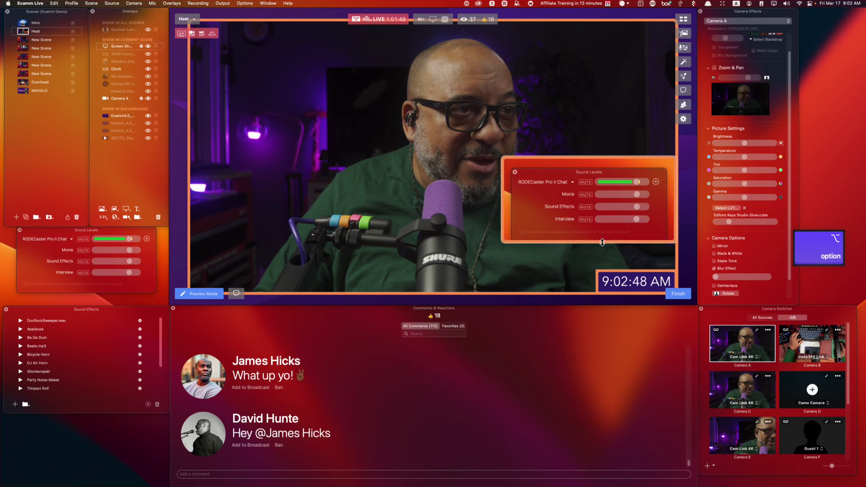
left_click_drag(586, 158, 587, 167)
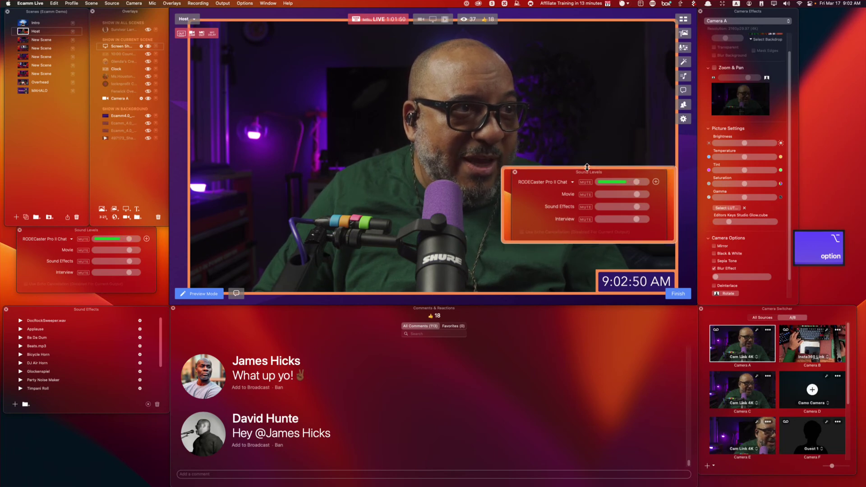
left_click_drag(674, 203, 663, 204)
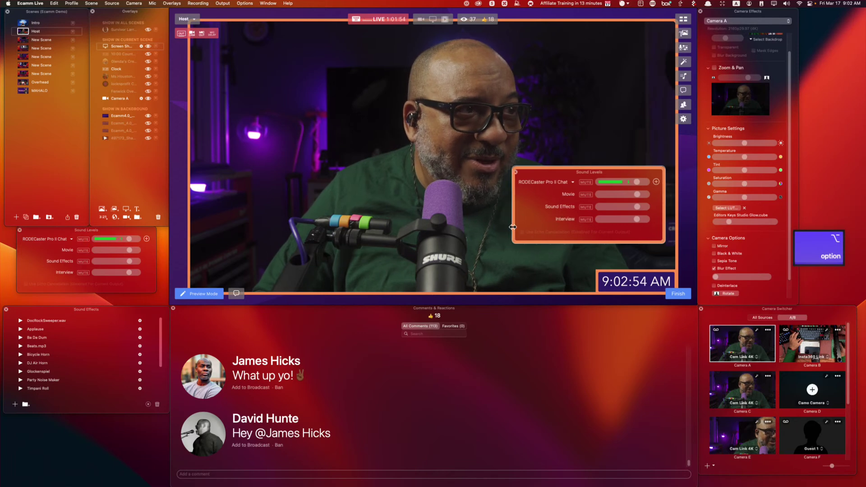
left_click_drag(544, 227, 555, 84)
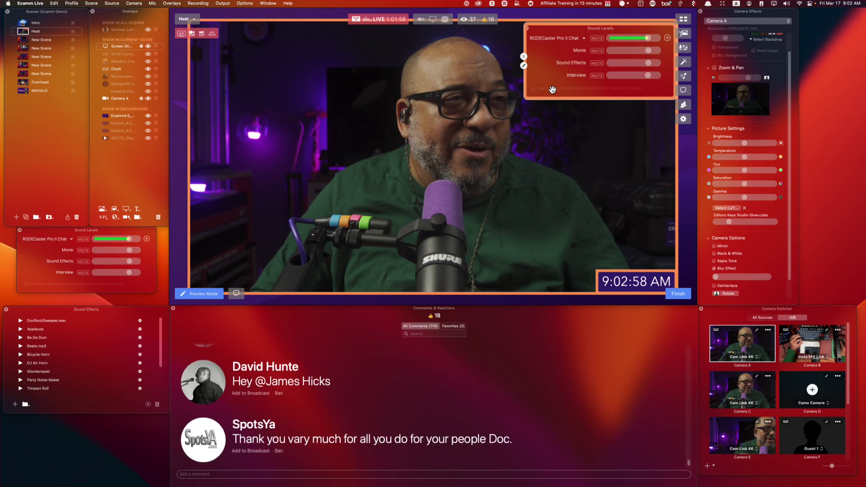
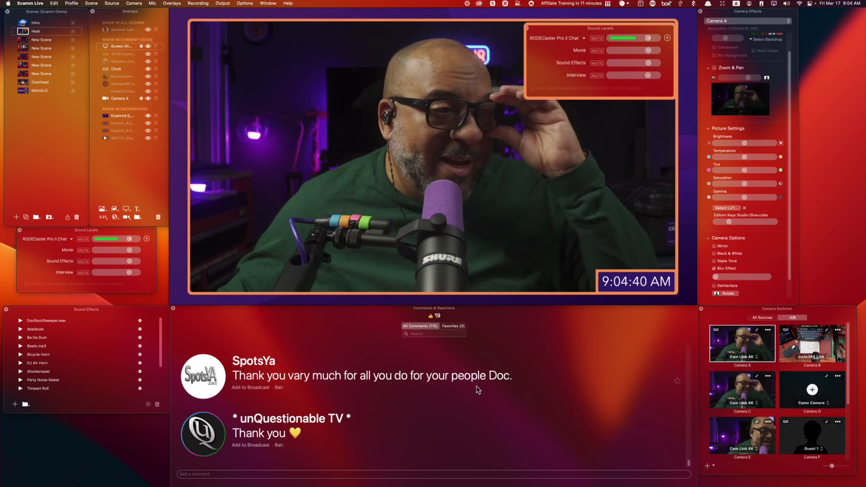
Nudge the Sound Levels overlay slightly left and down in the Host scene preview.
mouse_move(652, 241)
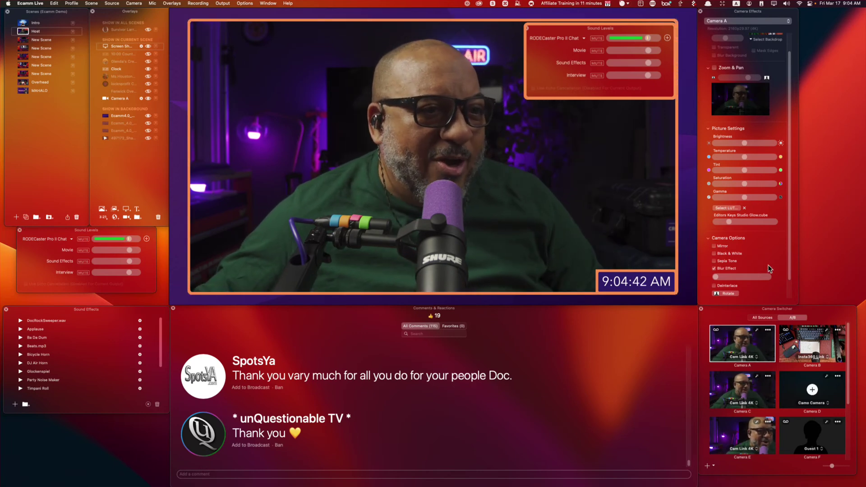
scroll(767, 267, "down", 2)
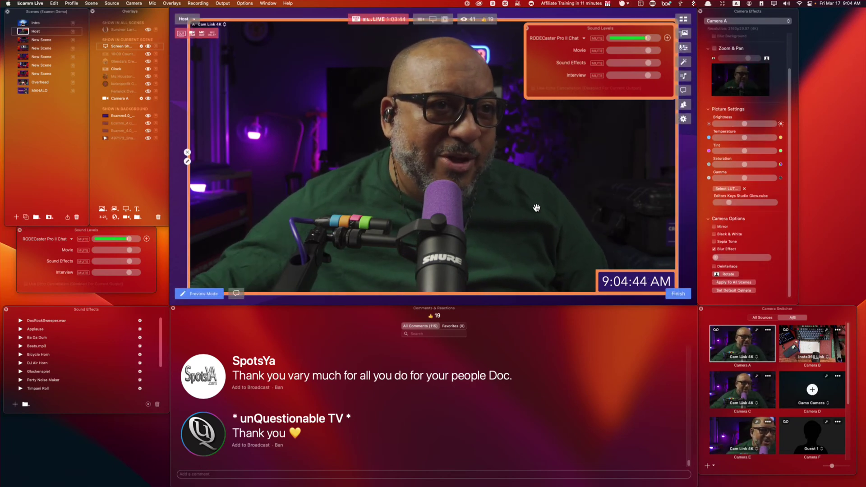
left_click_drag(580, 90, 577, 89)
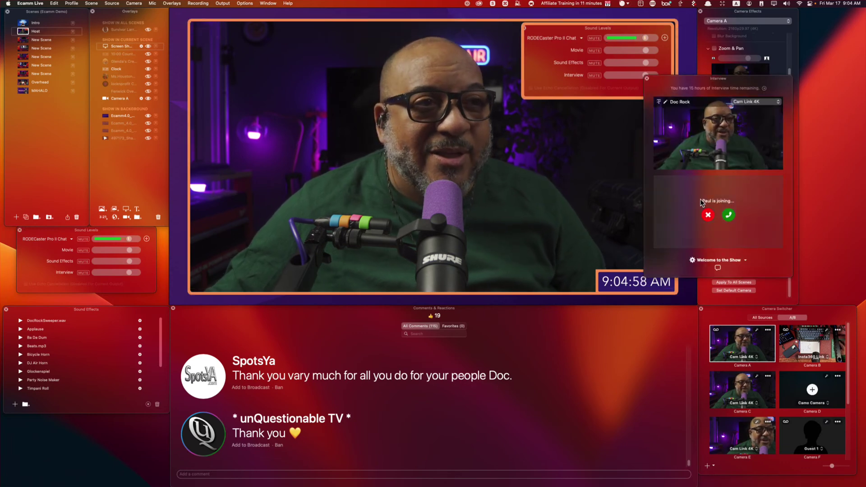
Move the Interview panel to the right edge and accept the guest's join request.
left_click_drag(731, 79, 797, 109)
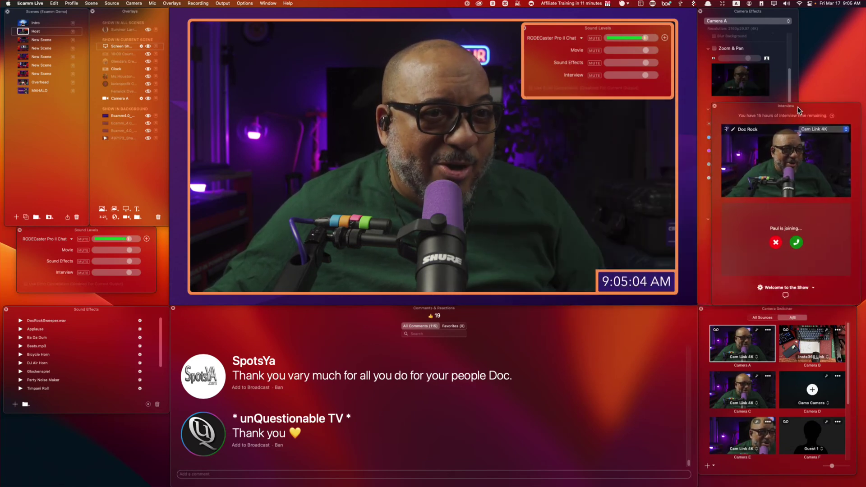
left_click(796, 242)
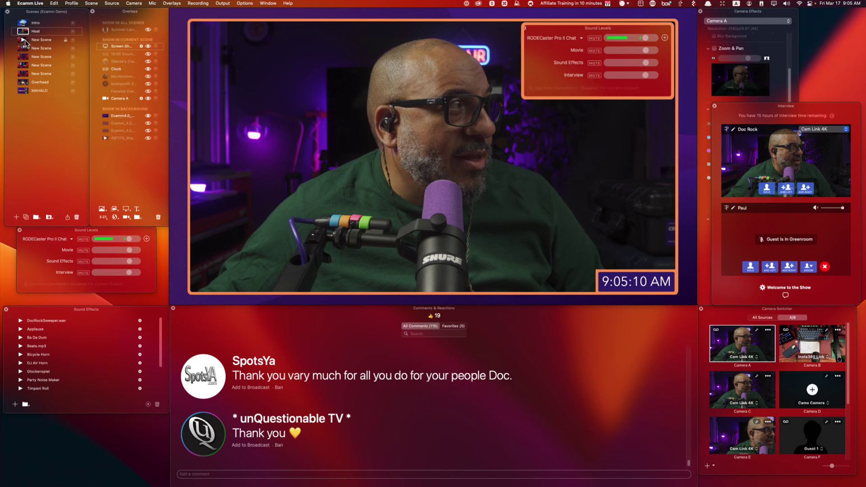
Copy the Sound Levels overlay and try pasting it into the two-box guest scene.
right_click(551, 63)
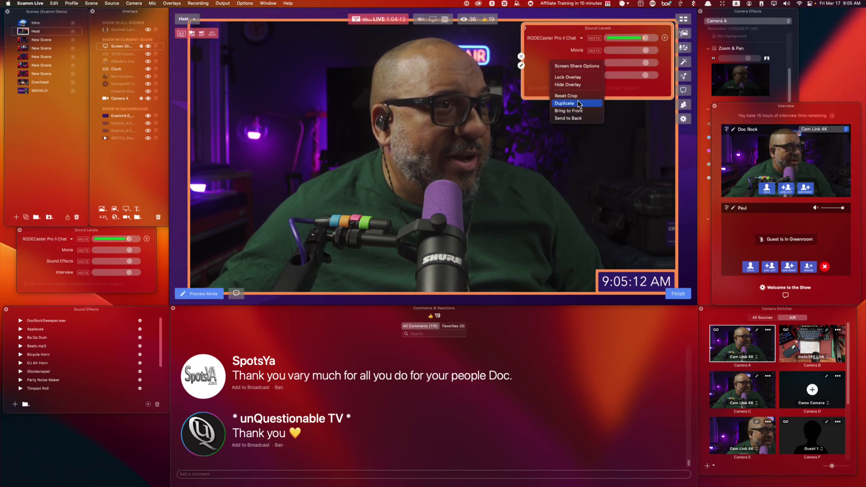
left_click(535, 77)
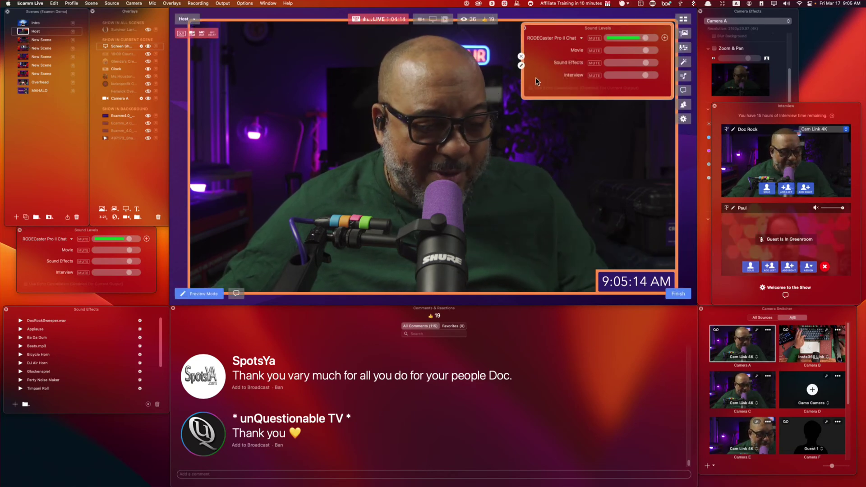
key("super+c")
left_click(28, 40)
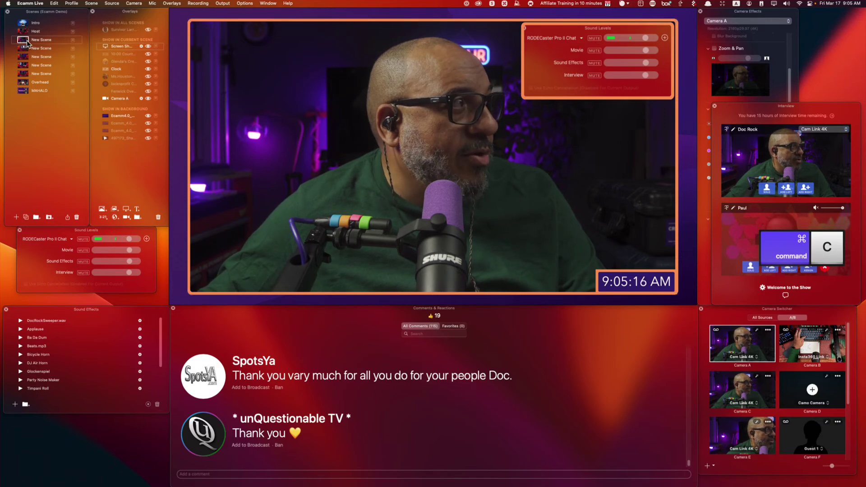
left_click(24, 49)
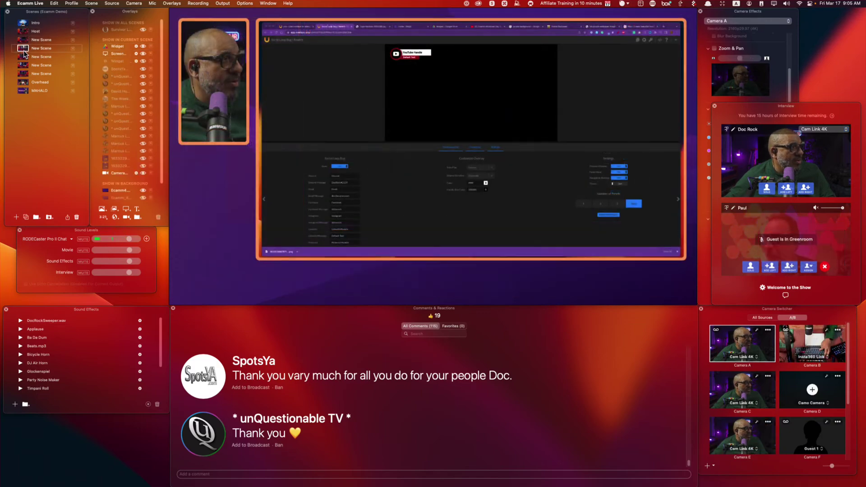
left_click(24, 57)
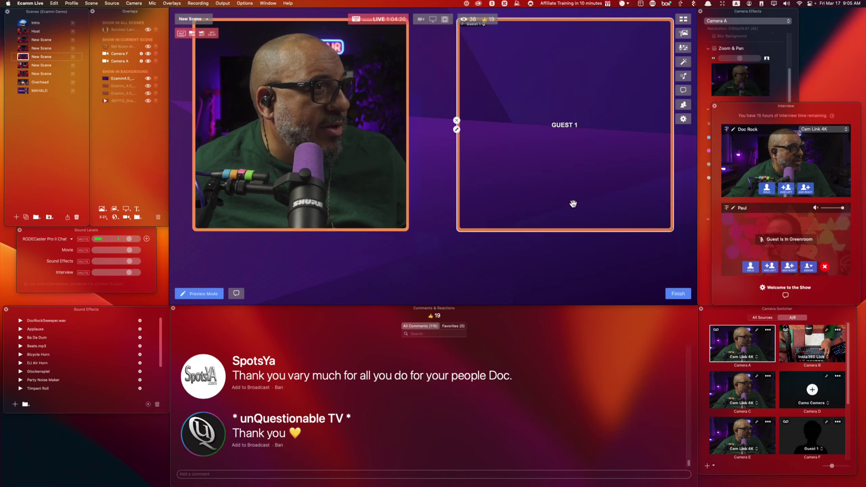
key("super+v")
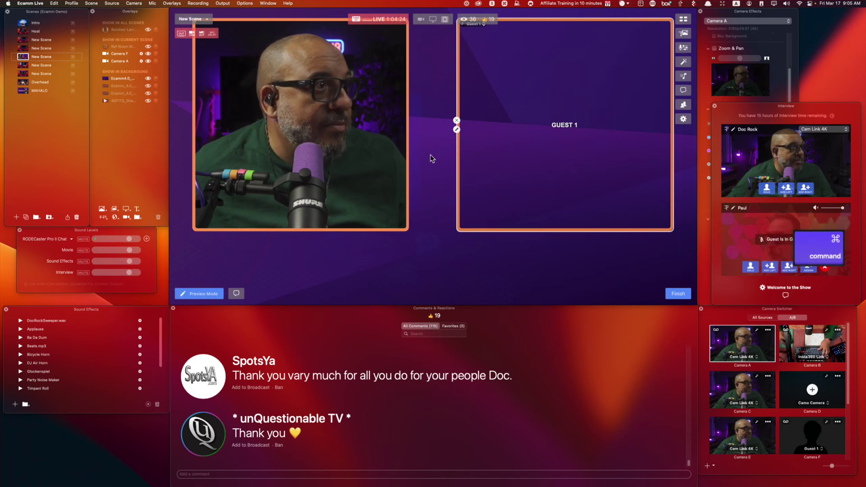
key("super+v")
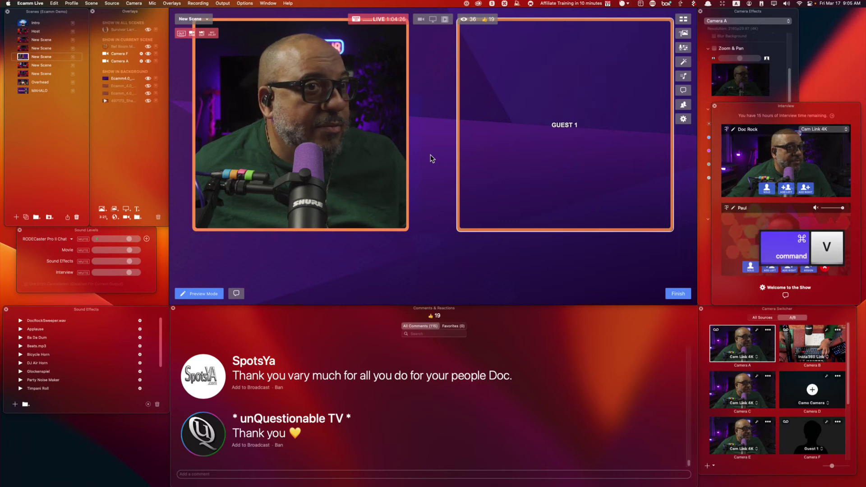
Cut the Sound Levels overlay from Host and paste it beneath the guest scene's video boxes.
left_click(27, 31)
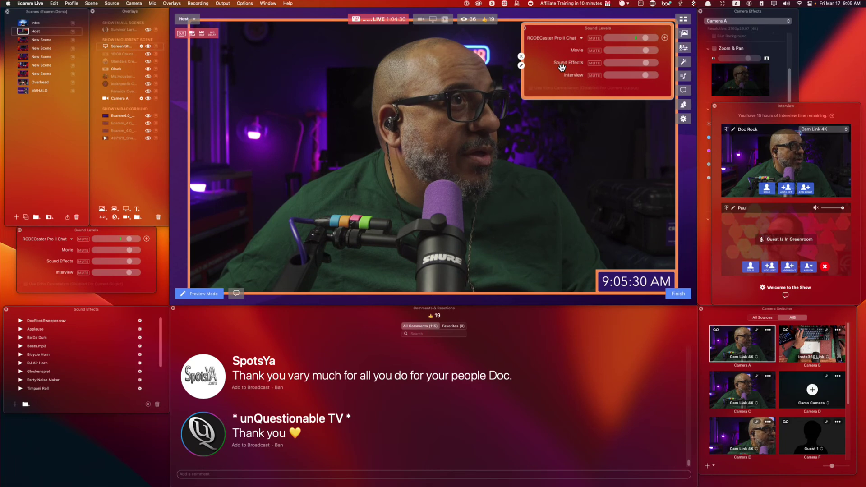
left_click_drag(560, 63, 523, 93)
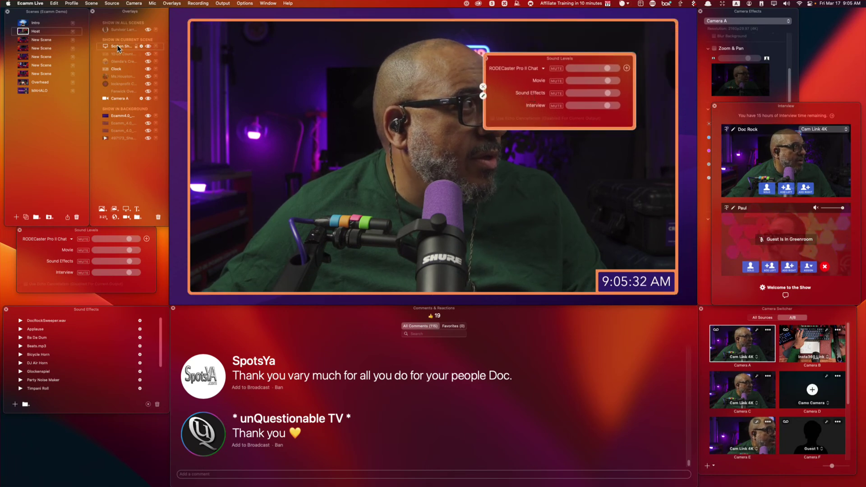
key("super+x")
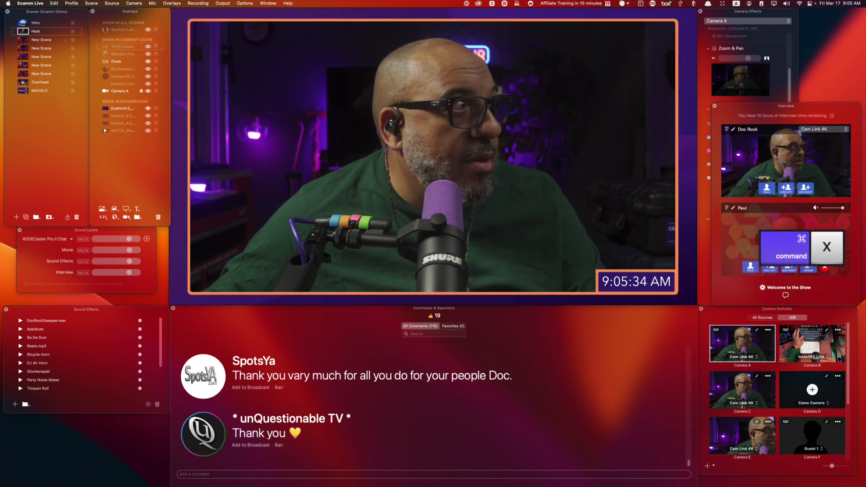
left_click(26, 59)
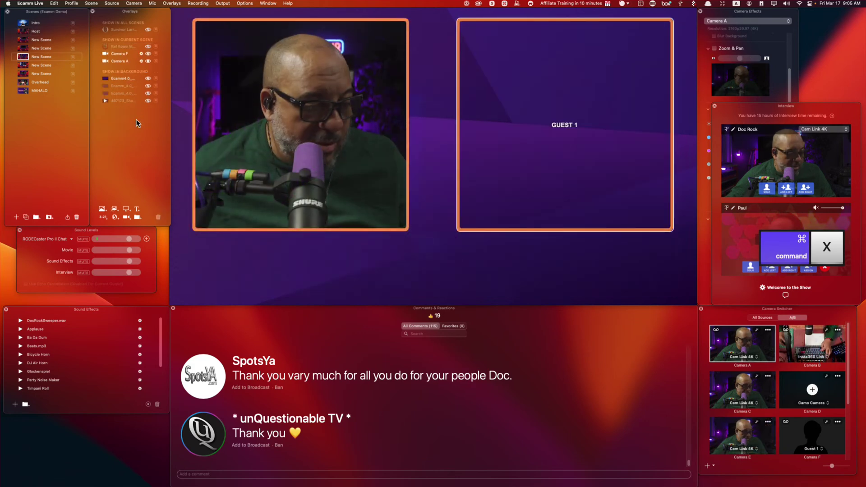
key("super+v")
left_click_drag(528, 88, 405, 259)
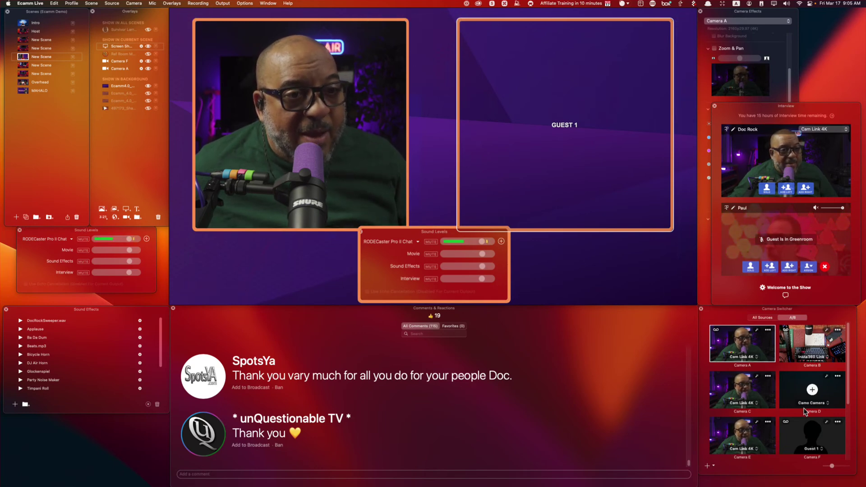
Assign the joined guest's feed to the Camera F slot filling the GUEST 1 box.
left_click_drag(829, 317, 648, 144)
left_click(631, 276)
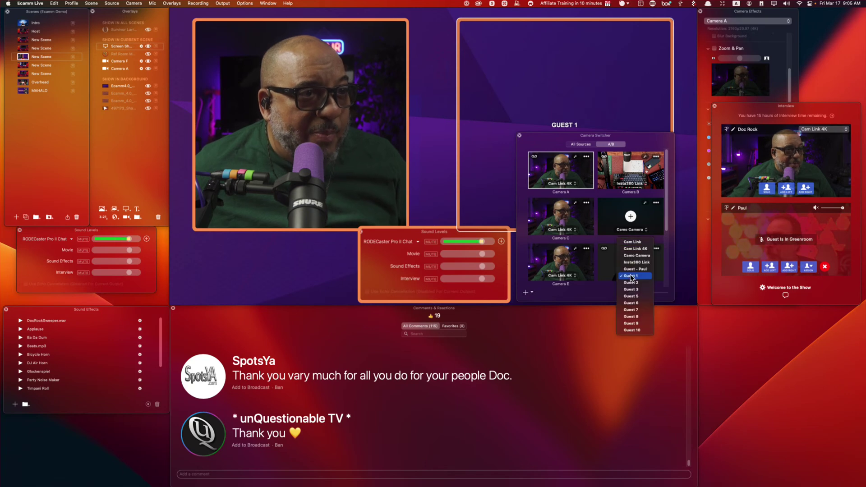
left_click(635, 269)
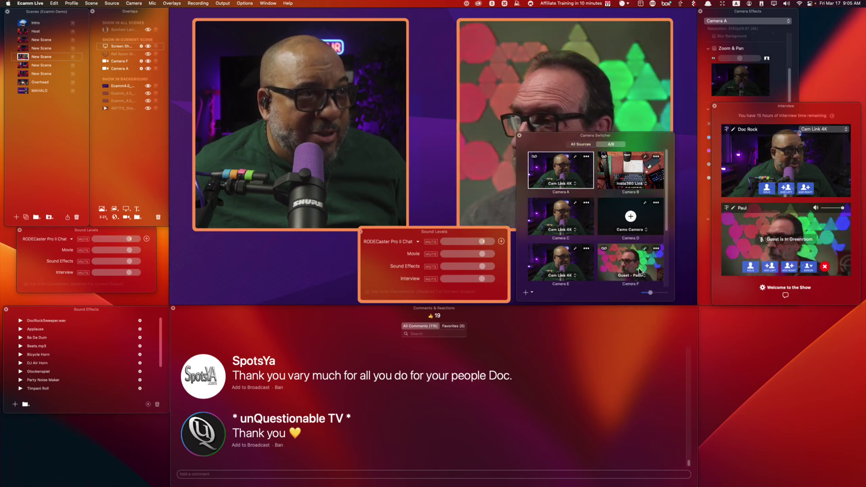
left_click_drag(643, 146, 821, 316)
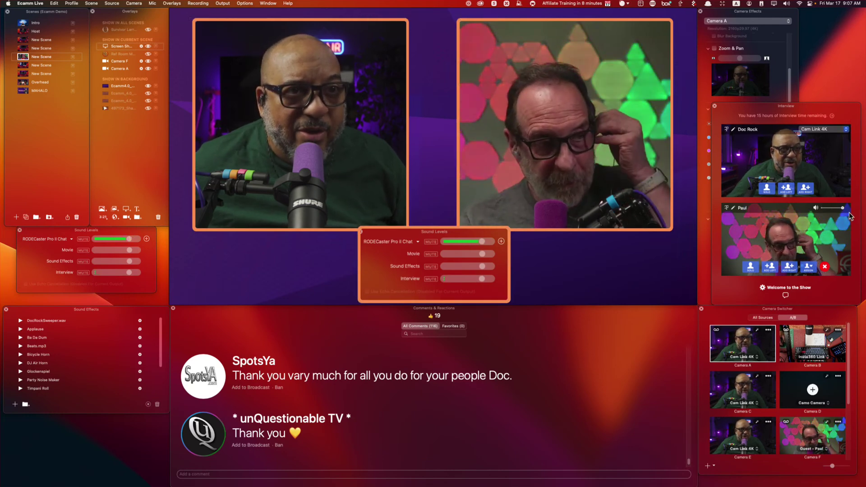
Set the guest's volume slider in the Interview panel back up to full.
left_click_drag(842, 209, 837, 209)
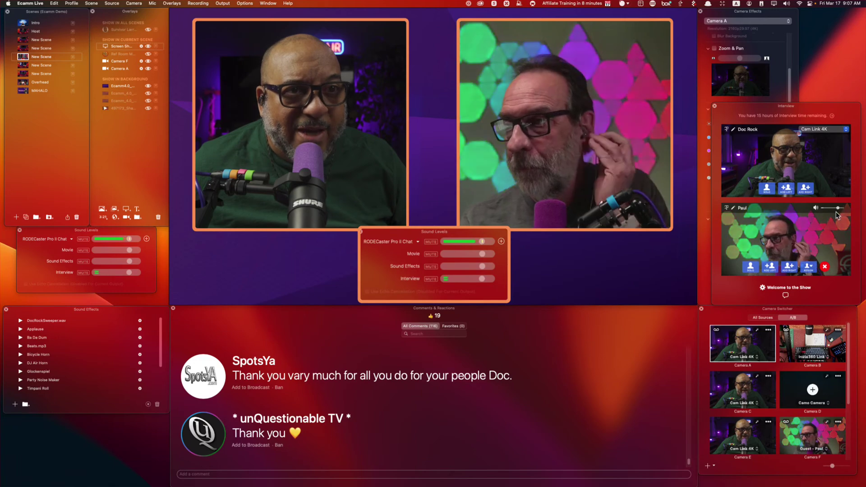
key("super+alt")
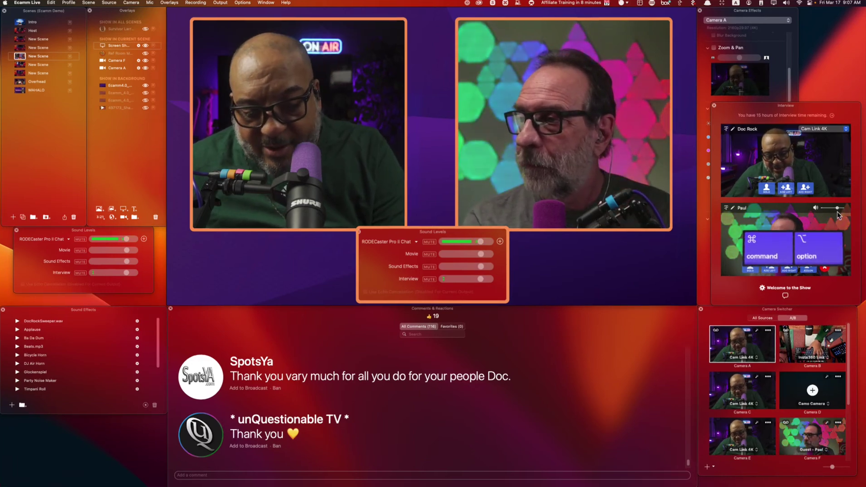
key("super+alt+8")
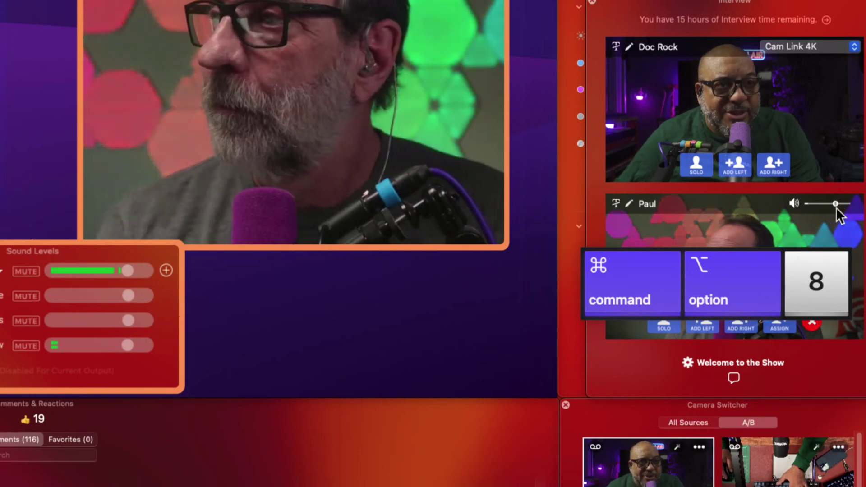
left_click(843, 210)
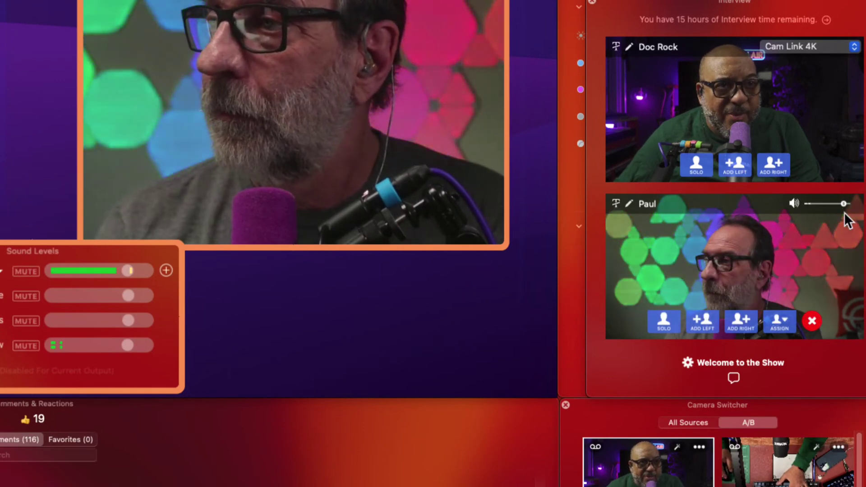
Append the initial 'D' to the guest's display name.
left_click(647, 203)
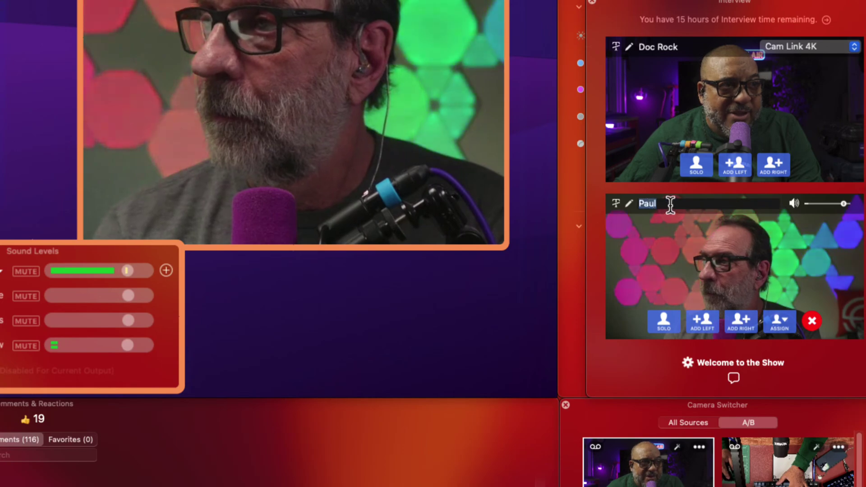
left_click(670, 204)
type("D")
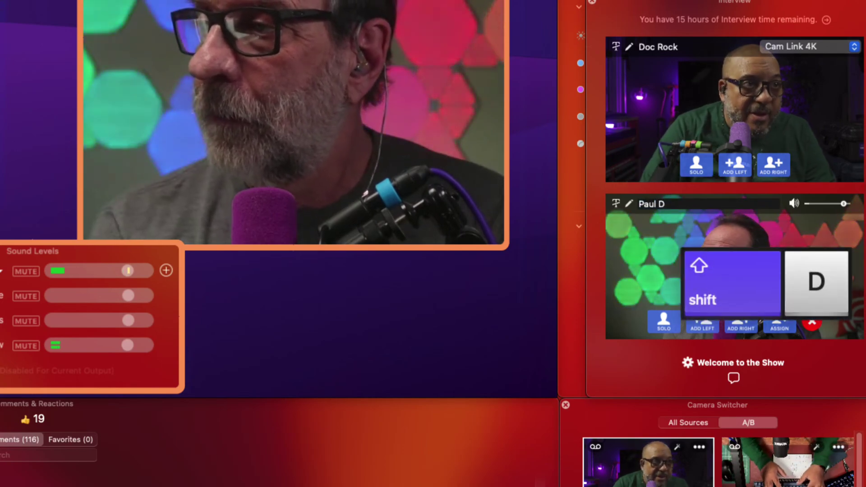
key("Return")
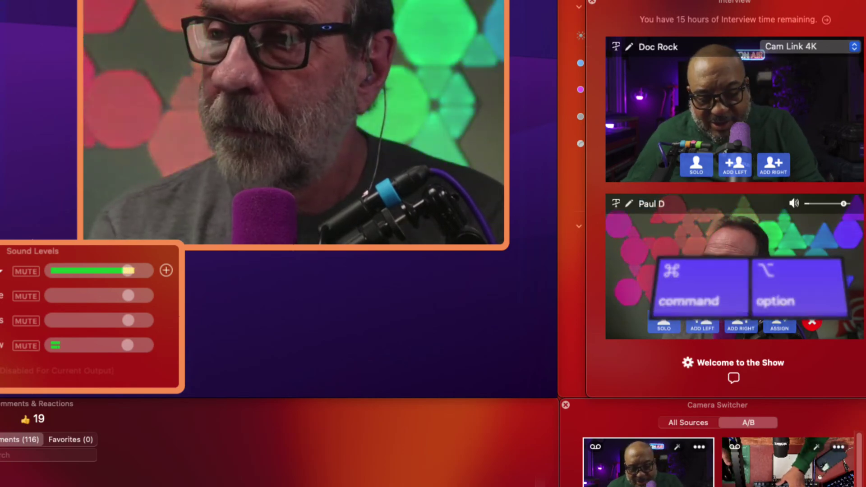
key("super+alt+8")
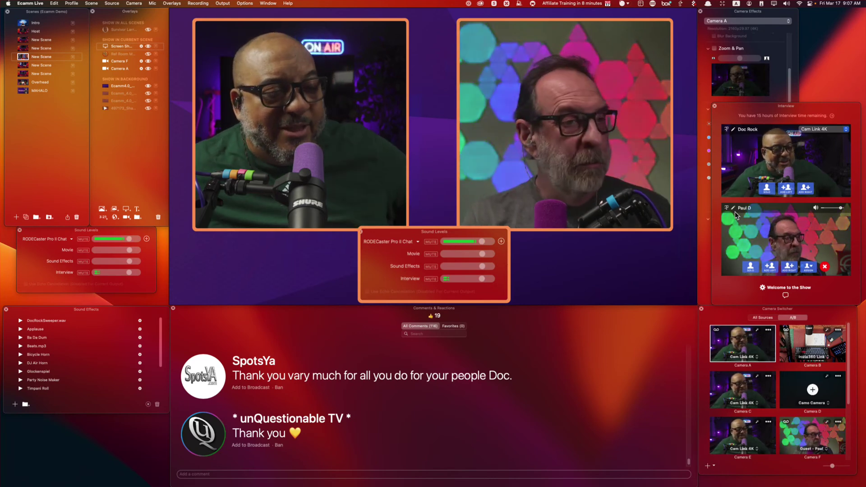
scroll(790, 424, "down", 2)
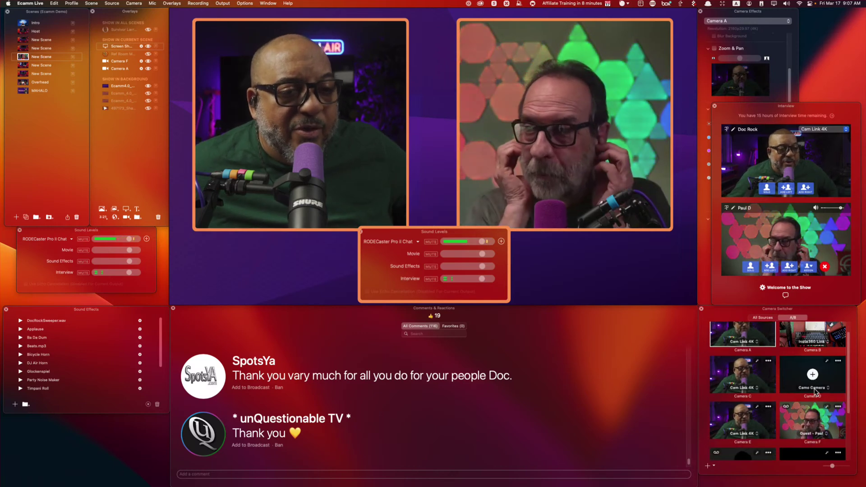
left_click(786, 409)
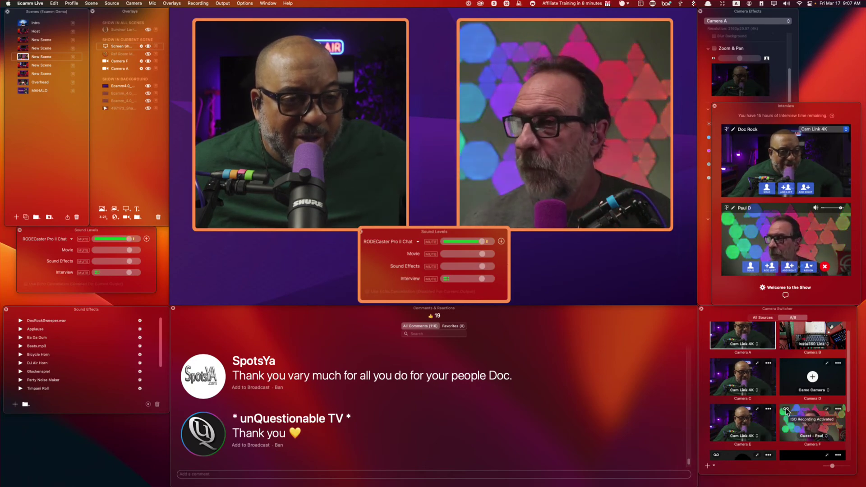
key("super+alt+8")
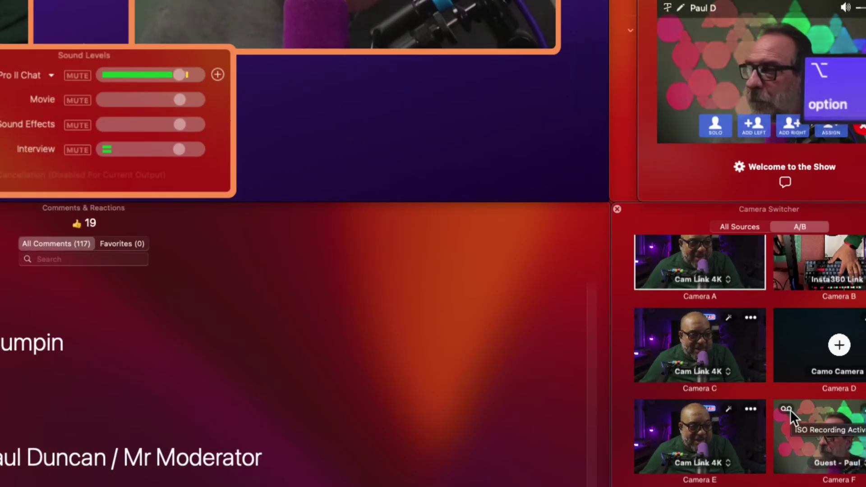
key("super+alt+8")
key("super+alt+8")
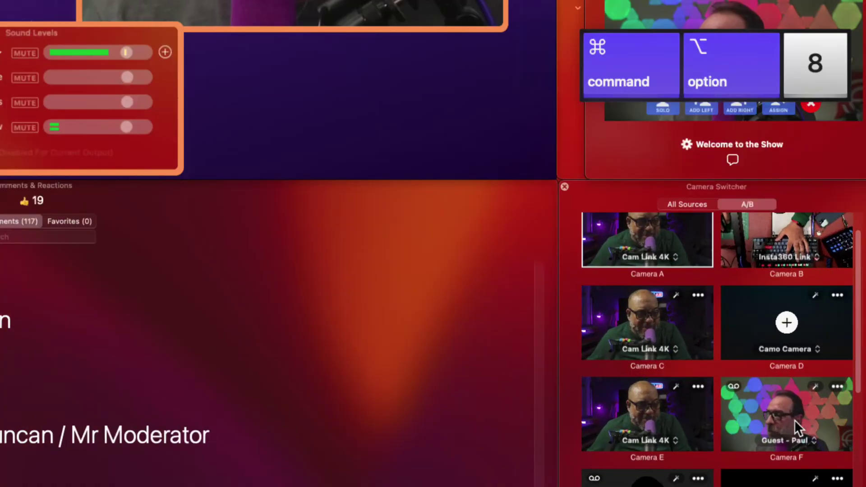
mouse_move(737, 386)
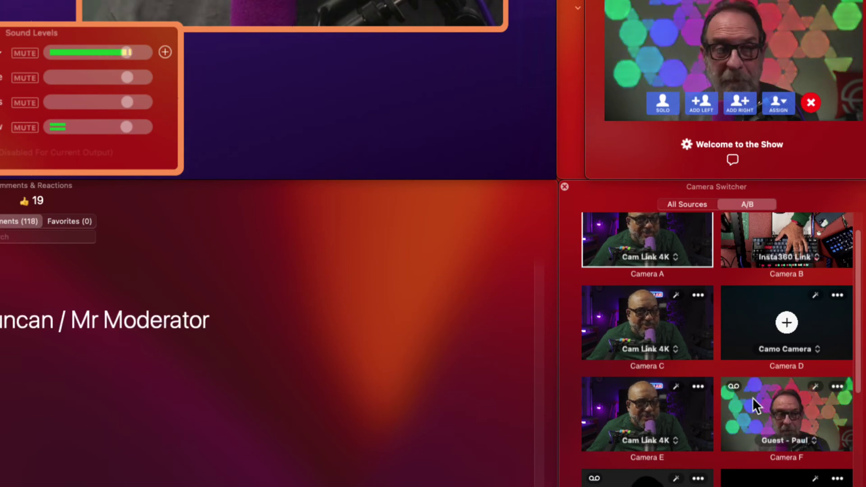
key("super+alt+8")
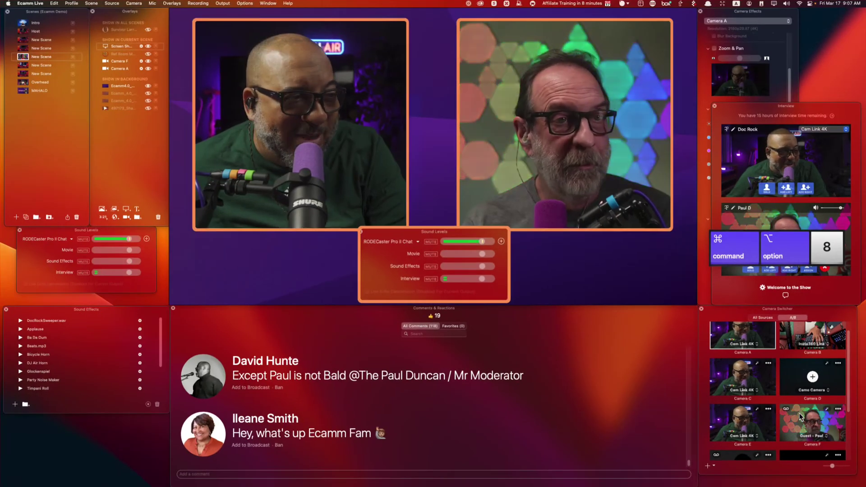
Show the viewer's comment about not being bald on air as an overlay.
left_click(203, 378)
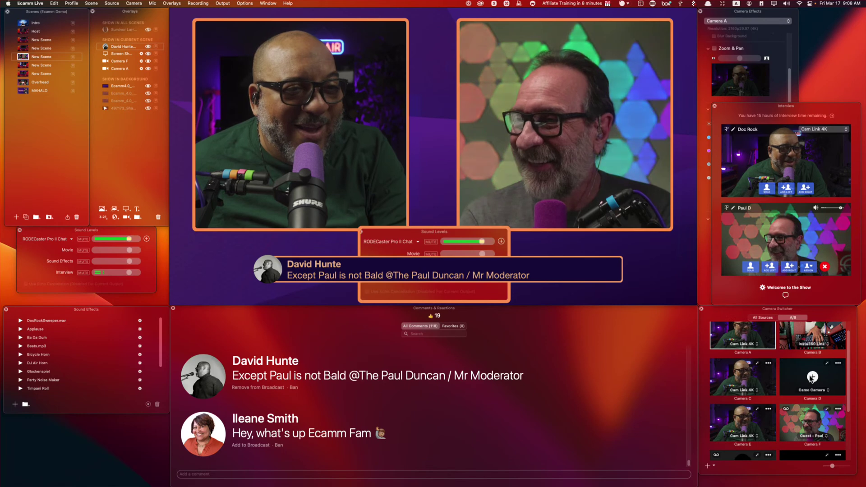
scroll(821, 418, "down", 2)
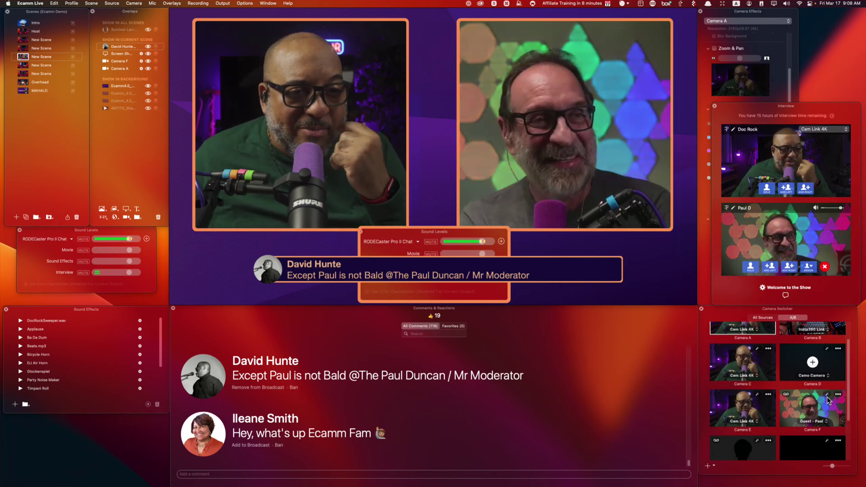
Adjust Camera F's gamma, saturation and brightness, and zoom in so the guest appears larger.
left_click(827, 395)
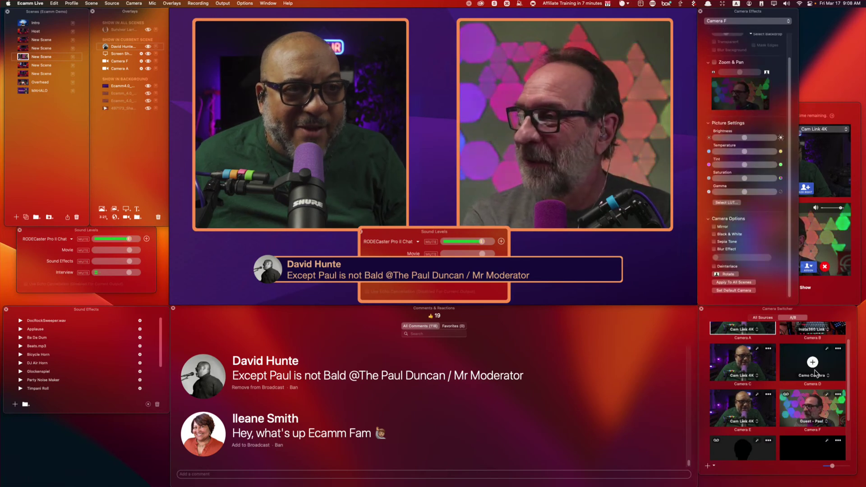
left_click_drag(744, 191, 678, 180)
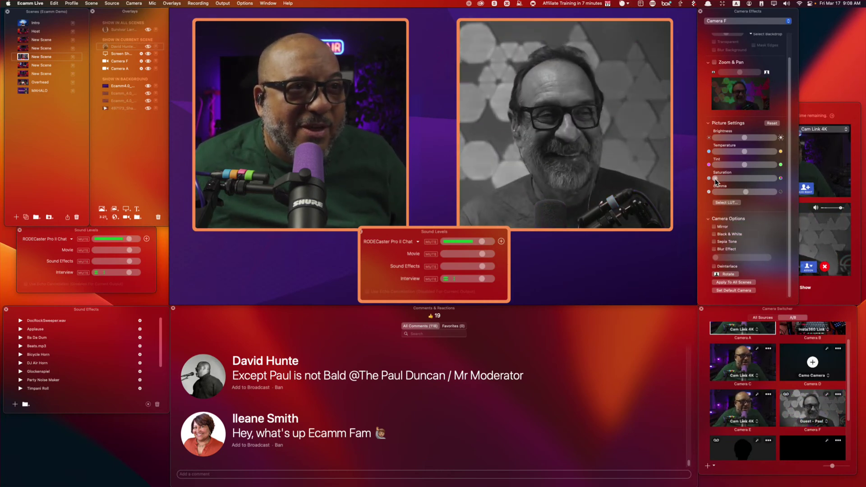
left_click_drag(715, 179, 745, 179)
mouse_move(745, 138)
left_mouse_down()
mouse_move(752, 137)
mouse_move(714, 140)
mouse_move(745, 147)
left_mouse_up()
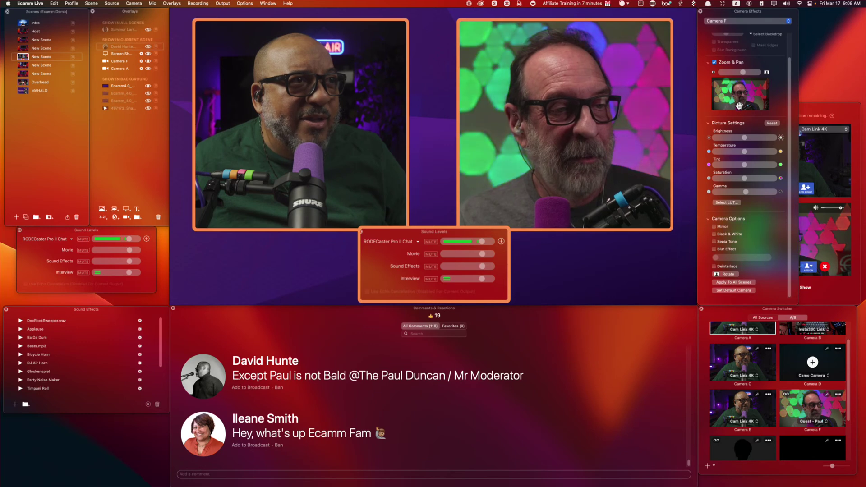
left_click_drag(739, 106, 738, 88)
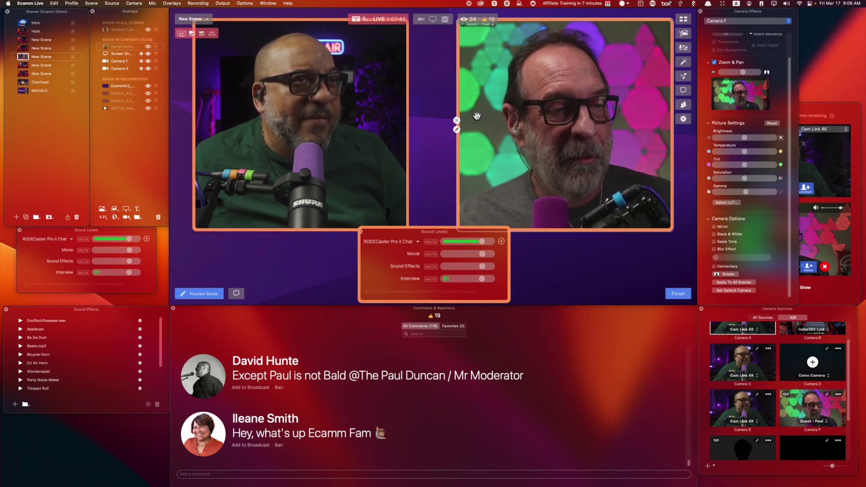
Swap the host's slot to Camera C, zoom it in closer, and raise the Interview panel.
left_click_drag(741, 367, 347, 170)
mouse_move(738, 72)
left_mouse_down()
mouse_move(747, 72)
mouse_move(743, 88)
mouse_move(750, 76)
mouse_move(741, 87)
left_mouse_up()
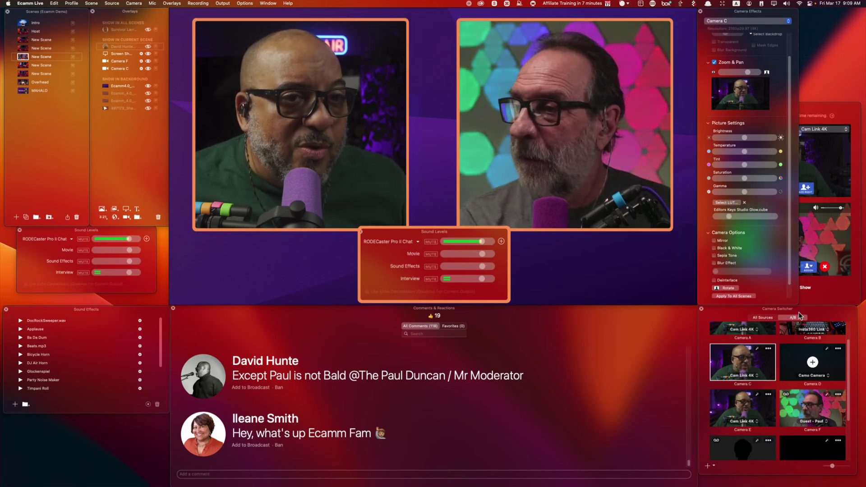
left_click(820, 292)
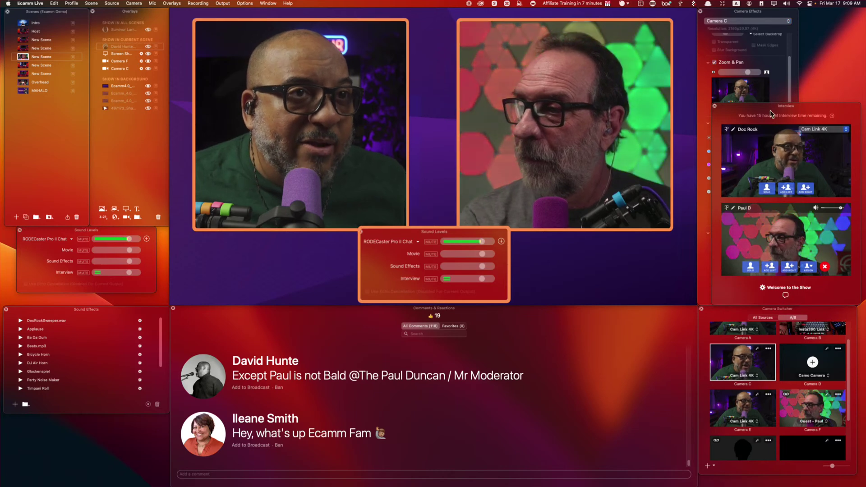
Send the guest a private chat thanking them for dialing in and asking for a louder mic.
left_click_drag(772, 108, 751, 108)
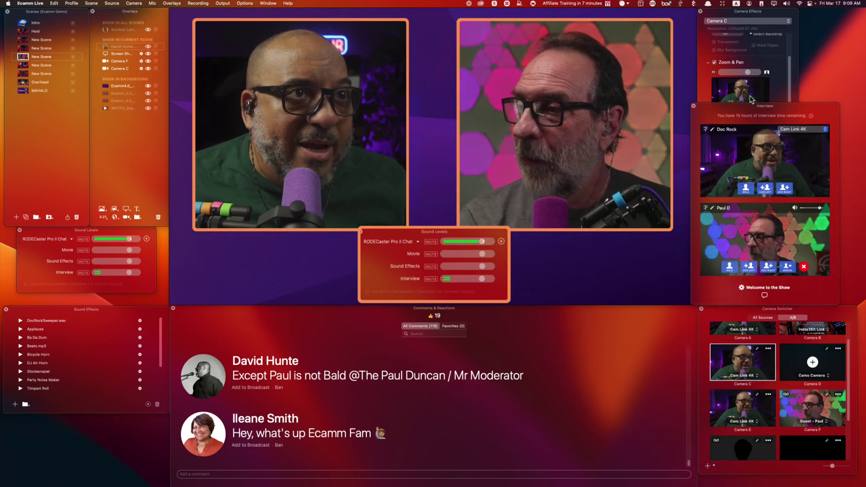
left_click(763, 297)
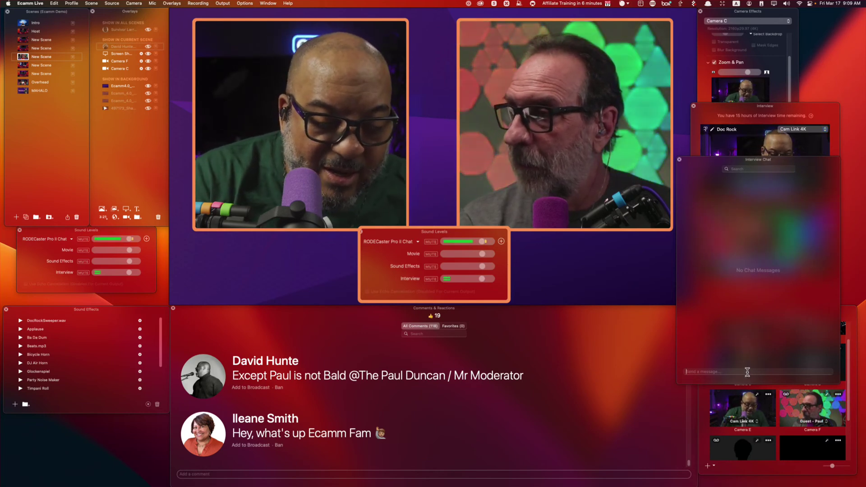
key("shift")
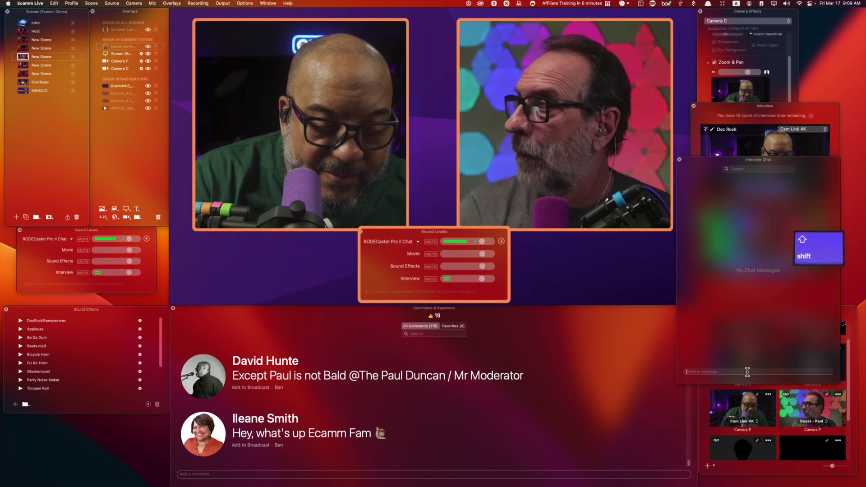
type("Thanks for d")
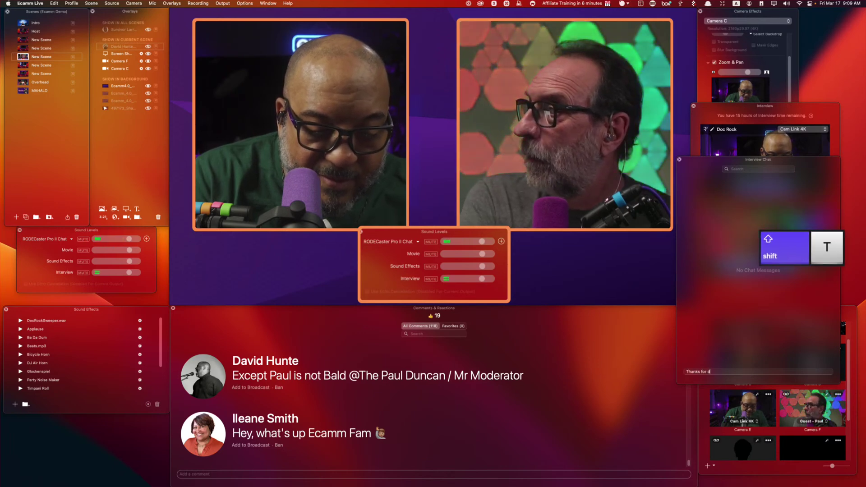
type("ialing in ca")
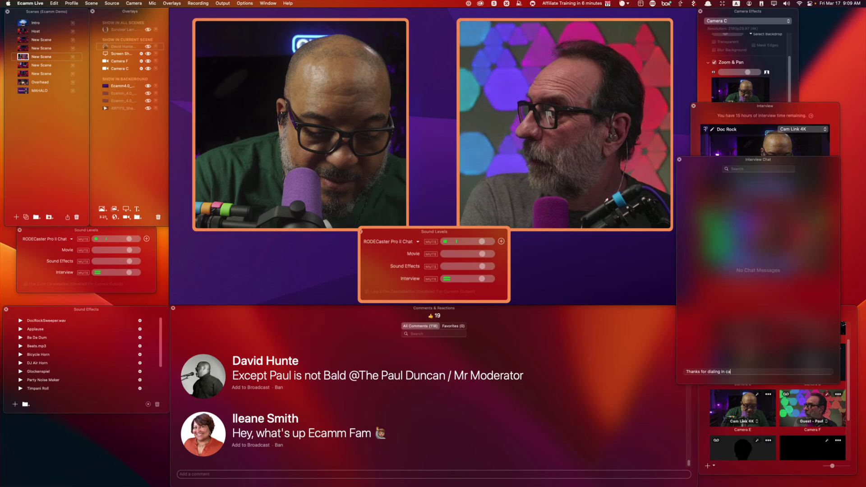
type("ne tou m")
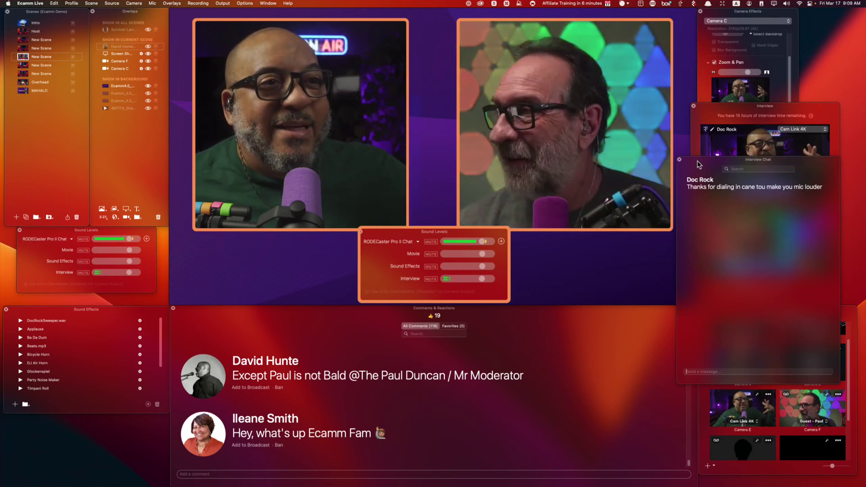
left_click_drag(703, 165, 568, 184)
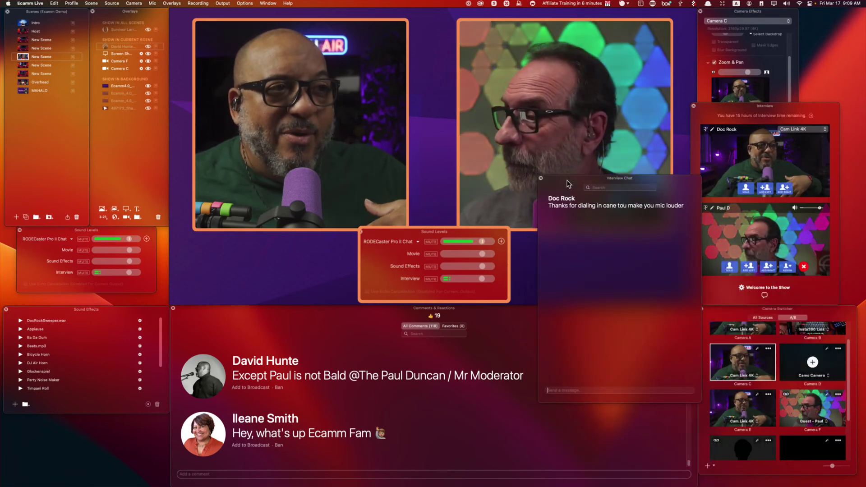
Message the guest 'Stretch for time', then close the Interview Chat.
left_click(579, 390)
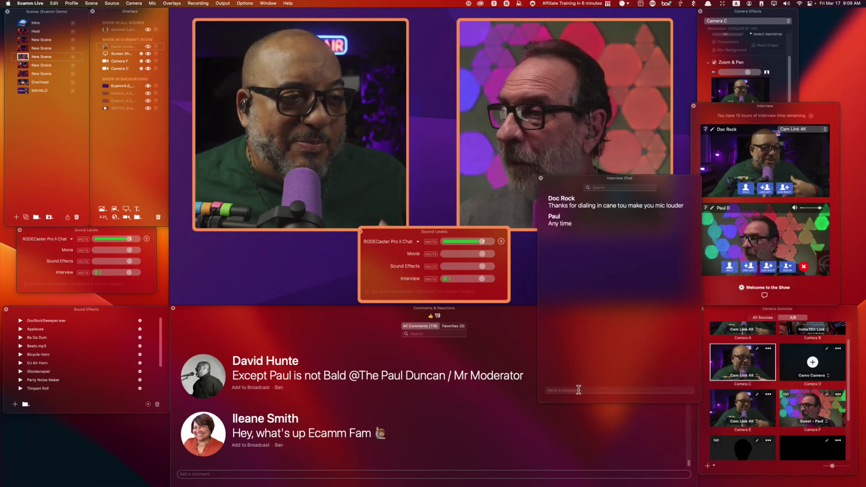
key("shift")
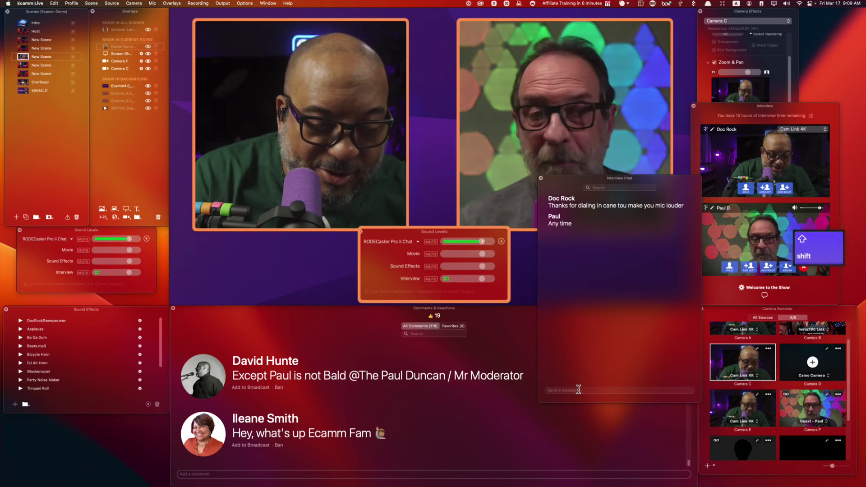
type("St")
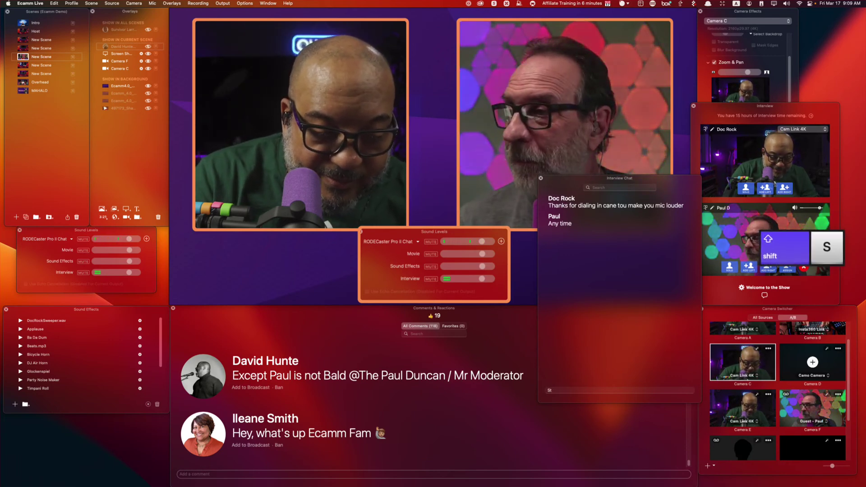
type("retch for")
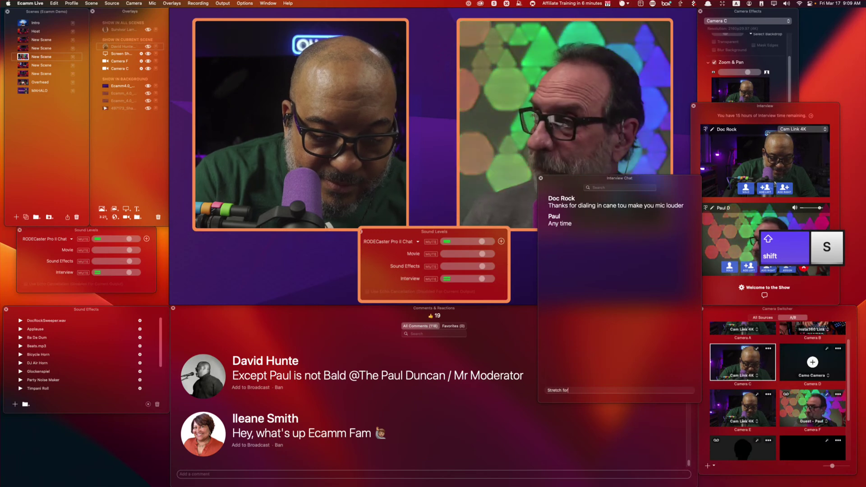
type(" time i go")
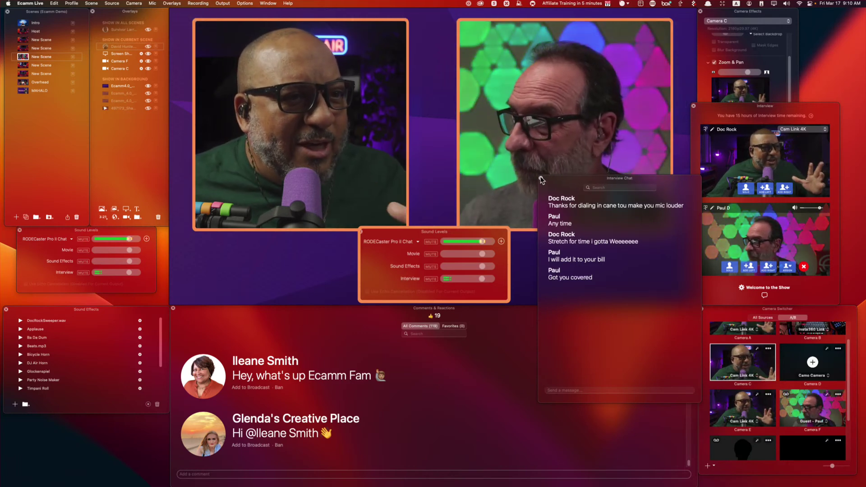
left_click(541, 178)
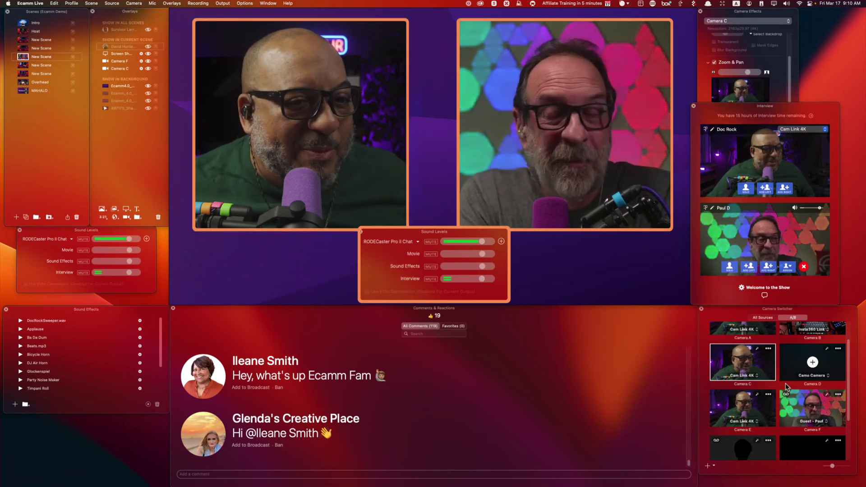
Put the guest's Camera F into the left slot and the screen-share scene's camera overlay.
left_click(810, 411)
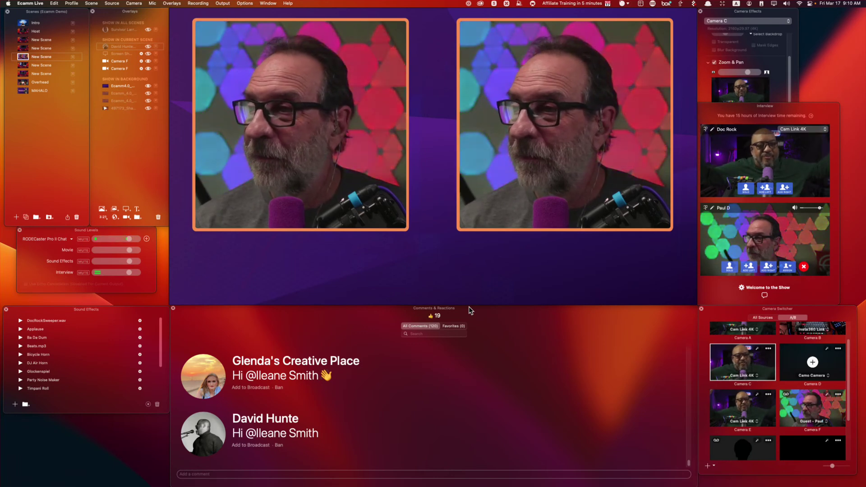
left_click(24, 49)
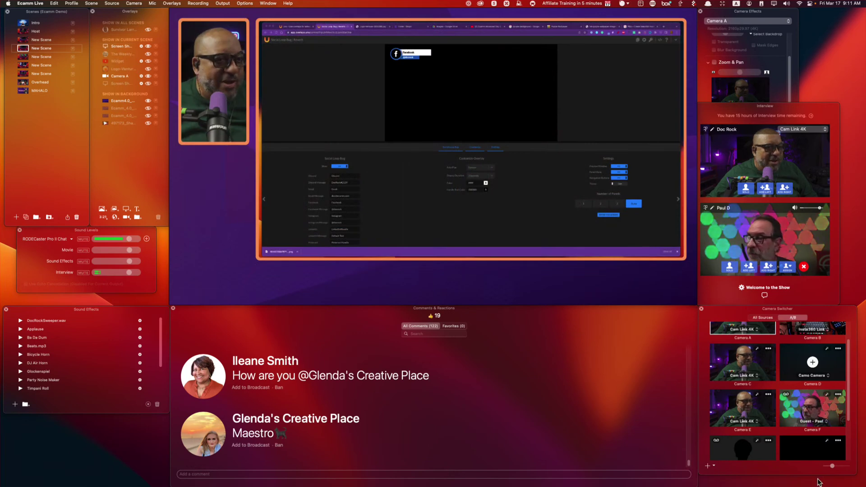
left_click_drag(806, 414, 419, 150)
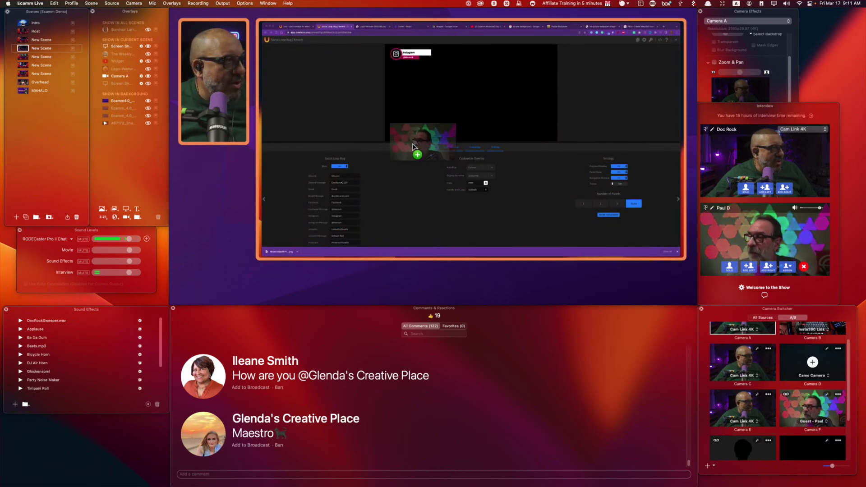
left_click_drag(239, 126, 233, 123)
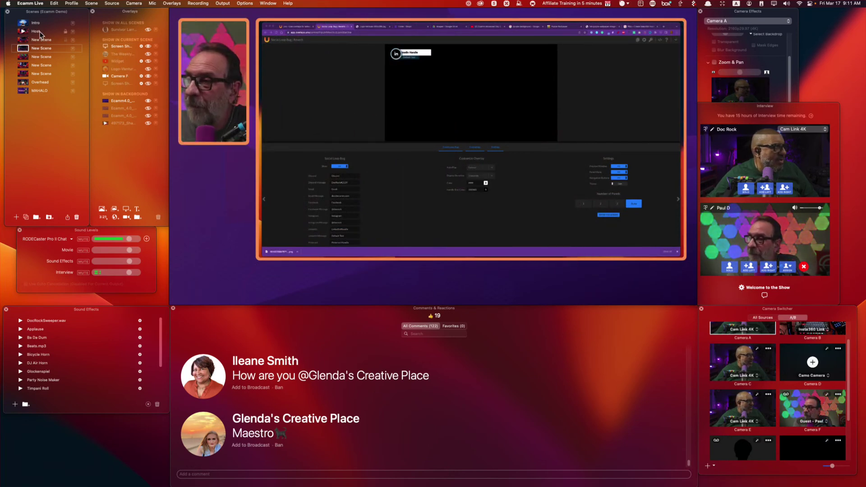
Swap the Pinterest scene's overlay to Camera F and show Paul's camera full frame in the Host scene.
left_click(25, 39)
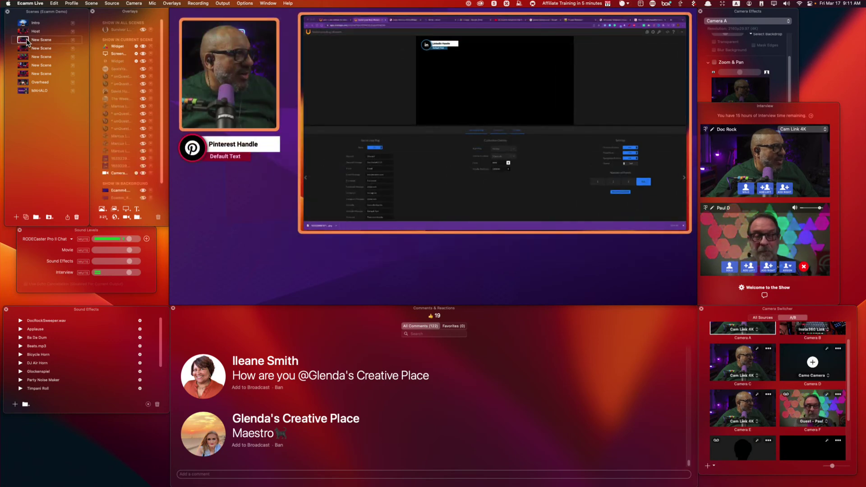
left_click_drag(735, 364, 234, 77)
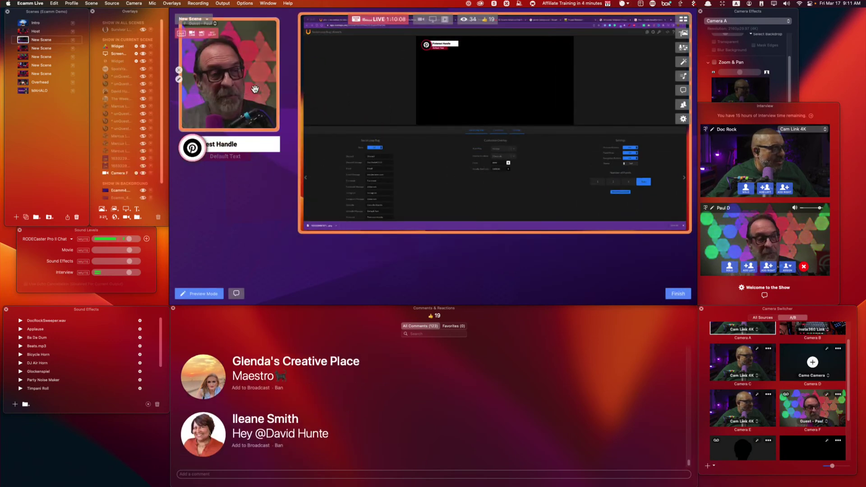
left_click(24, 31)
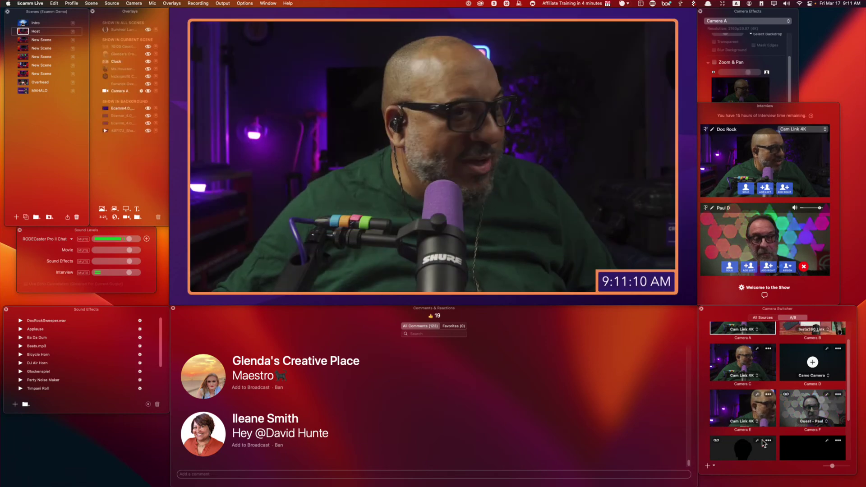
left_click(804, 411)
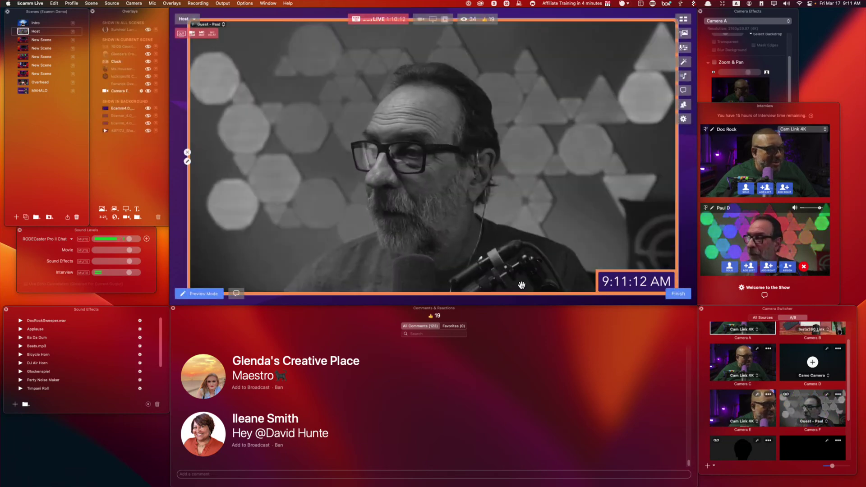
Step from the first New Scene past Twitter Handle to the Disclosures 101 scene.
left_click(24, 39)
key("Down")
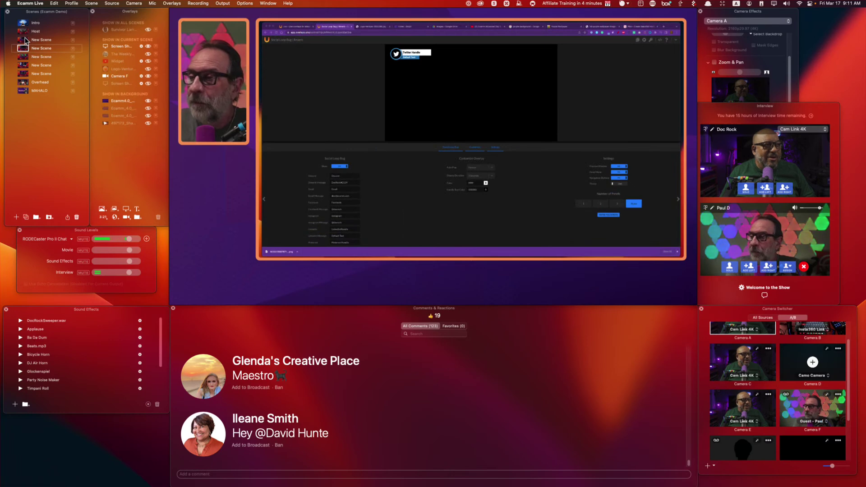
key("Down")
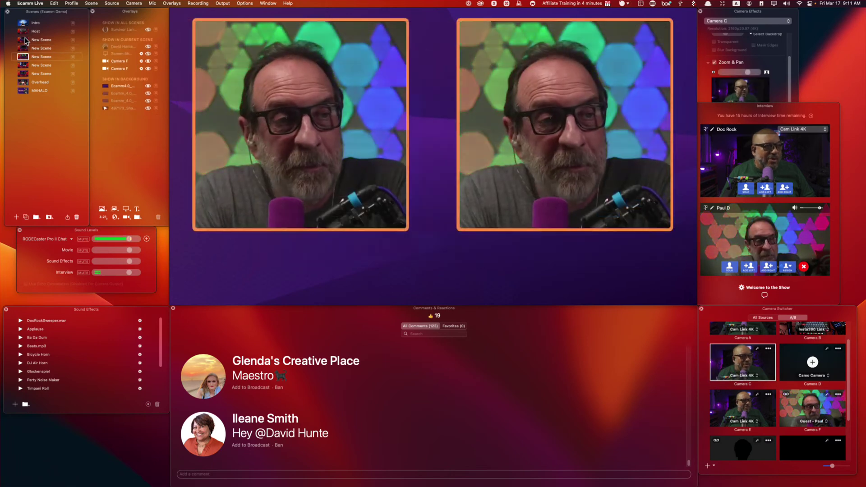
key("Down")
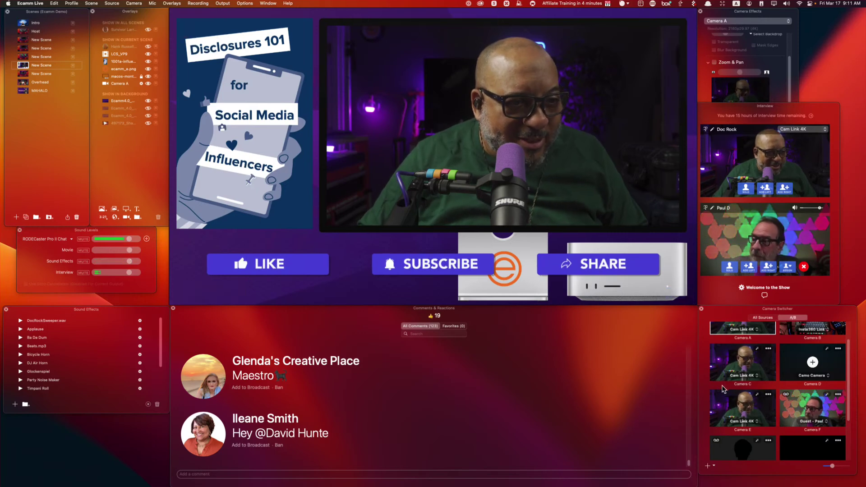
Add Paul's camera as the large main box in Disclosures 101, layered below the Mac Studio images.
left_click_drag(802, 407, 434, 63)
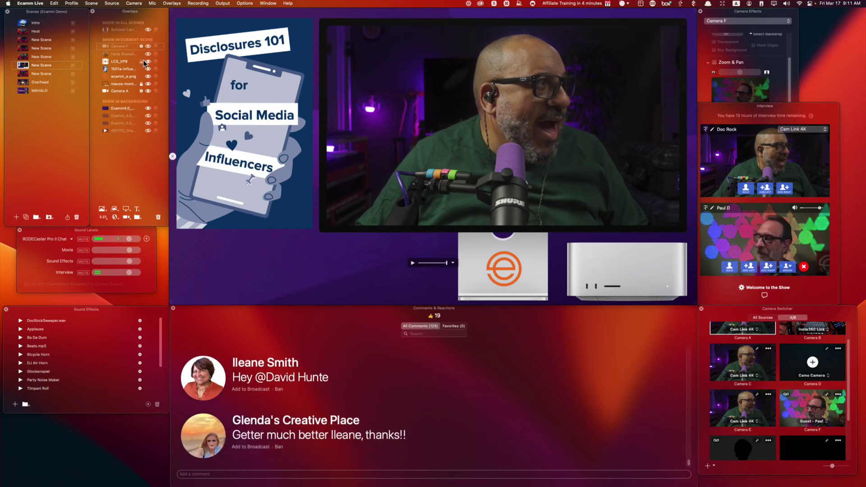
left_click(148, 84)
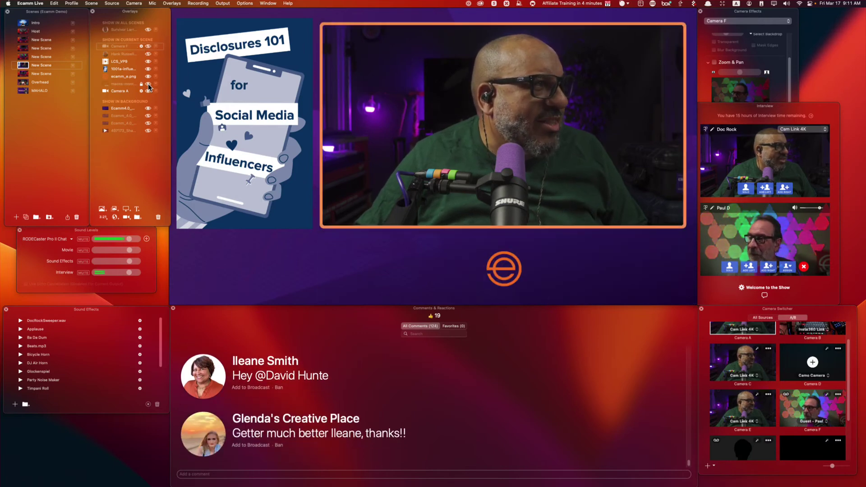
left_click_drag(540, 128, 541, 138)
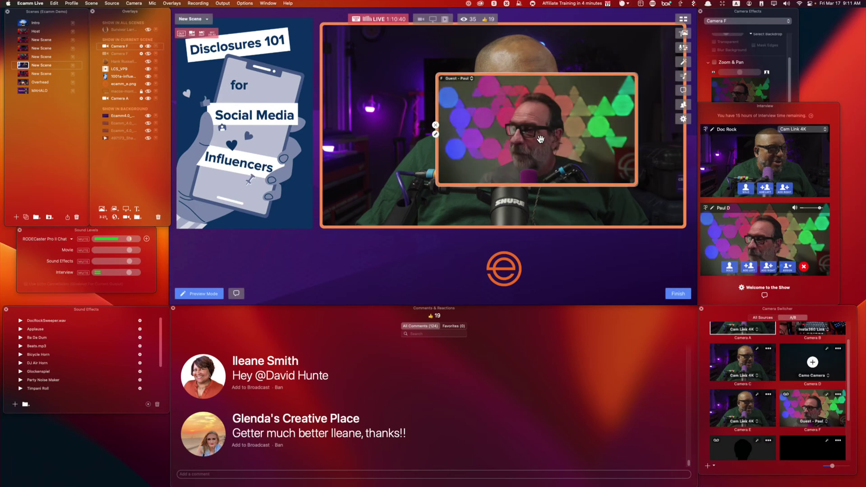
left_click_drag(811, 408, 400, 83)
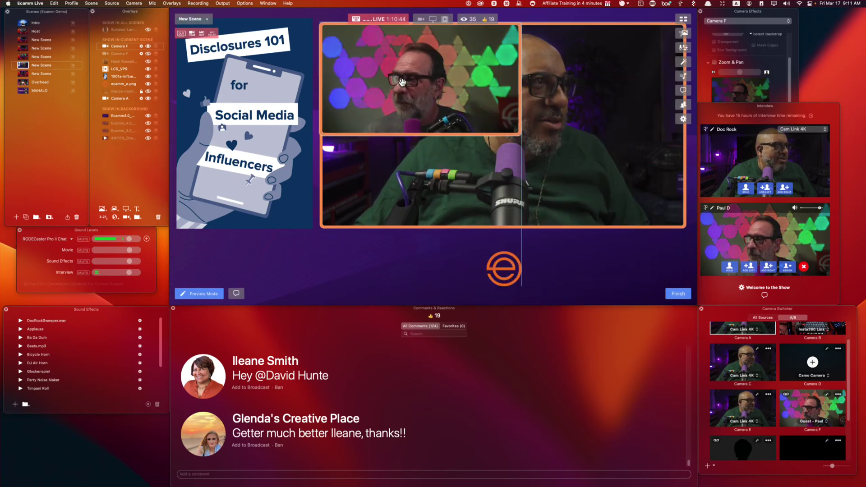
left_click_drag(528, 138, 683, 226)
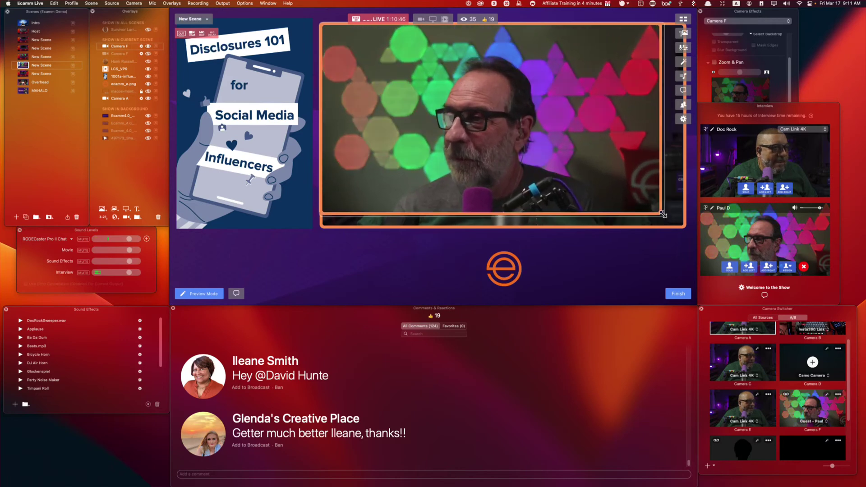
left_click(148, 92)
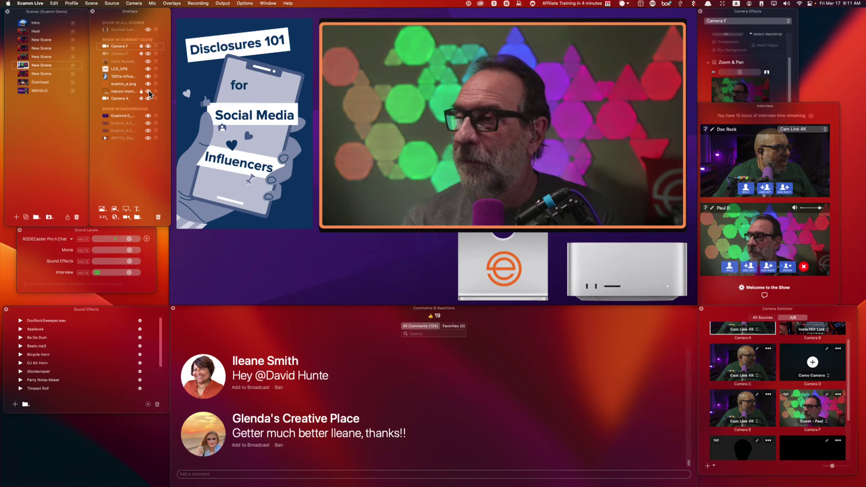
left_click_drag(124, 46, 129, 95)
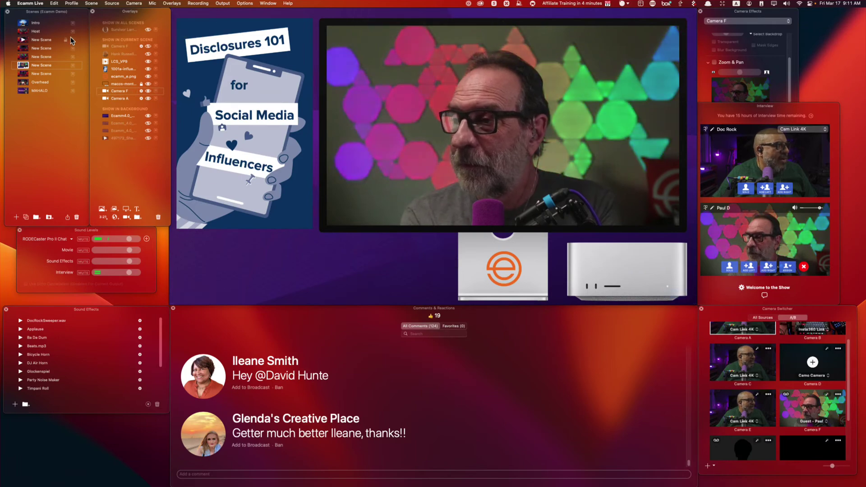
Switch to the Host scene, then step through the screen-share scenes to the three-person panel scene.
left_click(26, 33)
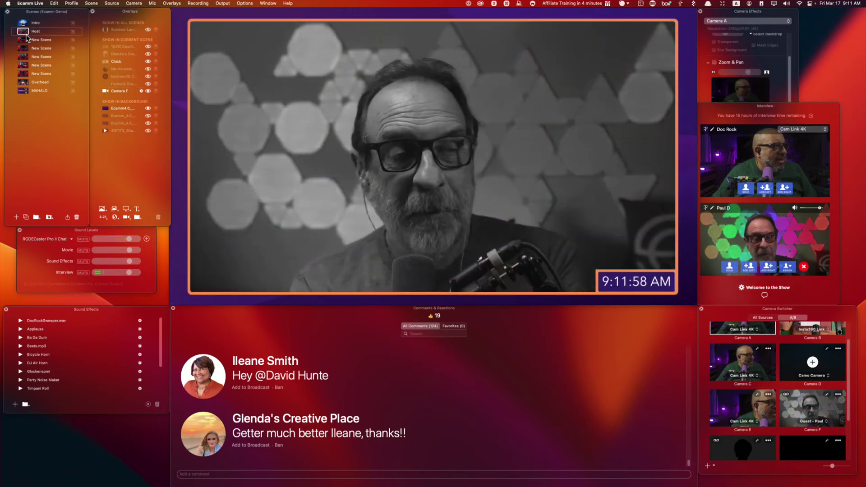
left_click(26, 38)
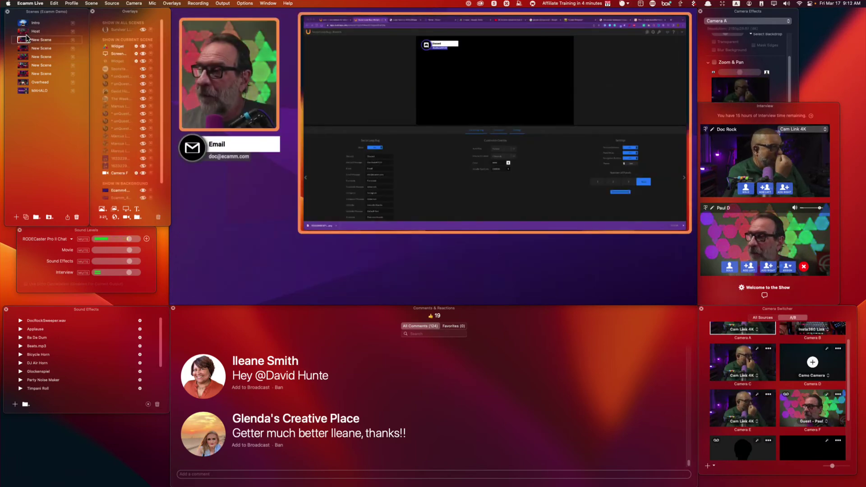
key("Down")
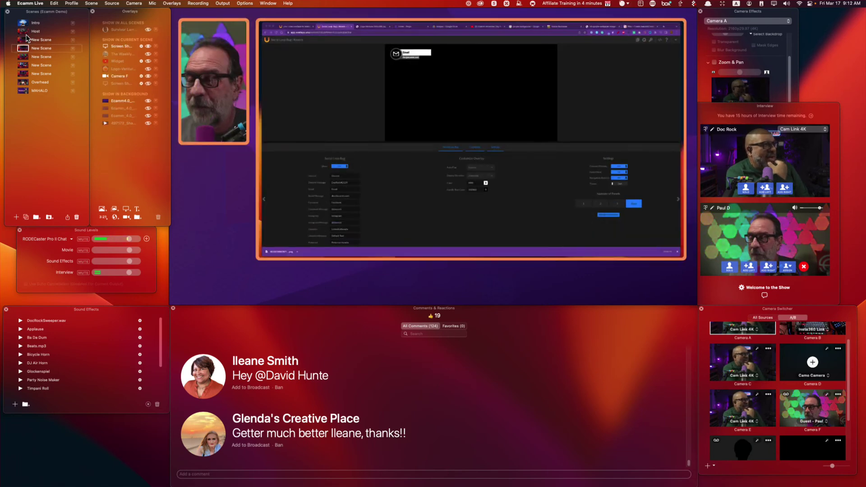
key("Down")
key("Down")
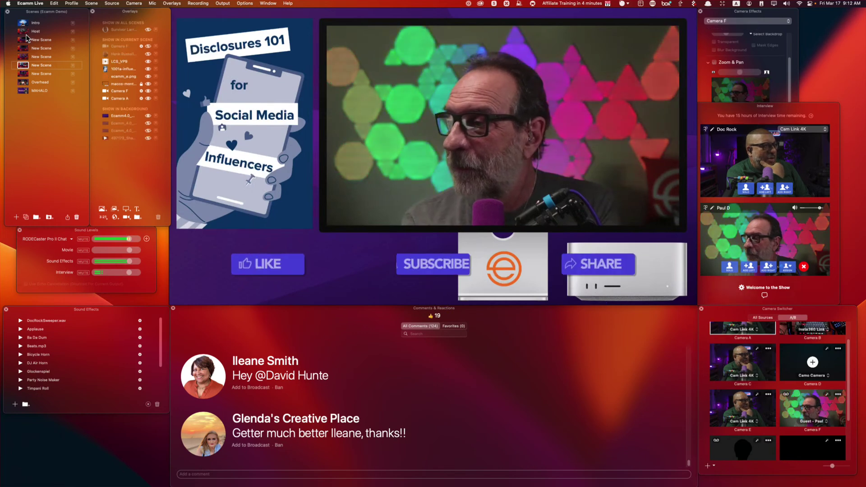
key("Down")
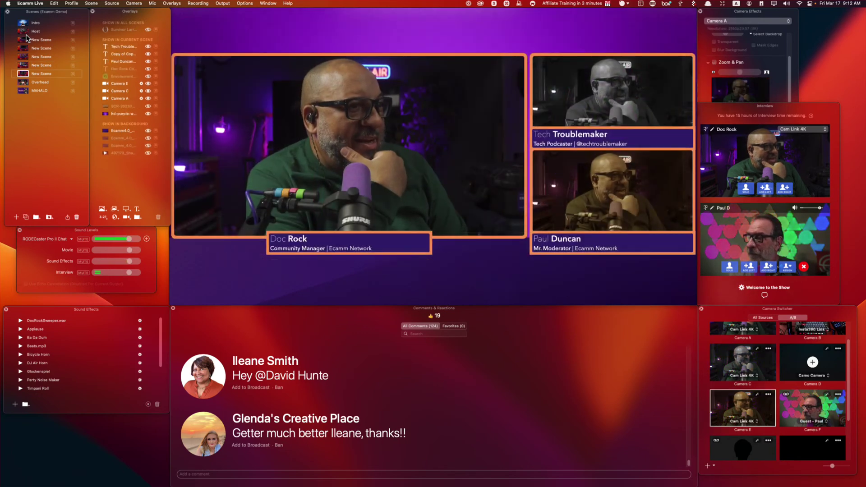
Put Paul's live feed in the lower-right slot and Camera B in the Tech Troublemaker slot.
left_click(782, 392)
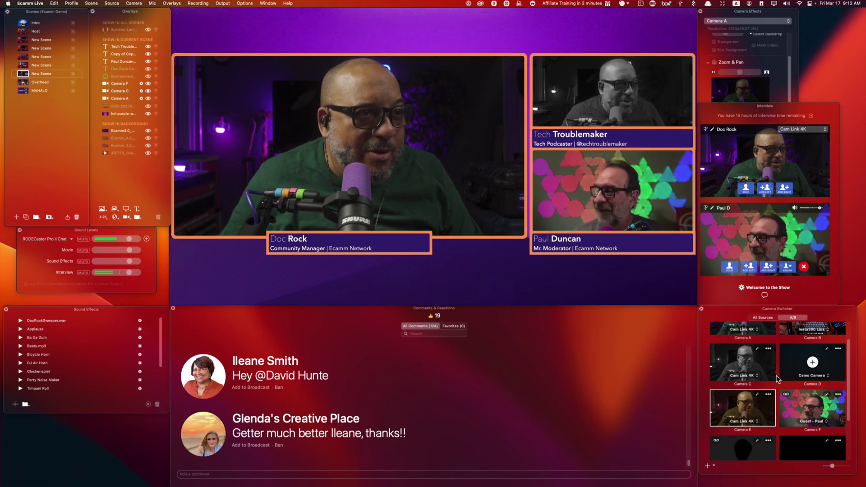
scroll(775, 378, "up", 1)
left_click_drag(812, 336, 627, 117)
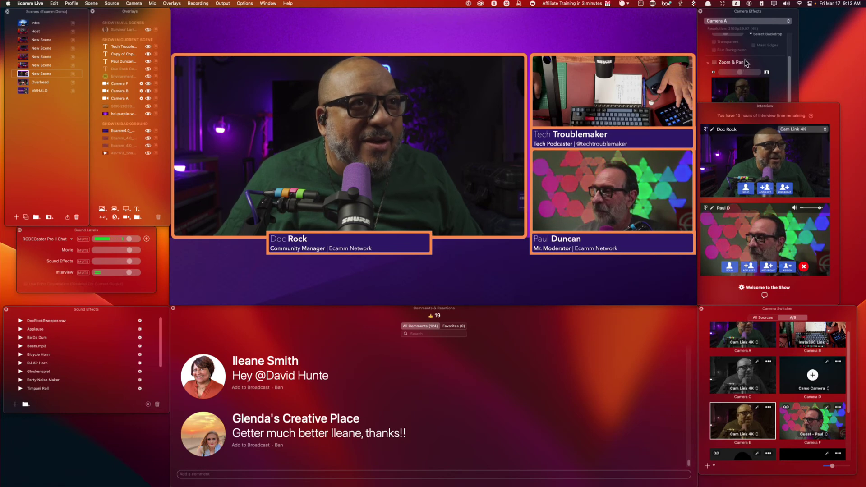
scroll(816, 343, "up", 1)
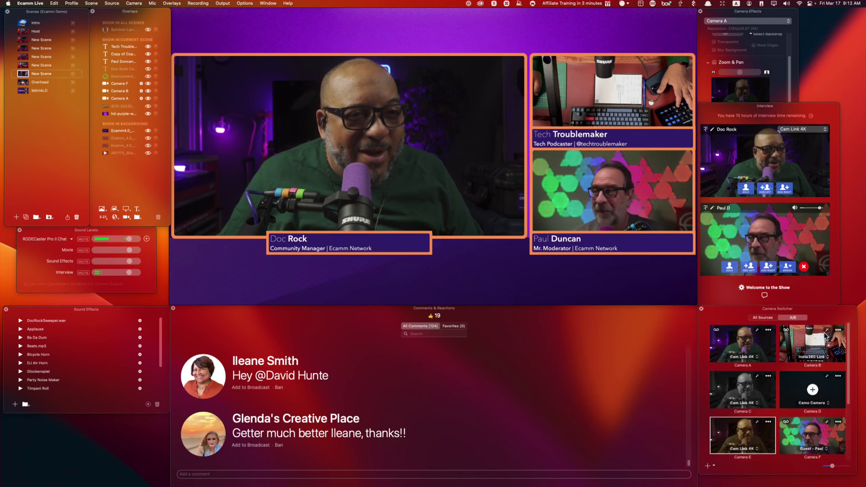
Rotate Camera B's overhead desk feed twice until upright, and preview Paul's feed in the main slot.
left_click(825, 332)
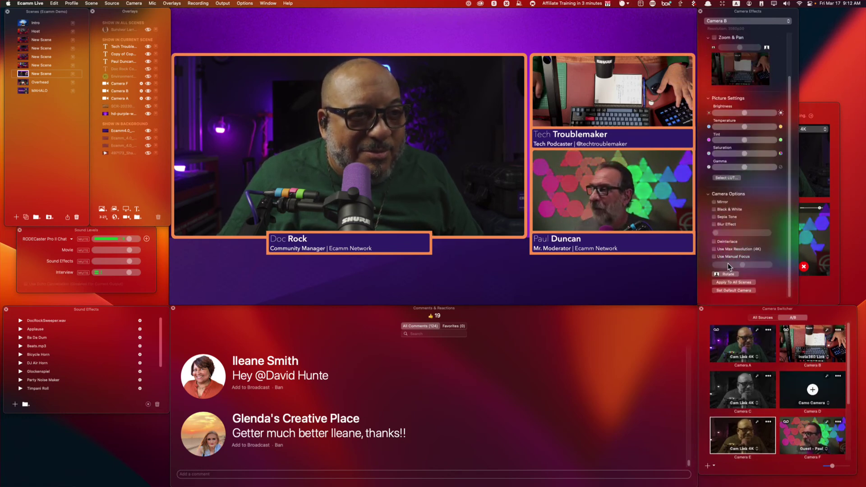
left_click(726, 273)
left_click(726, 273)
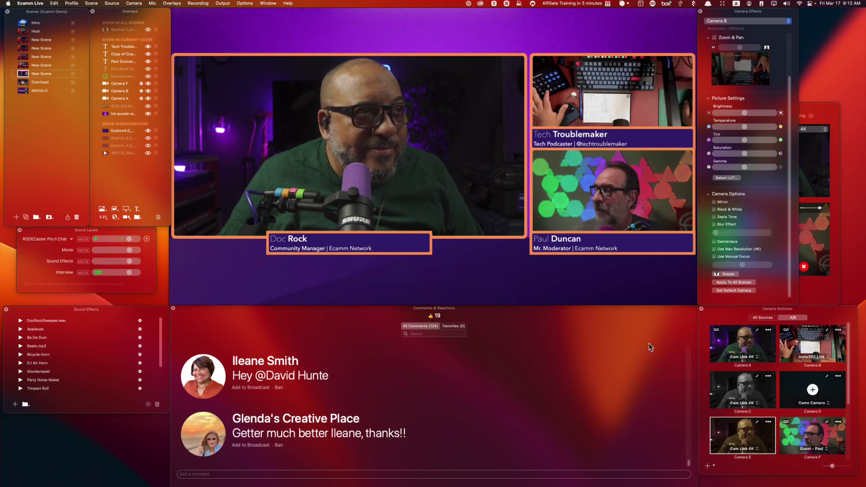
left_click(794, 421)
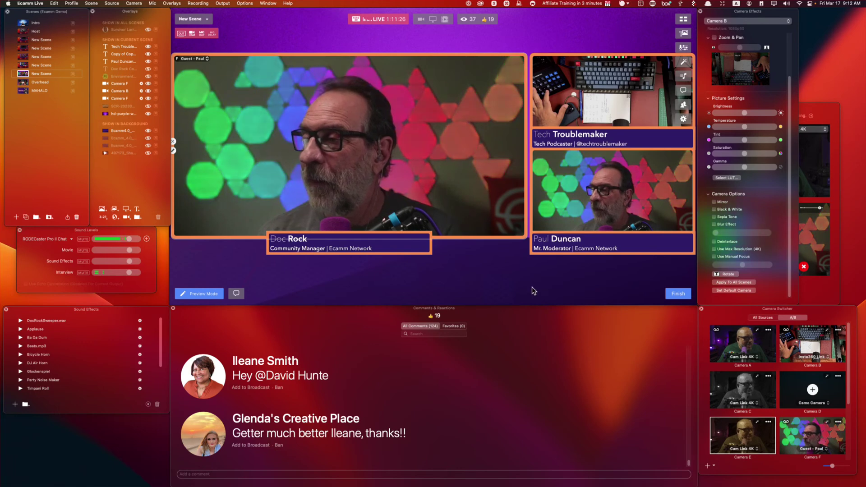
Commit the previewed swap so Paul's feed fills the panel scene's large main slot.
left_click(678, 293)
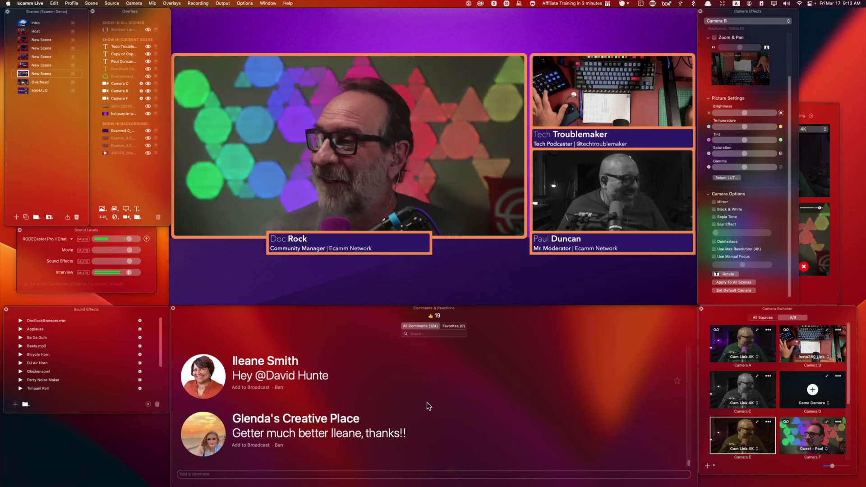
Go live on the two-camera scene with the host's Camera C on the left, and reopen the interview chat.
left_click(25, 48)
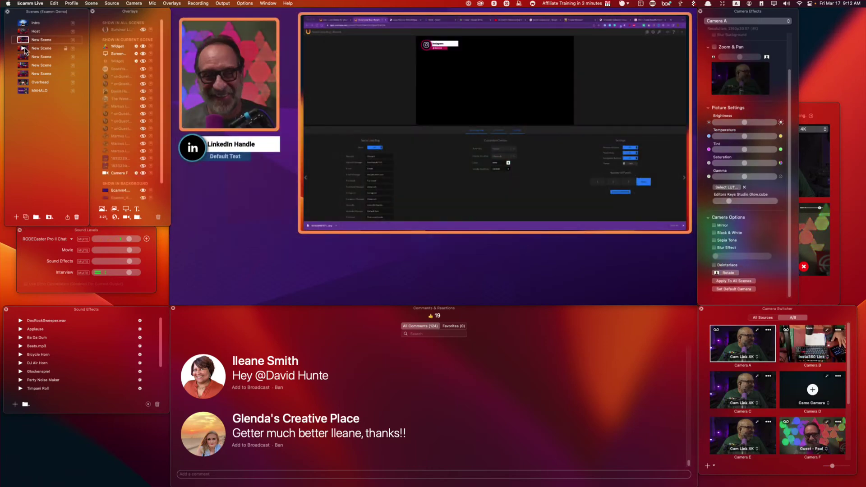
left_click(25, 57)
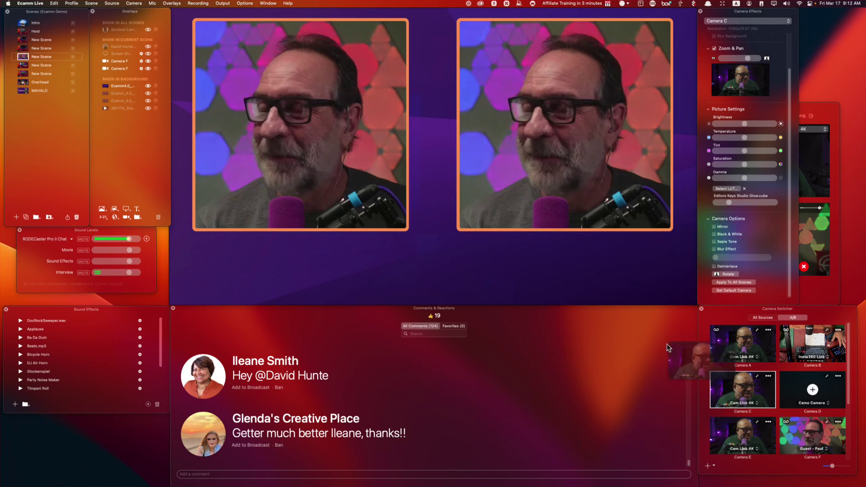
left_click_drag(742, 390, 315, 131)
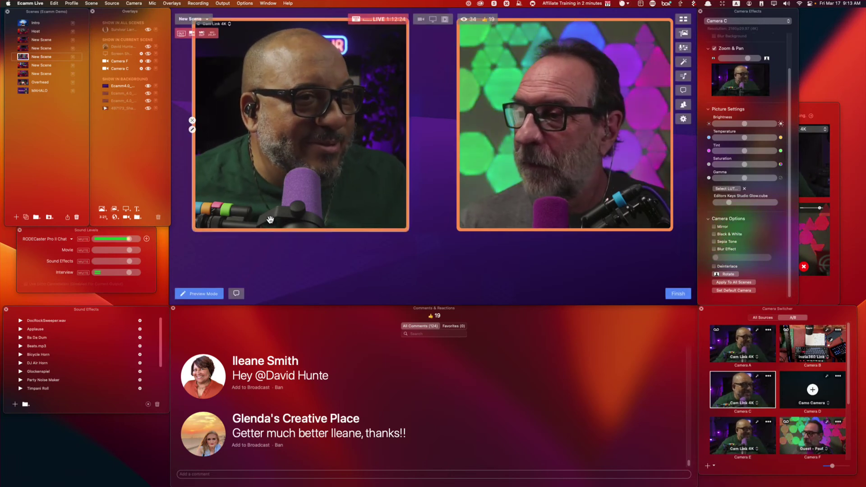
left_click(816, 288)
left_click(765, 295)
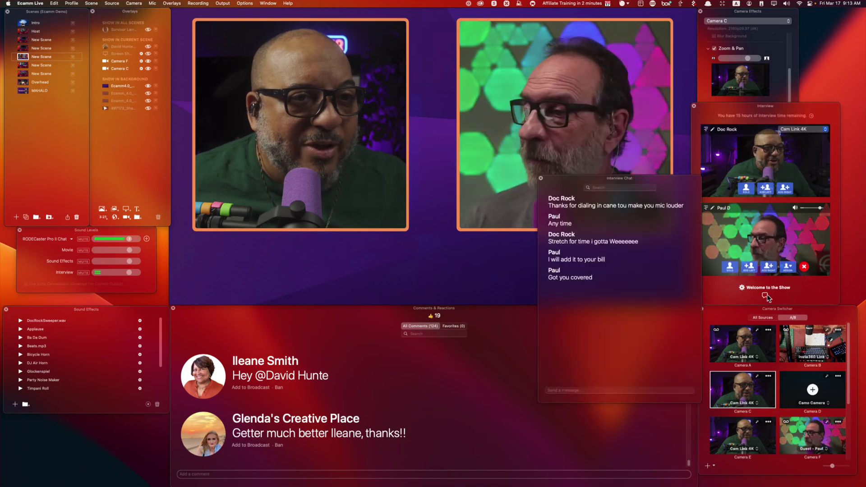
Open the 'Welcome to the Show' guest link settings, set the Prepare to Take Flight sharing image, and inspect them magnified.
left_click(742, 288)
left_click_drag(733, 178, 794, 180)
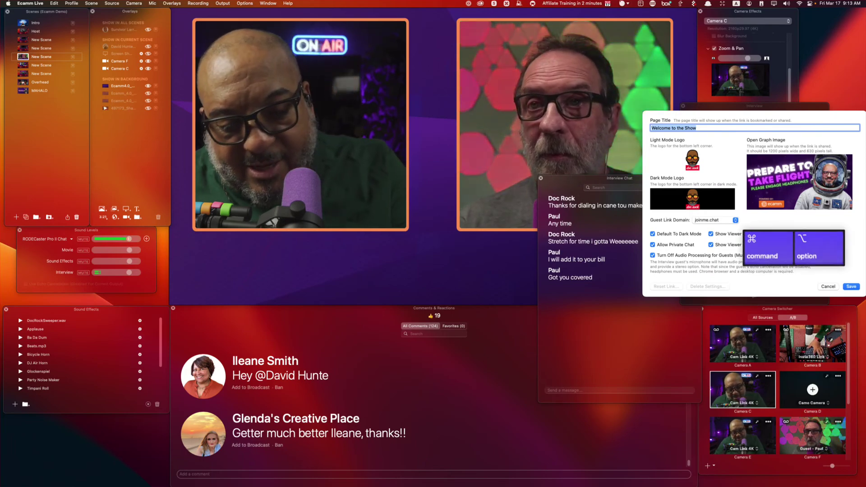
key("super+alt+8")
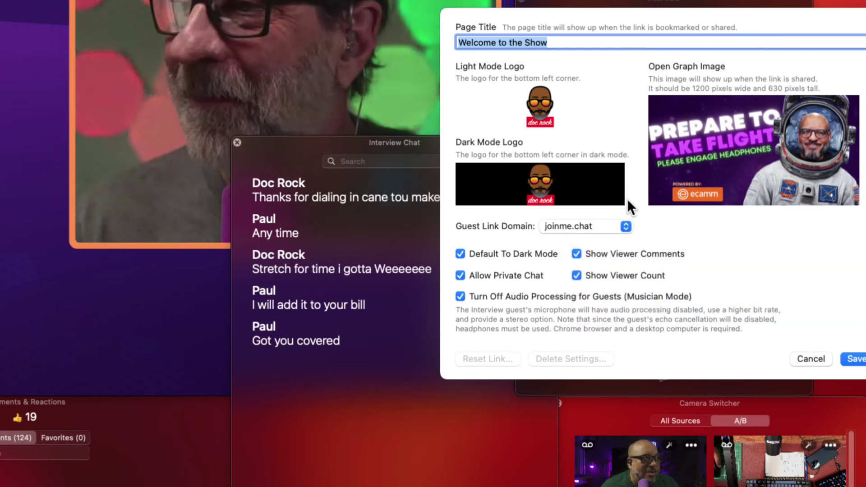
mouse_move(619, 198)
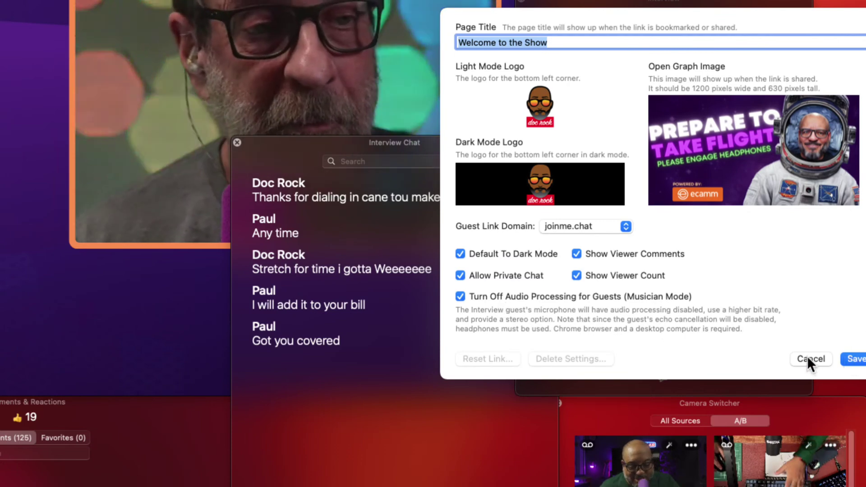
key("super+alt+8")
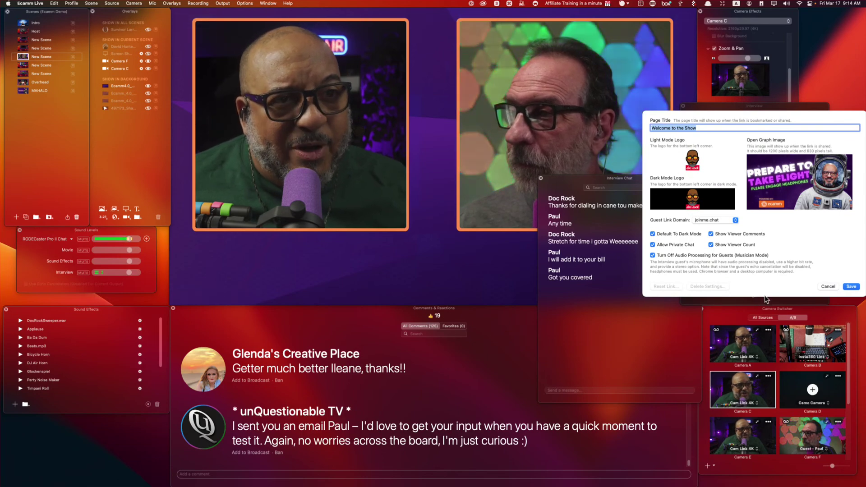
Cancel the guest-link settings, close the interview chat, and add the unQuestionable TV comment to the broadcast.
left_click(828, 286)
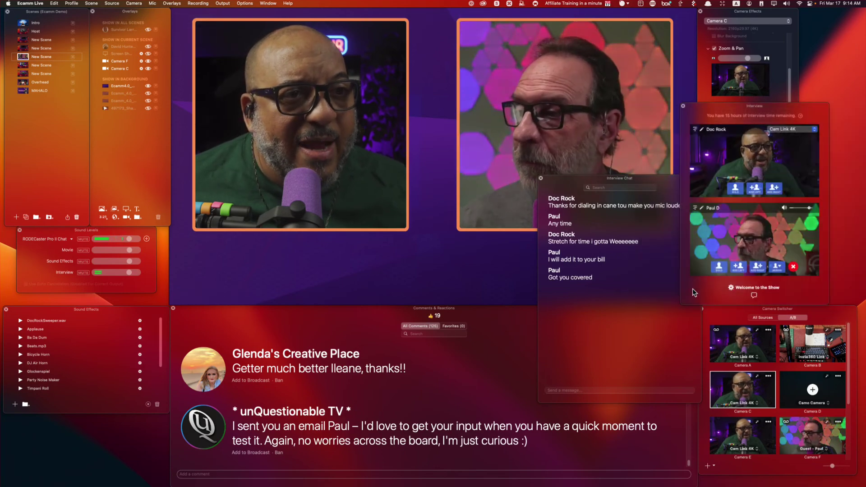
left_click(541, 176)
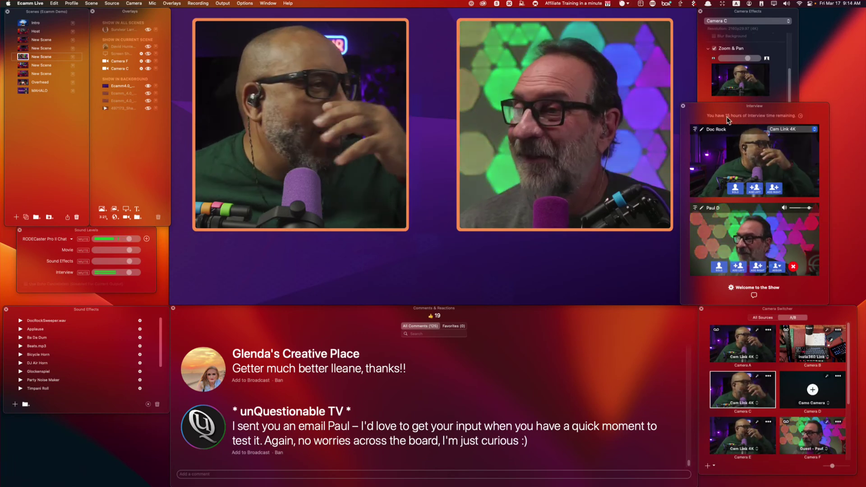
left_click(205, 429)
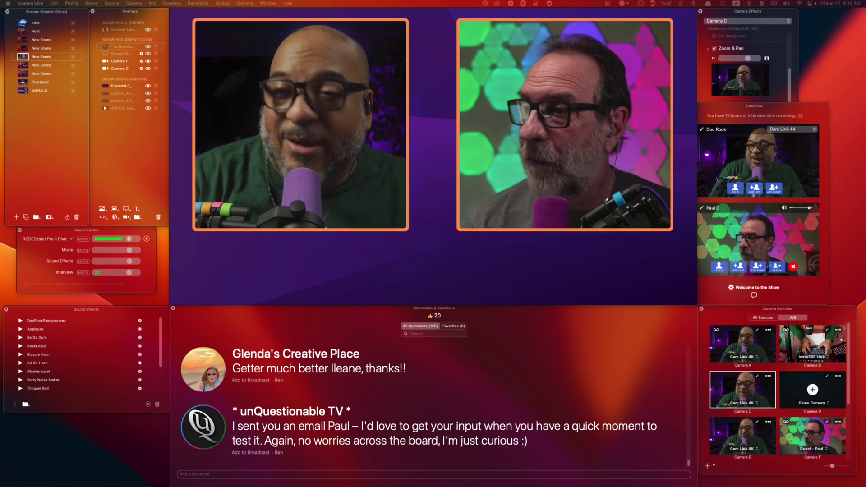
key("shift+q")
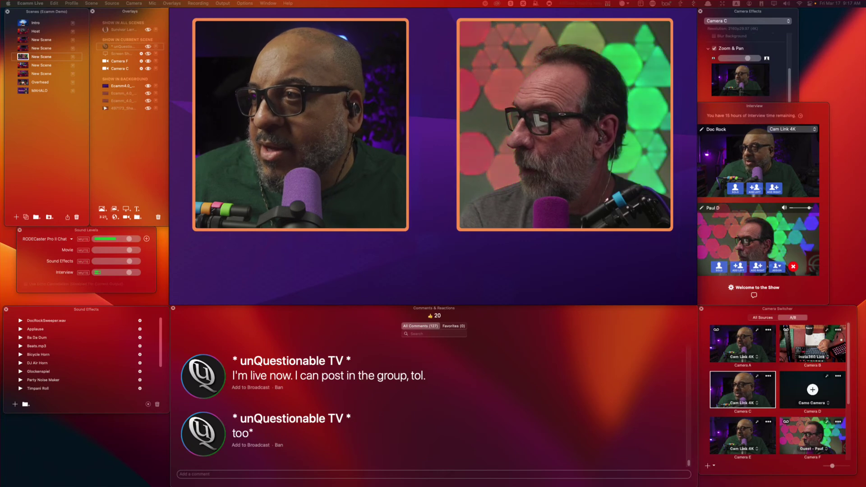
key("shift+h")
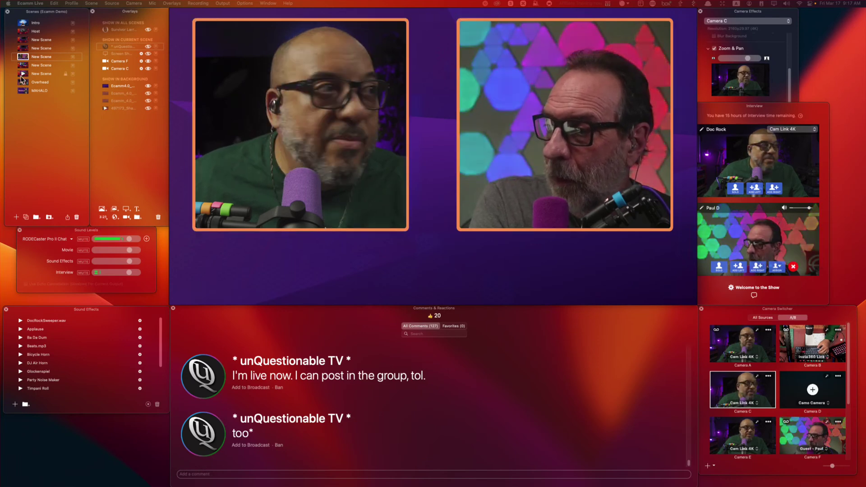
In the first New Scene, duplicate the camera tile below the original and remove the Twitter Handle widget.
left_click(25, 41)
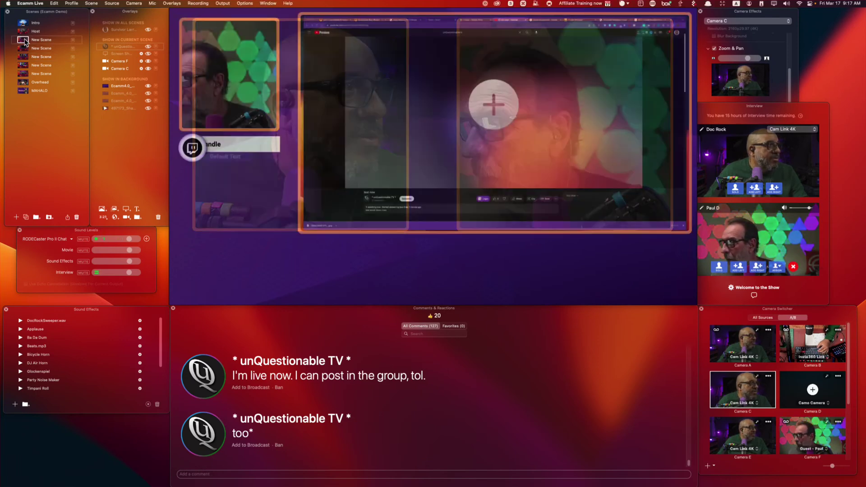
left_click(229, 75)
left_click_drag(231, 91, 231, 216)
left_click(176, 149)
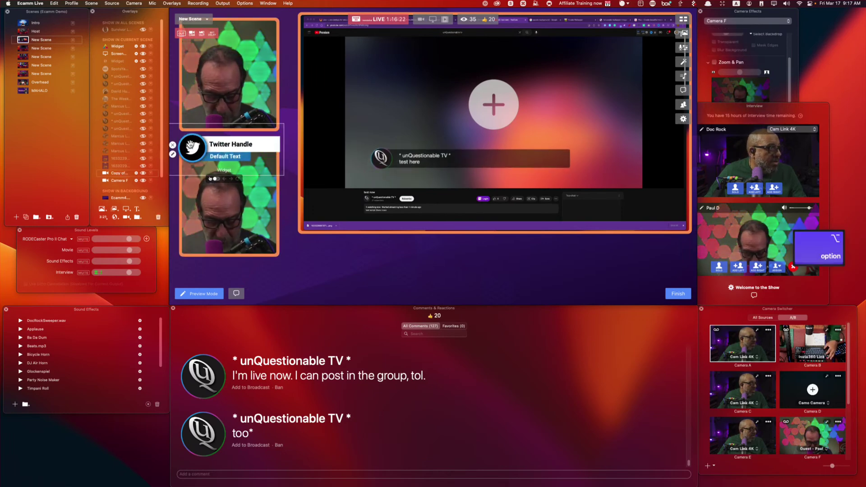
left_click(173, 146)
left_click(678, 293)
Place another camera feed in the scene and show the 'I'm a designer' comment on air.
left_click_drag(743, 342, 226, 202)
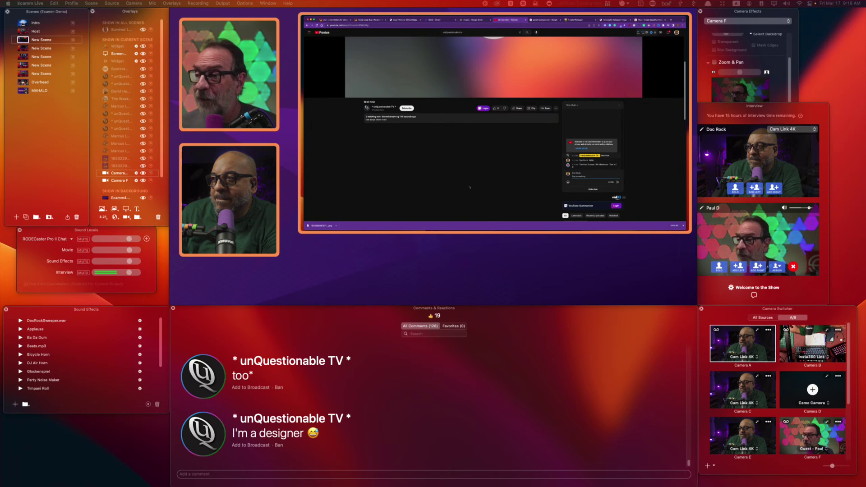
scroll(469, 187, "up", 5)
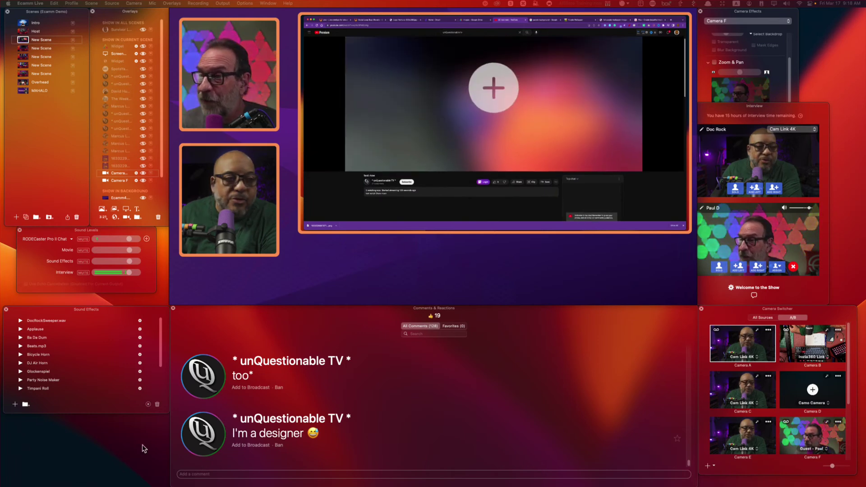
left_click(203, 434)
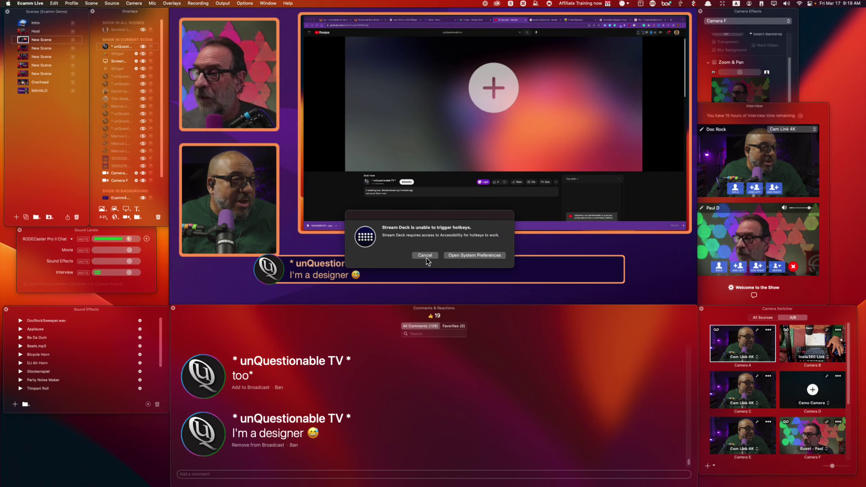
Cancel the Stream Deck hotkey warning and open the Stream Deck configuration window at the lower right.
left_click(425, 255)
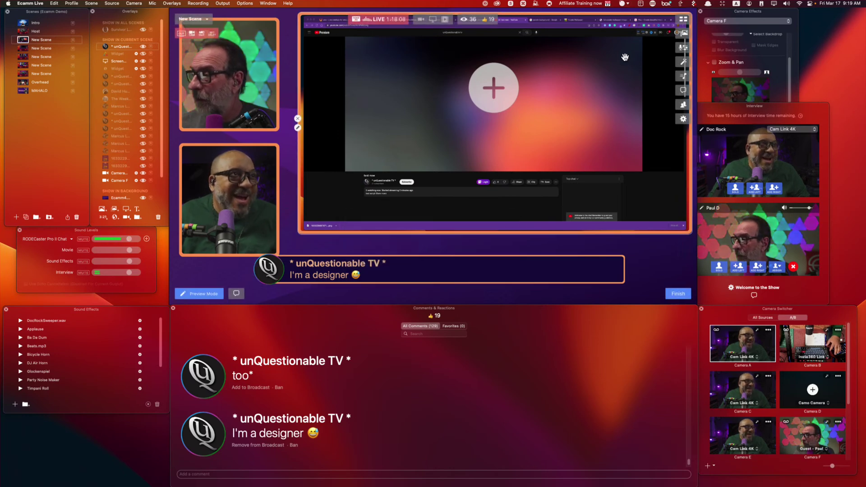
left_click(653, 5)
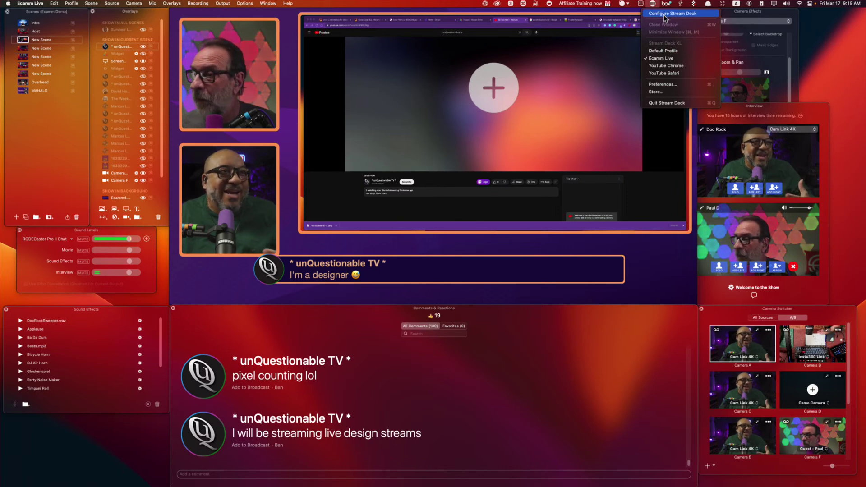
left_click(663, 14)
left_click_drag(393, 163, 751, 222)
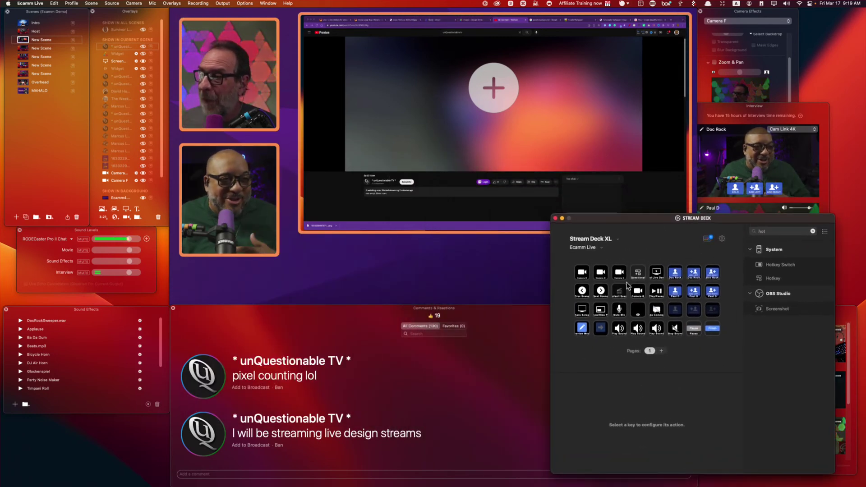
Select the UnQuestionable key and clear the action search to browse the full action list.
left_click(637, 273)
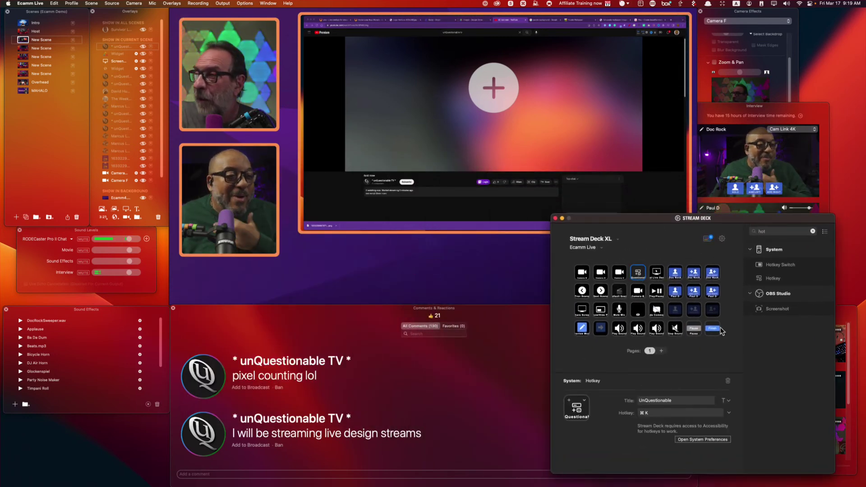
left_click(812, 231)
scroll(777, 436, "down", 10)
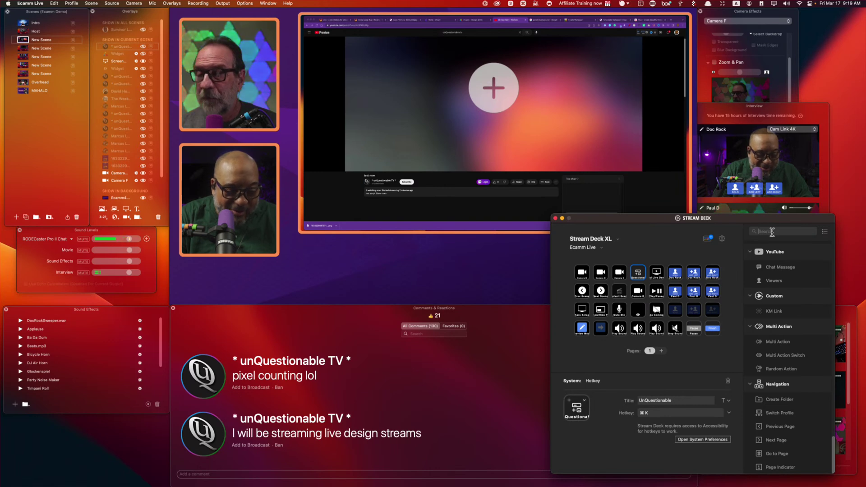
left_click(772, 232)
type("k")
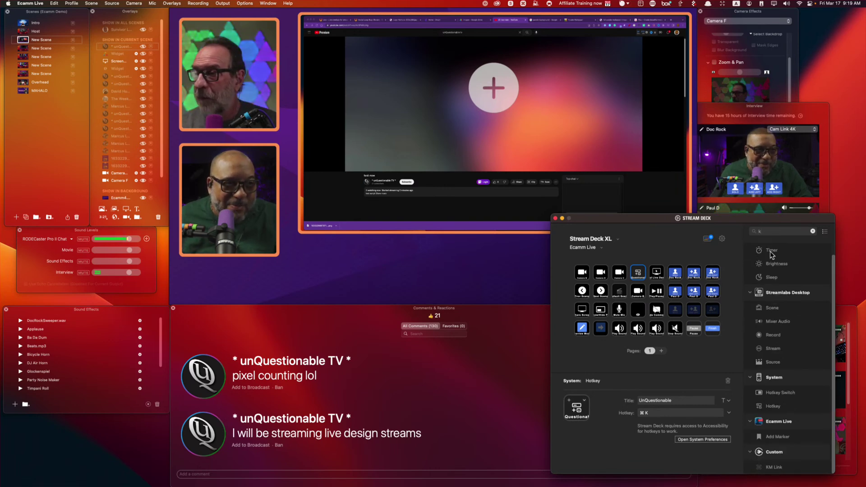
key("BackSpace")
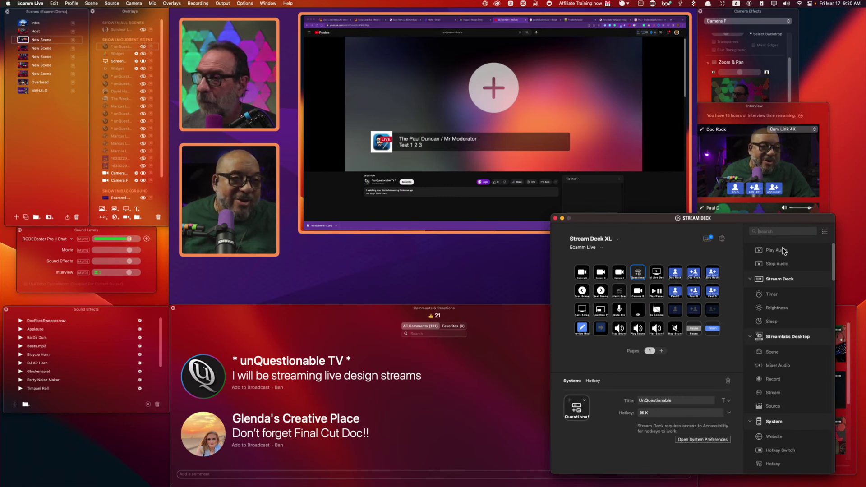
scroll(800, 386, "down", 10)
scroll(799, 387, "down", 10)
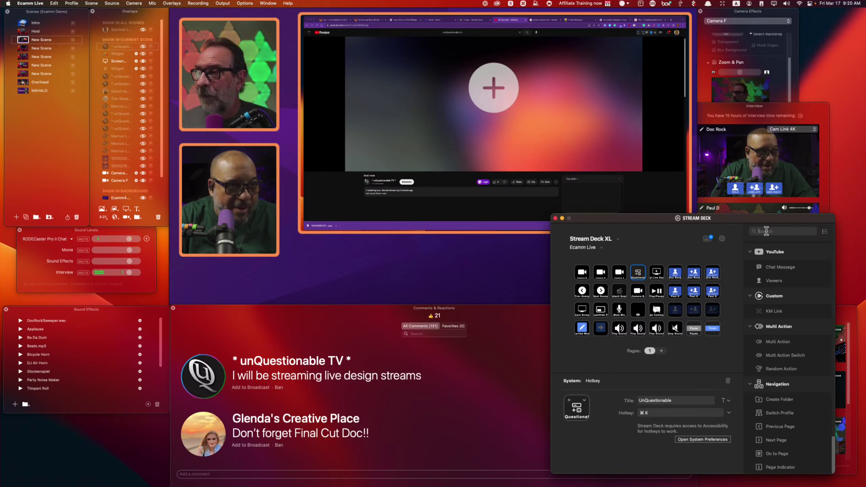
Search 'last' and assign Ecamm Live's Add Last Comment to the key, replacing its hotkey action.
type("last")
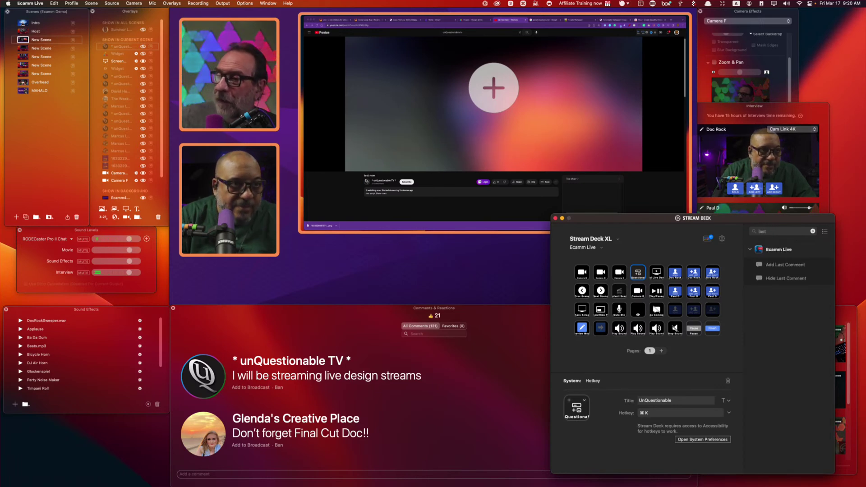
left_click_drag(773, 265, 635, 276)
left_click(740, 360)
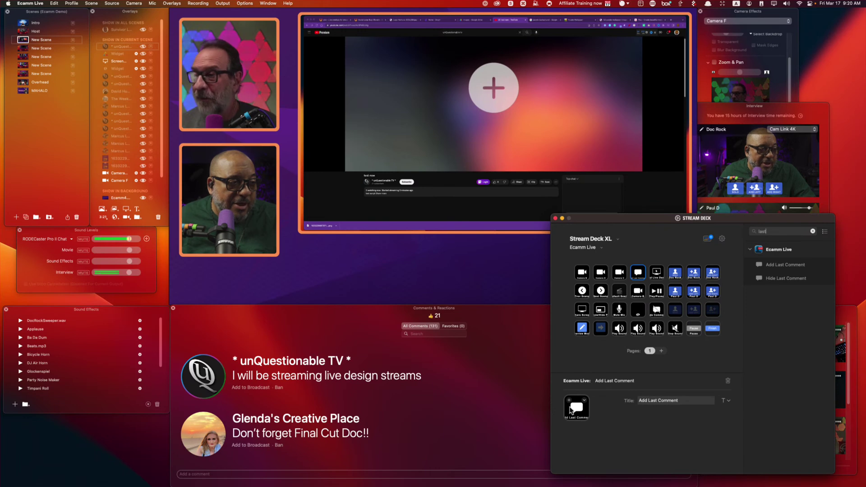
left_click(428, 425)
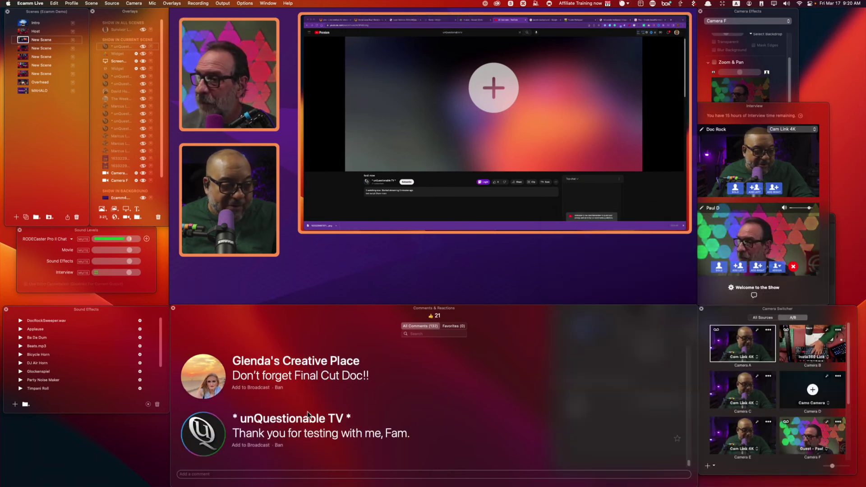
Show the unQuestionable TV comment on the broadcast, briefly toggling it off and back on.
left_click(256, 424)
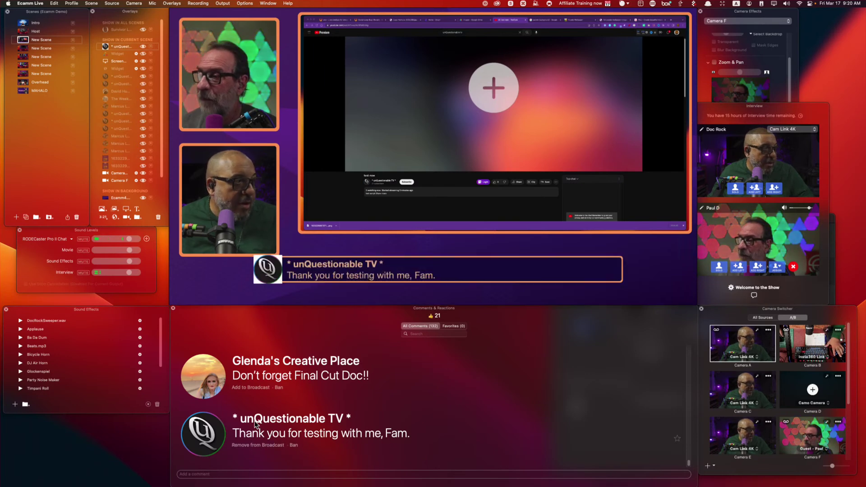
mouse_move(269, 270)
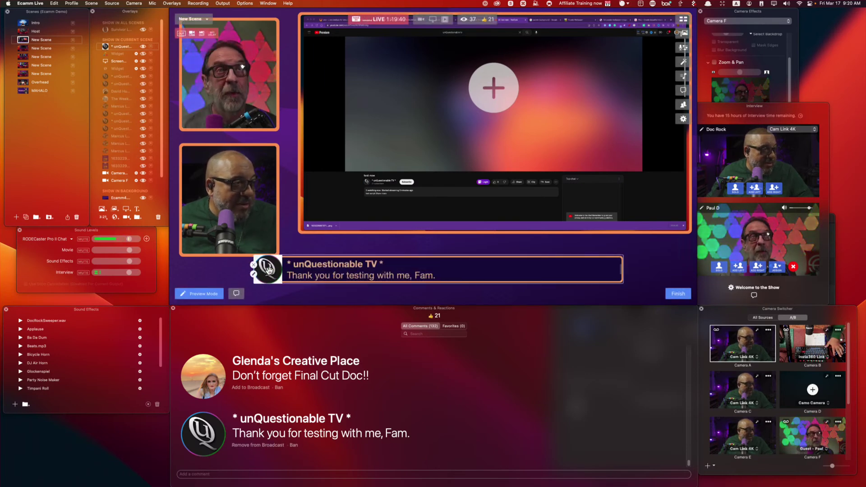
left_click(205, 436)
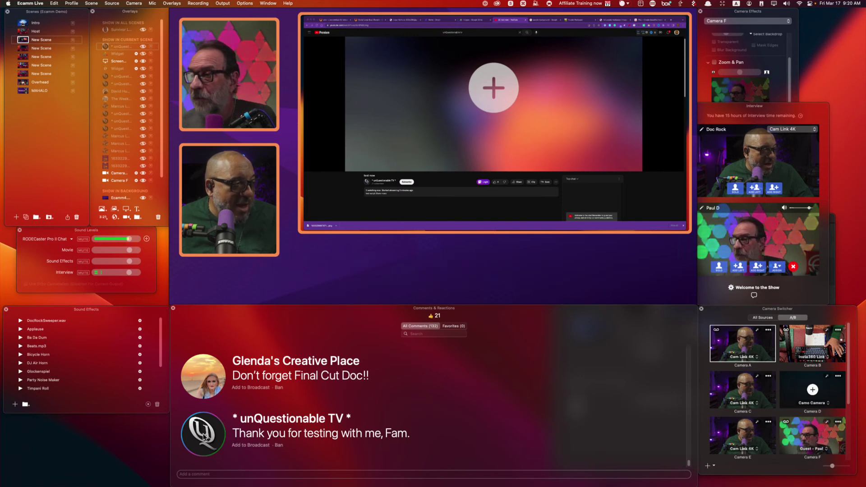
left_click(204, 437)
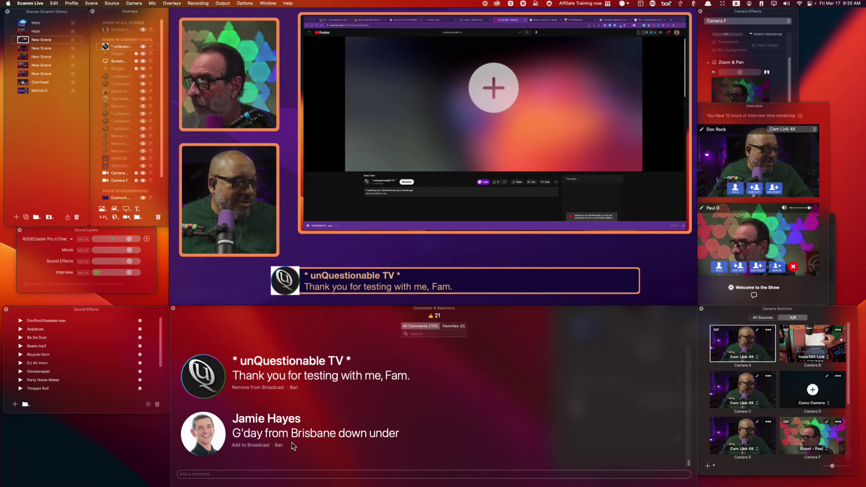
Post 'Aloha' as a new chat comment and add it to the broadcast.
scroll(230, 437, "up", 4)
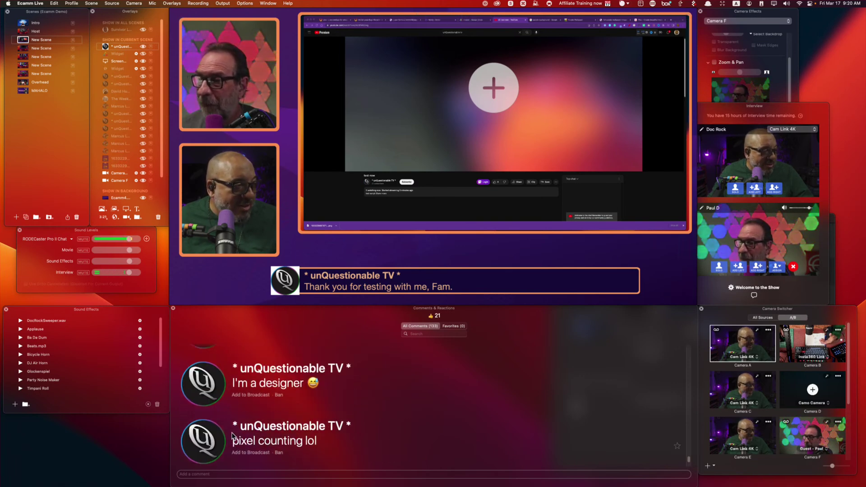
scroll(230, 436, "up", 5)
scroll(233, 436, "up", 3)
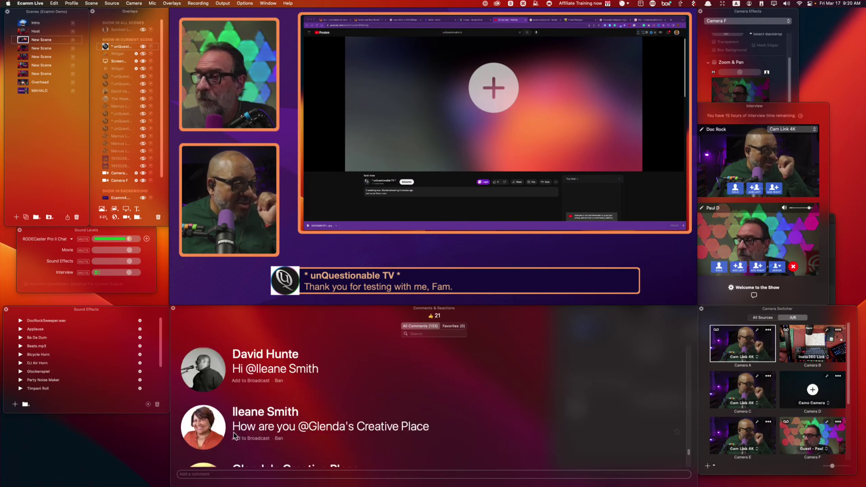
scroll(238, 434, "down", 15)
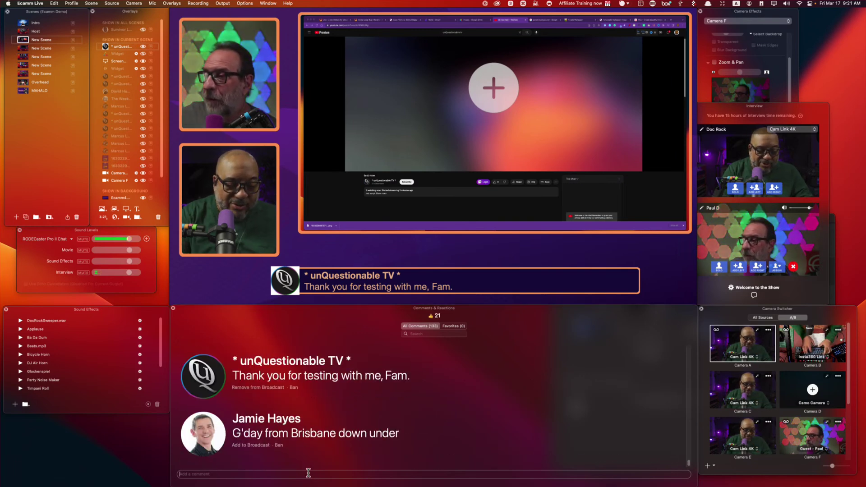
left_click(308, 472)
type("Alha")
key("BackSpace")
key("BackSpace")
key("BackSpace")
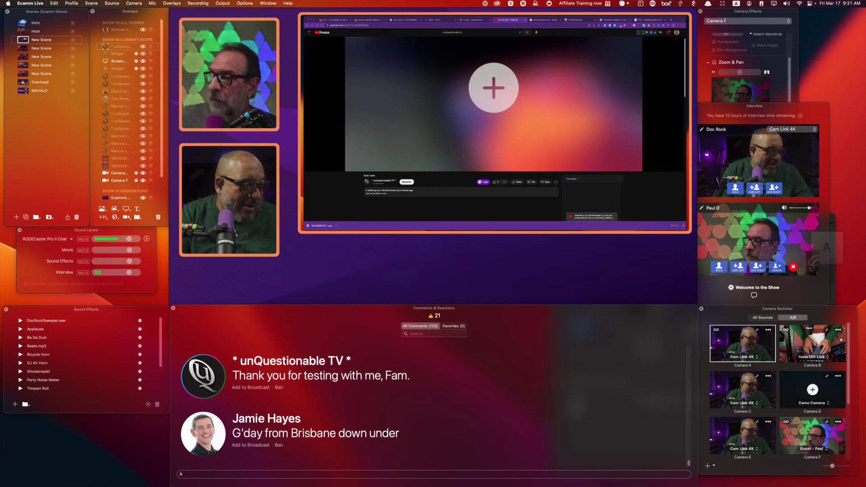
type("h")
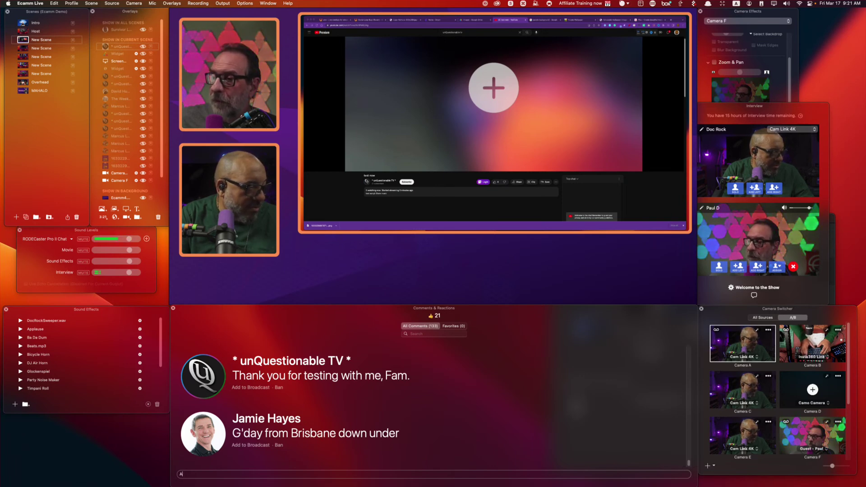
key("BackSpace")
key("BackSpace")
type("loha")
key("Return")
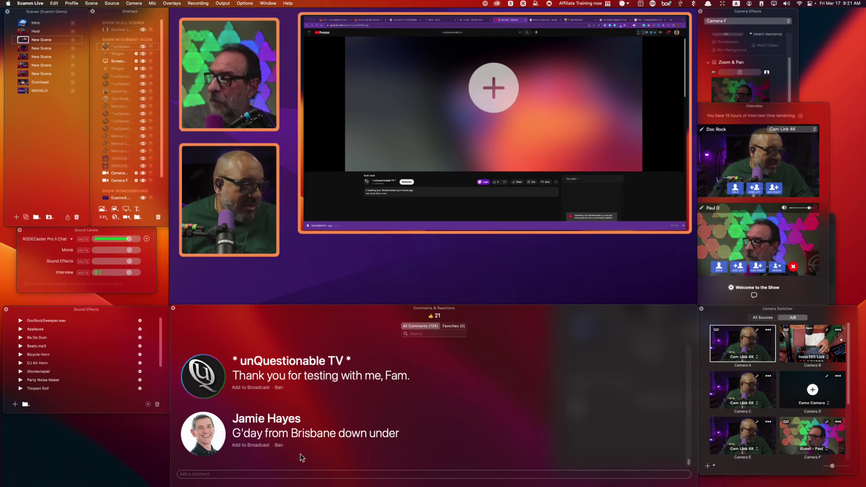
left_click(202, 440)
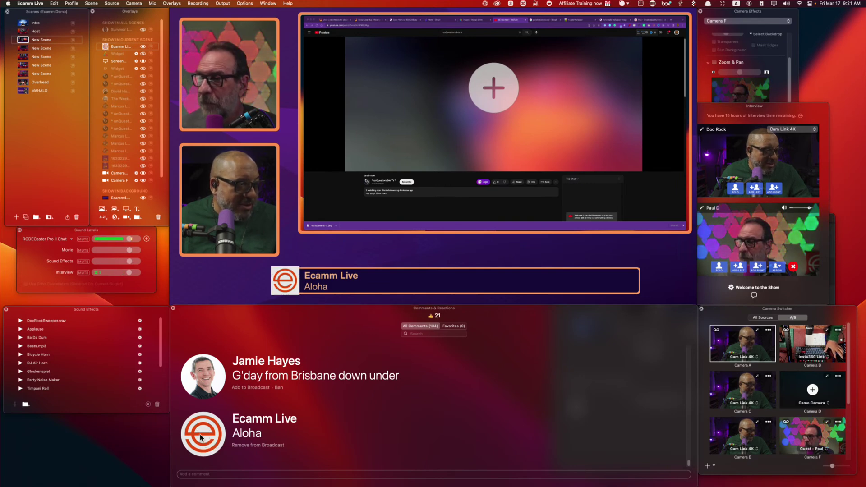
Try the Brisbane greeting, toggle the Aloha comment, then clear the lower third with Shift+A.
left_click(202, 374)
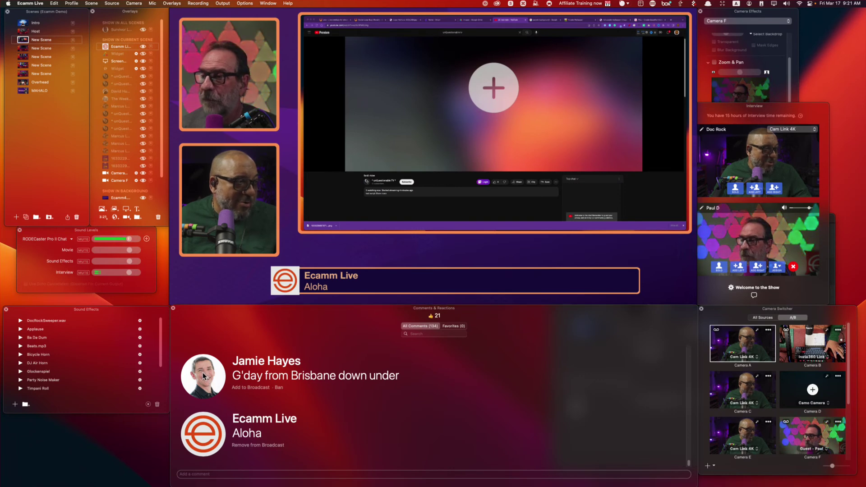
left_click(201, 433)
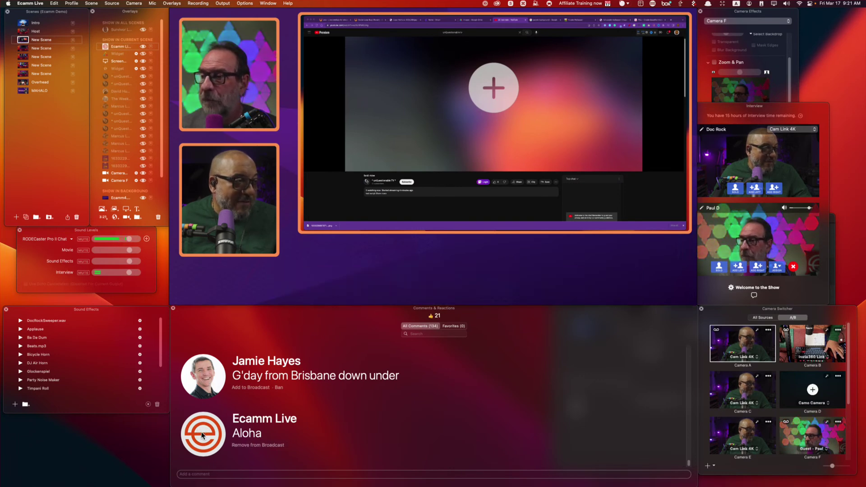
left_click(201, 431)
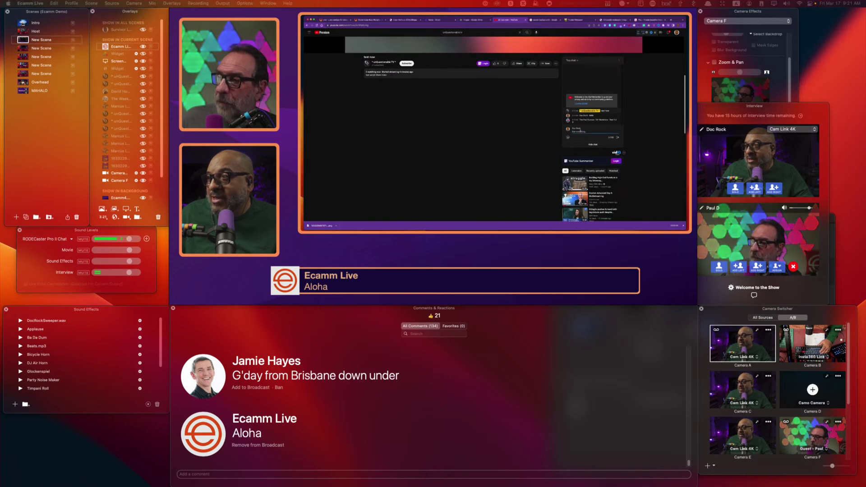
key("shift+a")
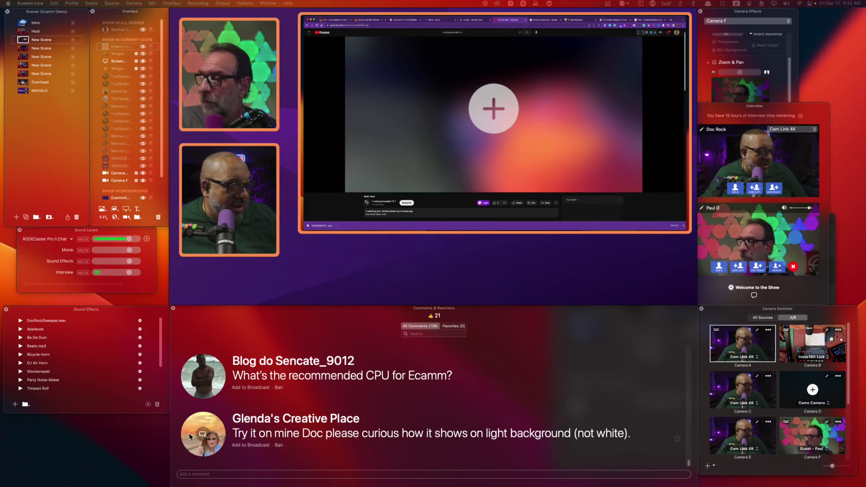
Cycle banners through the light-background and recommended-CPU comments, ending on the Ecamm Live API question.
left_click(203, 434)
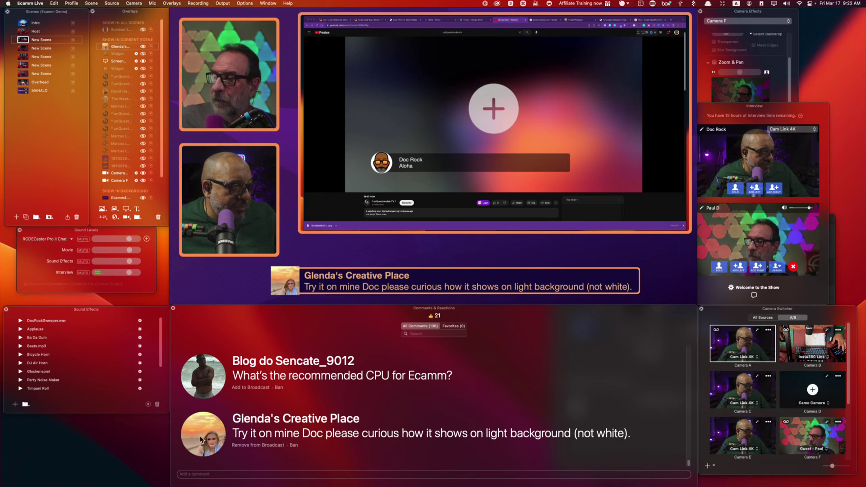
left_click(204, 379)
key("Down")
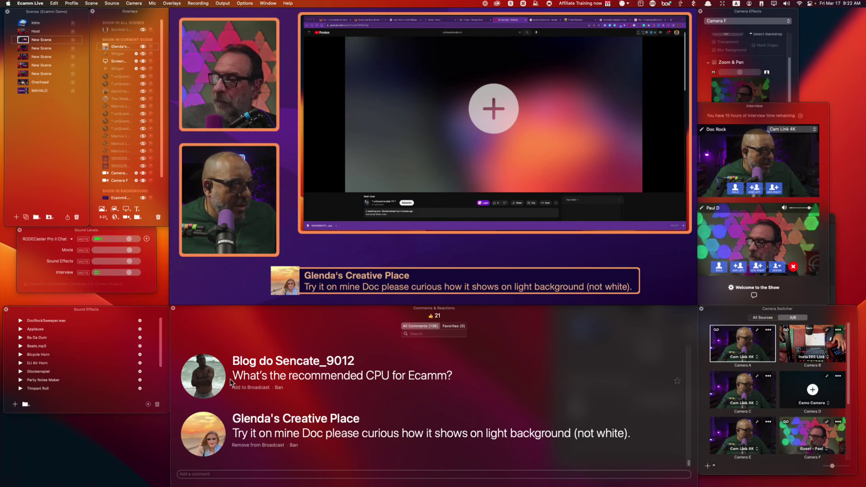
left_click(207, 372)
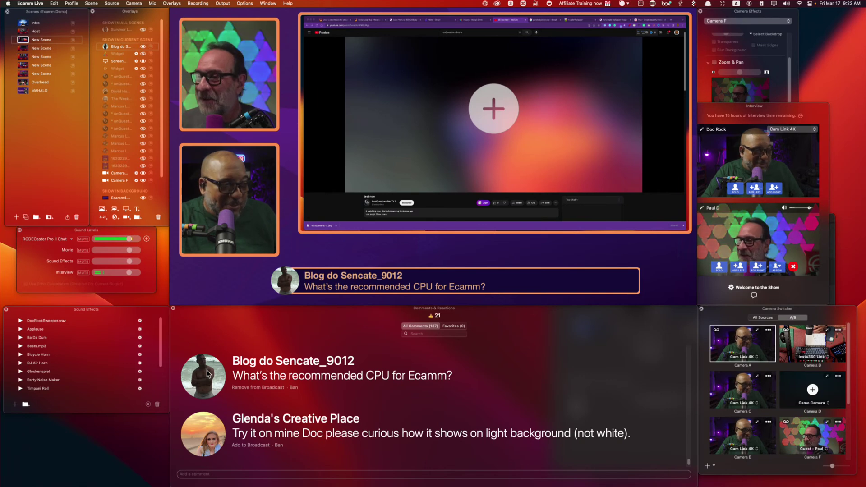
left_click(207, 374)
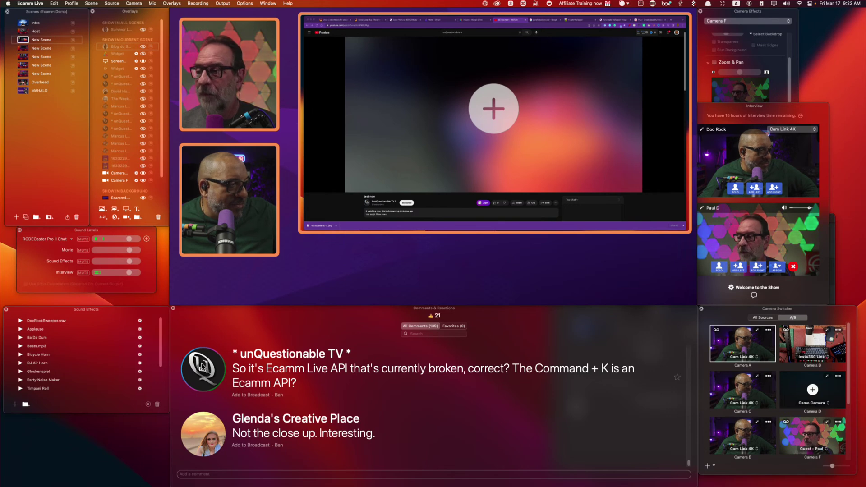
left_click(203, 366)
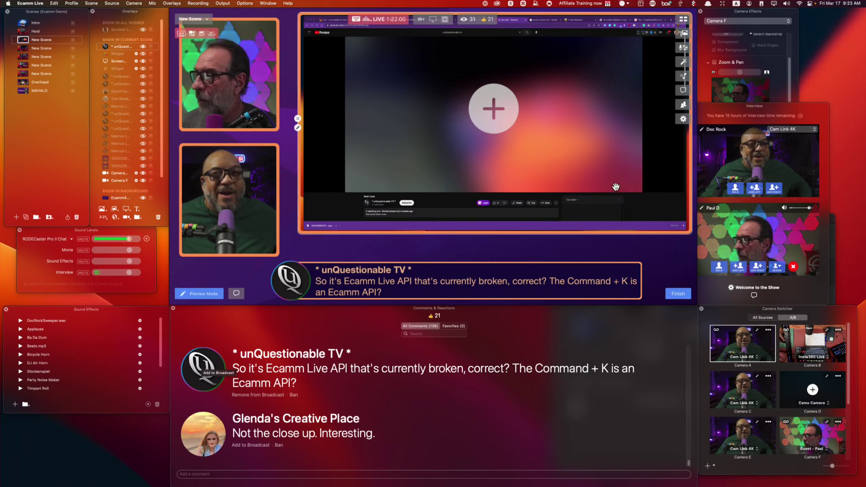
Start typing 'yo' in the shared browser's address bar, then cancel to keep the current page.
left_click(421, 25)
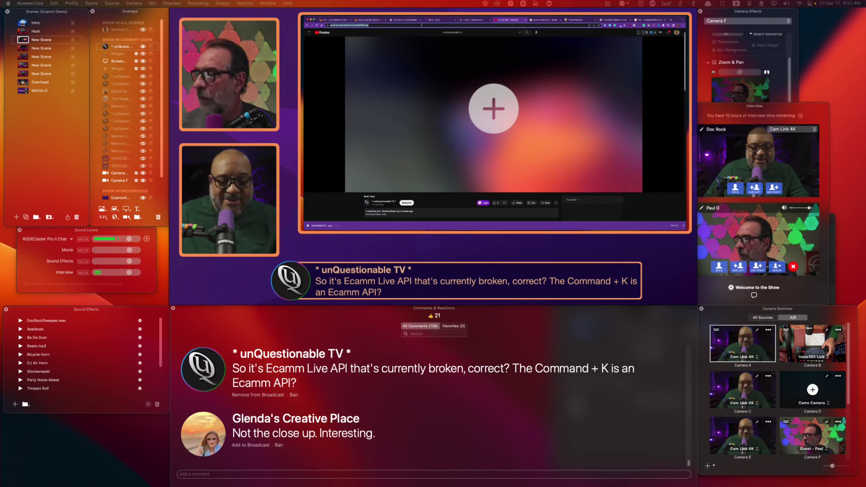
type("yo")
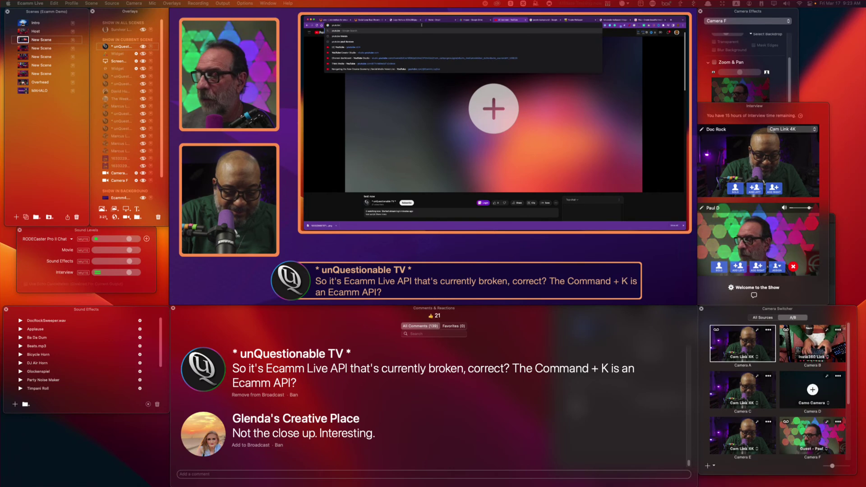
key("Escape")
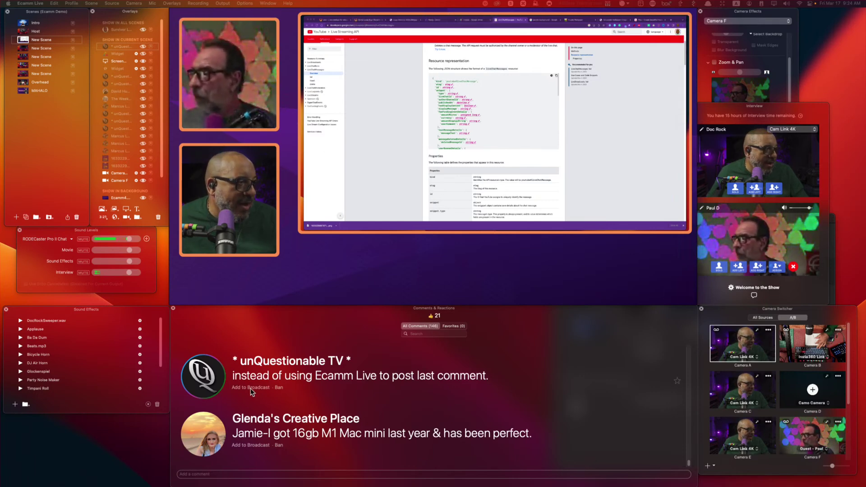
Show the latest unQuestionable TV comment on stream and remove the shared browser window from the scene.
left_click(205, 378)
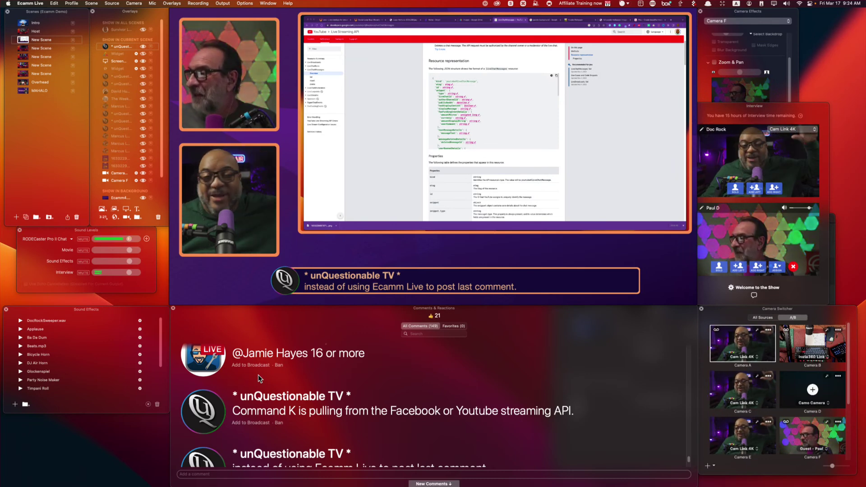
mouse_move(310, 124)
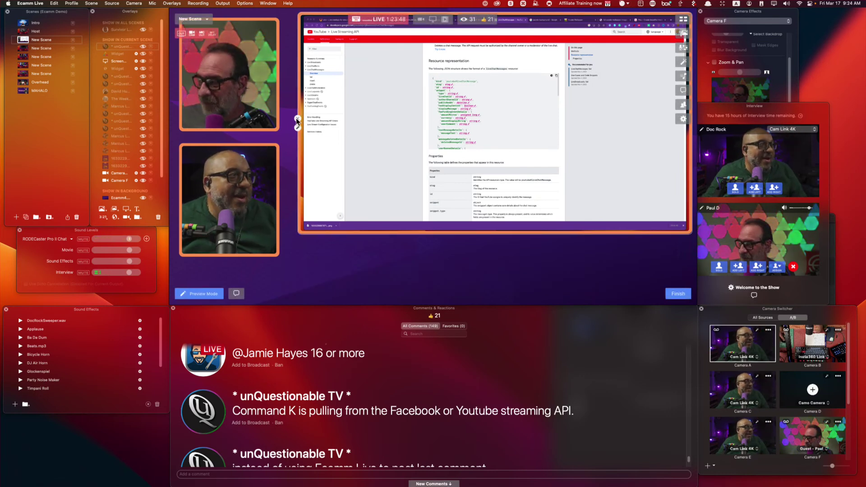
left_click(298, 118)
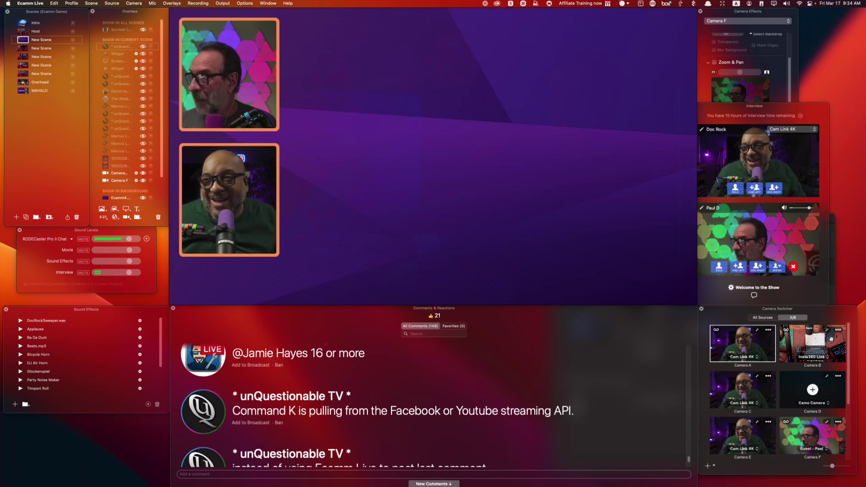
Drop the Streamers Law 2 video clip into the scene, then pick a comment in the Comments panel.
left_click_drag(446, 145, 471, 125)
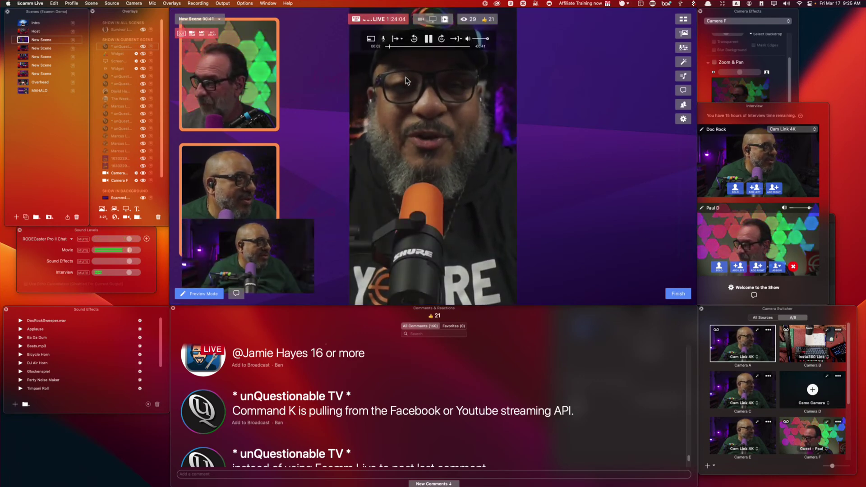
scroll(314, 428, "down", 3)
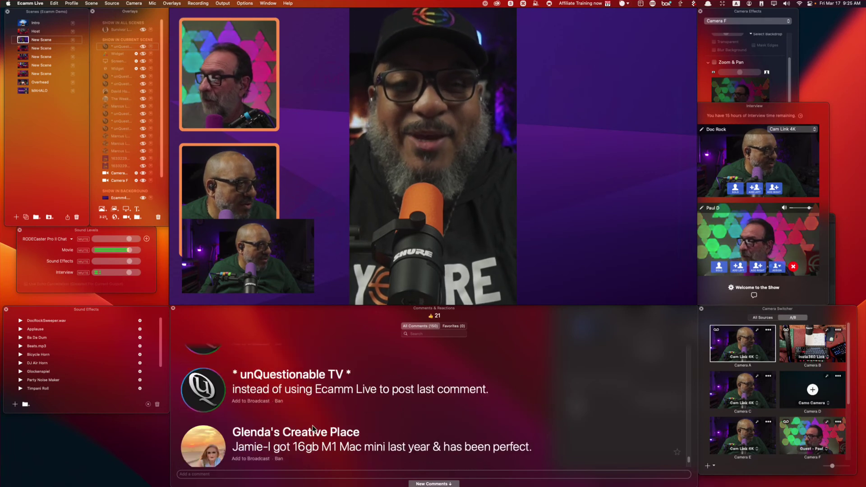
scroll(313, 428, "down", 2)
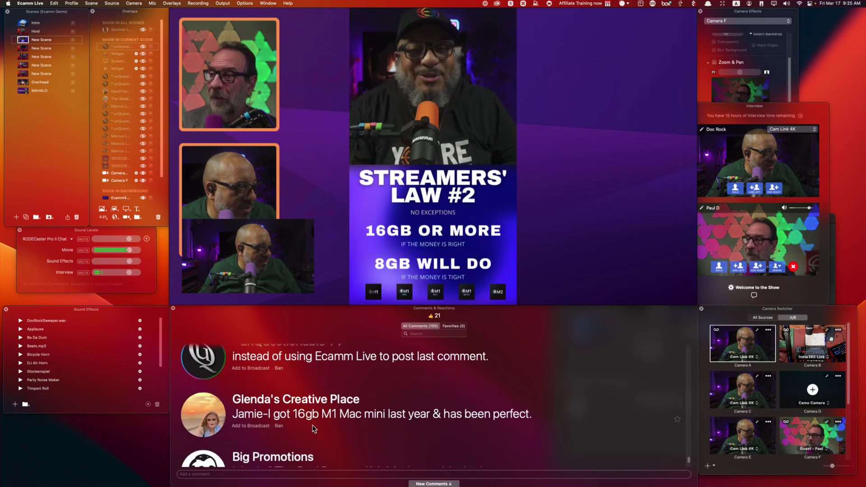
scroll(312, 425, "down", 2)
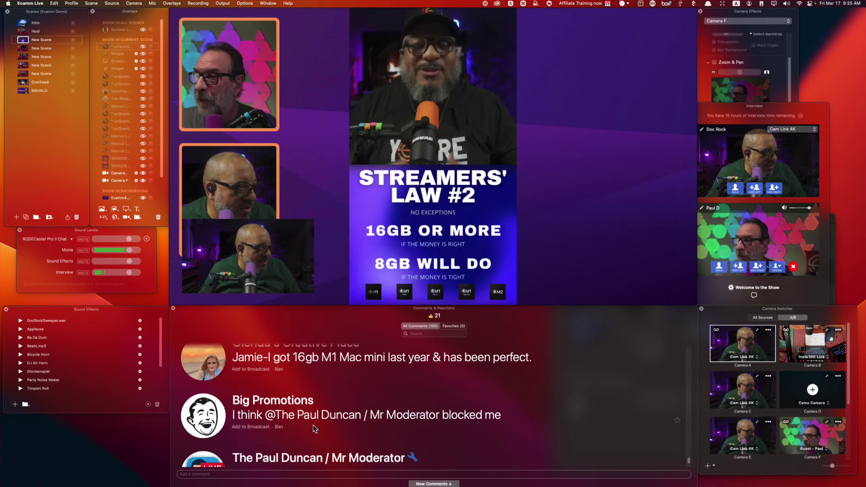
scroll(314, 428, "down", 5)
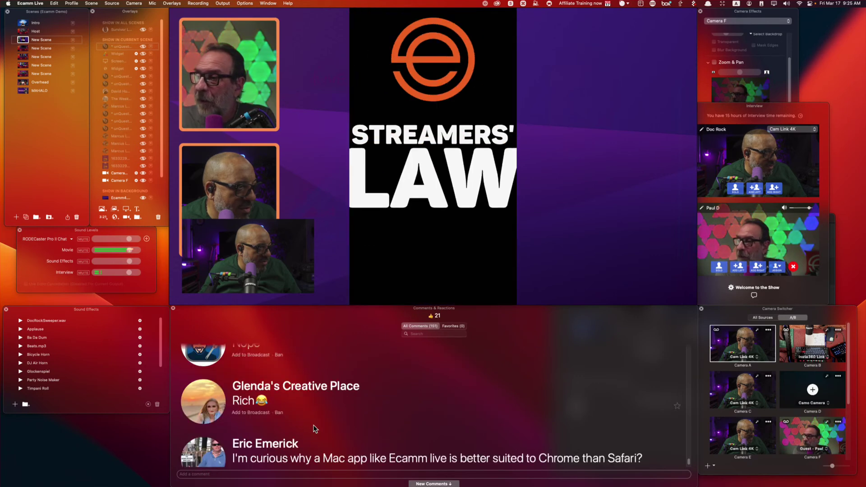
scroll(314, 429, "down", 1)
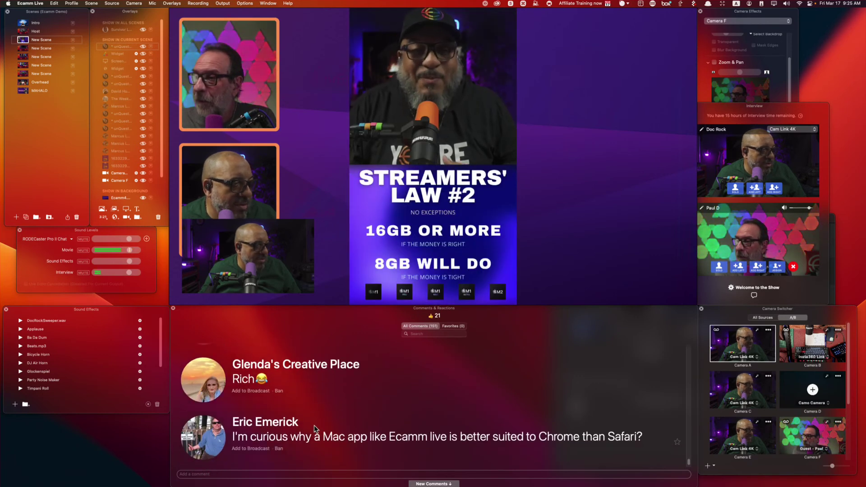
scroll(313, 425, "up", 6)
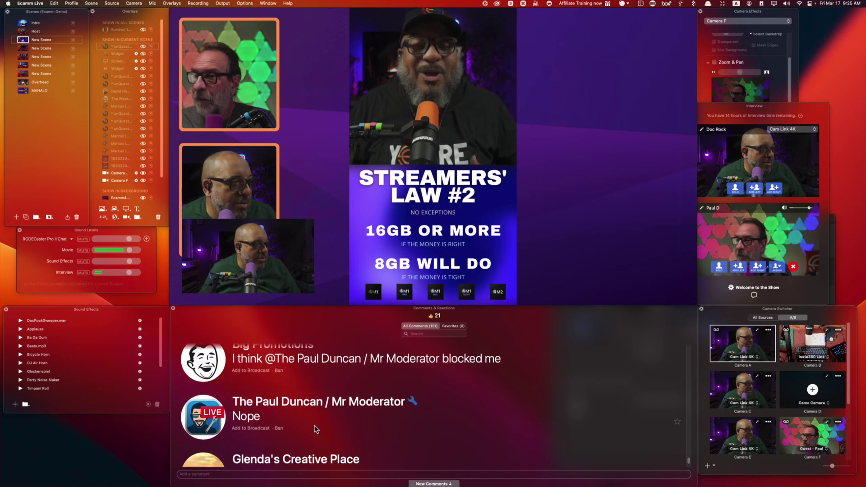
scroll(314, 428, "up", 4)
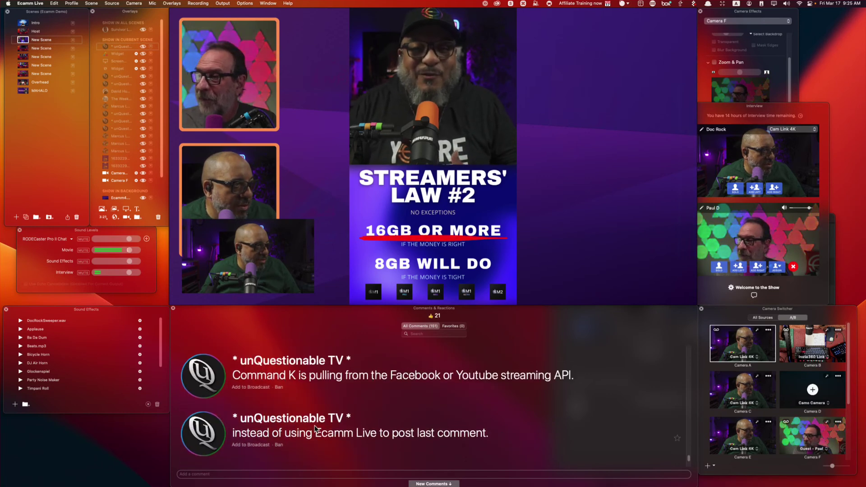
scroll(314, 428, "up", 3)
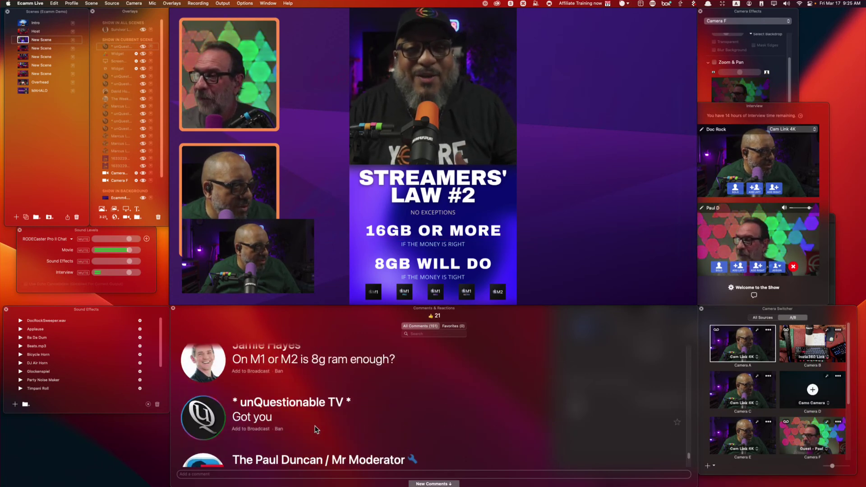
left_click(246, 419)
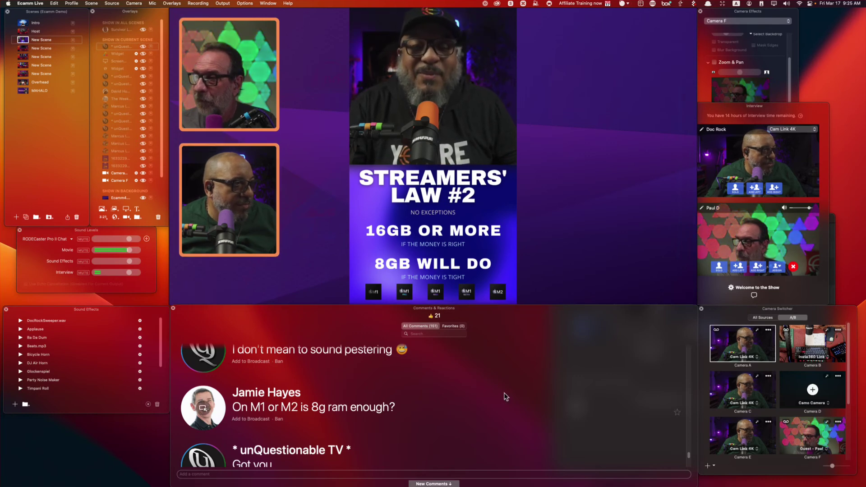
Place the 8g RAM question overlay enlarged along the stage bottom, and add the Streamers Law 2 video.
left_click_drag(220, 411, 594, 251)
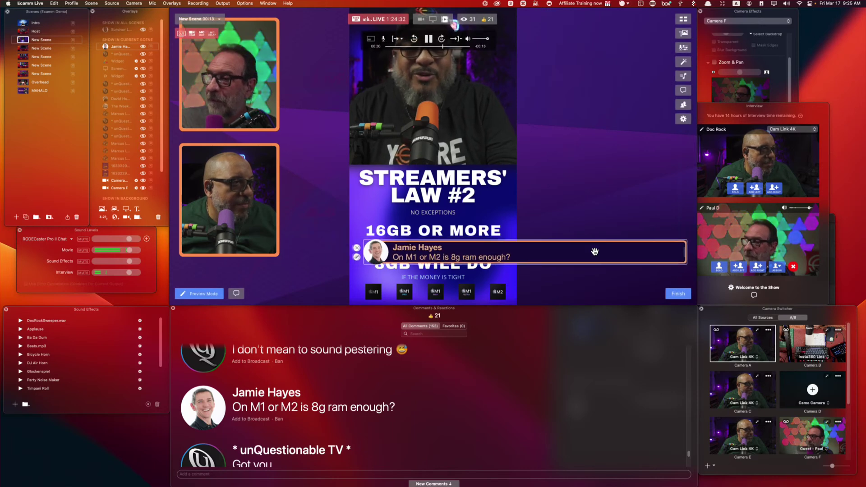
left_click_drag(630, 254, 693, 263)
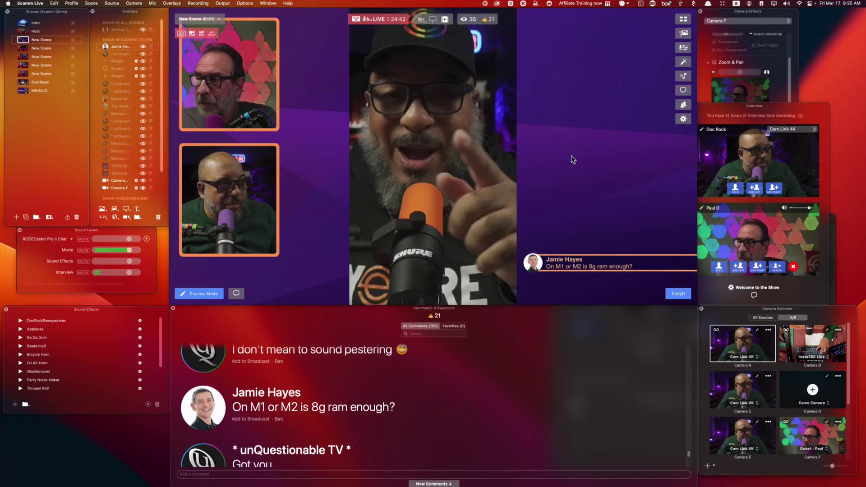
key("b")
left_click(532, 266)
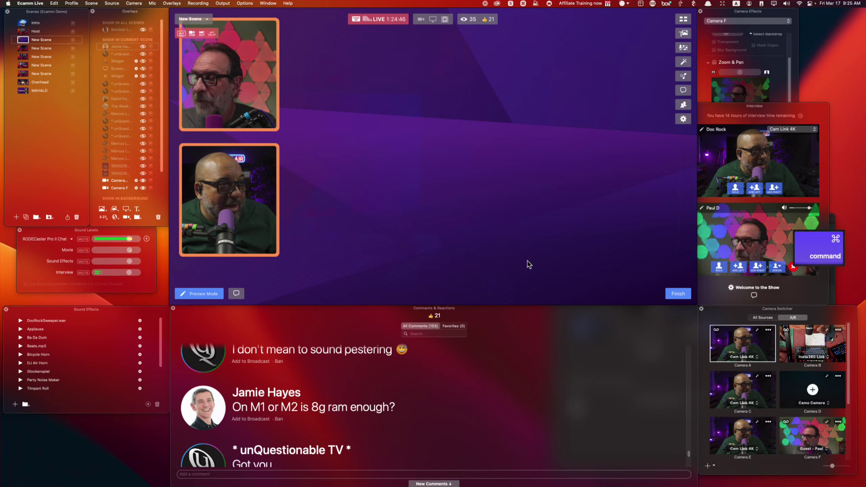
key("super+z")
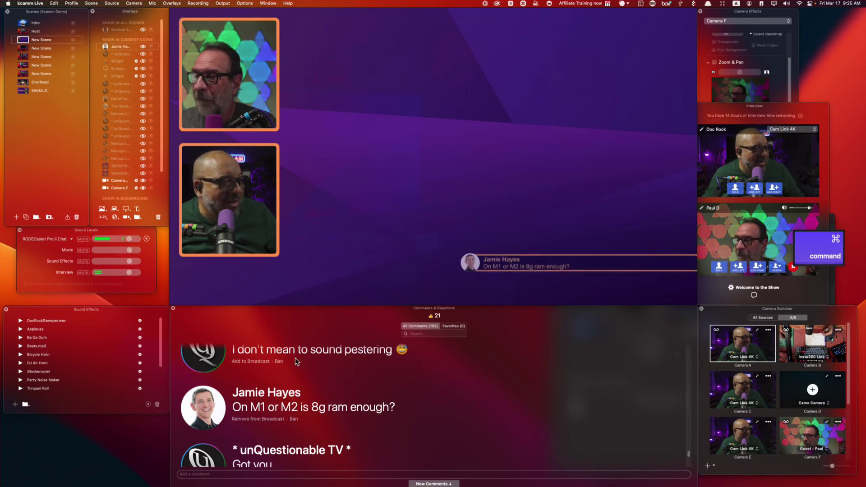
left_click_drag(502, 252, 370, 258)
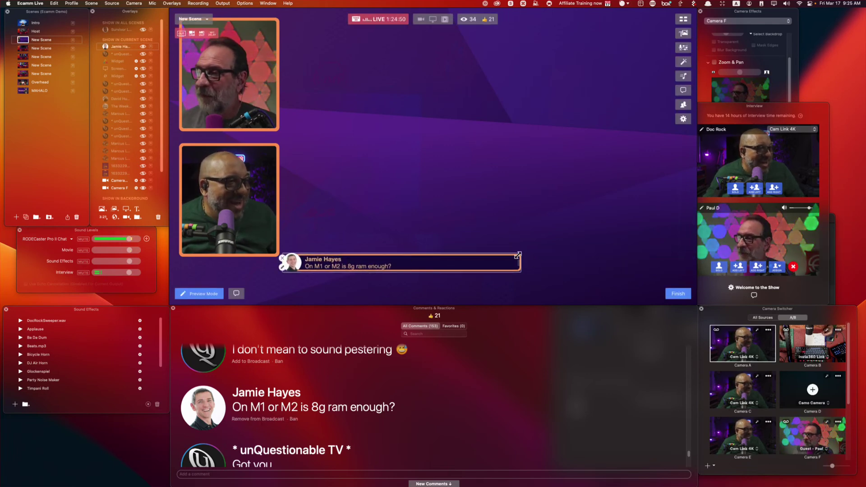
left_click_drag(516, 254, 665, 216)
left_click_drag(534, 253, 516, 276)
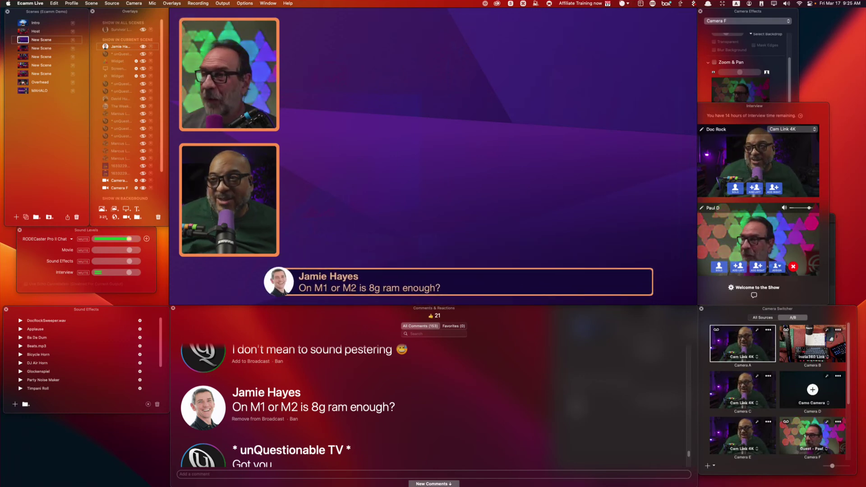
left_click_drag(651, 147, 458, 107)
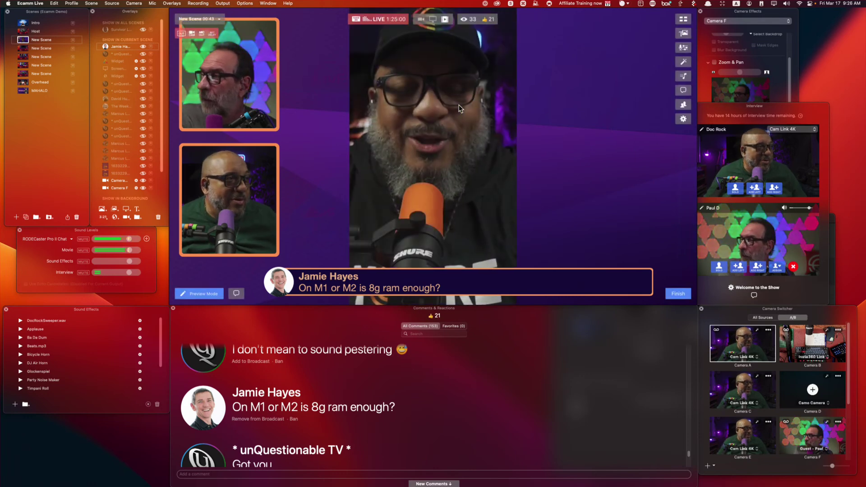
Pause the new clip and set its When Video Ends option, checking it across a scene switch.
left_click(428, 38)
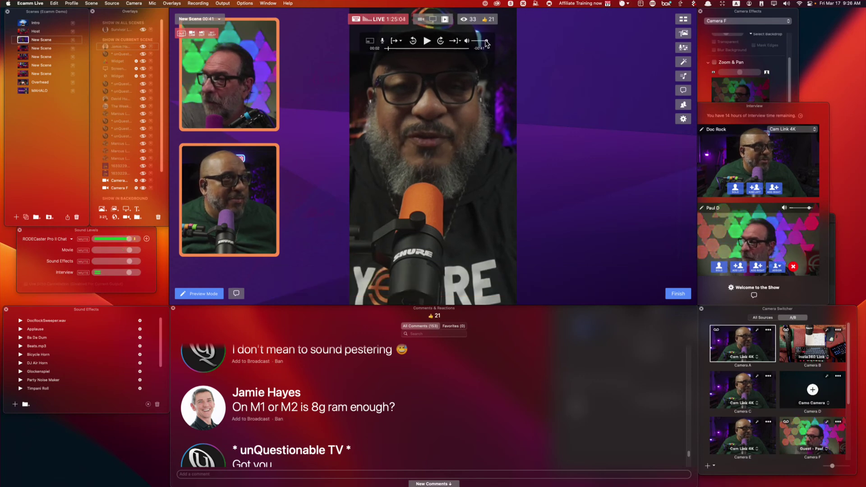
left_click(459, 41)
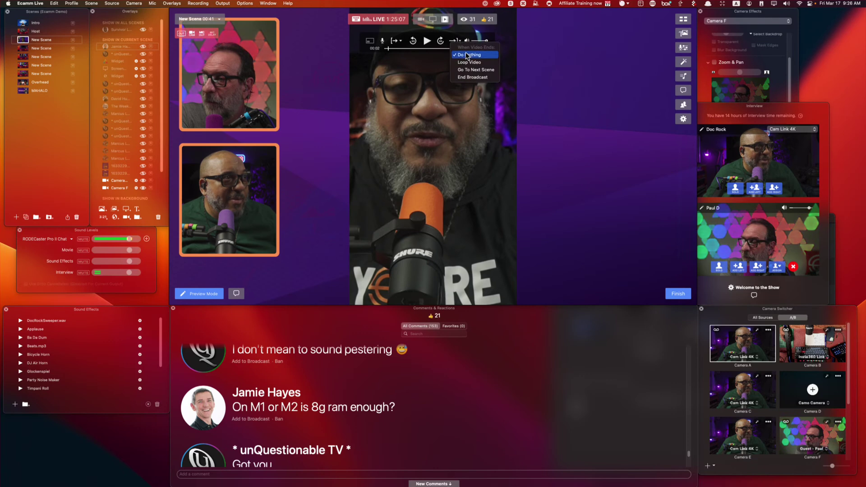
left_click(478, 77)
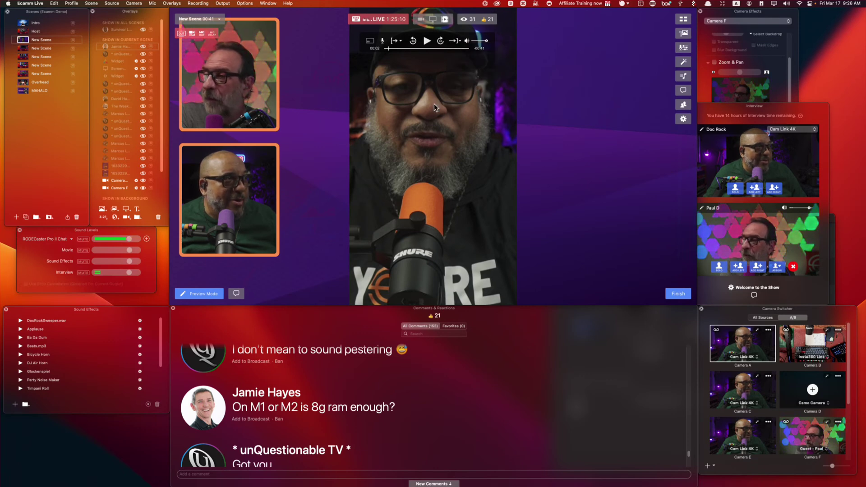
left_click(399, 41)
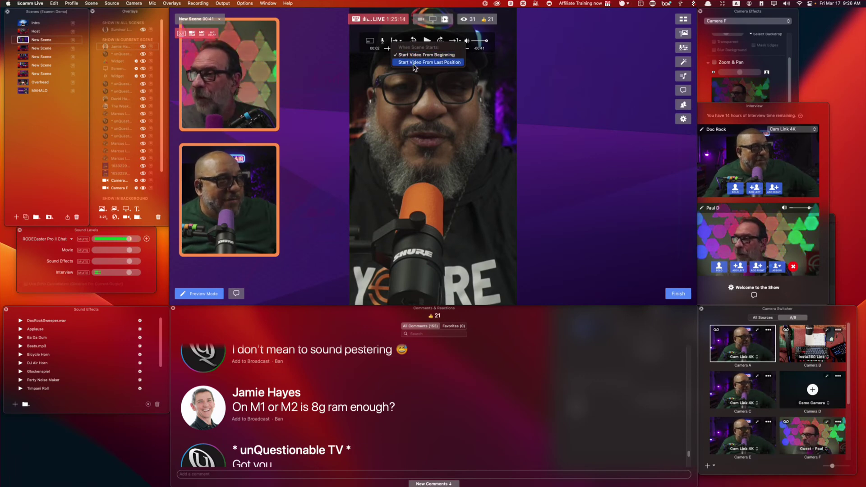
left_click(555, 83)
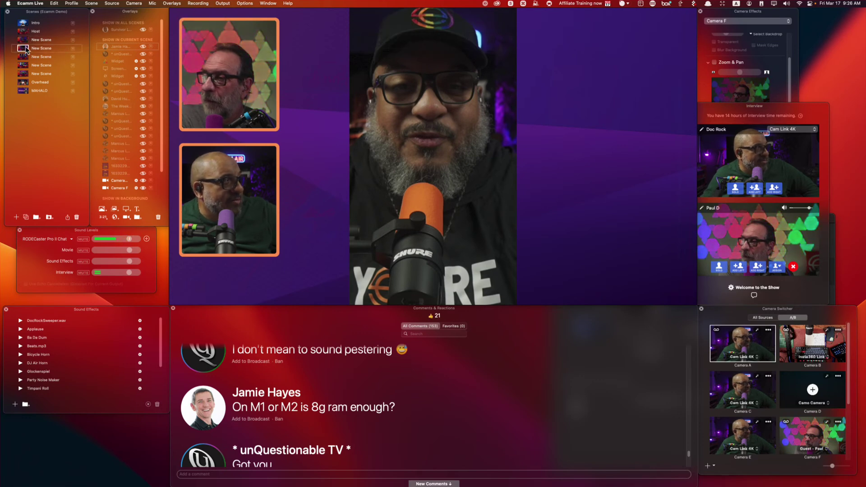
left_click(25, 47)
left_click(24, 40)
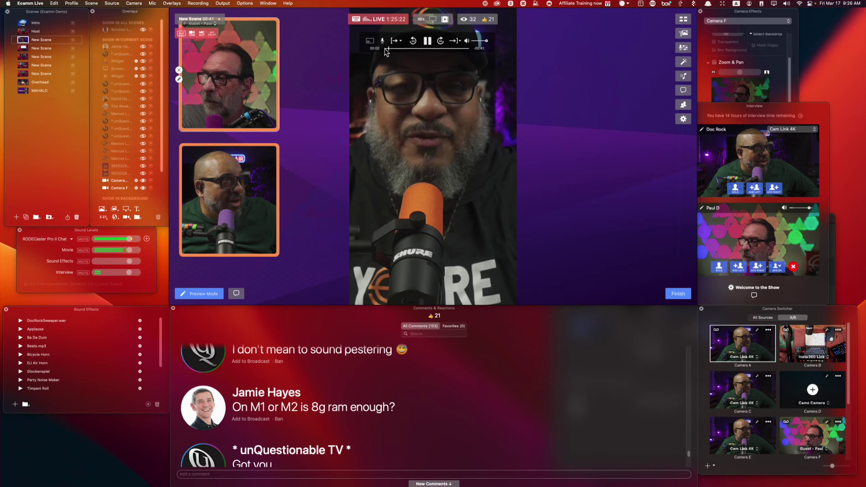
Pause the clip on the Streamers' Law graphic at 00:24, resuming from last position on scene start.
left_click(423, 48)
left_click(427, 41)
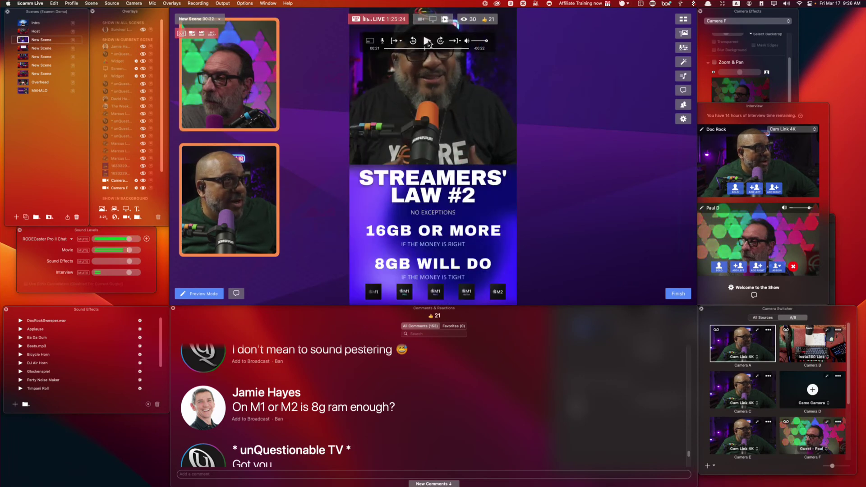
left_click(399, 41)
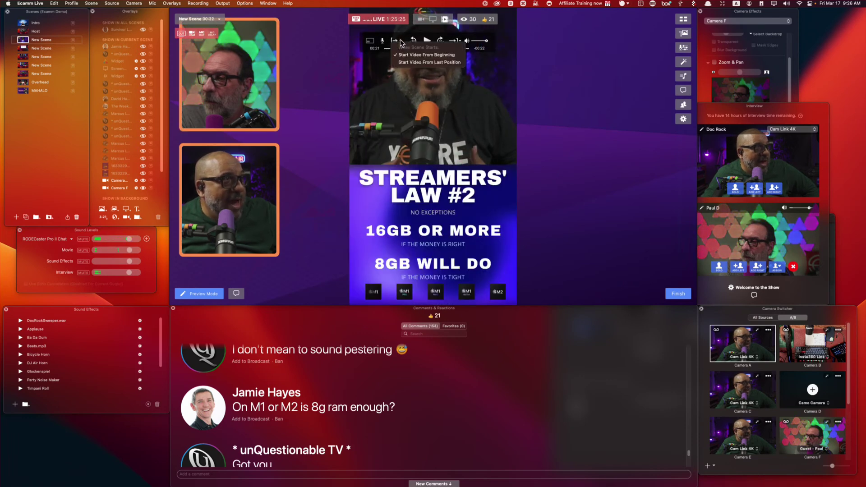
left_click(405, 62)
left_click(26, 49)
left_click(23, 40)
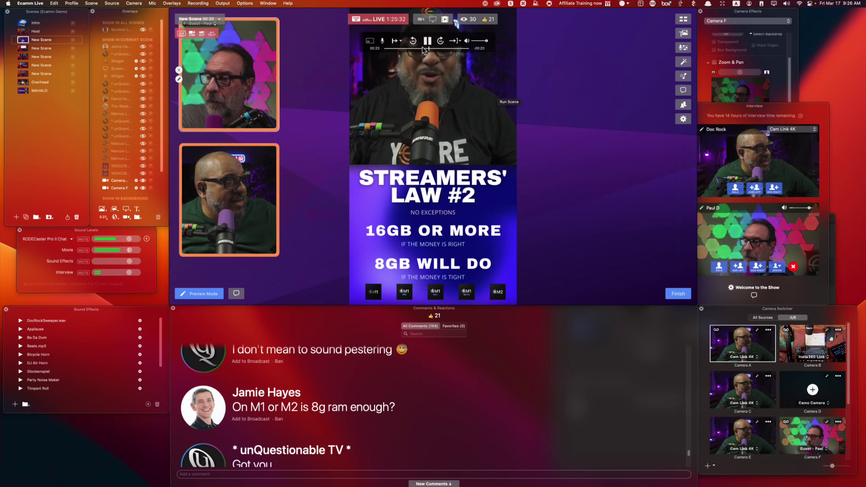
left_click(427, 41)
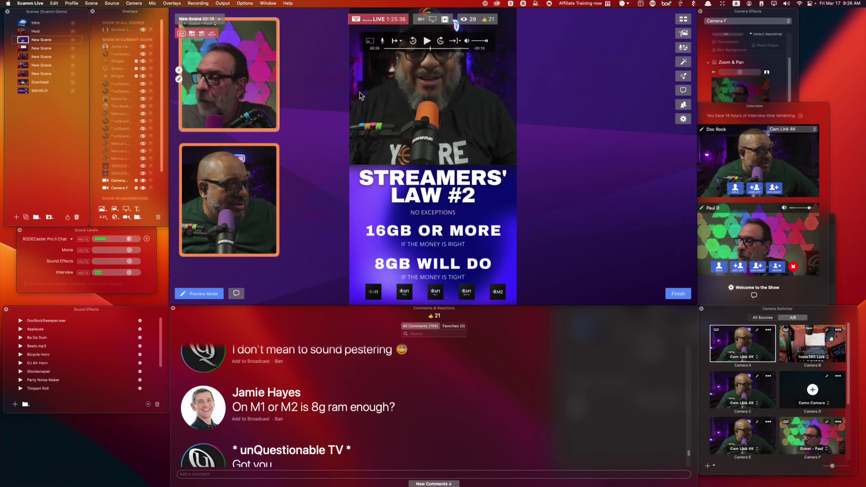
Test picture-in-picture and the RODECaster Pro II Chat mute, leaving the mic unmuted.
left_click(369, 42)
left_click(369, 41)
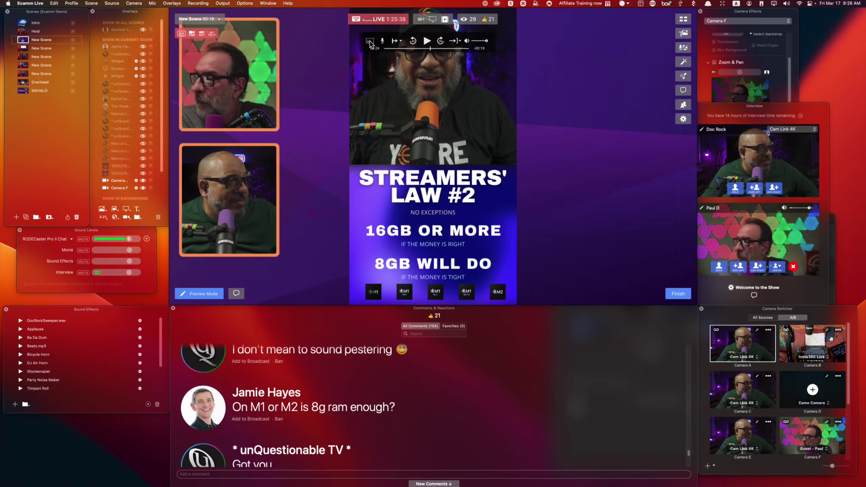
left_click(369, 42)
left_click(370, 42)
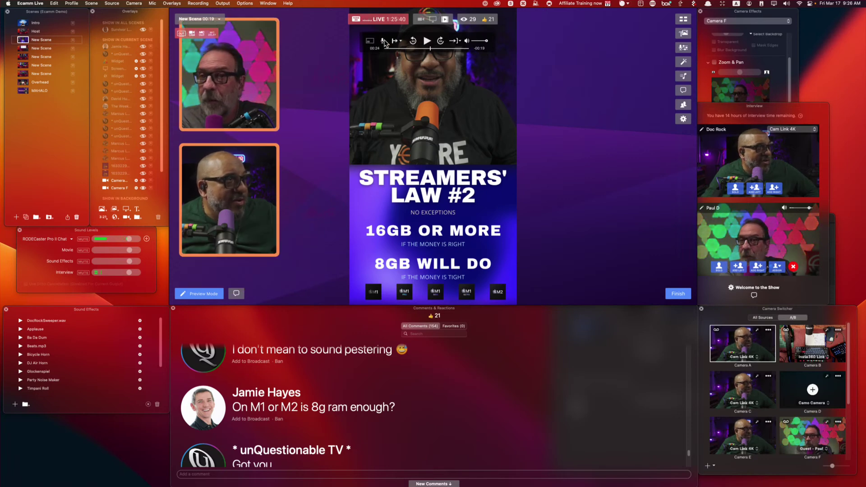
left_click(382, 41)
left_click(383, 42)
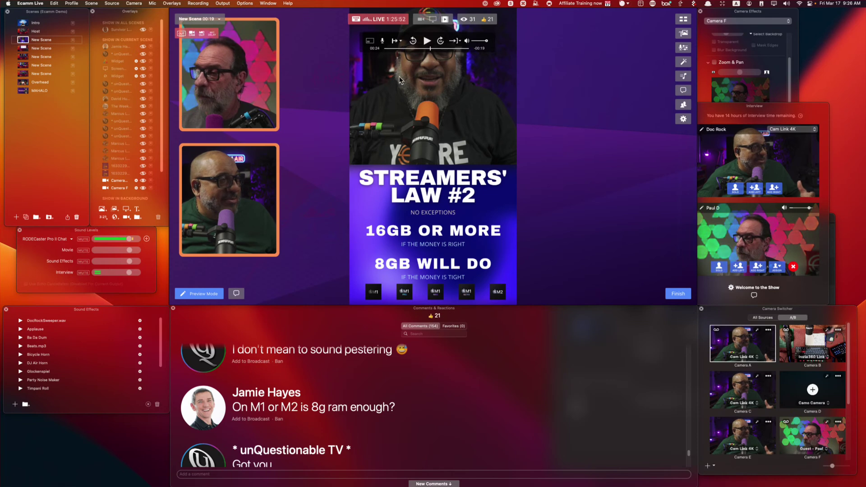
Clear the Streamers' Law clip with Shift+Command+B and add the Ecamm affiliate video, enlarged at upper right.
key("shift+super")
key("shift+super+b")
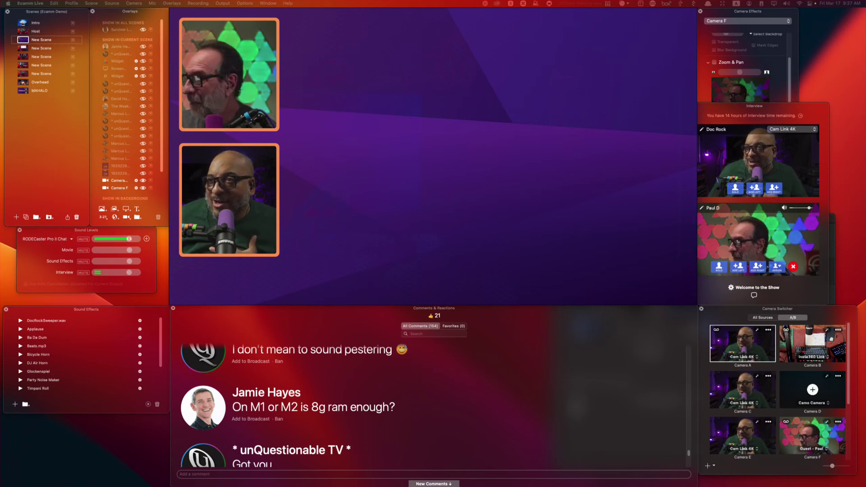
left_click_drag(584, 164, 138, 46)
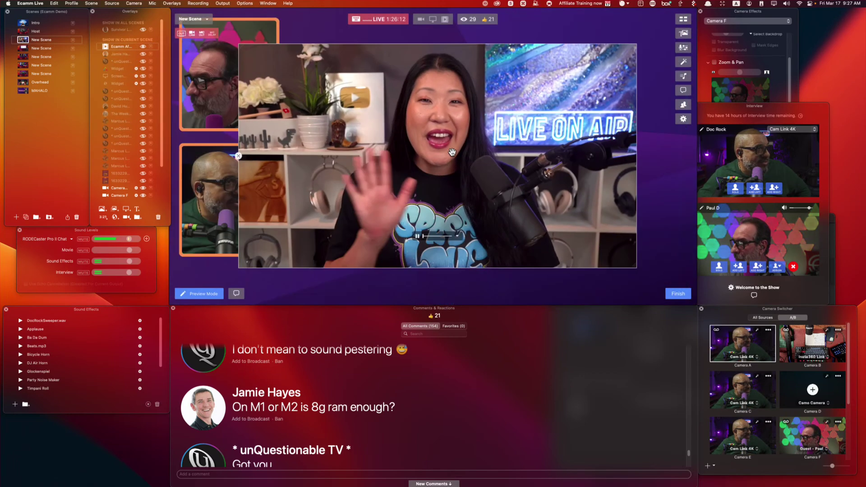
left_click_drag(452, 152, 546, 103)
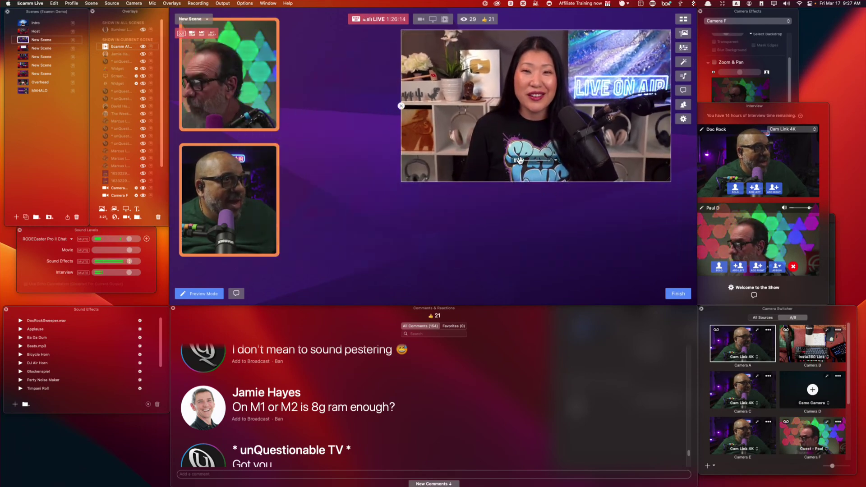
left_click_drag(598, 85, 570, 95)
left_click_drag(417, 170, 356, 263)
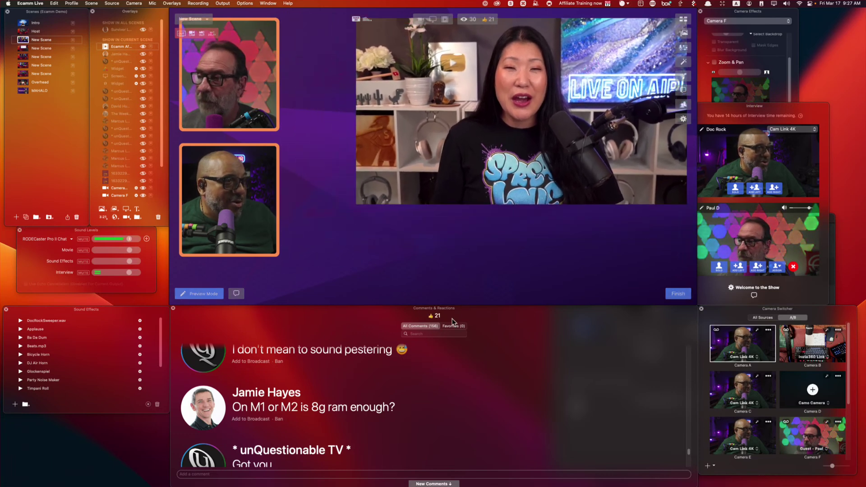
Put the M1-or-M2 RAM question on screen as the comment banner.
scroll(412, 405, "down", 5)
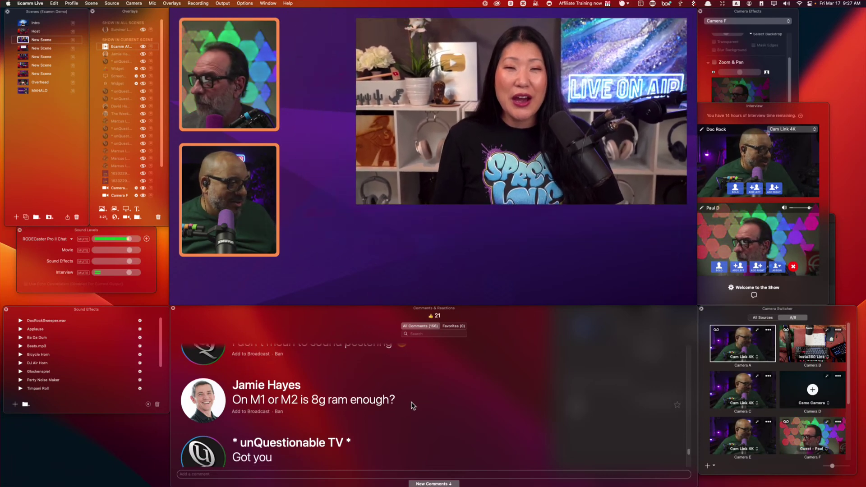
scroll(412, 404, "down", 3)
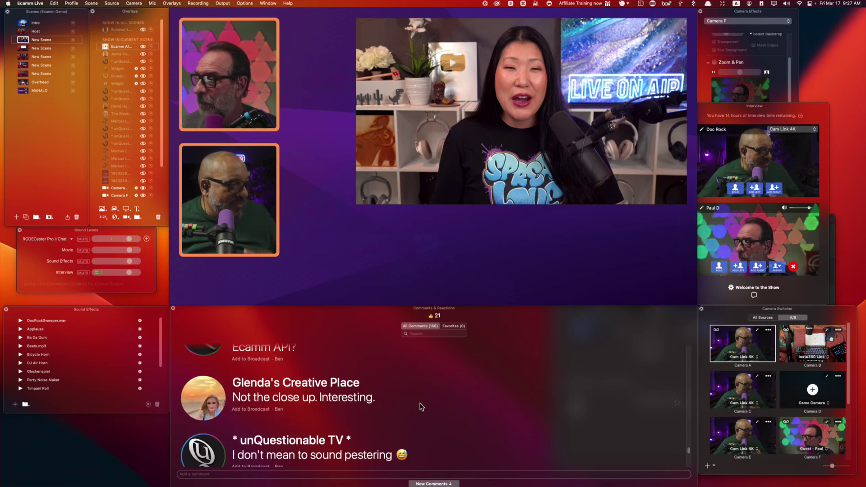
scroll(419, 404, "down", 3)
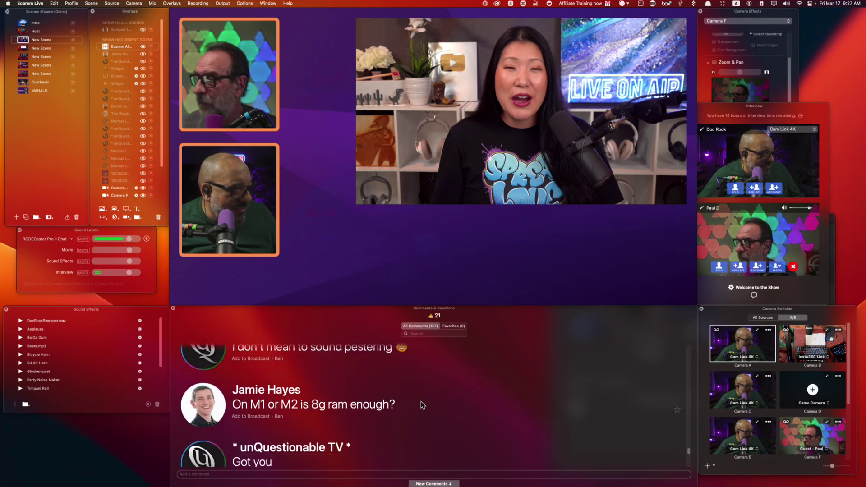
left_click(250, 415)
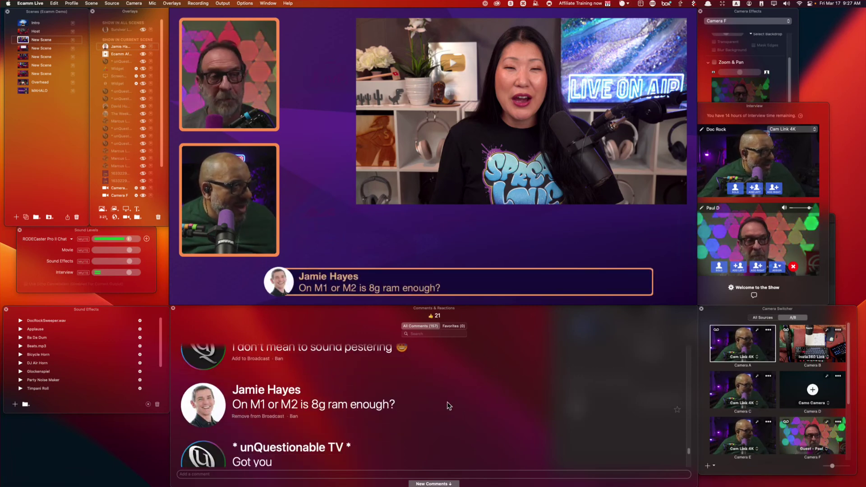
Show the blocked-by-moderator comment, then switch the banner to the Chrome-versus-Safari question.
scroll(449, 405, "down", 2)
scroll(371, 405, "down", 4)
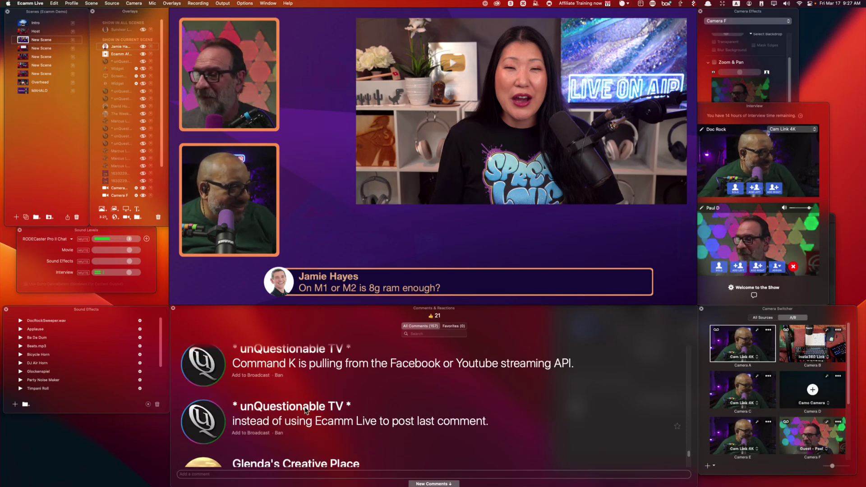
scroll(306, 408, "down", 2)
scroll(304, 407, "down", 2)
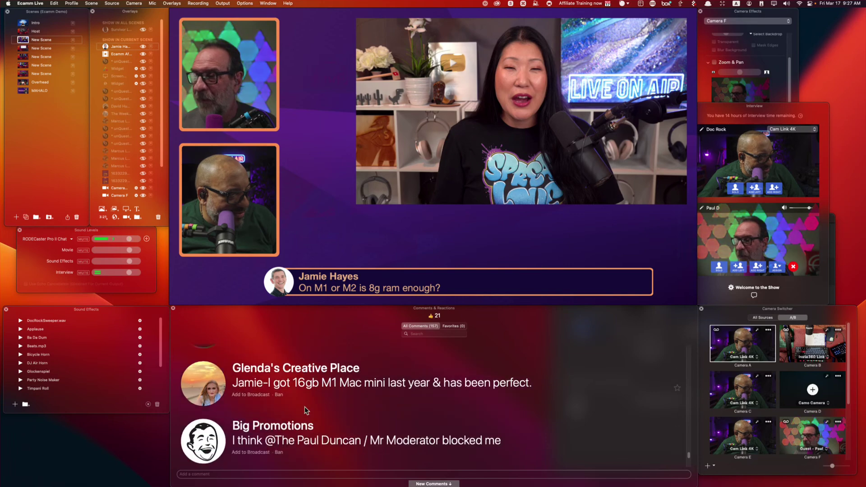
left_click(370, 432)
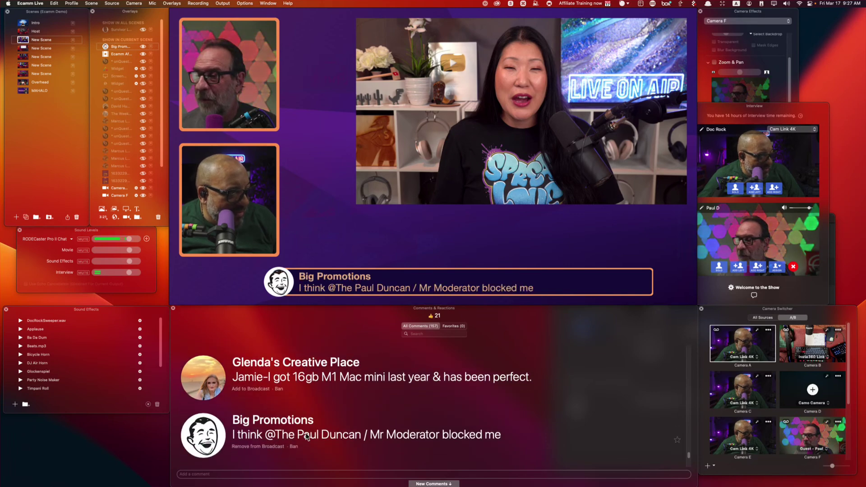
scroll(371, 432, "down", 2)
scroll(371, 432, "down", 4)
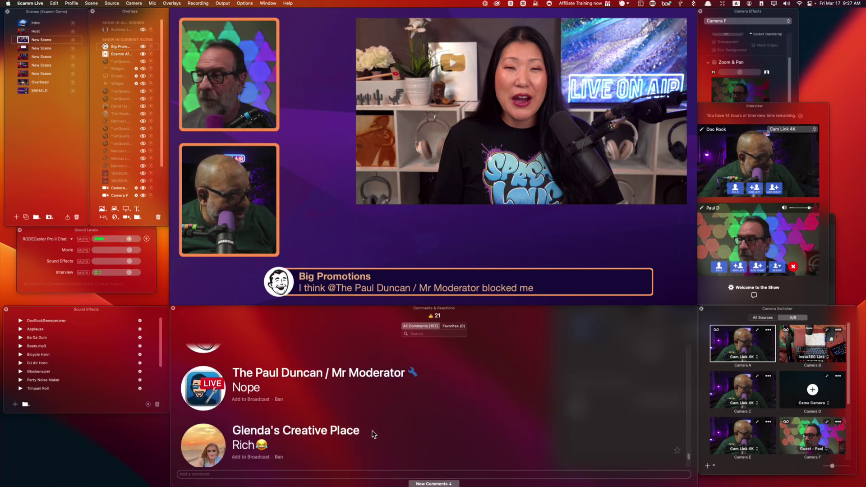
scroll(372, 434, "down", 1)
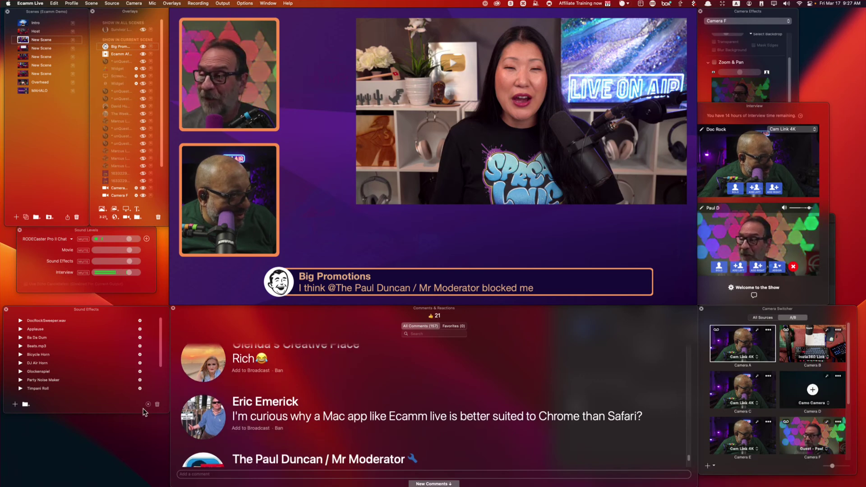
left_click(208, 420)
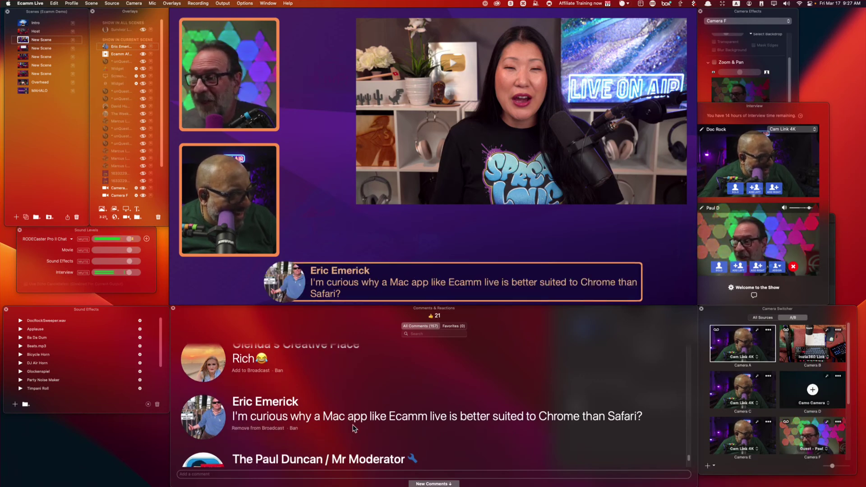
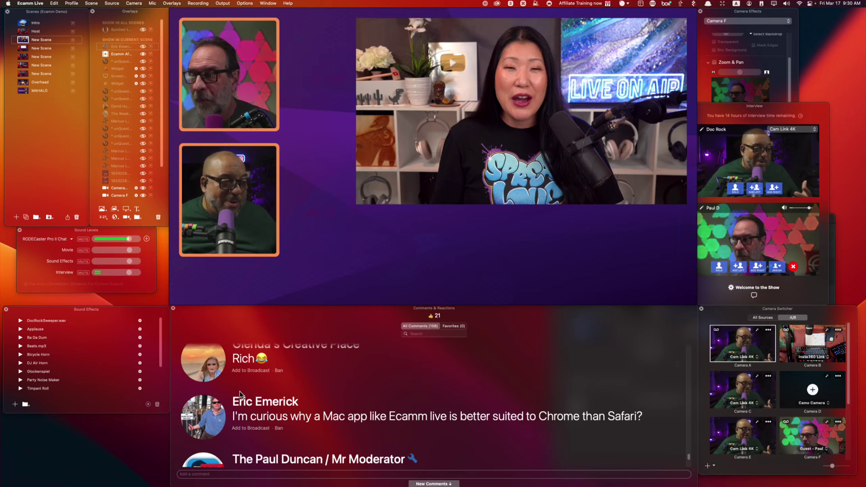
Resize the host camera from its bottom-left corner to fill most of the canvas beside the guest tiles.
mouse_move(460, 161)
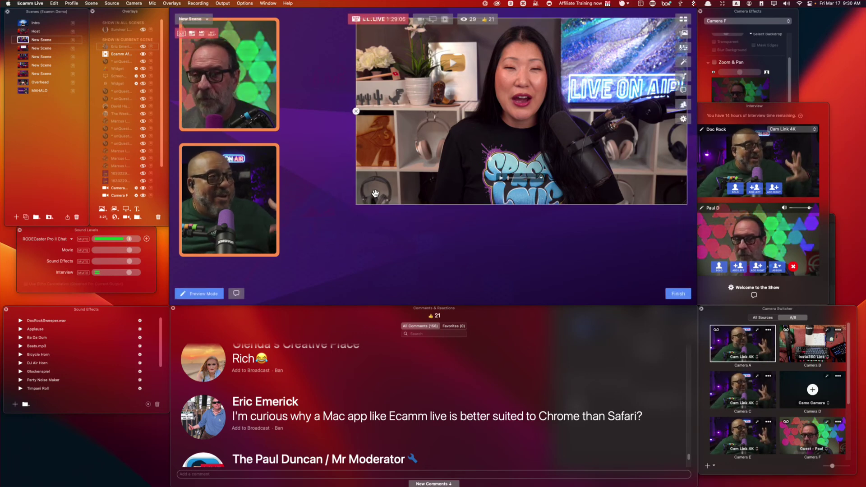
left_click_drag(356, 205, 289, 280)
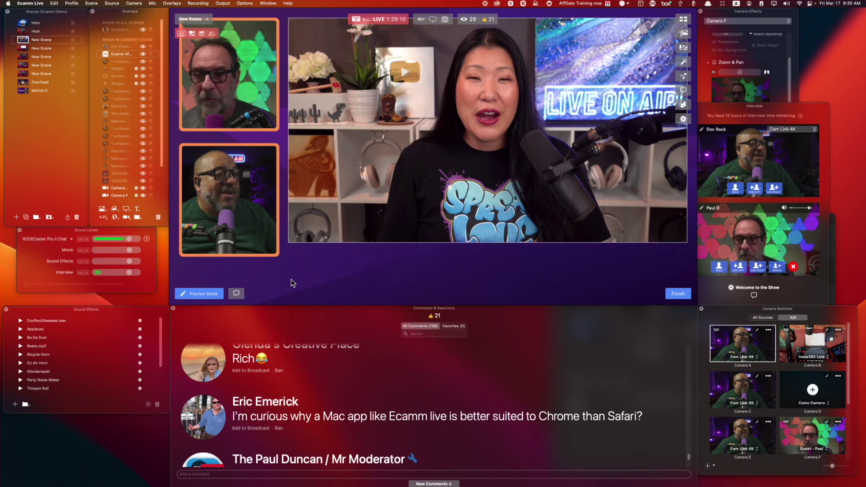
left_click(204, 422)
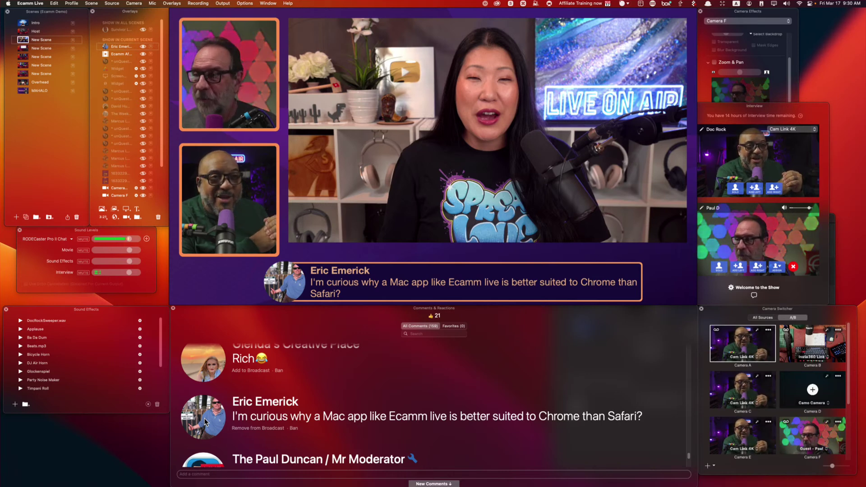
left_click(204, 421)
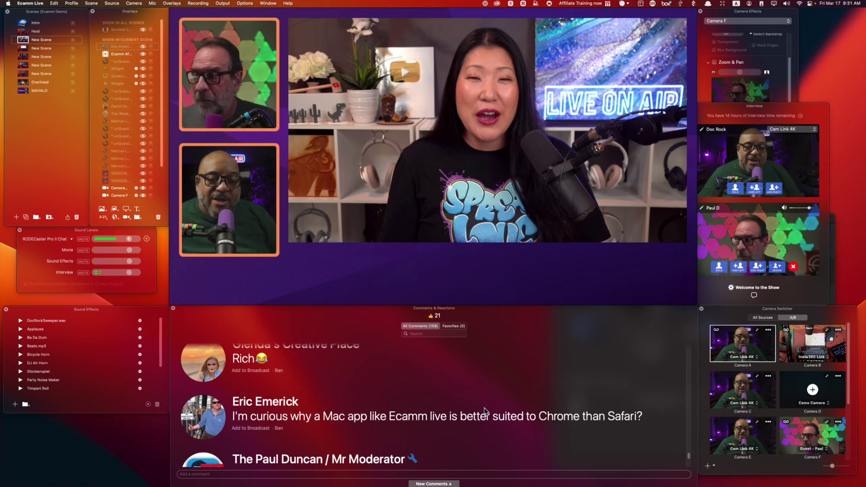
scroll(483, 407, "down", 3)
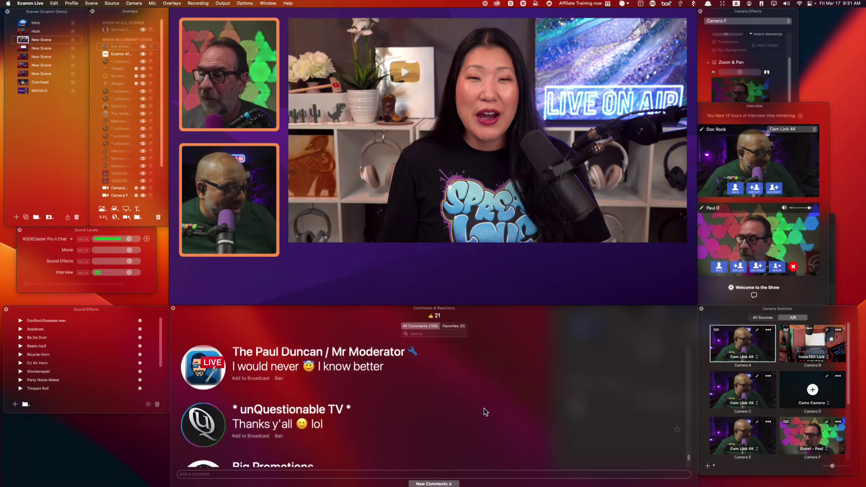
scroll(484, 407, "down", 5)
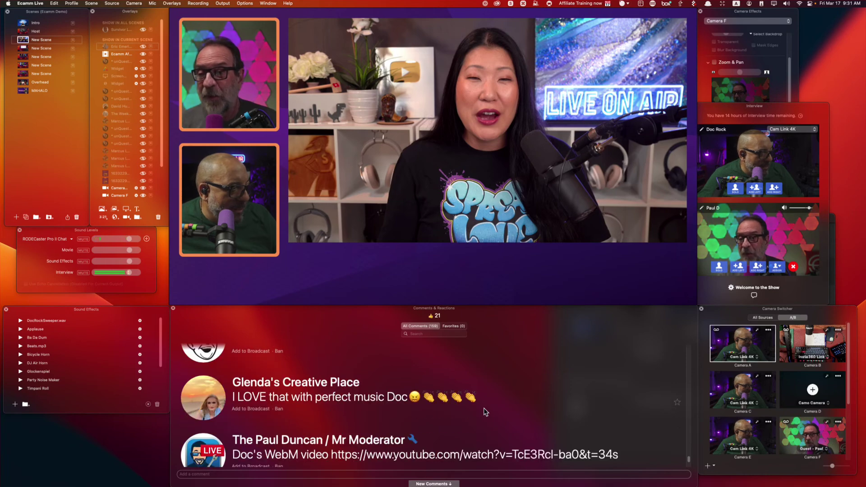
scroll(484, 407, "down", 3)
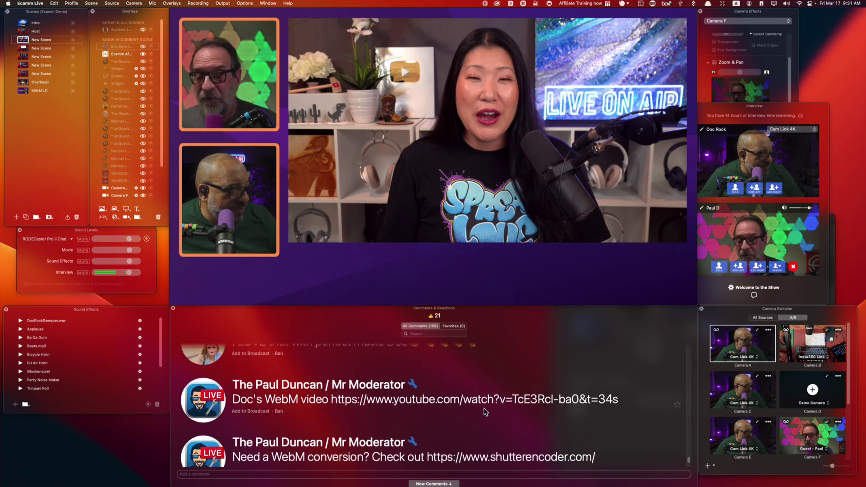
scroll(483, 407, "down", 1)
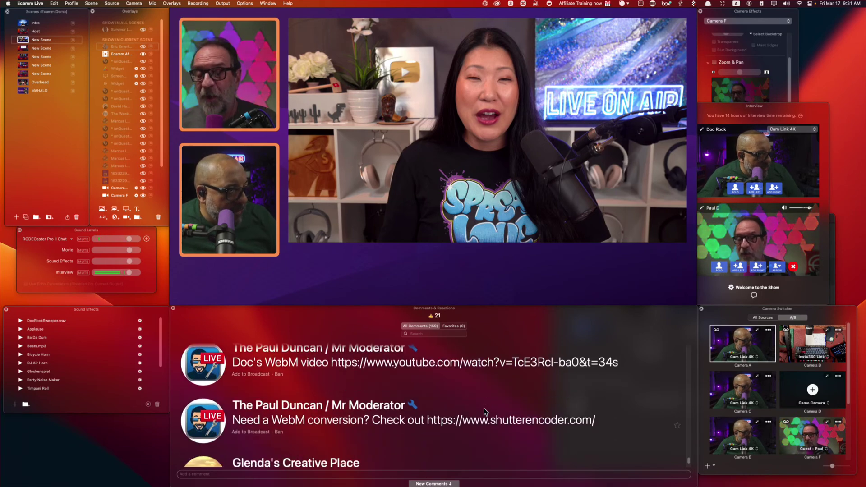
scroll(484, 411, "down", 3)
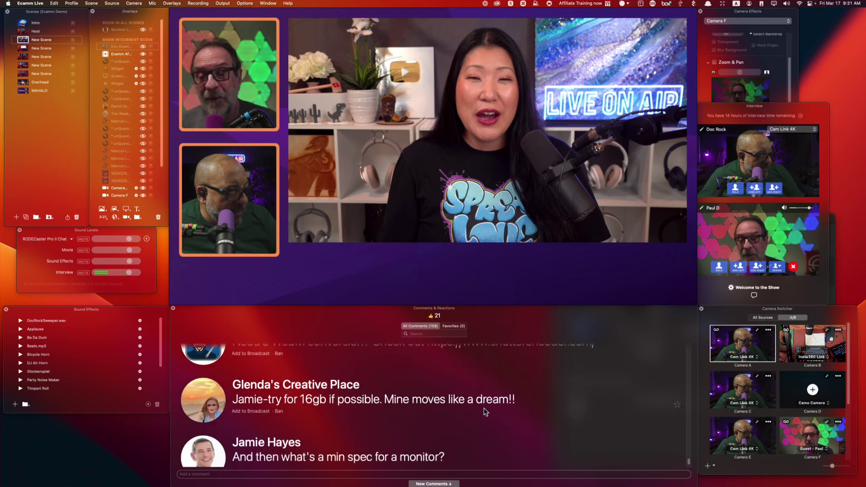
scroll(485, 412, "down", 2)
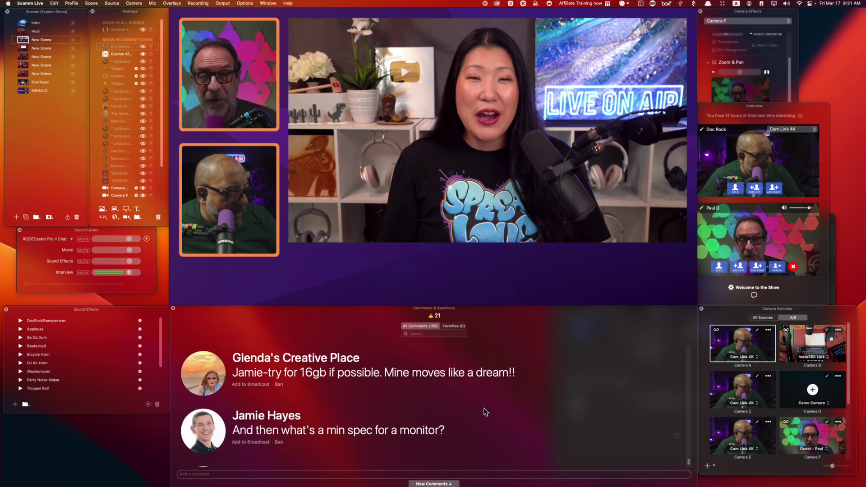
scroll(483, 412, "down", 1)
scroll(483, 408, "down", 1)
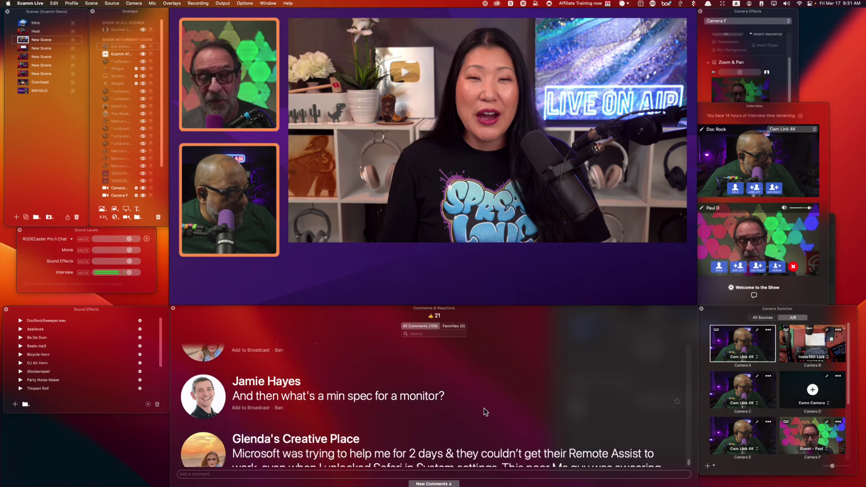
mouse_move(202, 390)
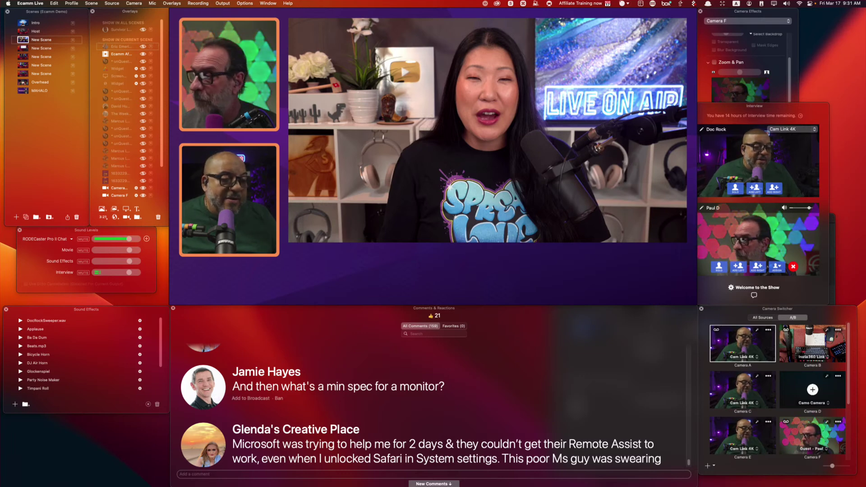
mouse_move(523, 485)
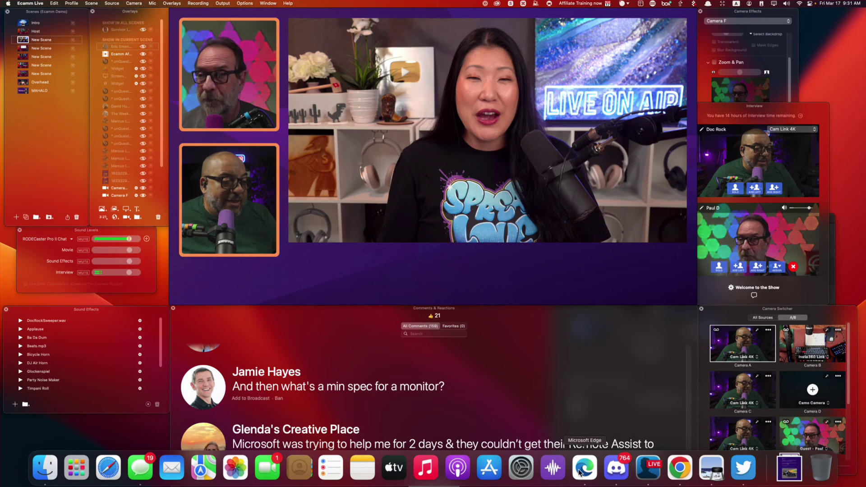
Open the Velja app's page from the App Store Updates list and move the window aside.
left_click(489, 468)
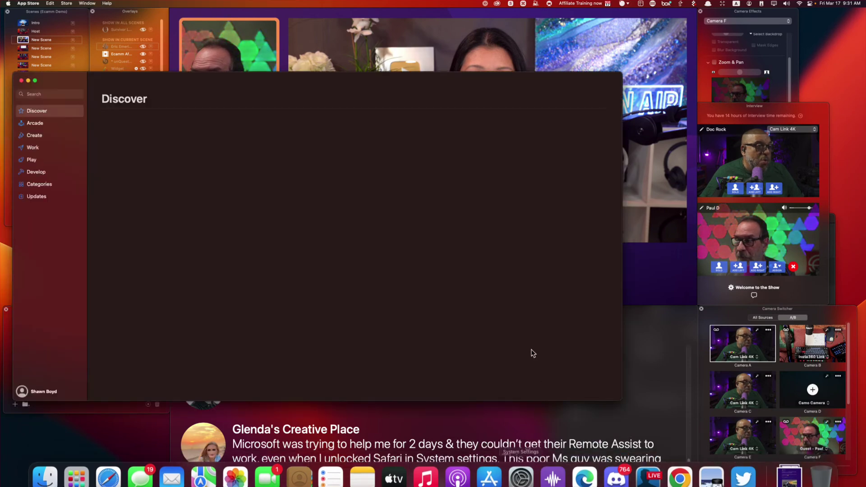
left_click(44, 196)
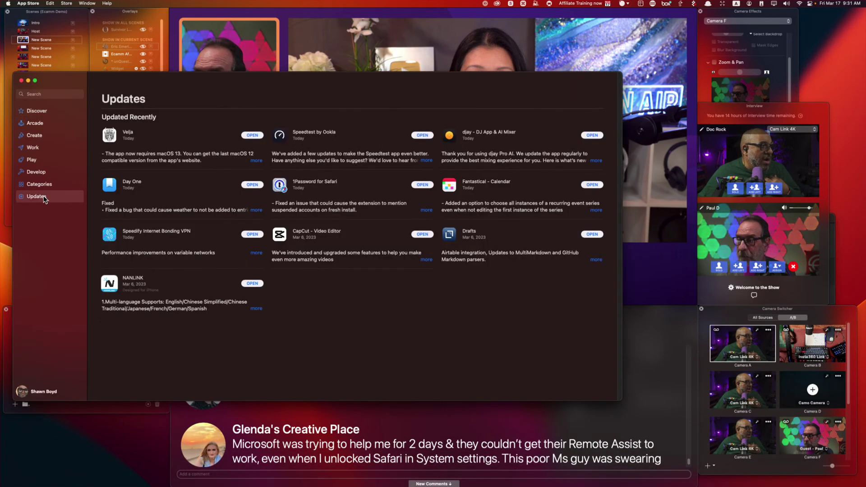
left_click(128, 133)
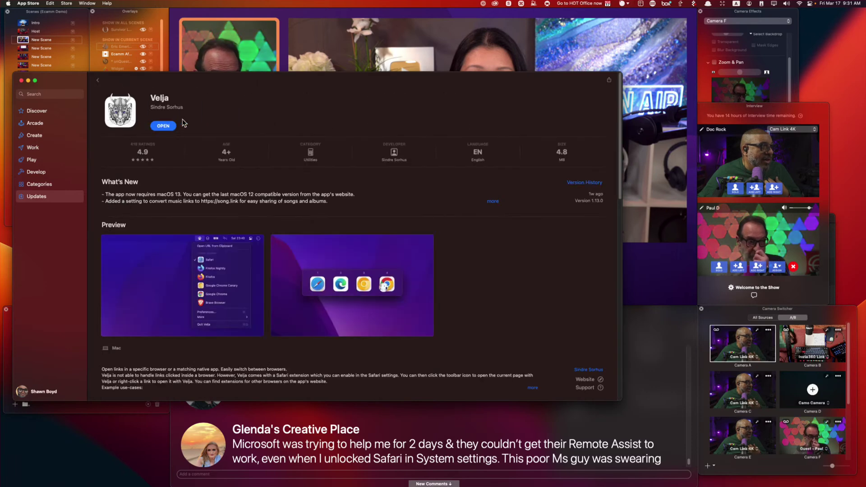
left_click_drag(347, 114, 502, 128)
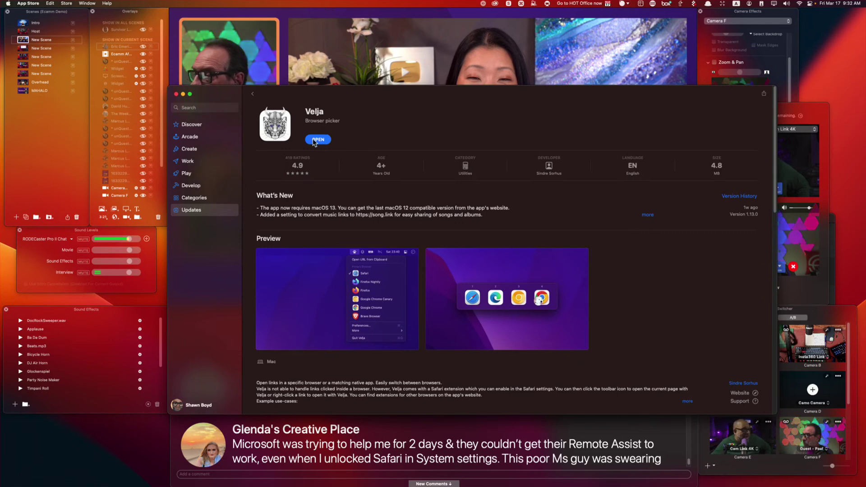
Copy the Velja page link via Share and close the App Store window.
left_click(764, 95)
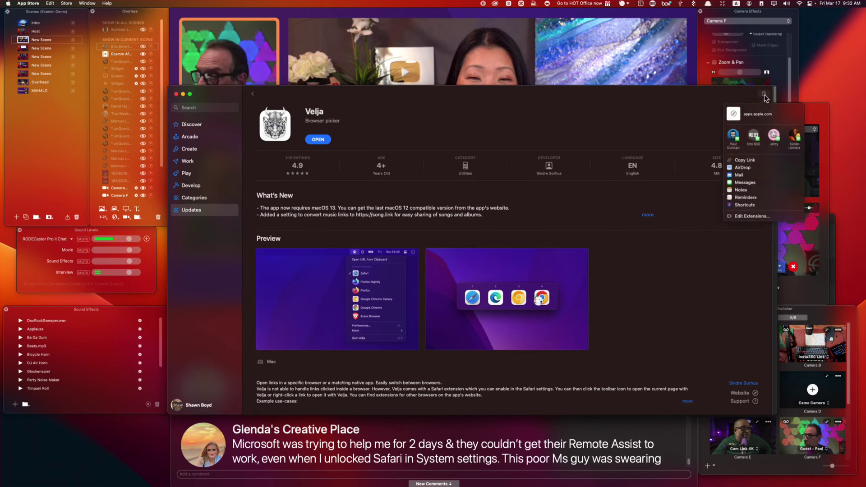
left_click(749, 163)
key("super+f")
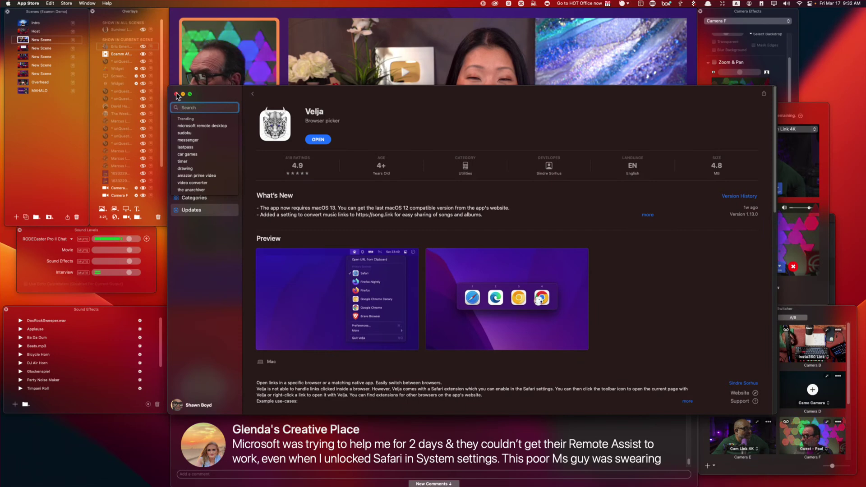
left_click(175, 94)
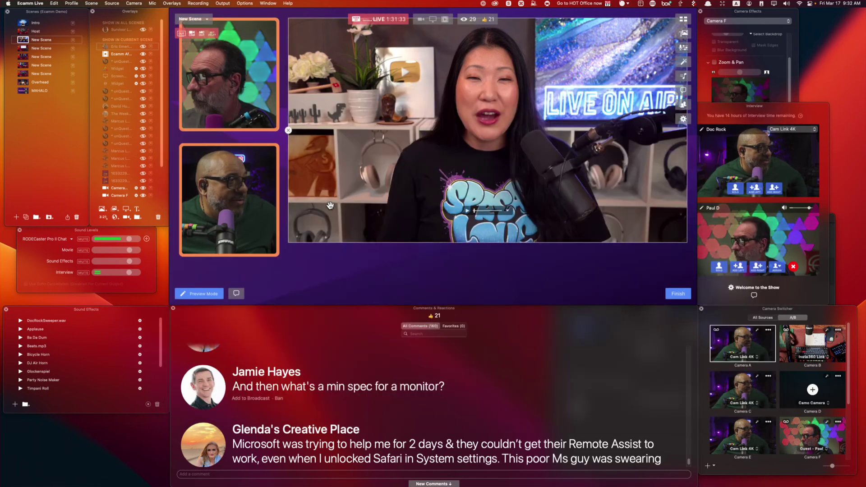
Post the copied Velja App Store link in the chat, then put the car-stereo comment on air.
left_click(345, 473)
key("super+v")
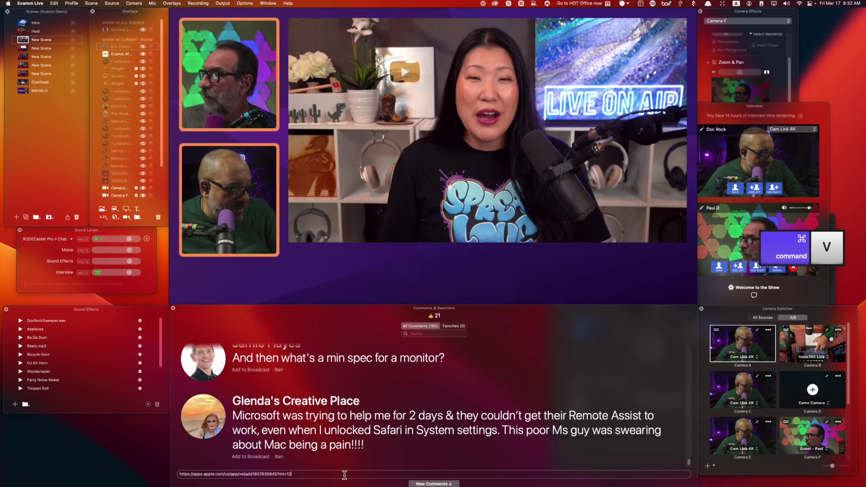
key("Return")
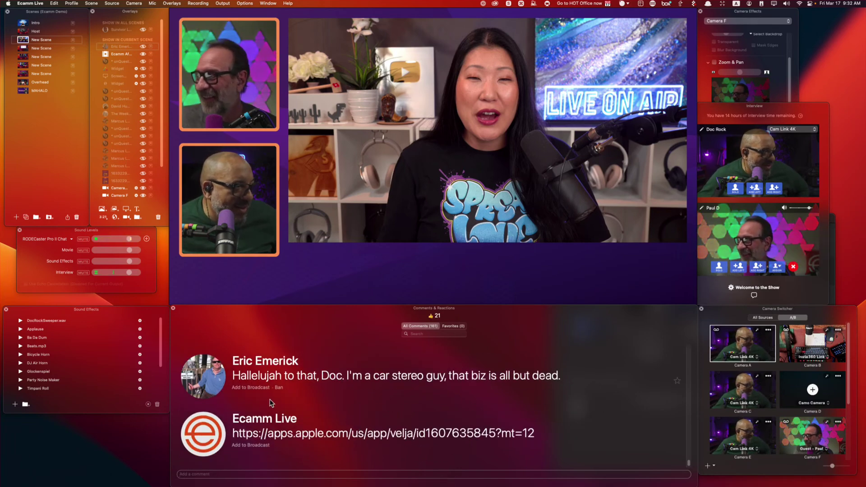
left_click(264, 388)
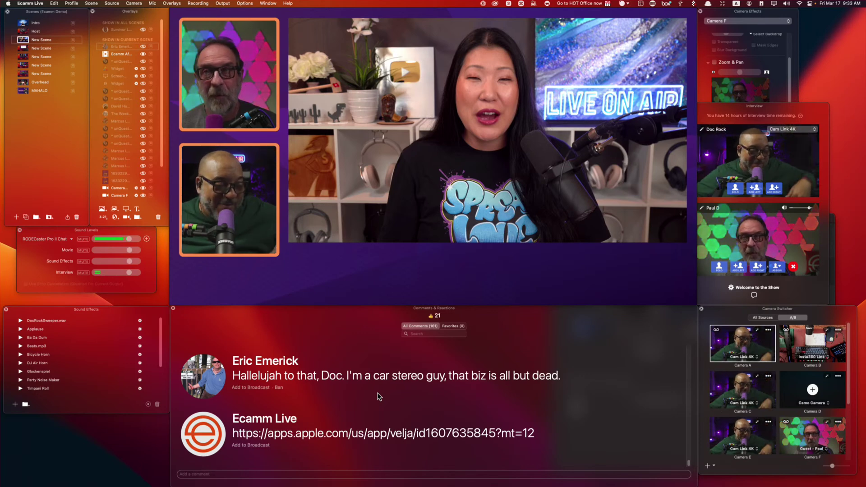
scroll(355, 382, "up", 2)
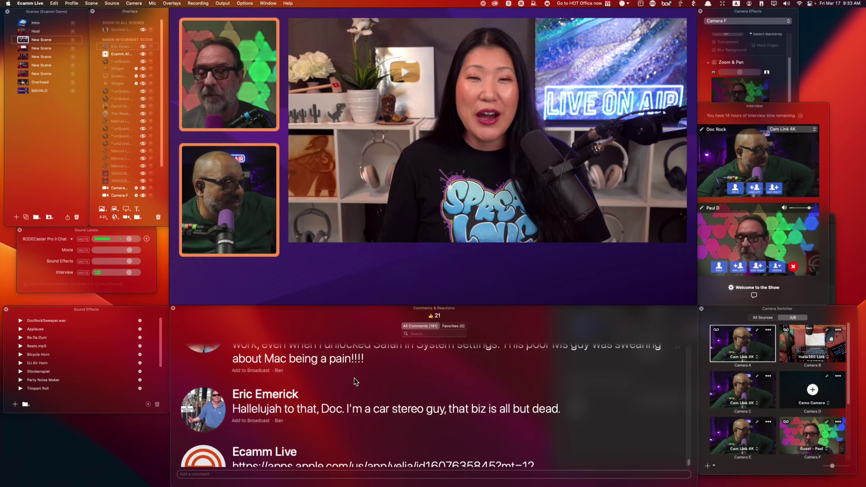
scroll(355, 382, "up", 1)
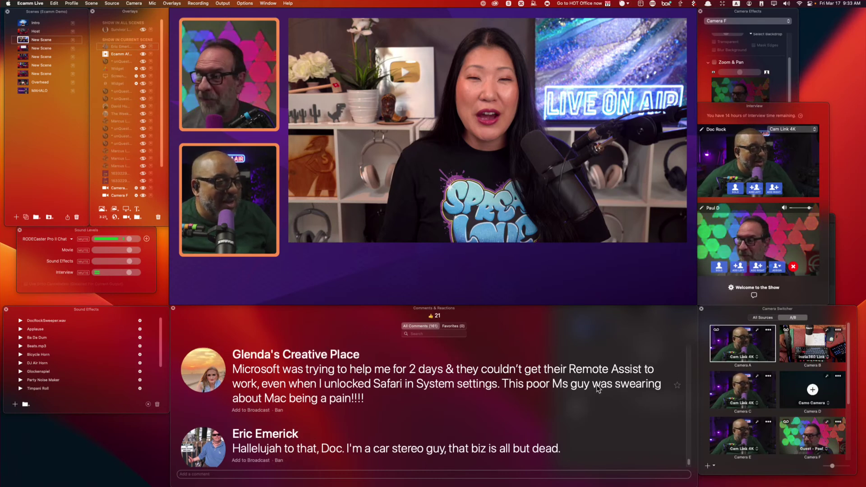
scroll(598, 382, "up", 1)
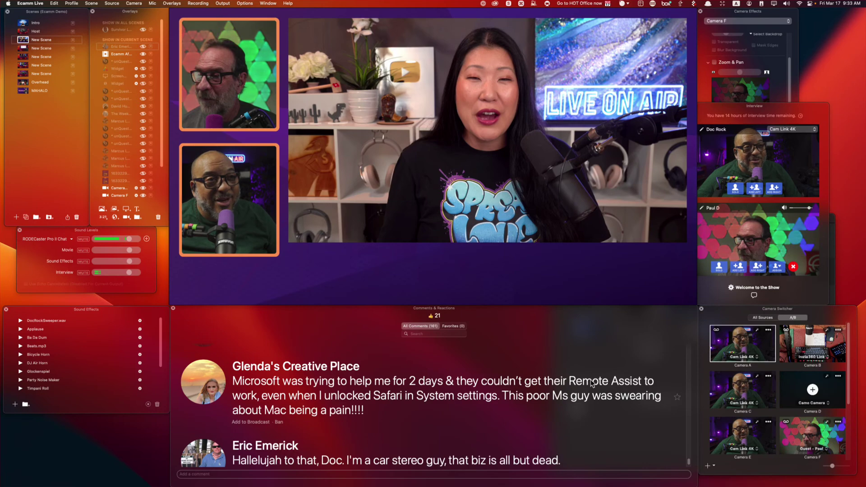
scroll(588, 381, "up", 3)
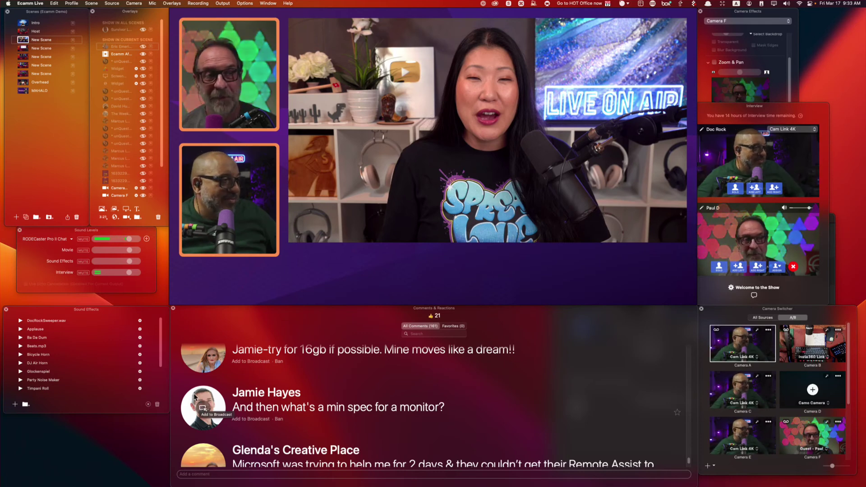
left_click(204, 407)
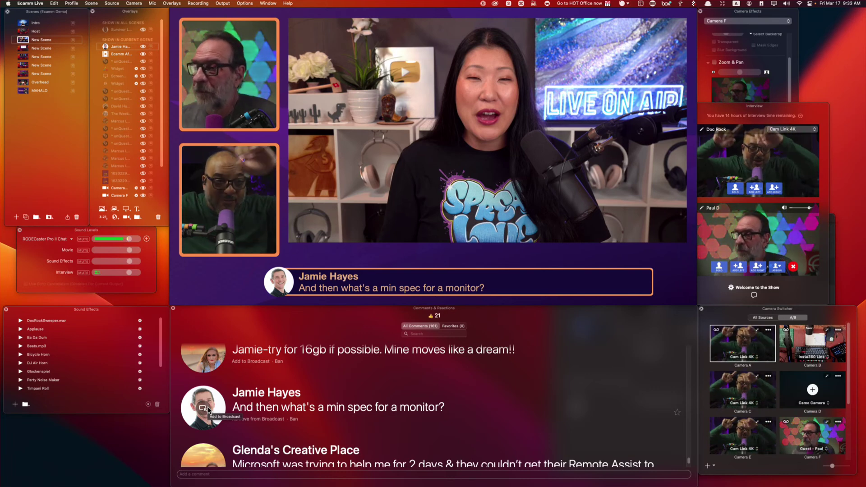
left_click(208, 408)
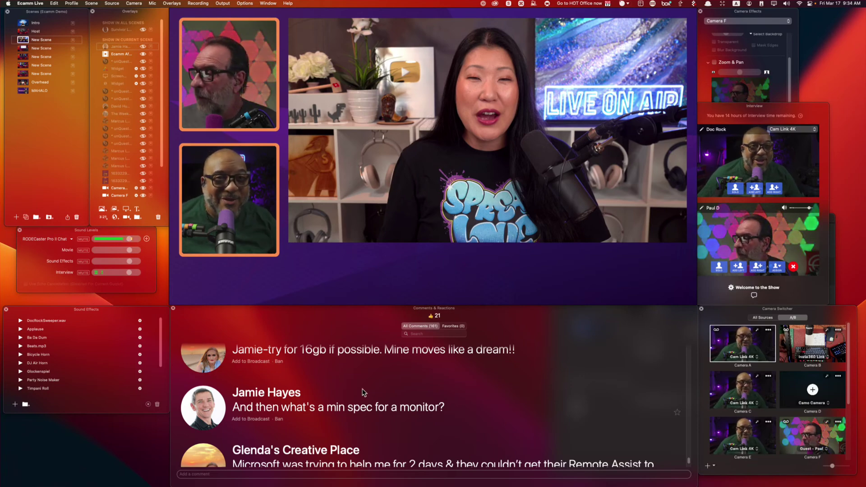
Cycle the Remote Assist, car-stereo and car-audio comments on air, then add a screen-share overlay.
scroll(435, 404, "down", 3)
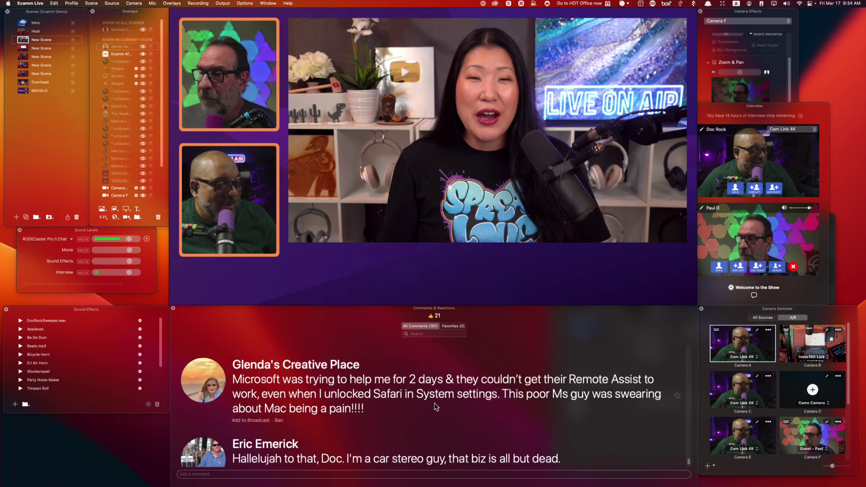
left_click(201, 382)
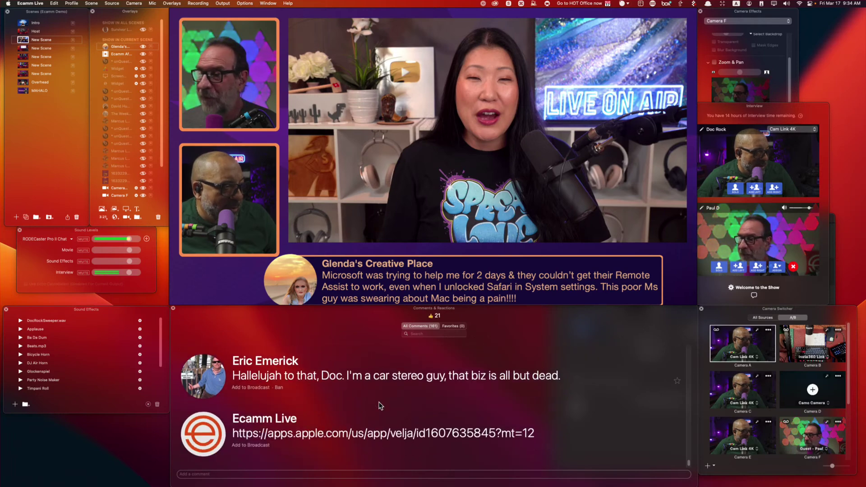
left_click(208, 380)
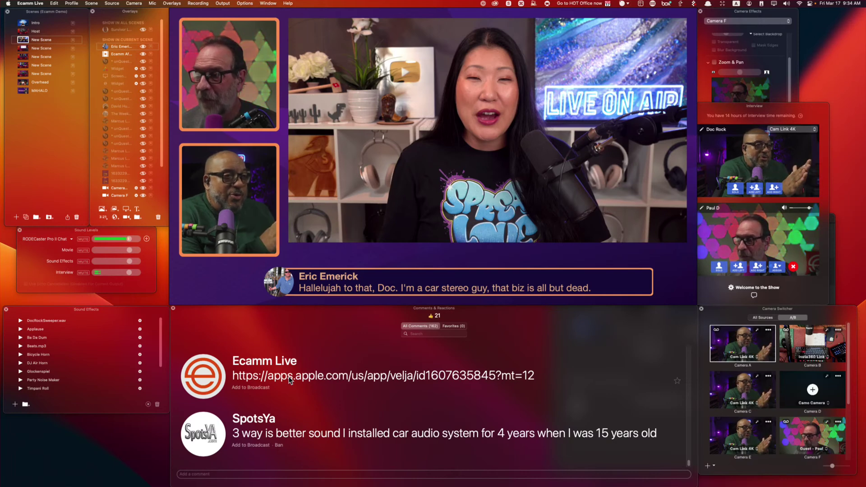
mouse_move(540, 274)
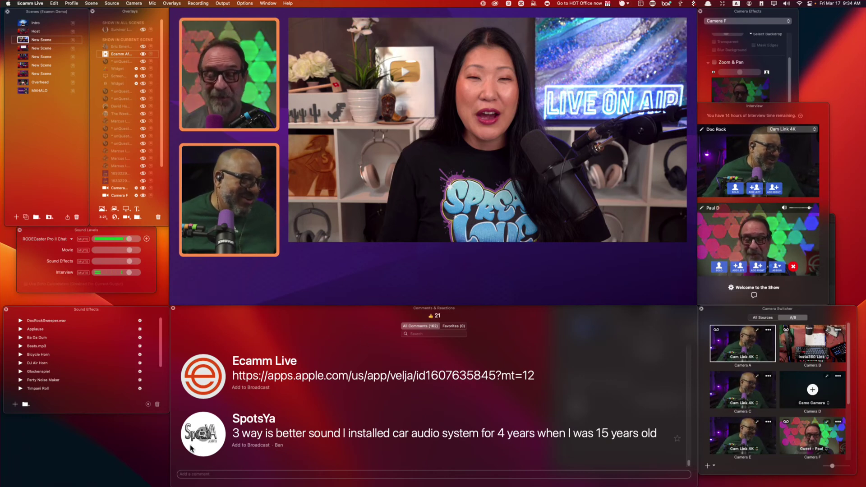
left_click(202, 438)
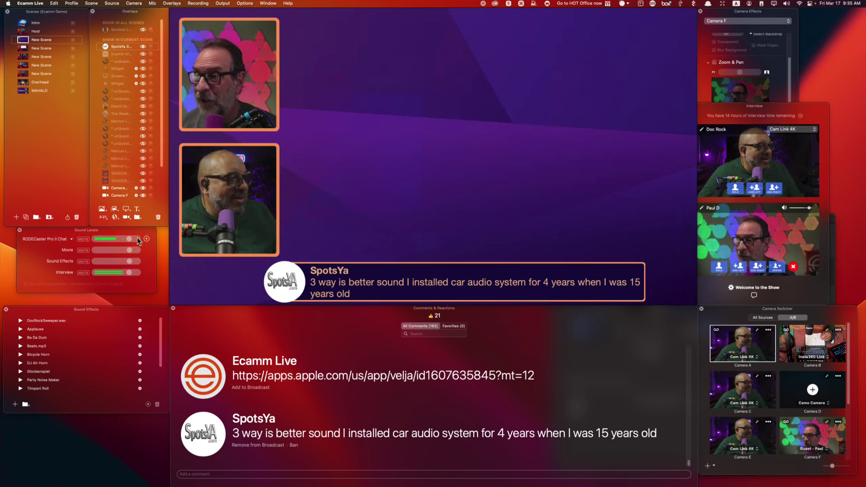
left_click(124, 210)
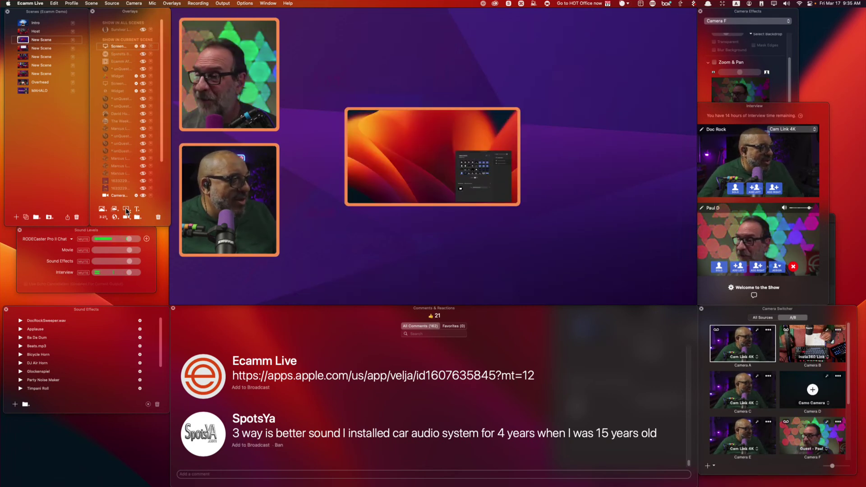
Point the screen overlay at Ecamm Live's Sound Effects window and enlarge it at top right.
left_click(344, 161)
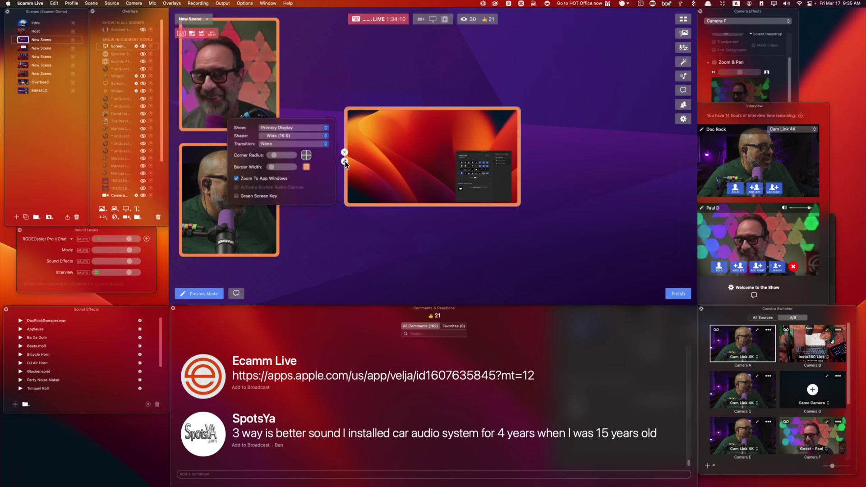
left_click(303, 129)
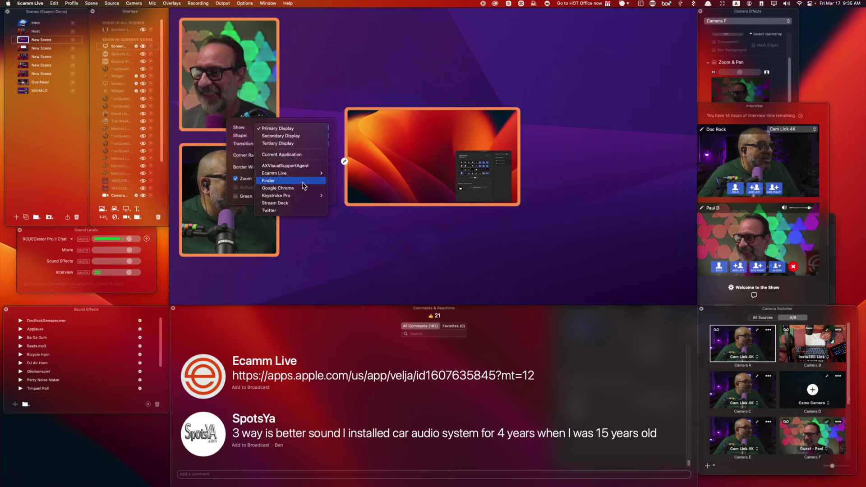
mouse_move(311, 173)
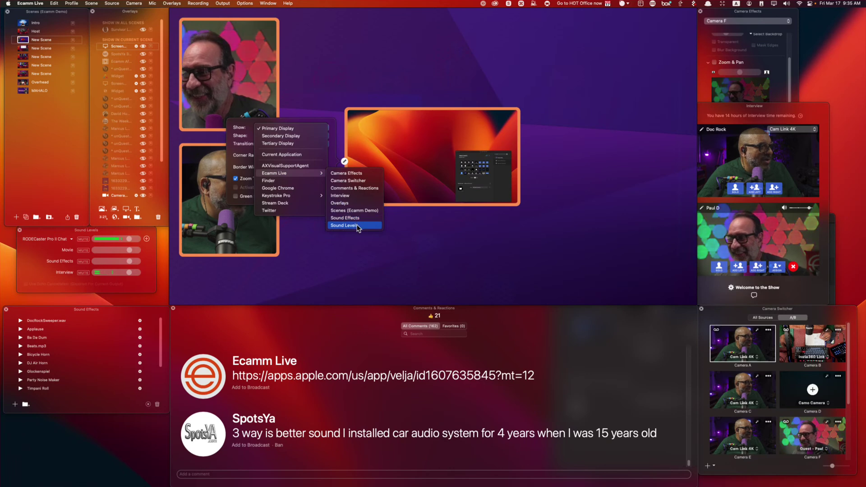
left_click(357, 218)
left_click_drag(471, 167, 606, 87)
left_click_drag(483, 125, 329, 212)
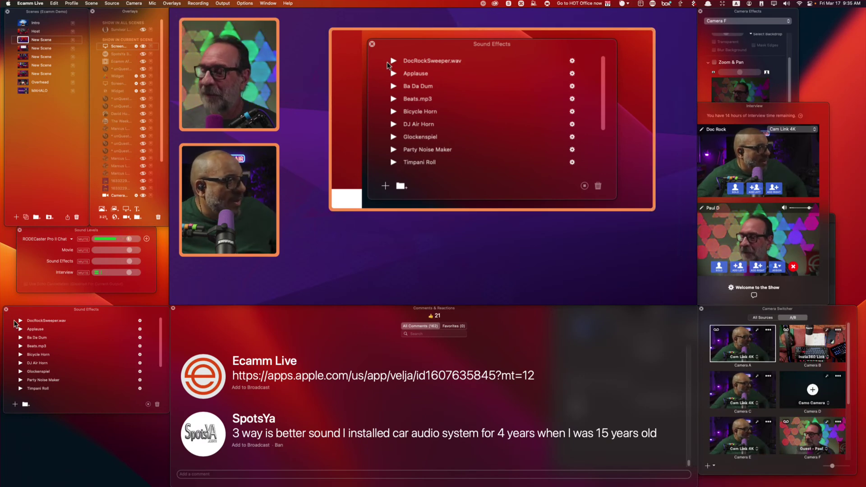
Adjust the first sound effect's volume and play DocRockSweeper.wav on air.
left_click(140, 321)
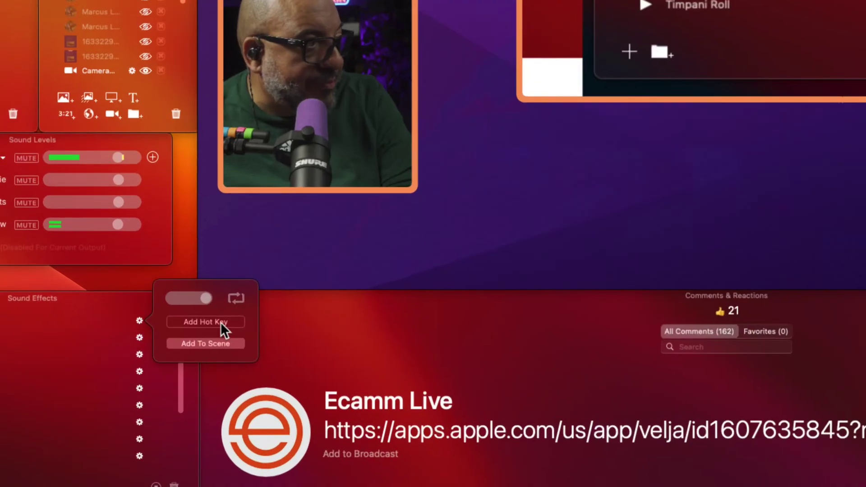
mouse_move(203, 297)
left_mouse_down()
mouse_move(181, 302)
mouse_move(211, 309)
left_mouse_up()
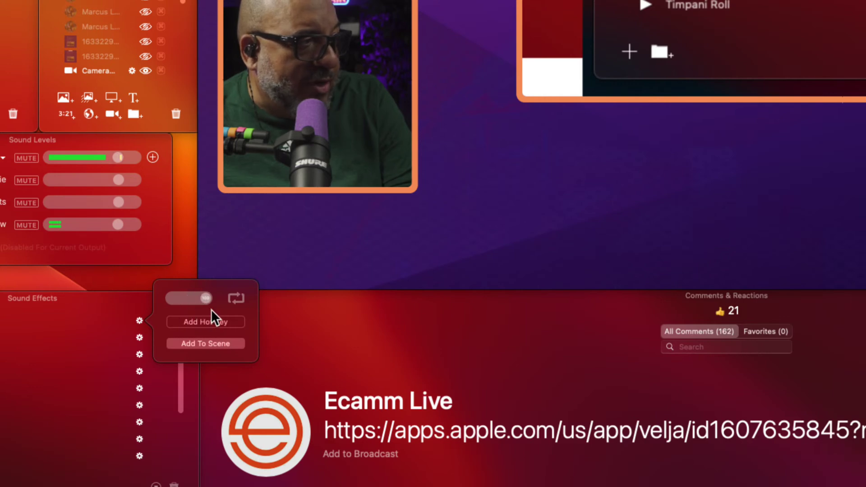
left_click(239, 301)
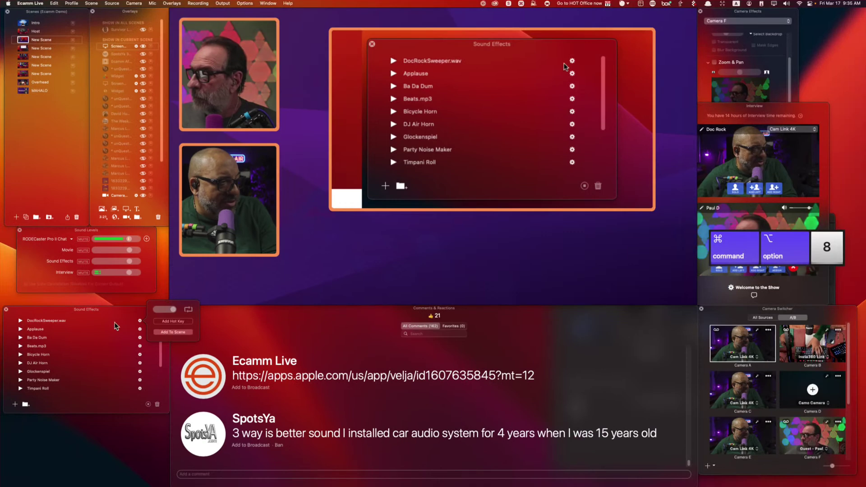
left_click(20, 321)
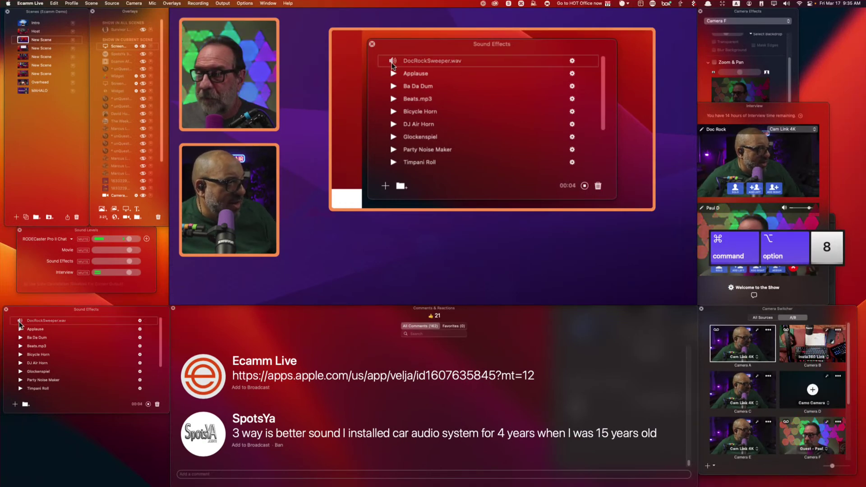
left_click(140, 320)
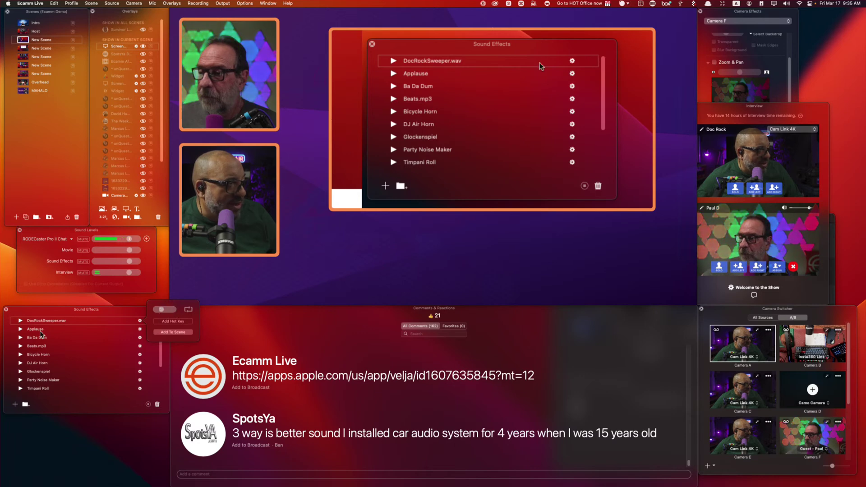
left_click(20, 321)
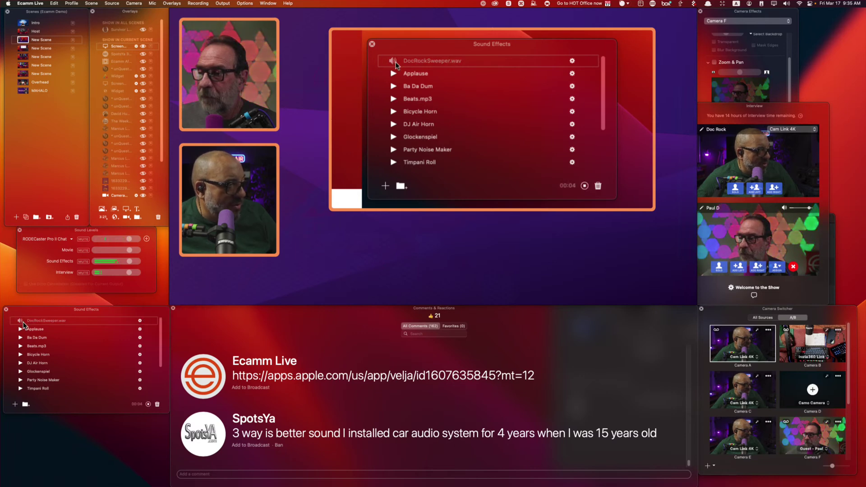
Give DocRockSweeper.wav a hot key and trigger it with that key.
left_click(140, 320)
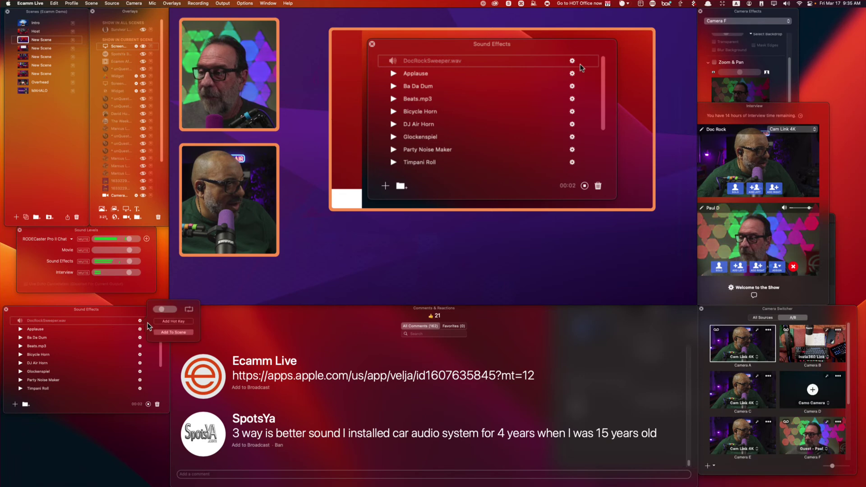
key("r")
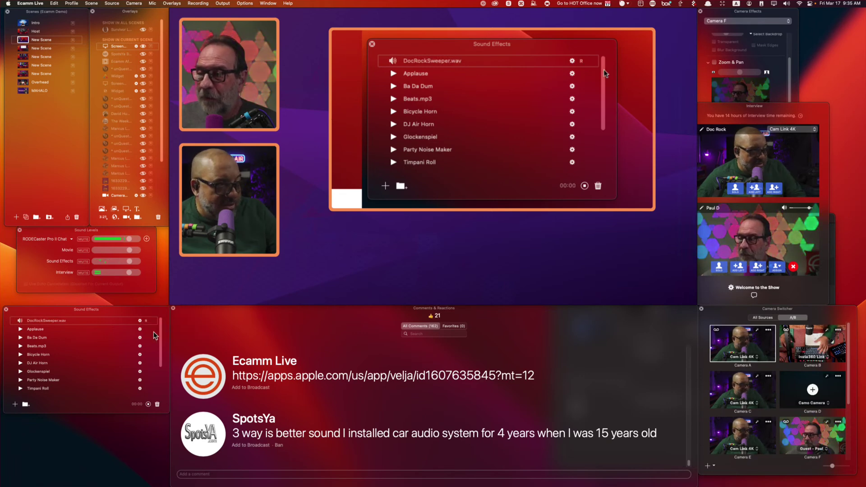
key("r")
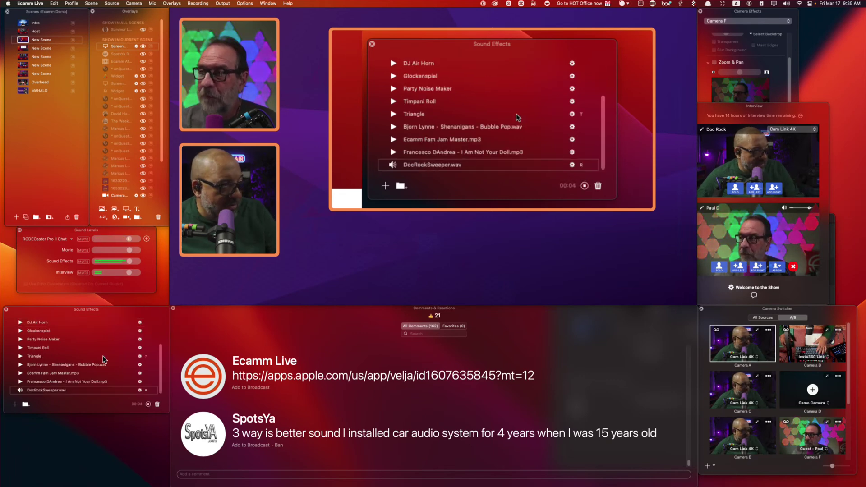
Trigger the Triangle sound by hot key, then play Shenanigans - Bubble Pop and I Am Not Your Doll.
key("t")
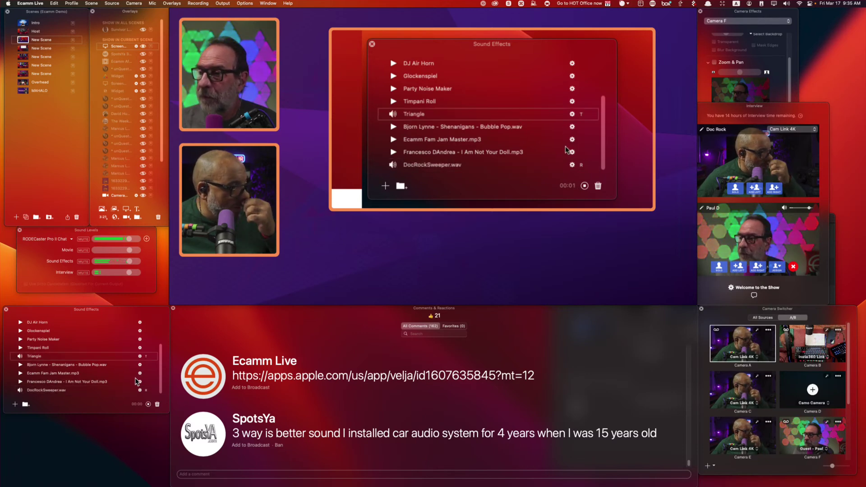
scroll(563, 144, "up", 5)
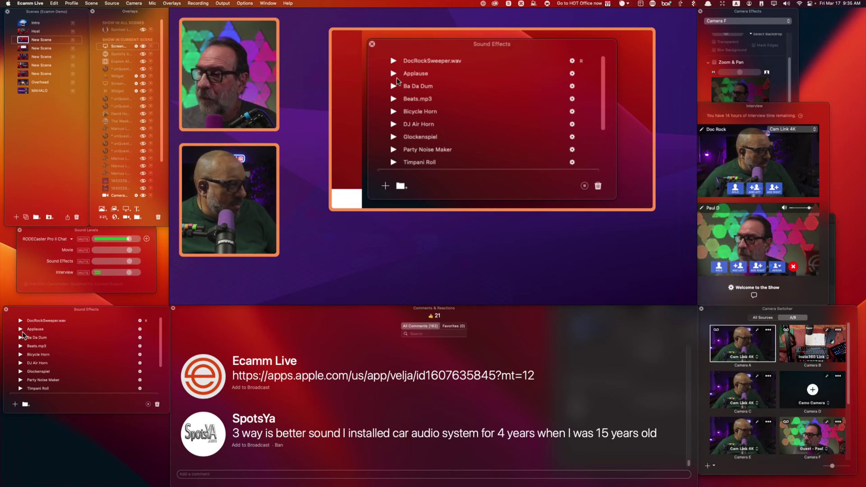
scroll(49, 351, "down", 5)
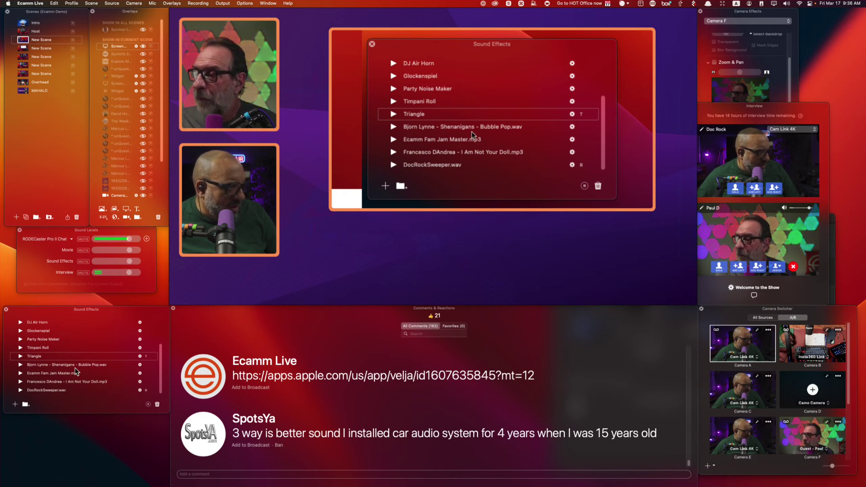
left_click(394, 128)
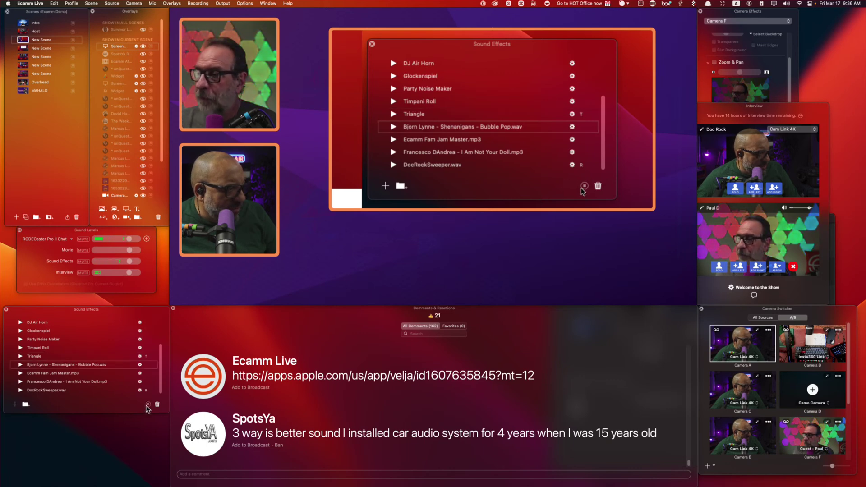
left_click(393, 152)
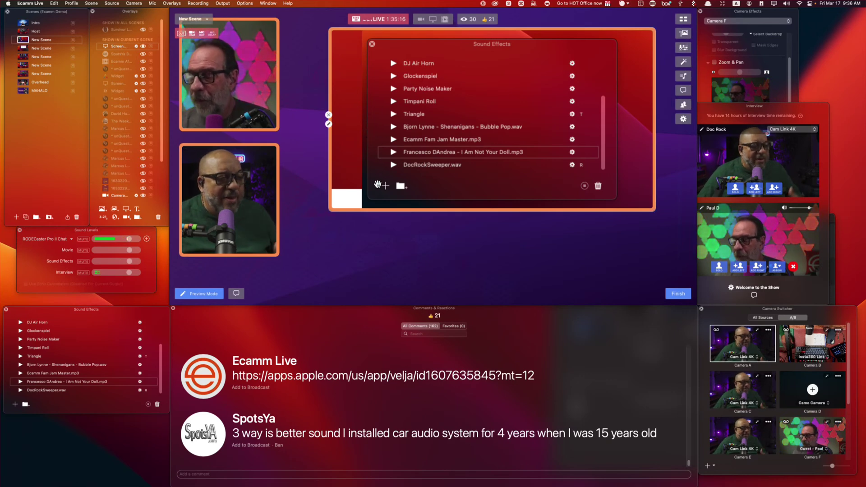
Switch the screen-share overlay to Ecamm Live's Comments & Reactions window and narrow that window.
left_click(328, 124)
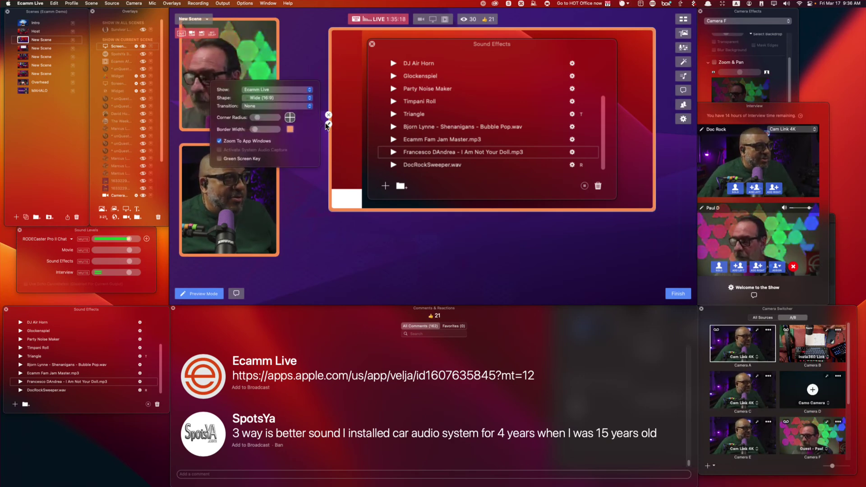
left_click(277, 90)
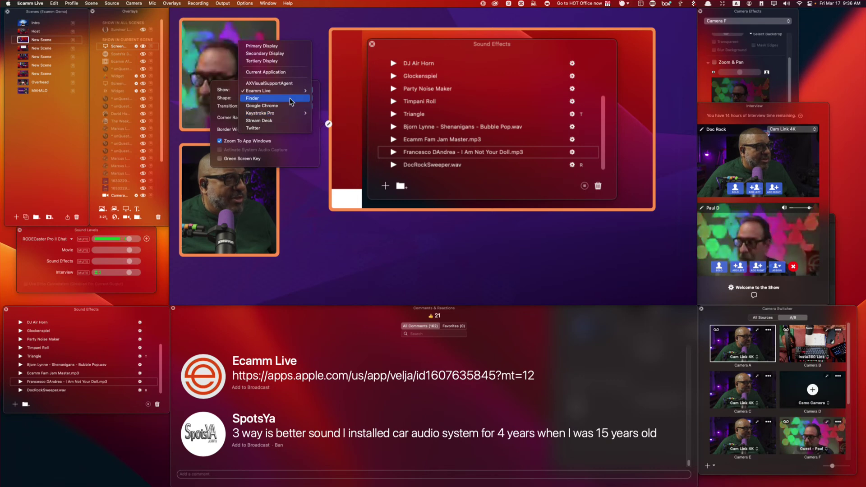
mouse_move(290, 93)
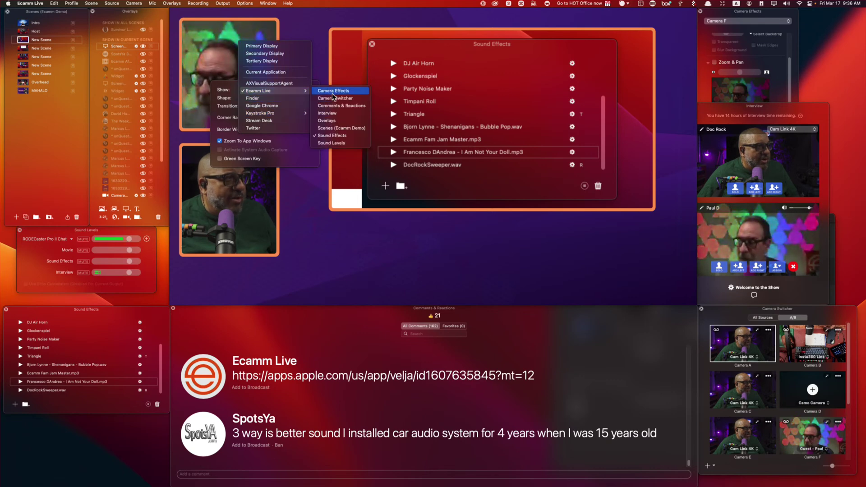
left_click(355, 105)
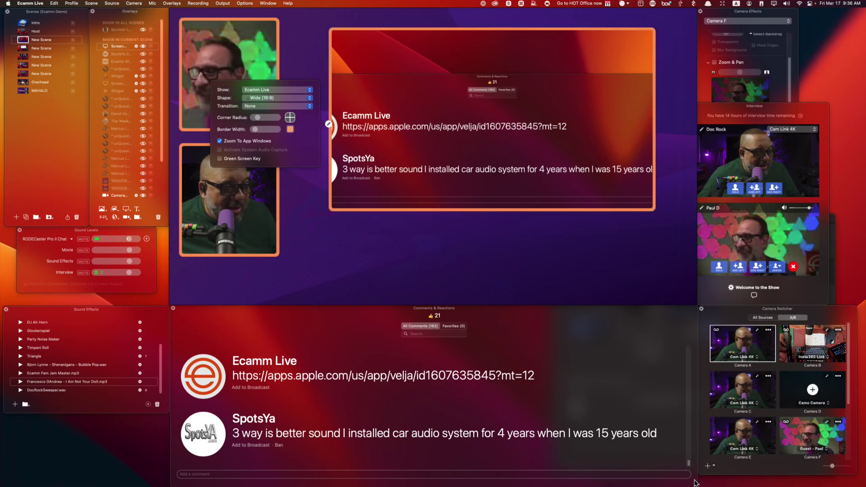
left_click_drag(697, 482, 496, 482)
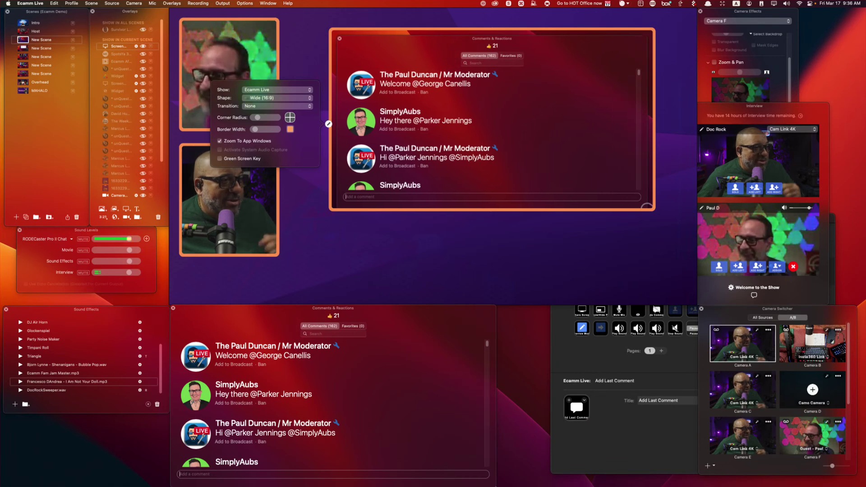
Close the Stream Deck window and dismiss the screen-share settings.
left_click(618, 427)
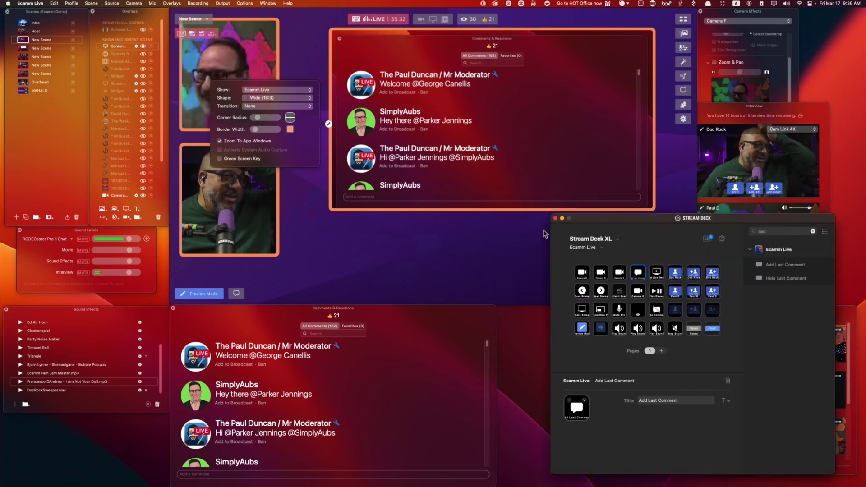
left_click(555, 218)
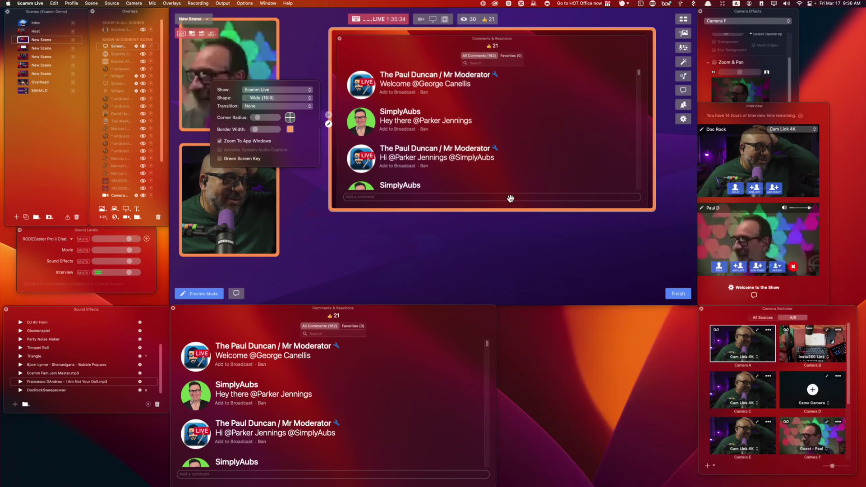
left_click(328, 124)
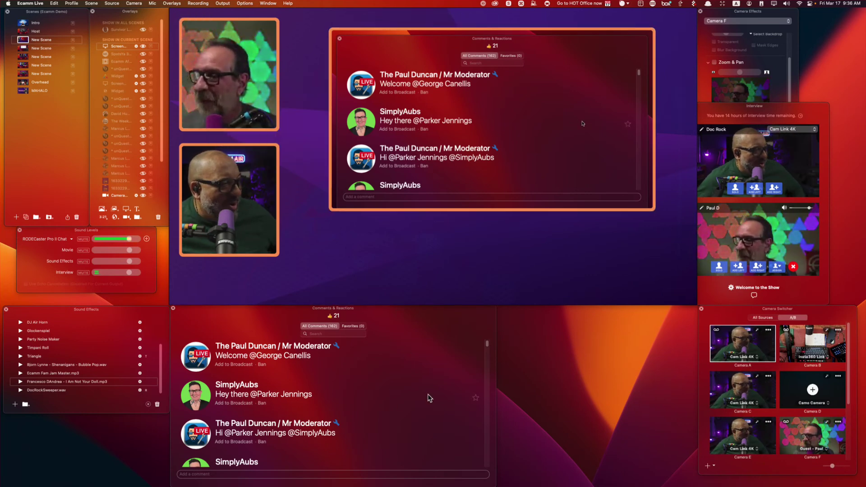
Scroll to the moderator's 'Q: Your question should look like this' comment and put it on air.
scroll(422, 393, "down", 3)
scroll(422, 395, "down", 10)
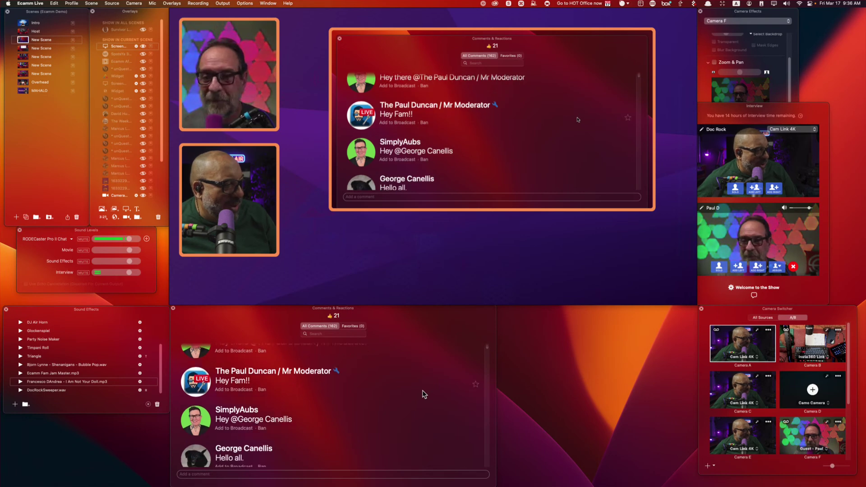
scroll(423, 390, "down", 8)
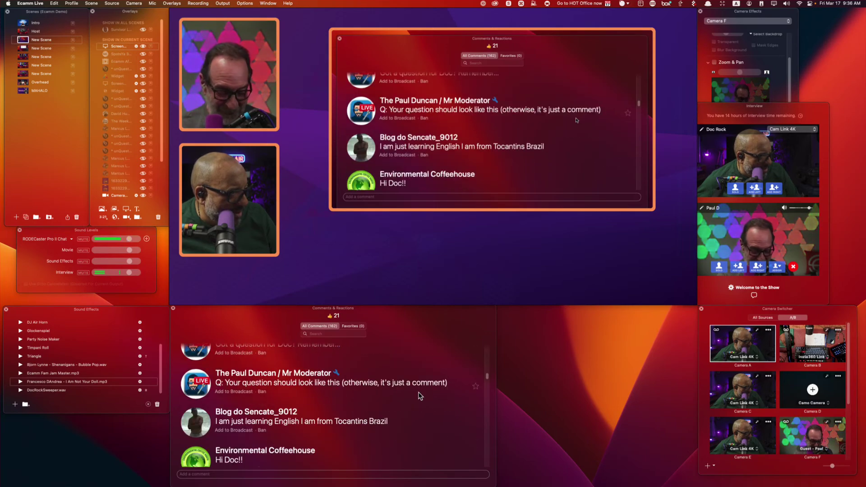
left_click(196, 386)
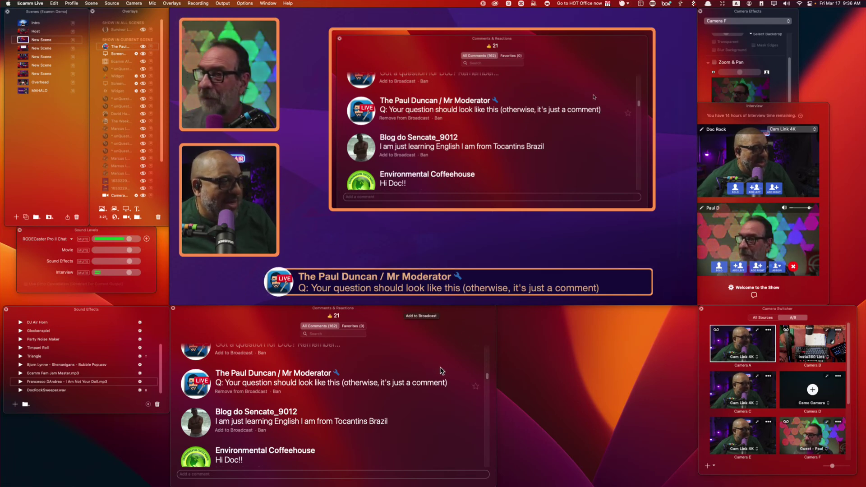
scroll(374, 394, "down", 5)
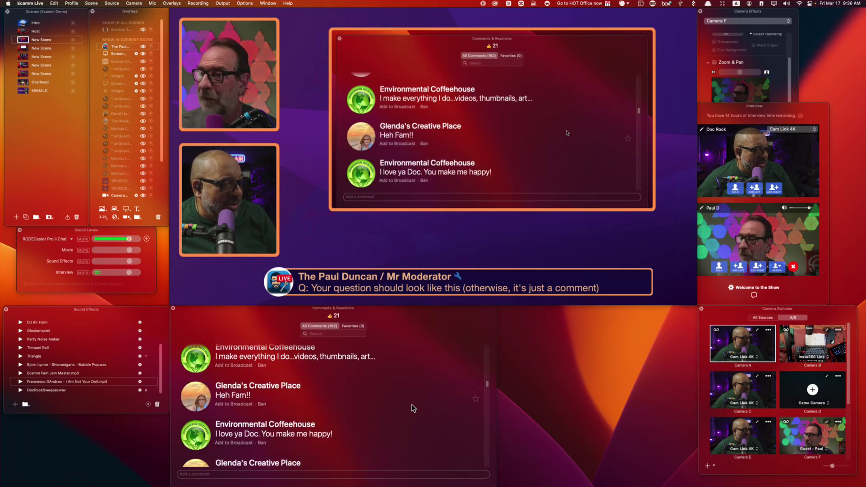
scroll(314, 436, "down", 5)
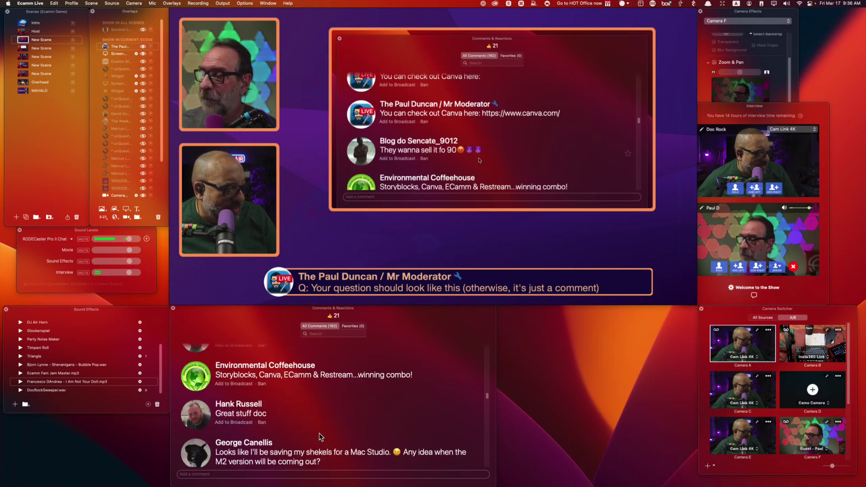
scroll(319, 433, "down", 2)
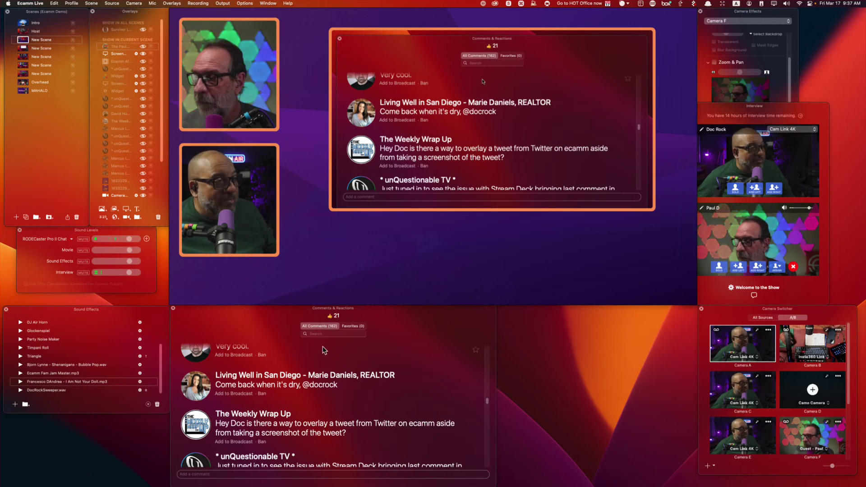
Filter comments by 'q' and show the multiple-YouTube-comments and browser-control questions on air.
left_click(331, 334)
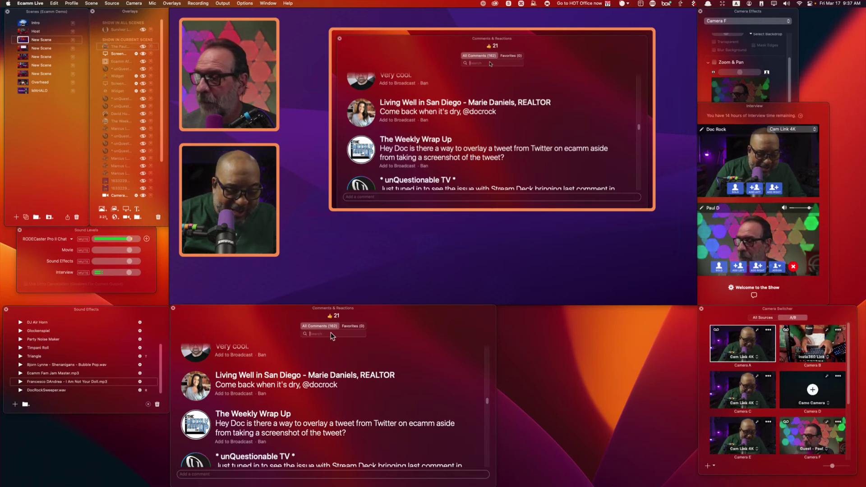
type("q")
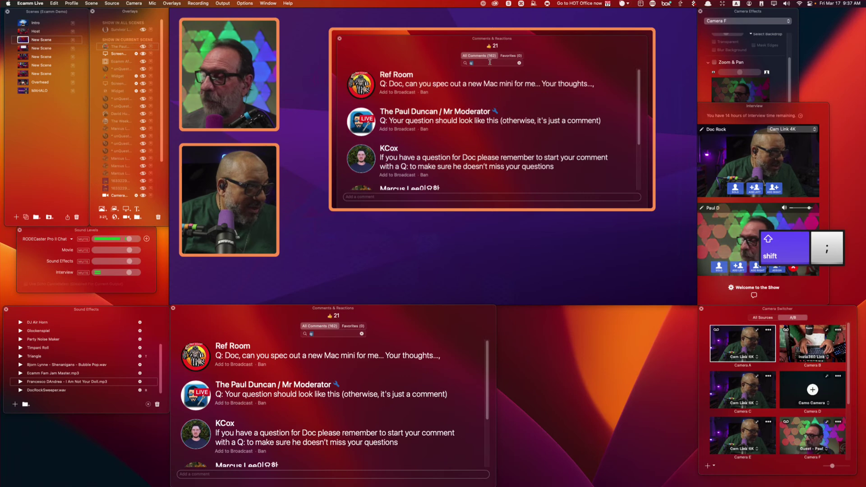
scroll(397, 377, "down", 3)
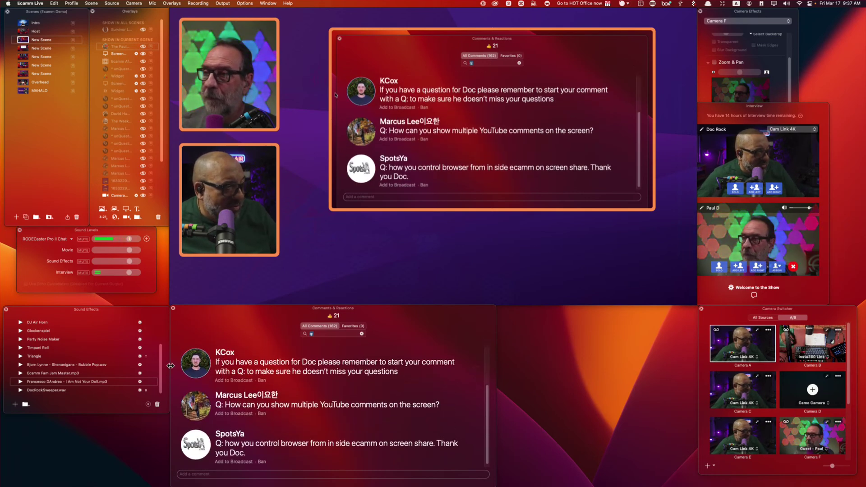
left_click(194, 409)
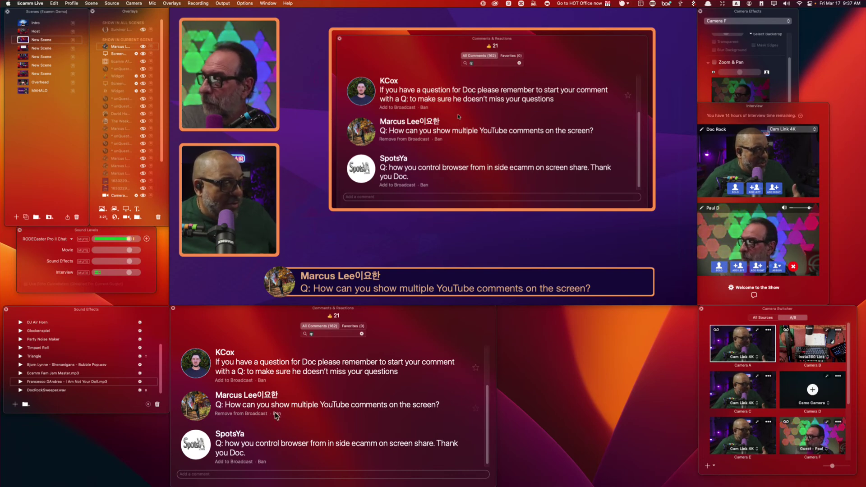
left_click(205, 441)
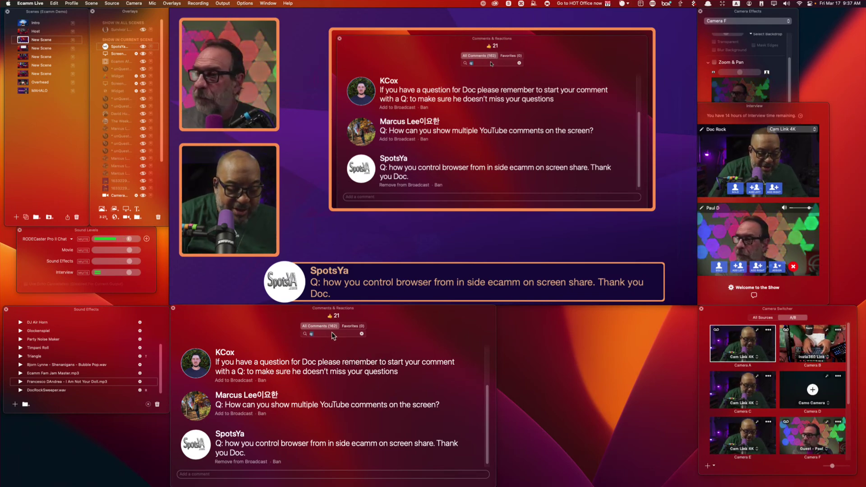
Search 'stream deck', then 'audio', put the car-audio comment on air and clear the filter.
type("stream")
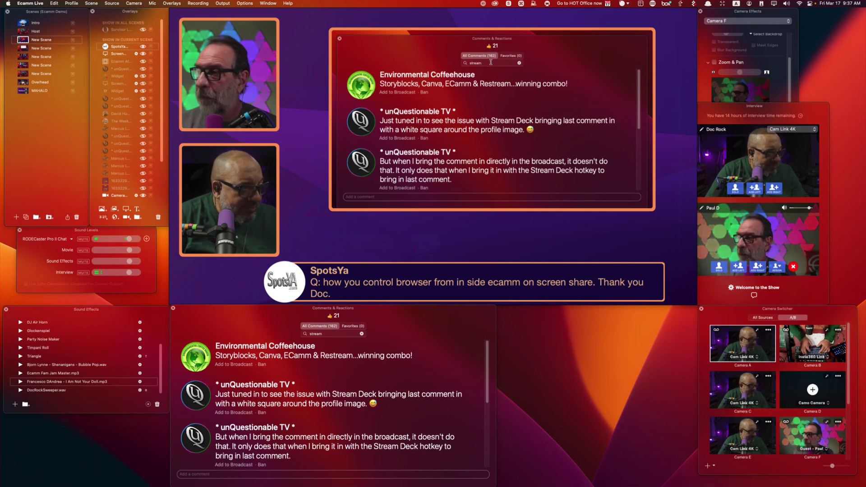
type("deck")
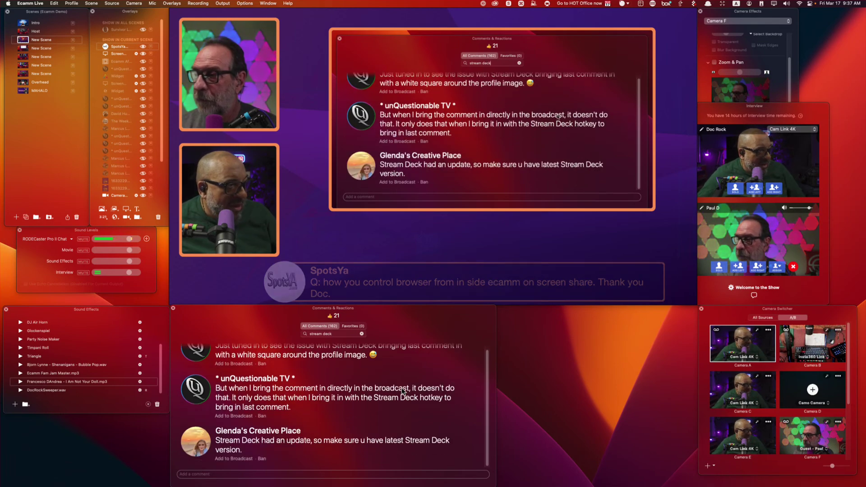
left_click(362, 334)
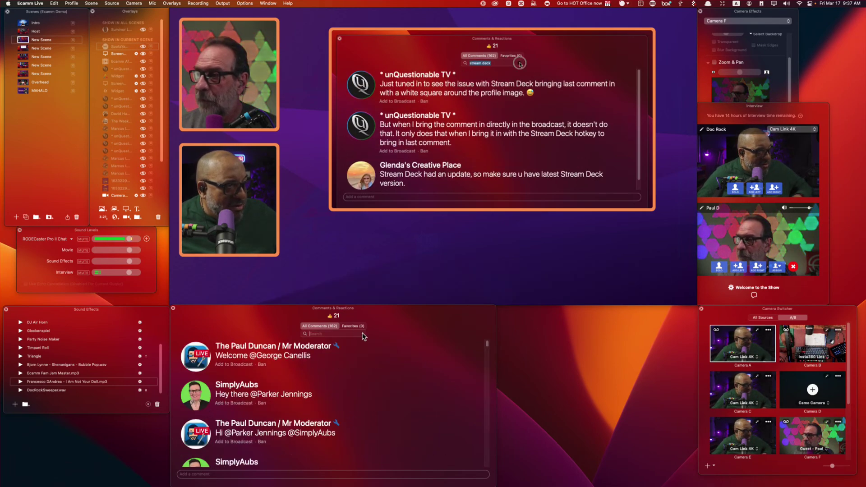
type("audio")
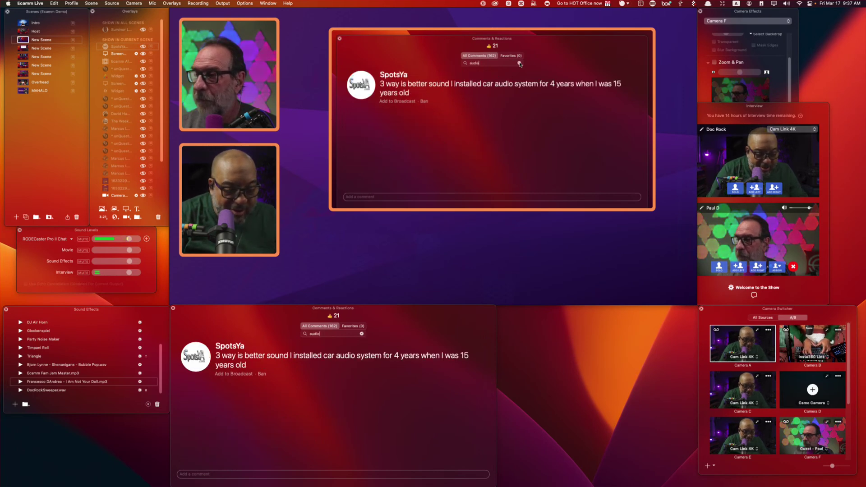
left_click(195, 359)
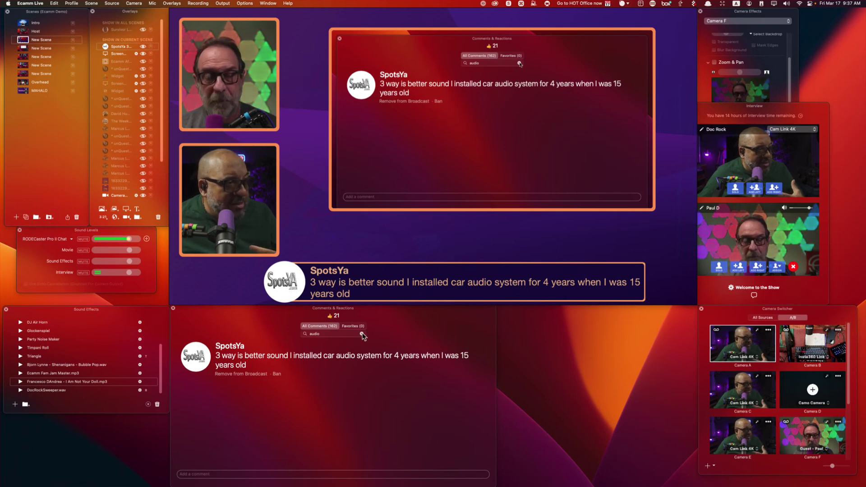
left_click(361, 334)
scroll(360, 365, "down", 20)
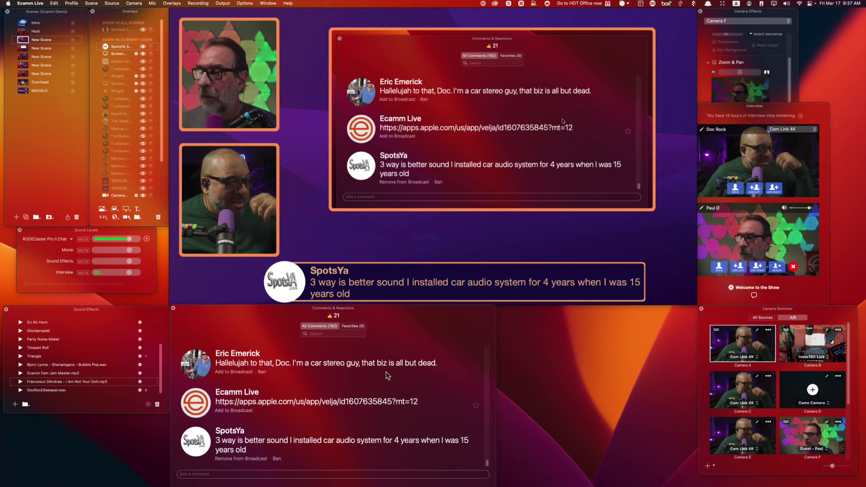
Filter the Comments & Reactions list to Favorites, showing only the three starred viewer questions.
scroll(392, 413, "up", 10)
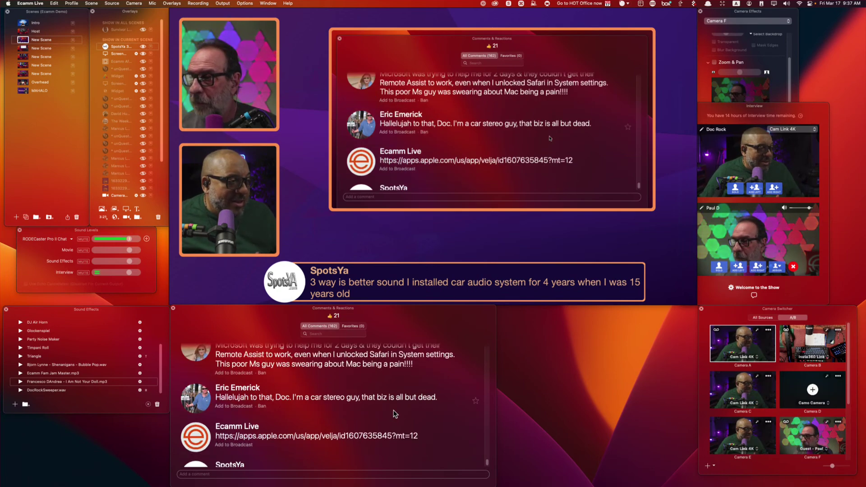
scroll(428, 404, "up", 5)
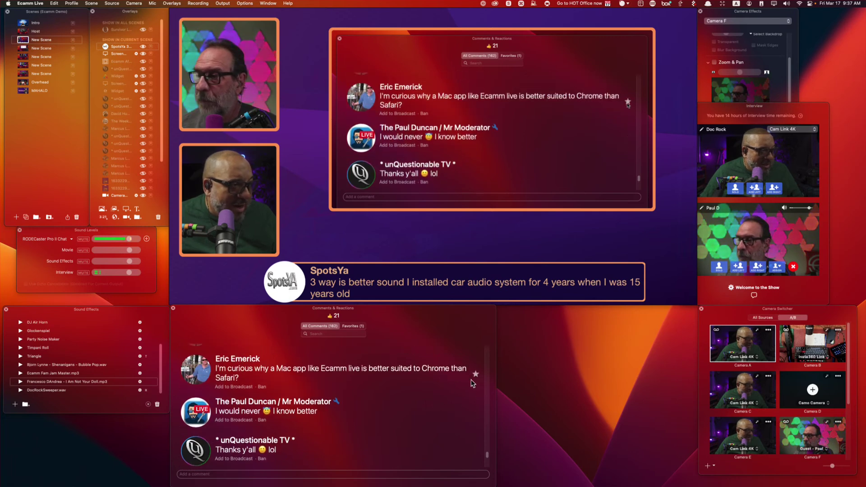
scroll(401, 398, "down", 5)
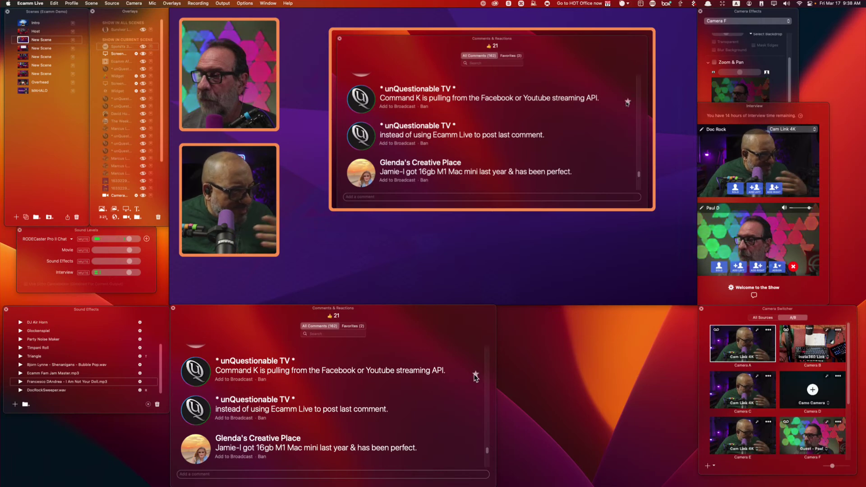
scroll(418, 395, "up", 3)
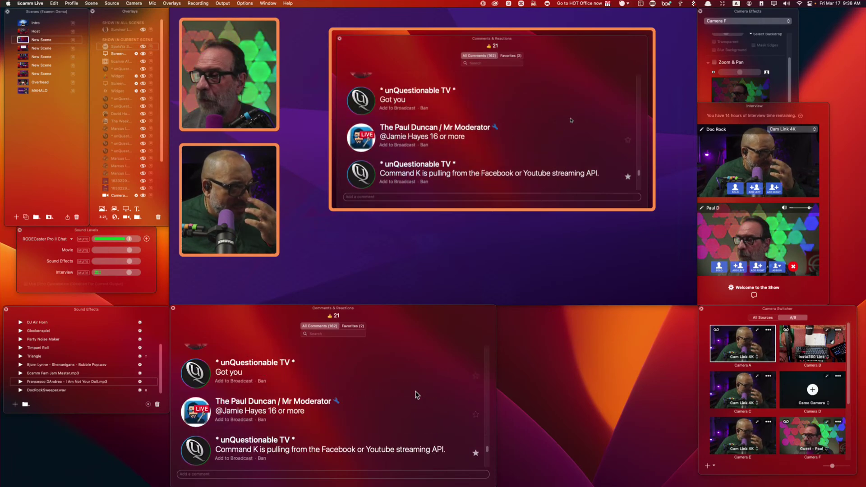
scroll(417, 395, "up", 2)
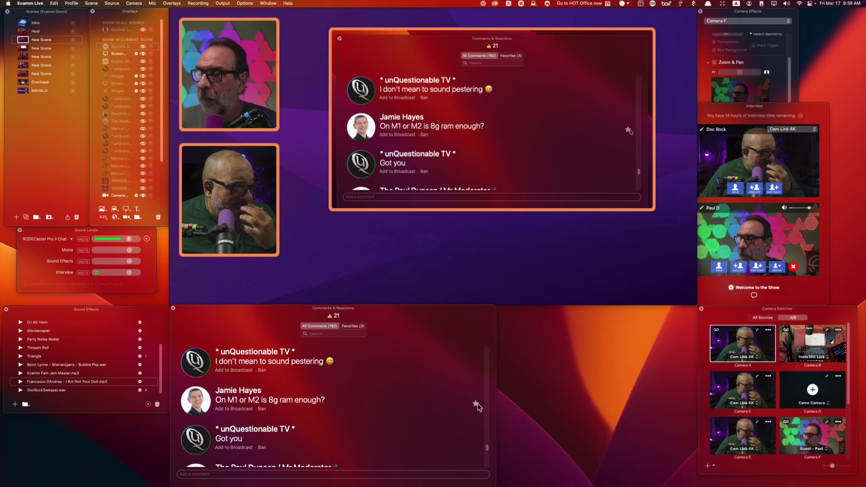
left_click(360, 329)
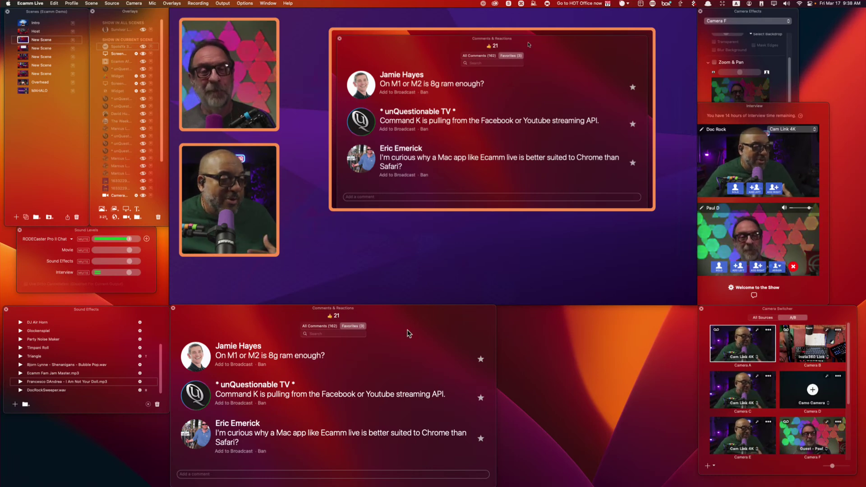
Unstar two favourites and briefly air the Command K comment, leaving only the Chrome-versus-Safari question.
left_click(481, 360)
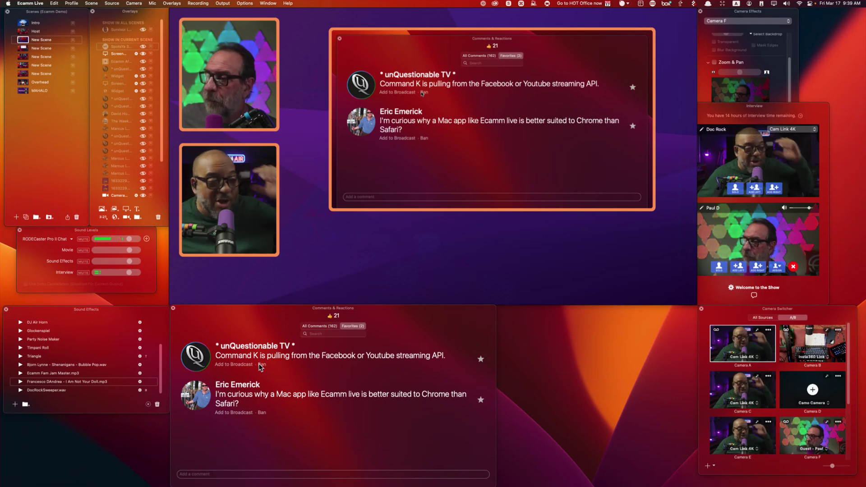
left_click(235, 364)
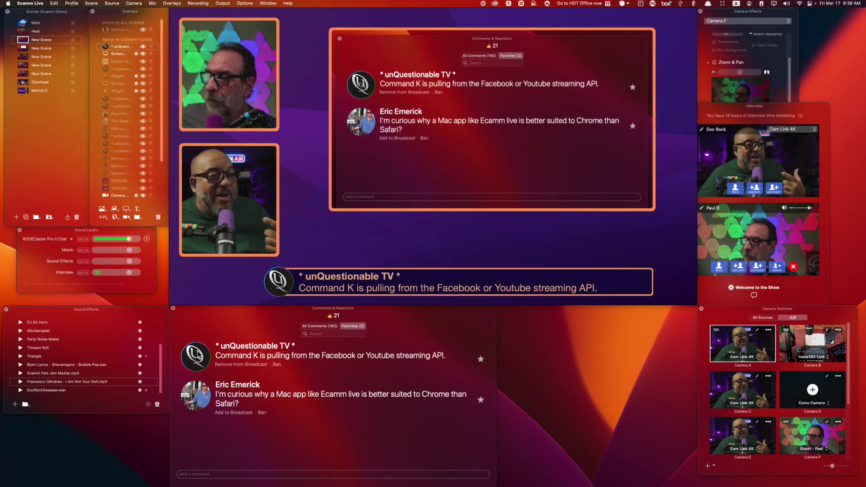
mouse_move(289, 283)
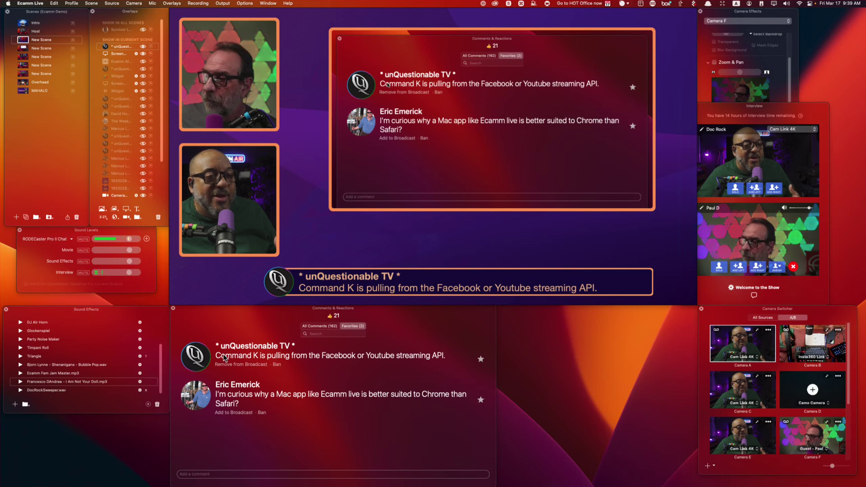
left_click(224, 359)
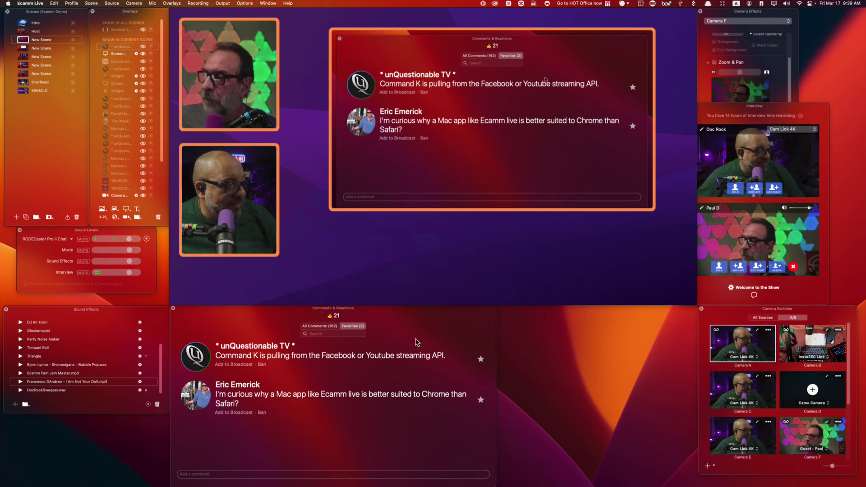
left_click(481, 360)
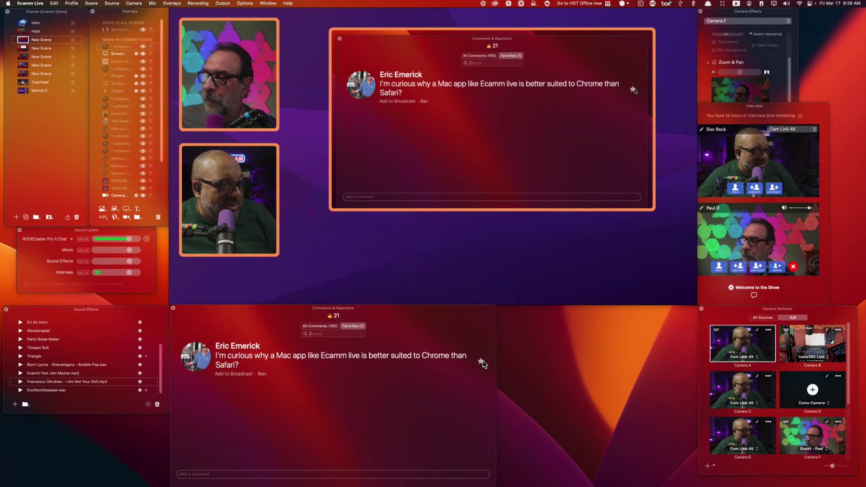
Widen the comments window, clear the comment overlay and switch to the browser screen-share scene.
left_click_drag(496, 372, 697, 383)
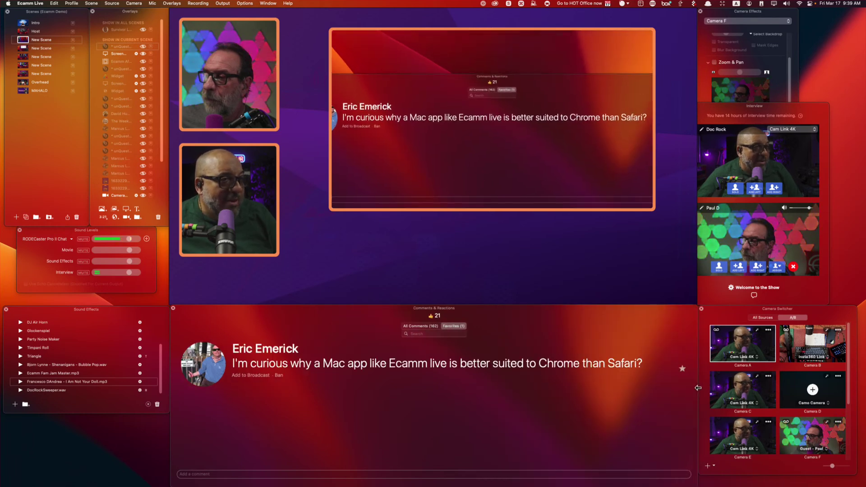
left_click(330, 116)
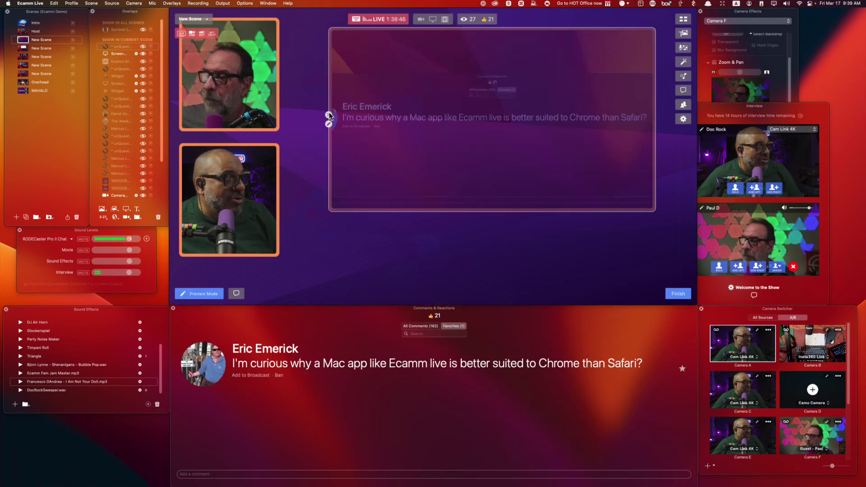
left_click(24, 49)
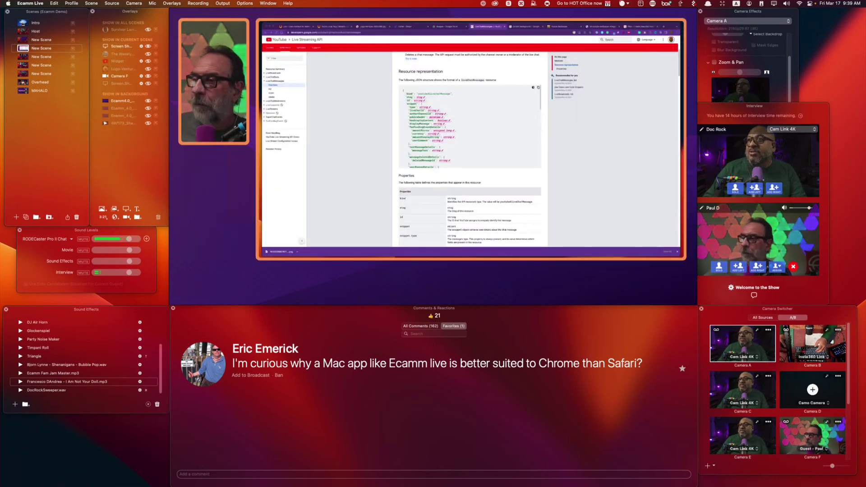
Search 'orien browser' in the shared Chrome and open the Orion Browser by Kagi page.
left_click(415, 33)
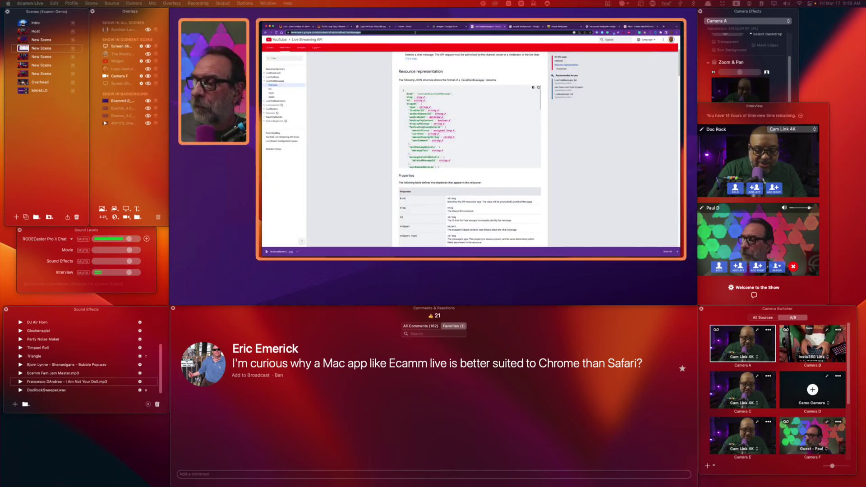
type("orien")
key("Return")
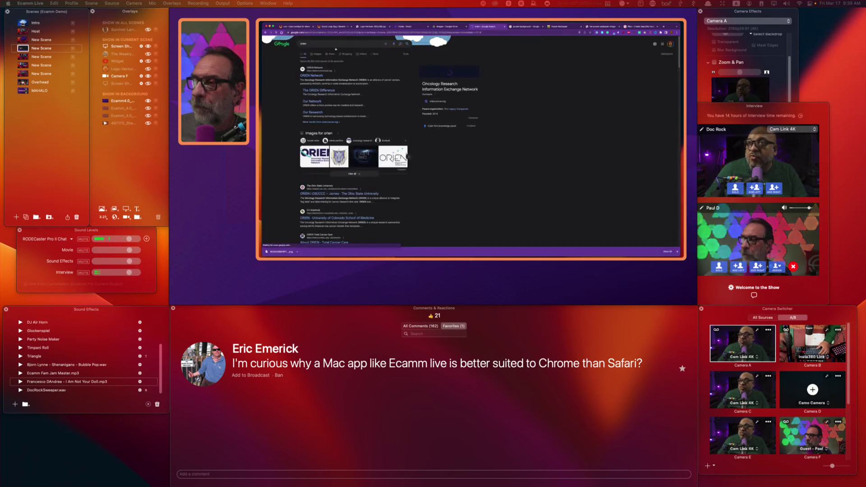
left_click(335, 45)
type("browser")
key("Return")
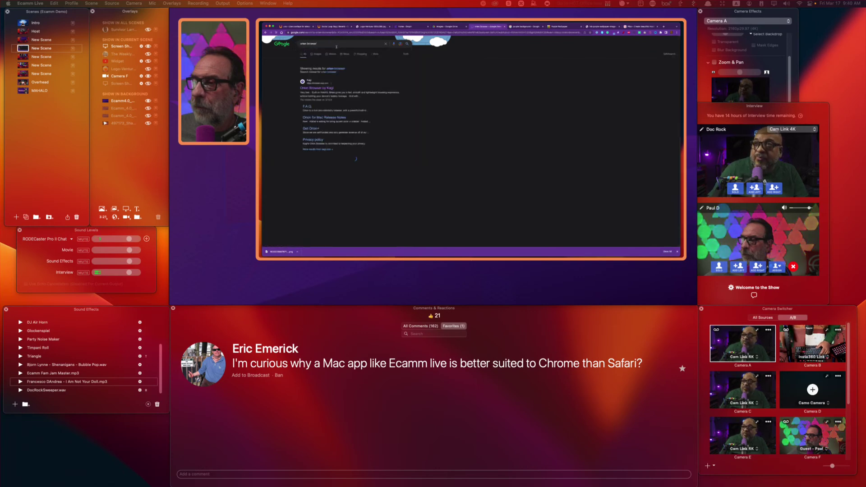
left_click(316, 86)
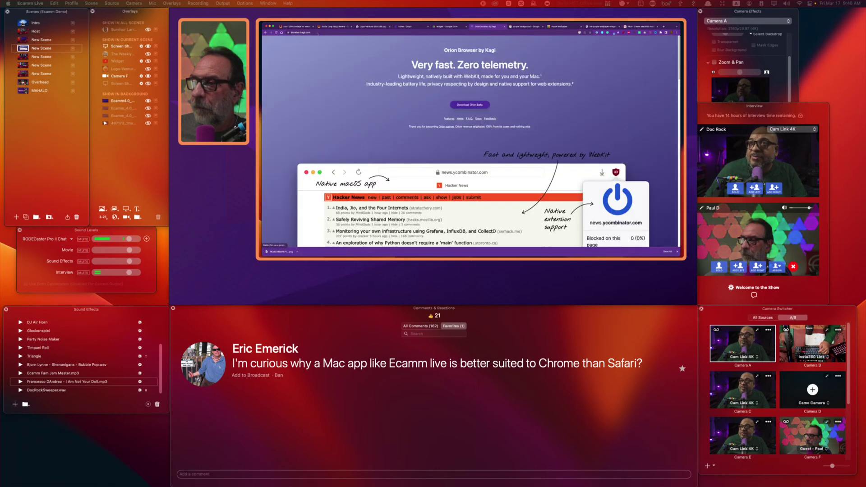
left_click(317, 33)
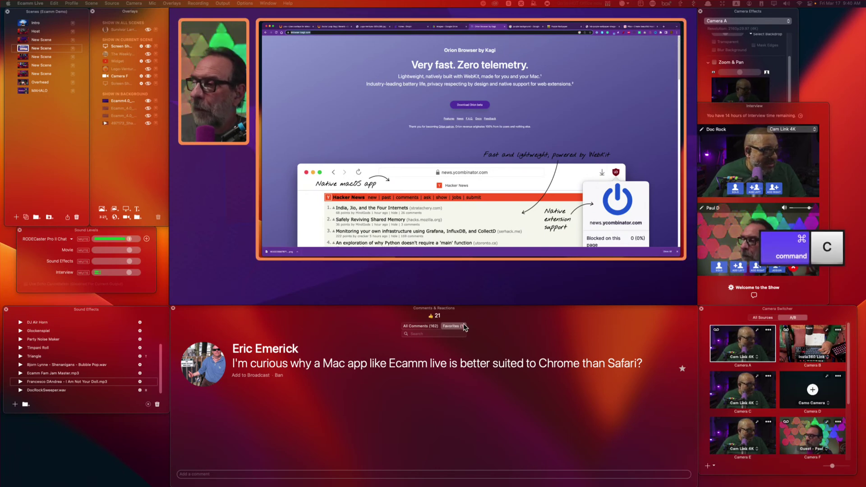
Return to all comments and put the viewer's Velma-on-iPhone comment on air.
left_click(422, 326)
scroll(466, 422, "down", 5)
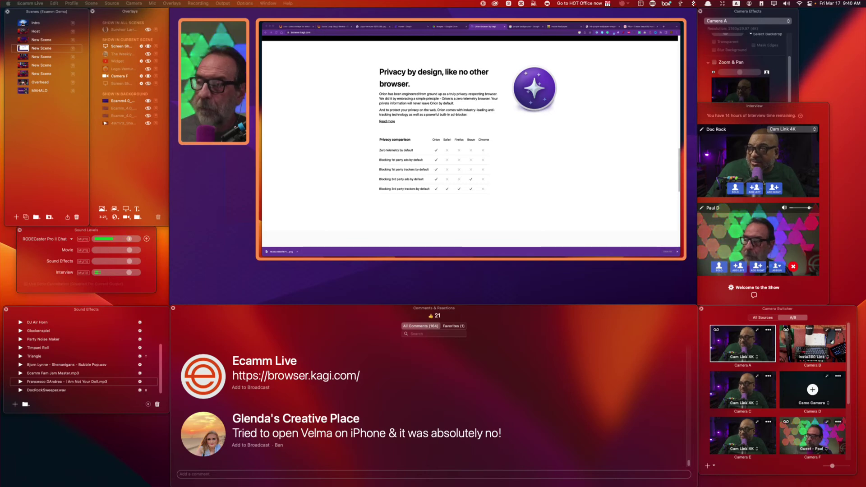
left_click(432, 161)
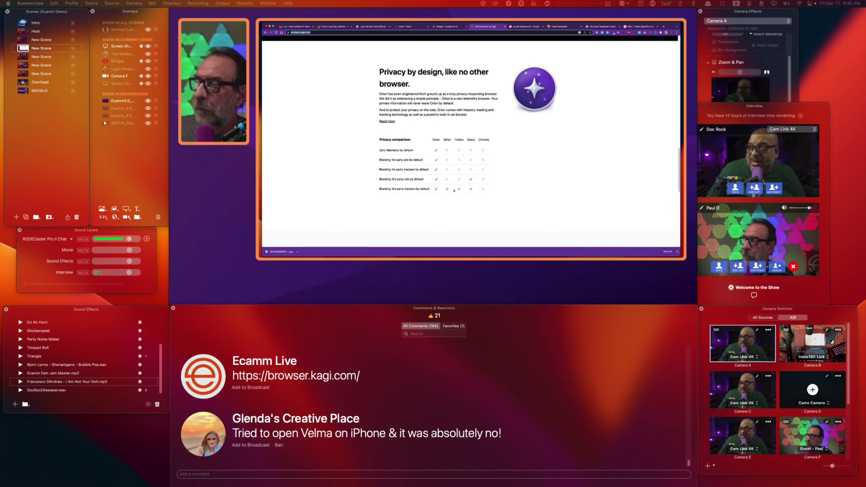
scroll(430, 181, "down", 15)
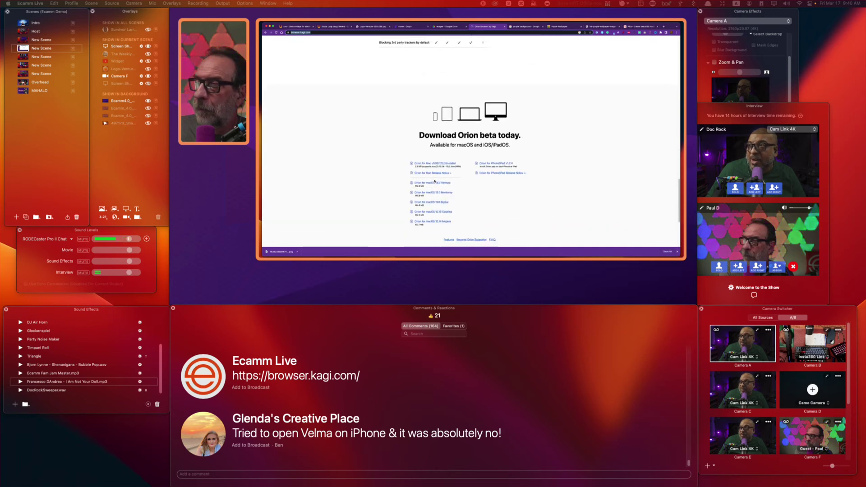
scroll(435, 180, "up", 15)
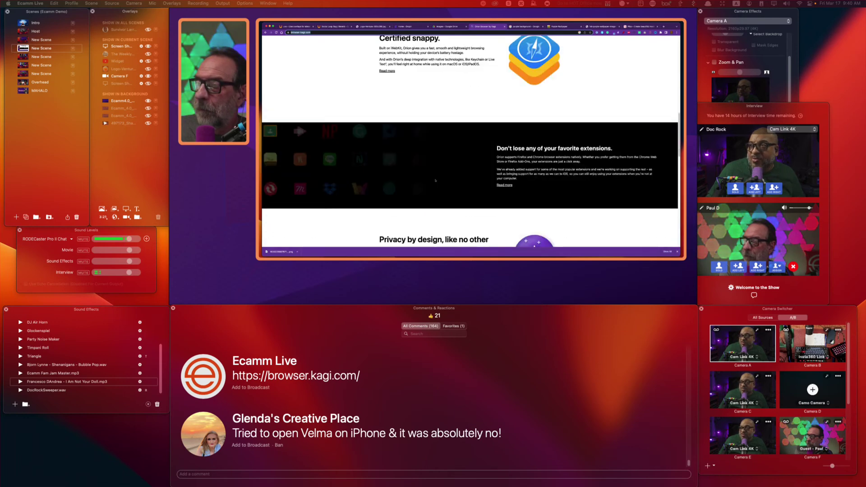
scroll(436, 181, "down", 5)
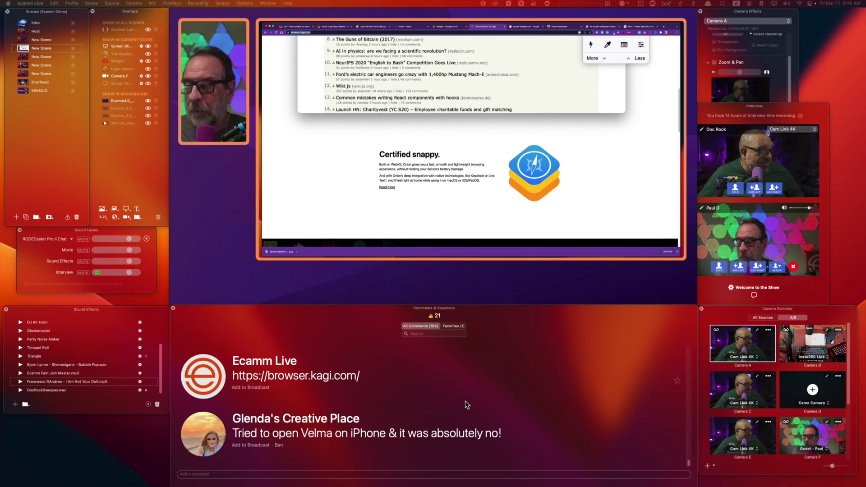
left_click(201, 435)
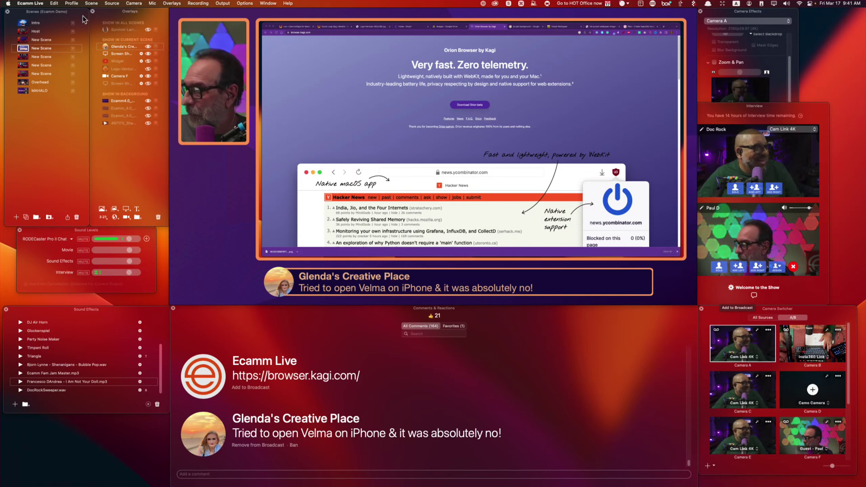
Duplicate the camera overlay below the first, then switch from the Host scene to the two-camera New Scene.
left_click_drag(220, 84, 224, 219)
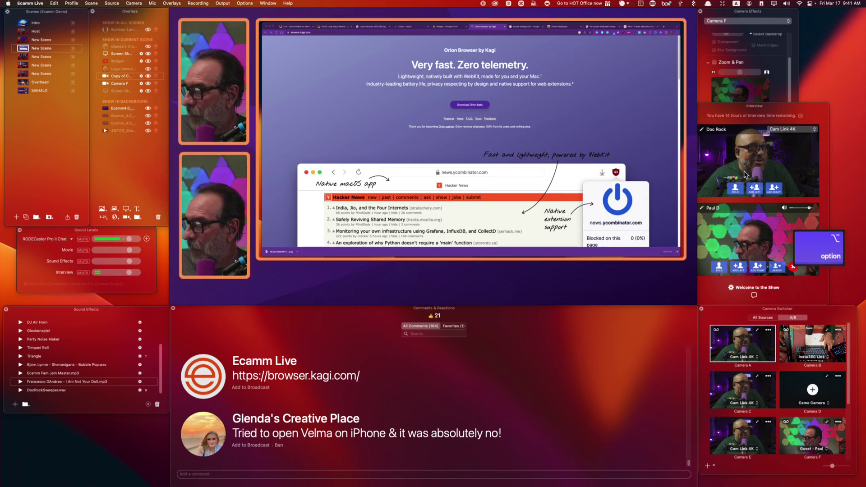
left_click_drag(331, 214, 221, 226)
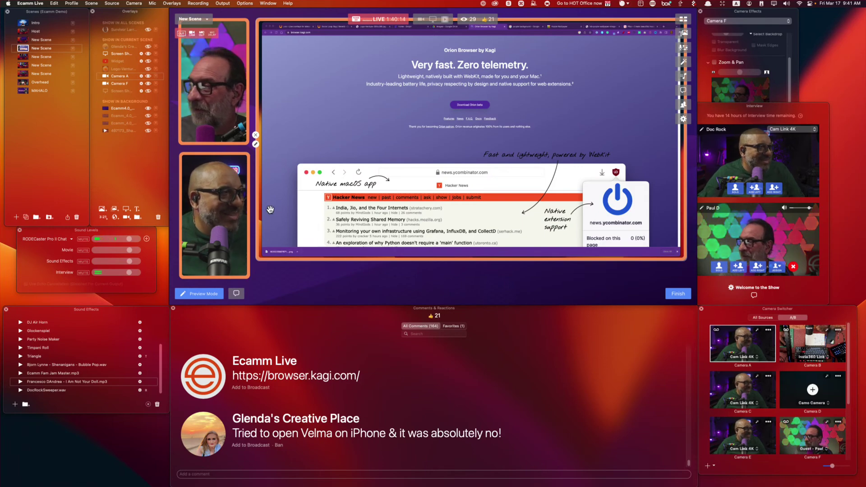
left_click(23, 33)
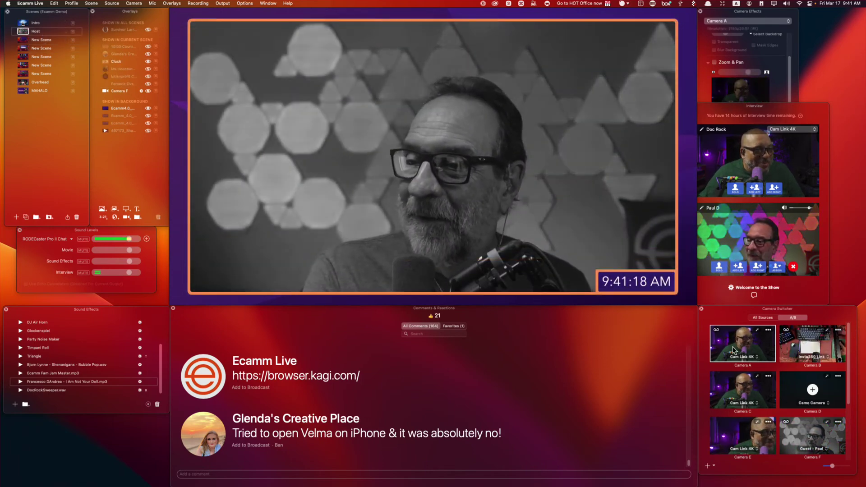
left_click(24, 48)
left_click(24, 57)
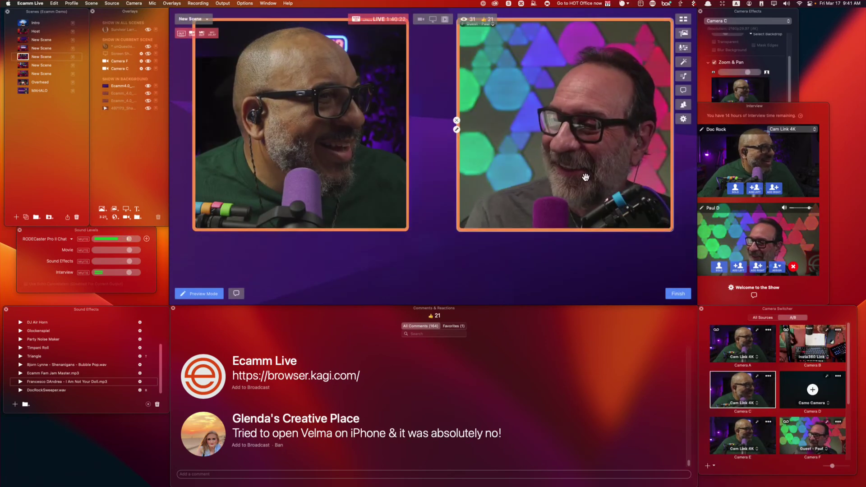